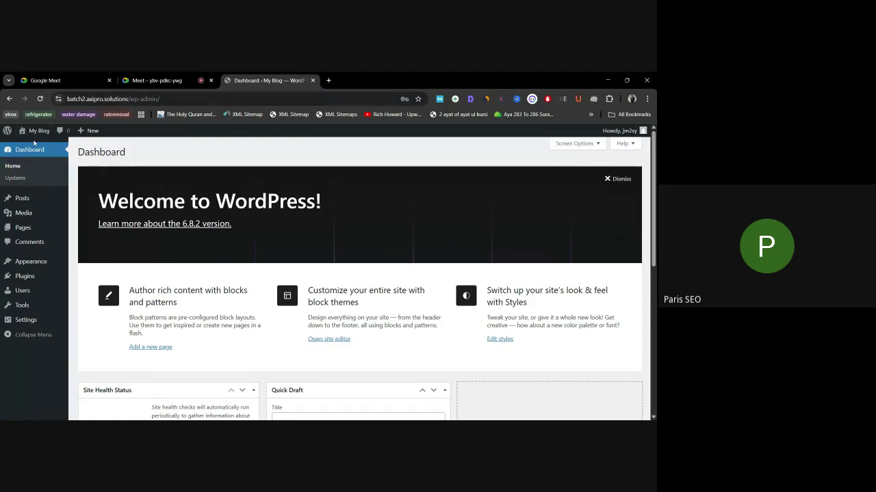
Step: View the blog's live front page in a separate tab and return to the WordPress dashboard
ctrl+click(34, 134)
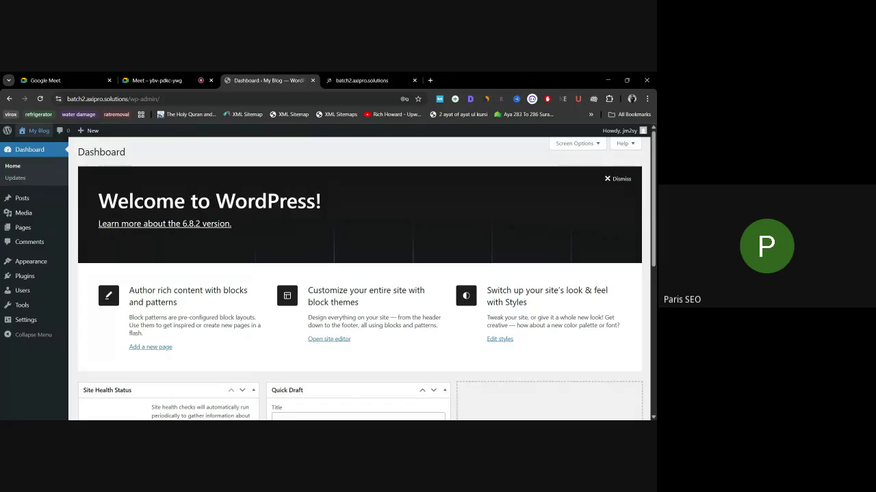
click(360, 85)
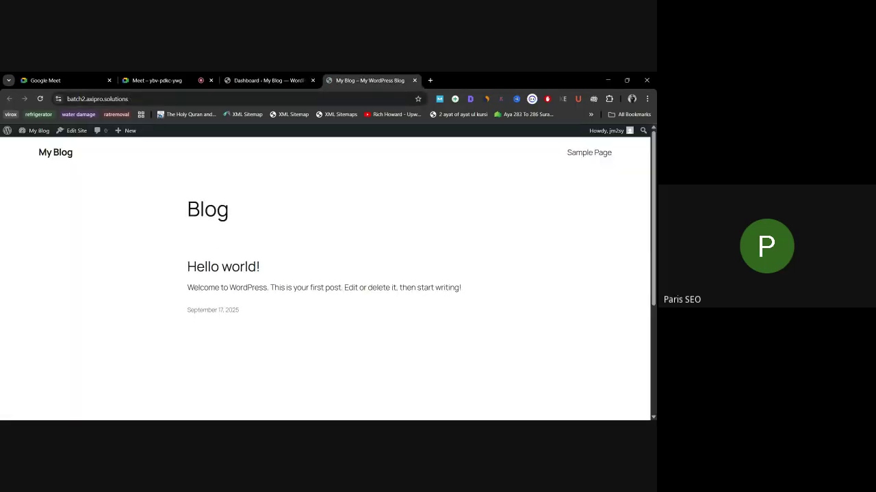
key(ctrl+shift+Tab)
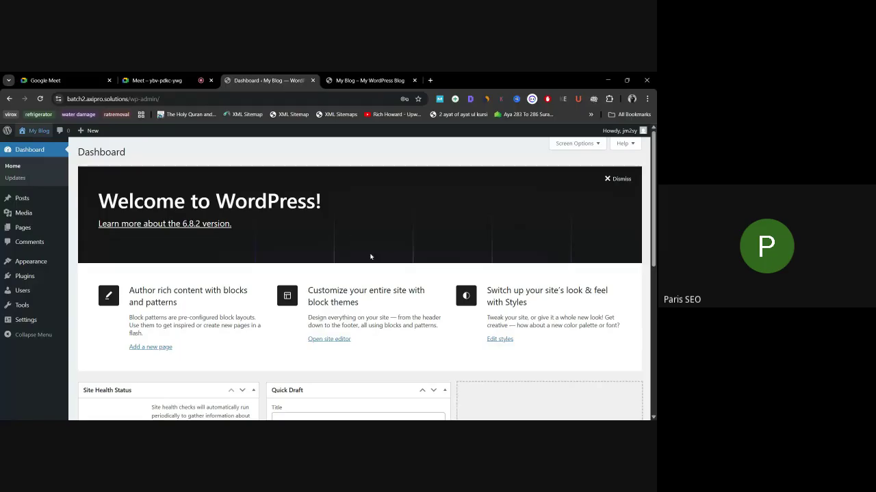
Step: Search Google for "envato elements" in a new tab and open the Envato website
click(430, 80)
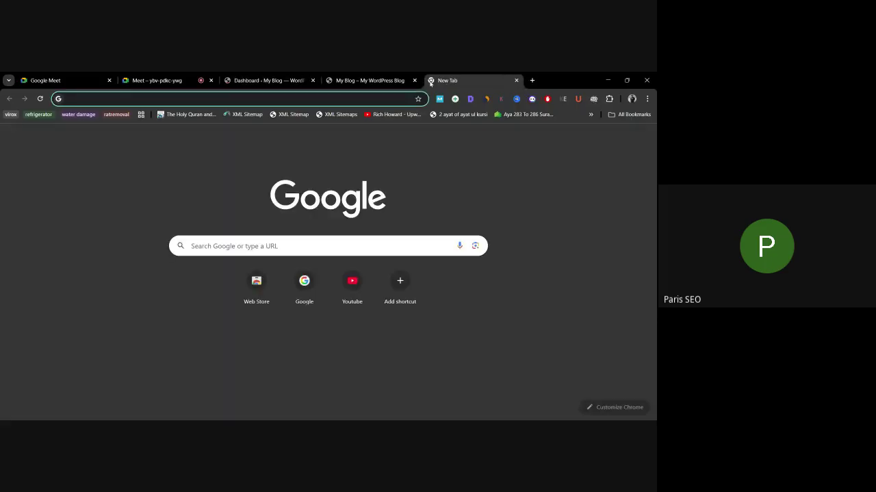
text(envato elements)
key(Return)
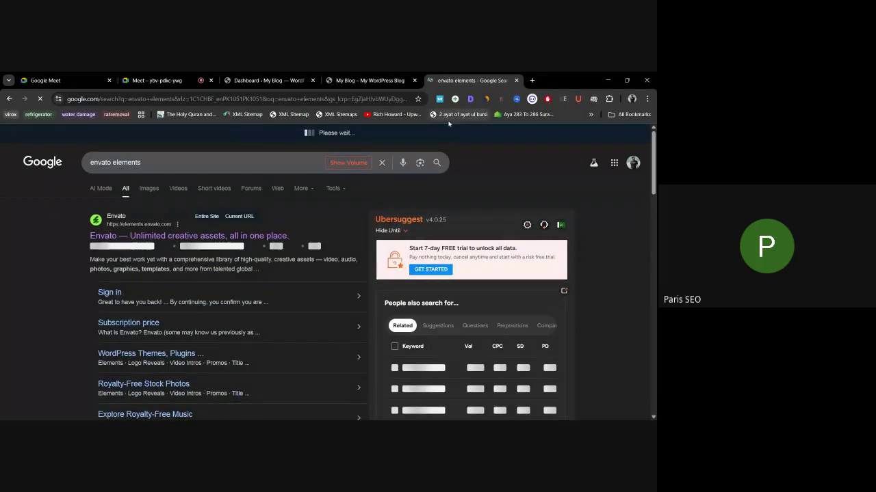
click(157, 236)
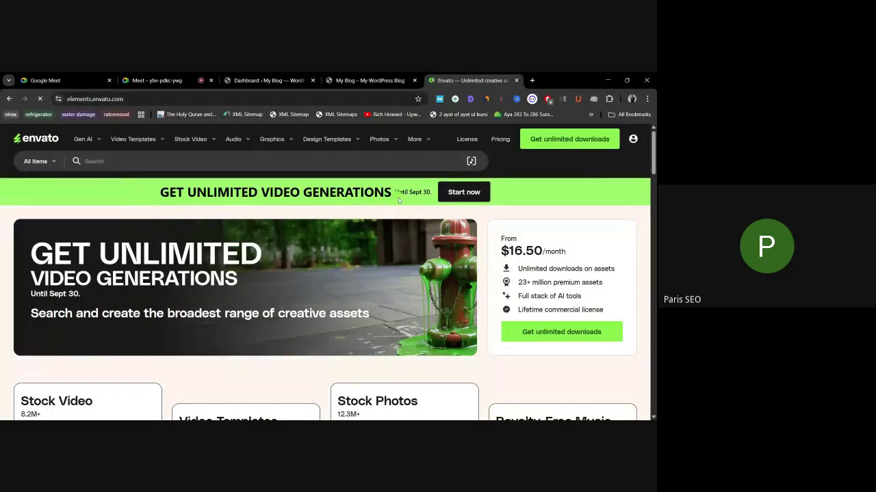
Step: Open Envato's full WordPress category from its web items
click(424, 142)
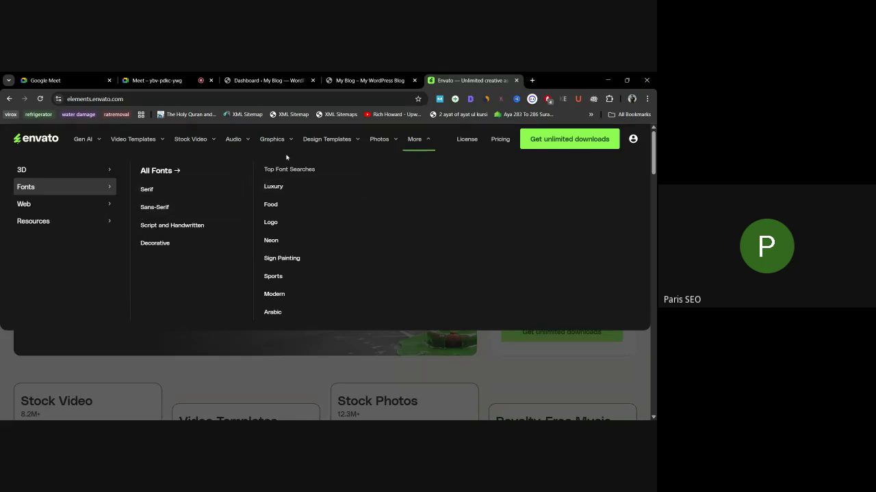
mouse_move(47, 203)
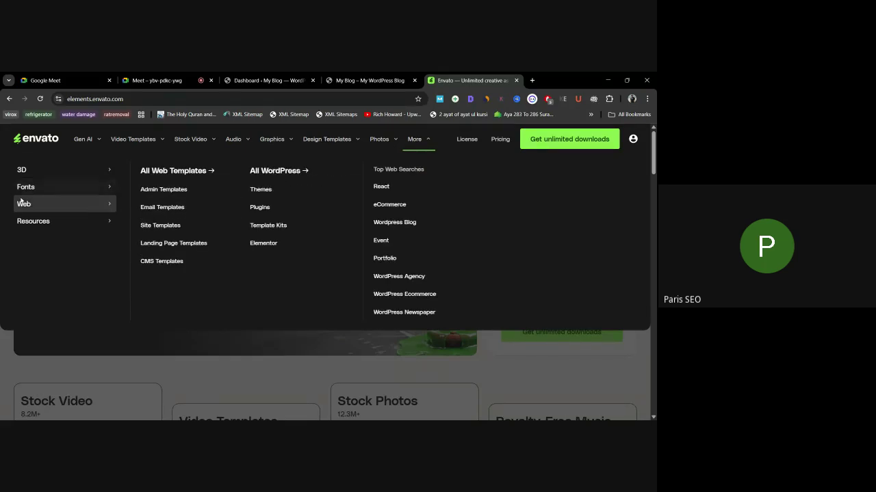
click(280, 171)
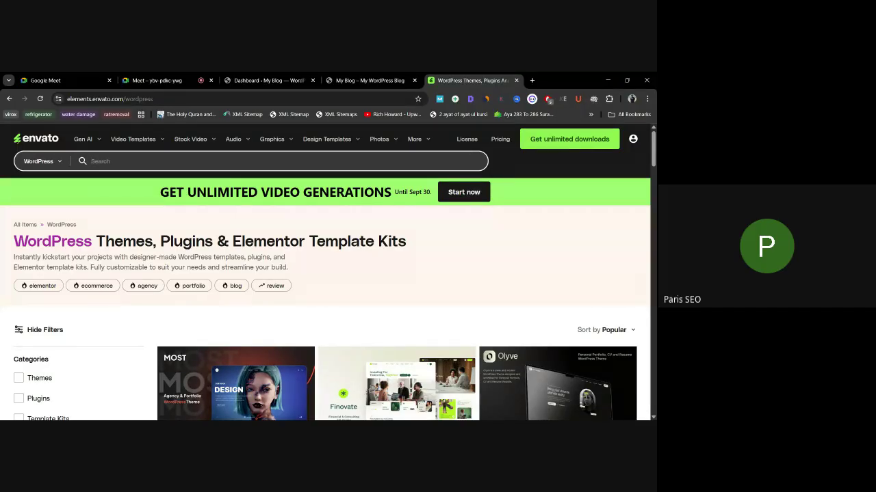
text(rep)
key(BackSpace)
key(BackSpace)
key(BackSpace)
key(BackSpace)
key(BackSpace)
key(BackSpace)
text(plumb)
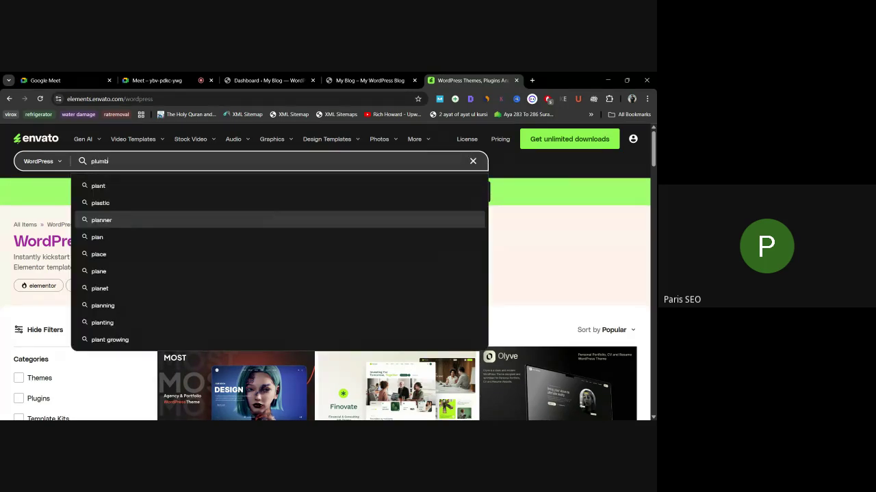
key(BackSpace)
key(BackSpace)
key(BackSpace)
key(BackSpace)
key(BackSpace)
key(BackSpace)
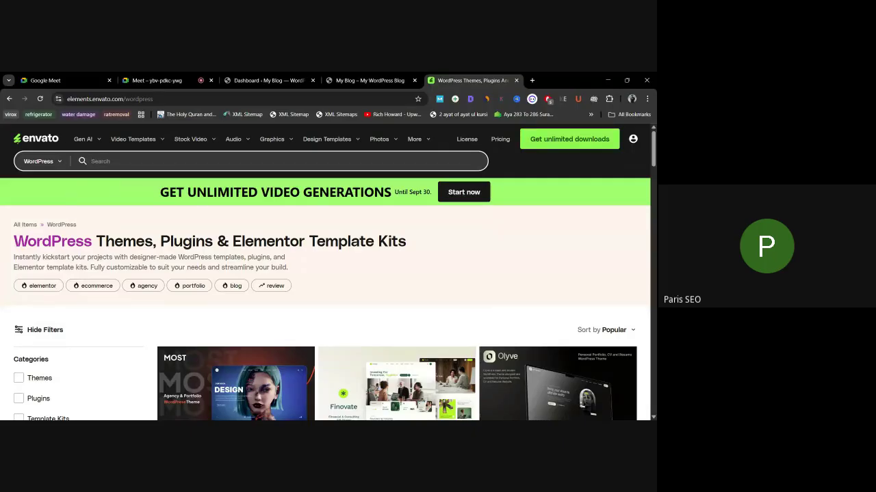
text(i)
key(BackSpace)
key(BackSpace)
key(BackSpace)
key(BackSpace)
text(remodling)
key(BackSpace)
key(BackSpace)
text(pest)
key(BackSpace)
key(BackSpace)
key(BackSpace)
text(water damg)
key(BackSpace)
key(BackSpace)
key(BackSpace)
key(BackSpace)
key(BackSpace)
key(BackSpace)
key(BackSpace)
key(BackSpace)
key(BackSpace)
key(BackSpace)
text(mold rem)
key(BackSpace)
key(BackSpace)
key(BackSpace)
key(BackSpace)
key(BackSpace)
key(BackSpace)
key(BackSpace)
Step: Search the WordPress items for "lawn care" and filter the results to Template Kits
text(lawn care)
key(Return)
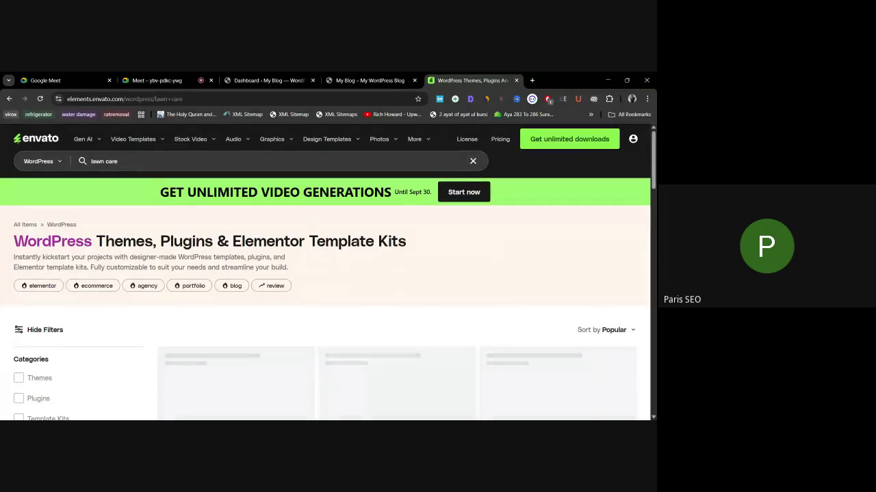
scroll(38, 312, down, 1)
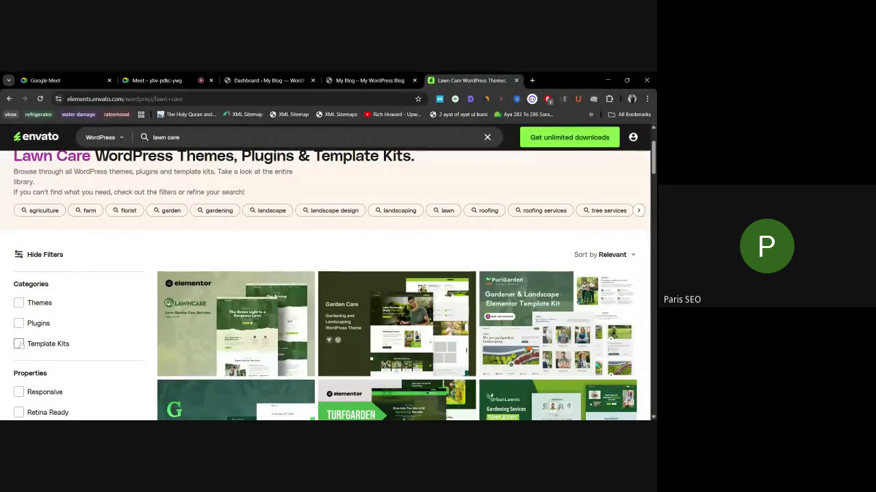
click(55, 345)
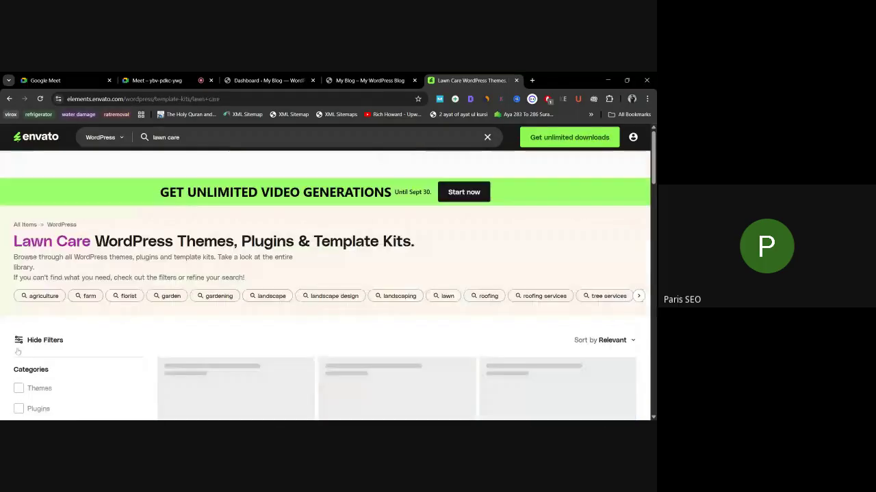
scroll(55, 331, down, 2)
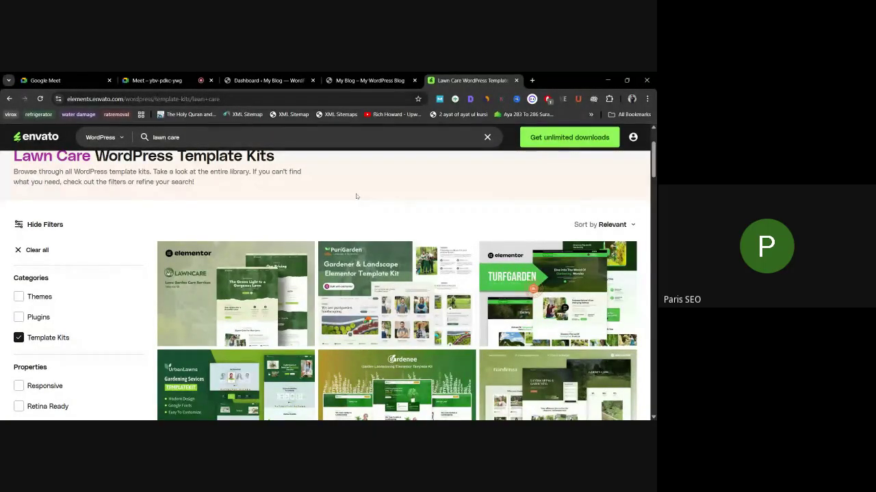
Step: Browse the lawn care template kits and open Lawncare, PuriGarden and Turfgarden in separate new tabs
scroll(354, 206, up, 2)
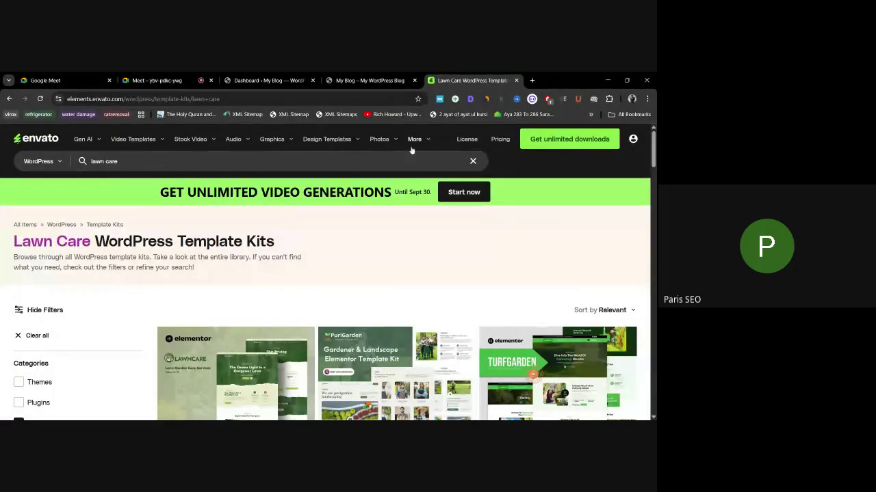
scroll(127, 294, down, 2)
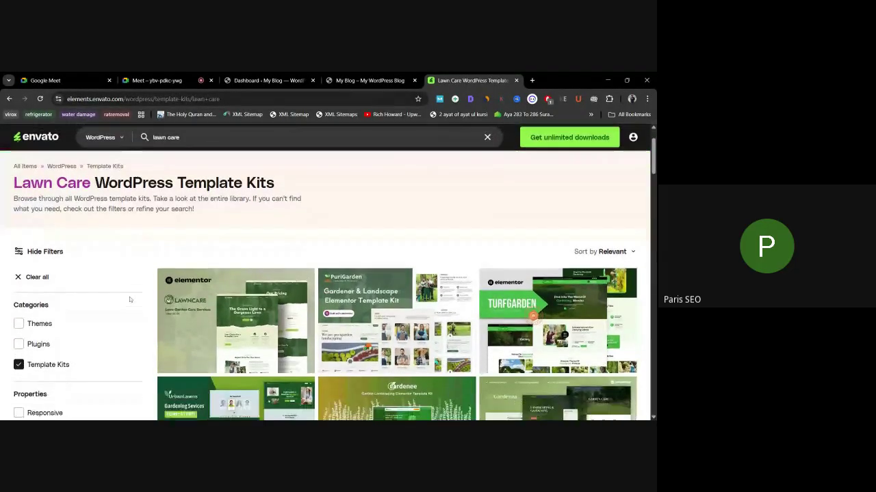
scroll(127, 295, up, 2)
scroll(60, 299, down, 2)
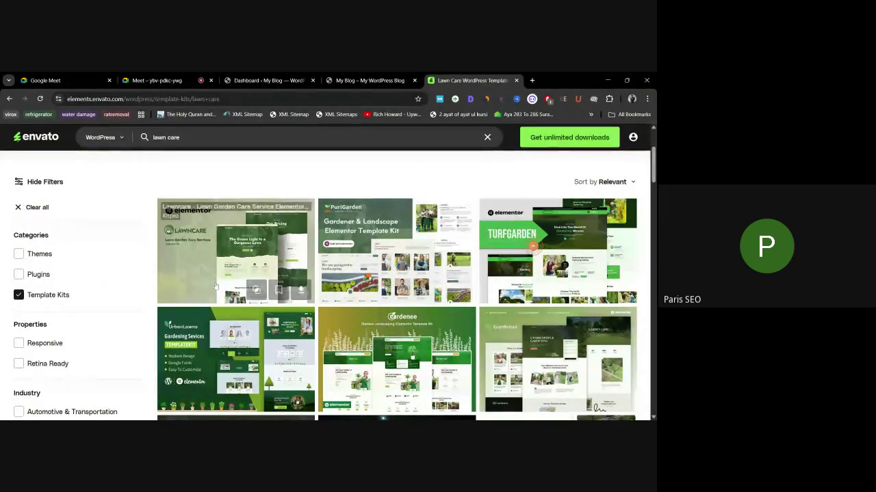
scroll(251, 251, down, 1)
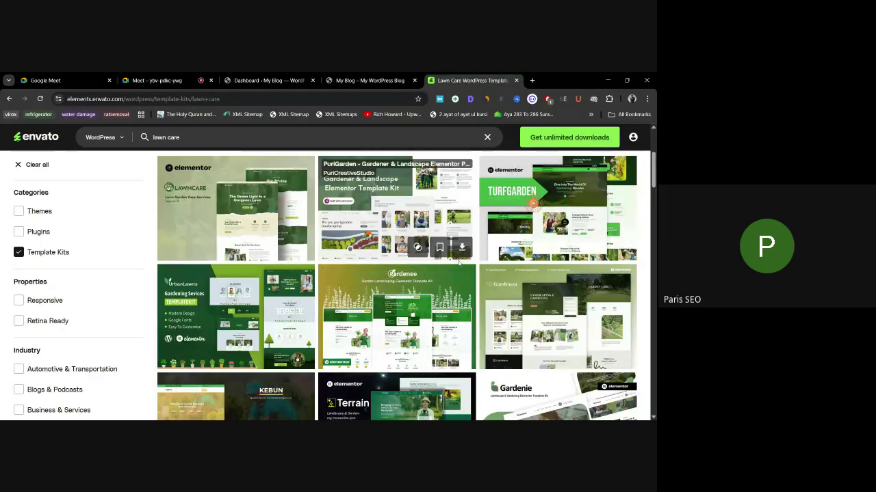
scroll(471, 282, up, 1)
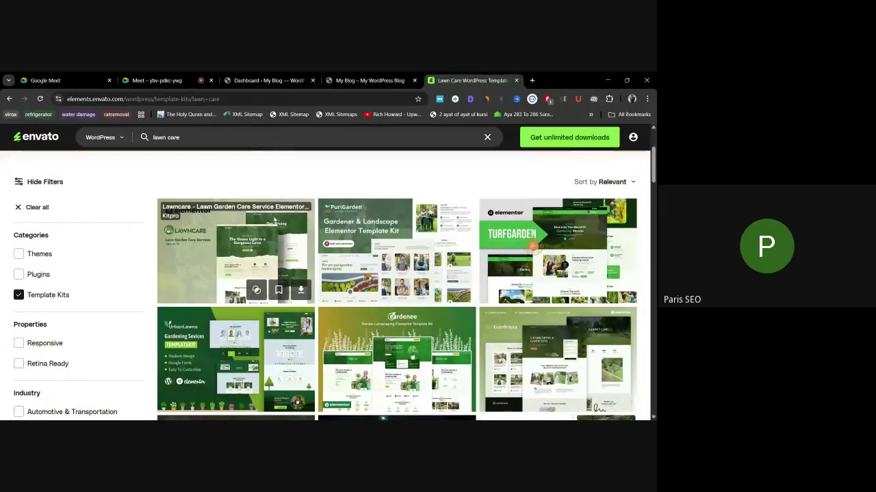
middle_click(267, 252)
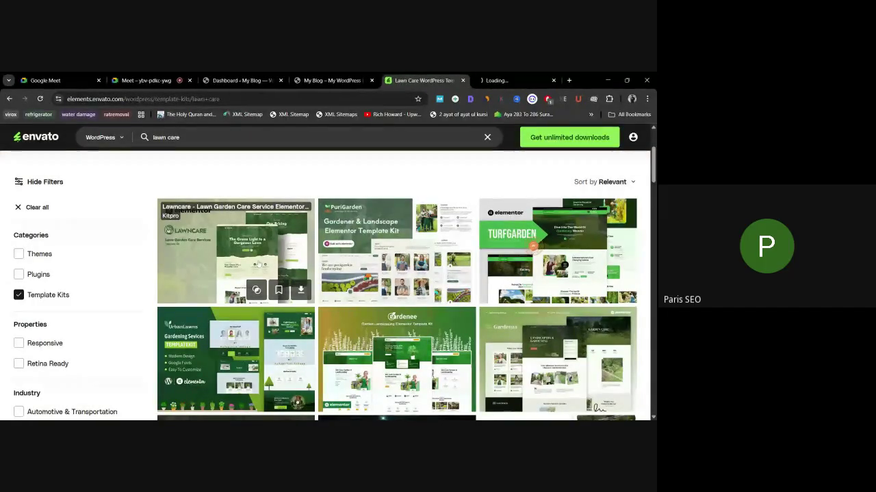
middle_click(407, 250)
middle_click(547, 249)
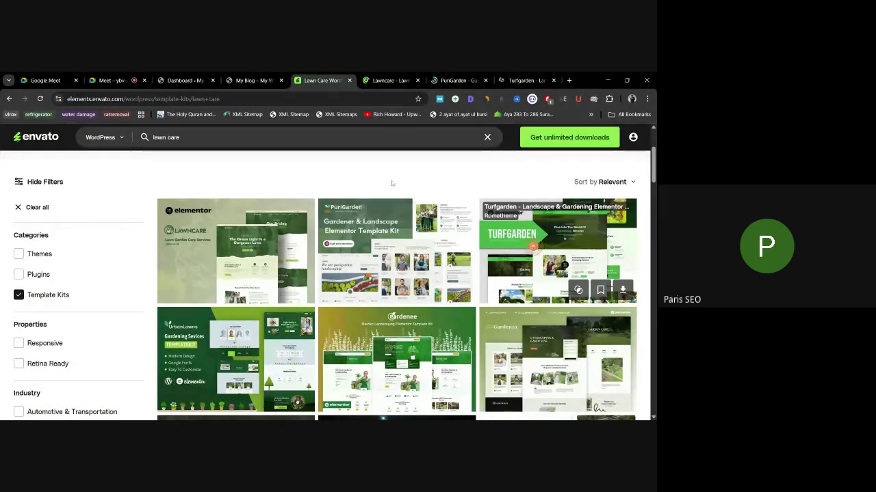
Step: Open the live previews of the Lawncare, PuriGarden and Turfgarden template kits in new tabs
key(ctrl+Tab)
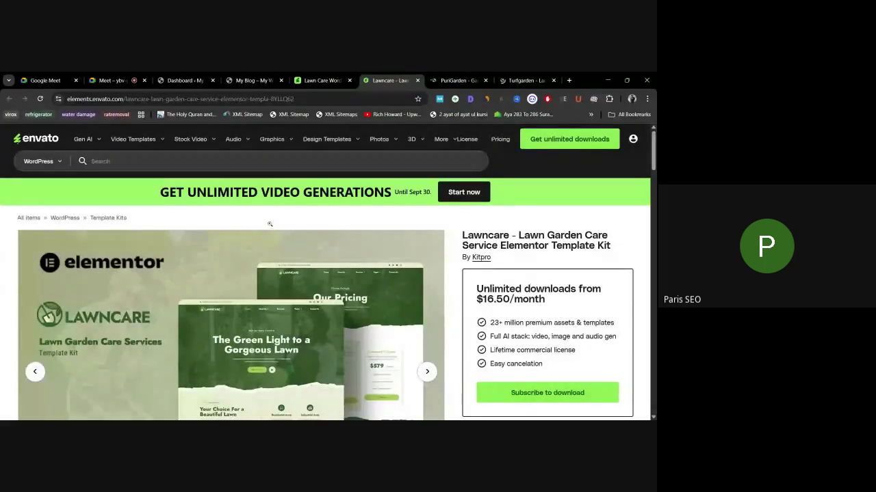
scroll(270, 223, down, 4)
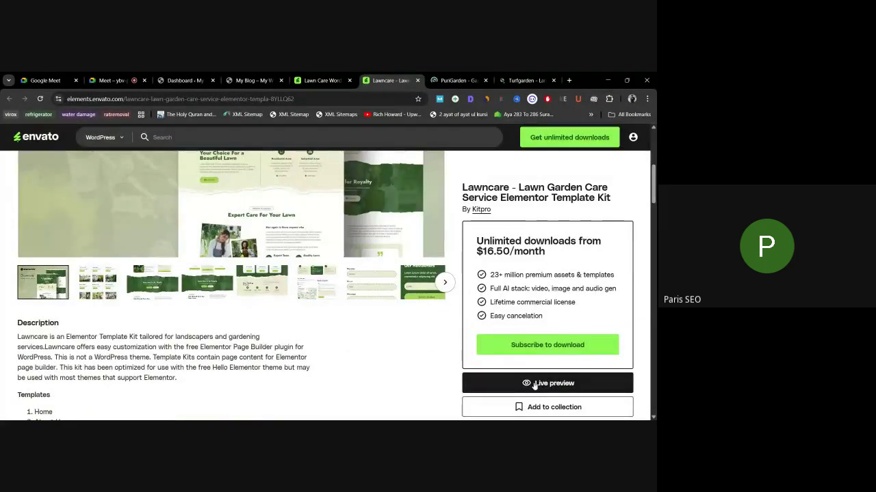
middle_click(535, 385)
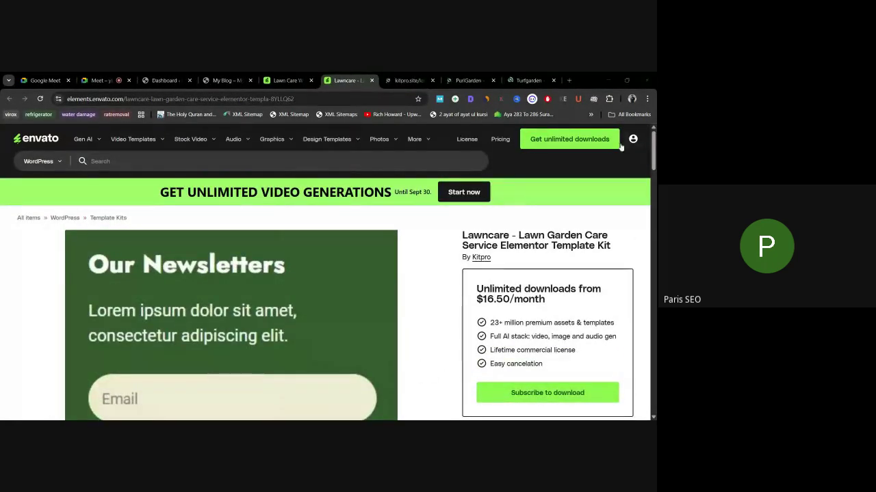
key(ctrl+Tab)
key(ctrl+Tab)
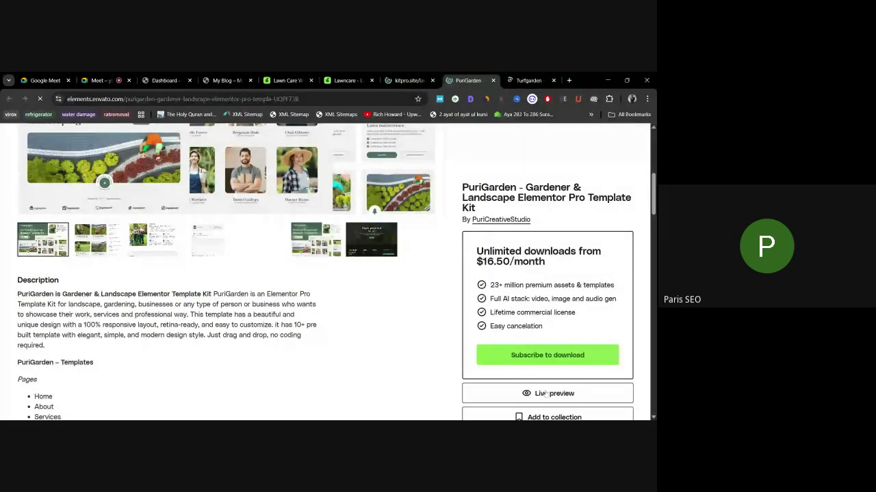
middle_click(546, 393)
click(522, 80)
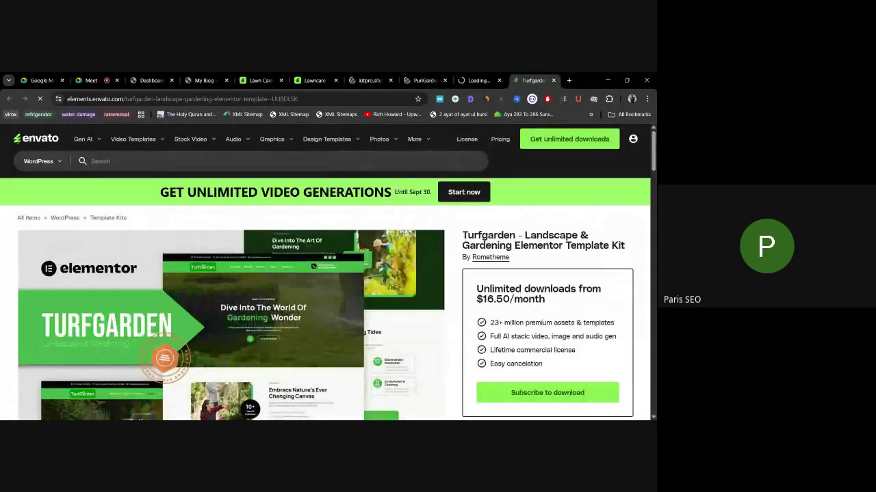
scroll(541, 383, down, 2)
middle_click(539, 386)
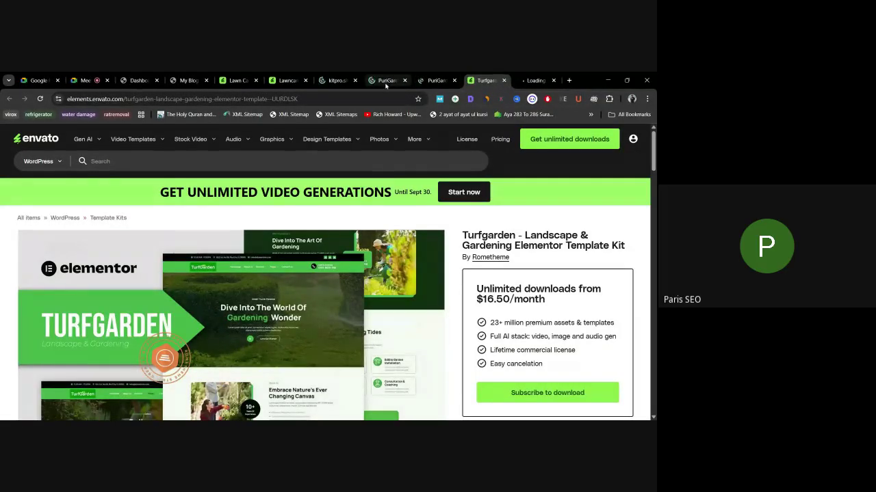
Step: Look through the home page of the Lawncare kit's live preview, from the hero section down to the testimonials
click(386, 80)
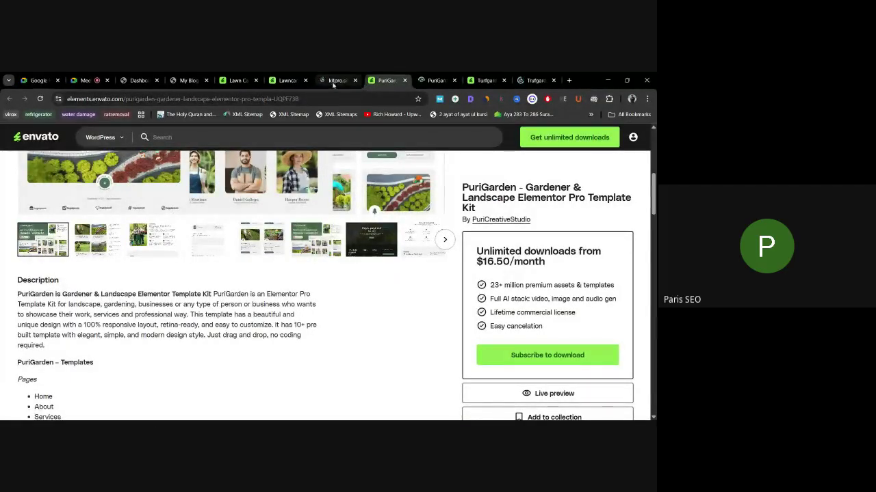
click(338, 80)
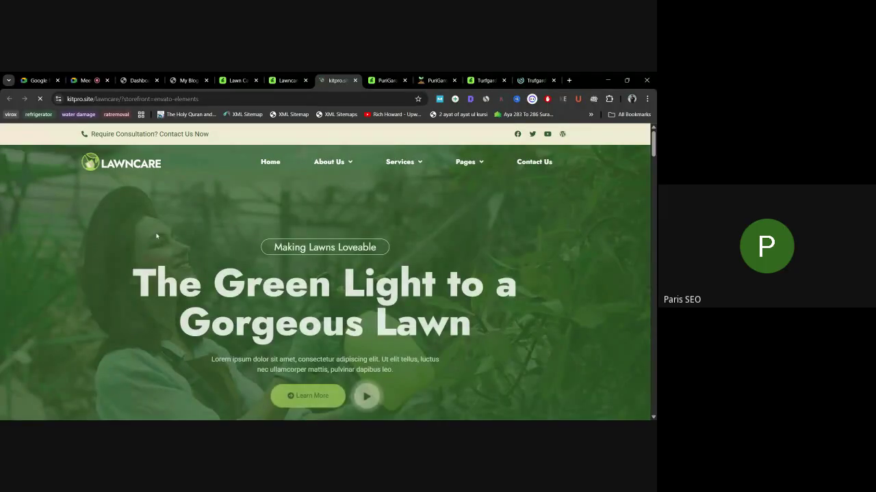
scroll(256, 228, down, 7)
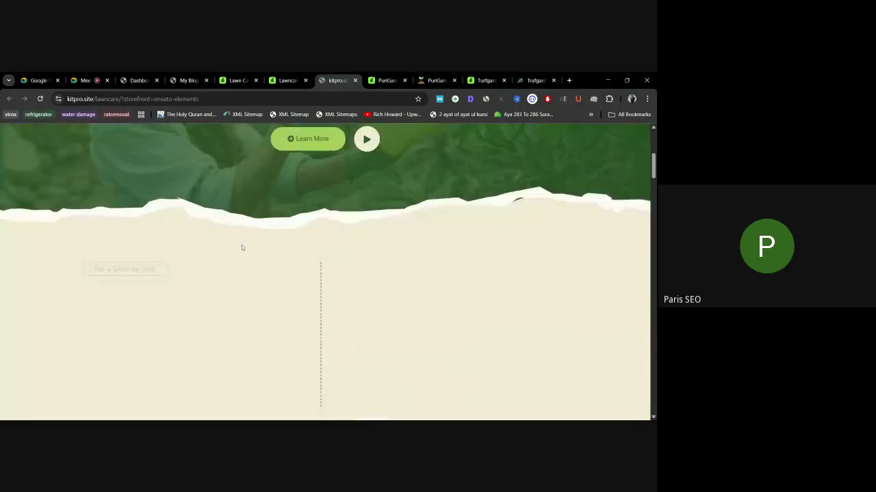
scroll(325, 274, down, 4)
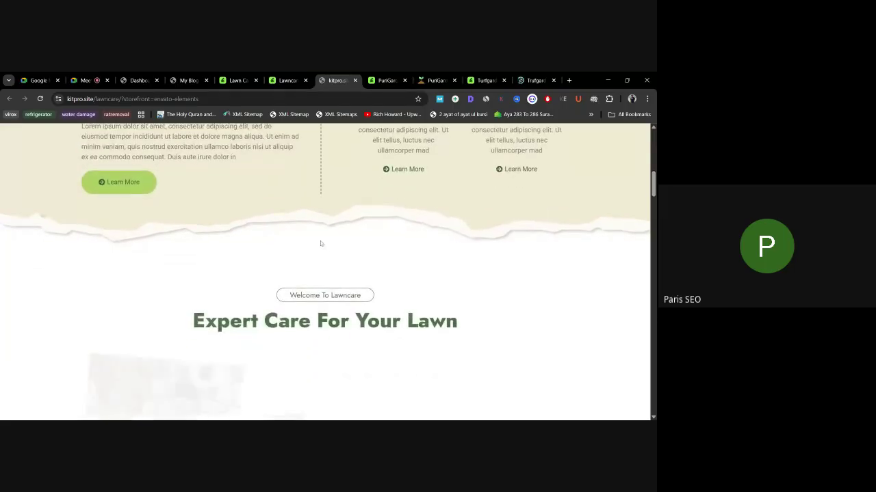
scroll(329, 233, down, 7)
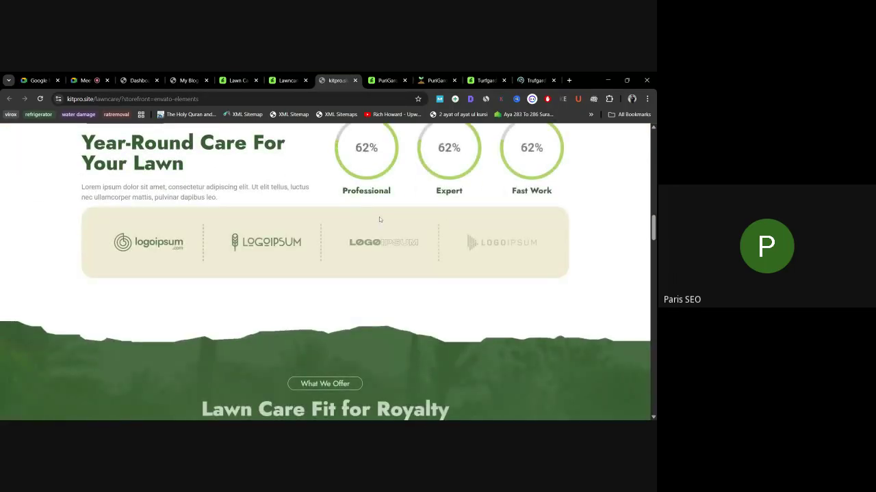
scroll(309, 198, down, 7)
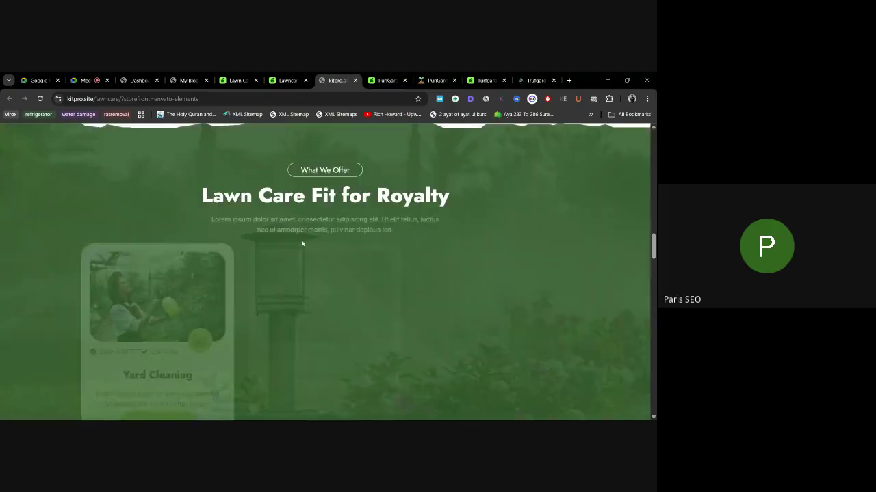
scroll(413, 235, down, 7)
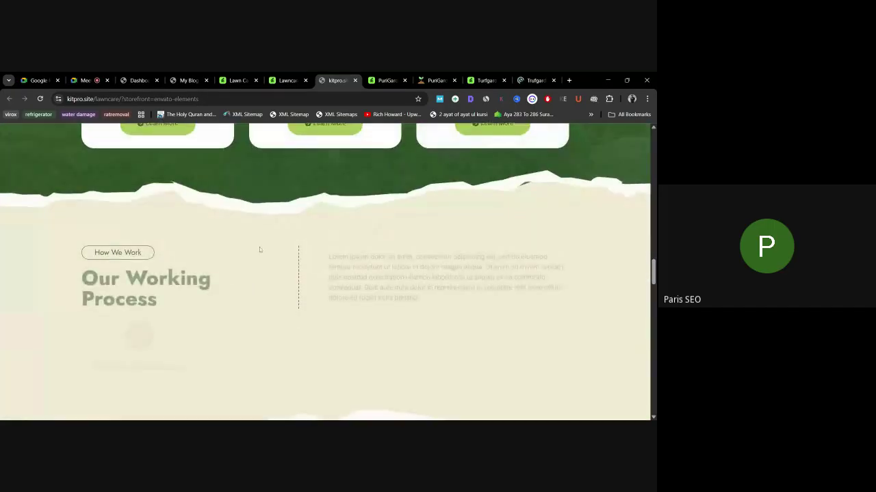
scroll(338, 237, down, 3)
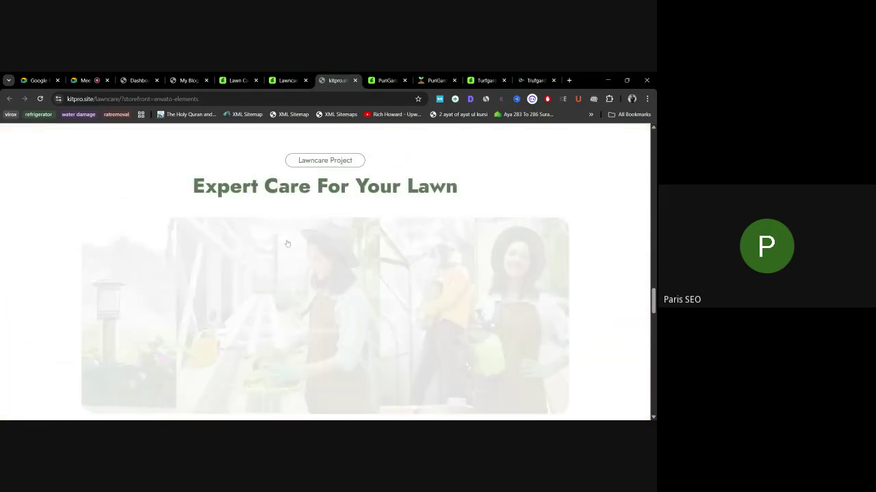
scroll(302, 233, down, 2)
scroll(438, 234, up, 1)
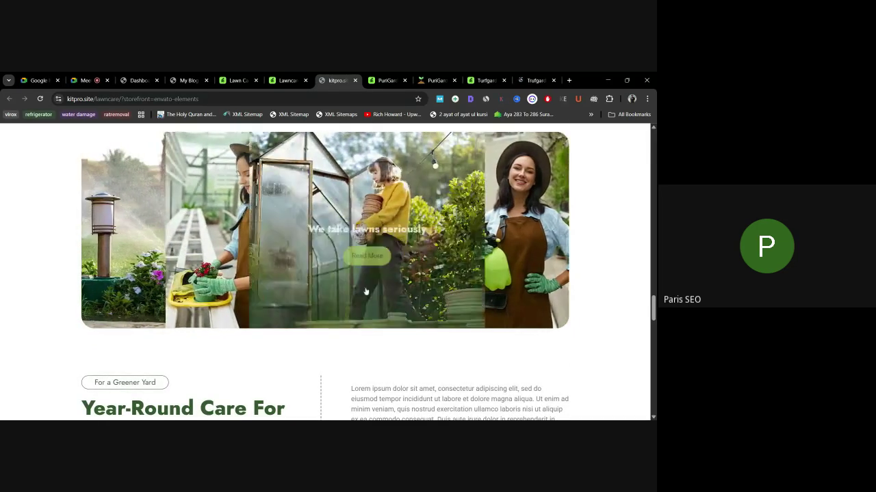
scroll(406, 300, down, 3)
scroll(342, 278, down, 8)
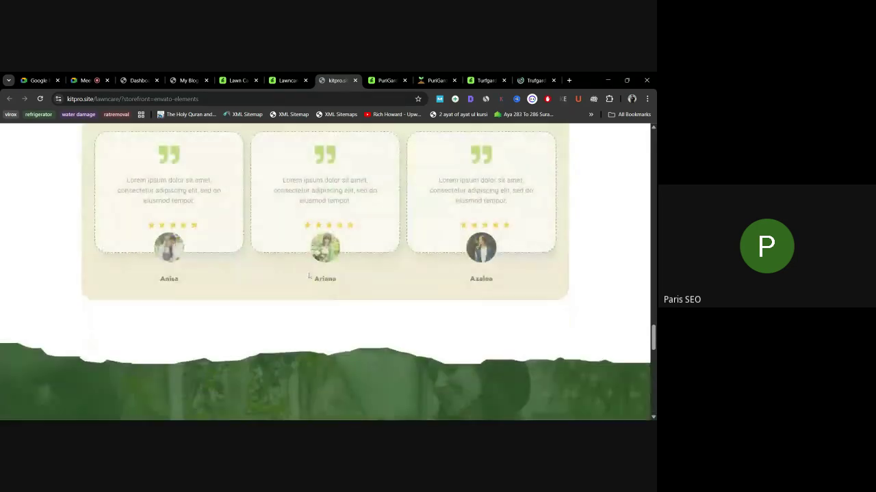
scroll(321, 281, up, 15)
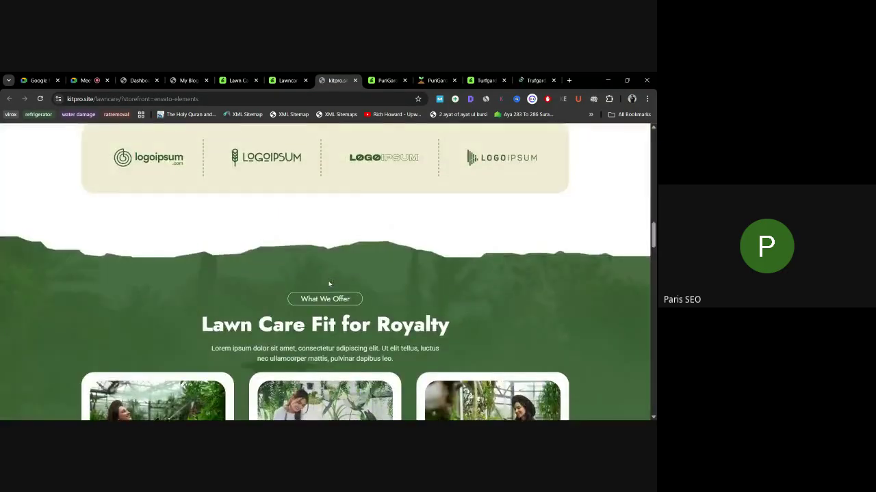
scroll(328, 281, up, 10)
Step: Open the Services Detail page of the Lawncare preview and review its layout down to the footer
mouse_move(330, 156)
mouse_move(410, 162)
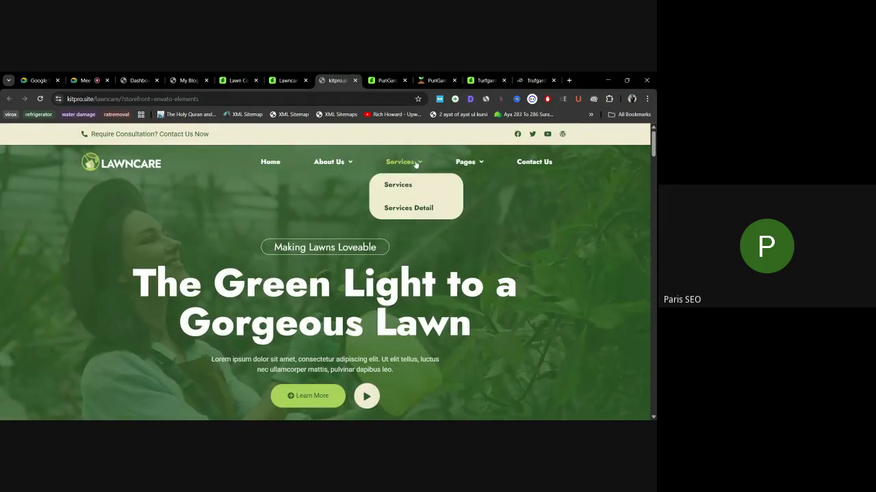
click(418, 207)
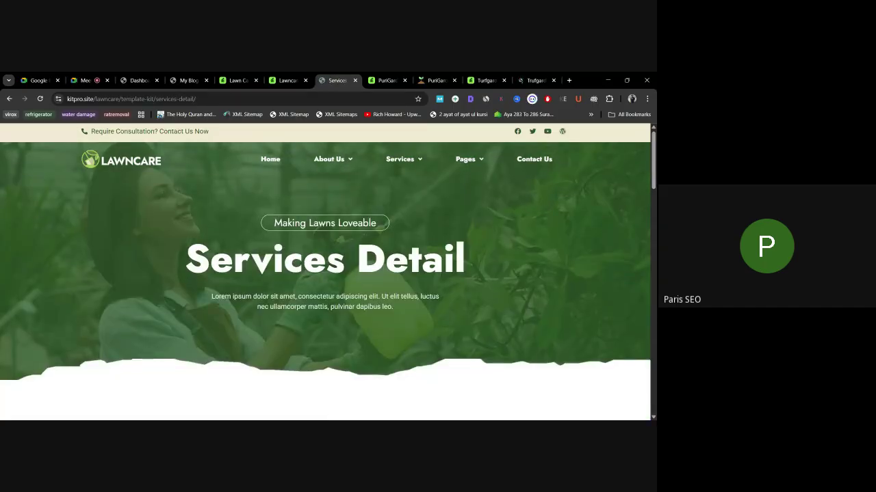
scroll(272, 253, down, 3)
scroll(272, 252, down, 10)
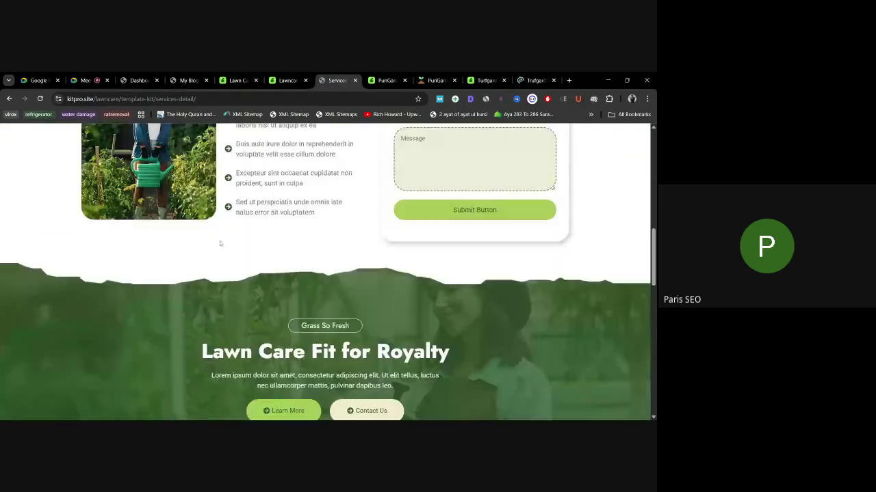
scroll(219, 243, down, 5)
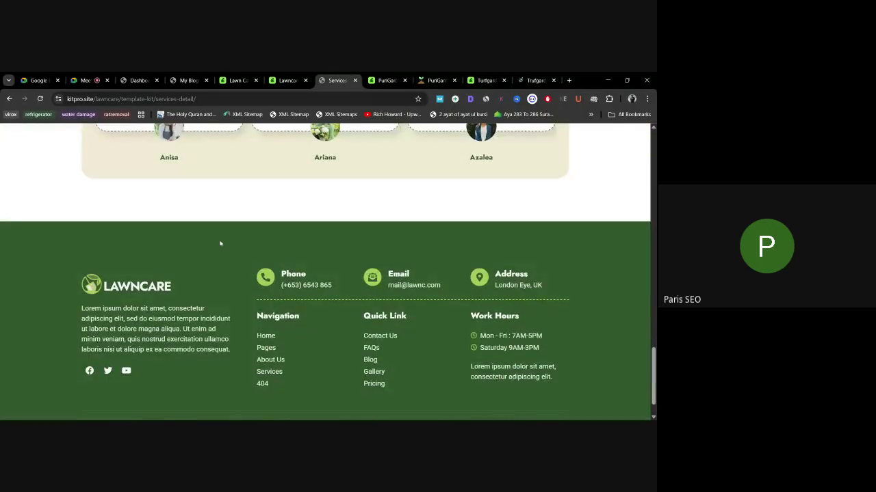
scroll(293, 257, up, 12)
scroll(293, 258, up, 3)
Step: Open the Single Blog page of the Lawncare preview and review the post layout
mouse_move(464, 160)
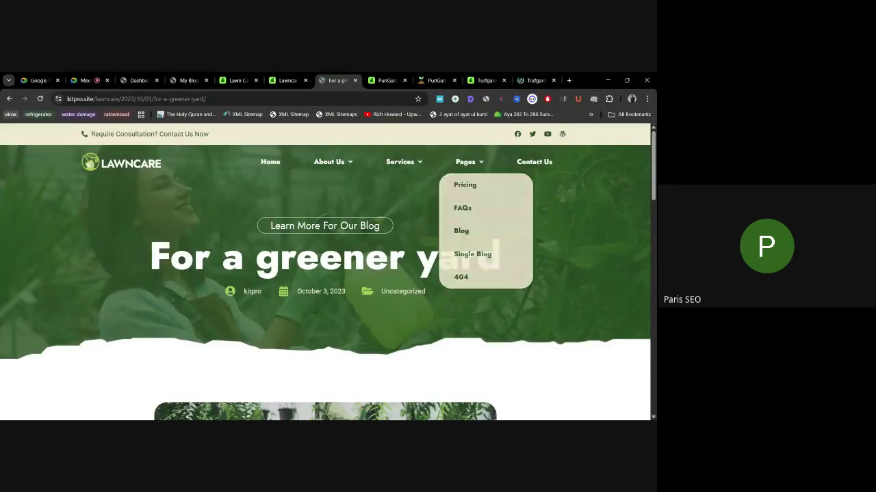
scroll(294, 272, down, 8)
scroll(294, 270, down, 4)
scroll(294, 270, up, 7)
scroll(294, 271, down, 2)
scroll(308, 274, up, 8)
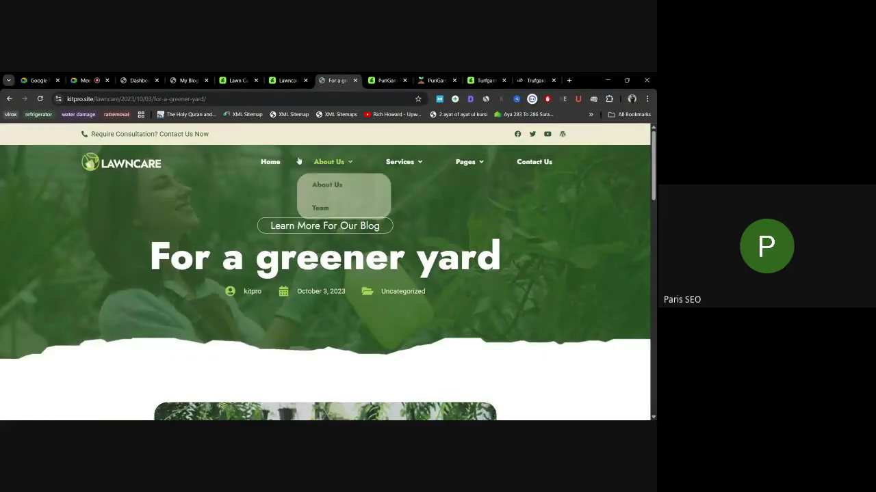
Step: Review the PuriGarden live preview's home page sections and the list of pages the kit includes
click(436, 80)
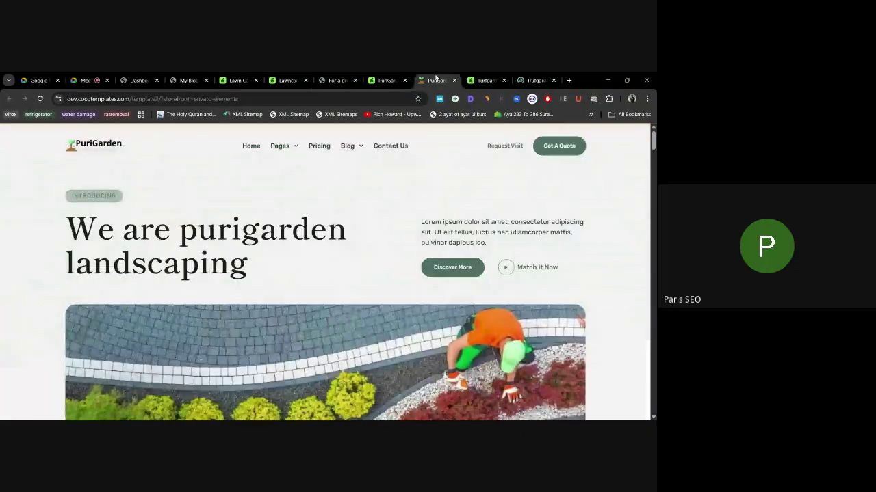
scroll(253, 278, down, 10)
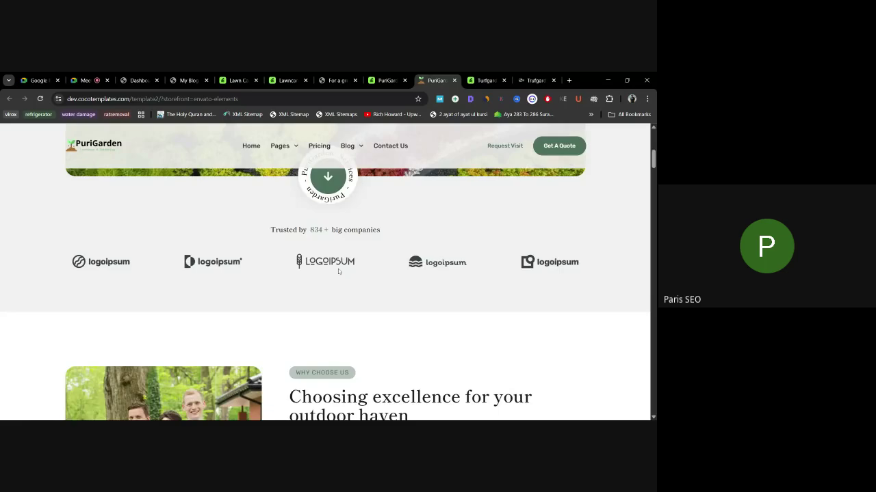
scroll(334, 276, down, 5)
scroll(335, 278, up, 10)
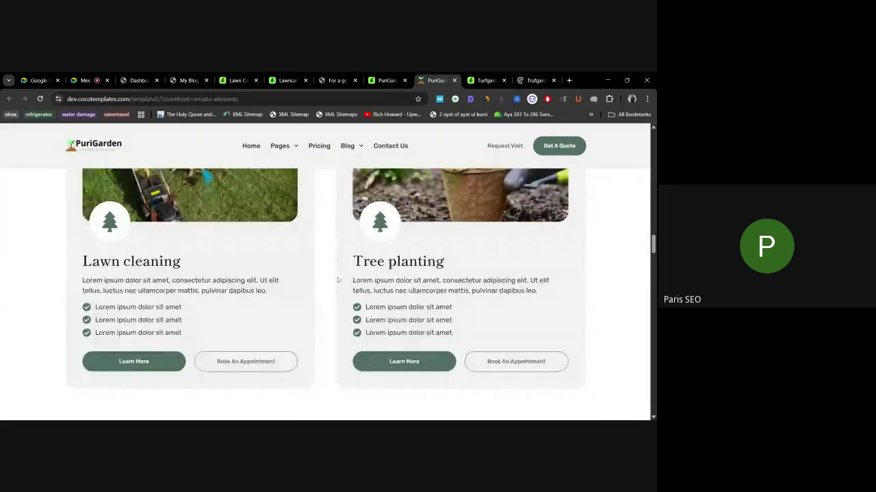
scroll(328, 274, up, 1)
mouse_move(291, 145)
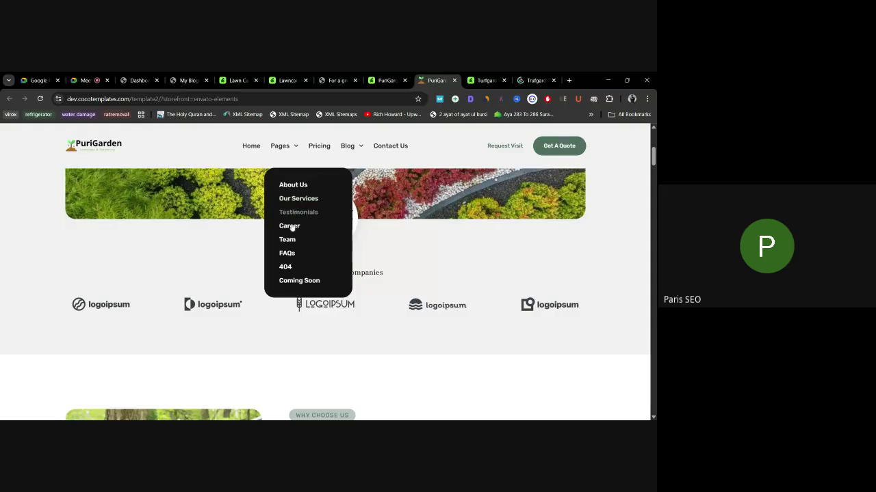
mouse_move(350, 148)
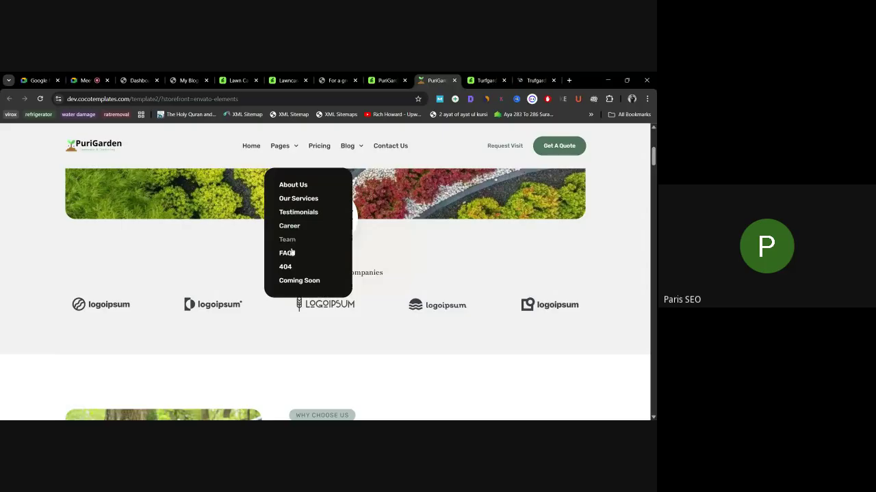
scroll(339, 204, down, 4)
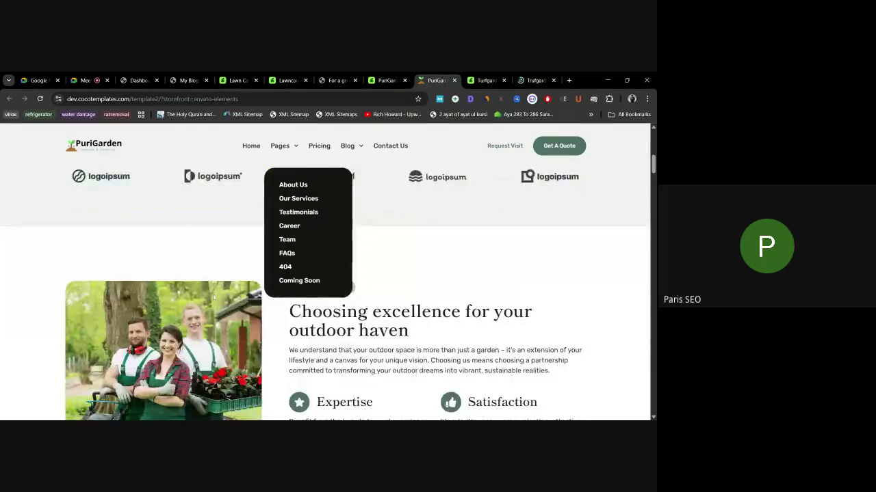
scroll(429, 310, up, 10)
Step: Switch to the Turfgarden live preview and look over its hero and About Us sections
key(ctrl+Tab)
key(ctrl+Tab)
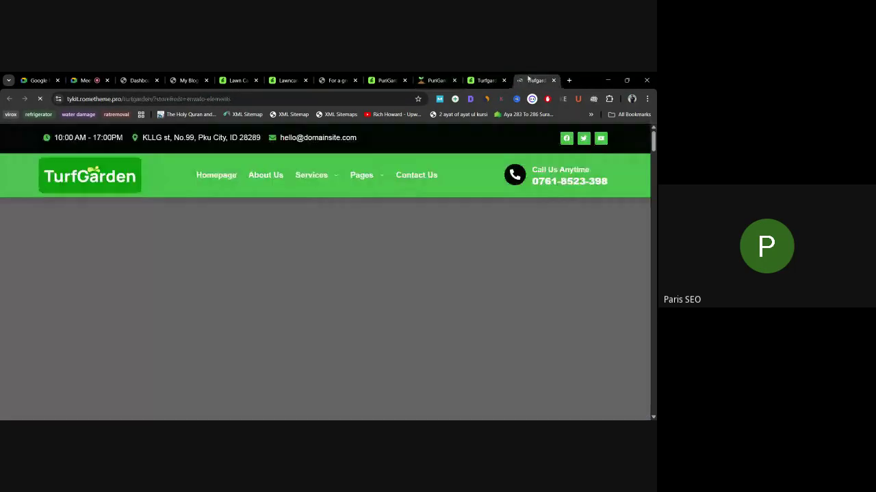
scroll(349, 233, down, 3)
scroll(353, 230, down, 5)
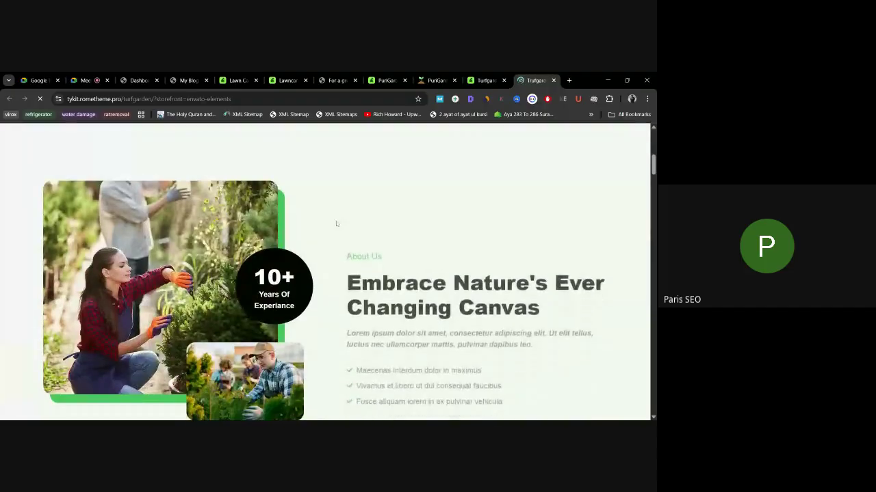
scroll(344, 271, up, 10)
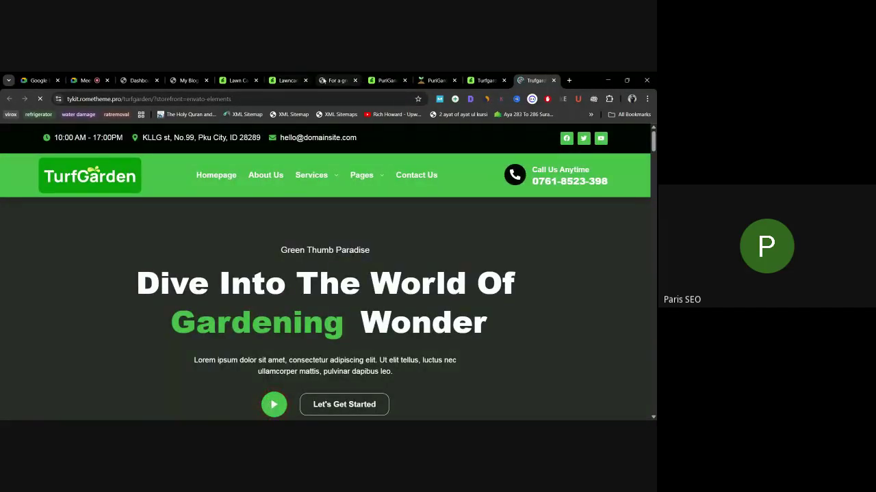
Step: Revisit the Lawncare preview and the kit's Envato item page, checking its web address and subscription price
click(336, 81)
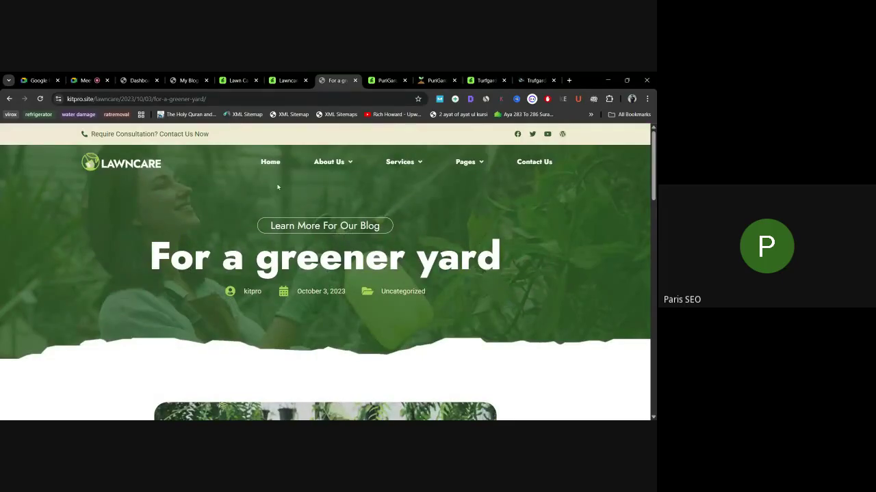
click(287, 81)
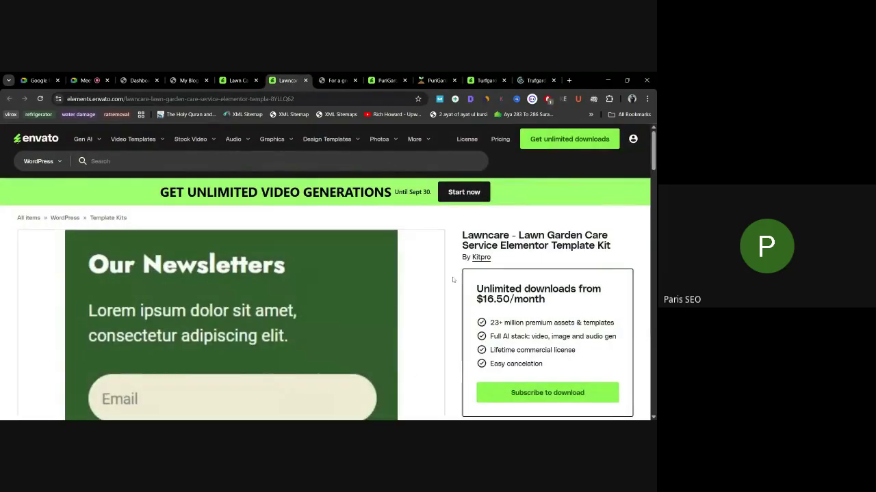
scroll(538, 347, down, 1)
scroll(486, 389, up, 2)
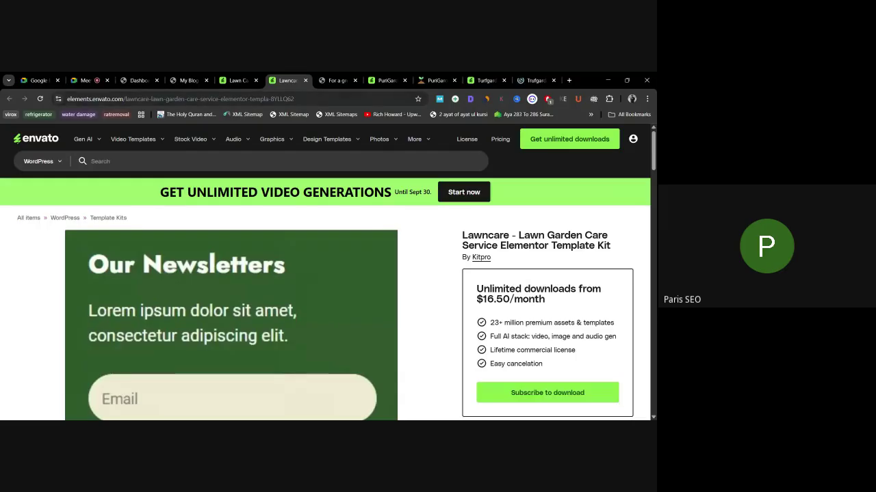
drag(133, 99, 303, 109)
click(325, 101)
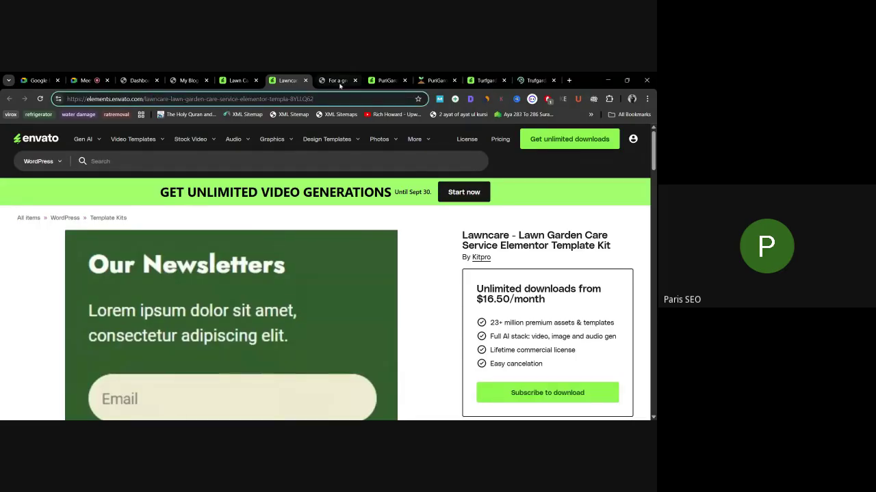
click(337, 80)
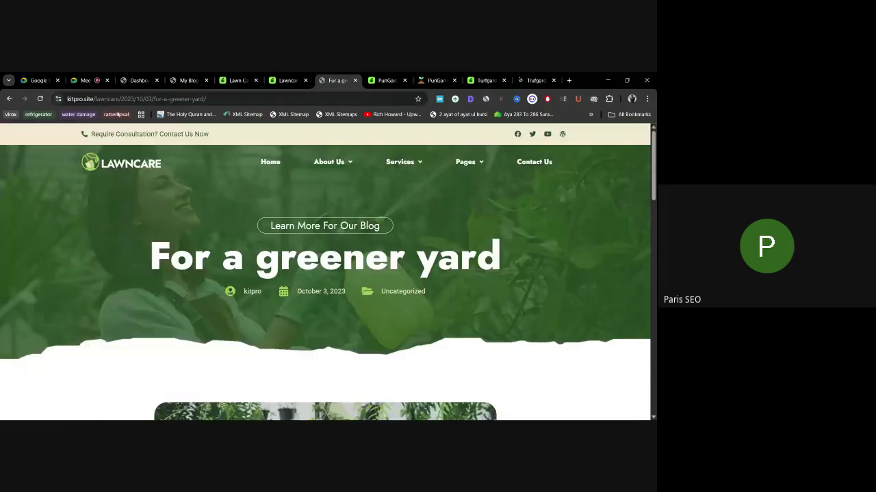
click(290, 80)
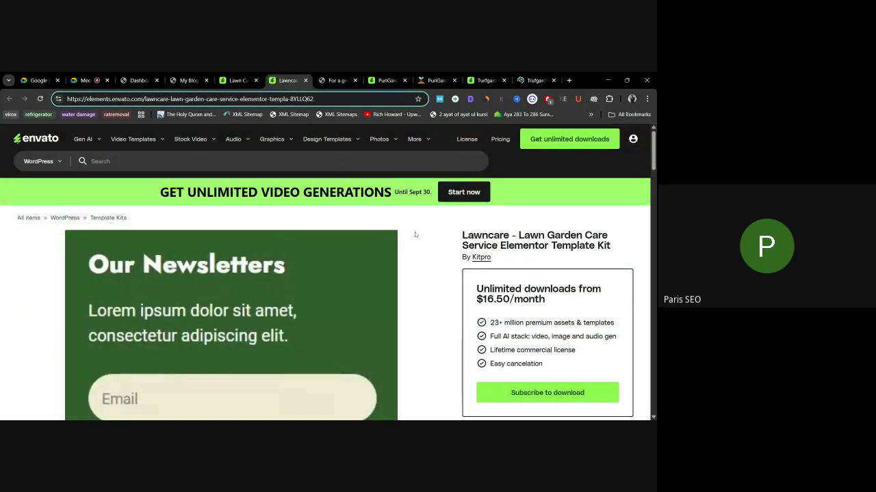
triple_click(559, 302)
click(560, 302)
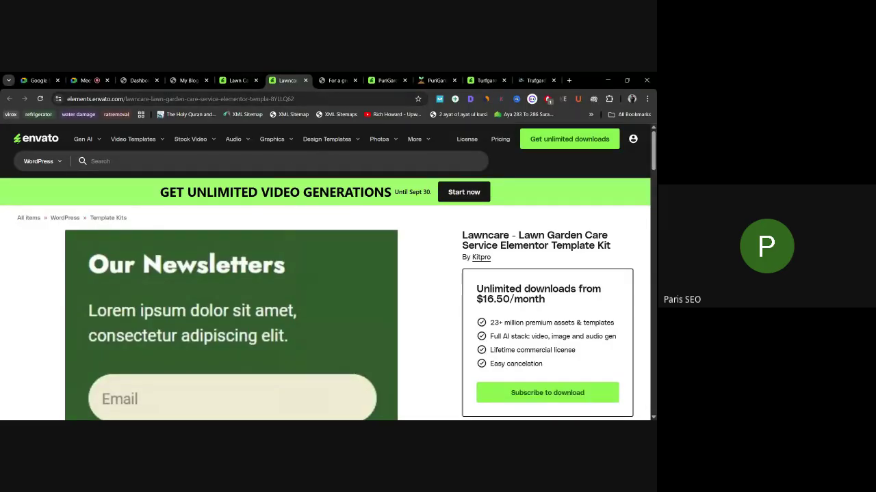
Step: Return to the Lawncare kit's Envato item page and select its full web address
click(239, 81)
key(ctrl+Tab)
drag(294, 100, 78, 102)
mouse_move(419, 282)
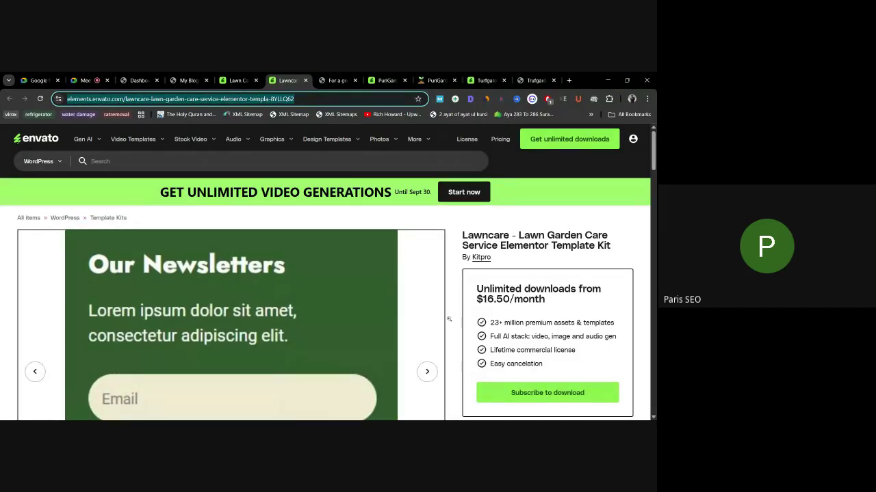
Step: Switch to the Google Meet call, open the in-call messages and read through the participants' questions and replies
click(85, 82)
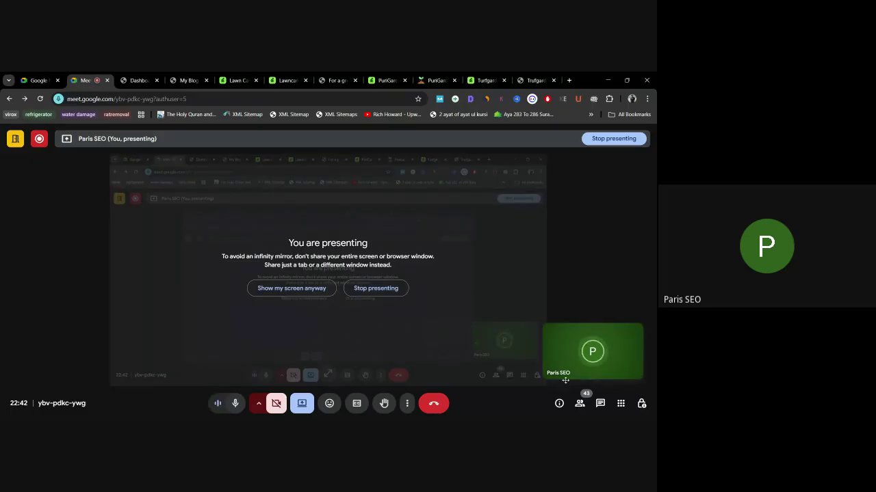
click(600, 403)
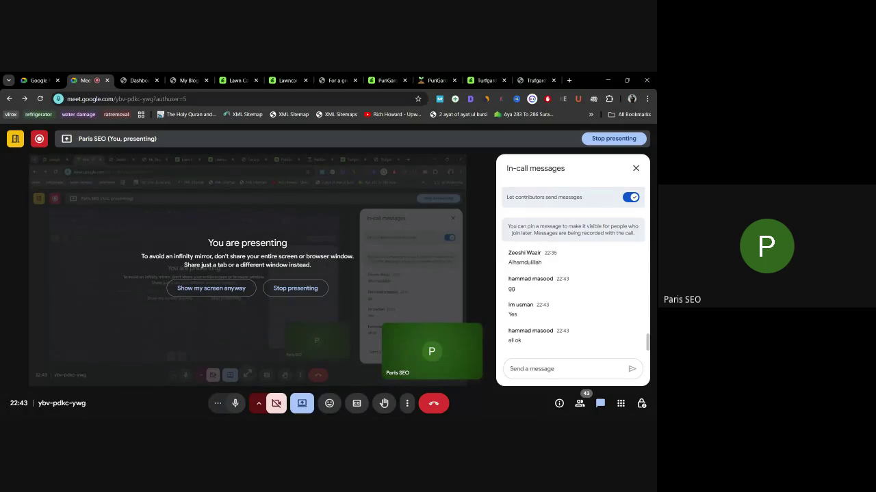
scroll(579, 281, up, 1)
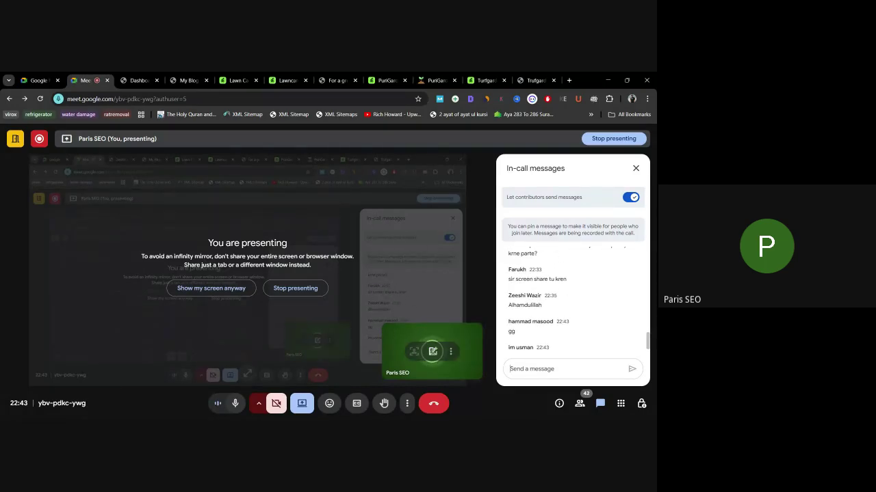
scroll(578, 281, down, 2)
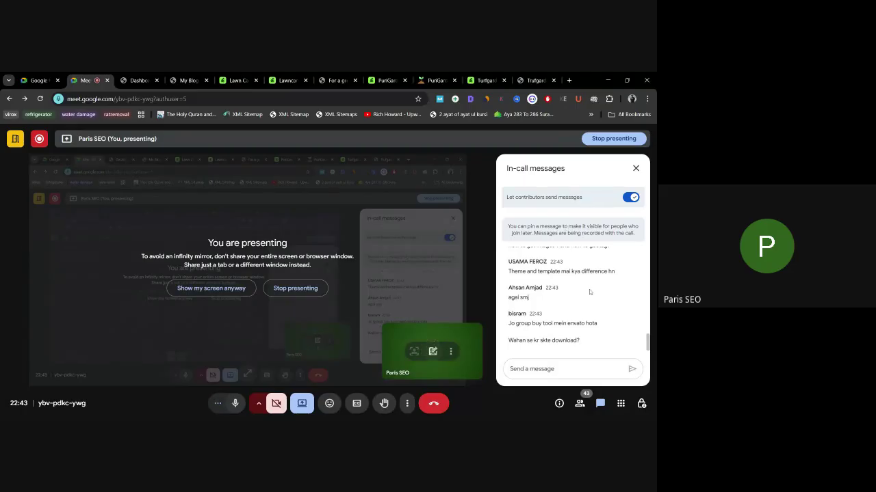
scroll(604, 299, up, 1)
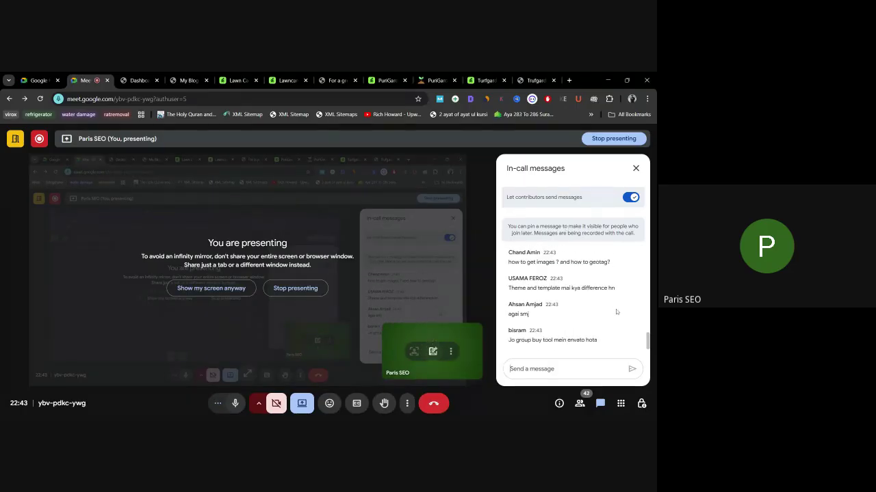
scroll(608, 312, down, 1)
drag(598, 300, 510, 298)
click(510, 298)
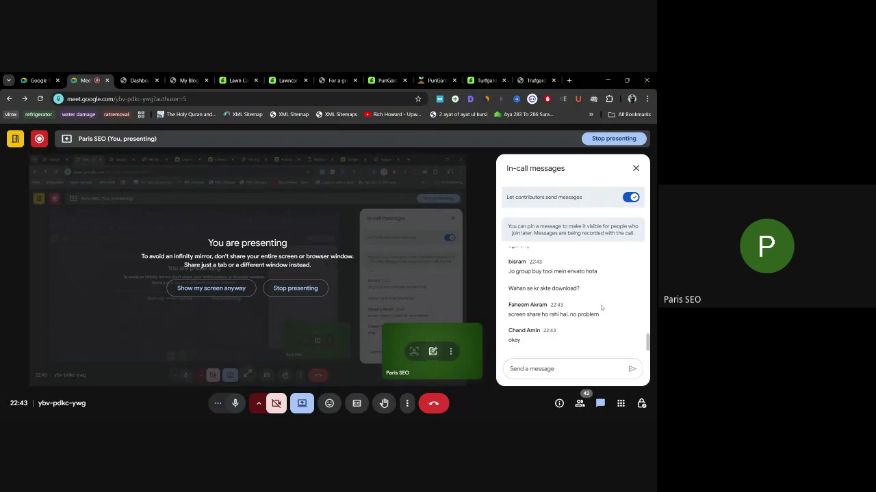
scroll(599, 327, up, 2)
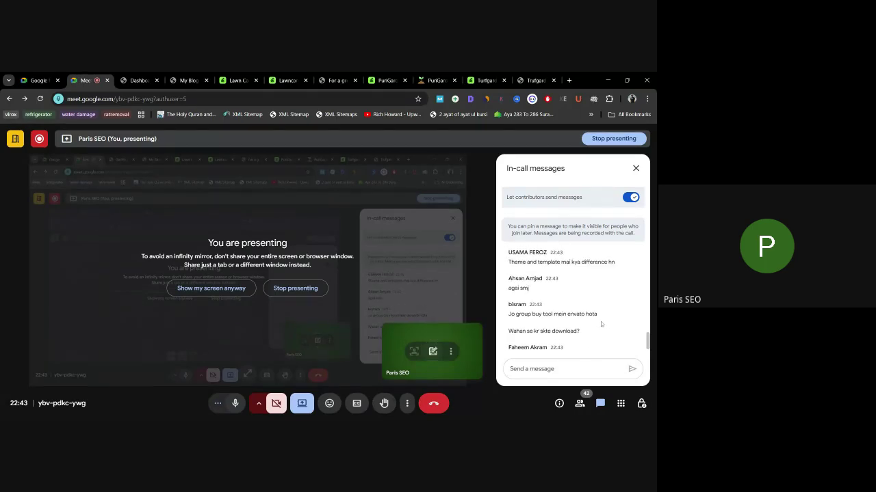
scroll(600, 325, up, 3)
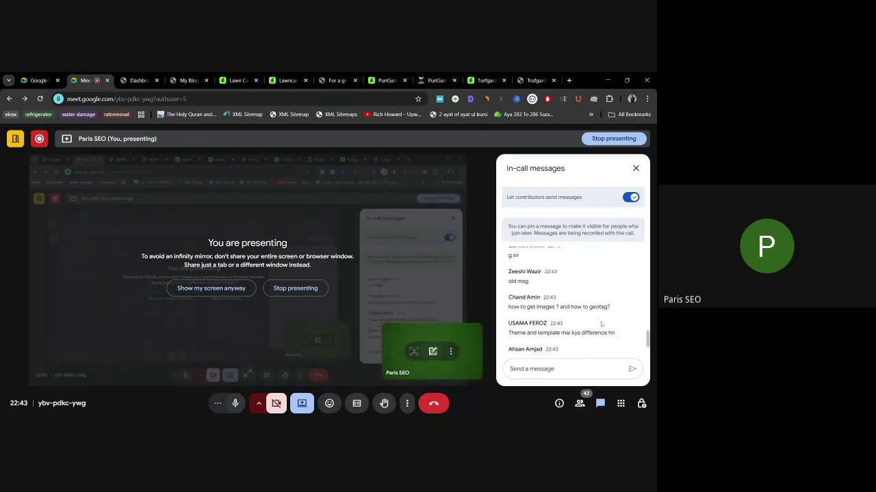
scroll(600, 324, down, 5)
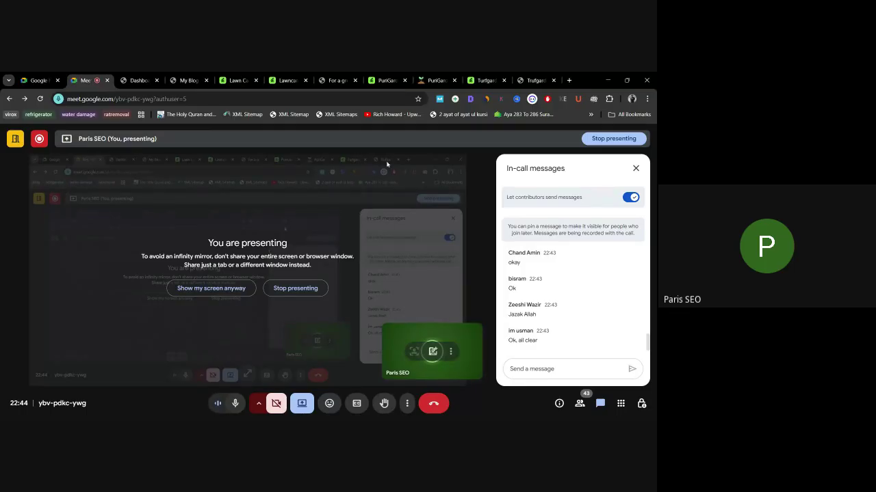
scroll(602, 302, up, 3)
Step: Switch to the PuriGarden live preview and look over its hero section and the client logos below it
click(441, 81)
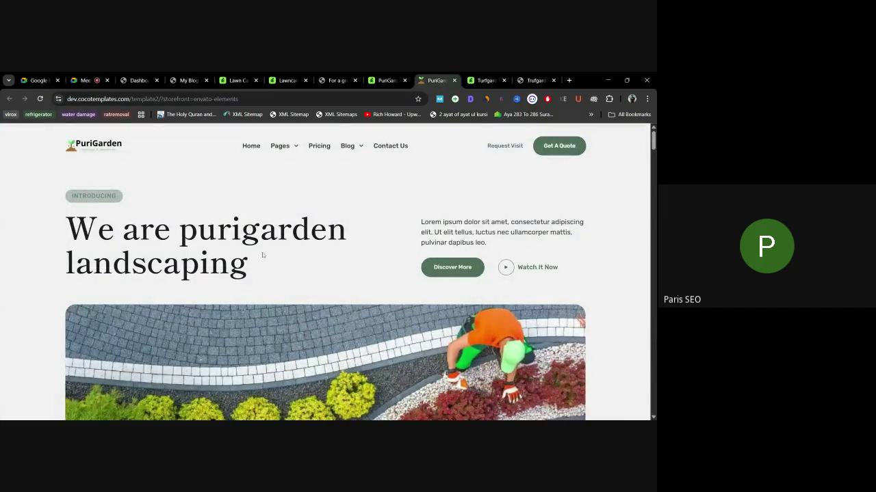
scroll(188, 167, down, 3)
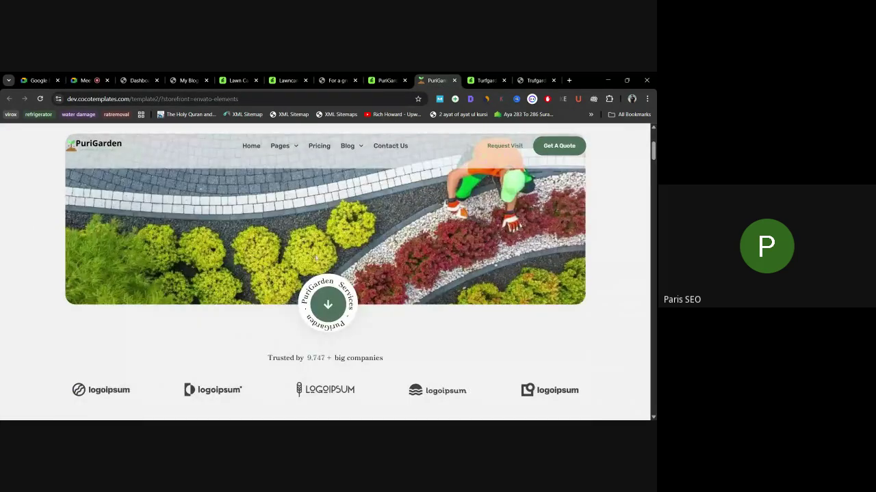
scroll(315, 231, up, 3)
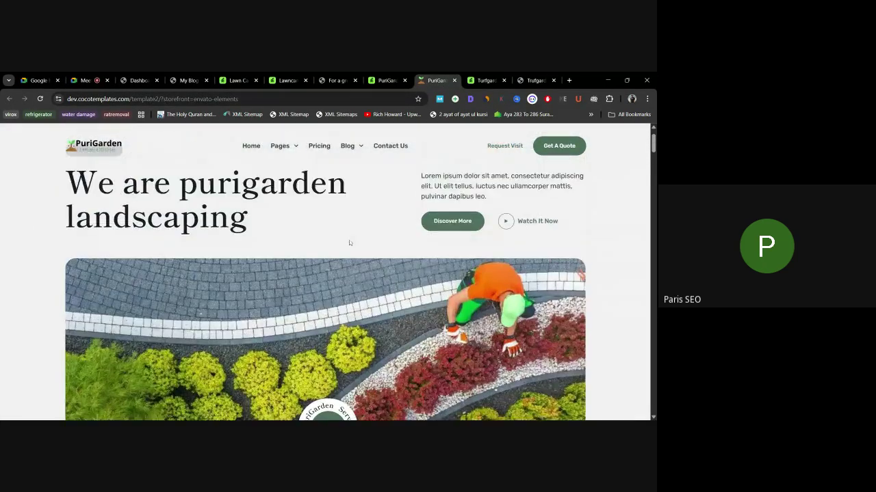
scroll(370, 231, up, 1)
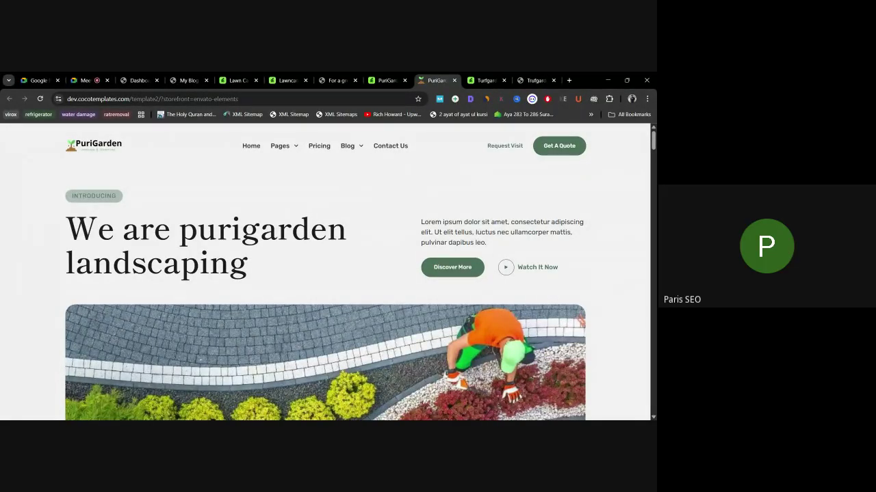
Step: Examine the PuriGarden home page's Why Choose Us section and compare its layout with the hero
scroll(334, 260, down, 5)
scroll(350, 281, down, 2)
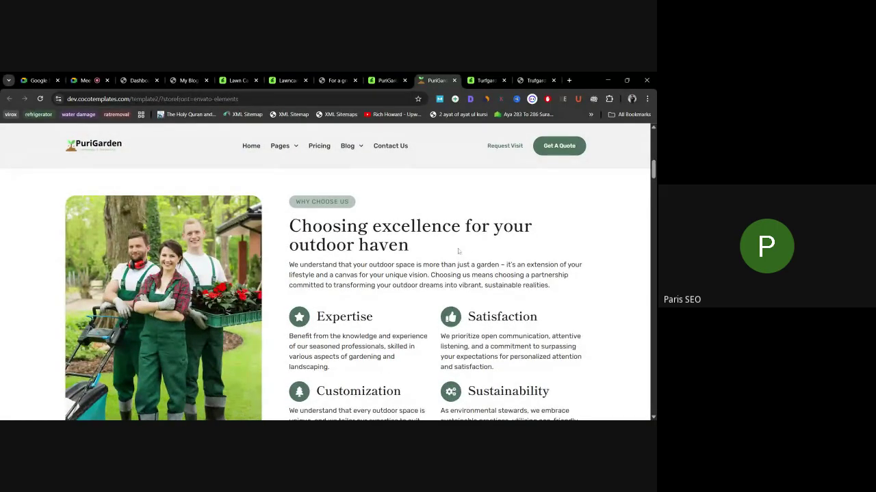
scroll(458, 252, down, 1)
scroll(411, 294, up, 4)
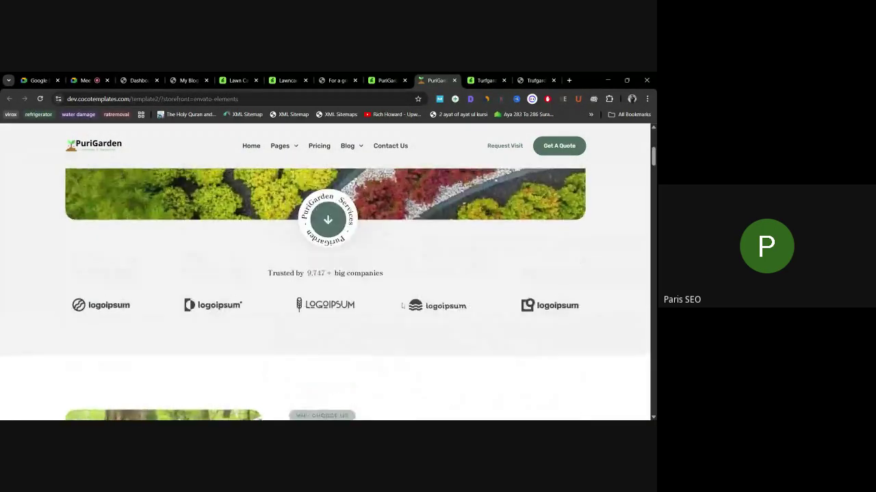
scroll(401, 304, up, 4)
scroll(393, 264, down, 7)
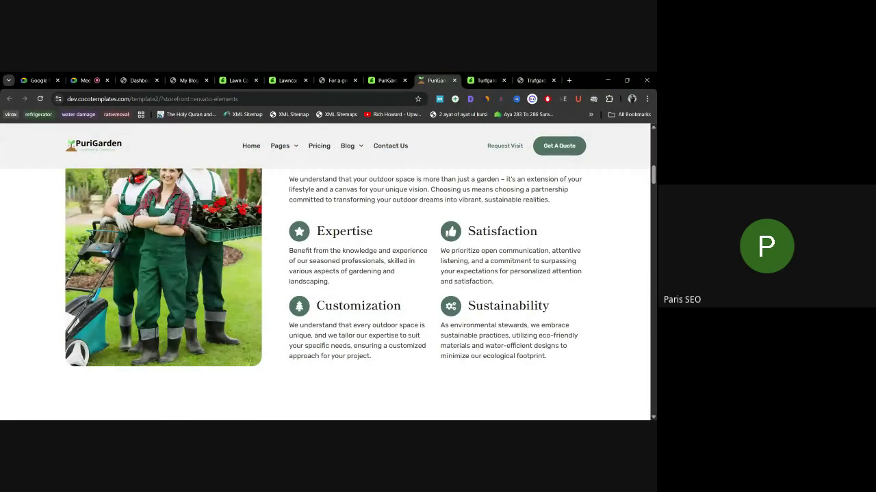
scroll(438, 290, up, 2)
scroll(401, 294, down, 1)
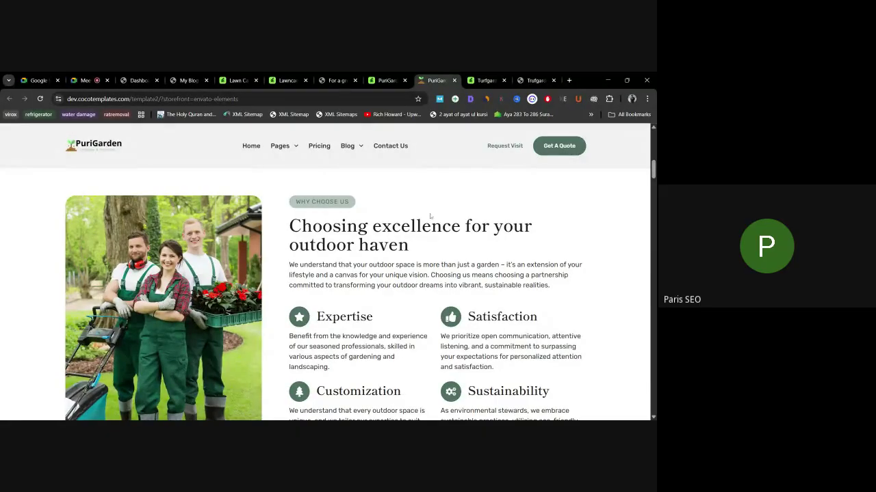
scroll(422, 239, up, 10)
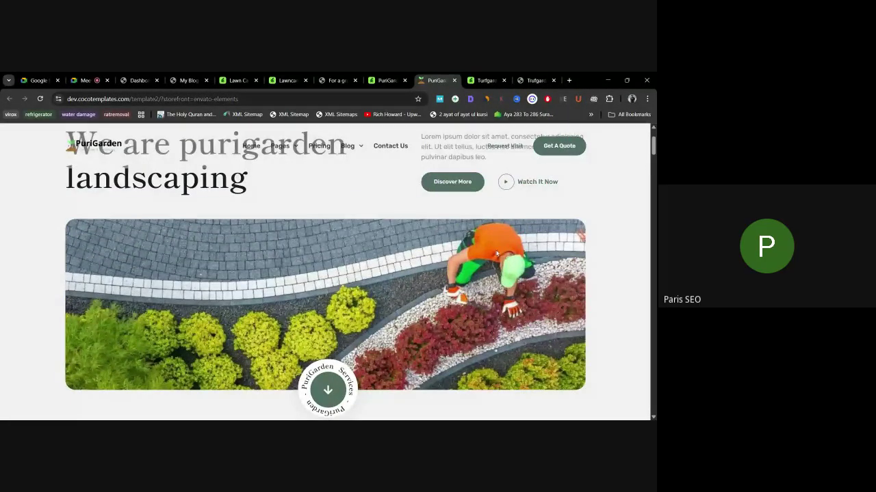
scroll(491, 252, up, 2)
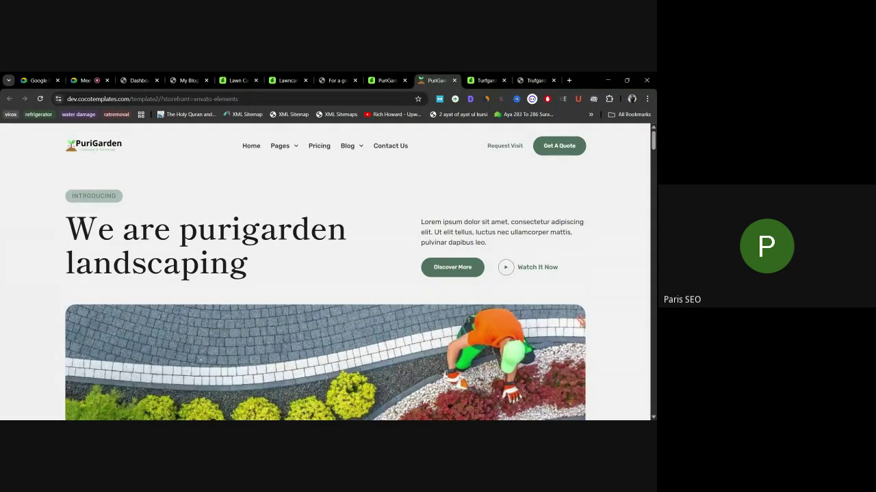
Step: Highlight the "We are purigarden landscaping" headline, then look over the Expertise, Satisfaction, Customization and Sustainability text blocks
drag(35, 220, 238, 267)
scroll(380, 318, down, 6)
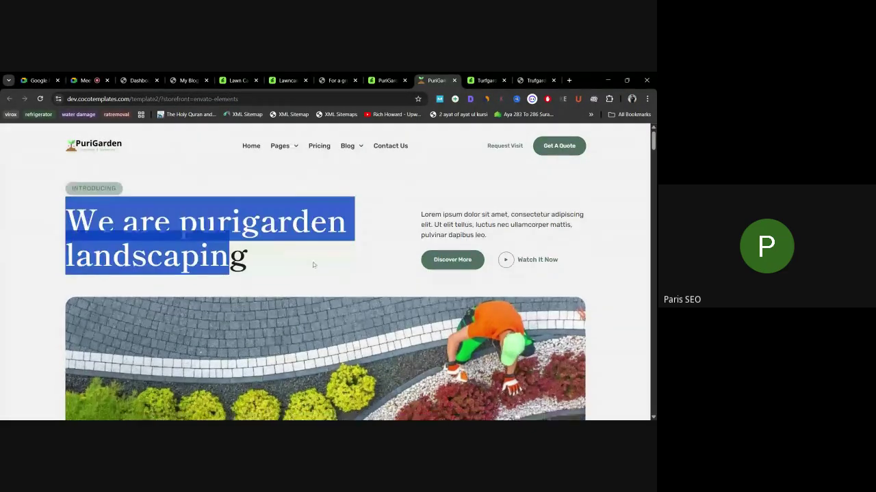
scroll(379, 318, down, 2)
scroll(401, 277, down, 2)
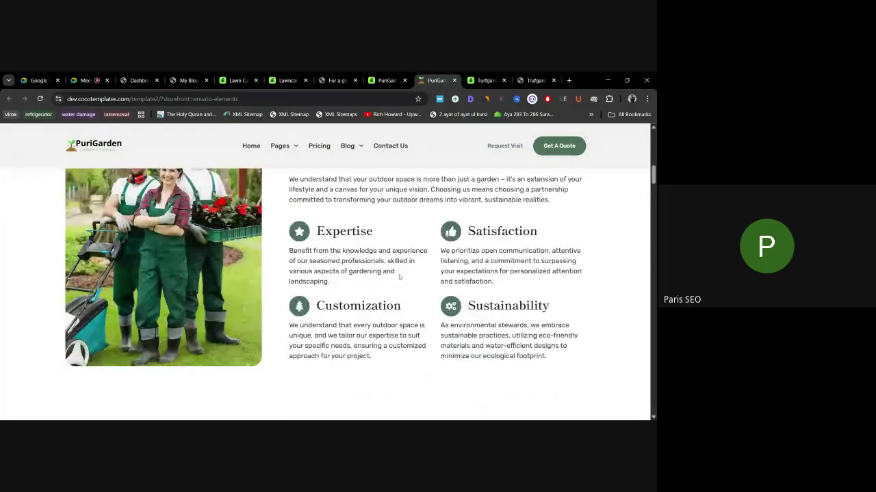
scroll(402, 274, up, 10)
scroll(532, 164, up, 1)
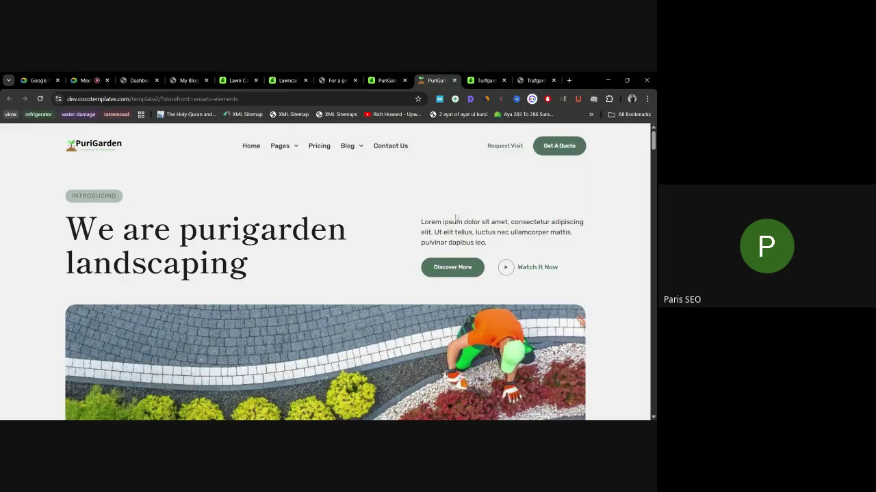
Step: Highlight the placeholder paragraph beside the PuriGarden headline and look over the sections below the hero
drag(422, 222, 486, 232)
scroll(283, 277, down, 6)
scroll(358, 322, up, 6)
click(334, 282)
scroll(308, 267, down, 5)
scroll(285, 254, up, 5)
Step: Open the PuriGarden kit's Envato item page and check which Elementor editions its Compatible With attribute lists
click(387, 80)
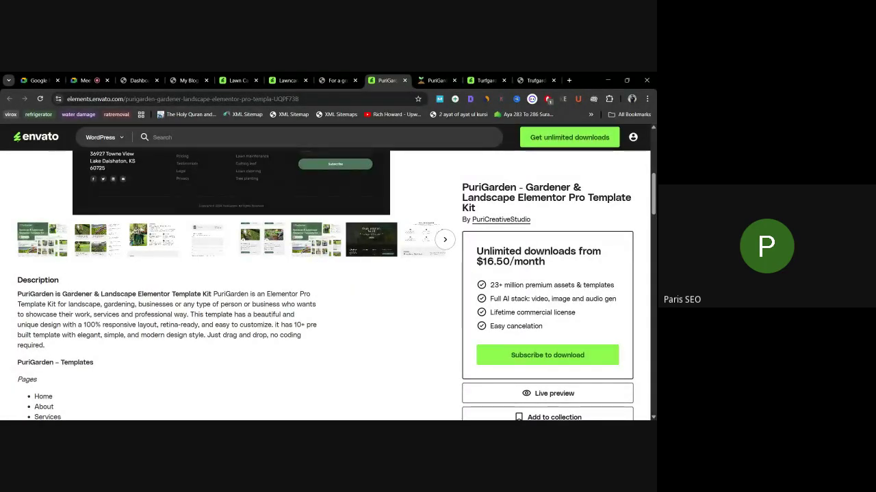
scroll(412, 233, up, 3)
scroll(444, 260, down, 7)
scroll(506, 273, down, 7)
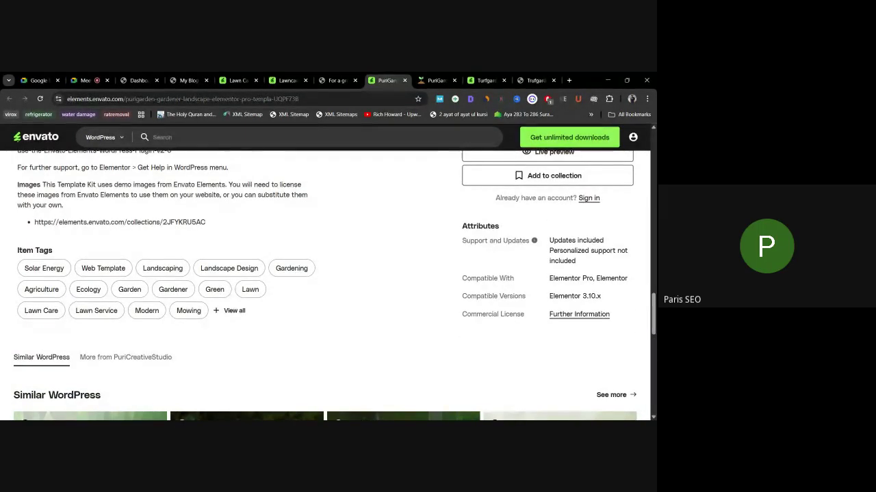
drag(487, 279, 596, 279)
click(638, 278)
click(595, 279)
drag(593, 279, 540, 283)
click(548, 281)
click(592, 279)
click(589, 280)
click(540, 283)
drag(596, 279, 636, 275)
click(610, 274)
scroll(547, 308, up, 3)
scroll(507, 291, down, 2)
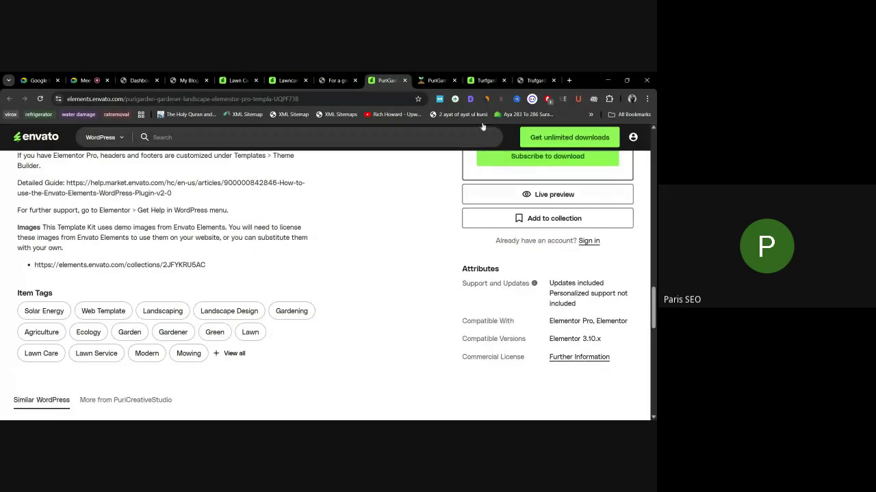
Step: Open the Turfgarden kit's Envato item page and check its Compatible With attribute and surrounding details
click(484, 80)
scroll(509, 326, down, 10)
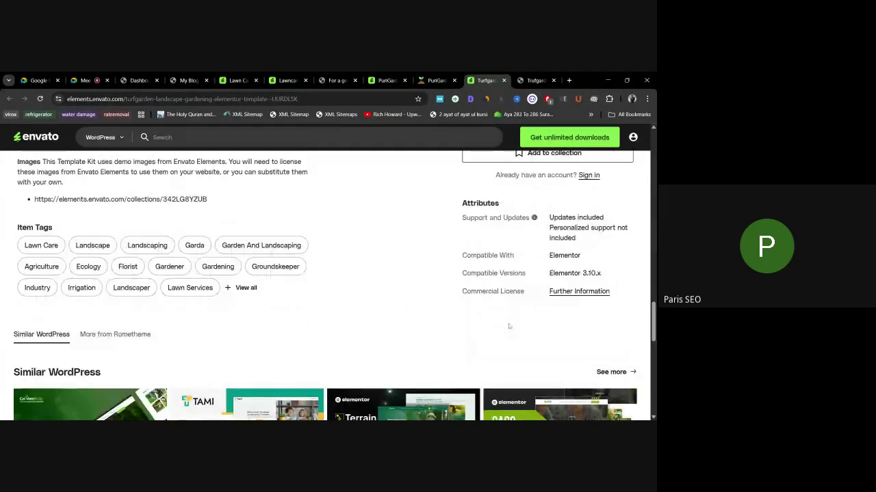
scroll(509, 326, up, 1)
drag(581, 341, 542, 346)
click(548, 341)
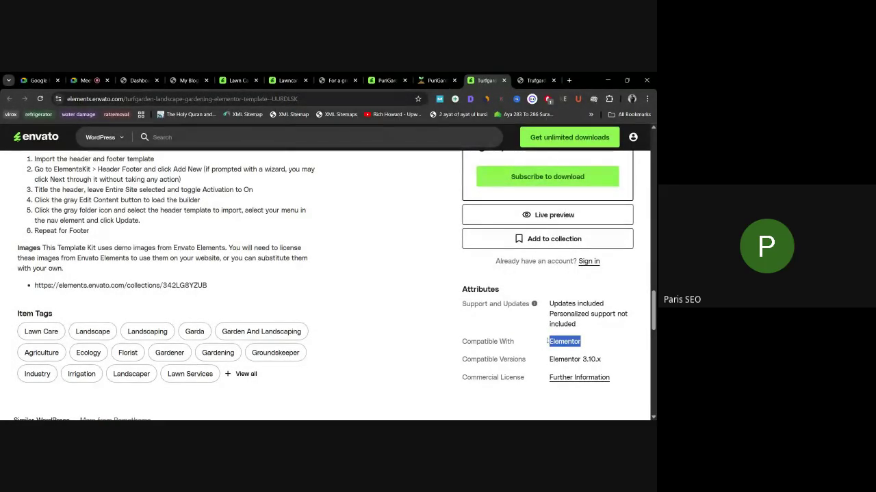
click(547, 341)
scroll(322, 294, up, 1)
scroll(322, 294, up, 3)
scroll(322, 294, down, 3)
scroll(322, 294, down, 1)
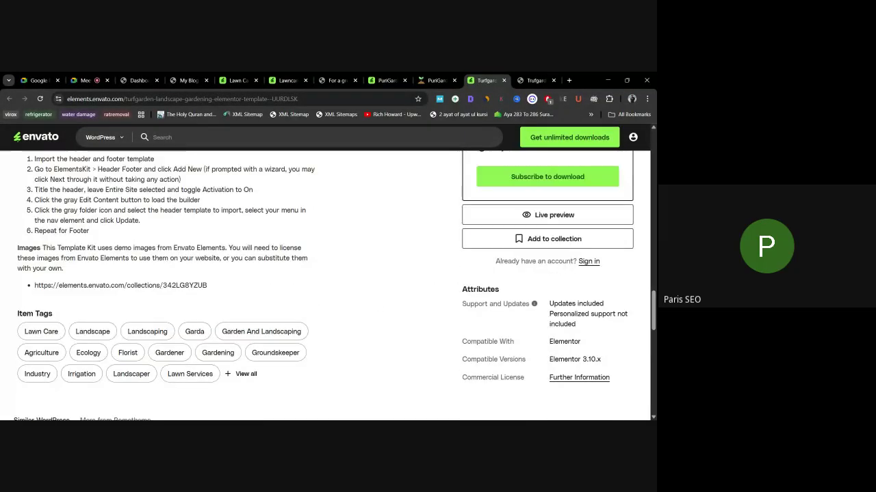
double_click(564, 341)
click(574, 333)
scroll(574, 333, up, 1)
scroll(530, 342, down, 3)
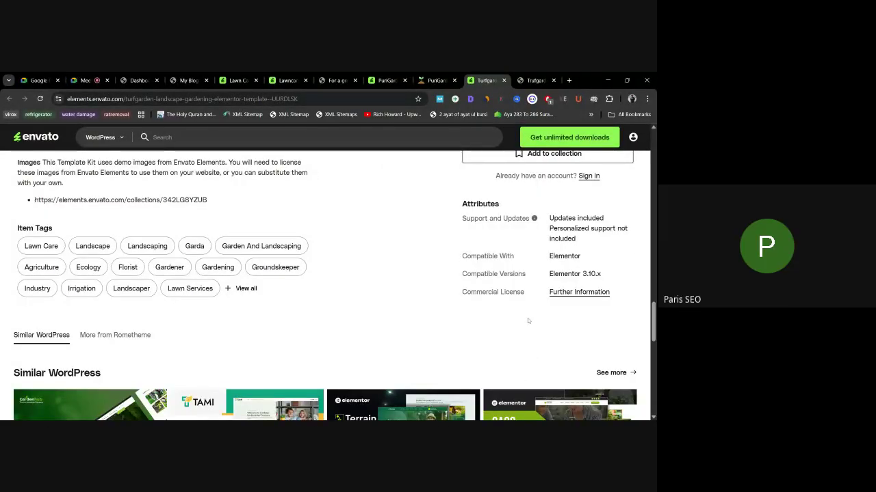
scroll(528, 320, up, 5)
Step: Return to the Lawncare kit's item page and check its Compatible With attribute and installation instructions
click(287, 80)
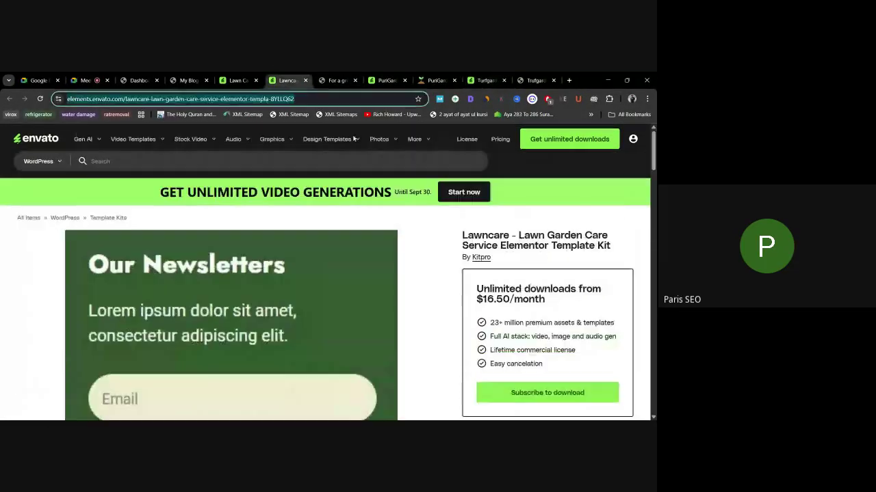
scroll(595, 292, down, 15)
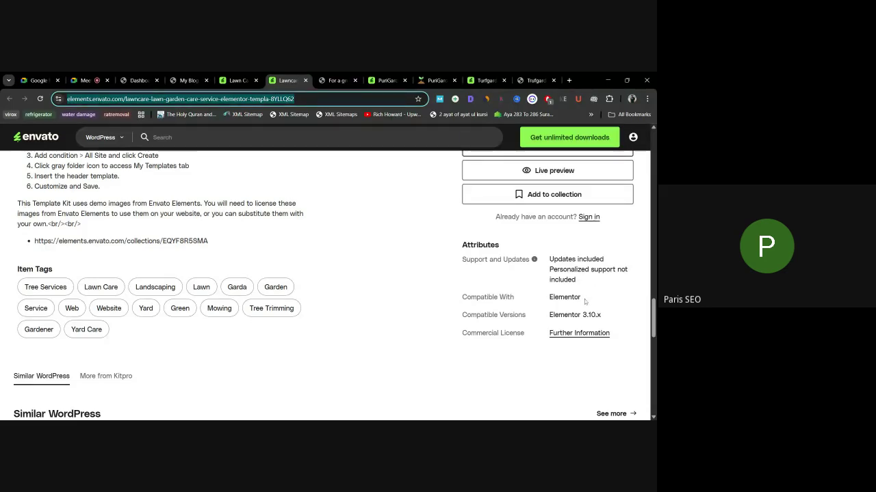
drag(582, 300, 484, 297)
click(548, 302)
scroll(548, 304, up, 3)
scroll(550, 304, up, 12)
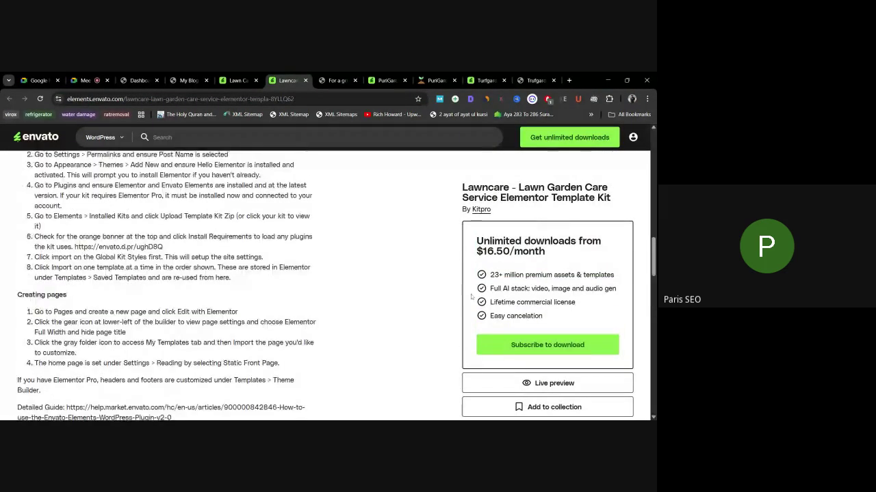
scroll(422, 263, down, 2)
scroll(406, 276, up, 2)
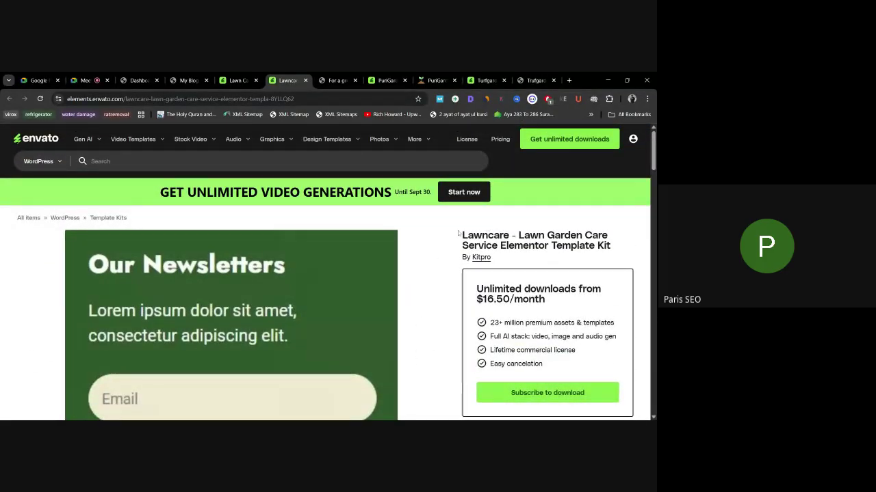
Step: Go back to the Envato search results for lawn care template kits
click(205, 82)
click(236, 80)
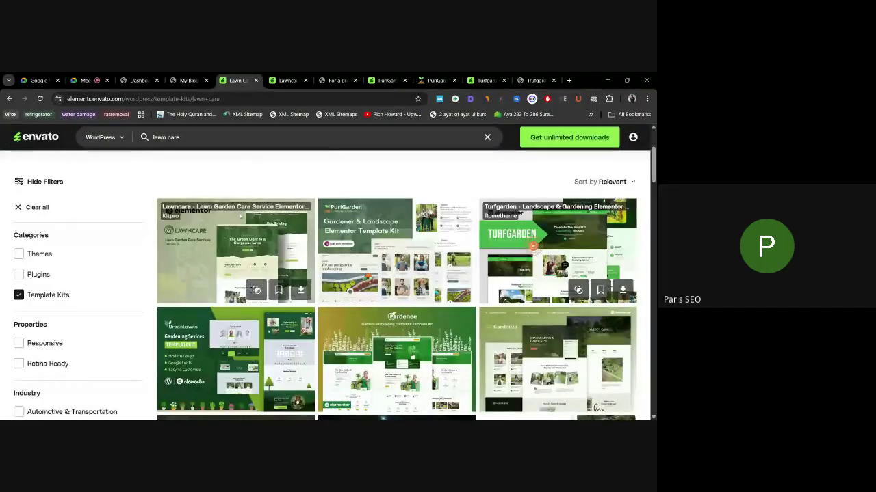
Step: Browse the remaining lawn care template kits in the Envato search results and return to the start of the list
scroll(114, 295, down, 5)
scroll(78, 282, down, 2)
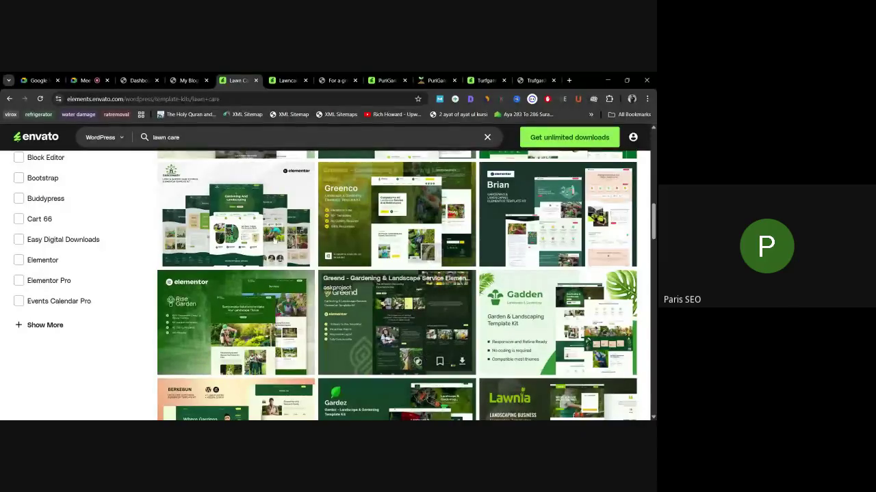
scroll(410, 295, up, 1)
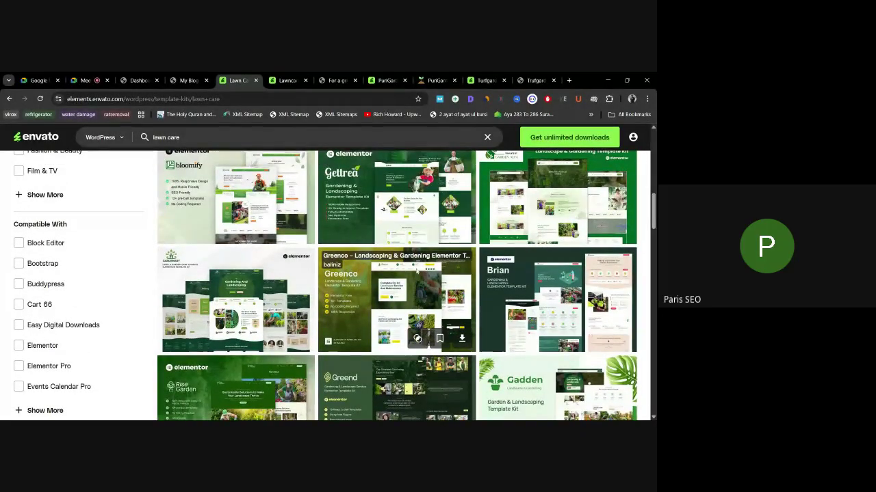
scroll(218, 310, down, 1)
scroll(217, 310, up, 10)
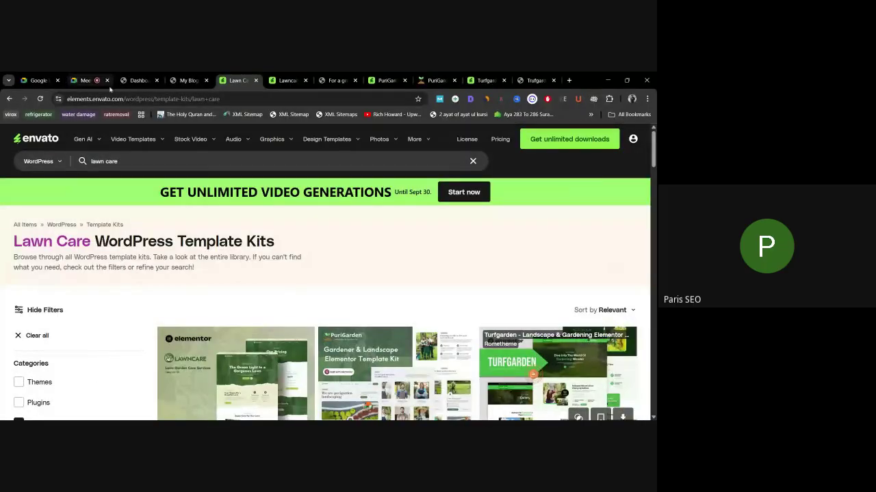
Step: Switch to the Google Meet call, read the participants' in-call messages about customizing template kits, and close the chat
click(79, 82)
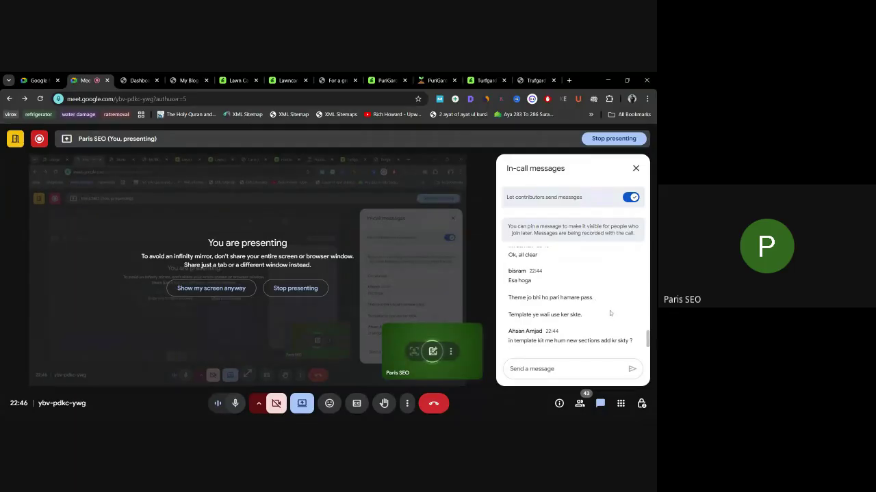
drag(509, 298, 575, 299)
click(577, 301)
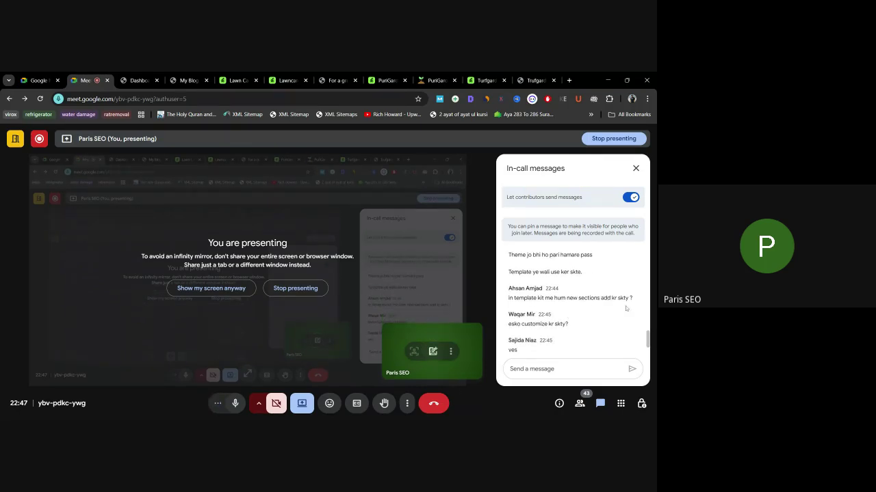
drag(636, 299, 512, 281)
click(568, 293)
click(520, 284)
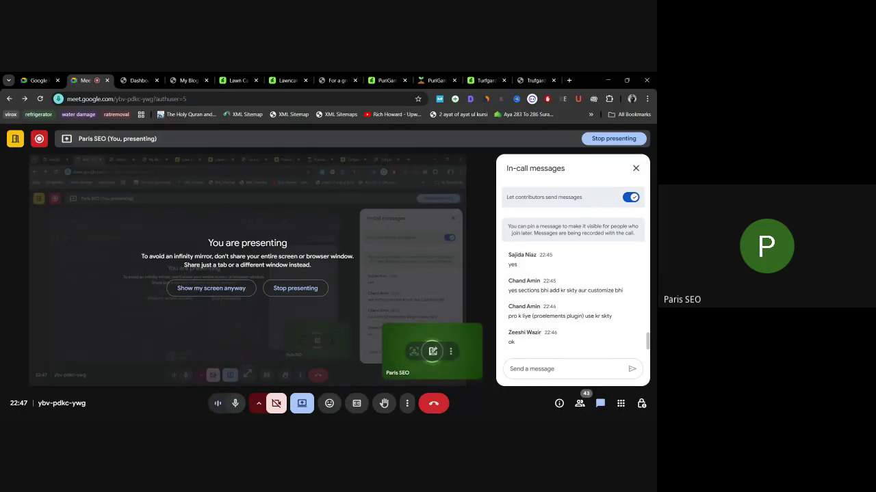
drag(524, 290, 558, 316)
click(552, 290)
click(567, 316)
drag(624, 317, 581, 324)
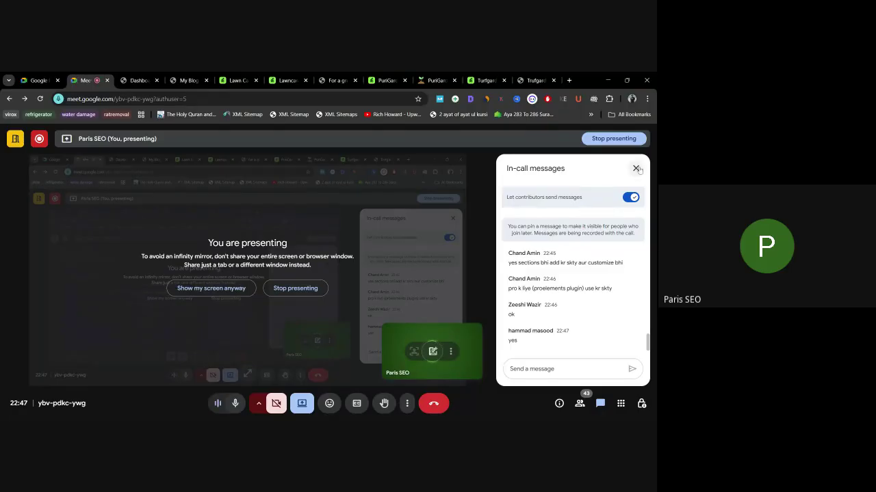
click(636, 168)
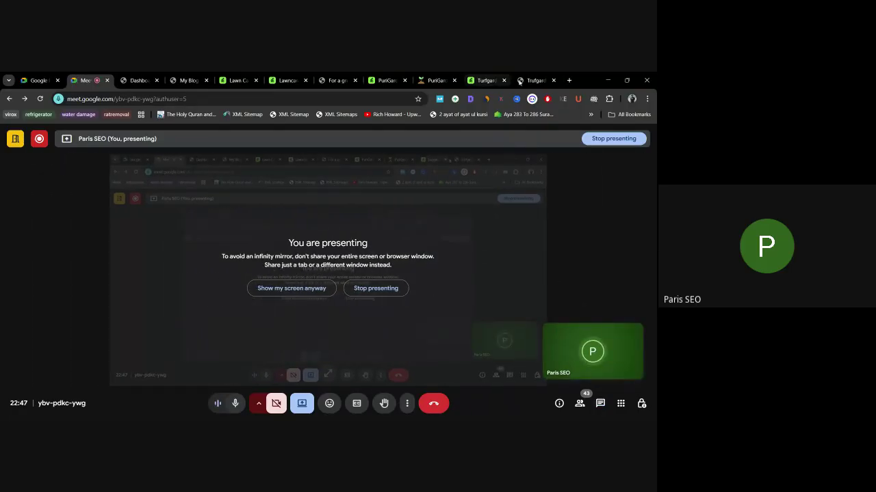
Step: Close the Turfgarden demo, Turfgarden item and PuriGarden demo pages, keeping the PuriGarden item page open
click(539, 80)
click(554, 80)
click(554, 80)
click(554, 80)
scroll(175, 180, up, 4)
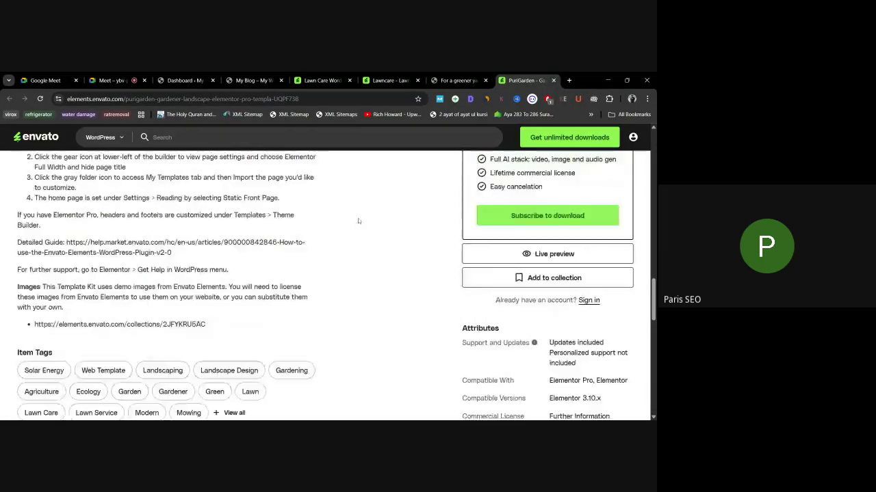
scroll(410, 287, up, 3)
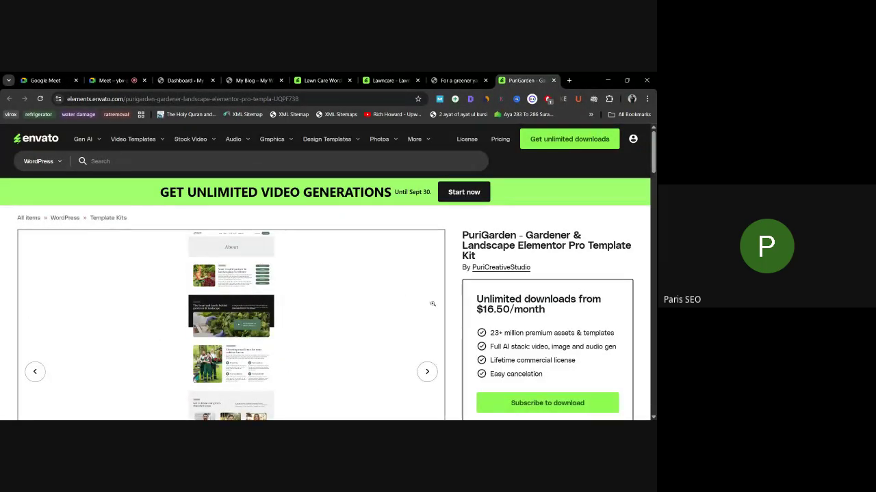
Step: Compare the new site's WordPress dashboard and default blog front page with the Envato lawn care results
click(254, 80)
click(184, 80)
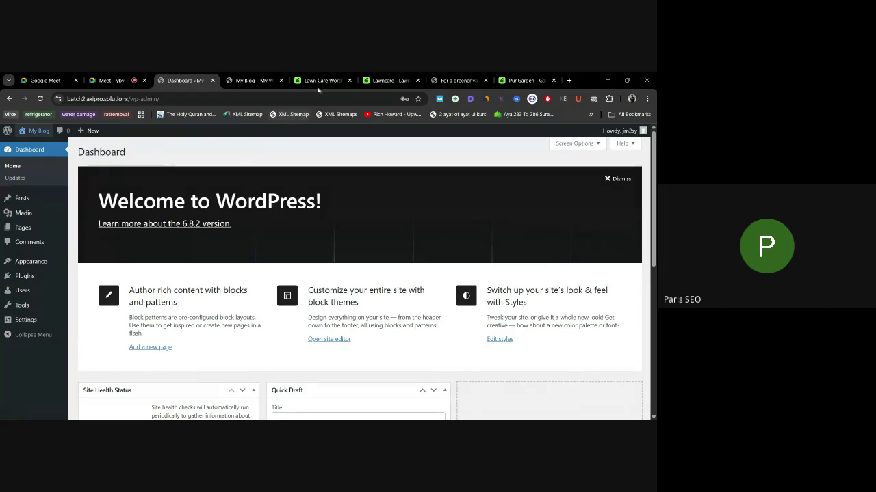
click(321, 80)
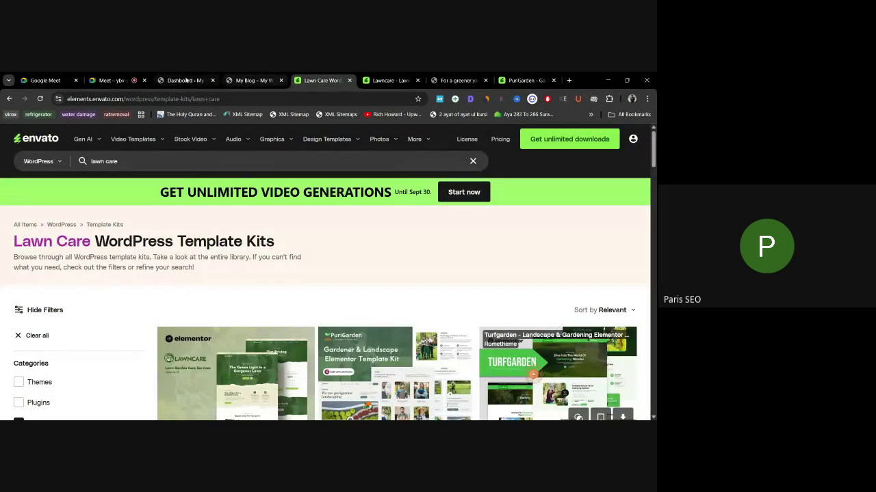
click(184, 80)
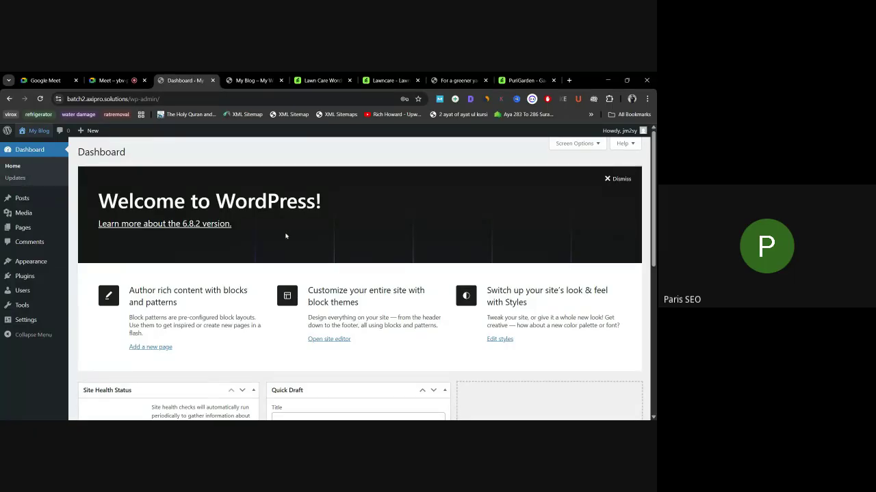
click(266, 83)
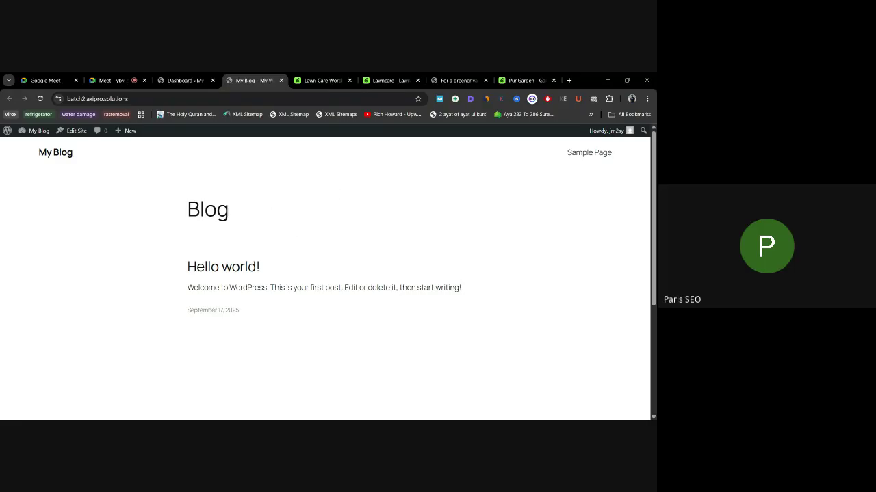
Step: Open the Lawncare demo's "For a greener yard" blog post and examine its content, sidebar, comment form and footer
click(457, 80)
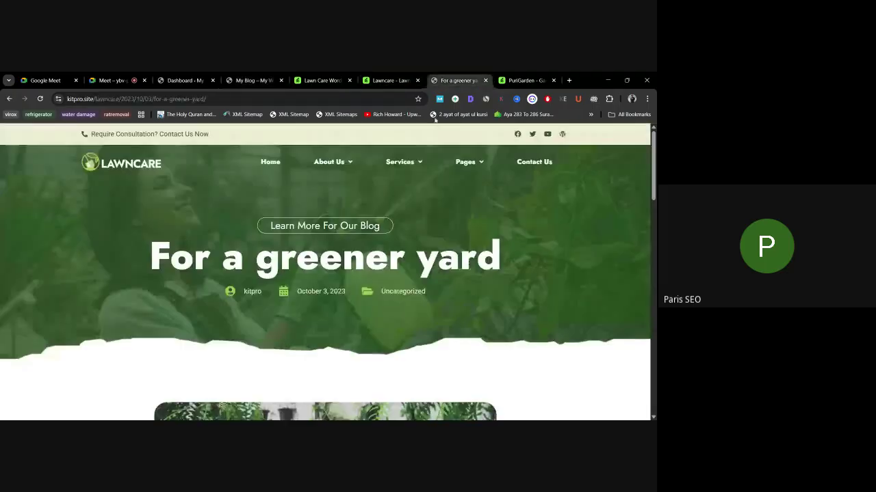
scroll(141, 209, down, 5)
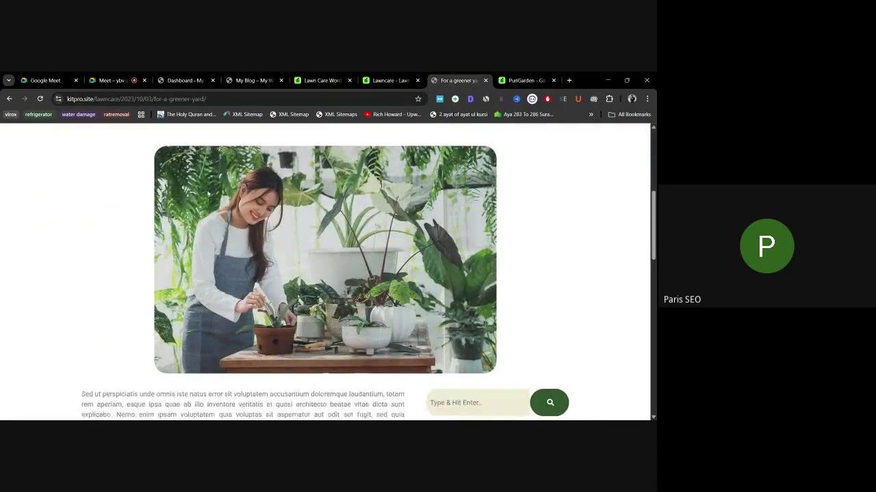
scroll(465, 281, down, 1)
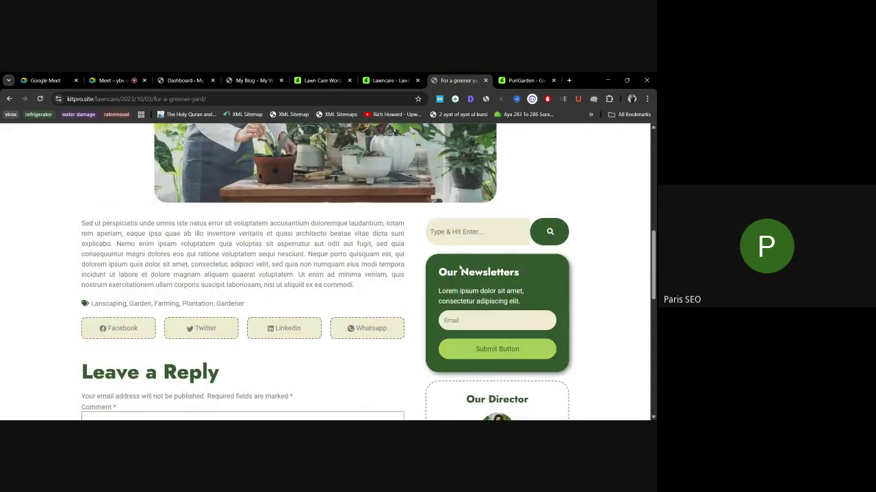
scroll(420, 253, down, 1)
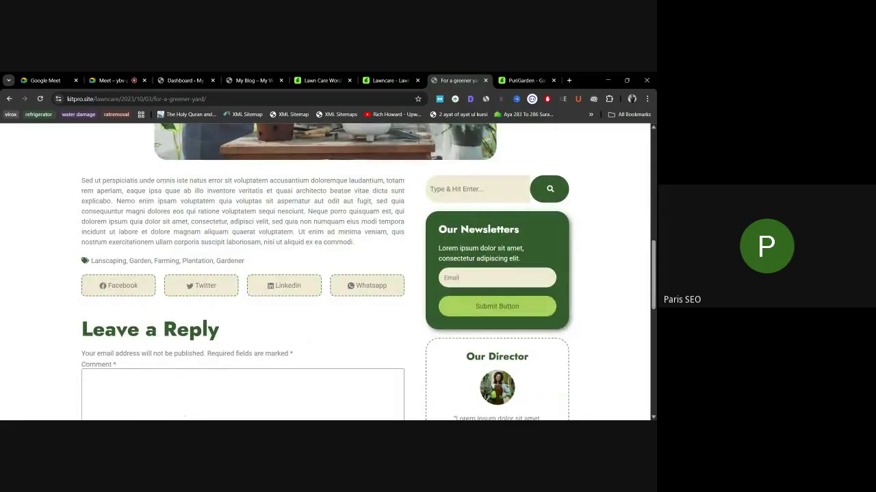
scroll(460, 295, down, 6)
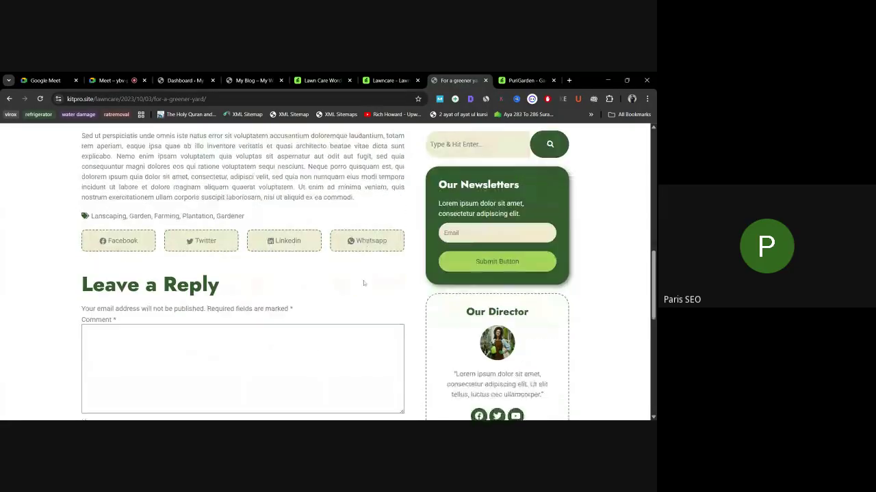
scroll(347, 277, down, 4)
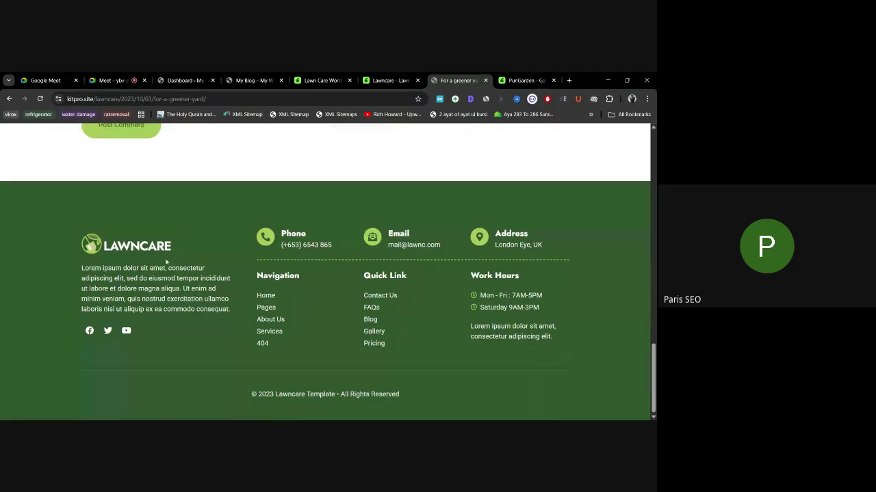
scroll(215, 225, up, 1)
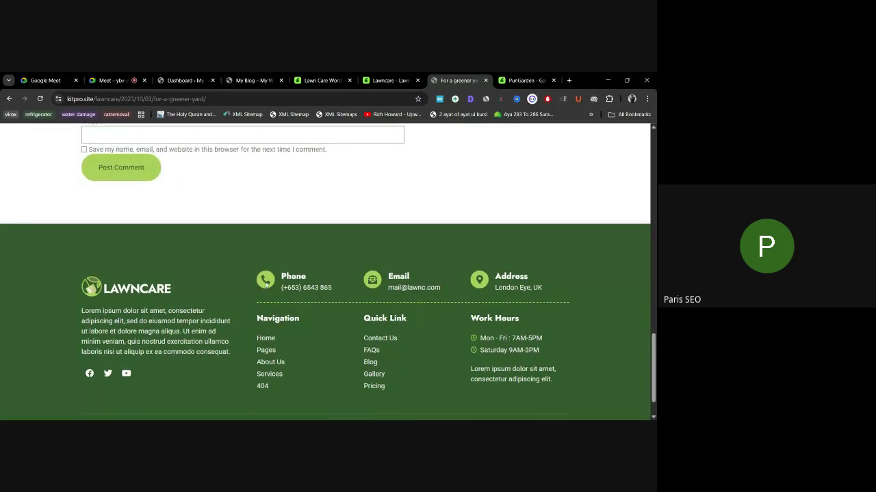
scroll(262, 285, up, 4)
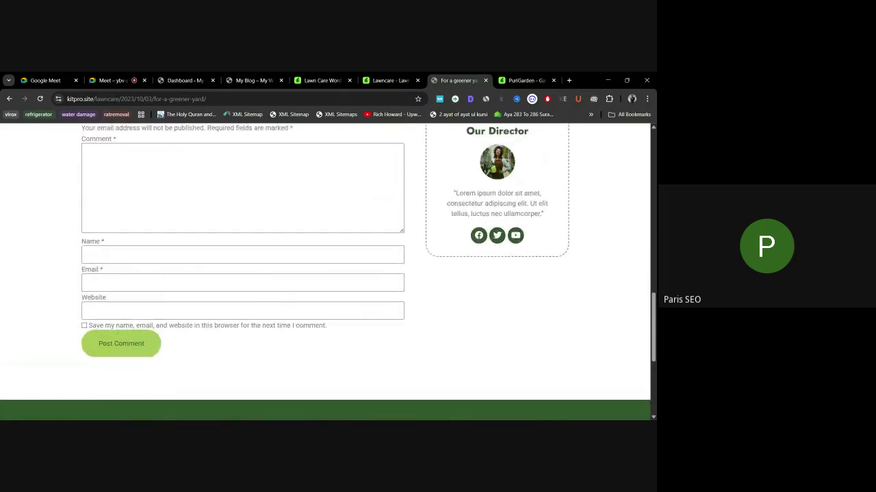
scroll(152, 301, down, 2)
scroll(180, 294, up, 3)
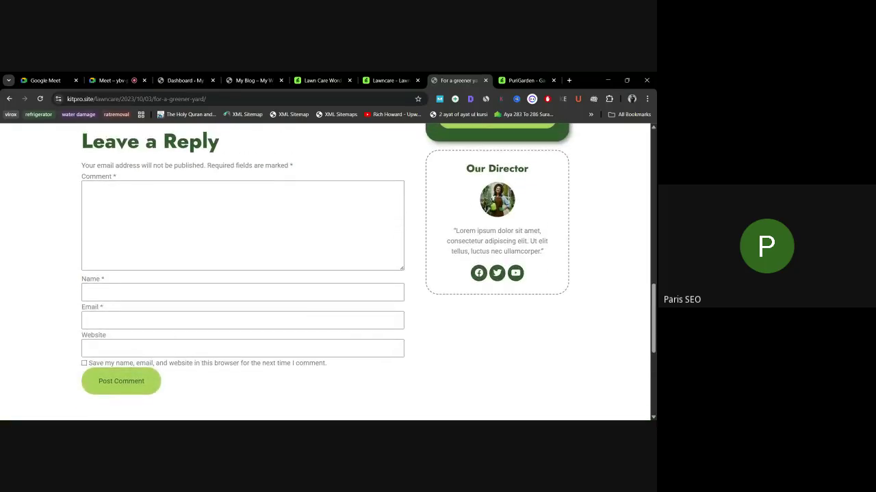
scroll(481, 276, up, 8)
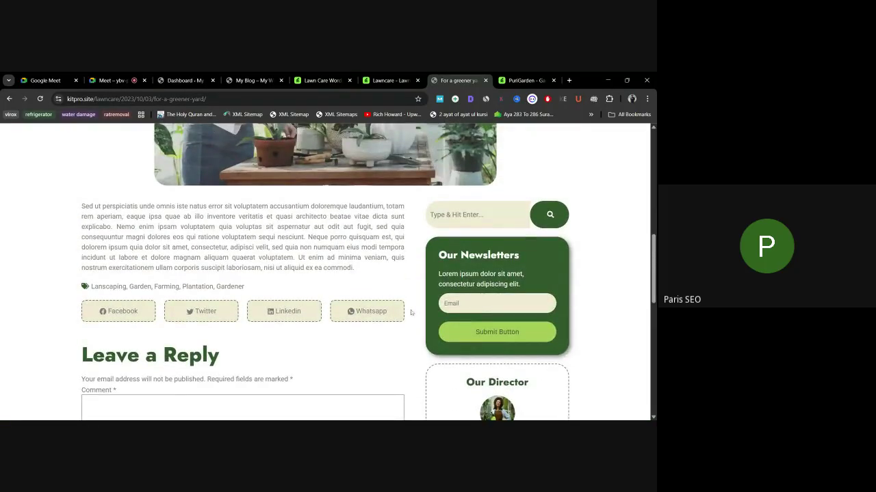
scroll(480, 268, up, 5)
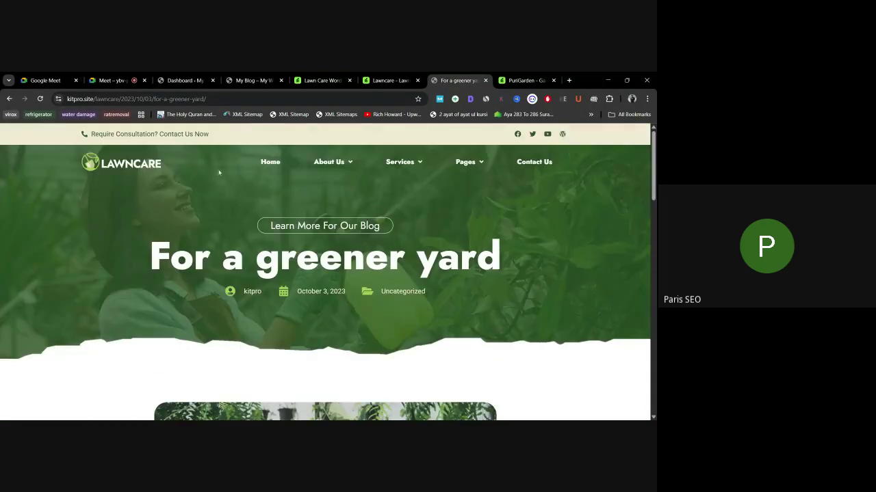
Step: Examine the blog post's header navigation with its About Us submenu, and review the search, newsletter and director sidebar blocks
mouse_move(344, 165)
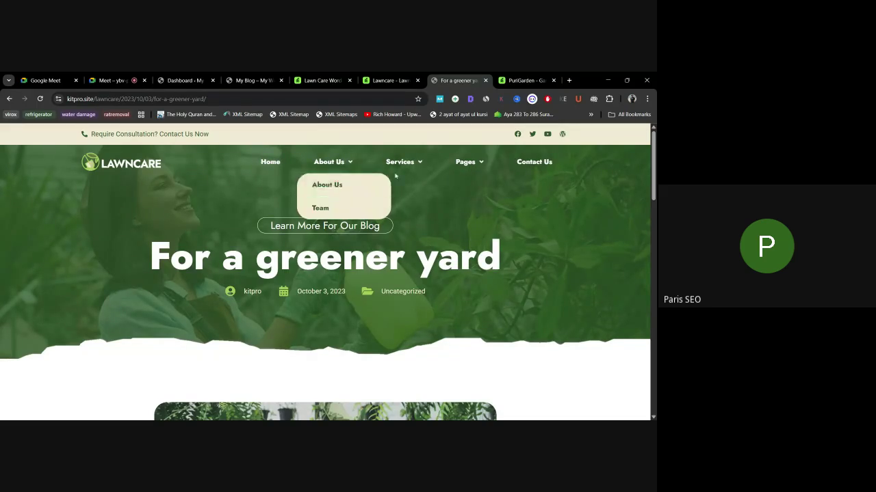
mouse_move(396, 170)
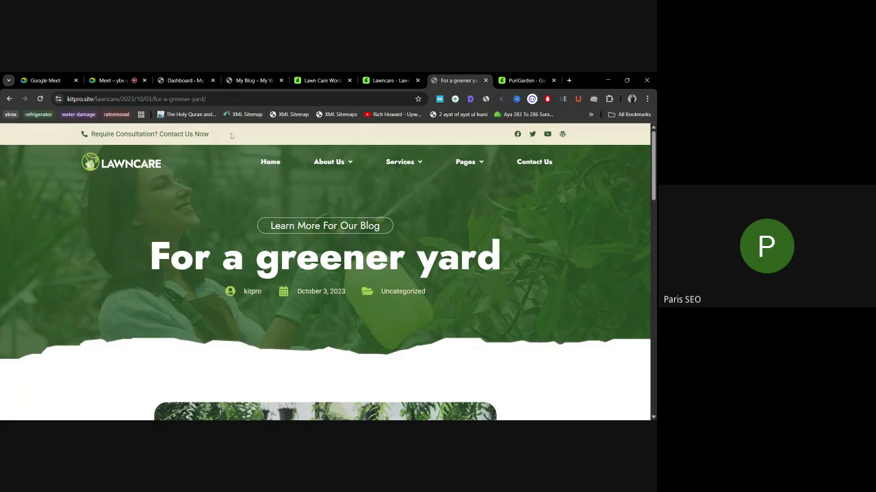
scroll(349, 167, down, 1)
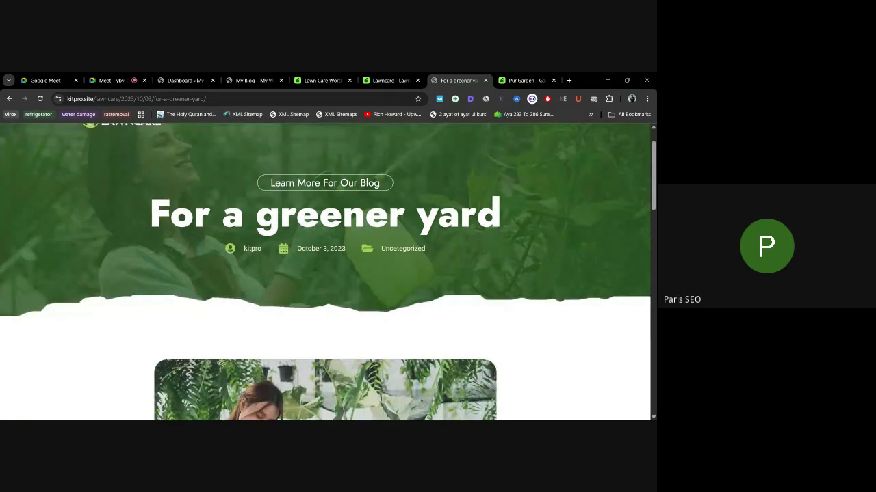
scroll(350, 206, up, 1)
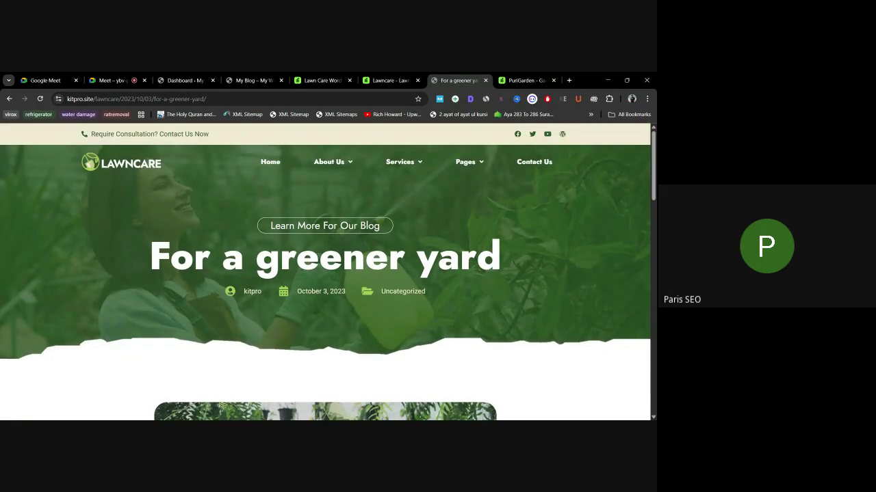
scroll(335, 225, down, 5)
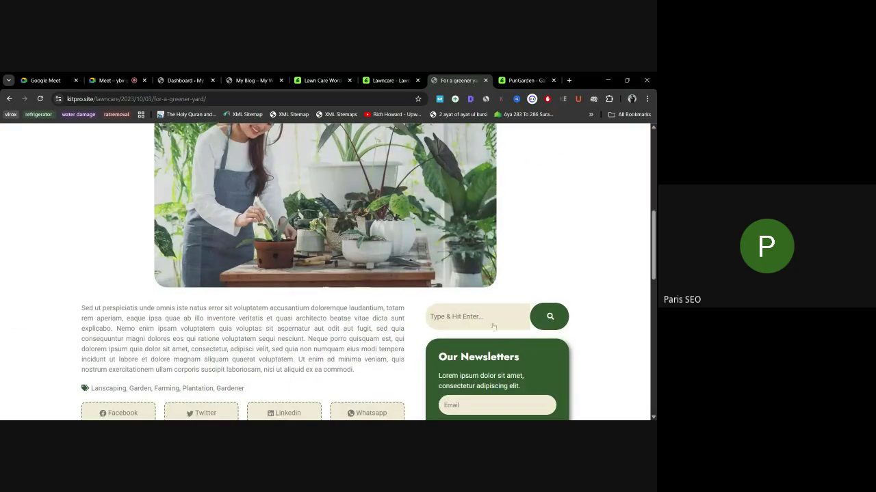
scroll(537, 323, down, 4)
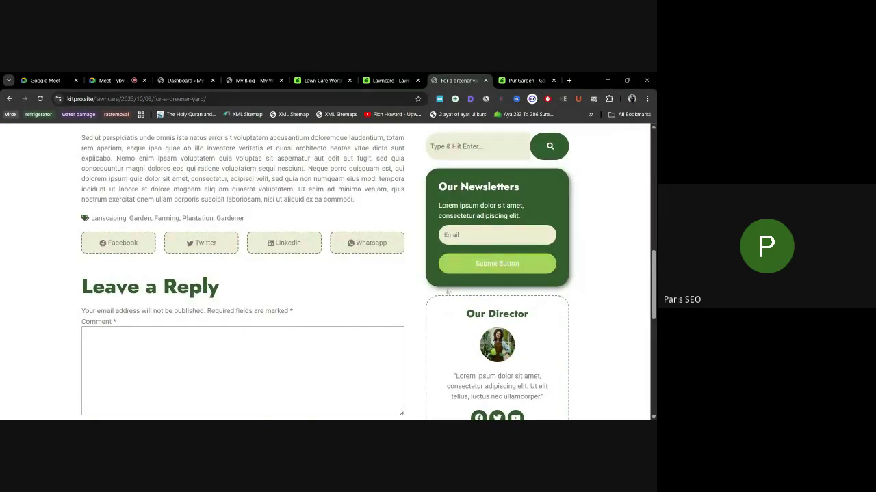
scroll(453, 274, down, 5)
scroll(454, 274, up, 4)
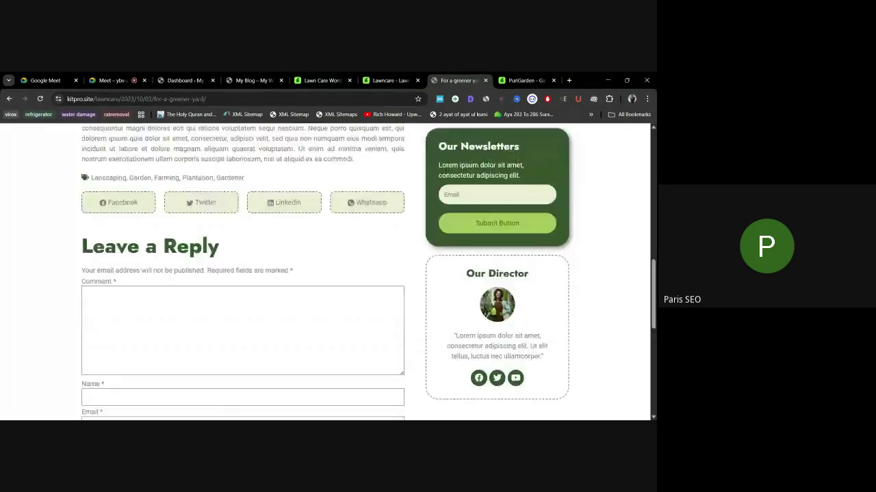
scroll(328, 273, up, 10)
Step: Open the Lawncare demo's home page and examine its header, hero, "Your Choice For a Beautiful Lawn" and "Expert Care For Your Lawn" sections
click(261, 166)
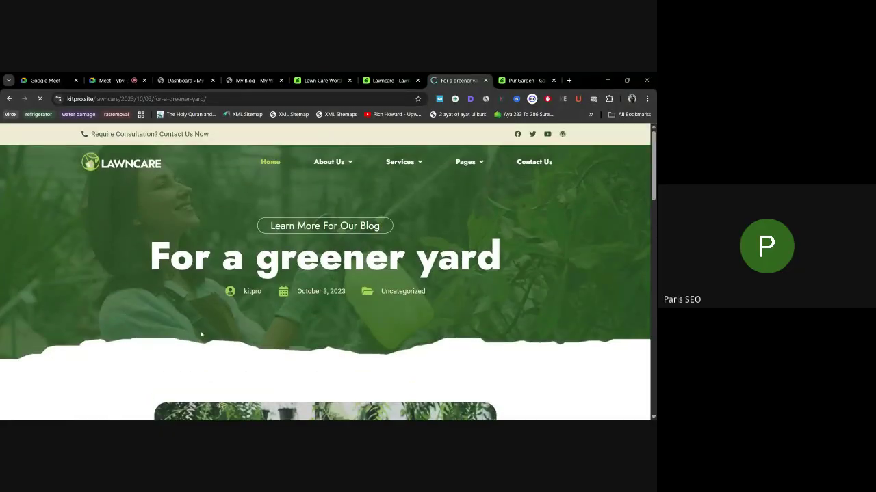
scroll(263, 288, down, 3)
scroll(263, 288, up, 3)
scroll(300, 284, down, 3)
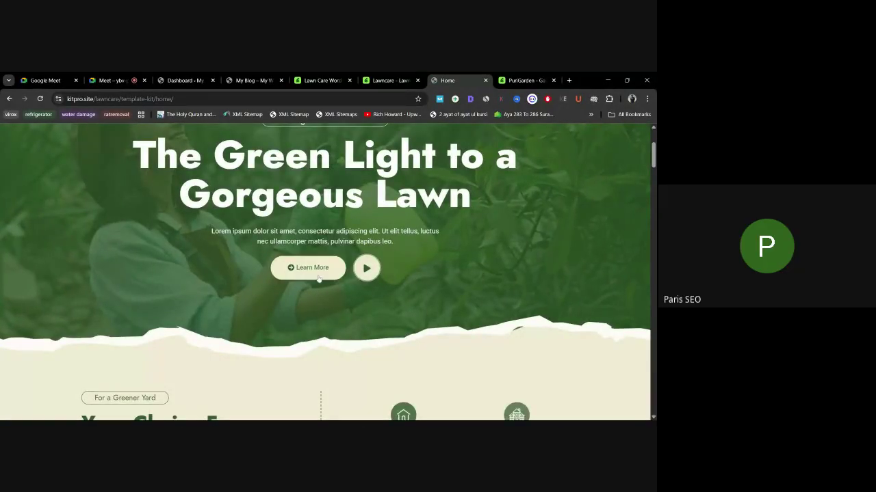
scroll(313, 287, down, 3)
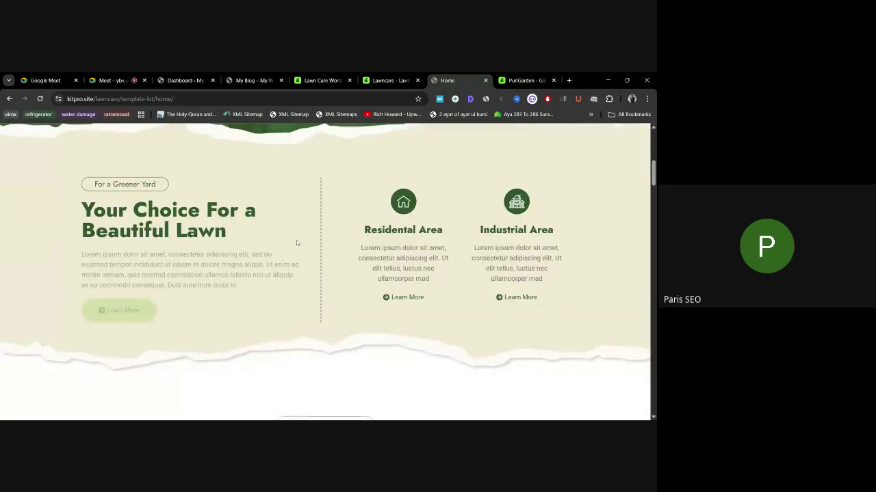
scroll(296, 243, down, 2)
scroll(147, 230, up, 1)
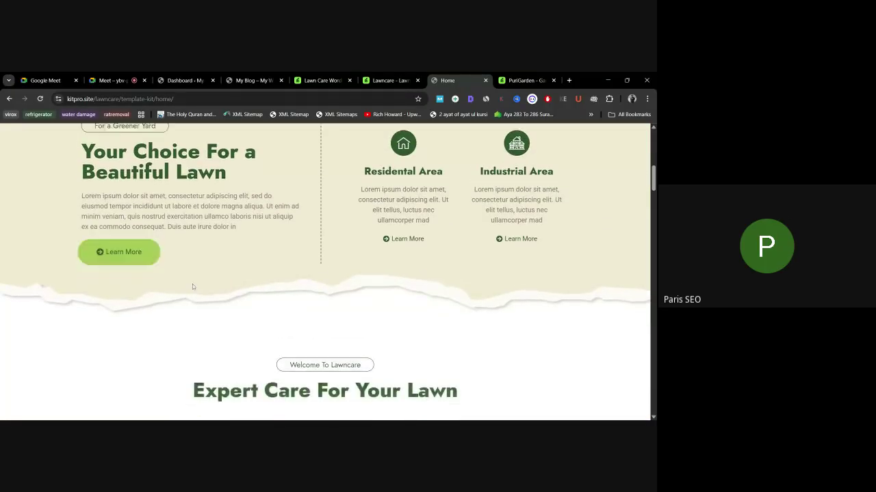
scroll(497, 313, down, 3)
scroll(325, 274, up, 7)
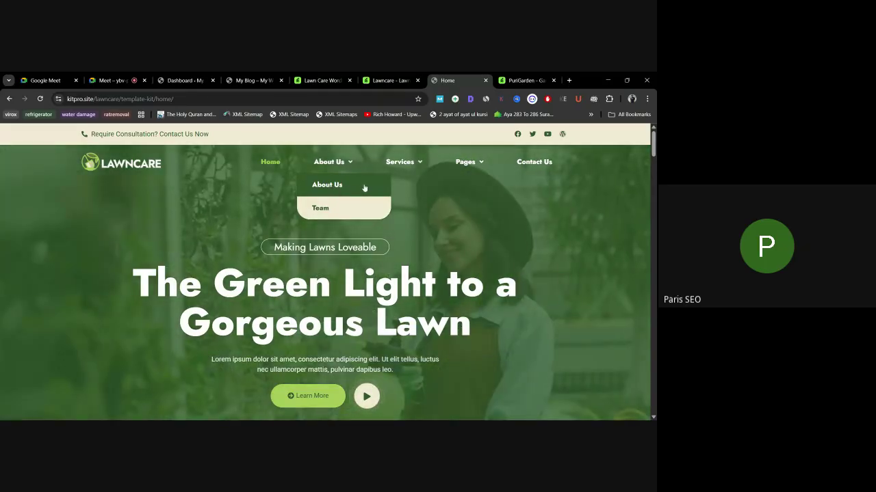
Step: Examine the Lawncare home page from the hero down to the "Year-Round Care For Your Lawn" progress circles and logo strip
scroll(414, 271, down, 10)
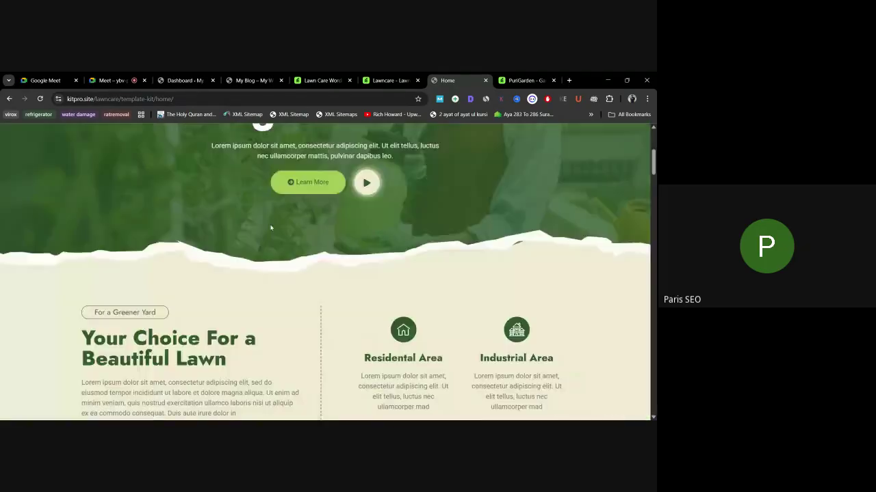
scroll(414, 271, down, 4)
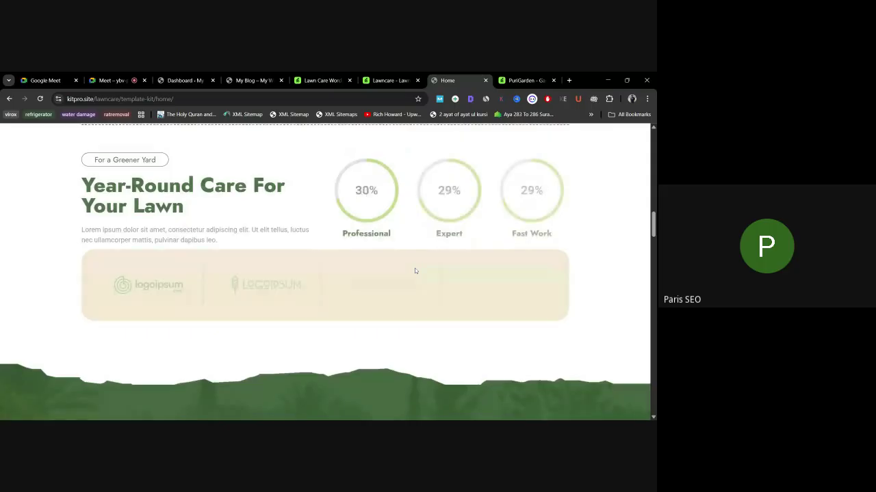
scroll(414, 271, up, 2)
scroll(414, 270, up, 12)
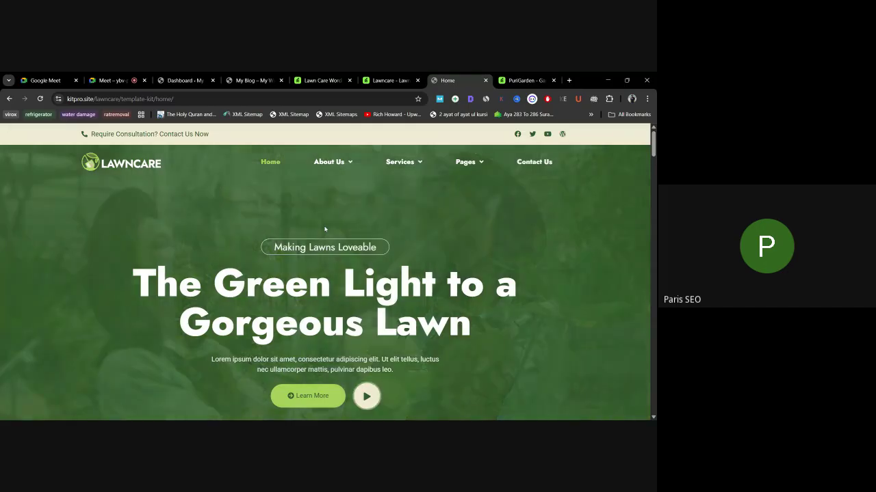
scroll(447, 262, down, 3)
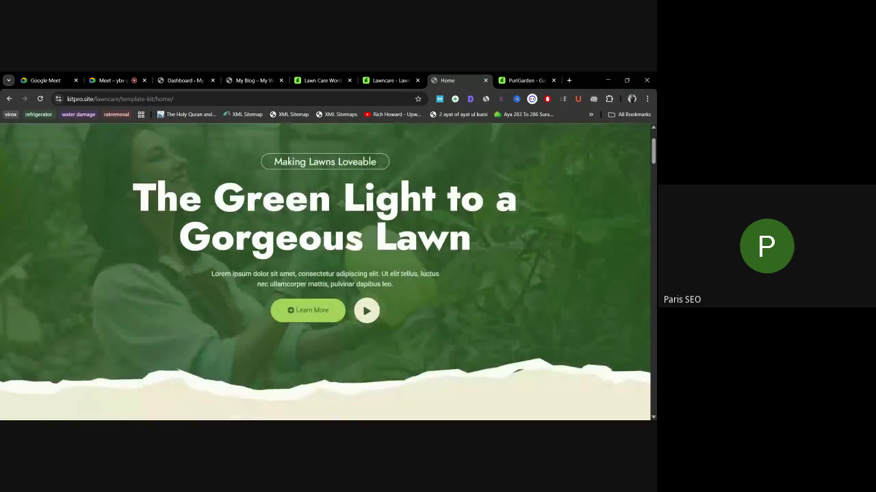
scroll(383, 281, down, 3)
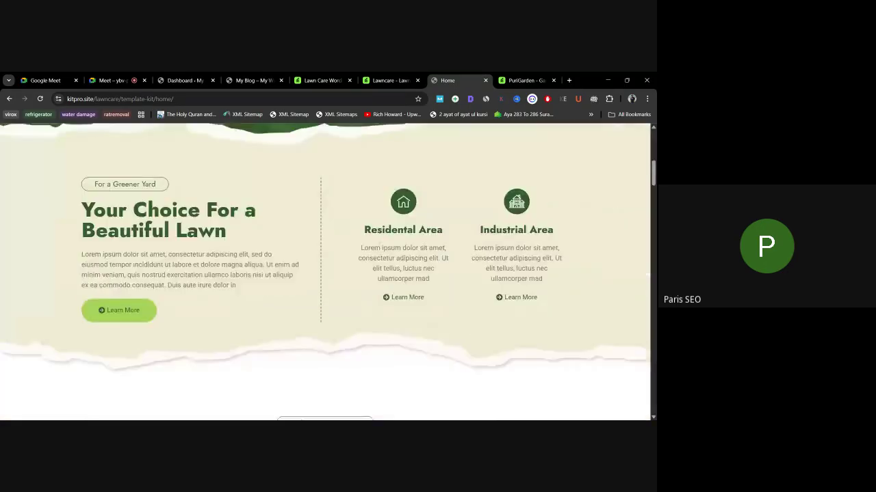
scroll(305, 281, up, 1)
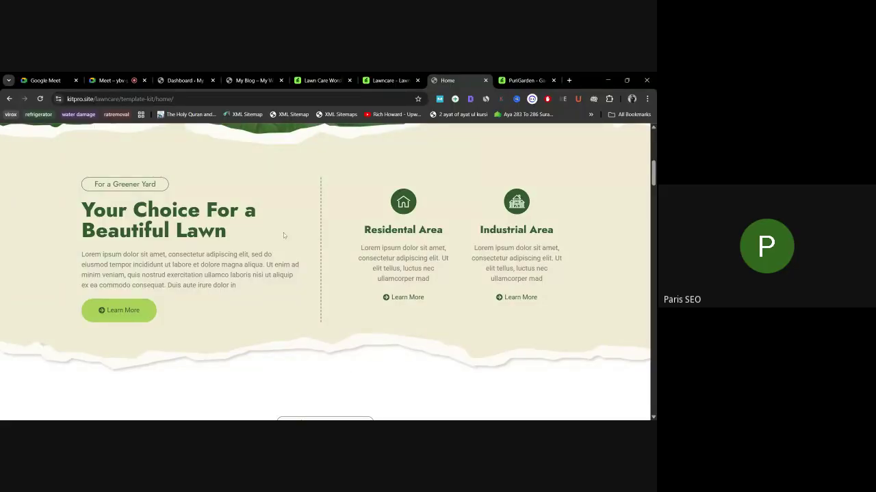
scroll(349, 244, up, 5)
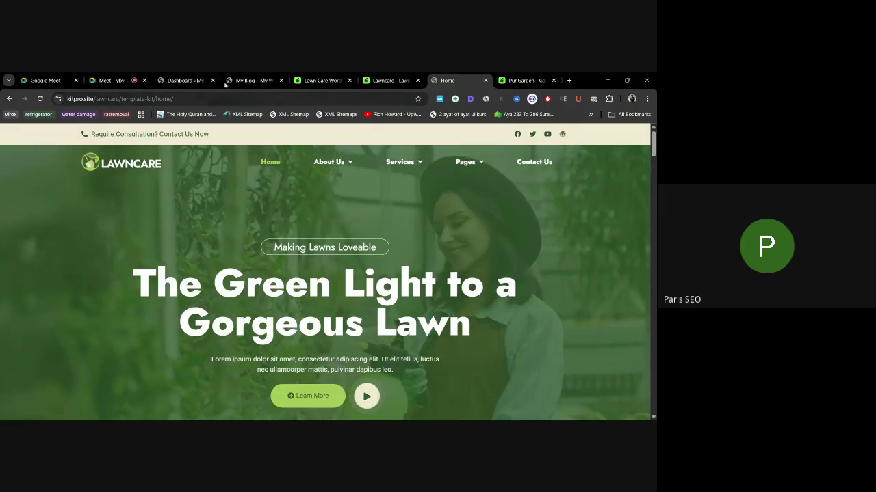
Step: Switch to the new site's WordPress dashboard and install and activate the Hello Elementor theme from the popular themes
click(252, 80)
click(181, 80)
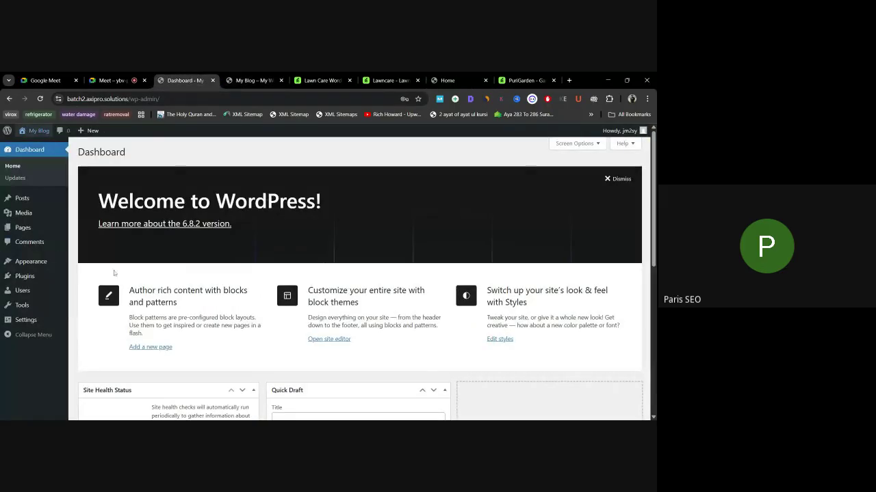
mouse_move(35, 232)
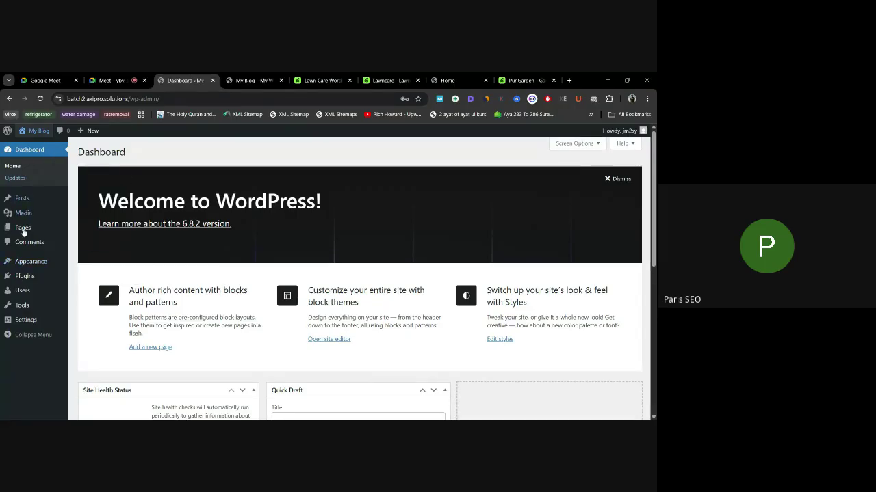
click(37, 267)
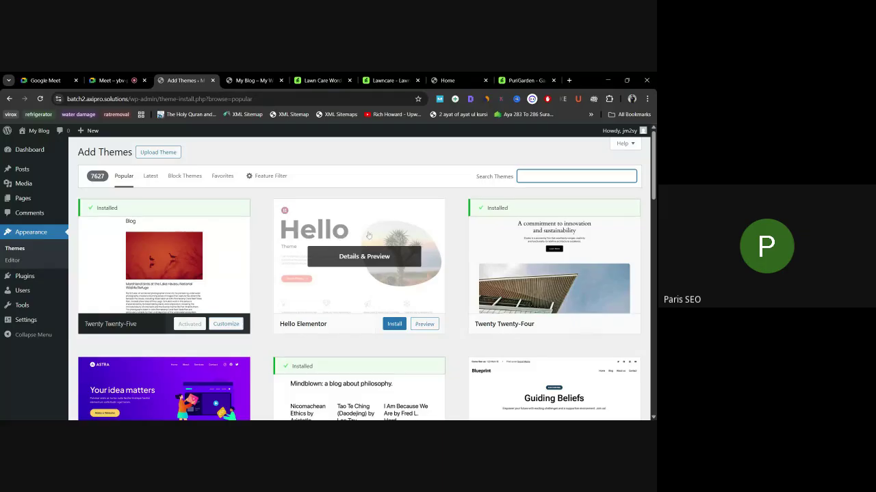
click(387, 326)
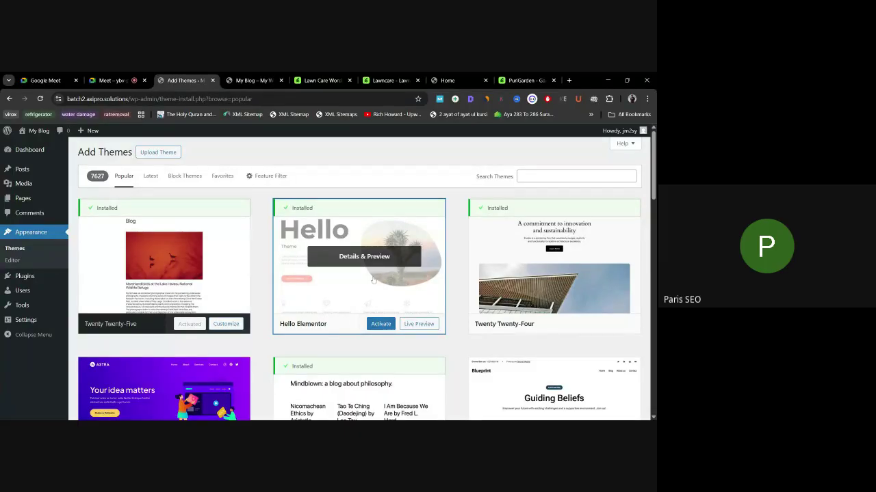
click(381, 324)
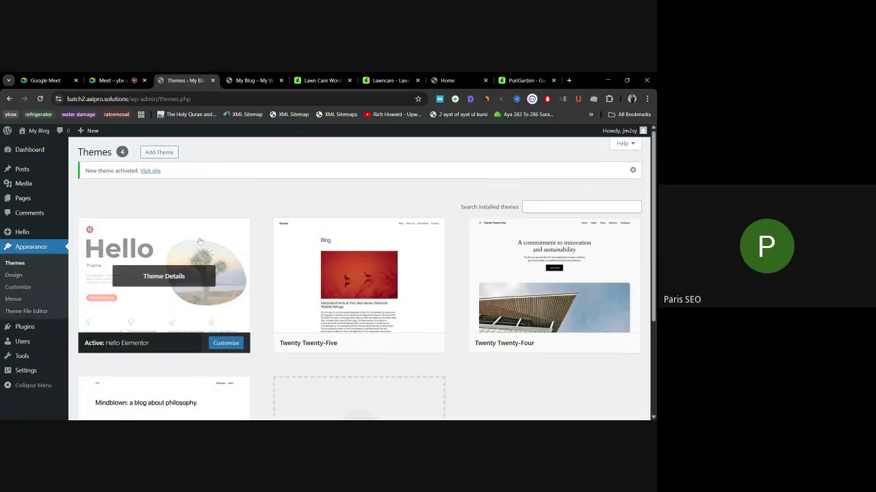
Step: Reload the blog's front page to check its look with the new theme, and return to the installed themes
scroll(196, 280, down, 1)
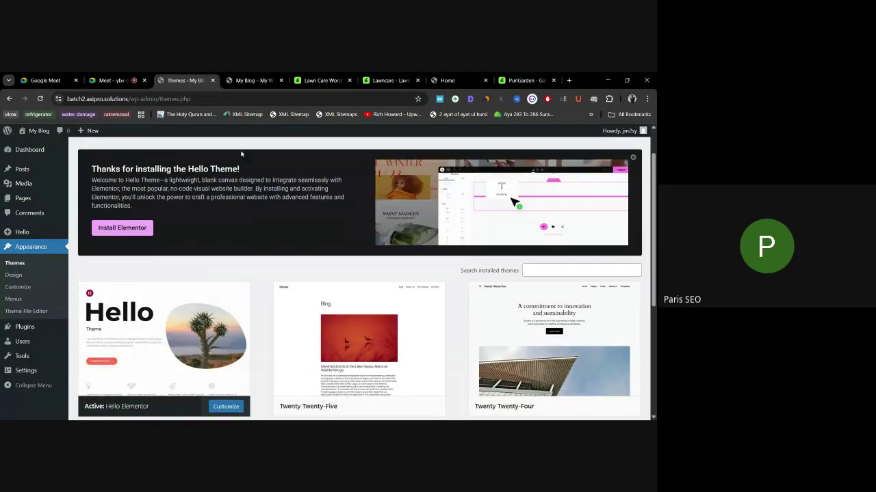
click(251, 80)
click(40, 98)
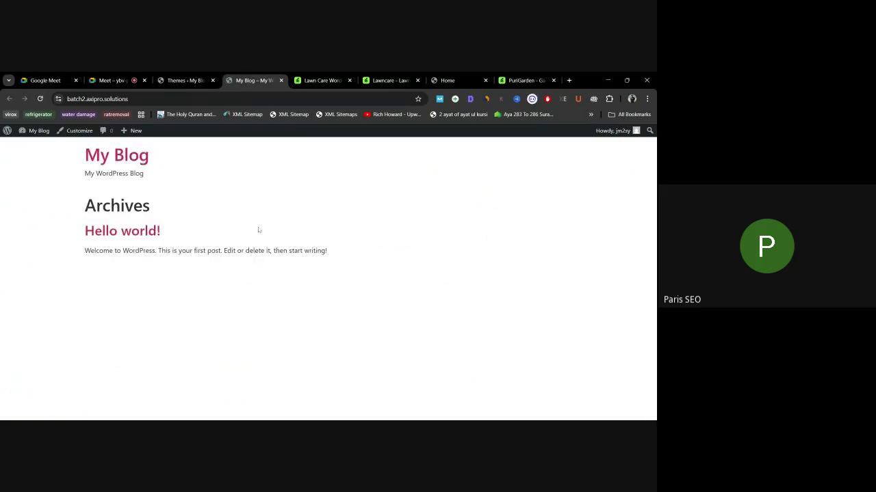
click(183, 80)
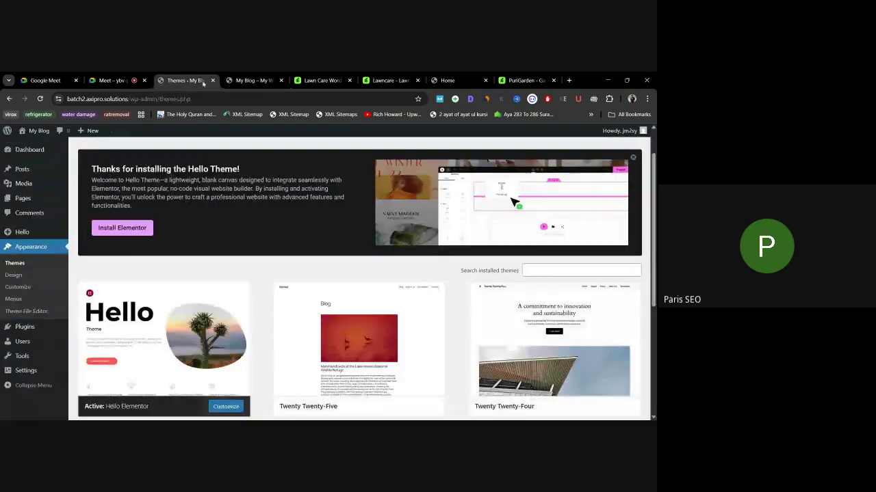
scroll(365, 304, down, 2)
scroll(365, 305, up, 2)
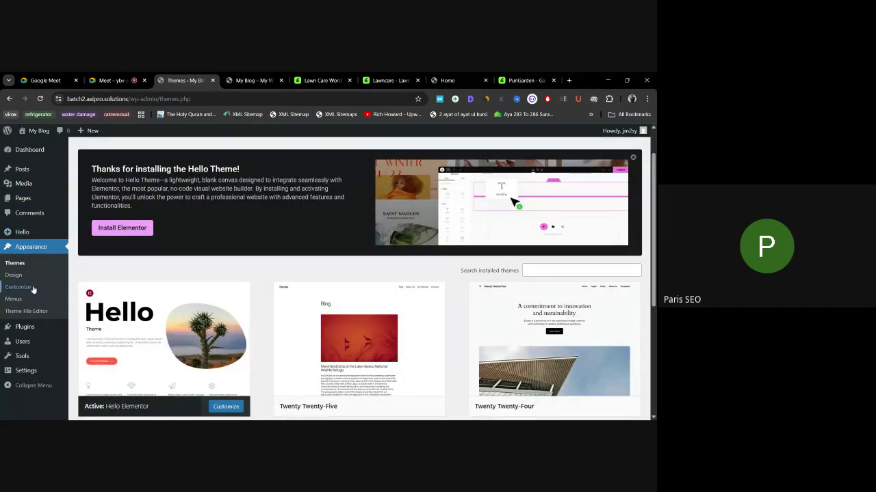
Step: Delete the Hello Dolly and Akismet Anti-spam plugins from the installed plugins
click(28, 330)
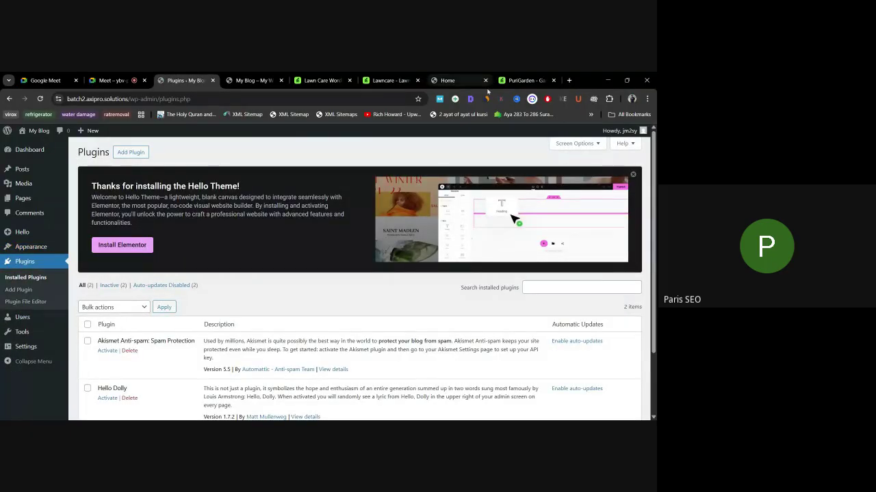
scroll(324, 251, down, 2)
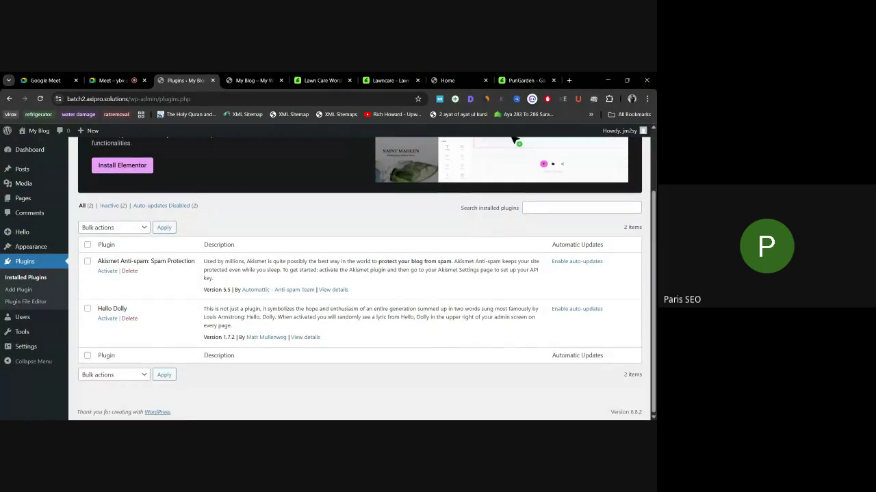
click(129, 318)
click(357, 150)
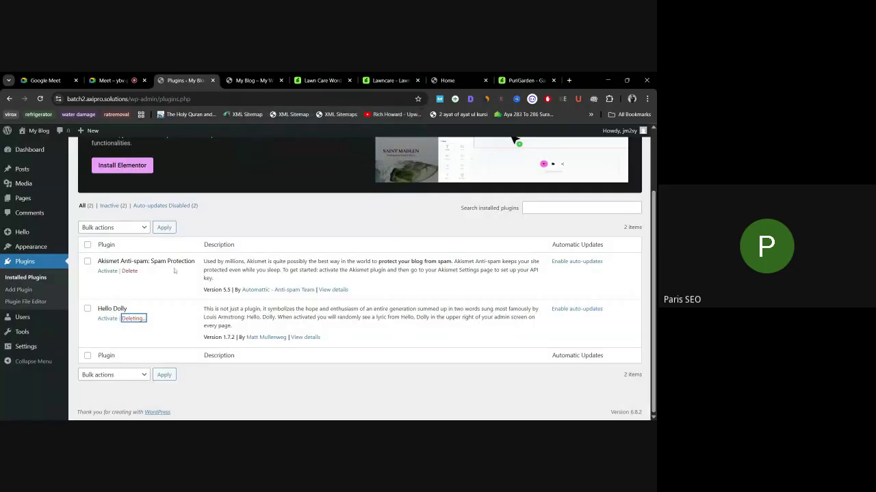
click(130, 301)
click(364, 162)
scroll(144, 195, up, 1)
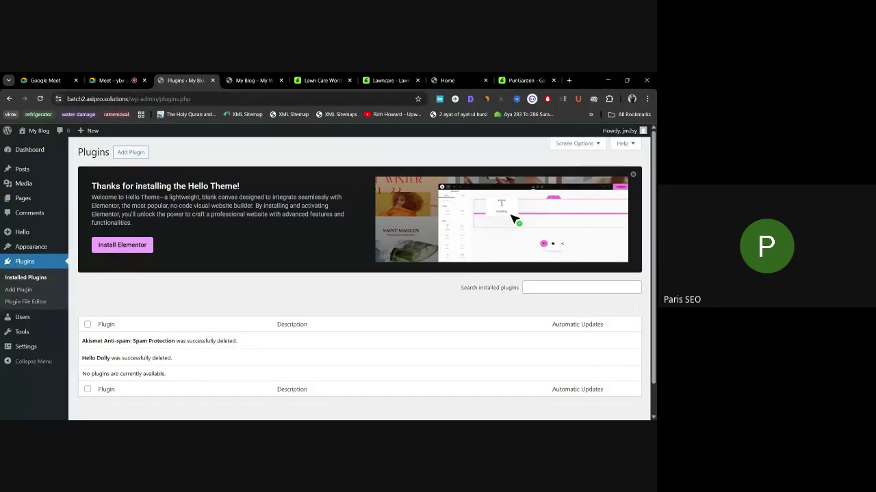
Step: Discourage search engines from indexing the site in the Reading settings and save the changes
mouse_move(24, 347)
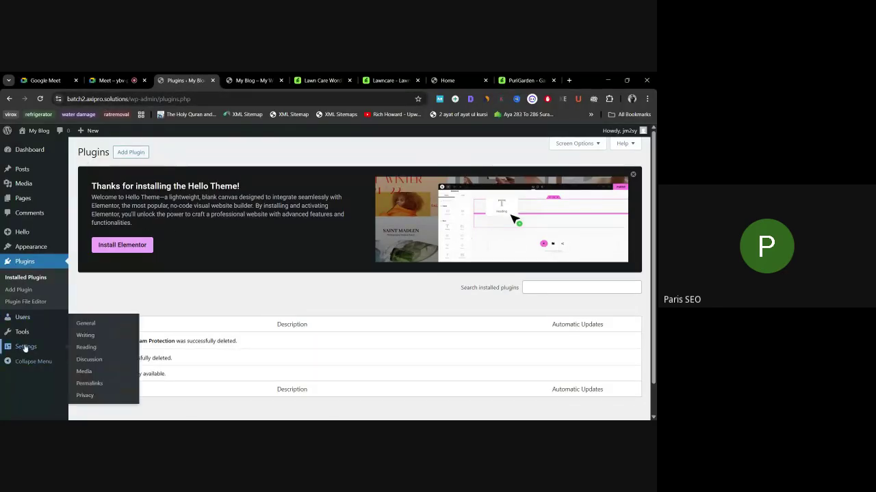
click(88, 349)
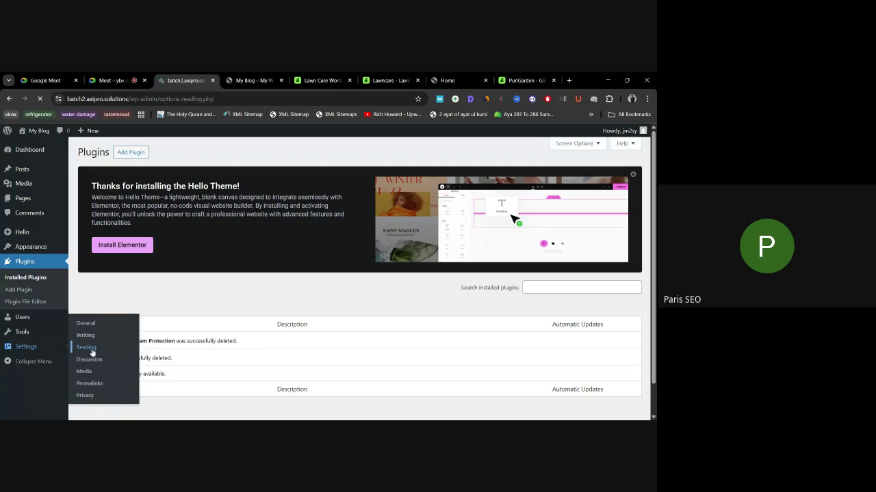
scroll(395, 287, down, 3)
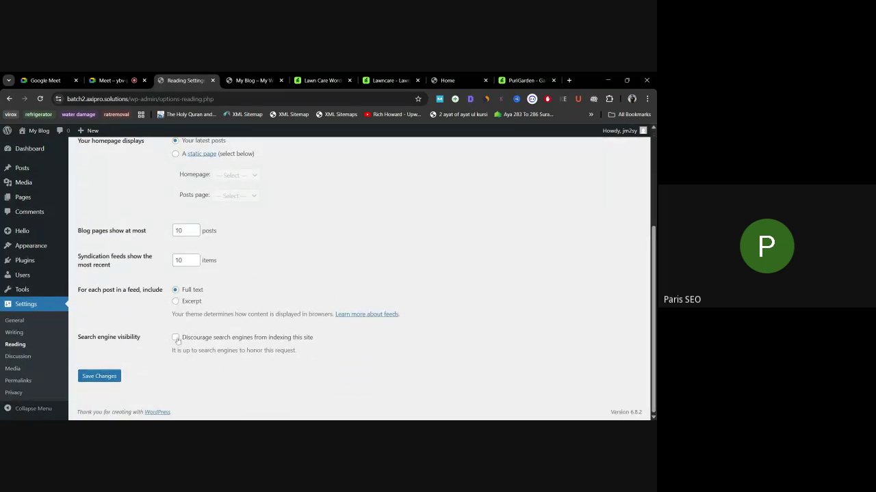
drag(187, 340, 313, 346)
click(315, 334)
click(175, 337)
click(99, 377)
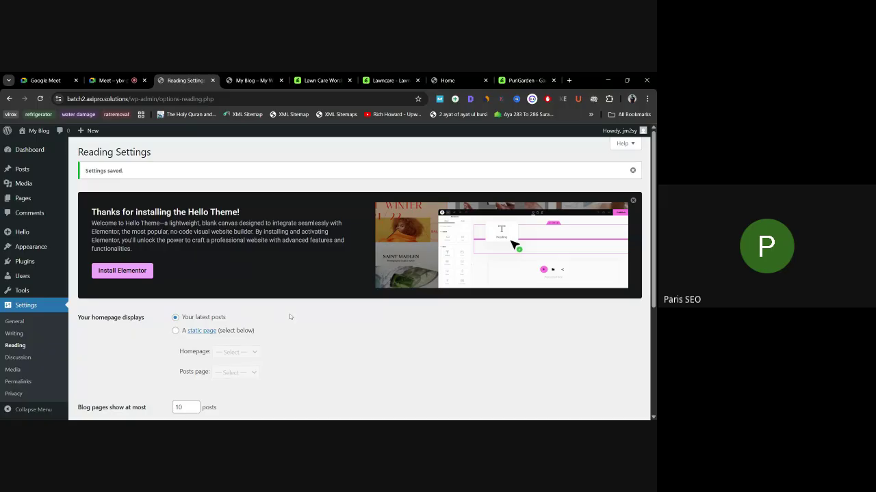
Step: Review the saved homepage, feed and search engine visibility settings, and check the Google Meet call for new chat messages
scroll(312, 307, down, 1)
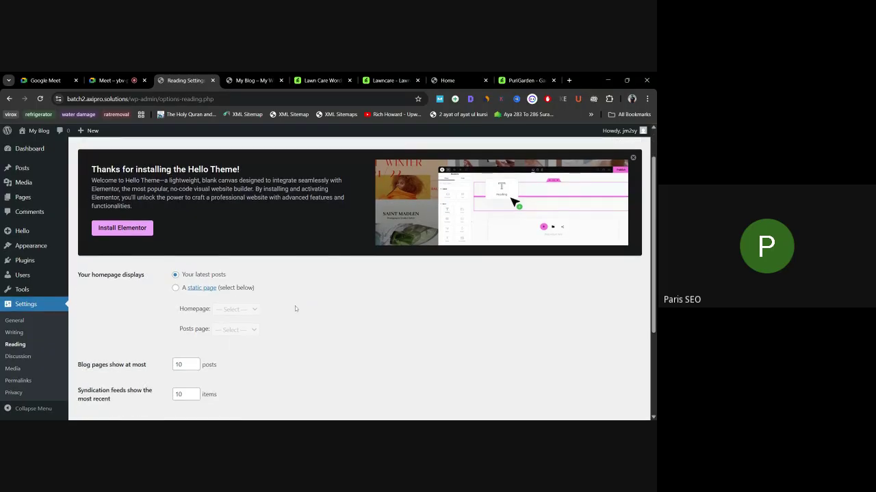
scroll(329, 264, down, 2)
scroll(274, 256, up, 2)
drag(202, 261, 365, 366)
click(196, 240)
scroll(235, 260, down, 2)
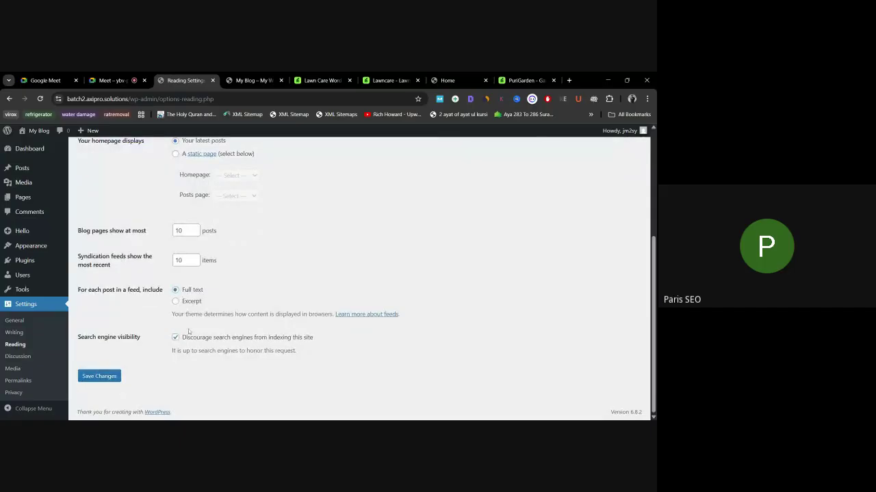
click(123, 81)
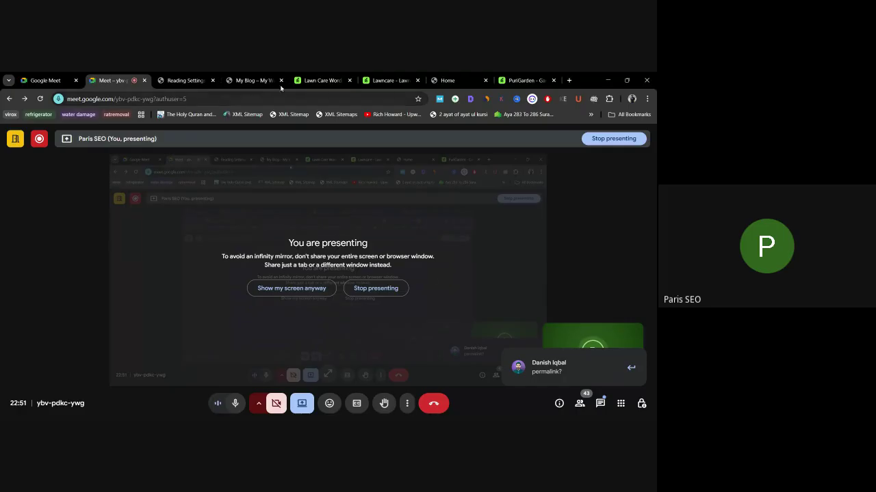
click(185, 81)
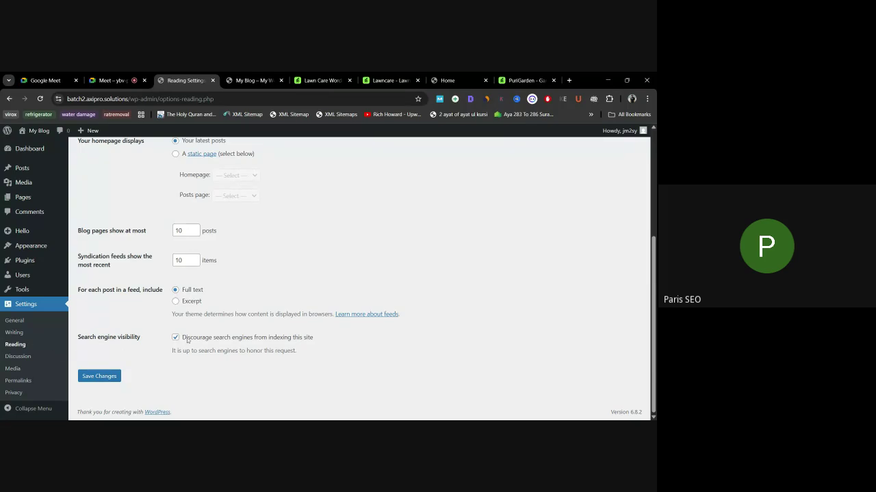
Step: Turn off the option that discourages search engines from indexing the site and save the Reading settings
drag(187, 339, 290, 336)
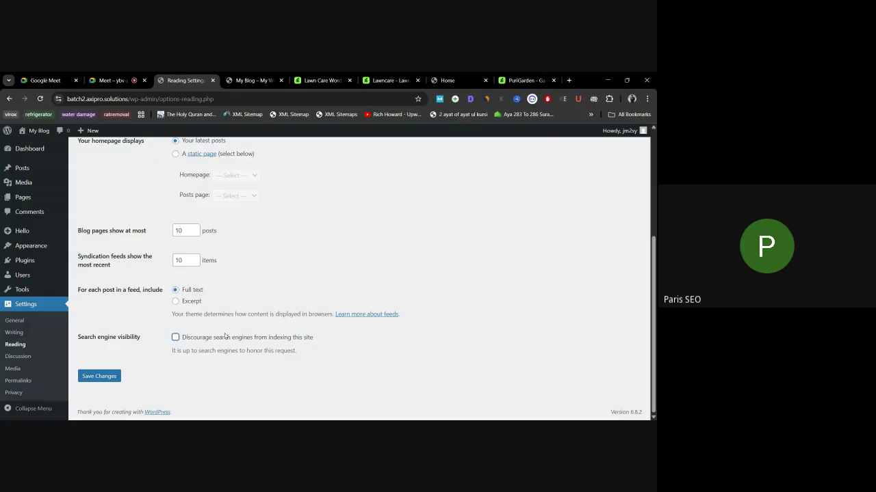
click(104, 377)
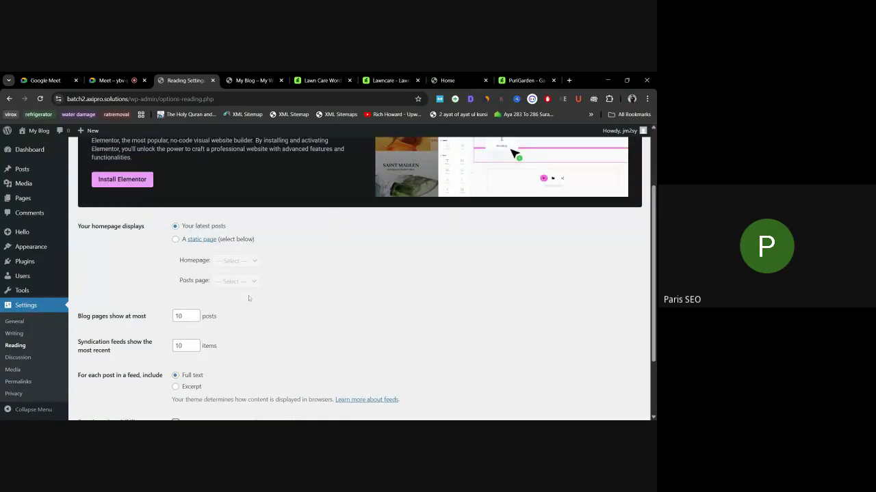
Step: Discourage search engines from indexing the site again in the Reading settings and save the changes
scroll(346, 313, down, 2)
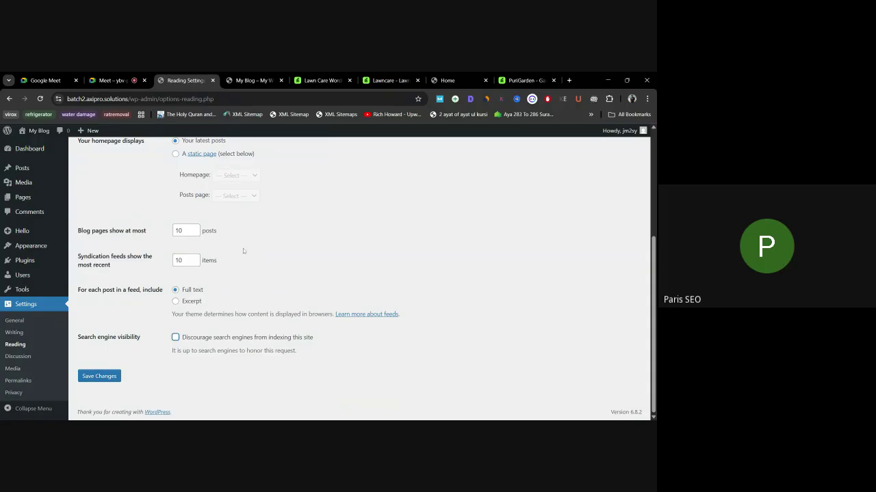
scroll(229, 266, up, 3)
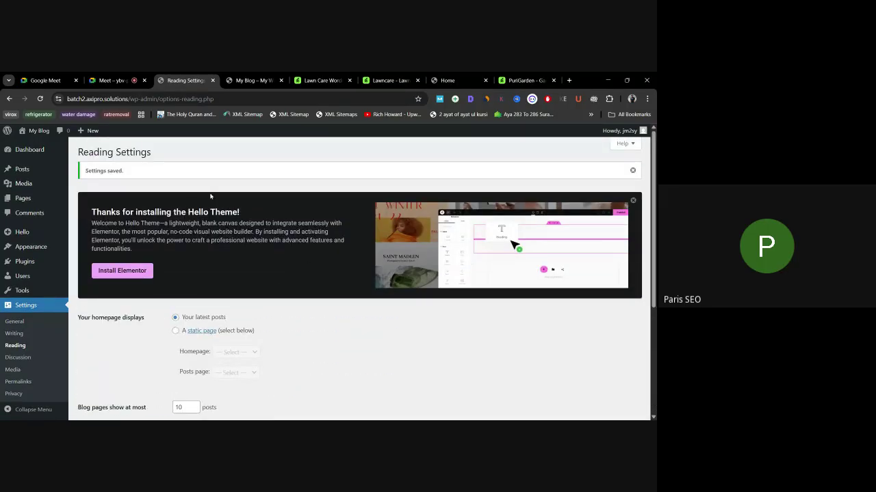
scroll(210, 197, down, 3)
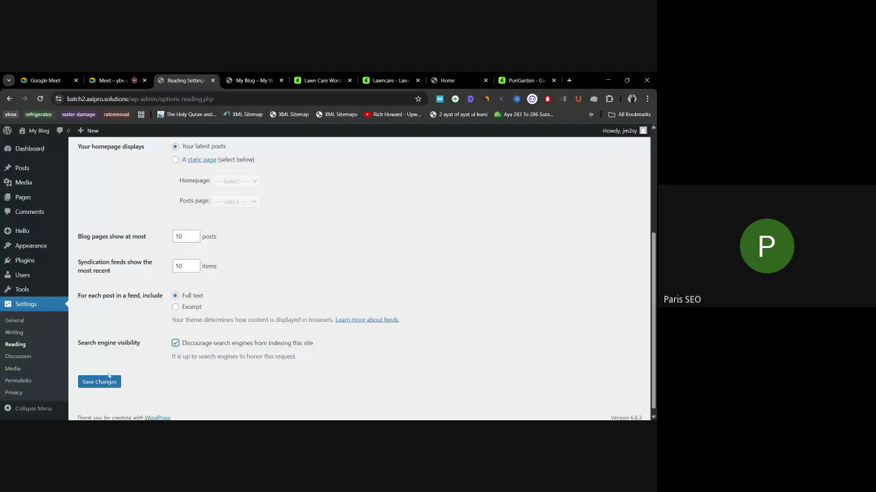
click(108, 381)
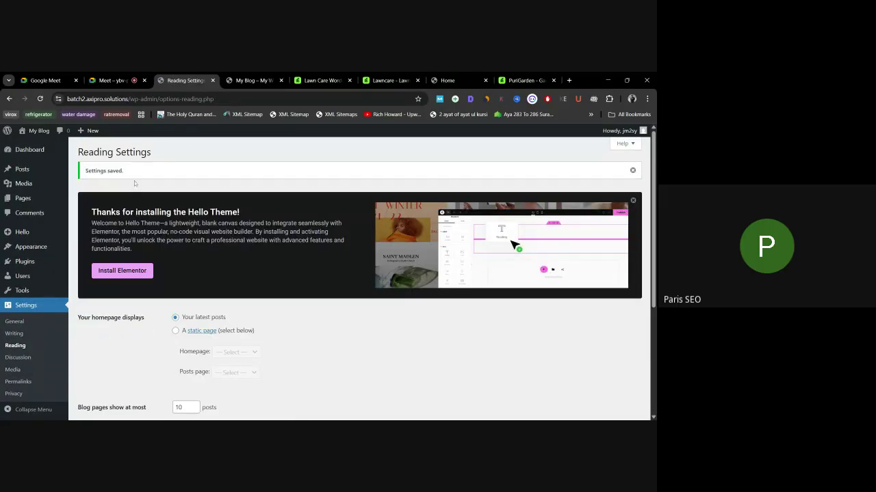
scroll(176, 215, down, 2)
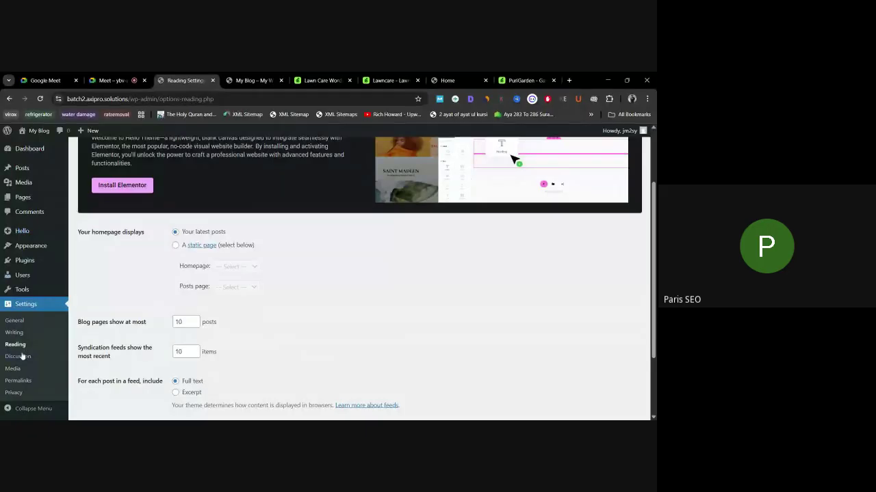
Step: Open the page for adding new plugins and search it for "template kit"
click(25, 260)
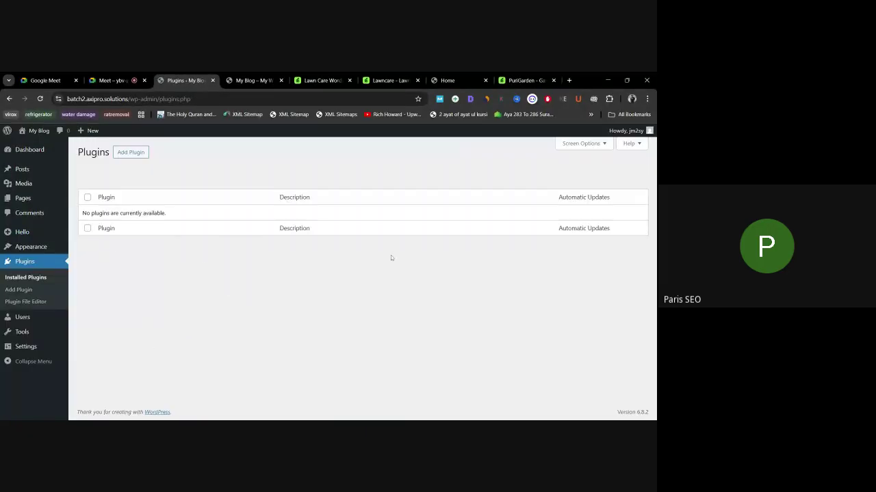
click(147, 156)
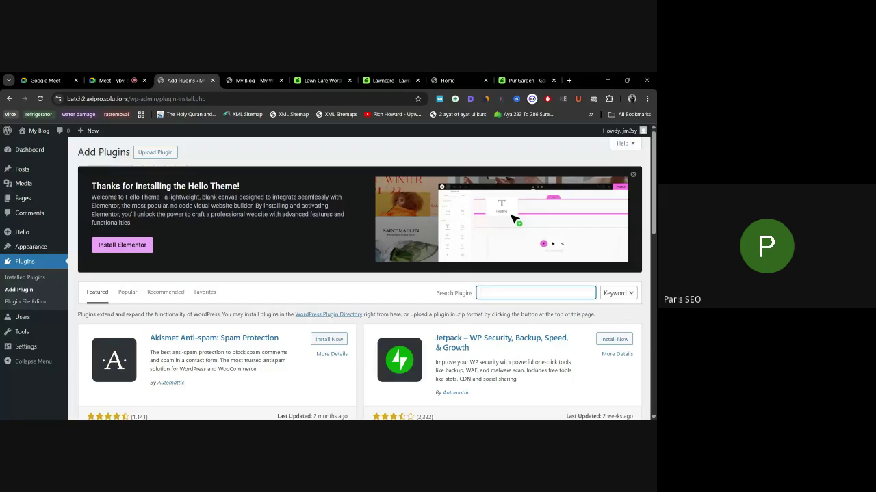
text(templete kit)
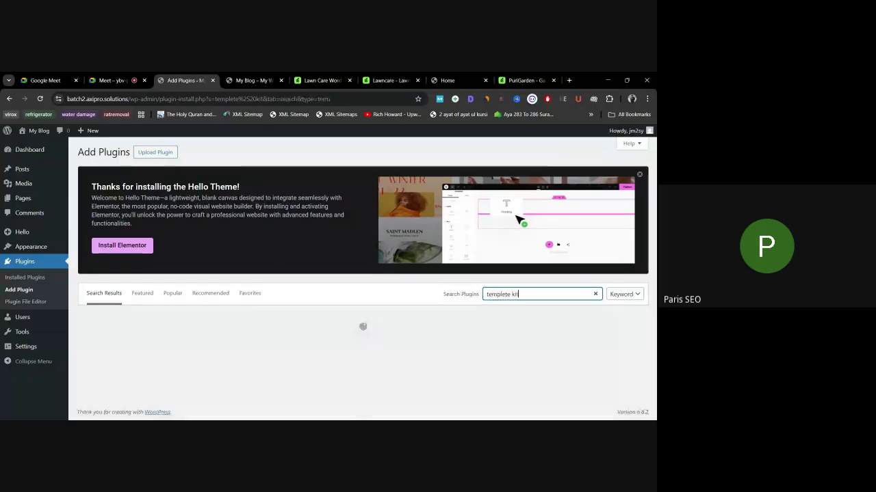
click(498, 292)
key(BackSpace)
text(a)
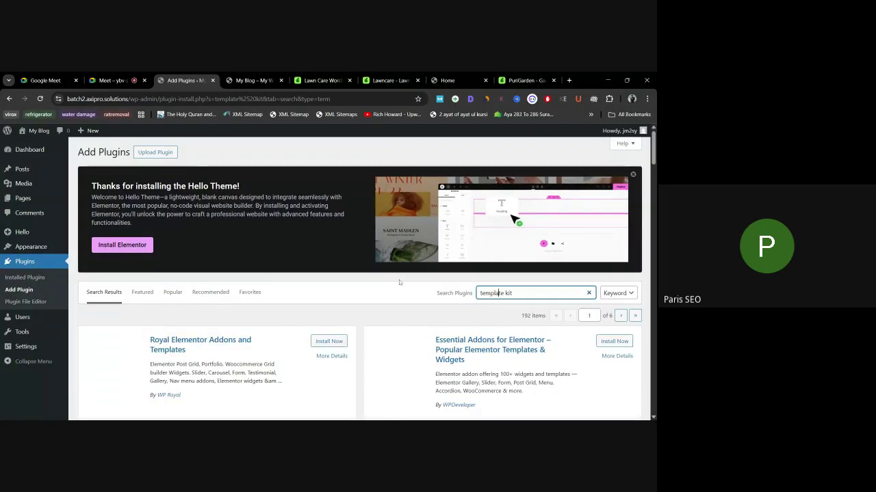
Step: Look through the plugin search results for Template Kit – Import and check its name and its author, Envato
scroll(380, 283, down, 2)
scroll(391, 251, down, 3)
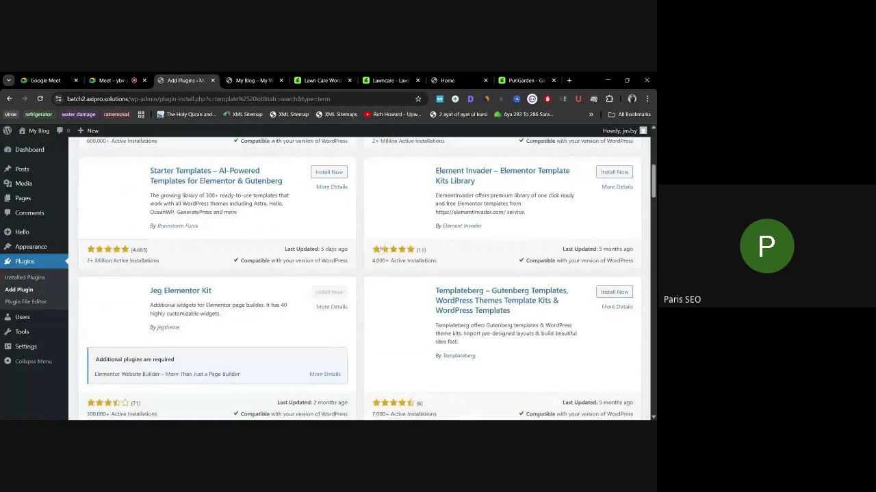
scroll(377, 239, down, 5)
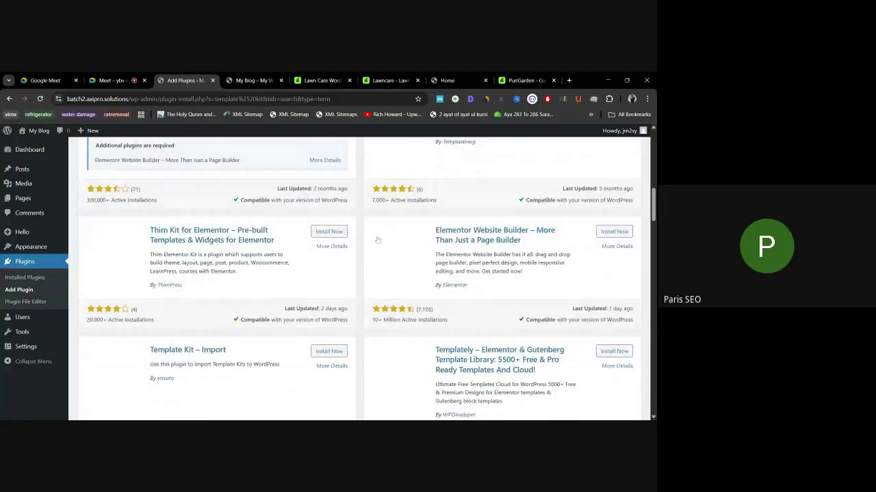
scroll(377, 240, up, 1)
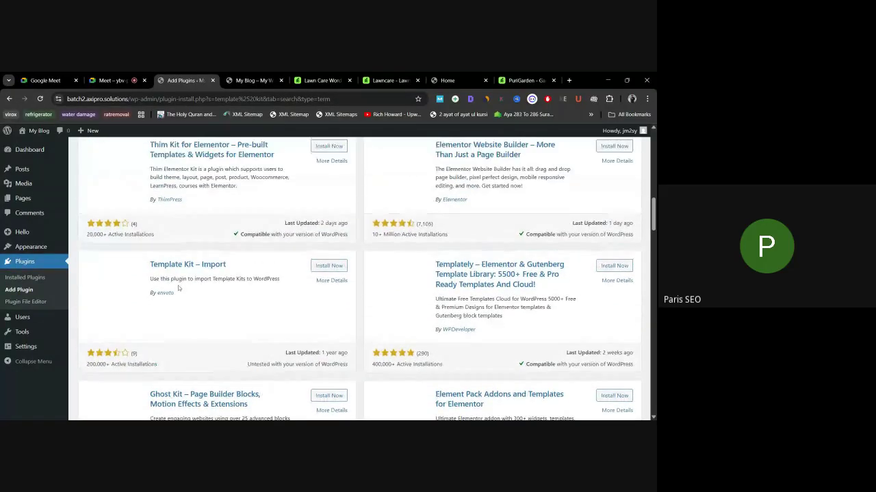
drag(177, 293, 149, 297)
click(149, 298)
scroll(199, 270, up, 1)
scroll(260, 263, down, 1)
drag(230, 264, 149, 264)
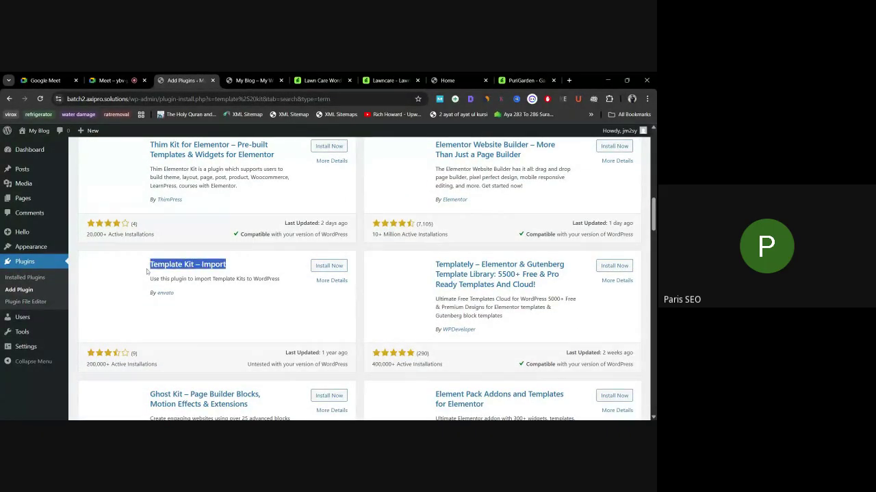
click(215, 267)
drag(177, 293, 158, 293)
click(193, 308)
scroll(179, 305, up, 4)
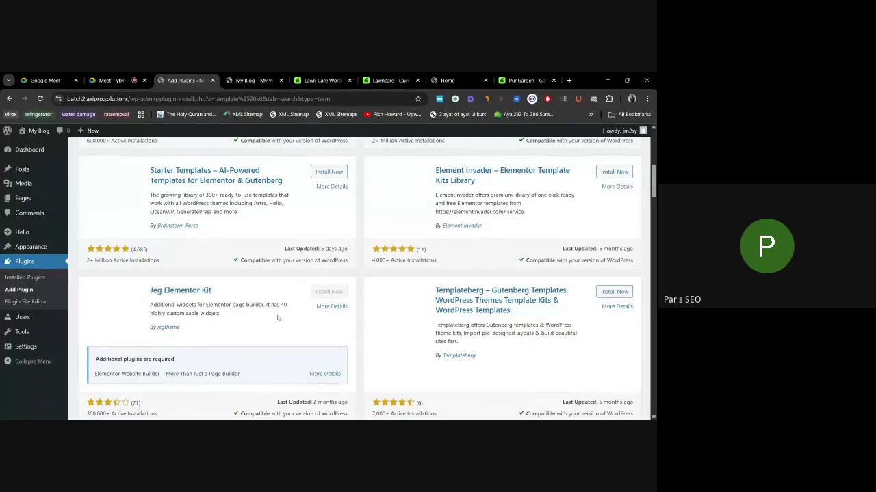
scroll(277, 317, down, 4)
drag(176, 338, 151, 338)
click(205, 338)
scroll(206, 338, down, 1)
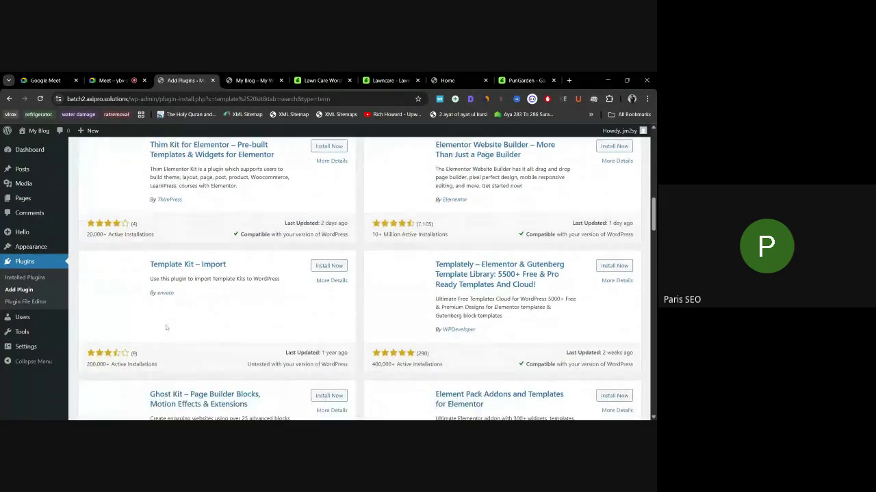
Step: Install and activate the Template Kit – Import plugin by Envato and reload the installed plugins list
click(325, 266)
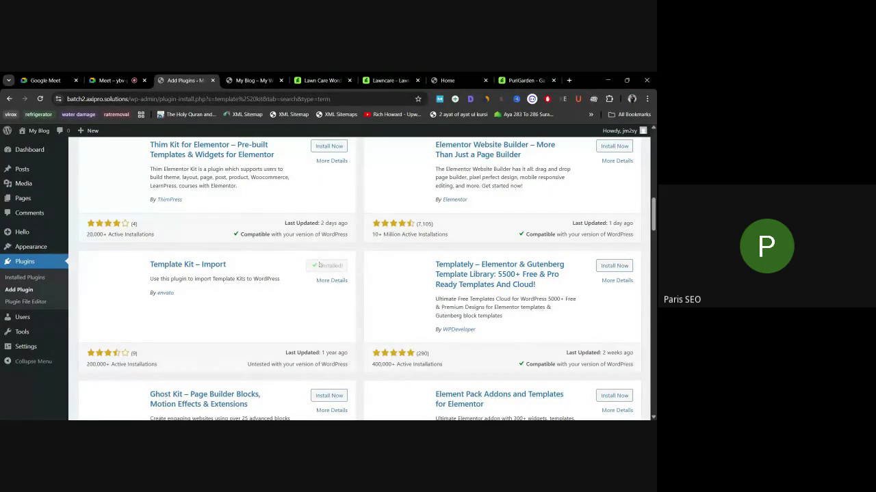
click(330, 267)
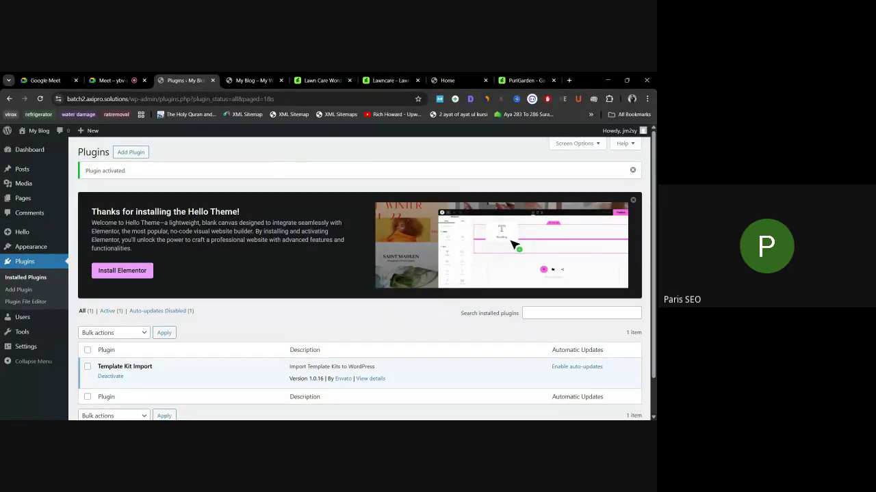
click(40, 99)
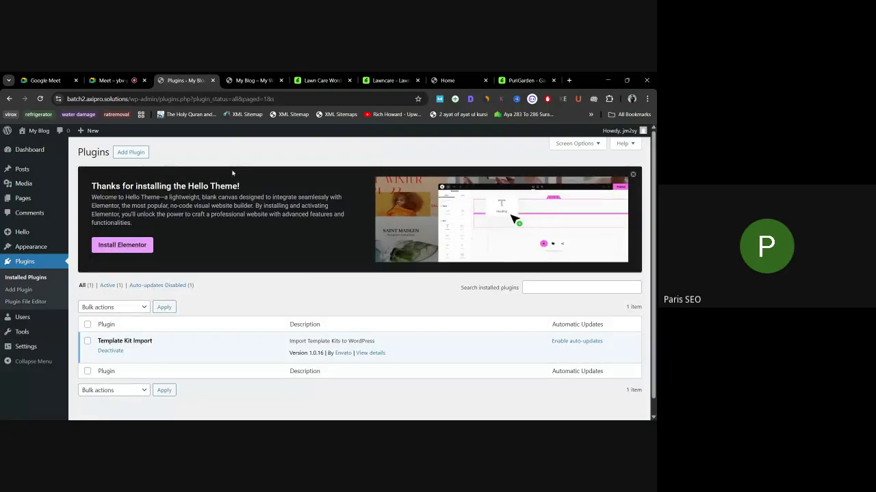
Step: Open the Template Kit tool and go to its upload area for kit ZIP files
mouse_move(16, 335)
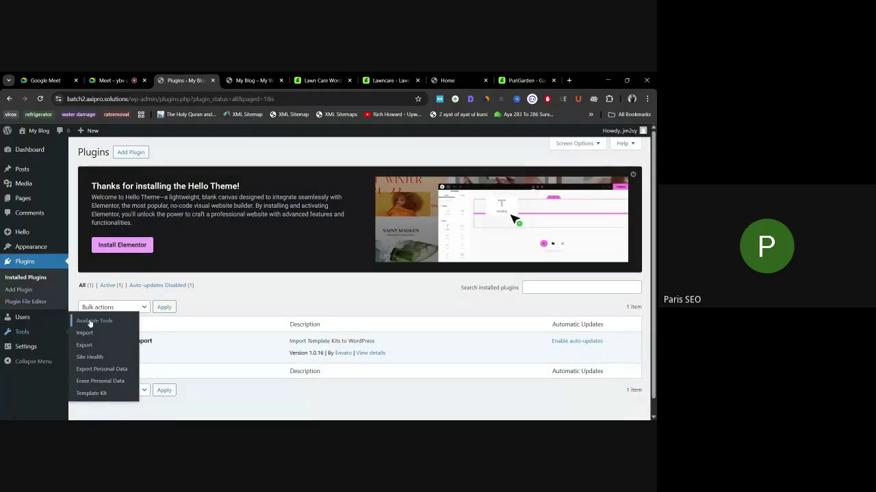
click(96, 395)
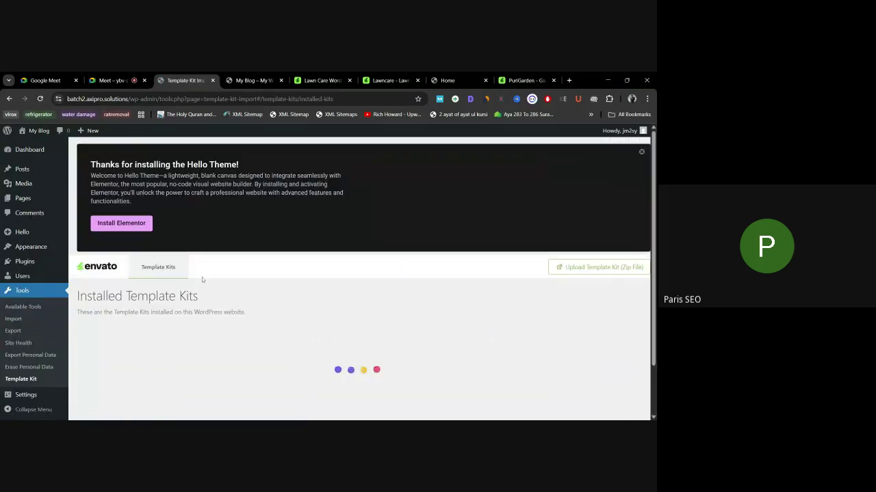
scroll(320, 246, down, 2)
scroll(321, 247, down, 2)
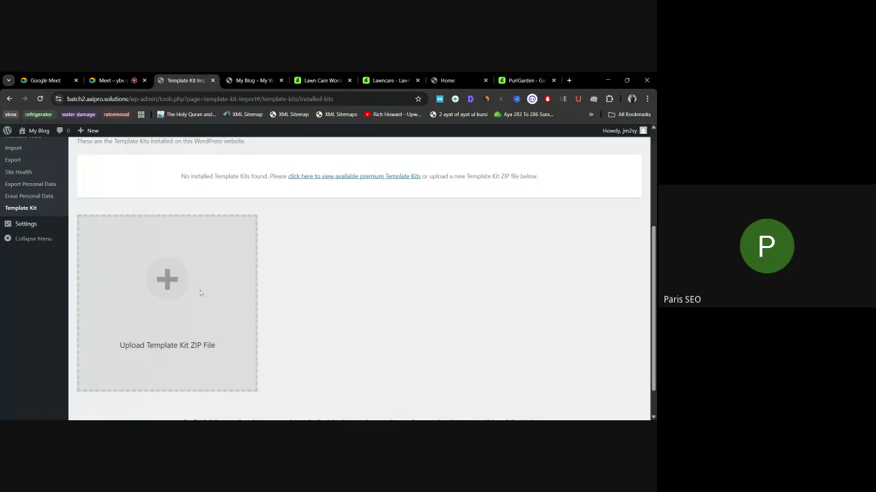
Step: Upload the ZIP file of the Pipowork - Plumbing Service Business template kit
click(228, 280)
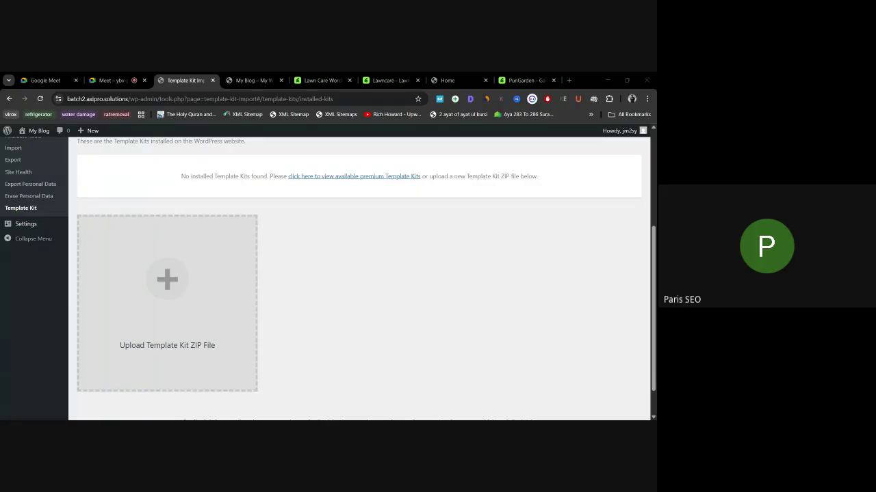
click(193, 268)
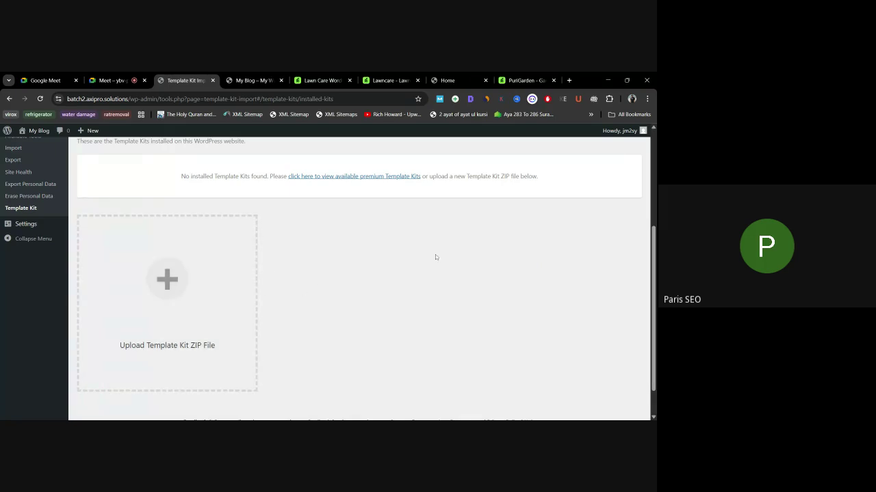
scroll(399, 260, up, 3)
click(606, 271)
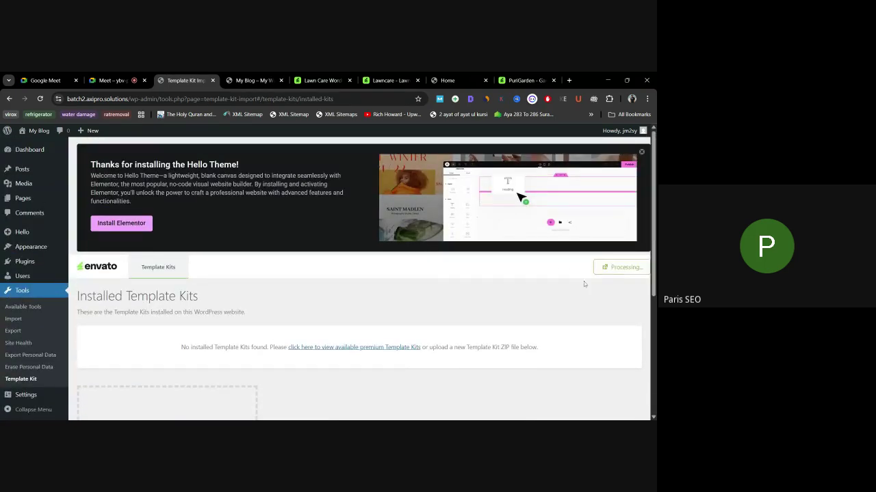
scroll(385, 254, down, 1)
scroll(191, 235, down, 1)
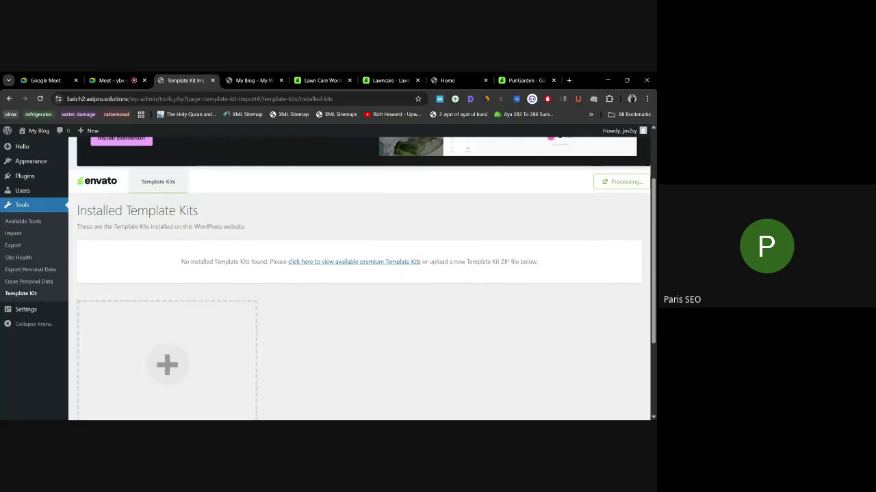
scroll(589, 266, up, 1)
scroll(613, 226, down, 1)
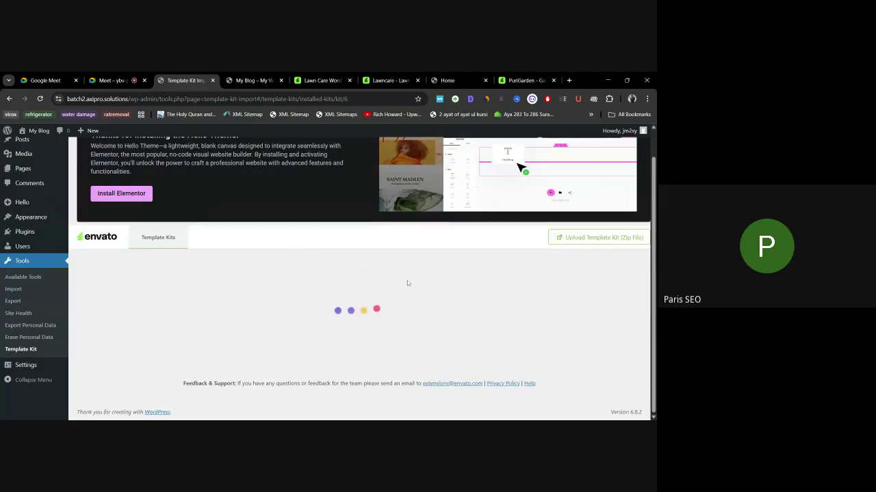
scroll(321, 295, down, 1)
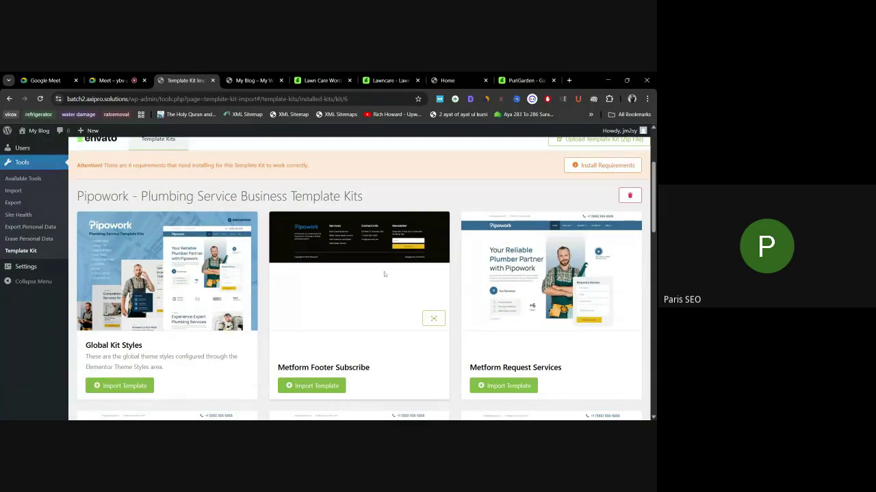
Step: Read the notice about the requirements that the Pipowork template kit needs installed
scroll(292, 286, up, 1)
scroll(292, 287, up, 1)
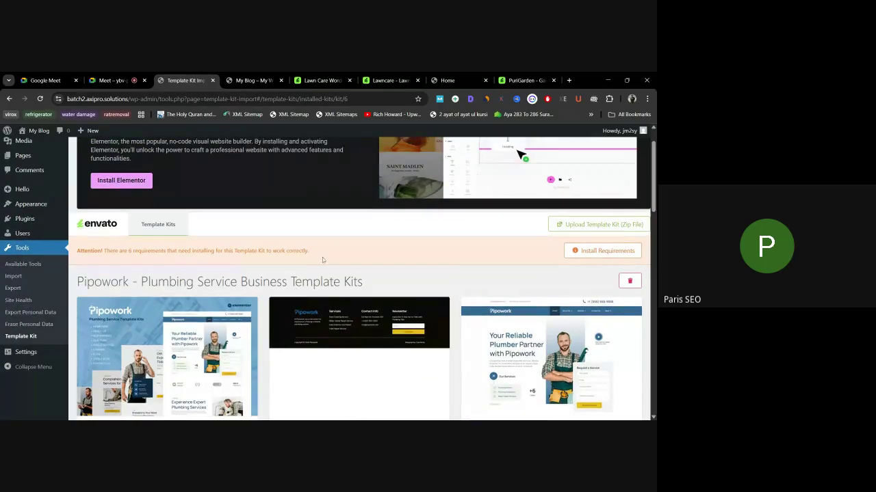
drag(77, 251, 309, 250)
scroll(185, 275, down, 1)
click(243, 218)
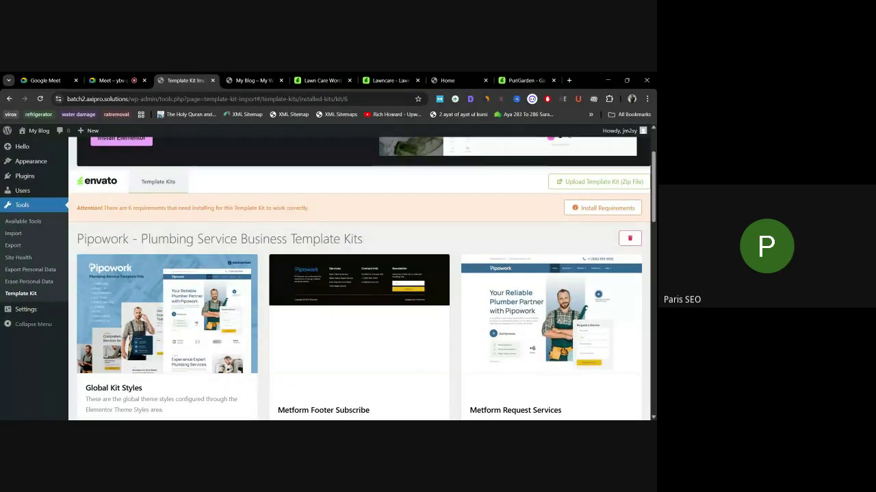
drag(180, 208, 105, 208)
drag(208, 208, 145, 208)
click(211, 205)
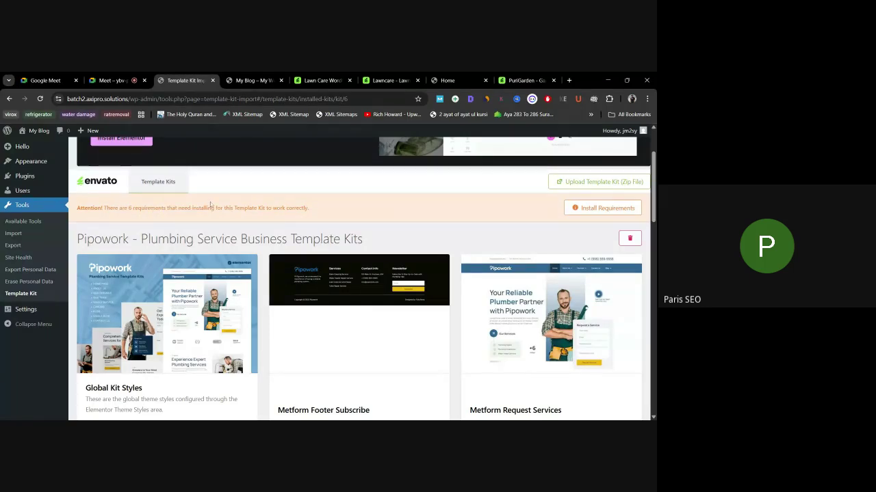
Step: Install all missing kit requirements: Elementor, Elementor Header & Footer Builder, Jeg Elementor Kit, MetForm, and the Elementor default color and typography scheme settings
click(586, 211)
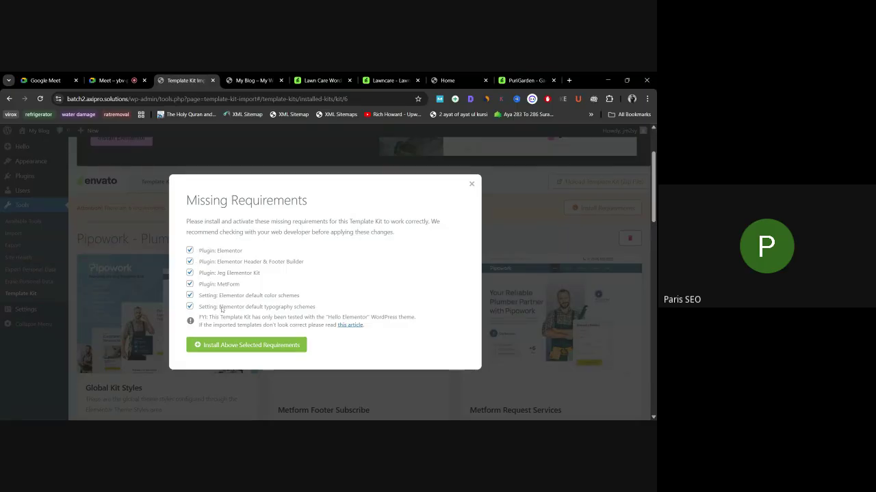
drag(316, 308, 200, 251)
click(238, 293)
click(246, 345)
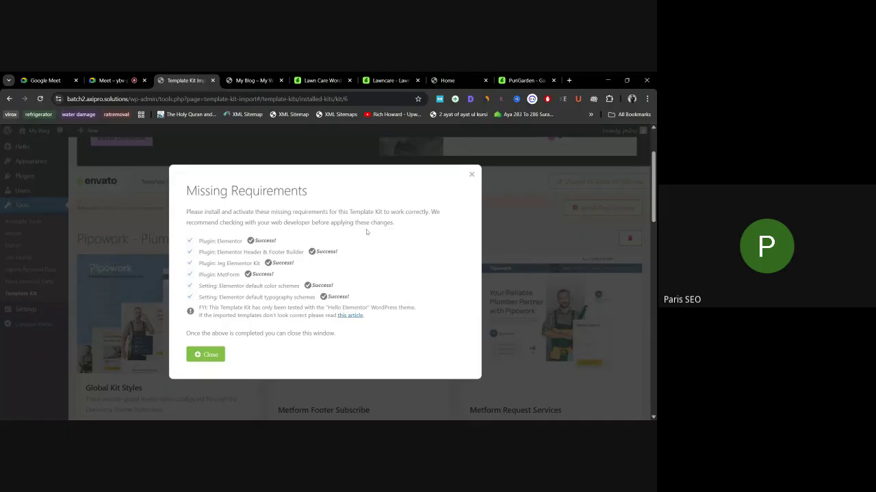
Step: Review the installation status of each plugin and setting in the Missing Requirements list
drag(199, 241, 368, 291)
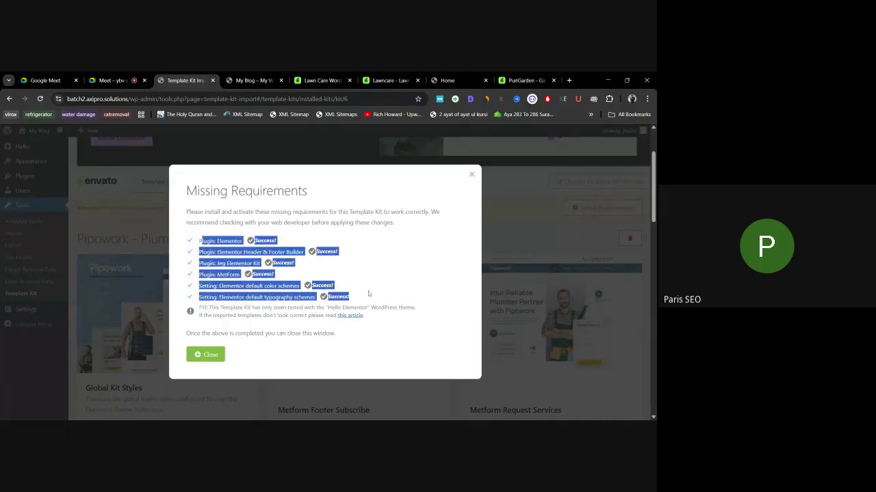
click(363, 284)
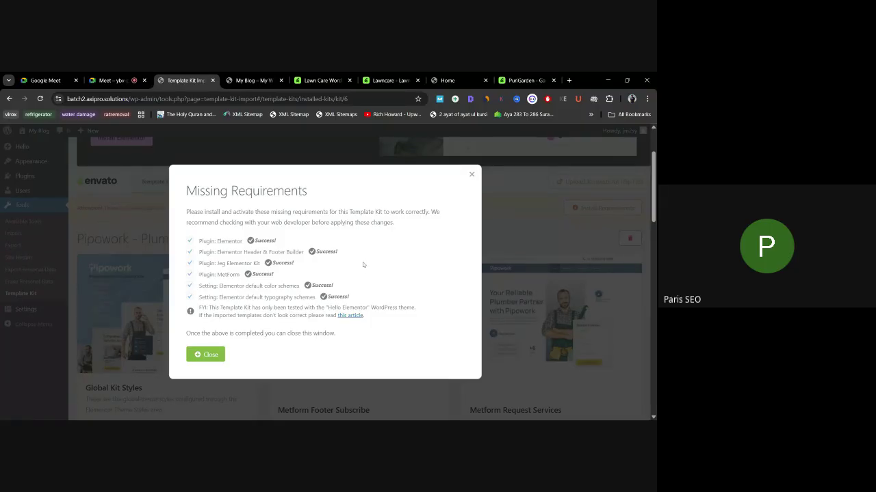
drag(368, 302, 218, 243)
click(441, 296)
drag(214, 234, 356, 311)
click(380, 297)
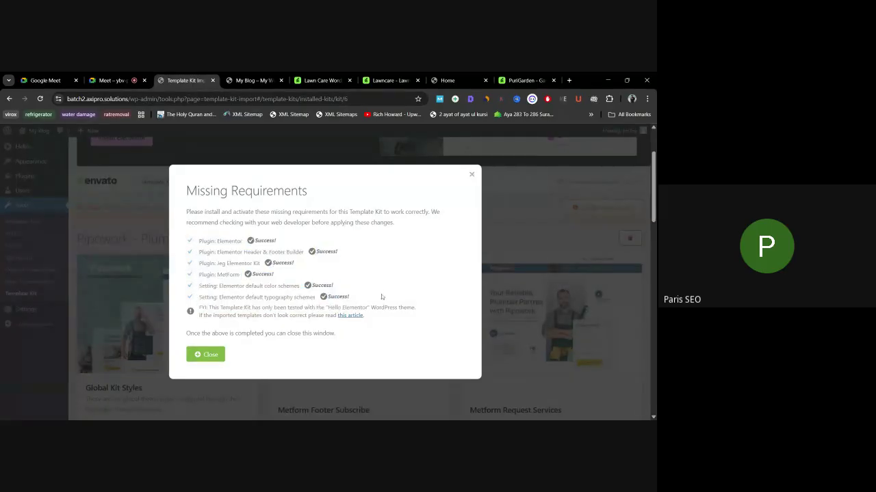
Step: Close the Missing Requirements list of the Pipowork template kit
click(211, 355)
scroll(316, 258, down, 1)
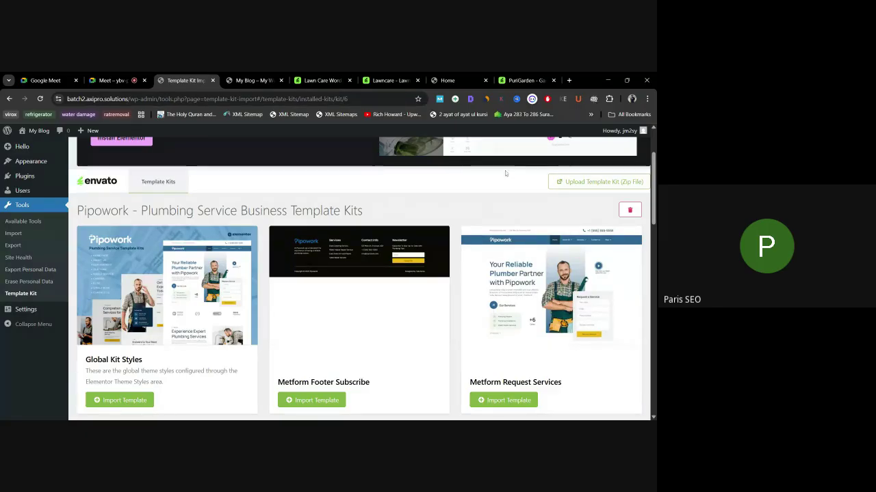
Step: Search the web for "notepad" in a new browser tab and open the RapidTables online Notepad
click(568, 82)
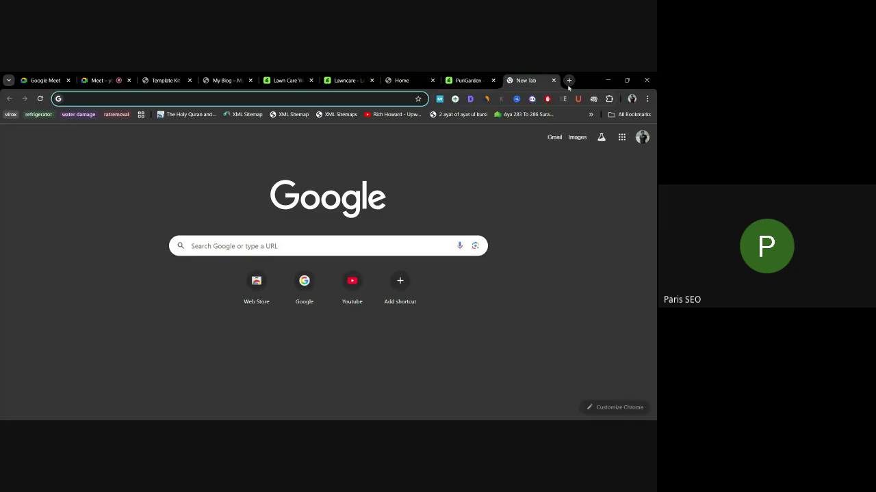
text(notema)
key(BackSpace)
key(BackSpace)
text(pad)
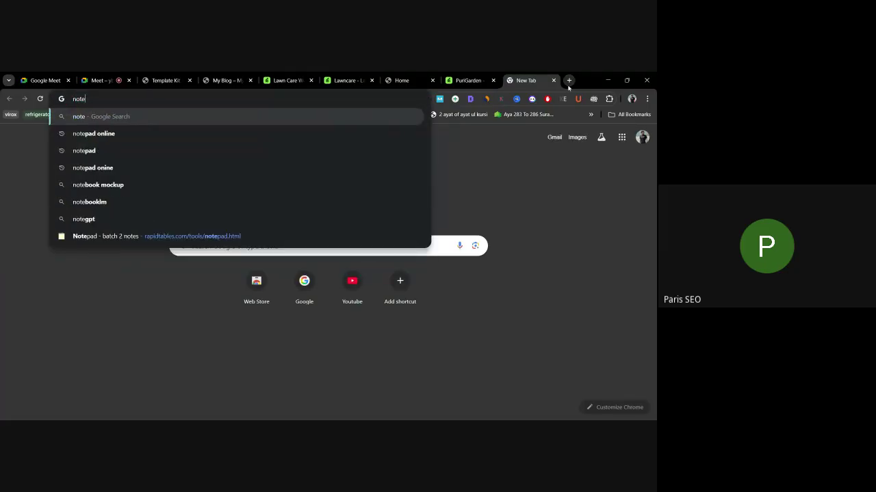
key(Return)
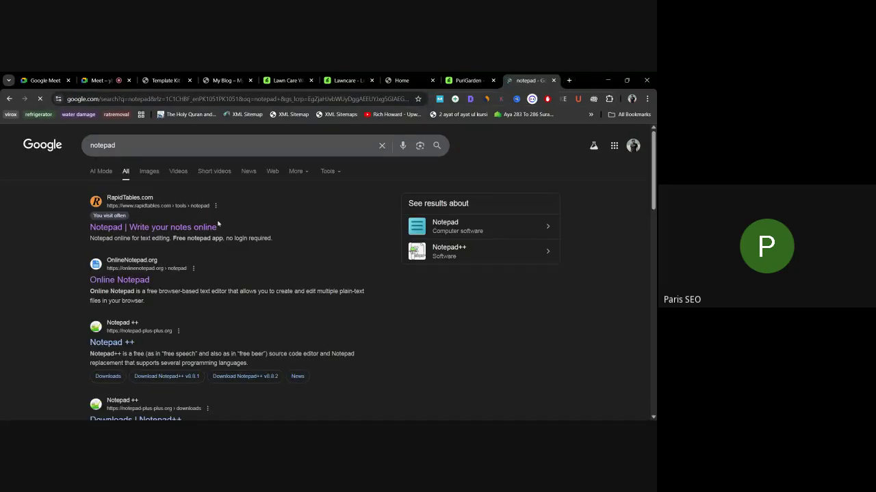
click(206, 244)
Step: Switch to the Google Meet call and read the in-call messages
click(113, 81)
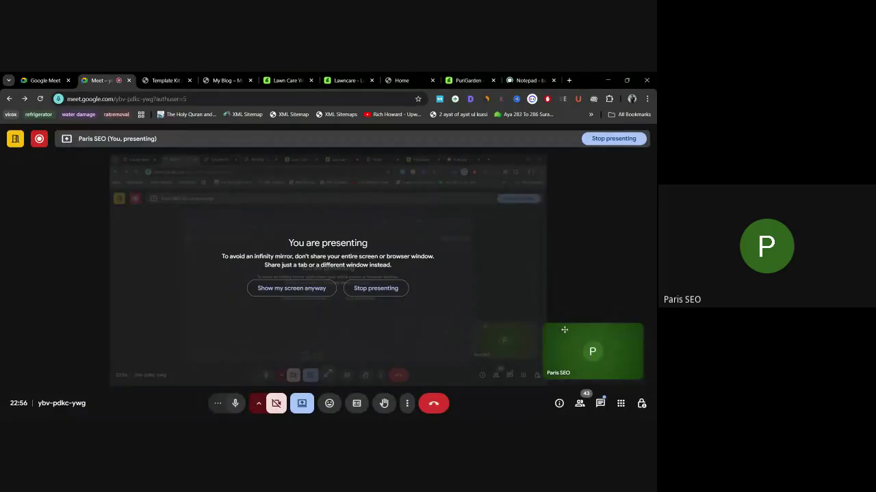
click(599, 404)
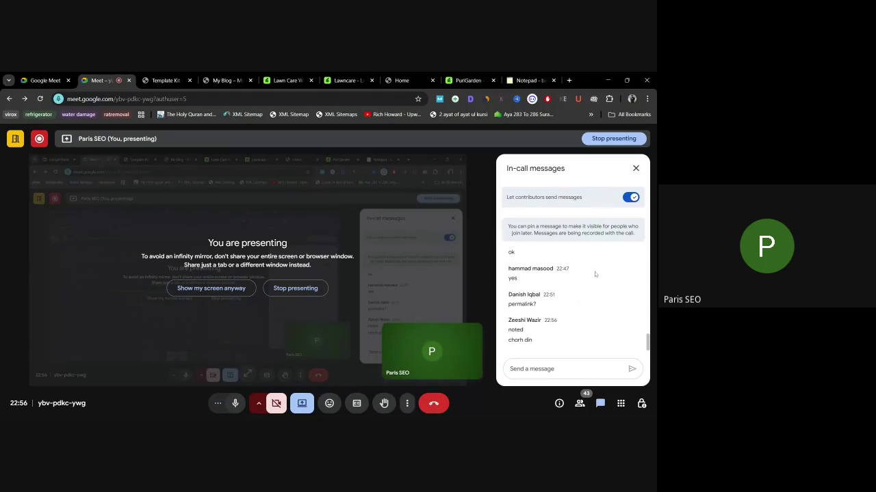
Step: Return to the online Notepad and dismiss its Auto save / Backup reminder
click(528, 82)
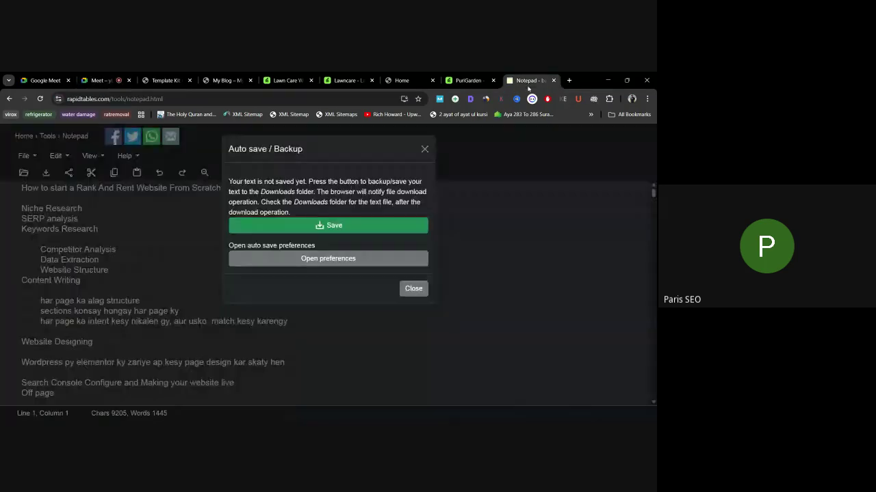
click(424, 148)
scroll(328, 287, down, 1)
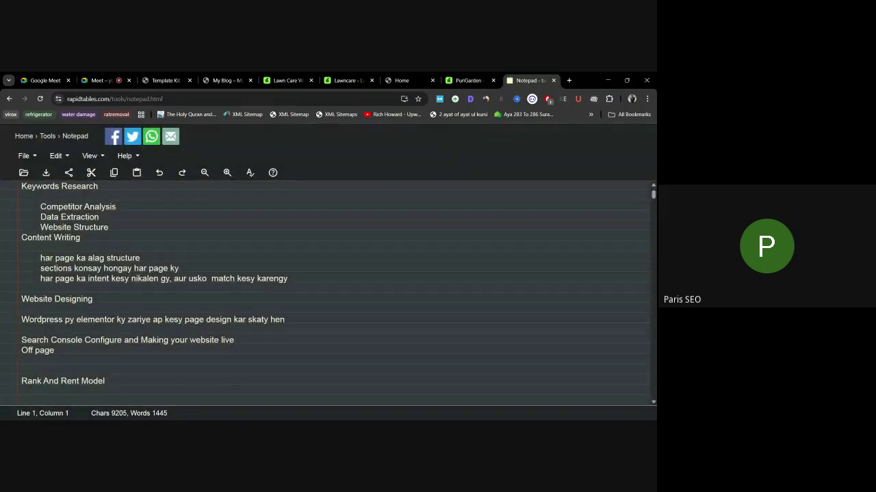
Step: Add the heading "WORDPRESS DESIGNING CLASS 5" at the end of the notes, followed by blank lines
drag(652, 198, 645, 402)
click(22, 329)
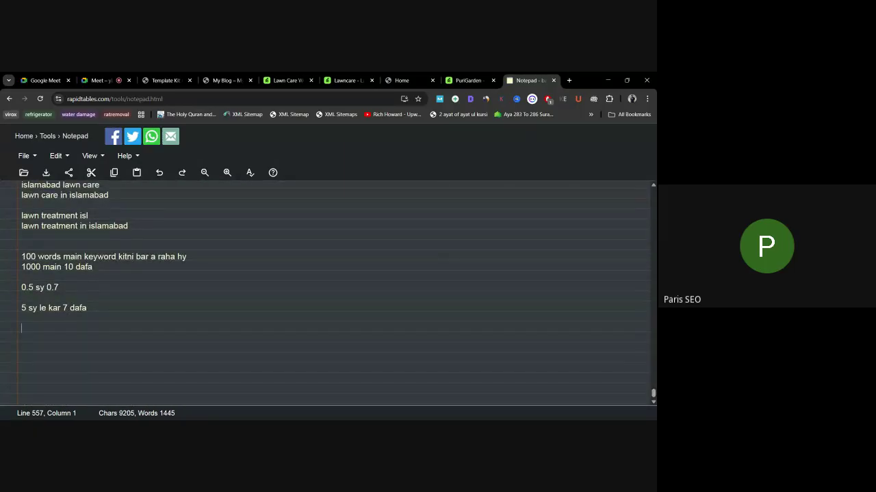
text(WORDPRESS )
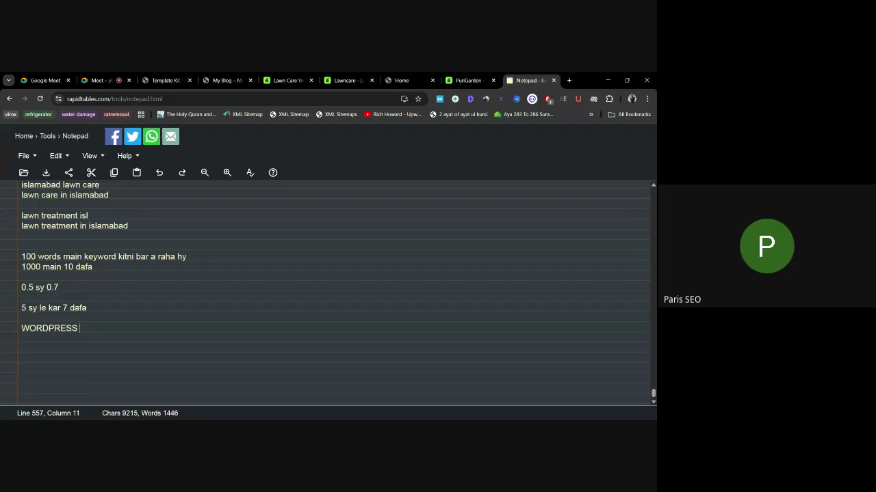
text(DESIGNING CLS)
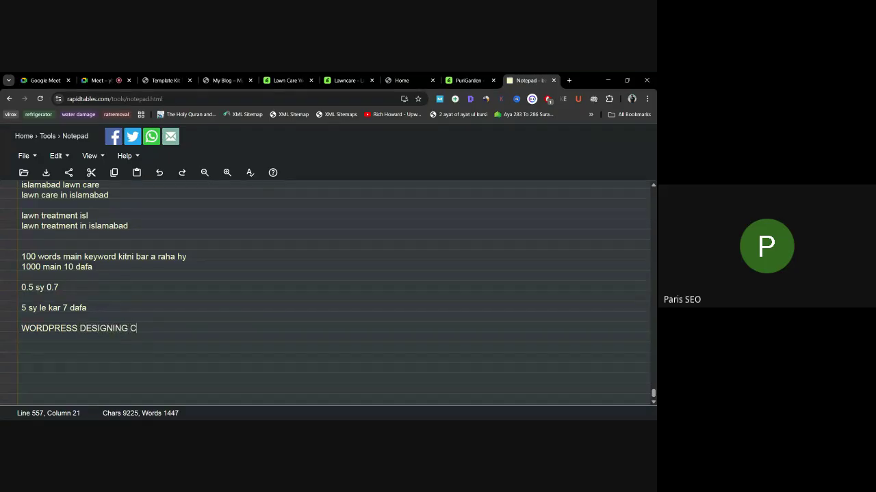
key(BackSpace)
text(ASS %)
key(BackSpace)
text(5)
key(Return)
key(Return)
key(Return)
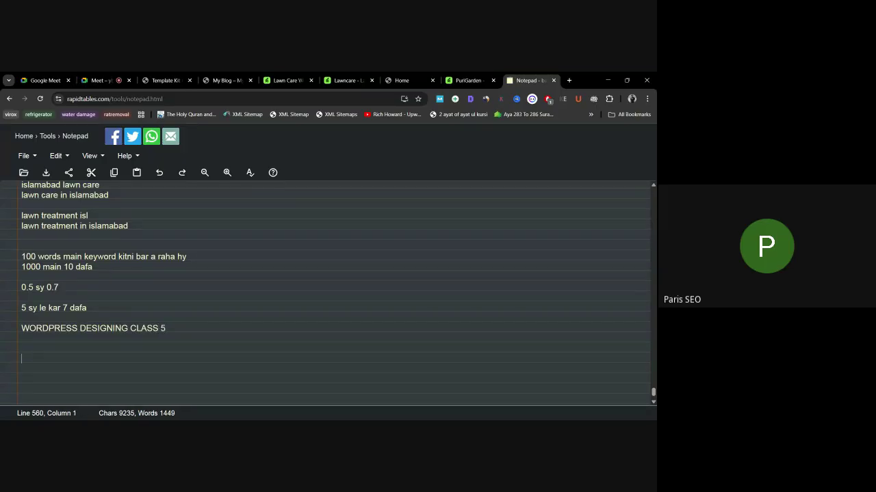
Step: Write "install wordpress" as the first line under the class heading
text(install word)
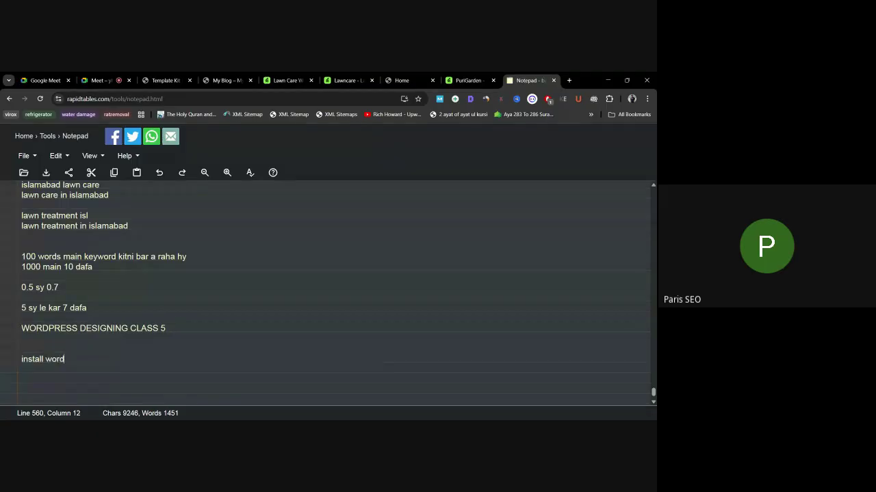
text(press)
key(Return)
Step: Add the line "get template kit from envato elements" to the class notes
text(get )
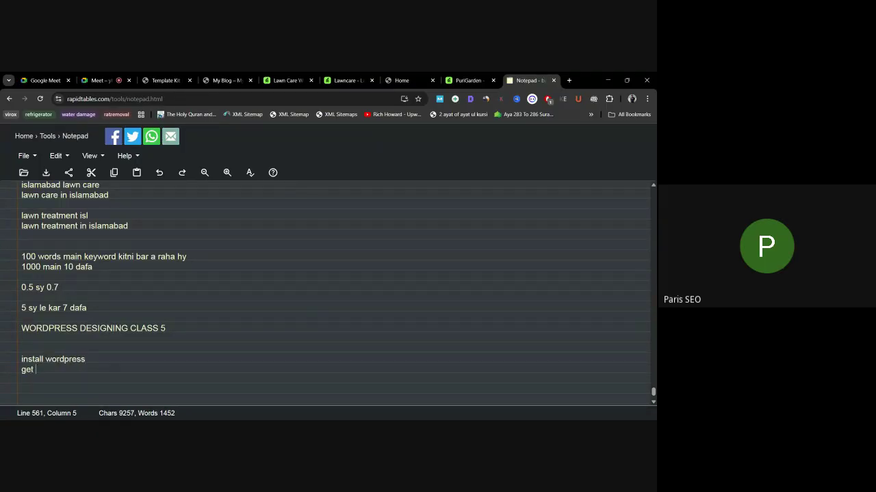
text(templates)
key(BackSpace)
key(BackSpace)
key(BackSpace)
key(BackSpace)
key(BackSpace)
text(late kit )
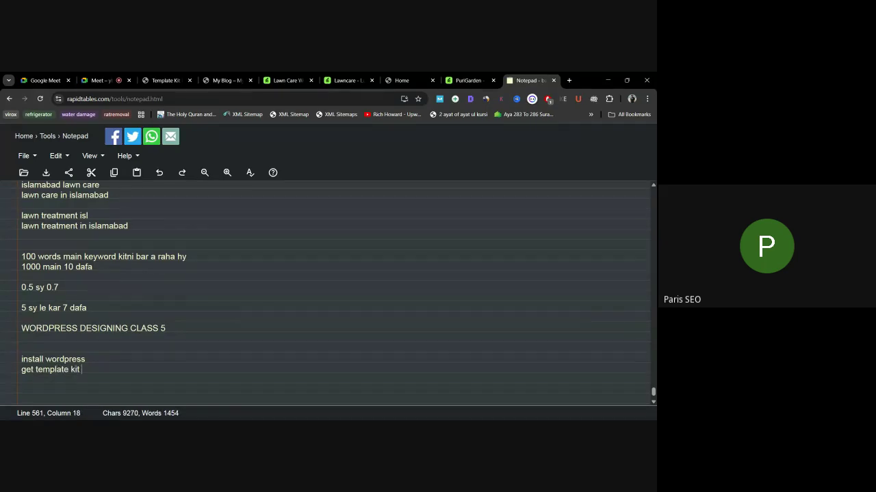
text(from envato ellement)
key(BackSpace)
key(BackSpace)
key(BackSpace)
key(BackSpace)
key(BackSpace)
key(BackSpace)
text(ements)
key(Return)
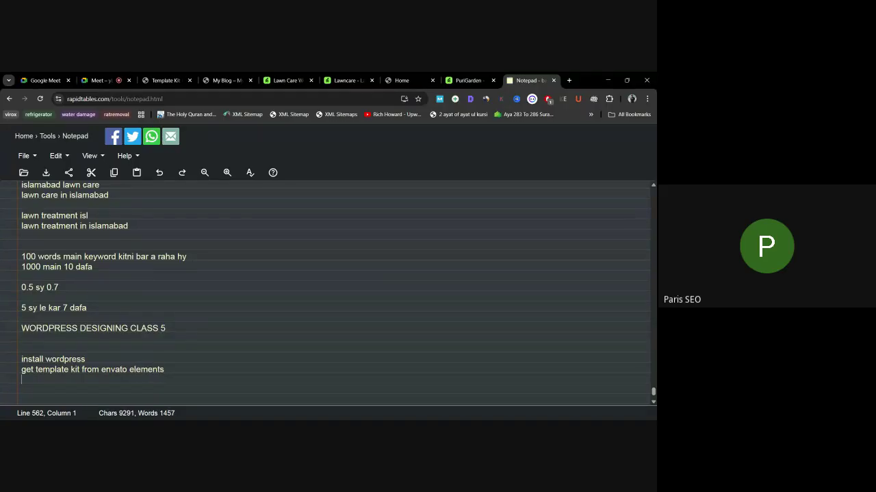
Step: Add the line "discourage search engines to index your site" to the class notes
text(discoua)
text(ge search engines to index your site)
key(Return)
Step: Add the line 'install theme "hello elementor"' to the class notes
text(instal)
scroll(335, 287, down, 1)
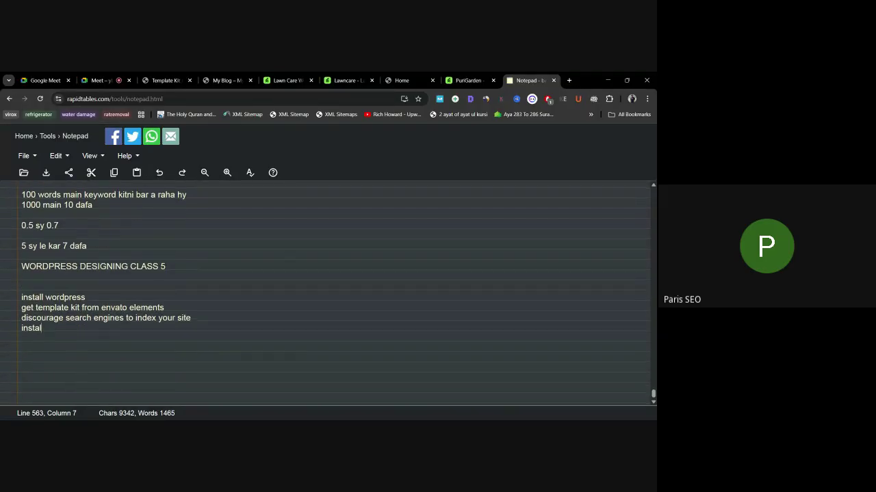
text(l plug)
key(BackSpace)
key(BackSpace)
key(BackSpace)
key(BackSpace)
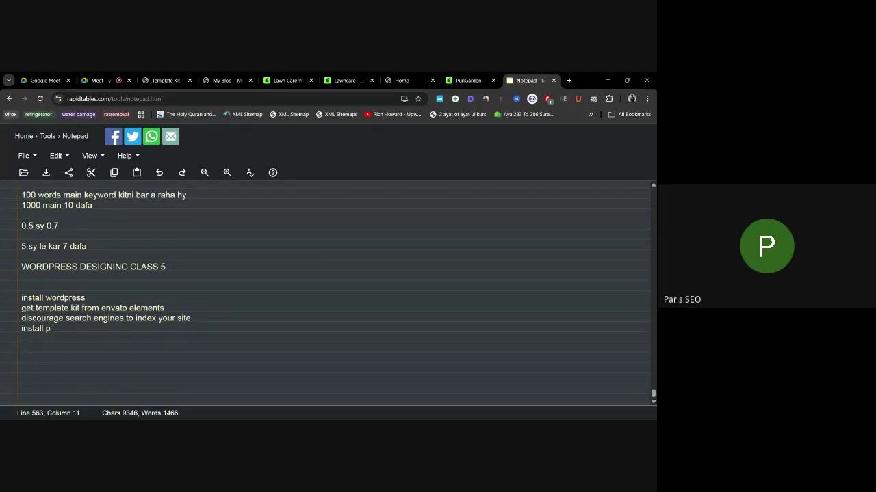
text(theme)
text("hello elementor)
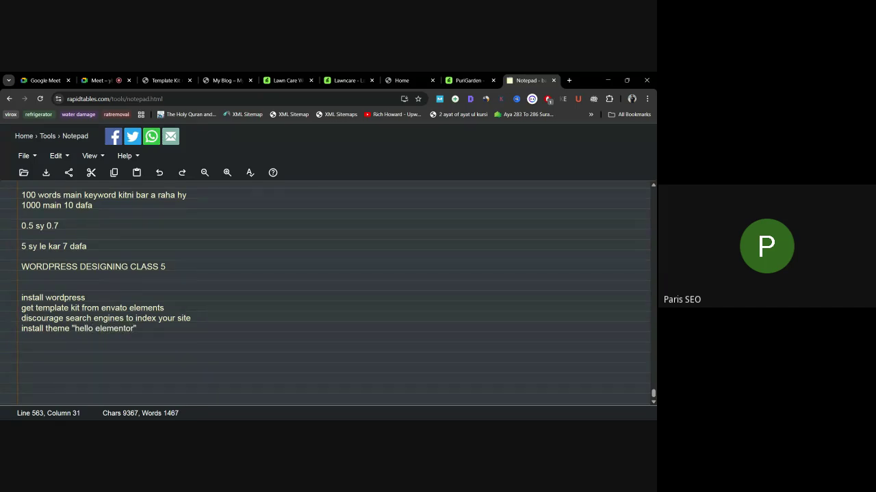
key(Return)
Step: Add the line "install plugin Template Kit - Import by Envato" to the class notes
text(install pl)
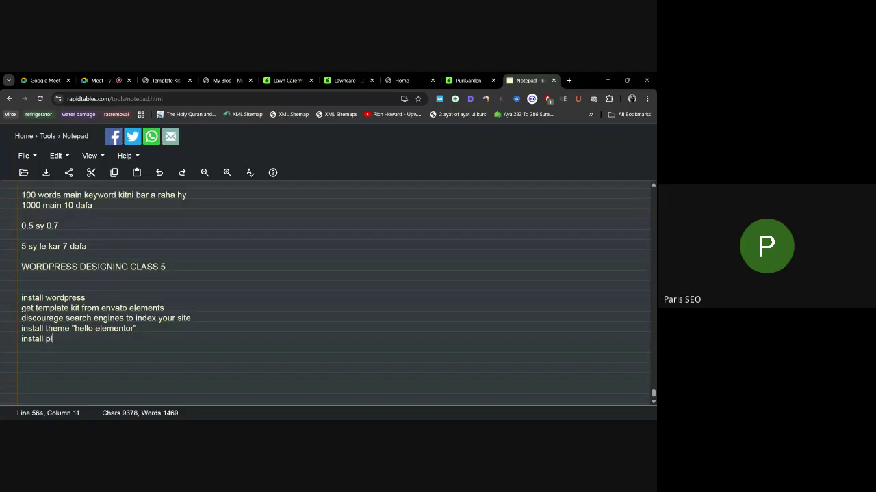
text(ugin Template Kit )
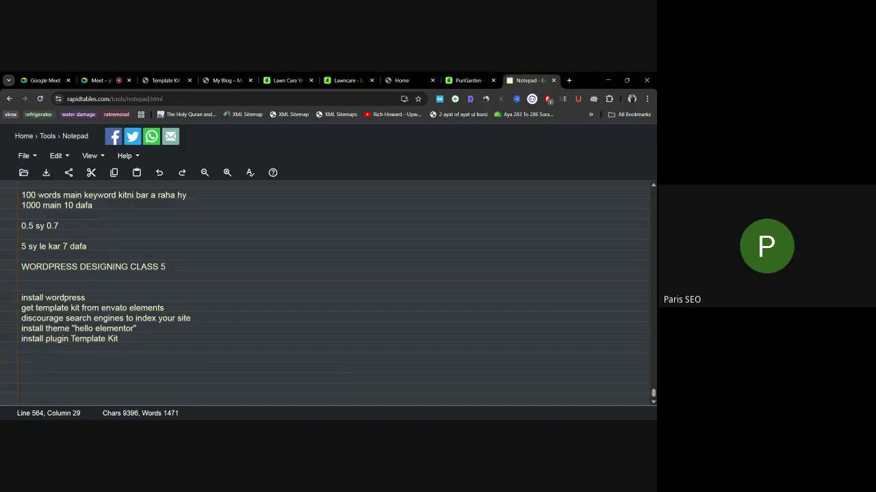
text(_ Import by Envato)
key(Return)
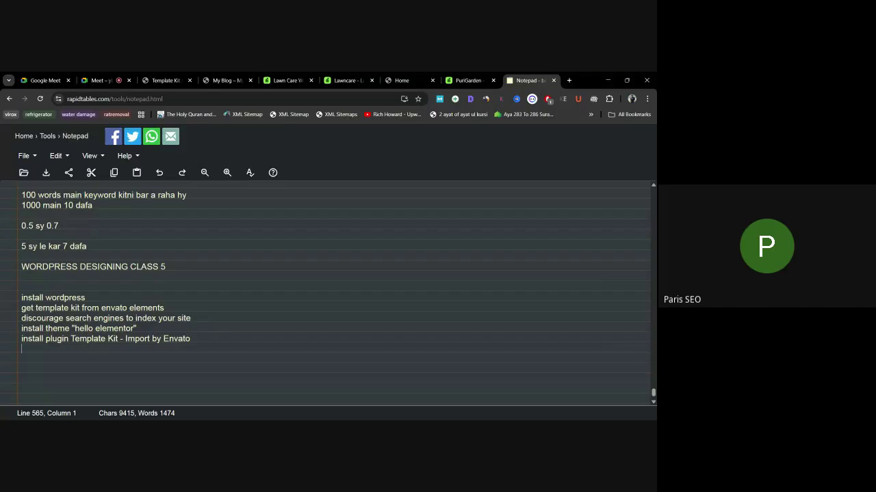
Step: Add the lines "upload your template kit" and "install required plugins" to the class notes
text(upload your )
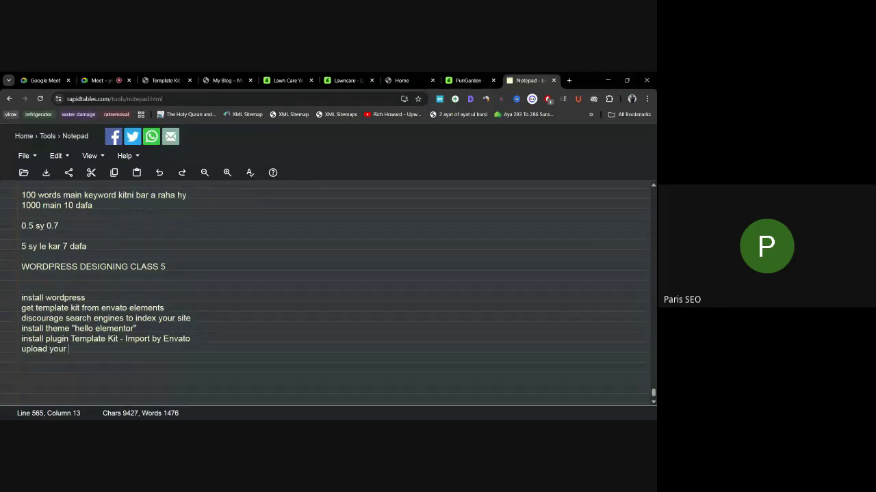
text(template kit)
key(Return)
text(install )
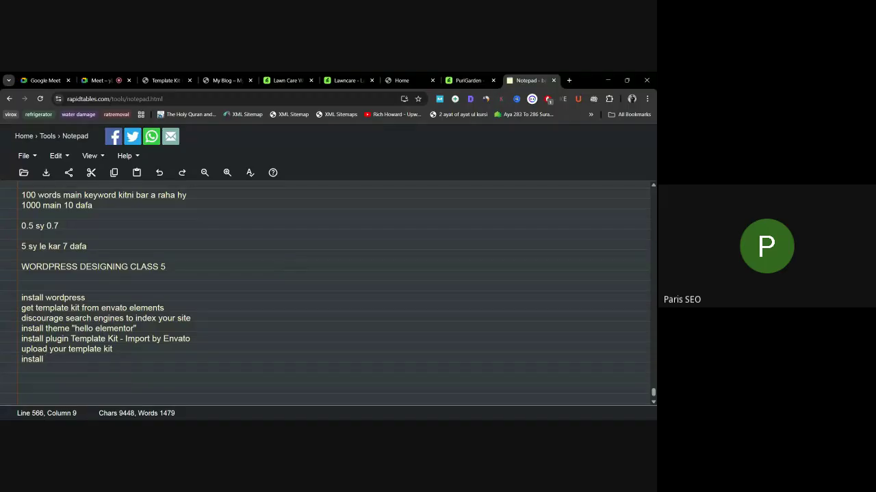
text(required )
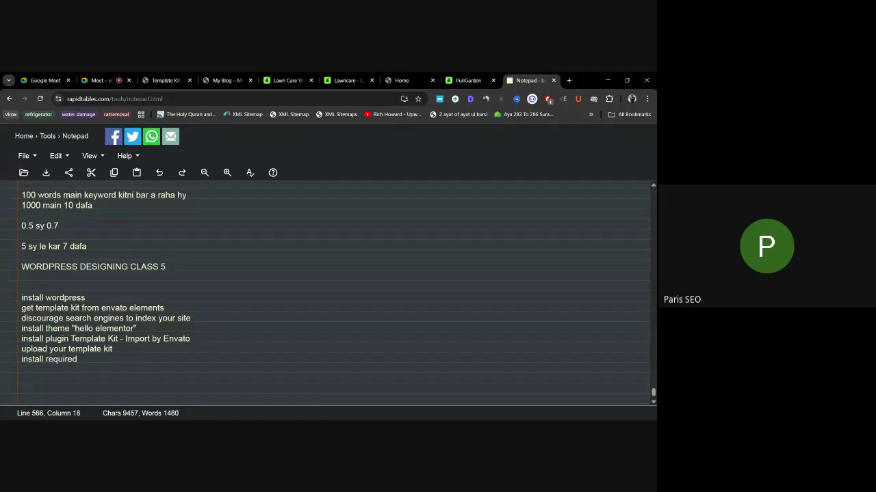
text(ppl)
text(ugins)
key(Return)
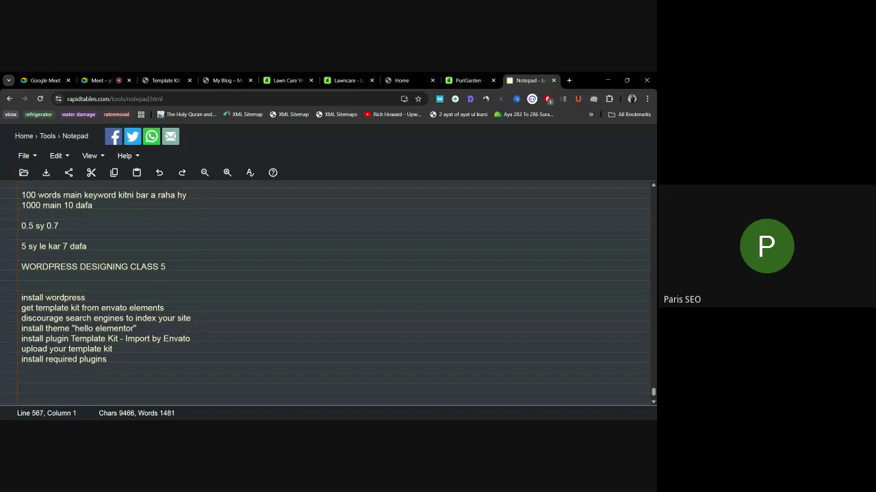
Step: Add the closing note "MOST IMP Never ever upload any cracked, nulled theme / plugin / ya koi bhi file"
text(MOST IMP Never ever)
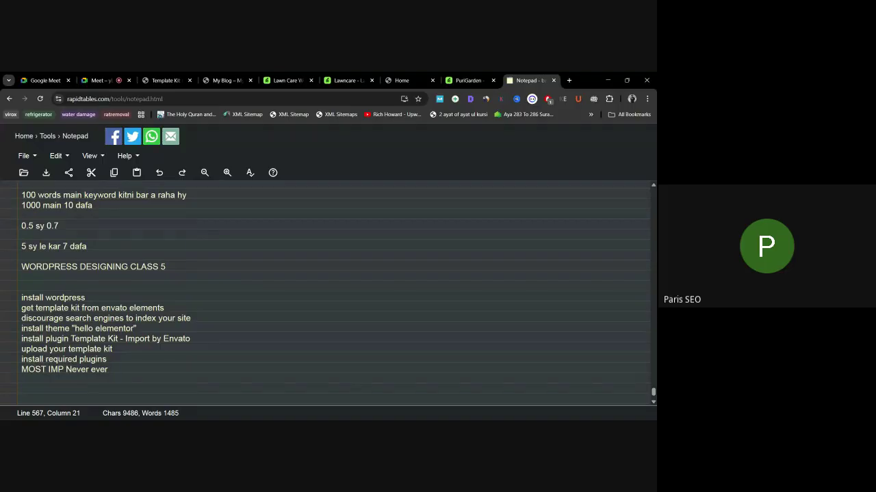
text( upload any cracked, nulled theme / plugin )
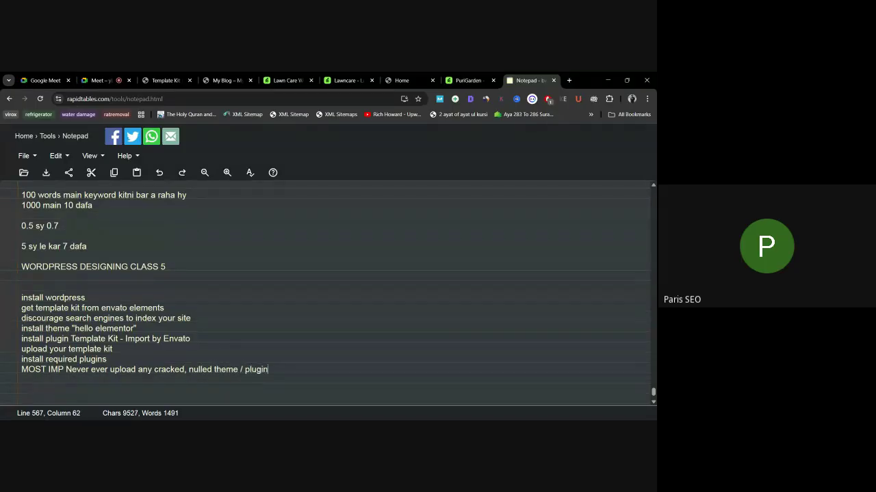
text(/ ya koi bhi file)
drag(325, 370, 22, 298)
click(131, 329)
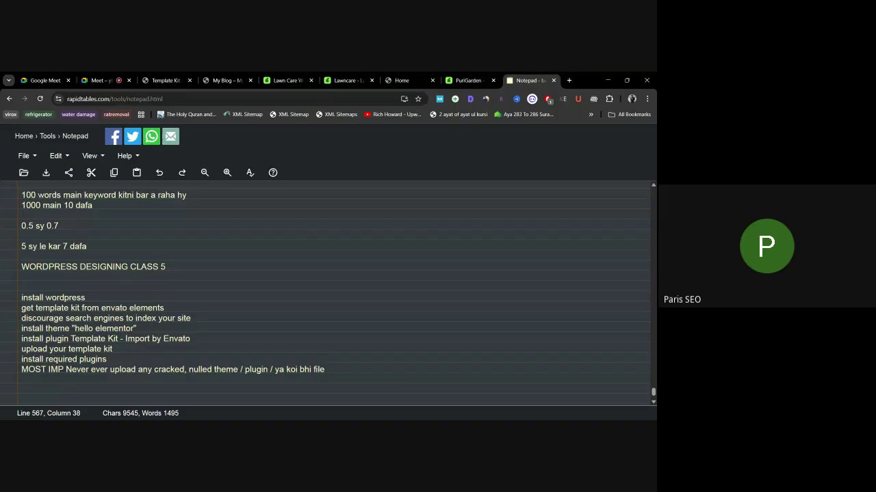
Step: Check the in-call messages in Google Meet and move the Notepad browser tab directly beside the meeting's tab
click(115, 83)
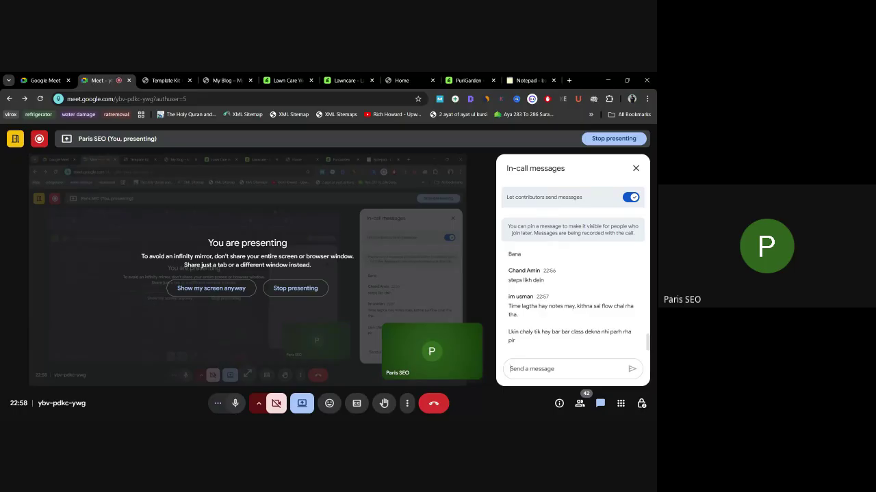
scroll(558, 308, up, 1)
scroll(558, 309, down, 1)
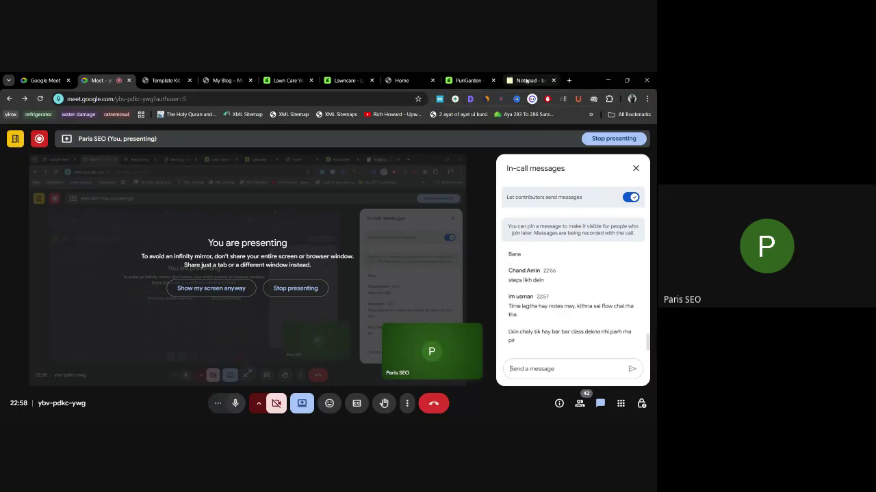
drag(551, 83, 184, 80)
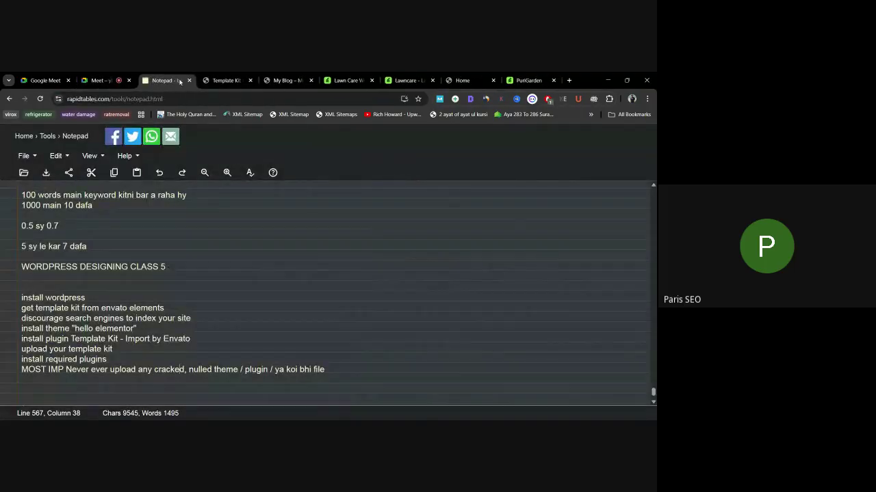
Step: Look over the Pipowork kit's templates on the WordPress Template Kit page and return to the class notes in Notepad
click(226, 80)
scroll(485, 226, up, 2)
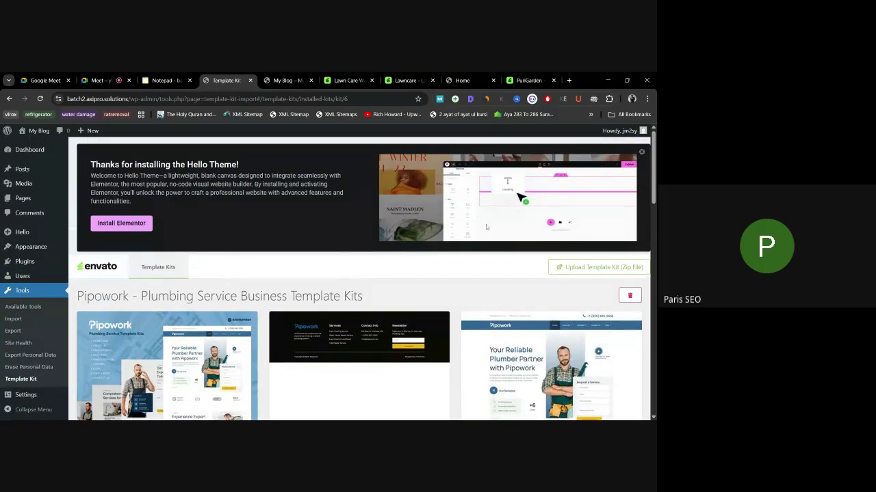
scroll(410, 253, down, 5)
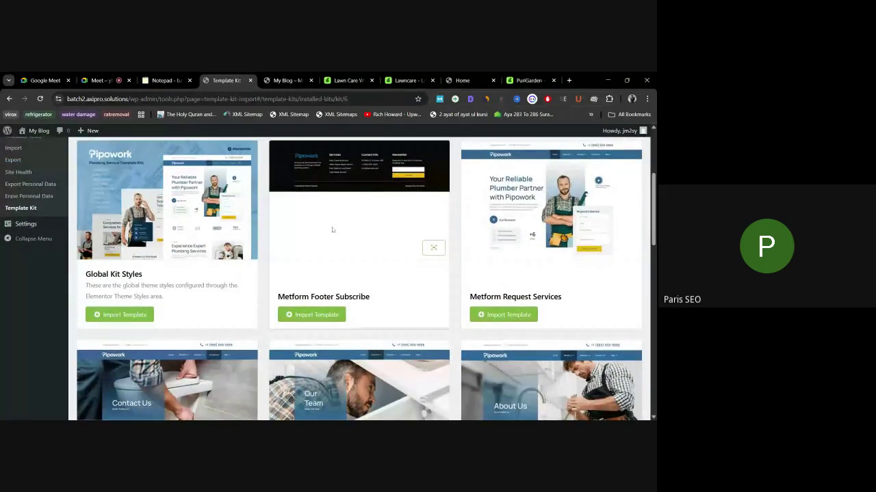
scroll(303, 223, up, 1)
click(164, 80)
scroll(328, 288, down, 1)
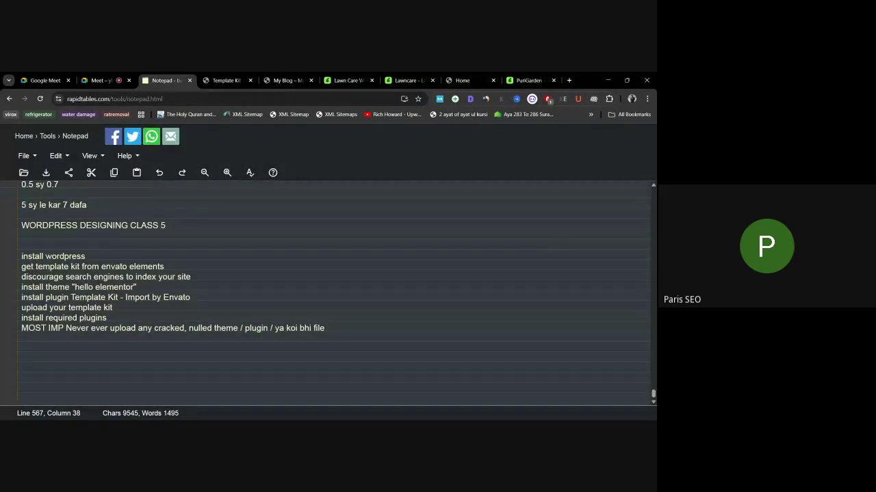
Step: Add the line "sab sy pehly global kit import karni hy" to the class notes
text(sab sy)
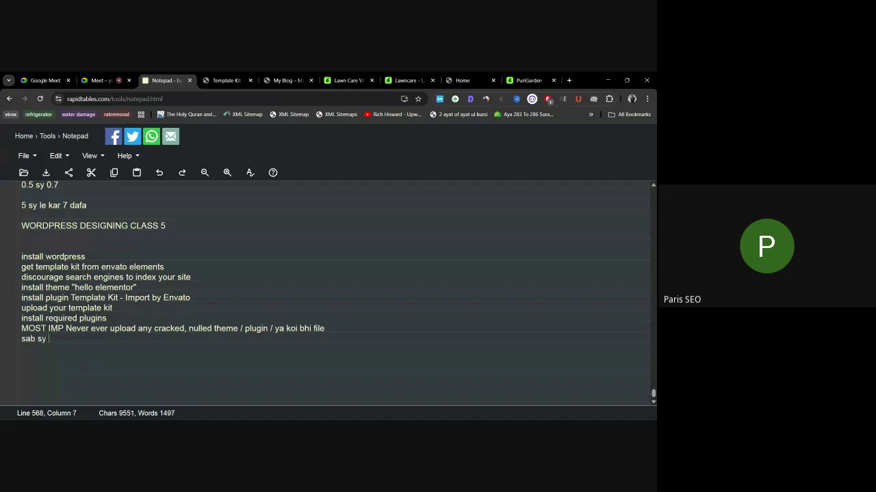
text( pehly global )
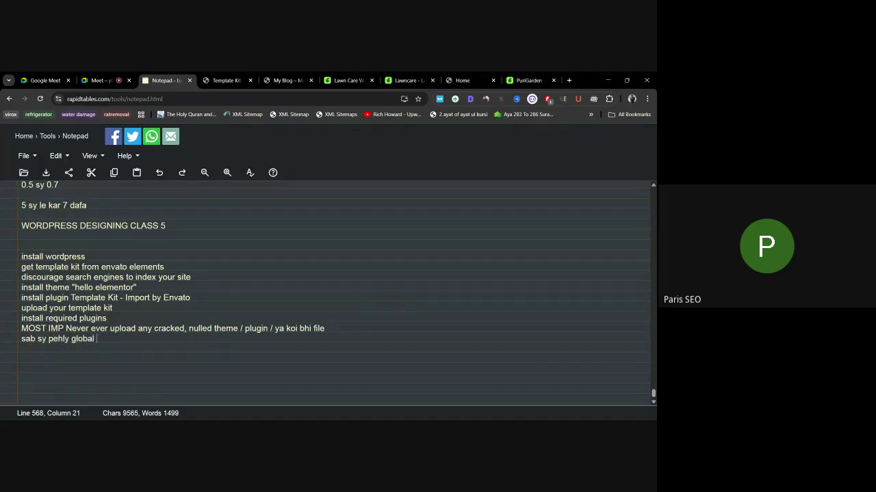
text(kit import karni hy)
key(Return)
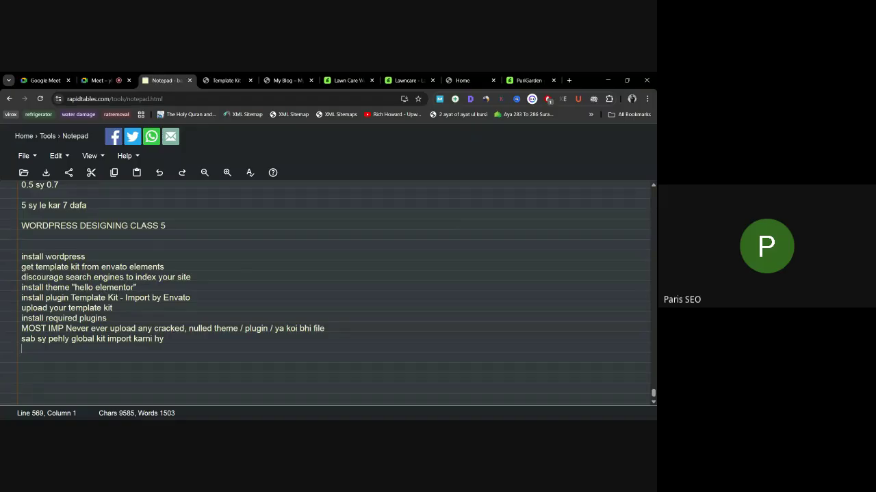
Step: Find the "How to Use Template Kits" instructions on Envato's Lawncare template kit page
click(349, 81)
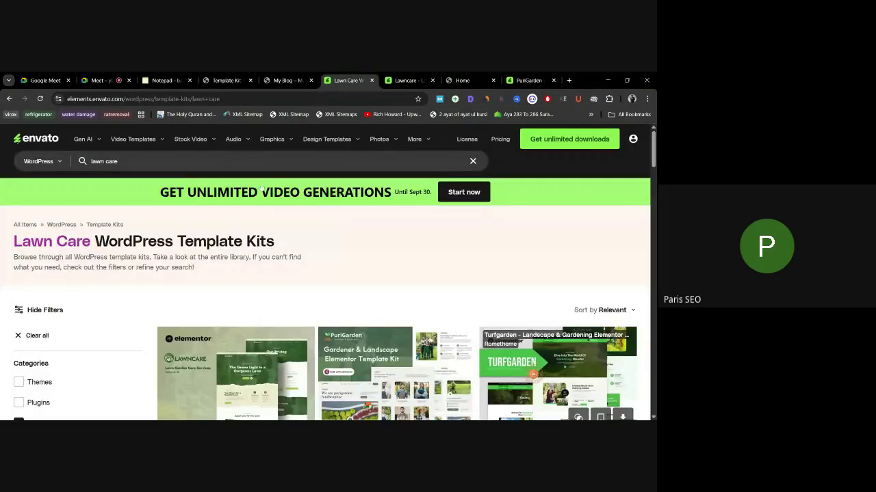
scroll(269, 269, down, 6)
scroll(269, 268, up, 4)
click(398, 82)
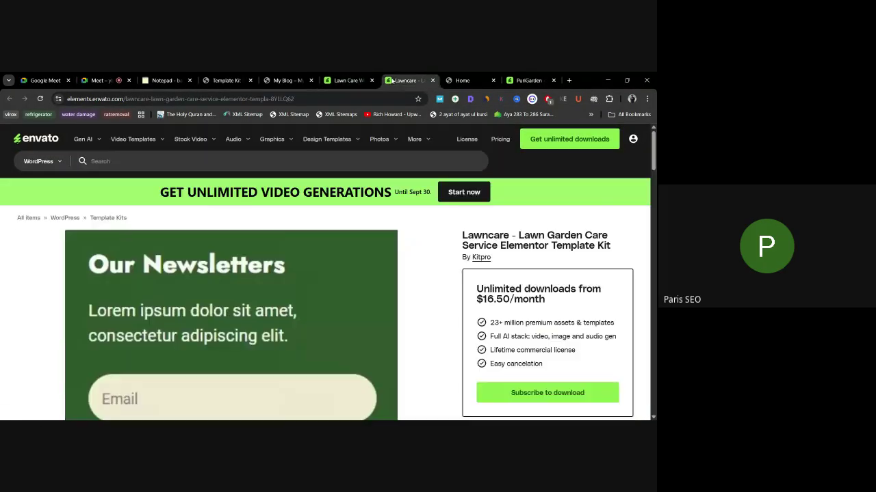
scroll(252, 303, down, 2)
scroll(253, 303, down, 6)
scroll(82, 292, up, 2)
scroll(82, 292, down, 4)
scroll(171, 273, up, 1)
scroll(171, 274, down, 1)
drag(17, 181, 171, 353)
click(171, 352)
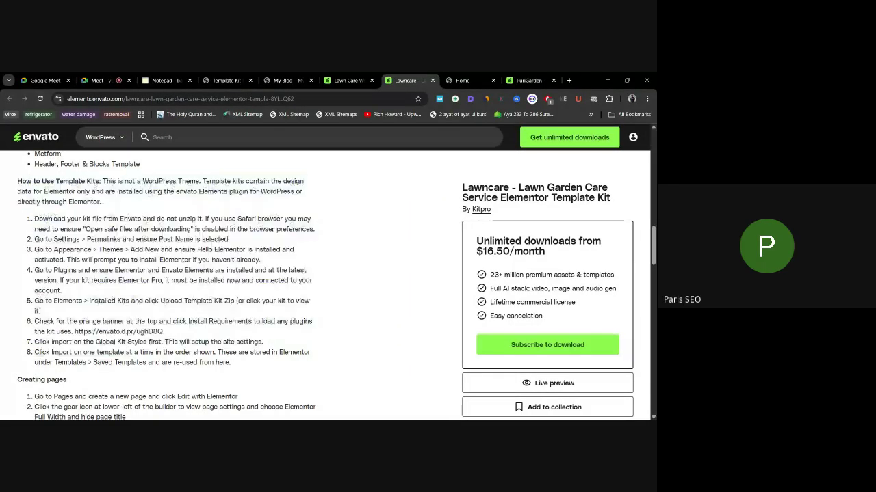
Step: Read the Lawncare kit's instructions on Hello Elementor, the plugins, Install Requirements and importing the Global Kit Styles
drag(62, 250, 260, 261)
click(145, 251)
click(260, 261)
drag(63, 270, 309, 281)
click(309, 281)
drag(62, 321, 160, 321)
click(161, 321)
drag(35, 342, 115, 342)
click(141, 342)
click(115, 342)
Step: Import the Global Kit Styles from the Pipowork kit on the WordPress Template Kit page
click(223, 81)
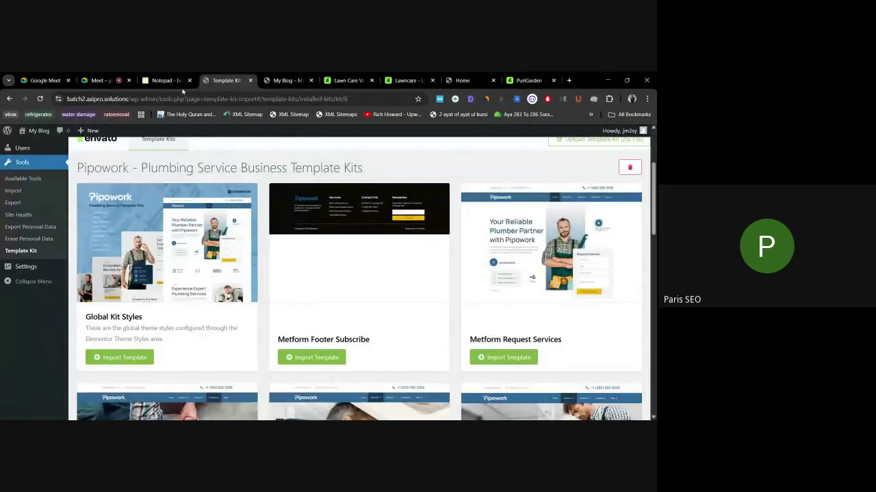
click(168, 80)
click(205, 80)
drag(84, 316, 143, 317)
click(295, 295)
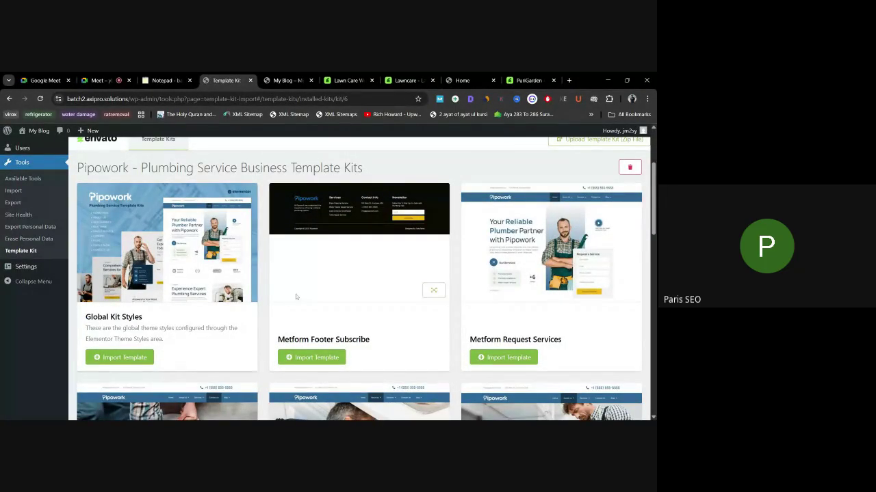
click(126, 360)
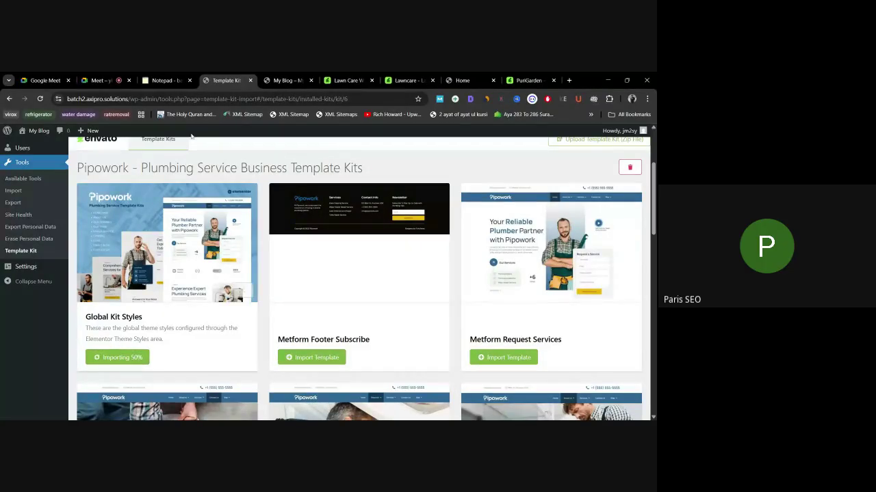
Step: Add the line "1 item at a time import karna hy" to the class notes in Notepad
scroll(240, 355, down, 1)
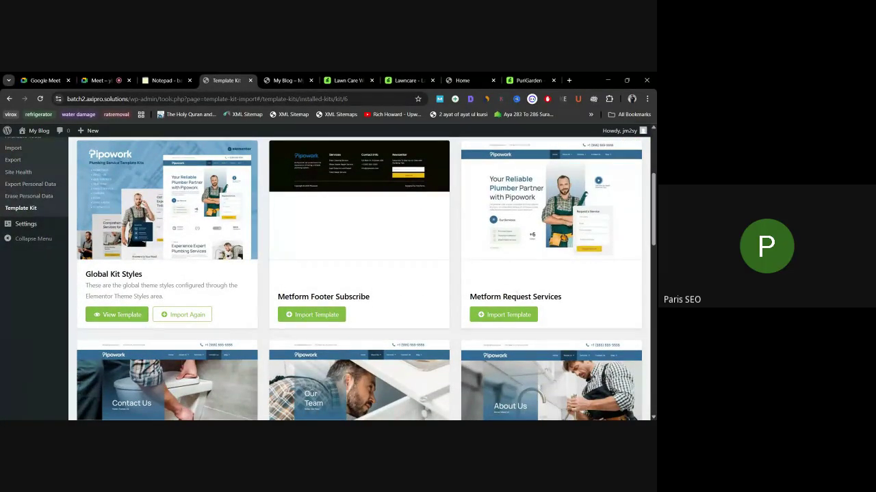
scroll(400, 277, down, 3)
scroll(400, 277, up, 3)
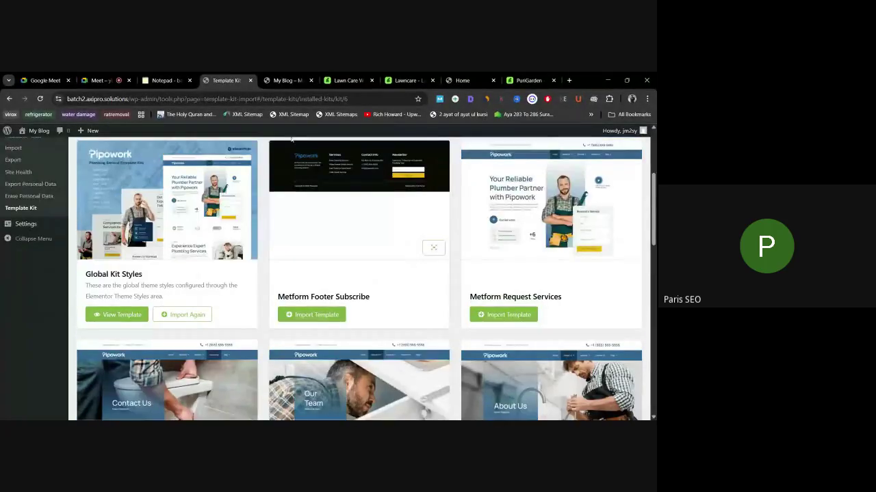
scroll(339, 301, down, 3)
scroll(349, 288, up, 2)
scroll(352, 286, up, 2)
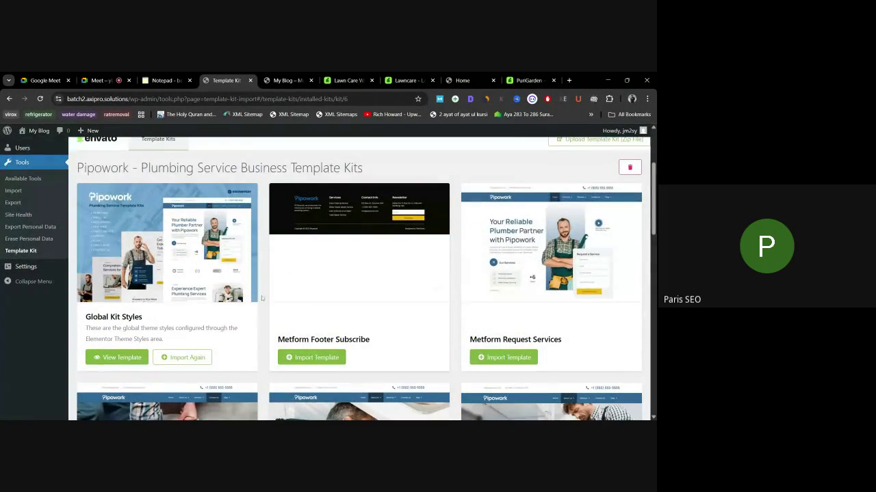
click(164, 80)
text(1 )
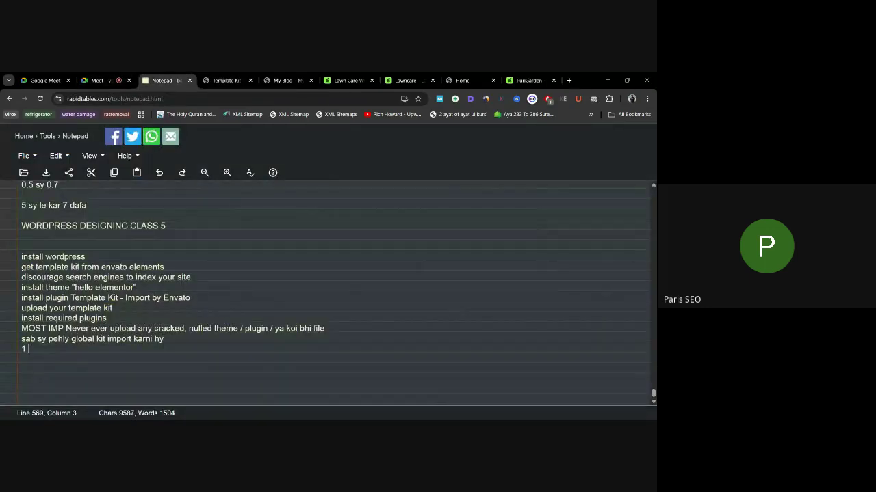
text(item at a time import karna hy)
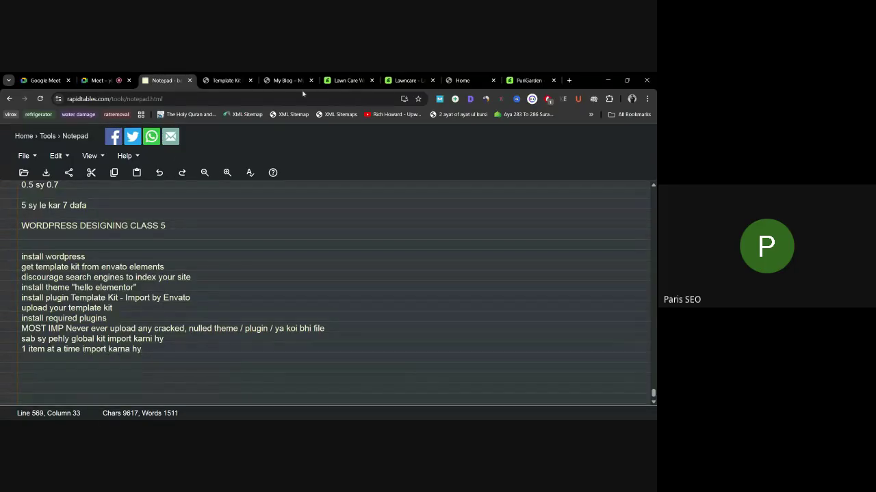
Step: Import the Pipowork kit's Metform Footer Subscribe and Metform Request Services templates one after the other in WordPress
click(226, 80)
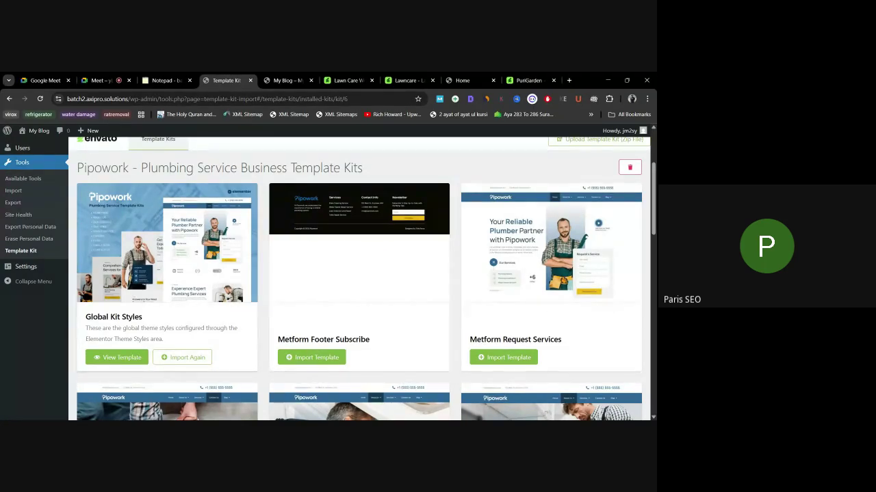
scroll(411, 274, down, 3)
scroll(434, 287, up, 2)
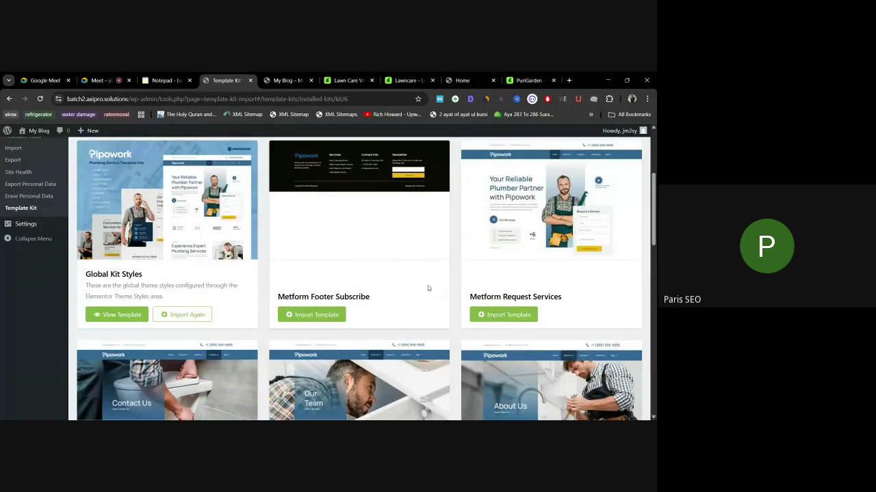
scroll(225, 269, down, 1)
scroll(171, 315, up, 2)
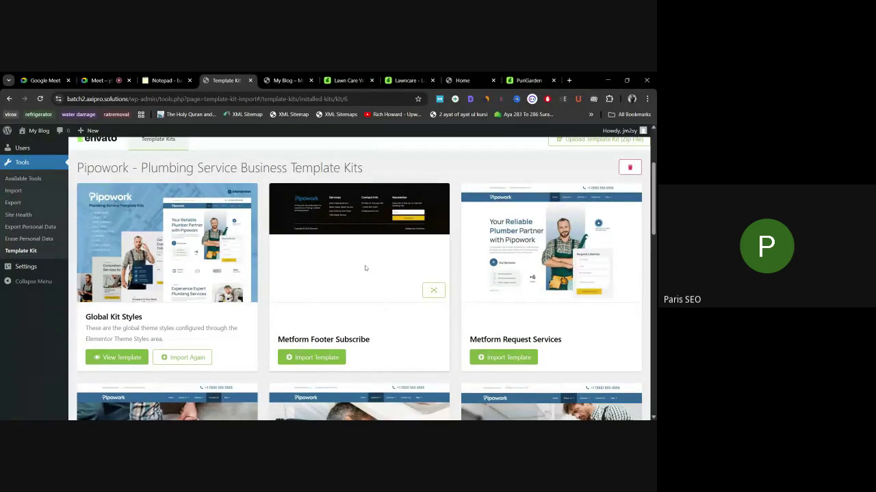
scroll(359, 253, down, 3)
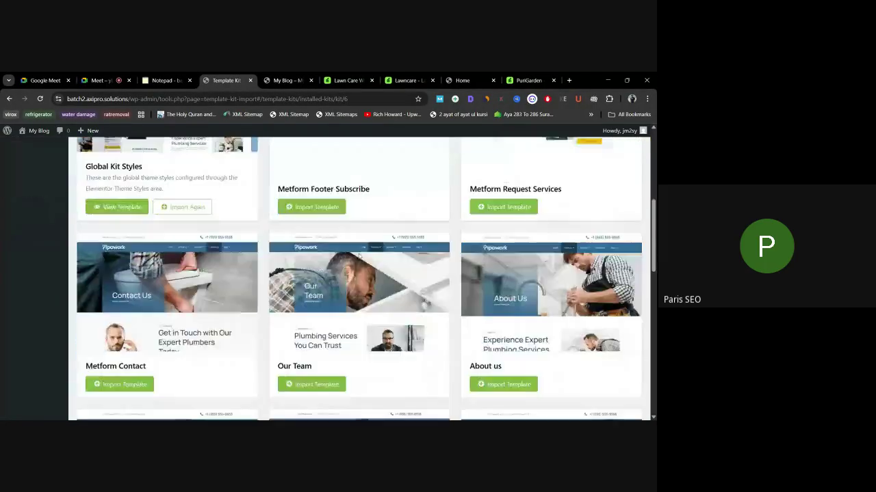
scroll(363, 280, up, 2)
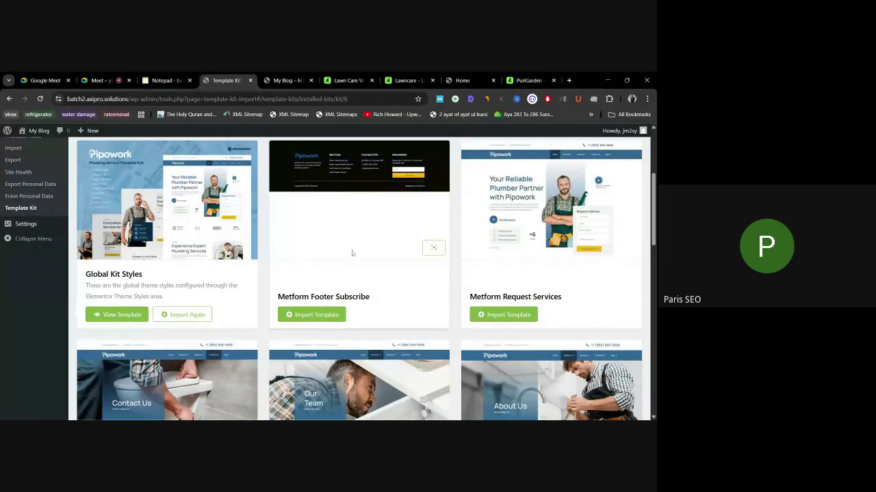
click(313, 317)
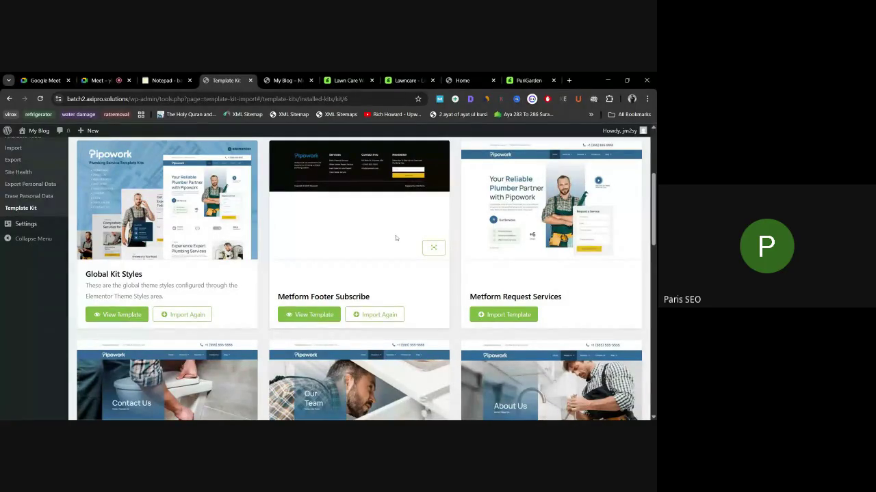
click(505, 315)
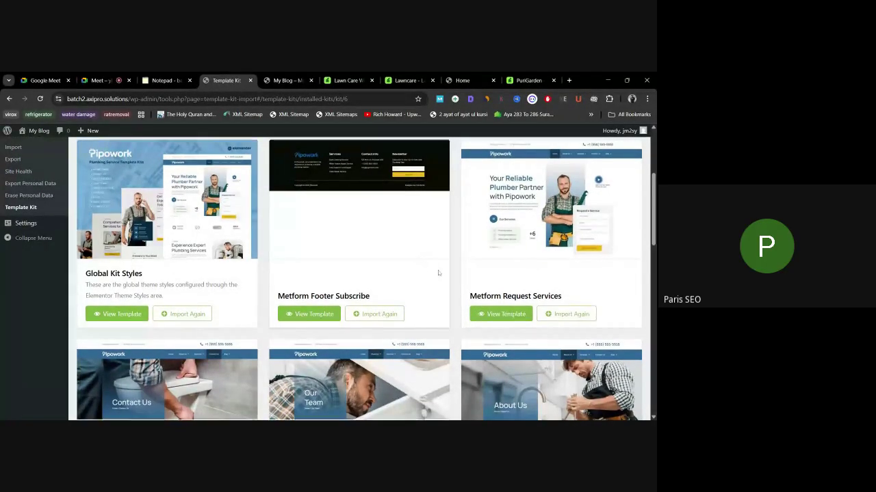
Step: Import the Pipowork kit's Metform Contact and Our Team templates one after the other
scroll(138, 311, down, 3)
click(121, 278)
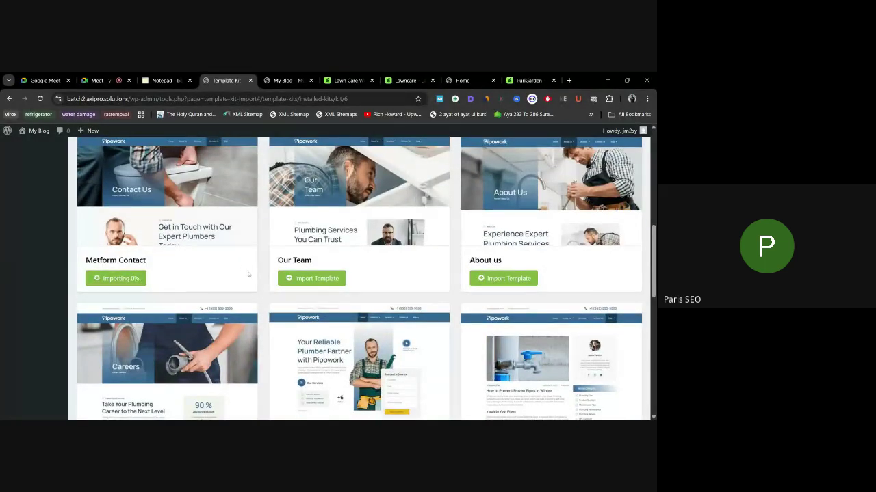
click(312, 279)
scroll(367, 288, up, 1)
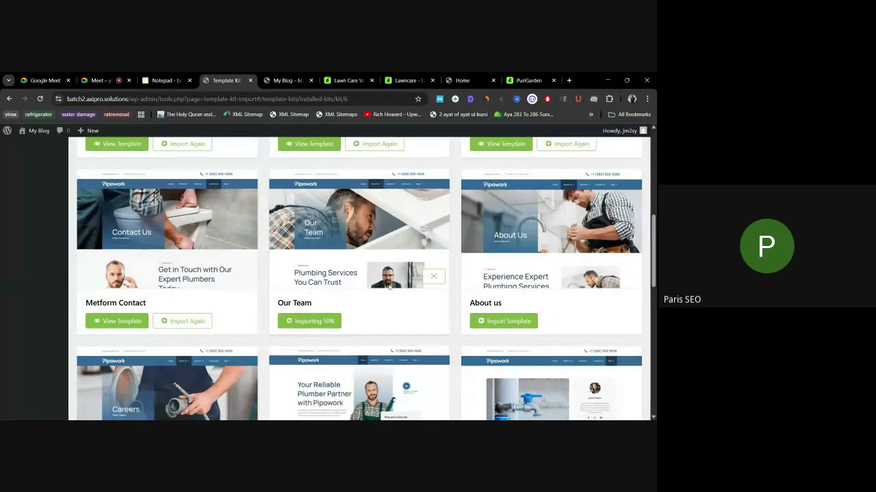
Step: Extend the last line of the class notes with "(koi bhi 2 items akathy import nae karny)" and start a new line
click(102, 80)
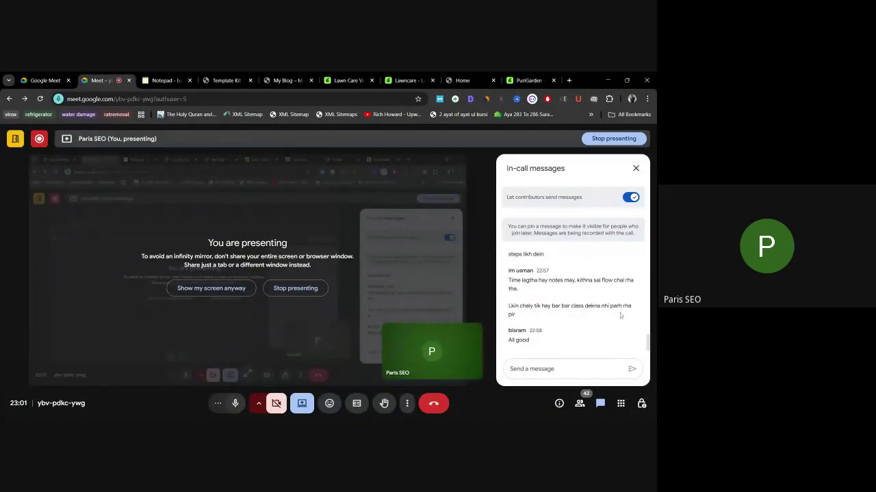
click(465, 80)
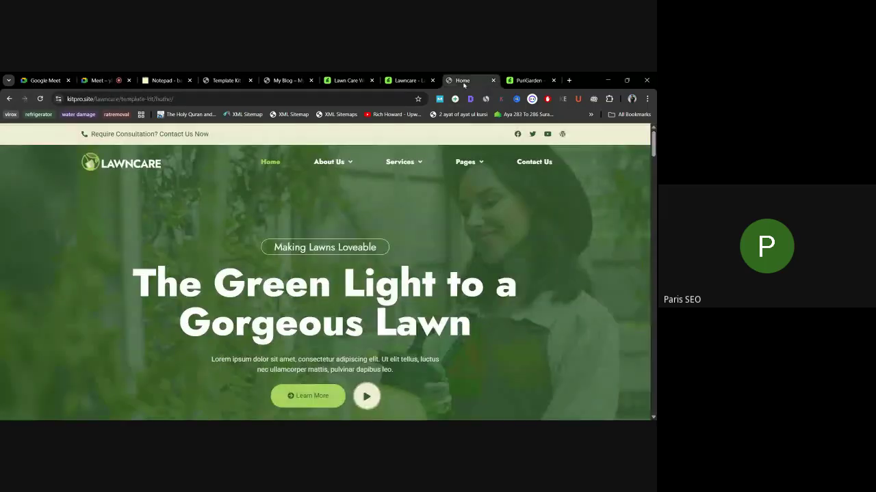
click(165, 80)
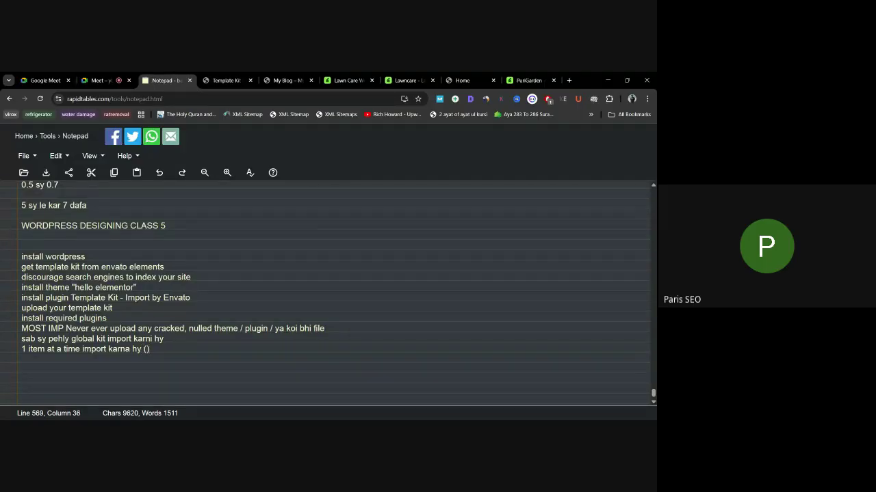
text(koi bhi 2 items akathy import nae karny)
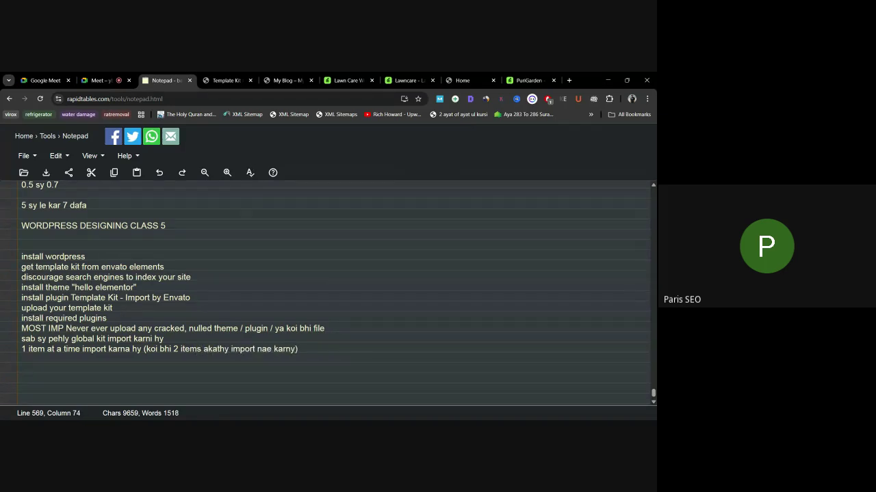
key(Return)
Step: Open the imported Our Team template in Elementor, dismiss the notification and look through the page's sections
click(221, 82)
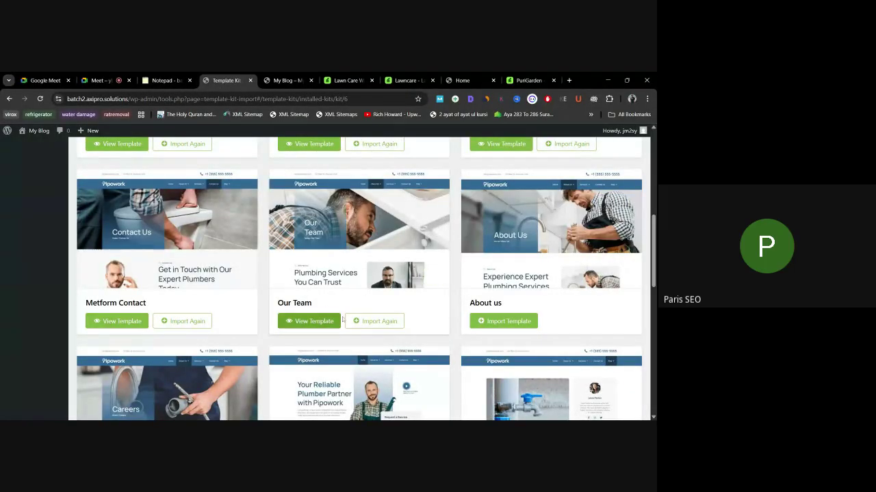
click(313, 321)
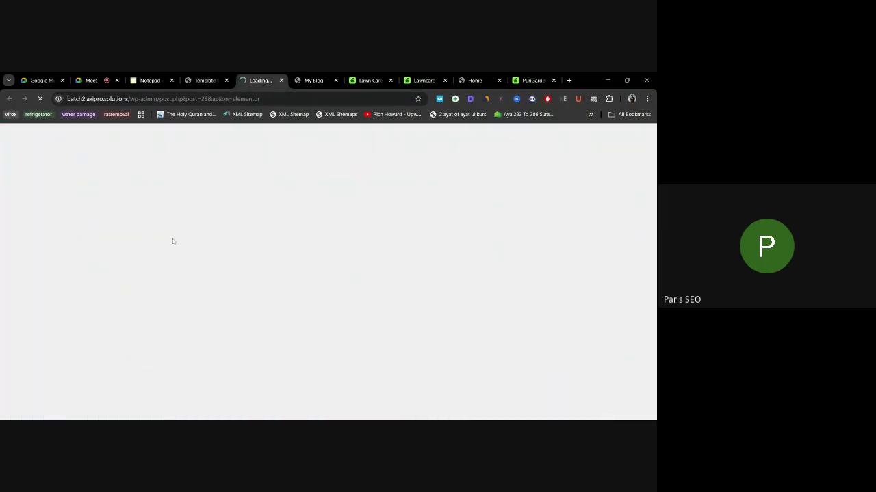
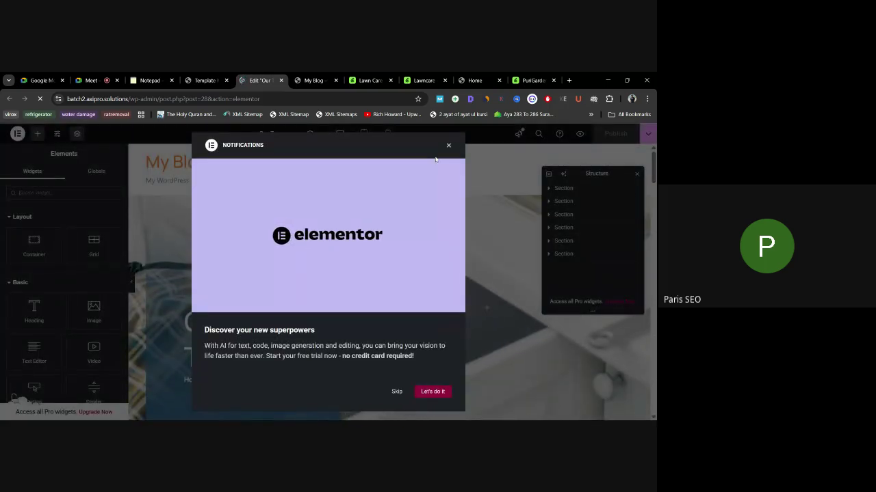
click(448, 146)
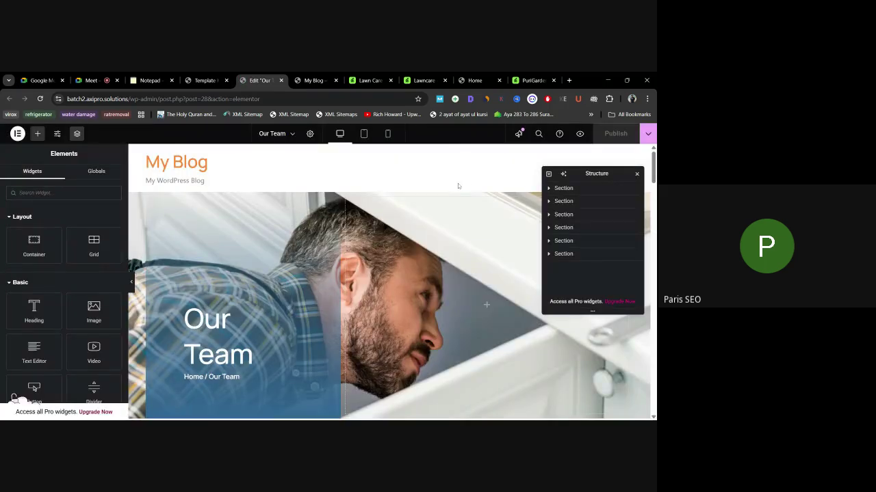
scroll(364, 262, down, 2)
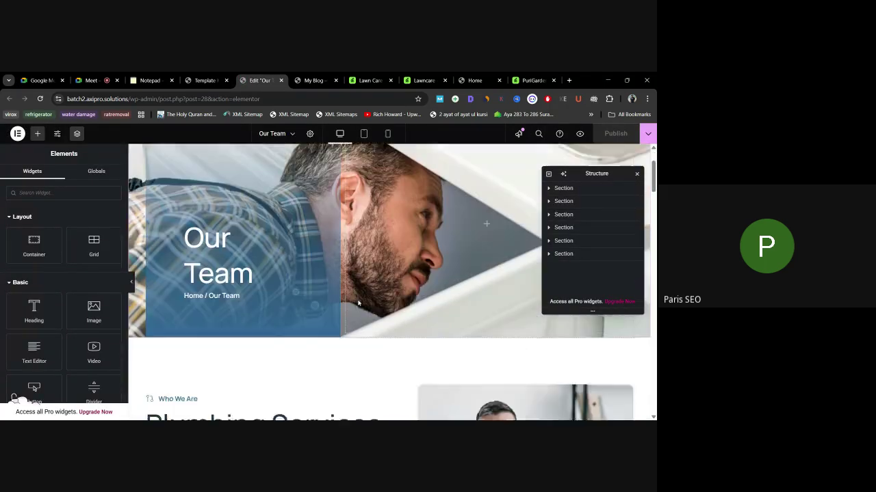
scroll(364, 262, down, 10)
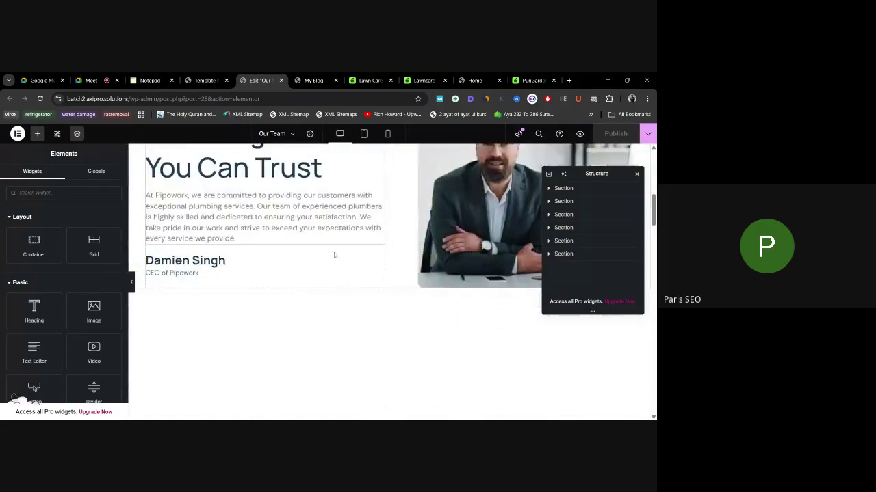
scroll(347, 250, down, 10)
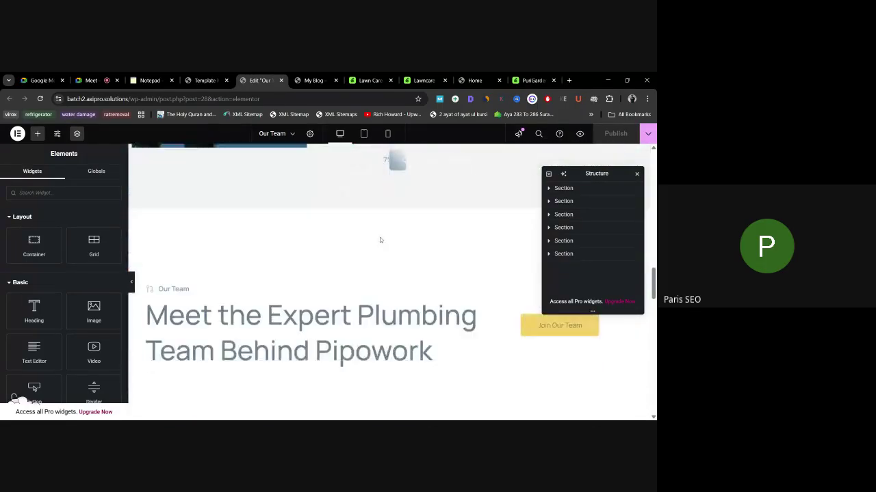
scroll(391, 242, down, 10)
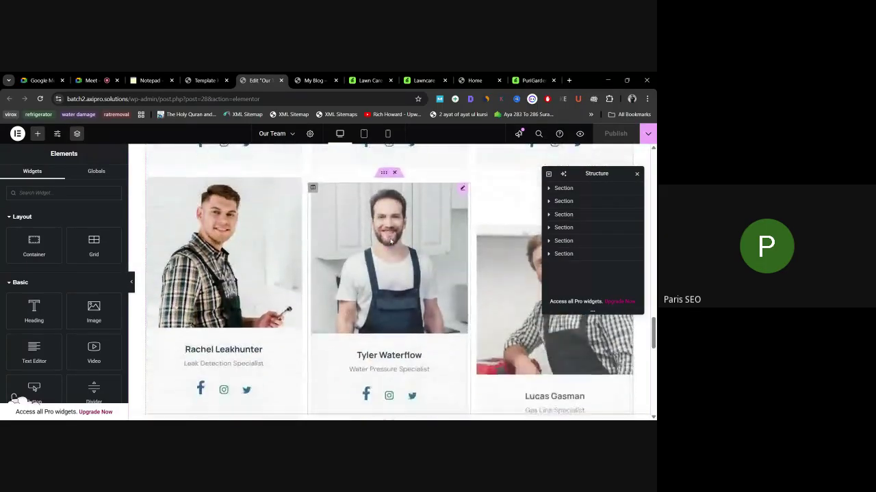
Step: Look through the remaining sections of the Our Team page in Elementor, then close its editor
scroll(391, 242, down, 6)
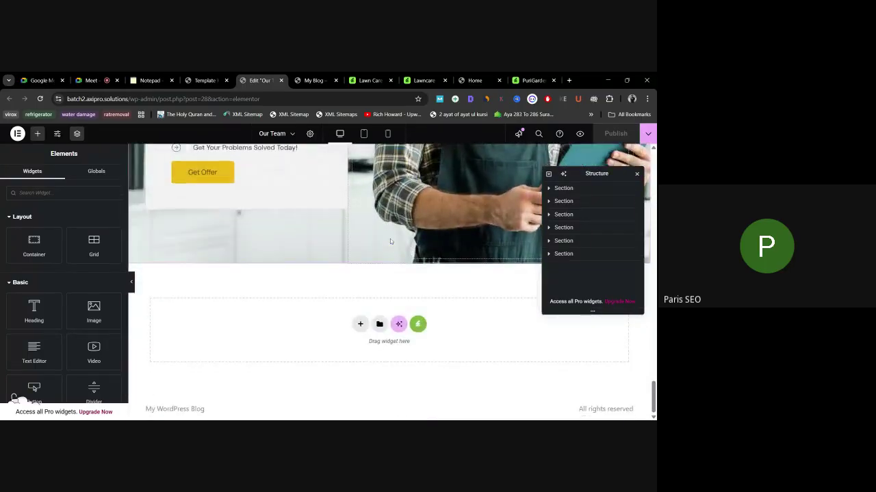
scroll(391, 241, up, 10)
scroll(391, 242, up, 15)
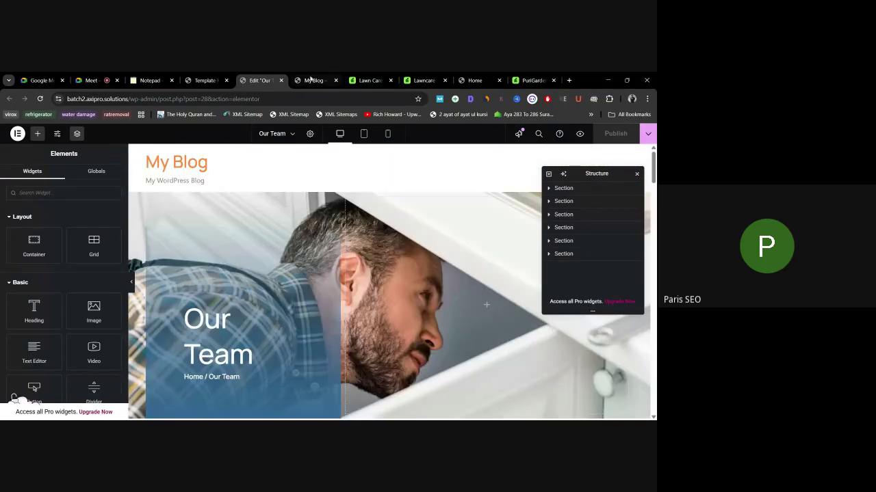
click(280, 82)
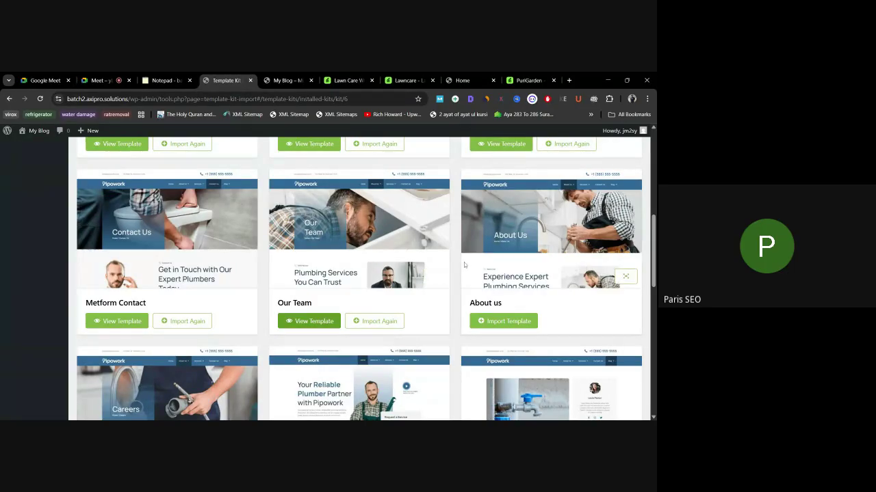
Step: Import the Pipowork kit's About us and Careers templates one after the other
click(504, 326)
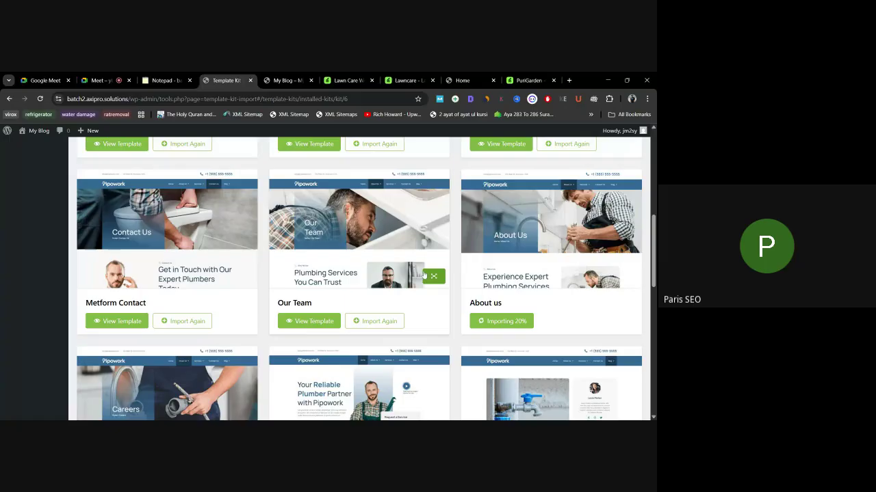
scroll(432, 276, down, 2)
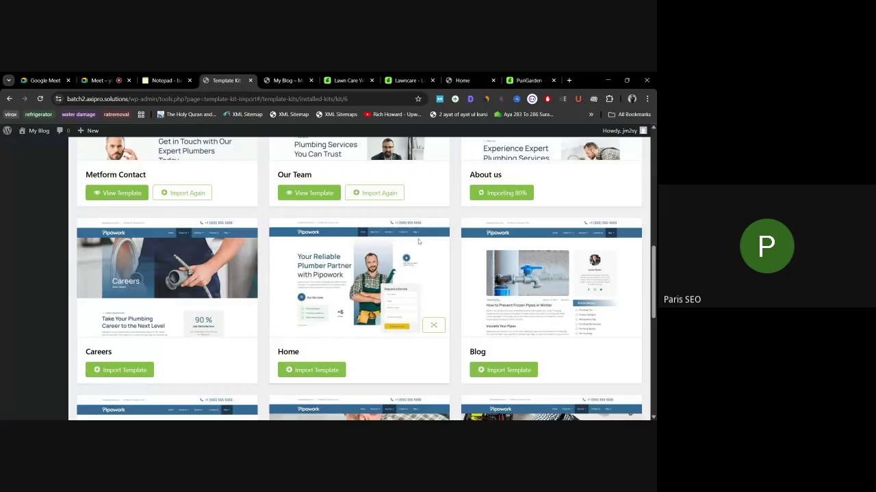
click(123, 370)
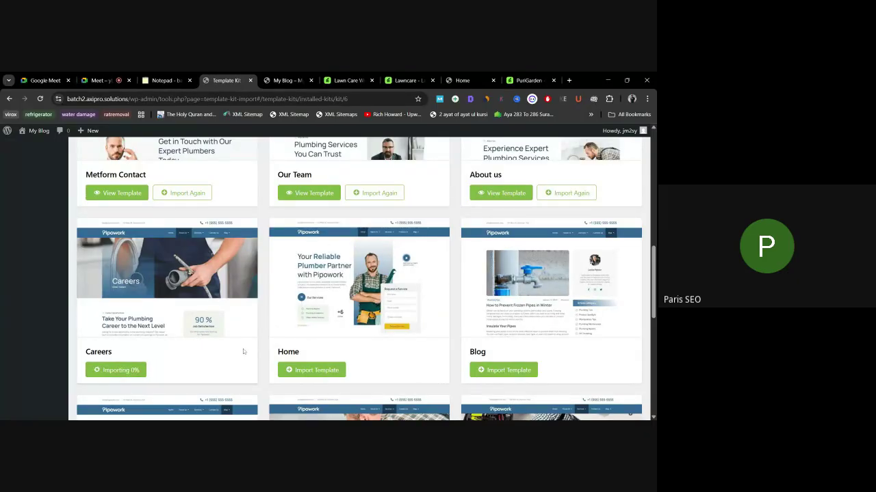
Step: Check the in-call messages in Google Meet and the class notes, then return to the start of the Pipowork kit in WordPress
click(102, 80)
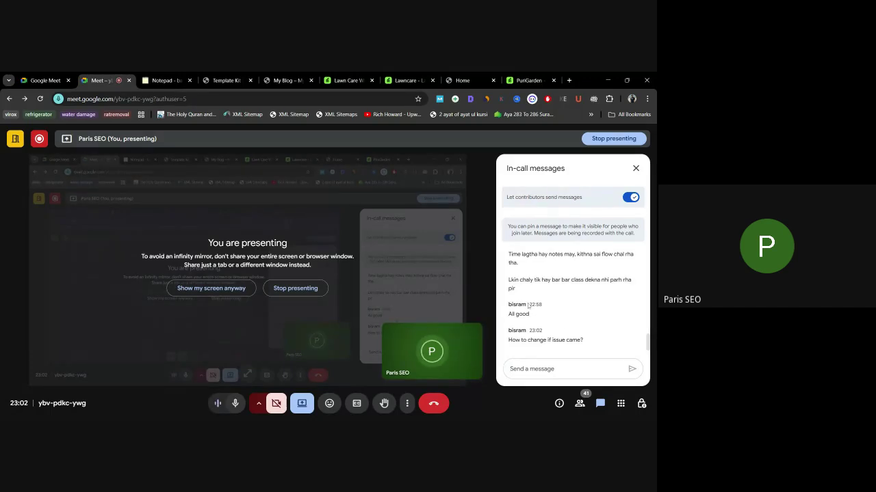
click(164, 80)
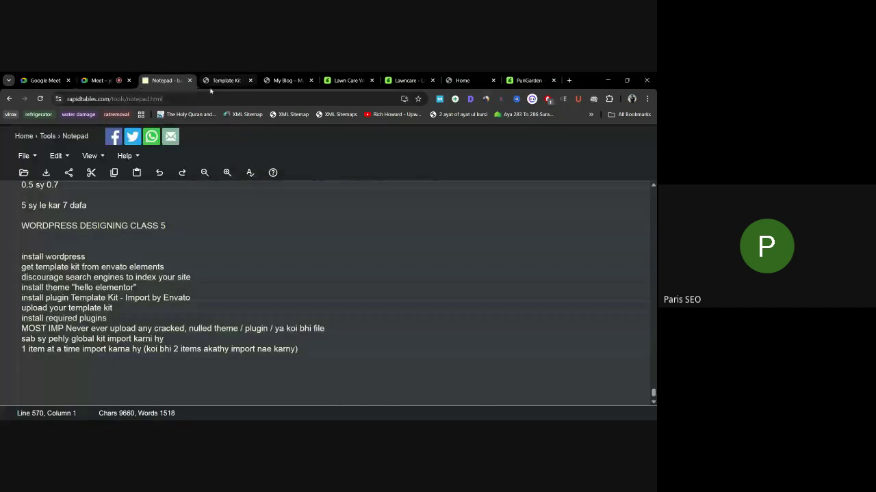
click(224, 80)
scroll(308, 292, up, 5)
scroll(308, 292, up, 1)
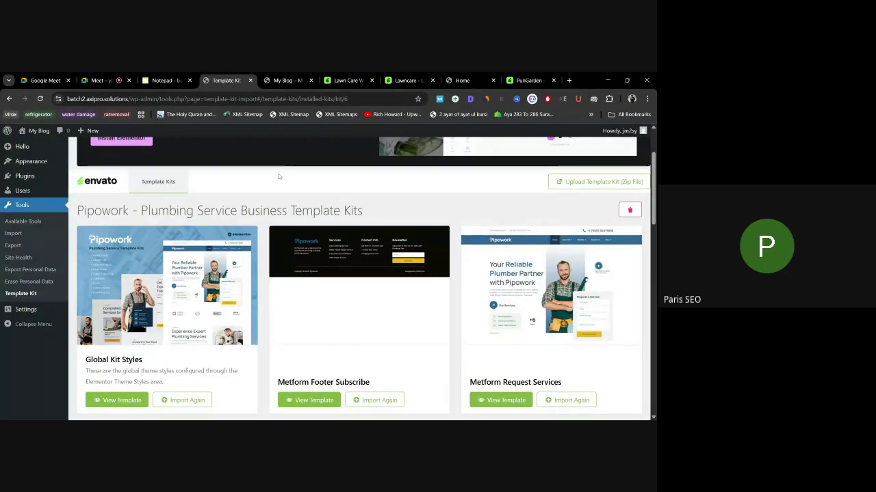
mouse_move(28, 175)
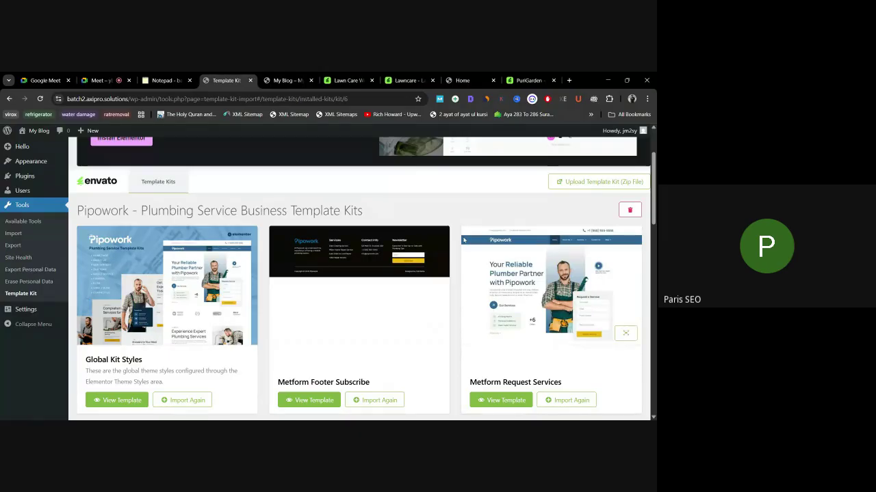
Step: Import the Pipowork kit's Home template
scroll(329, 263, down, 3)
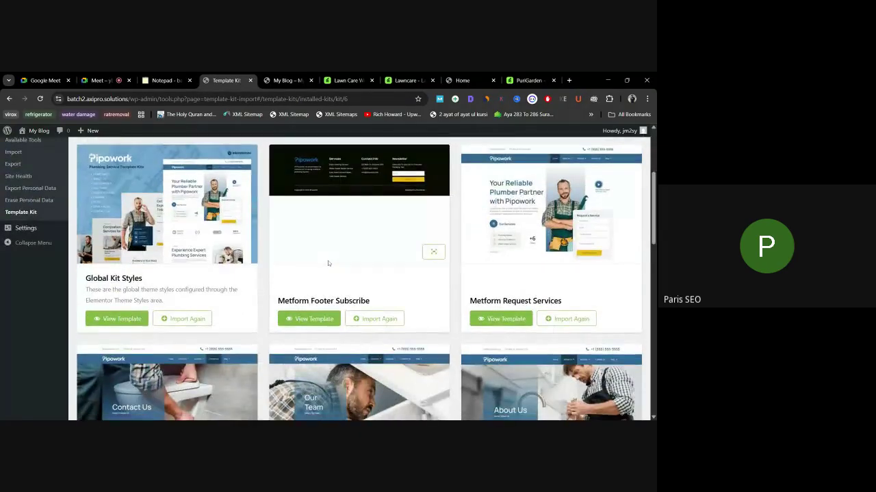
scroll(329, 263, down, 1)
scroll(321, 287, down, 2)
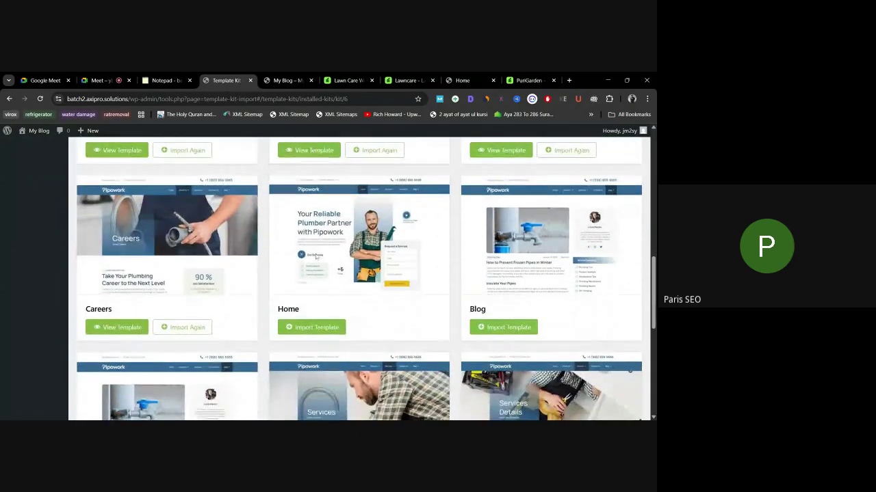
click(299, 326)
Step: Read the participants' in-call messages in Google Meet about which kit items need importing, then go back to the class notes
click(164, 80)
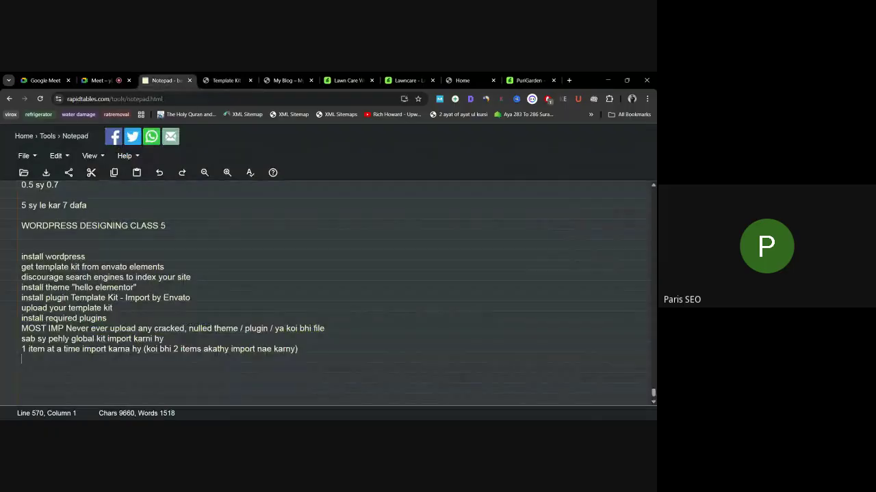
click(100, 80)
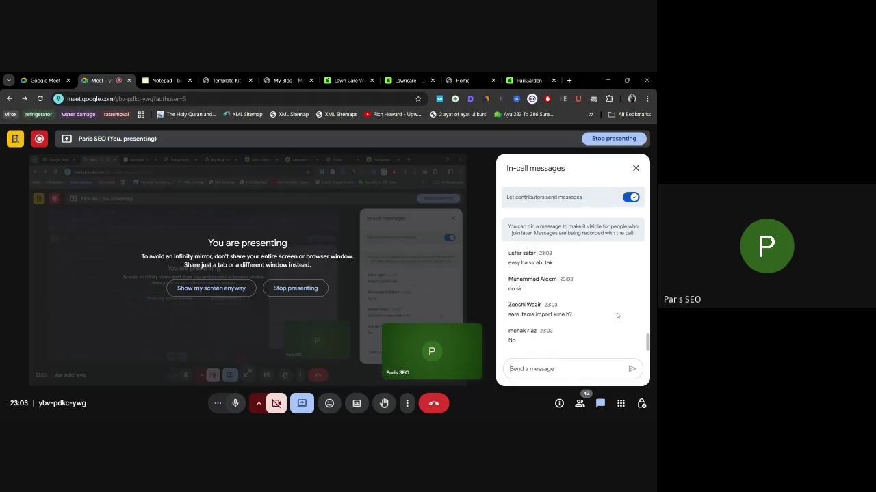
drag(573, 290, 508, 289)
click(559, 301)
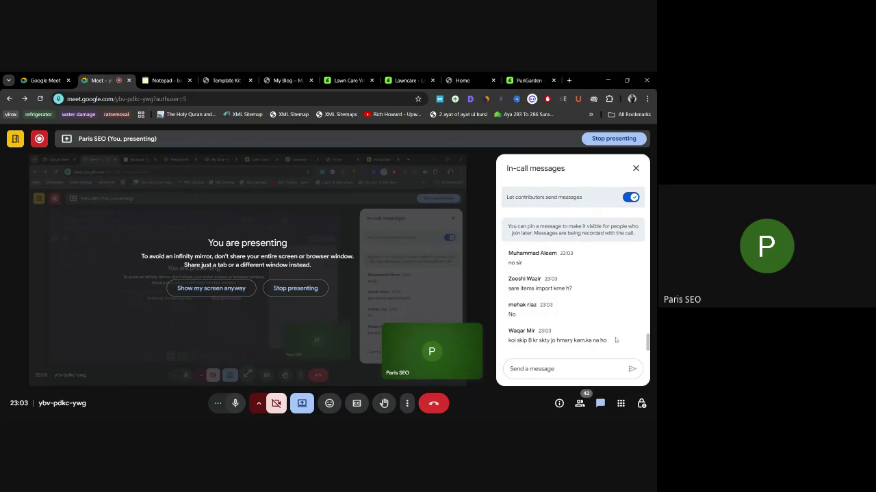
scroll(609, 273, up, 1)
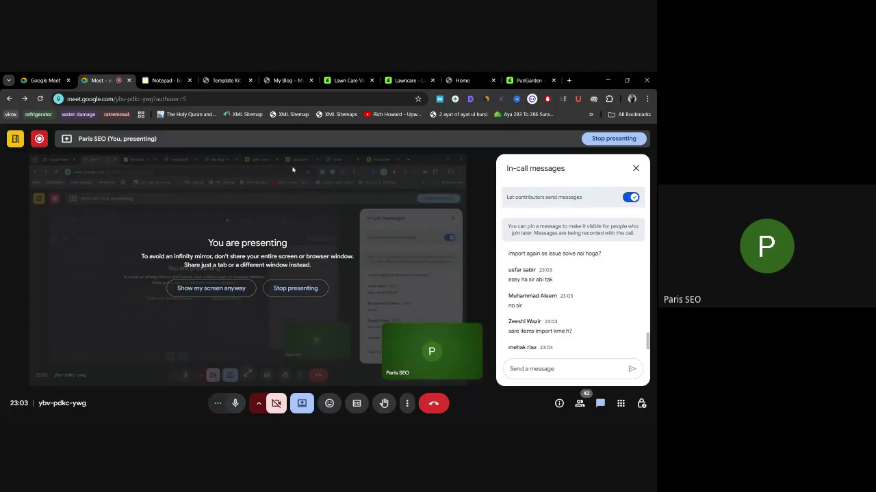
click(167, 81)
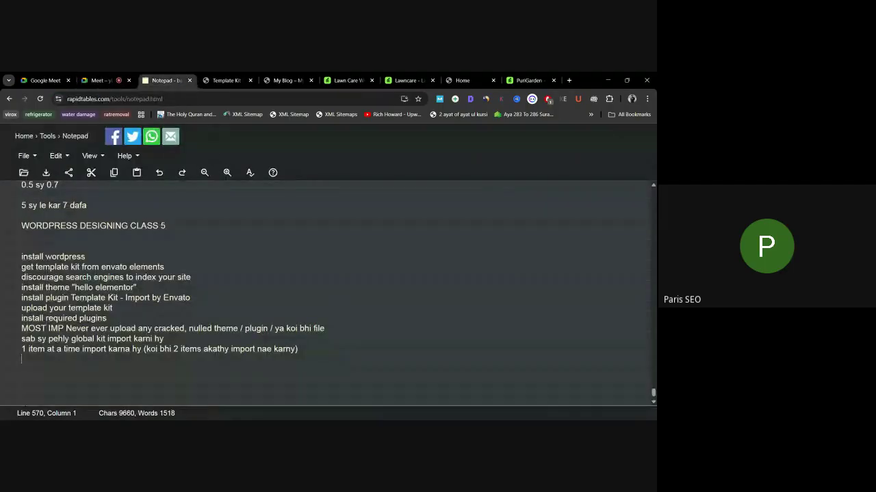
Step: Switch to the WordPress template kit page and import the Blog, Single Post and Services templates
click(228, 80)
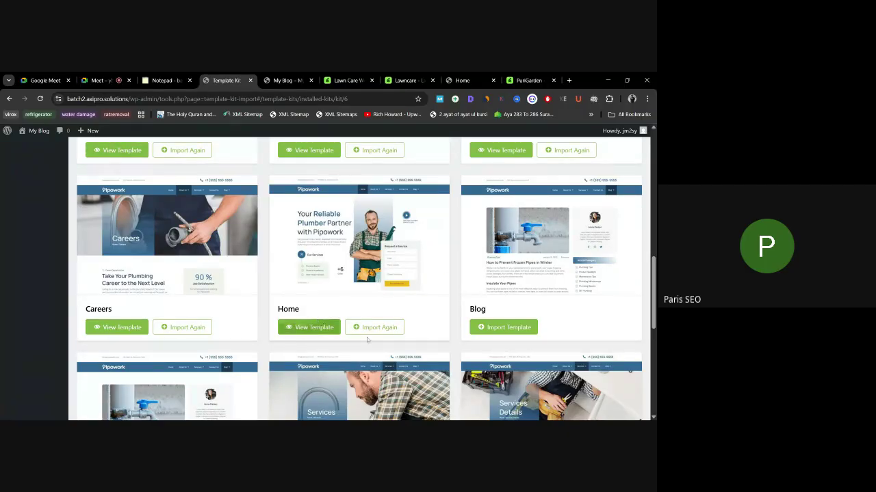
scroll(335, 317, down, 2)
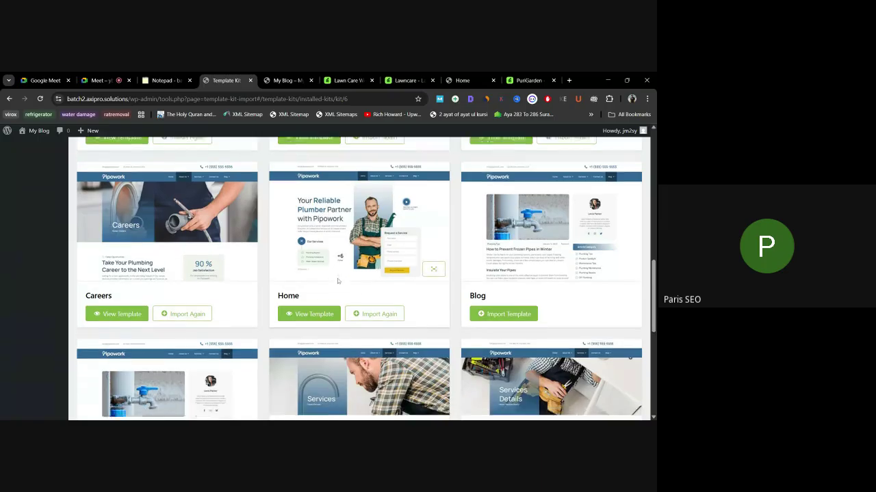
scroll(384, 277, down, 2)
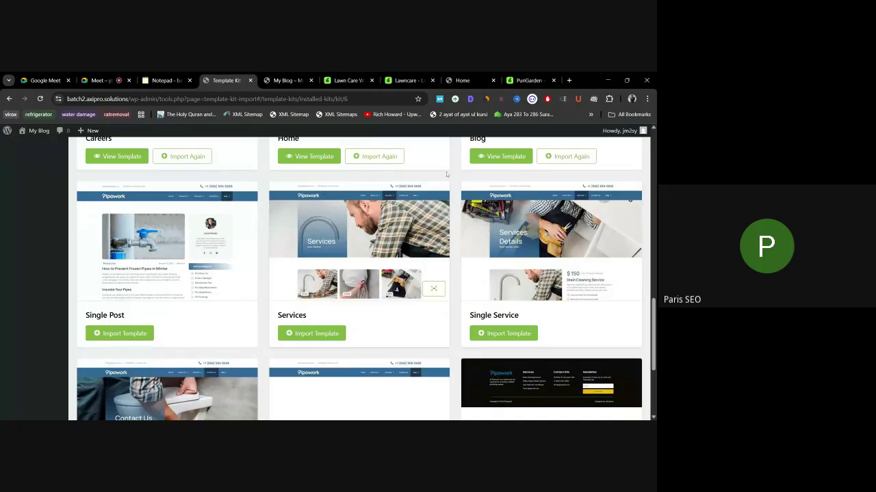
scroll(262, 270, up, 1)
scroll(262, 270, down, 2)
click(117, 291)
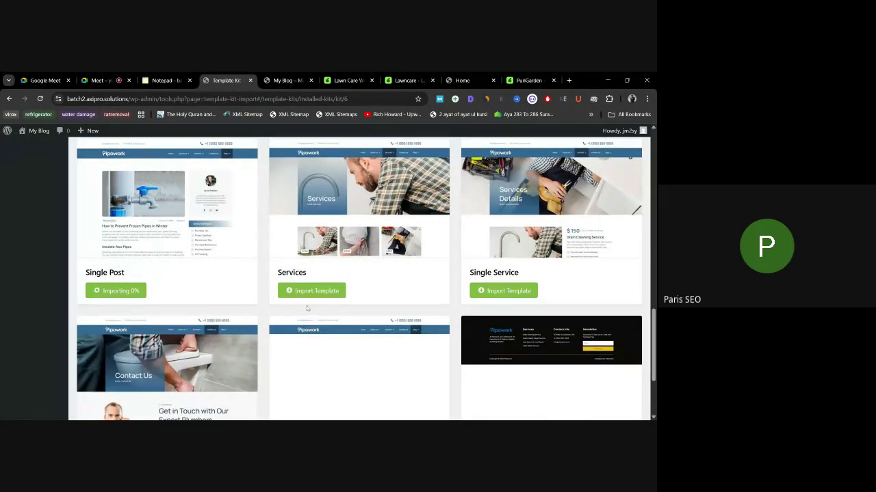
click(285, 291)
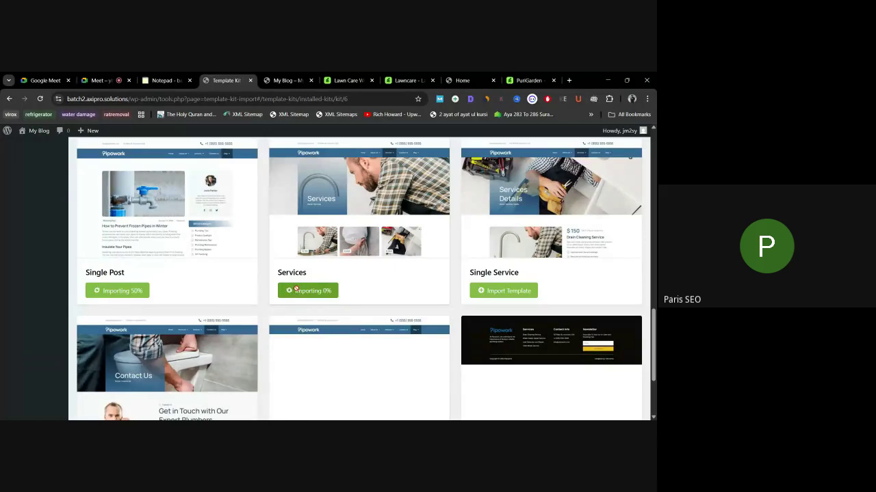
Step: Import the Pipowork kit's Header and Footer templates and return to the start of the template list
scroll(273, 294, down, 3)
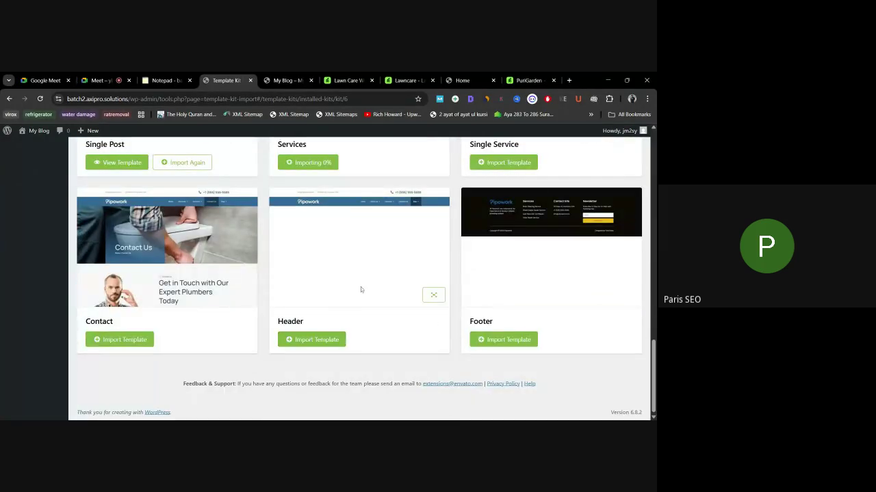
click(321, 340)
click(517, 339)
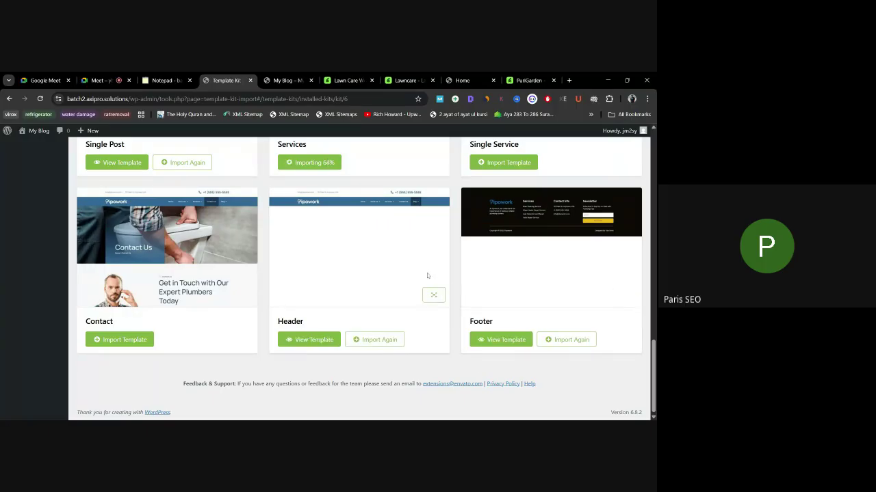
scroll(338, 248, up, 2)
scroll(338, 248, up, 5)
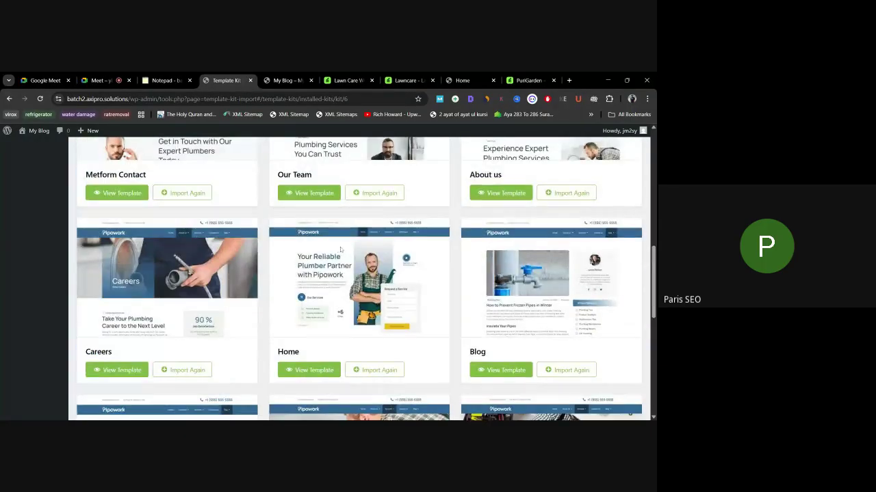
scroll(341, 254, up, 8)
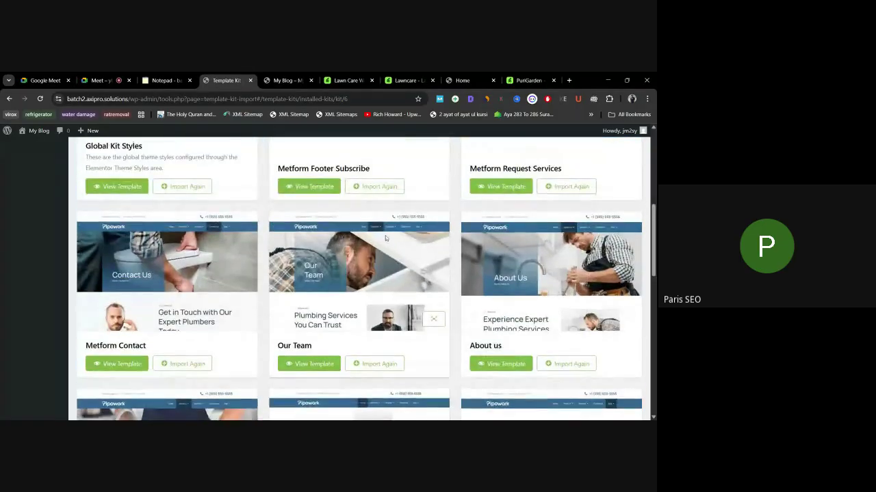
scroll(315, 234, up, 2)
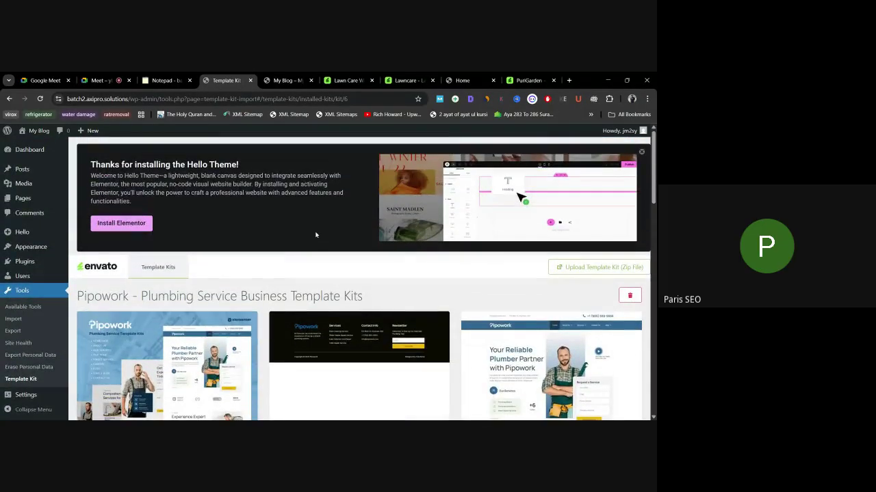
Step: Read the latest in-call messages in Google Meet about reimporting or deleting kit items that cause issues
click(164, 80)
click(101, 80)
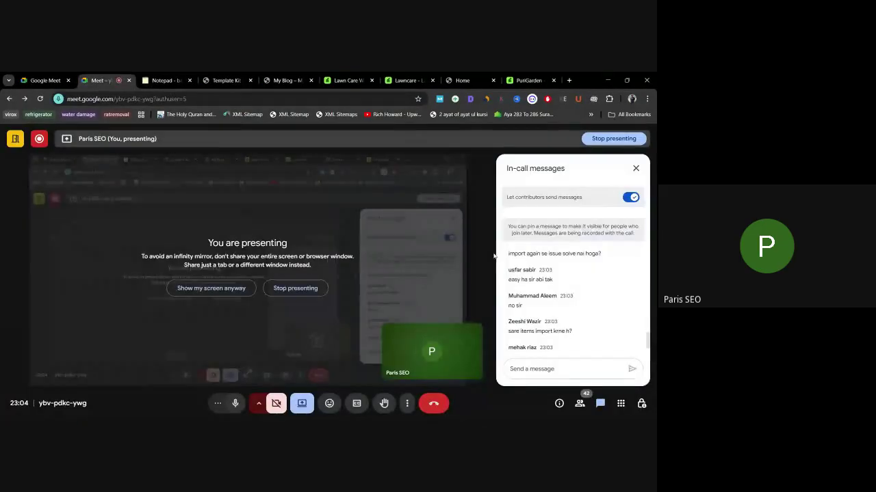
scroll(607, 302, up, 3)
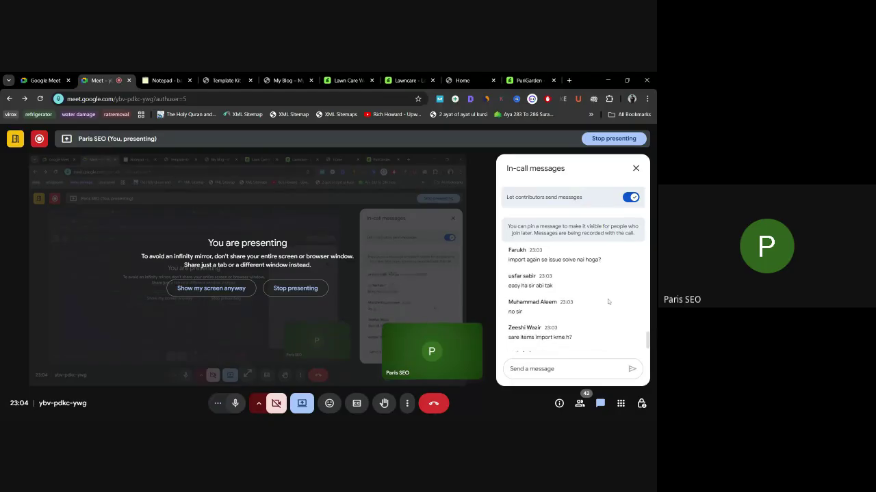
scroll(609, 308, up, 3)
scroll(608, 308, down, 5)
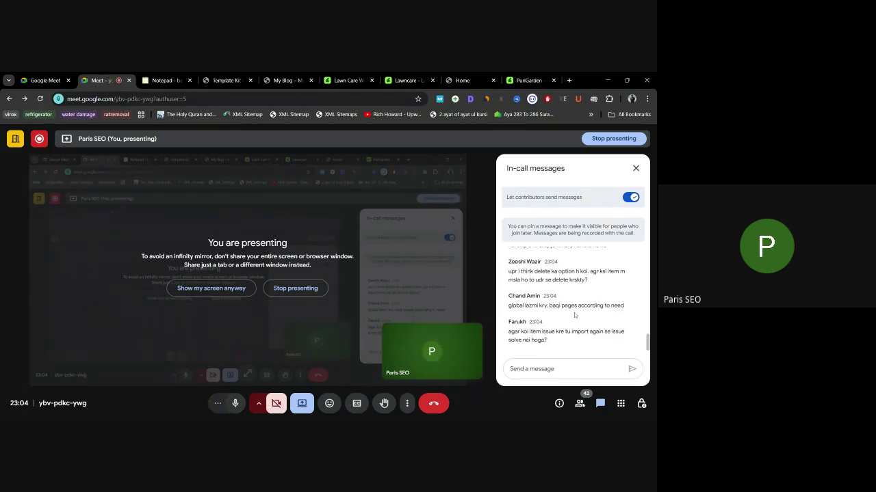
drag(560, 344, 507, 331)
click(508, 331)
Step: Switch back to the WordPress template kit page and examine the import options of the Pipowork kit's first templates
key(ctrl+Tab)
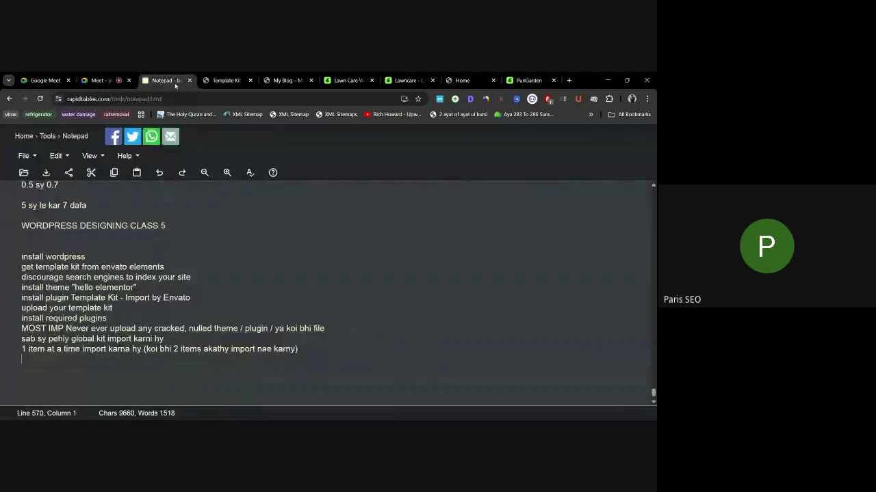
key(ctrl+Tab)
scroll(328, 276, down, 1)
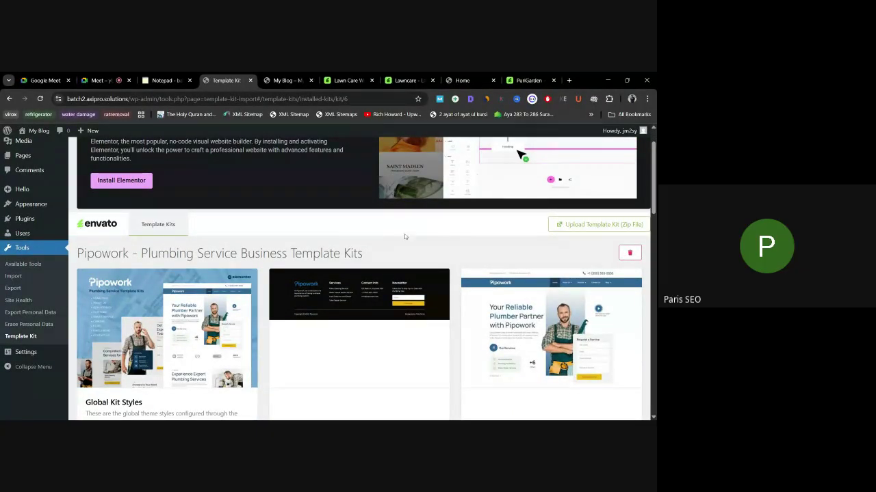
scroll(426, 237, down, 1)
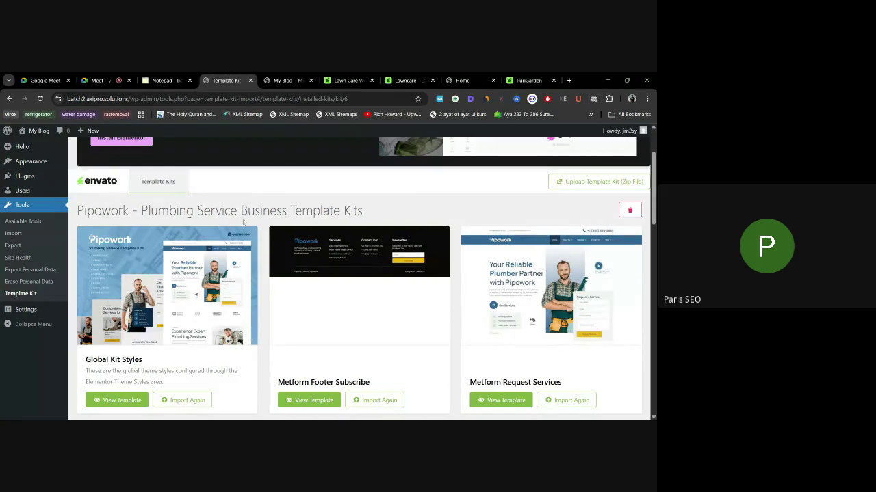
scroll(239, 205, down, 1)
scroll(240, 205, up, 2)
scroll(392, 316, down, 3)
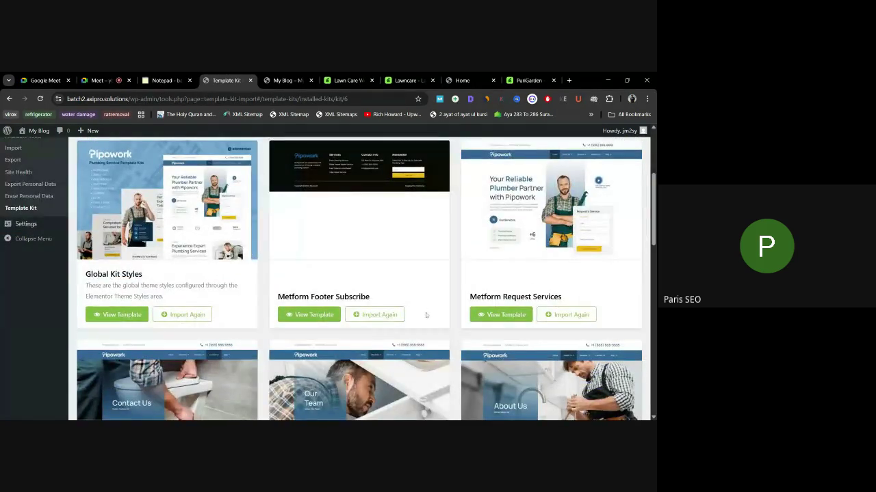
scroll(392, 315, up, 2)
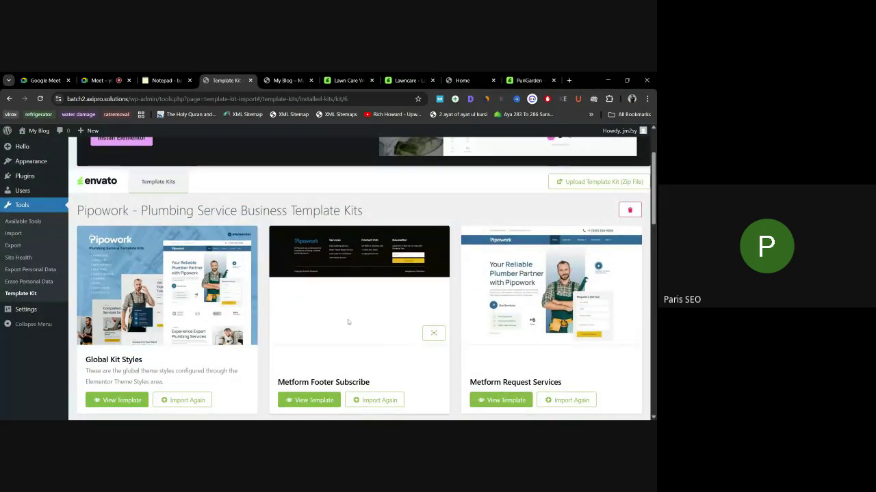
Step: Open the site's list of pages and dismiss the Elementor upgrade banner and the accessibility statement notice
scroll(367, 322, up, 2)
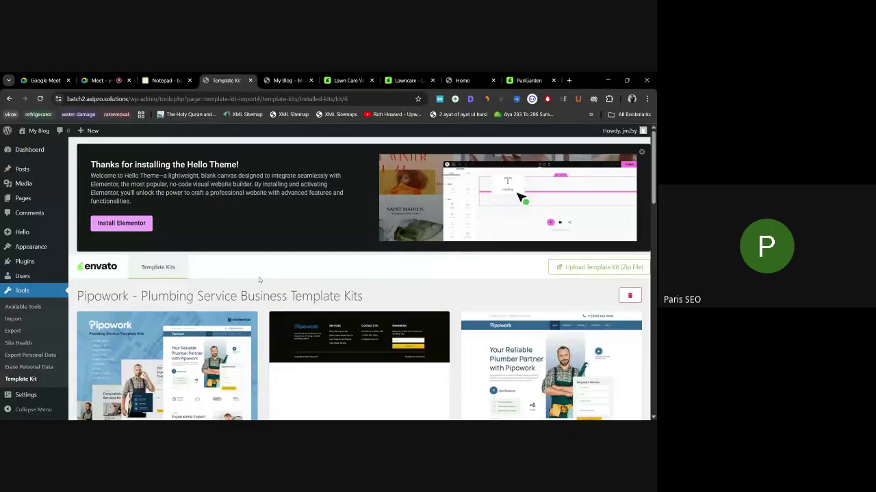
click(27, 203)
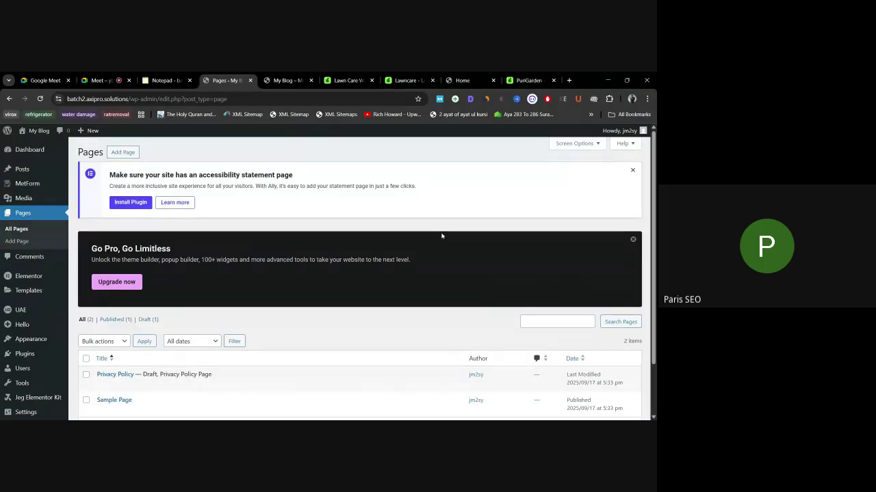
scroll(289, 274, down, 2)
scroll(229, 217, up, 2)
scroll(246, 262, down, 2)
scroll(246, 262, up, 2)
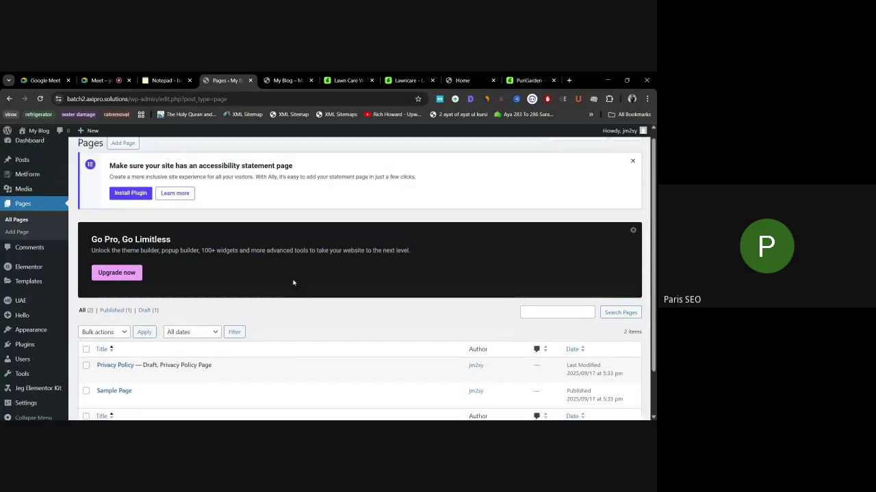
click(23, 213)
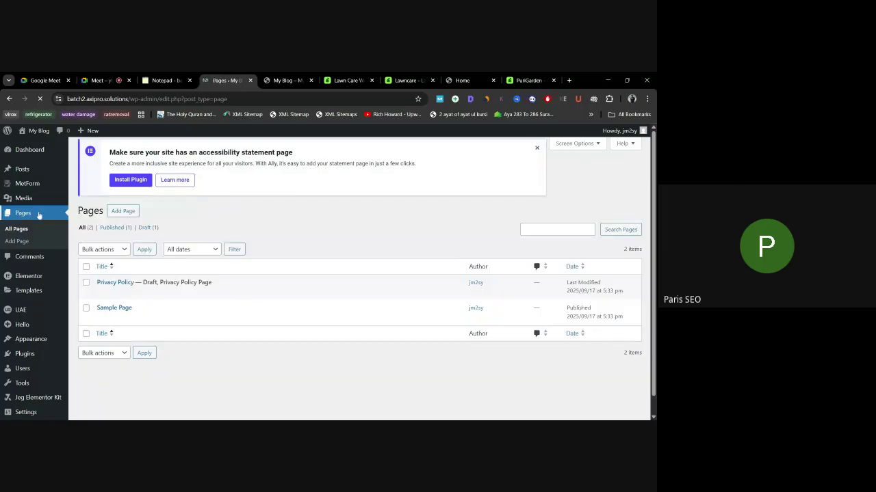
scroll(126, 294, down, 2)
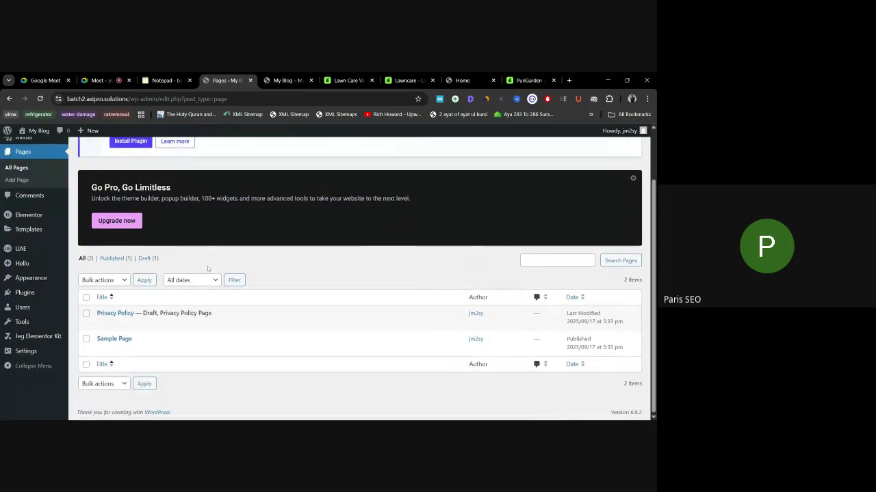
scroll(179, 351, up, 2)
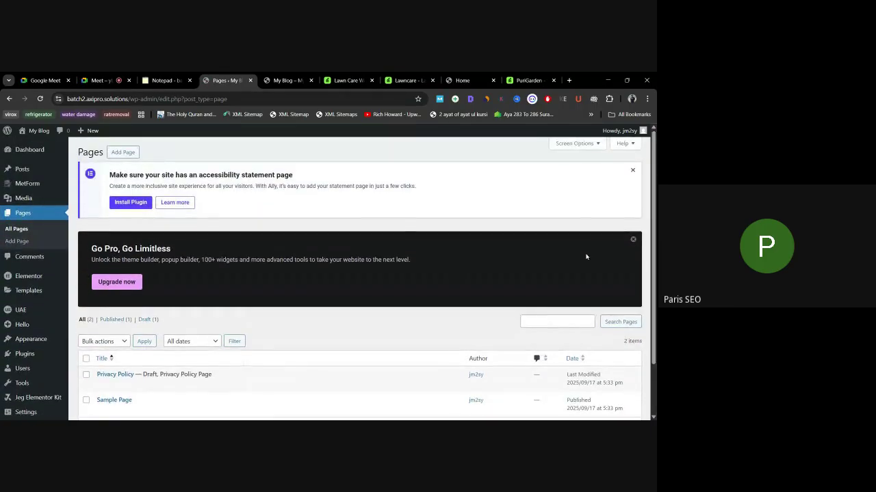
click(630, 240)
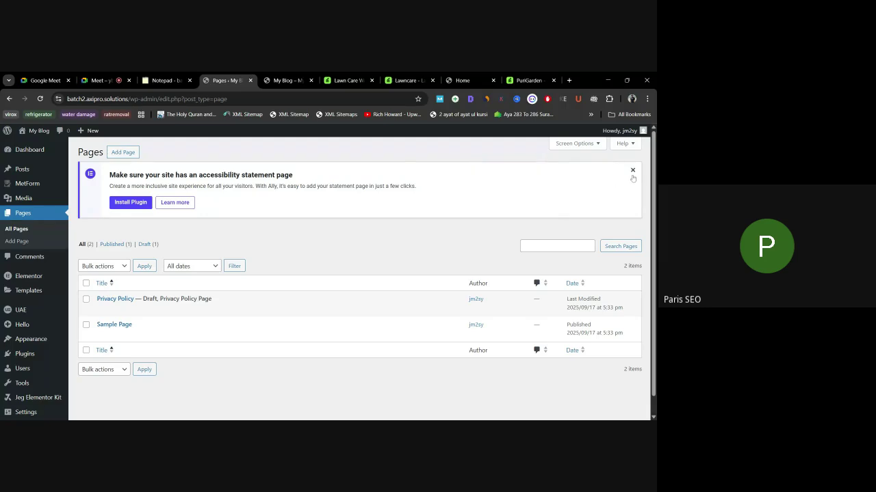
click(632, 174)
Step: Add a new page titled "Homepage" and save it as a draft
click(122, 153)
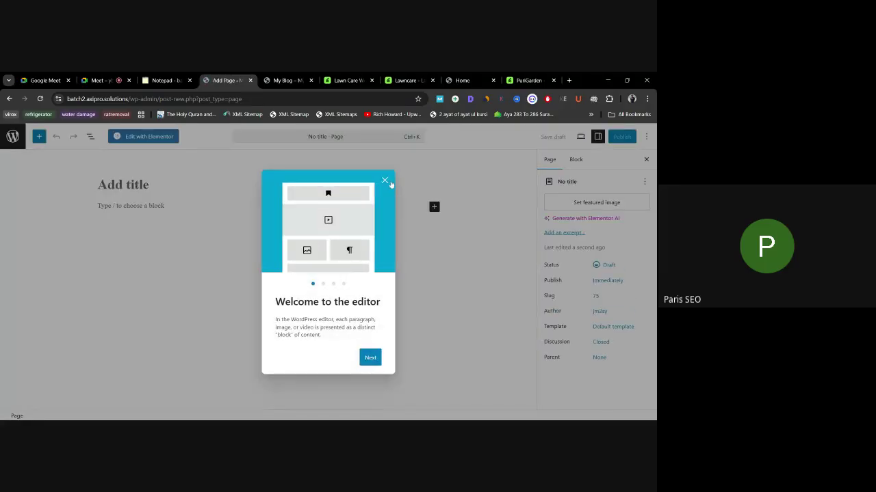
click(385, 181)
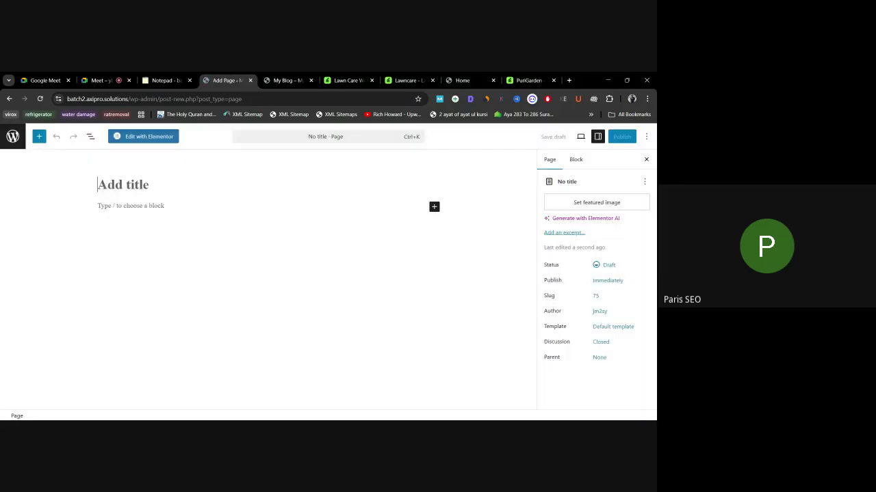
text(Homepage)
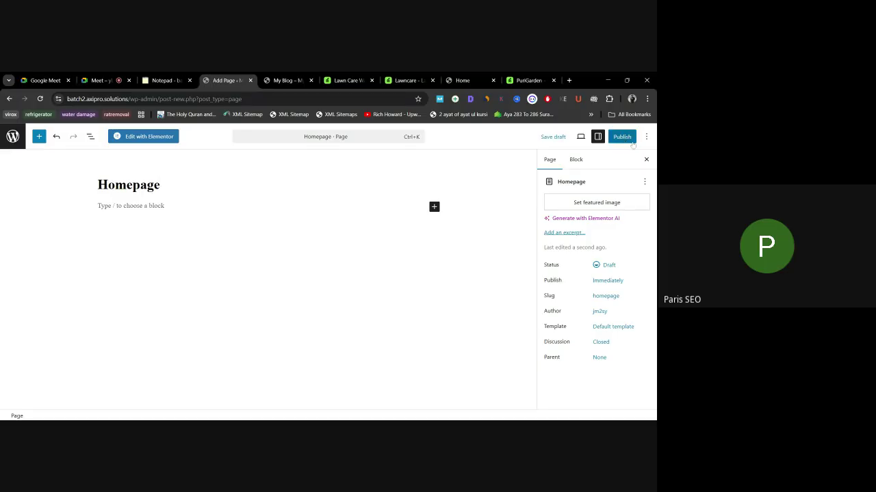
click(558, 137)
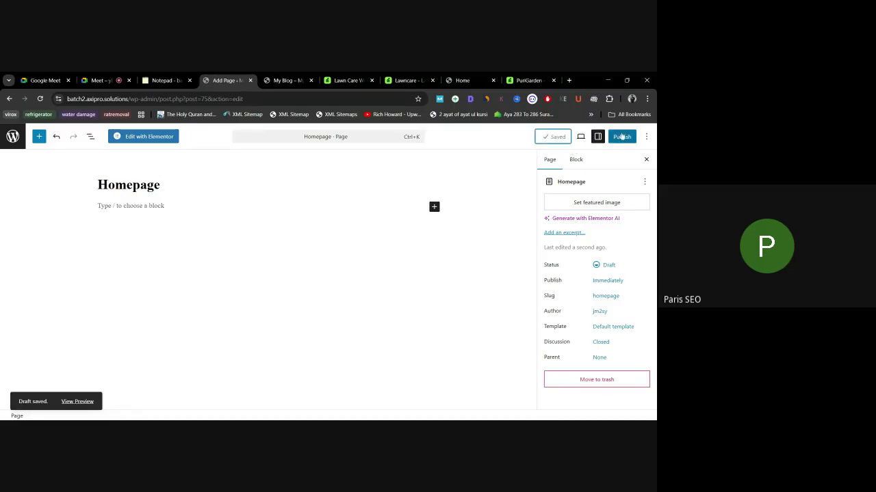
Step: Check the Homepage draft's slug setting and open the page for editing with Elementor
click(600, 299)
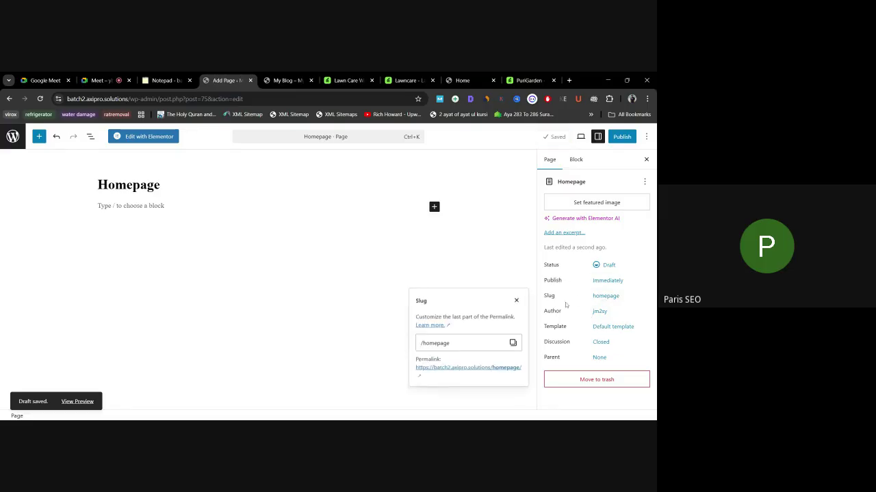
drag(450, 343, 437, 343)
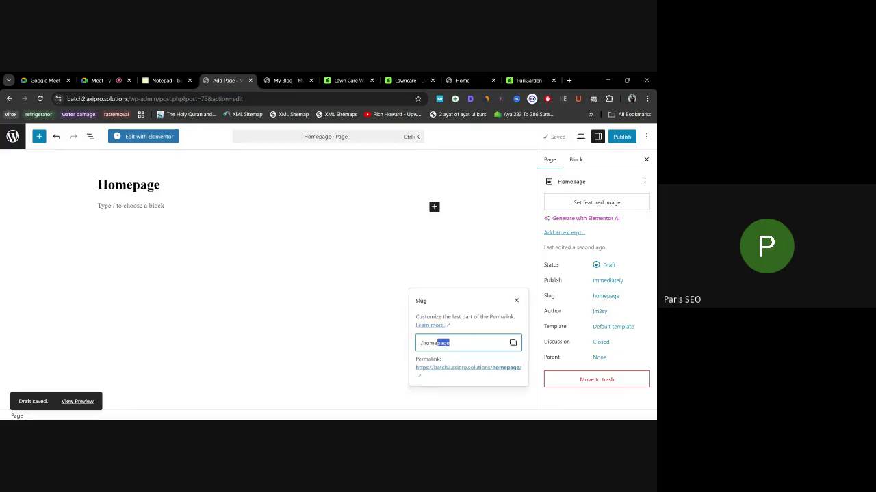
click(517, 301)
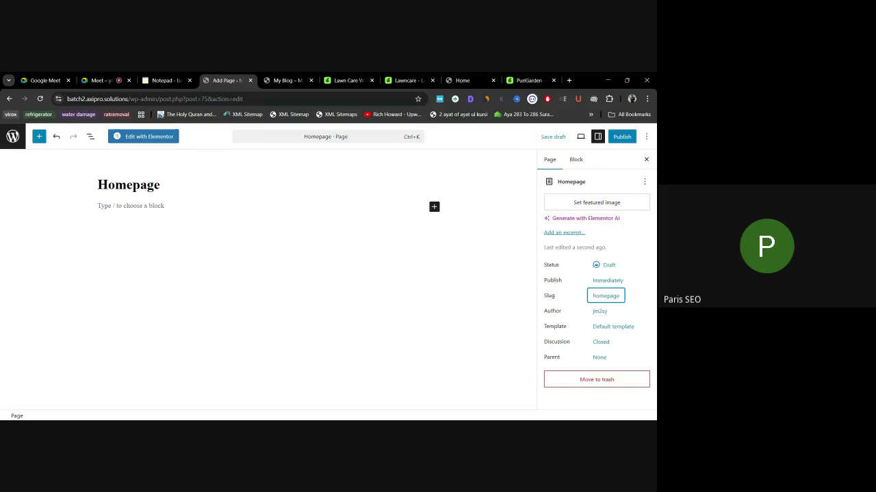
click(149, 137)
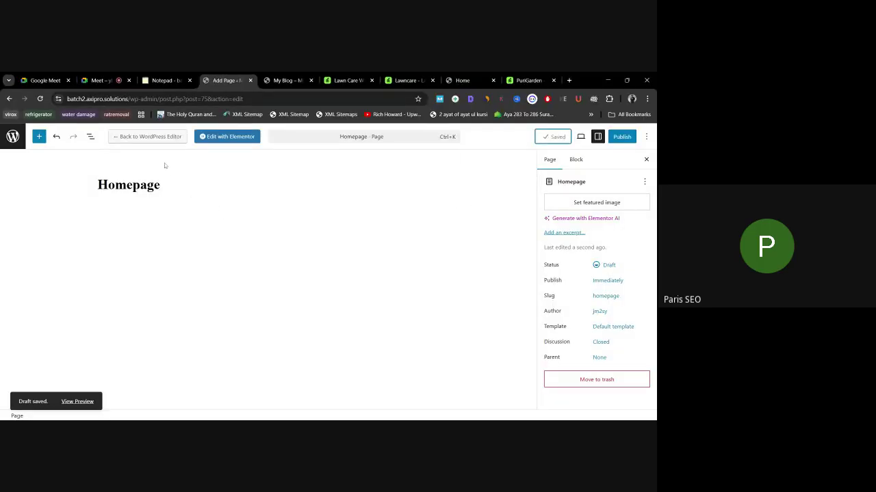
click(227, 136)
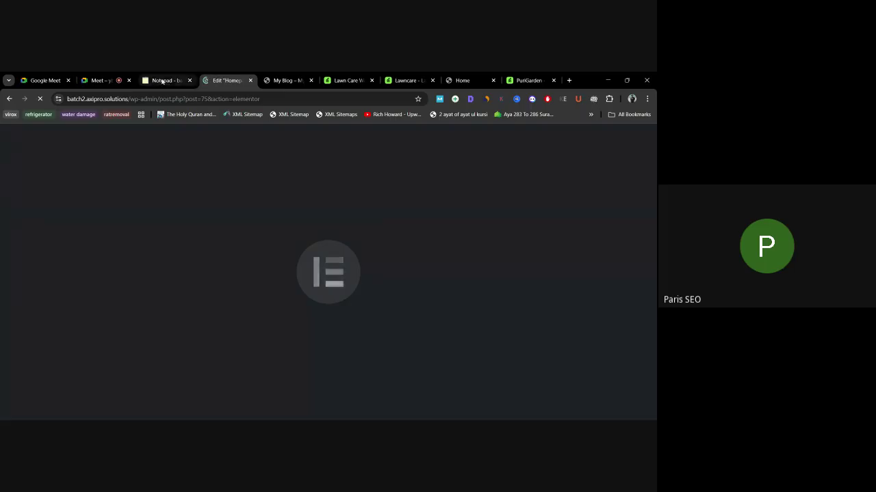
Step: Switch to the online Notepad and add the heading "Now page designing steps" below the template import notes
click(162, 81)
text(Go t)
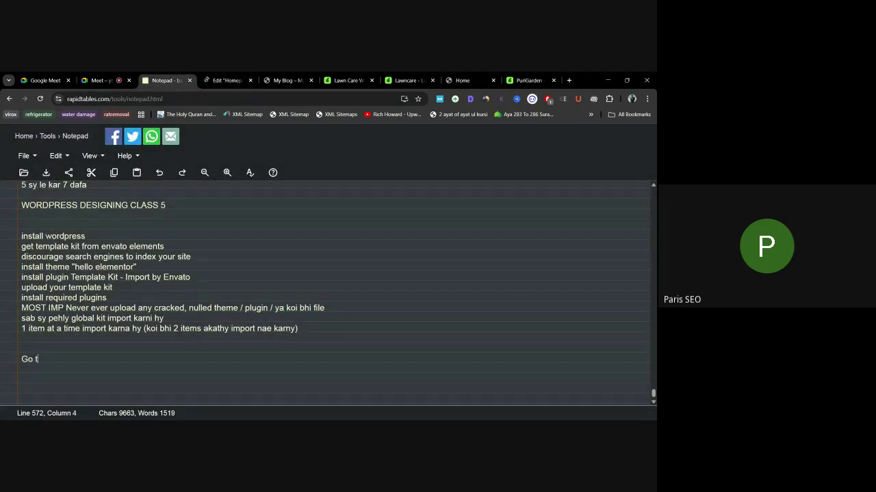
key(BackSpace)
key(BackSpace)
key(BackSpace)
text(Now page de)
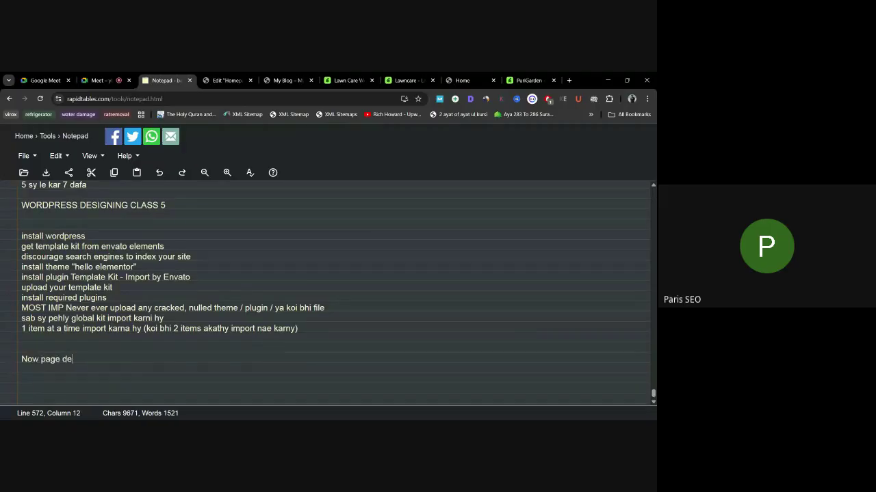
text(signing steps)
key(Return)
key(Return)
Step: Add the note lines "go to pages" and "add new" under the page designing heading, leaving blank space below
text(go to pages)
key(Return)
text(add new)
scroll(335, 294, down, 1)
key(Return)
key(Return)
key(Return)
key(Return)
key(Return)
key(Return)
key(Return)
key(Return)
key(Return)
key(Return)
key(Return)
key(Return)
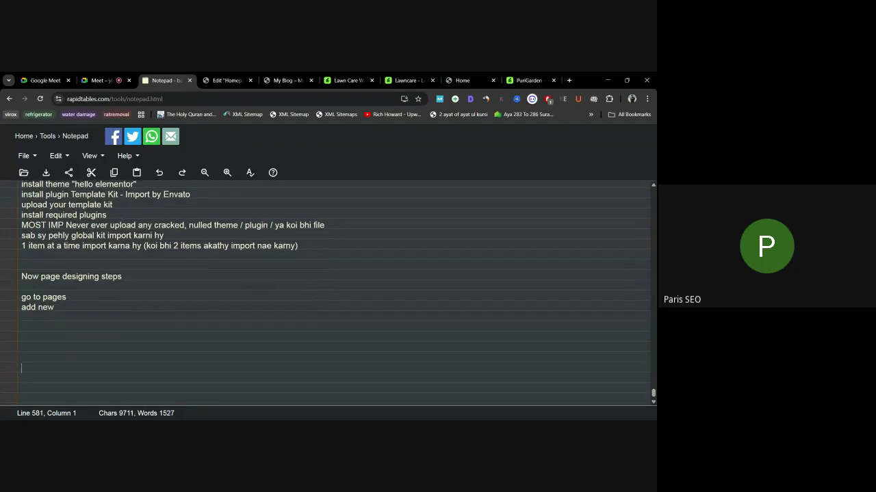
key(Return)
key(Return)
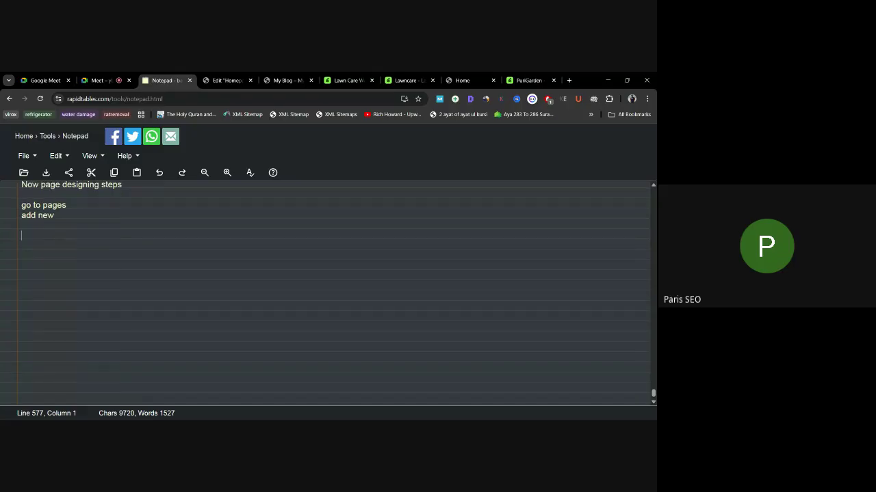
Step: Add the note "Start with homepage, write its name, click save draft and click edit with elementor"
text(ith homepage)
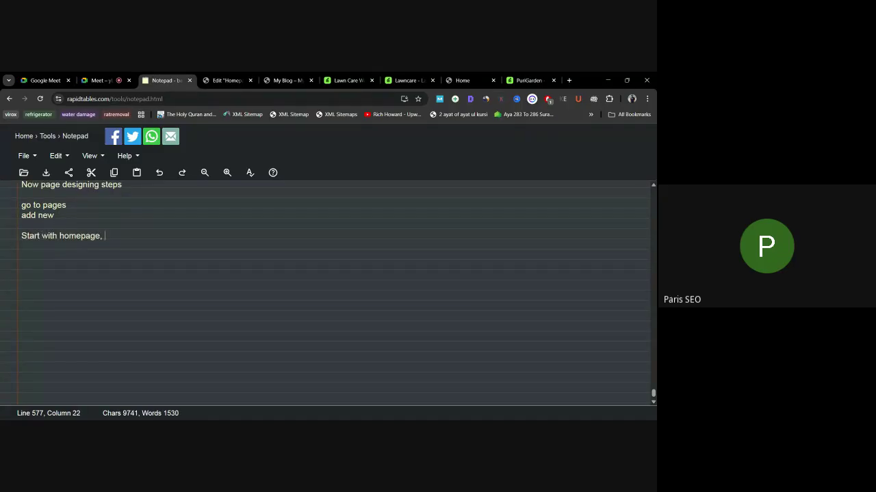
text(, write its name, cllick)
key(BackSpace)
key(BackSpace)
text(ick)
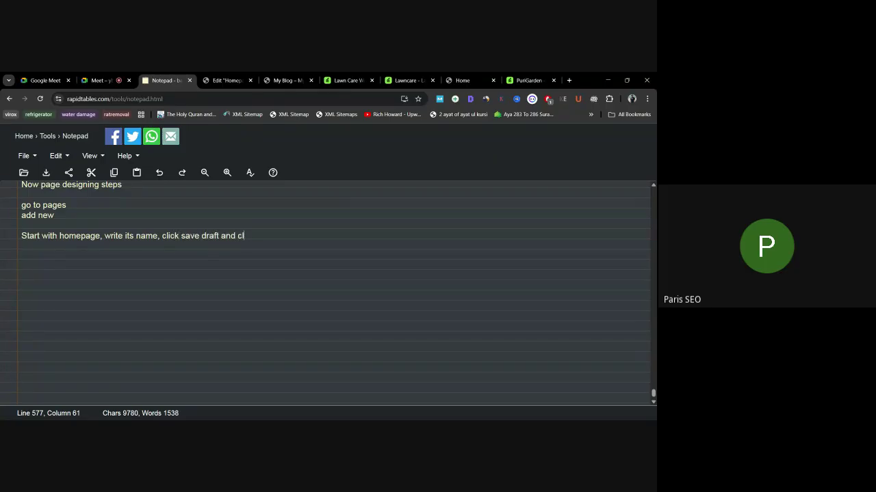
text(itt w)
key(BackSpace)
key(BackSpace)
key(BackSpace)
key(BackSpace)
key(BackSpace)
text(with elementor)
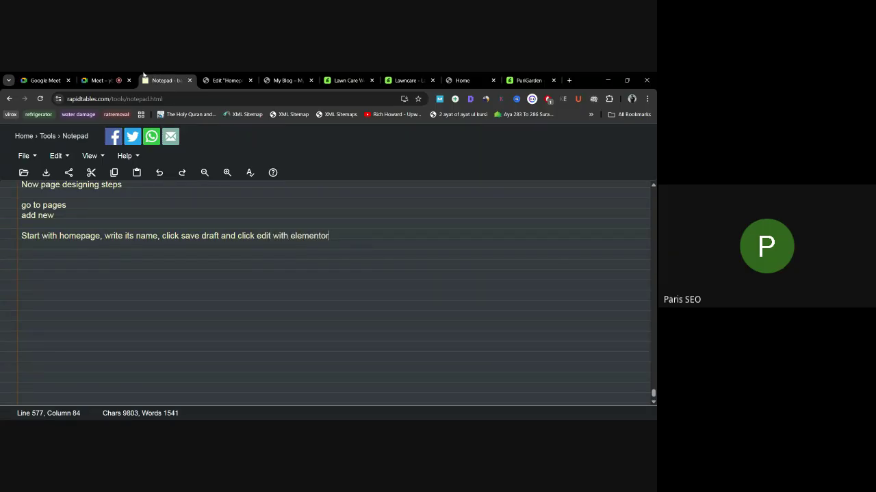
Step: Switch to Google Meet and read the newest in-call message about discouraging search engines and indexing
click(229, 80)
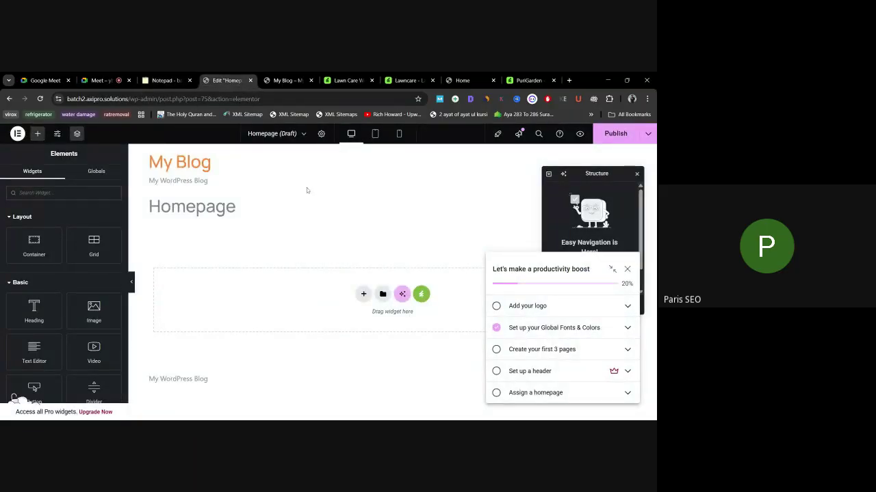
click(107, 81)
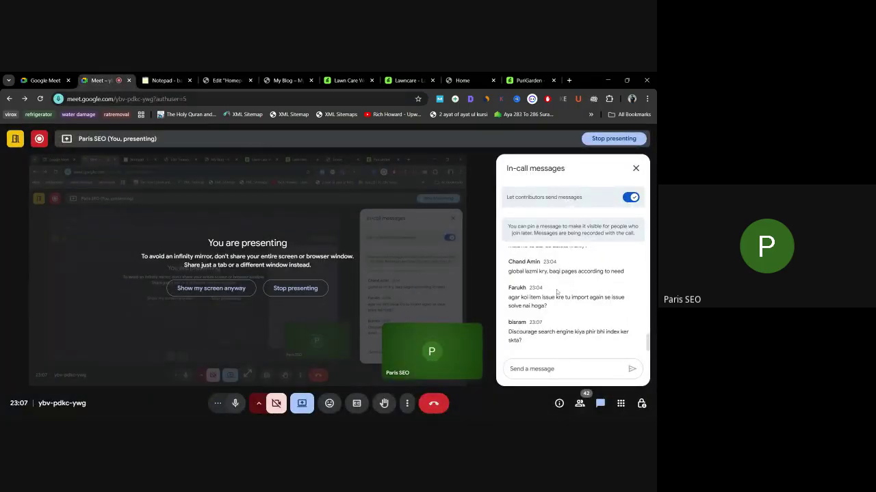
drag(528, 341, 508, 331)
click(529, 331)
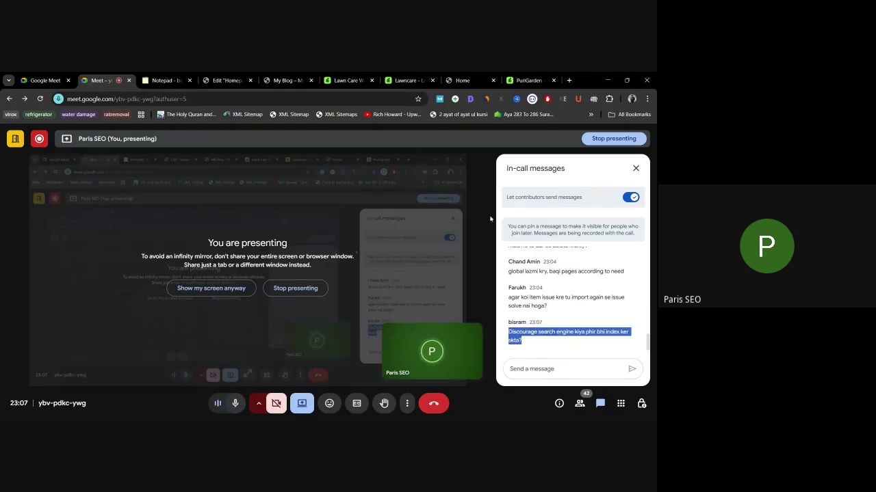
Step: Return to the Homepage draft in Elementor and close the Structure panel, the productivity checklist and the launchpad tip
click(164, 80)
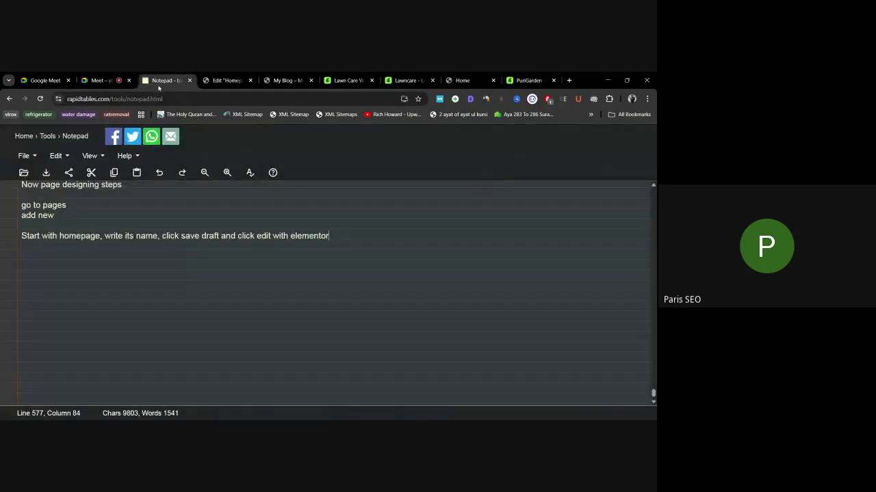
click(226, 80)
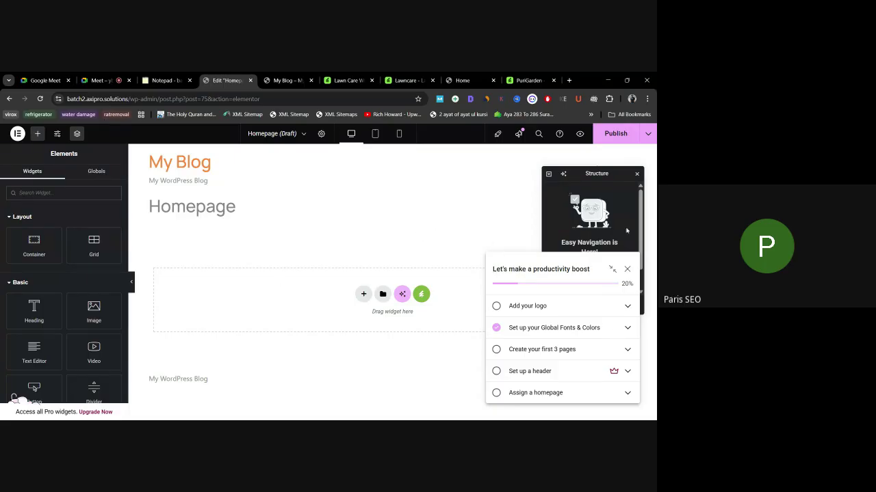
click(636, 175)
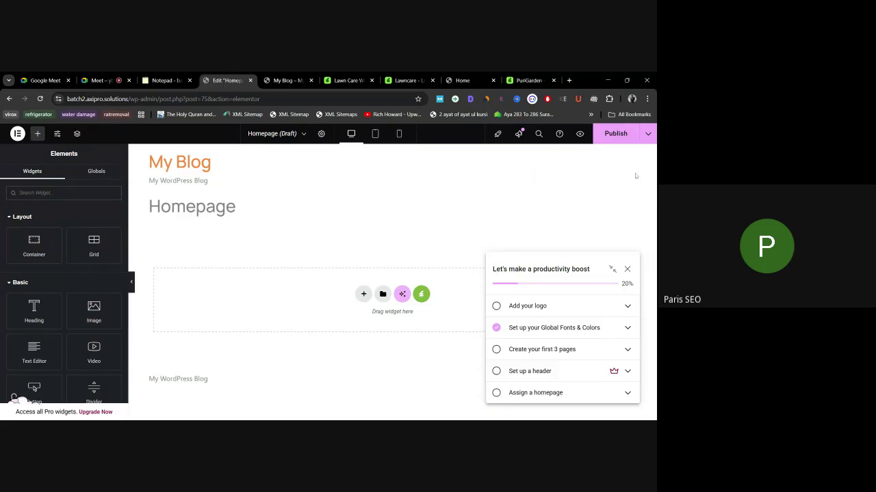
click(627, 269)
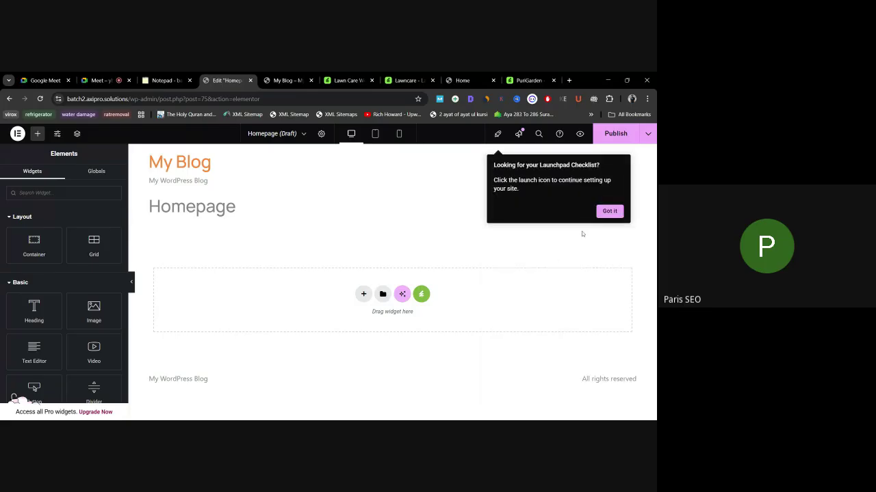
click(609, 209)
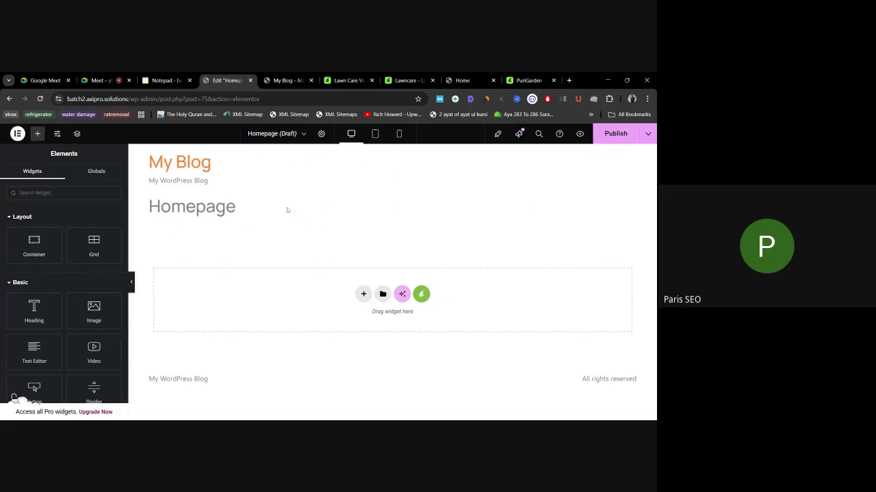
Step: Open the Homepage's page settings and try the Hide Title option, switching it on and back off
click(320, 134)
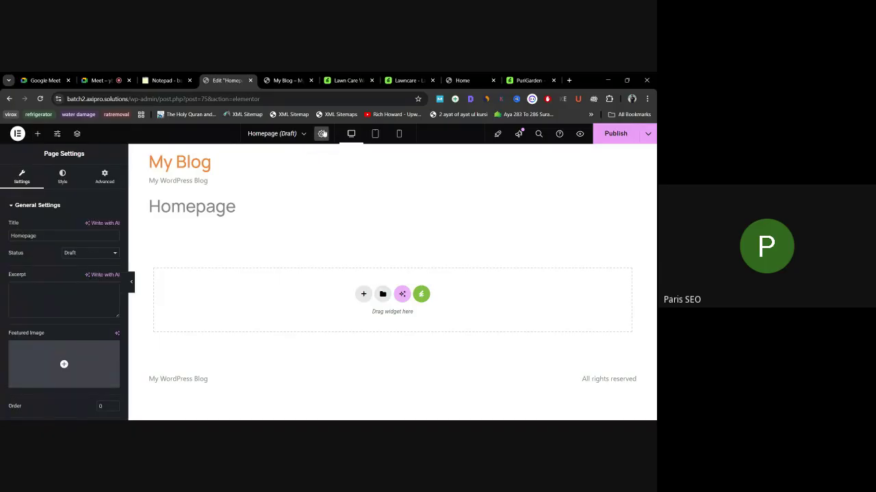
scroll(64, 287, down, 2)
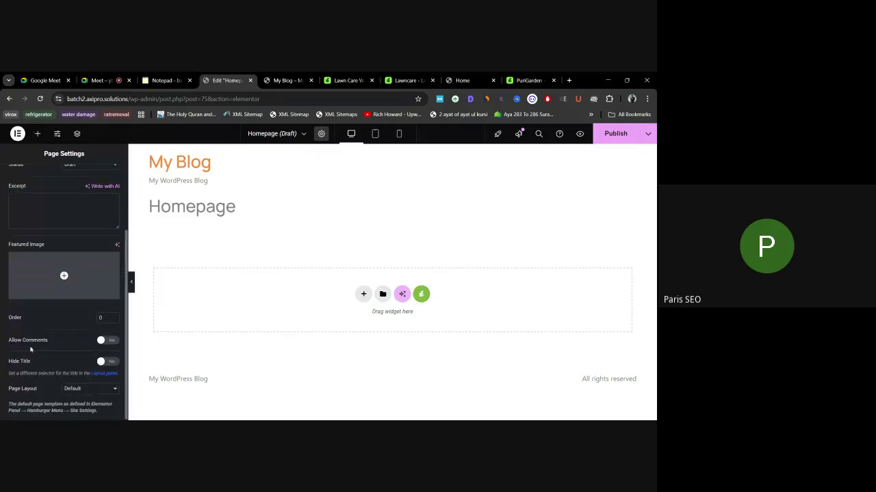
click(106, 362)
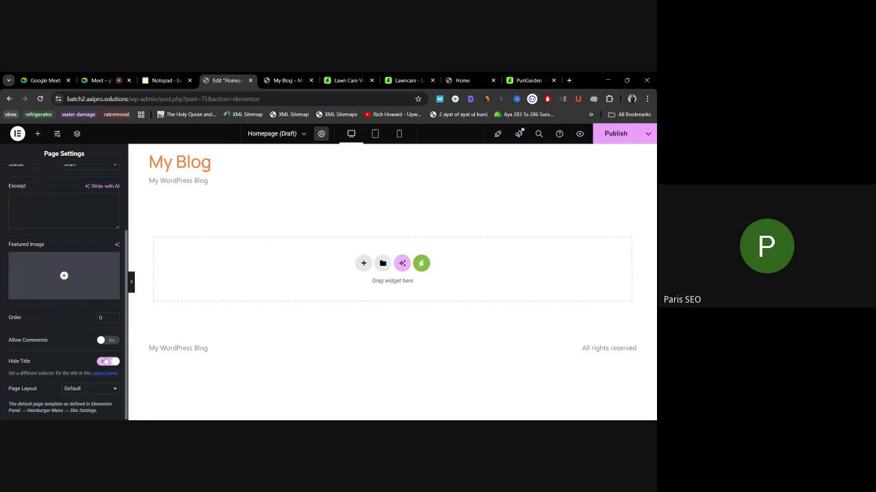
click(109, 362)
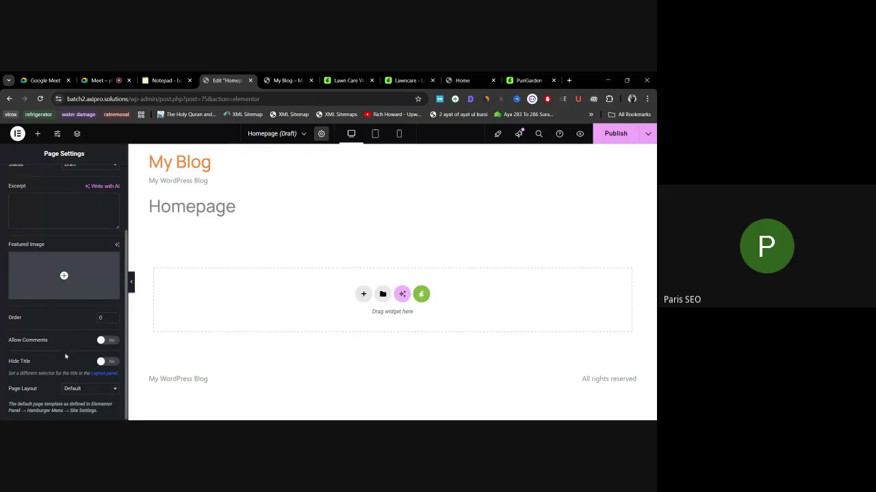
Step: Hide the Homepage's title and insert the Home page template from the site templates in the Elementor library
click(102, 362)
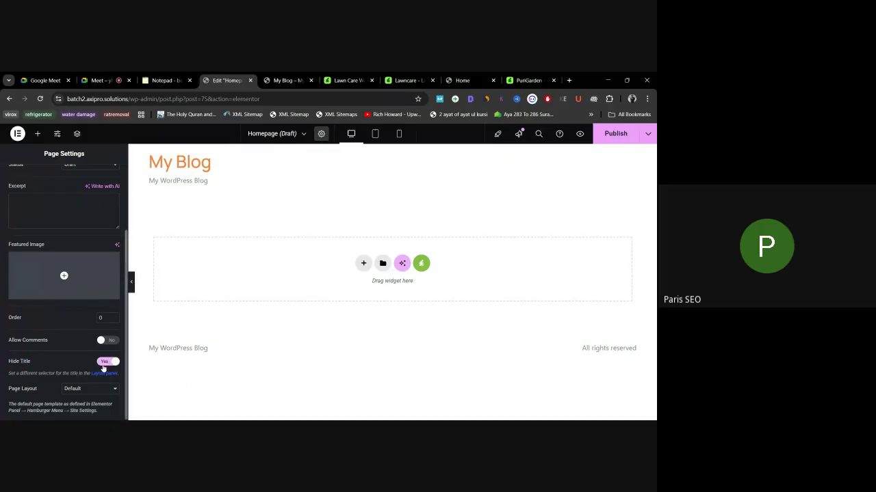
click(382, 264)
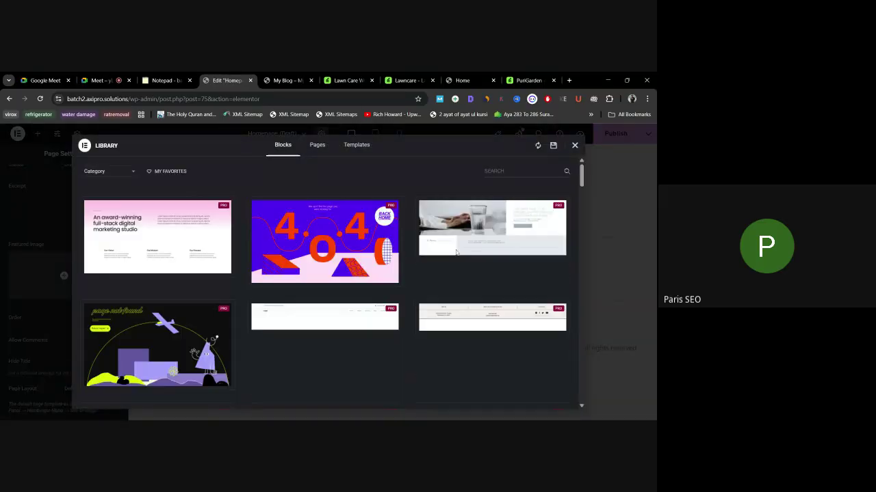
click(353, 147)
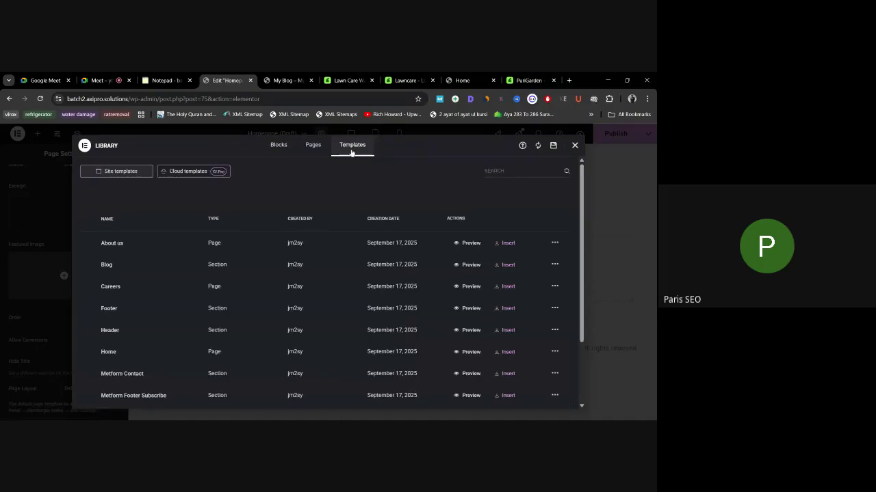
scroll(184, 240, down, 1)
scroll(183, 240, down, 2)
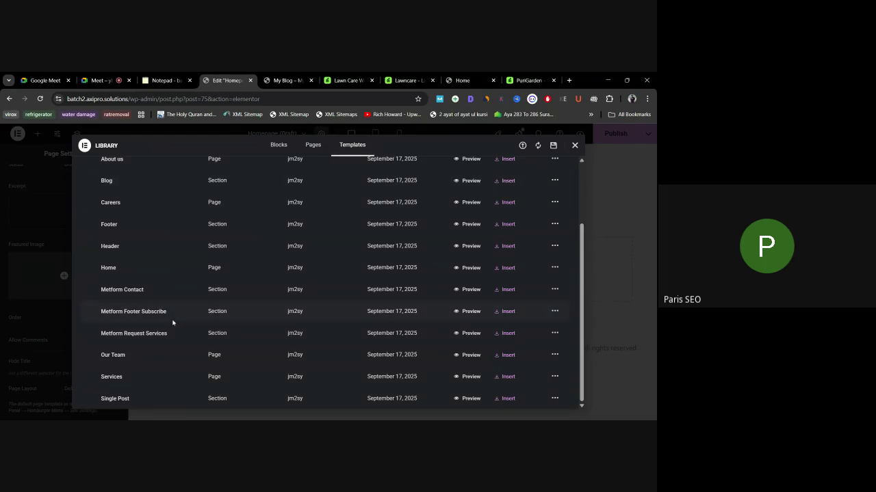
scroll(177, 342, up, 3)
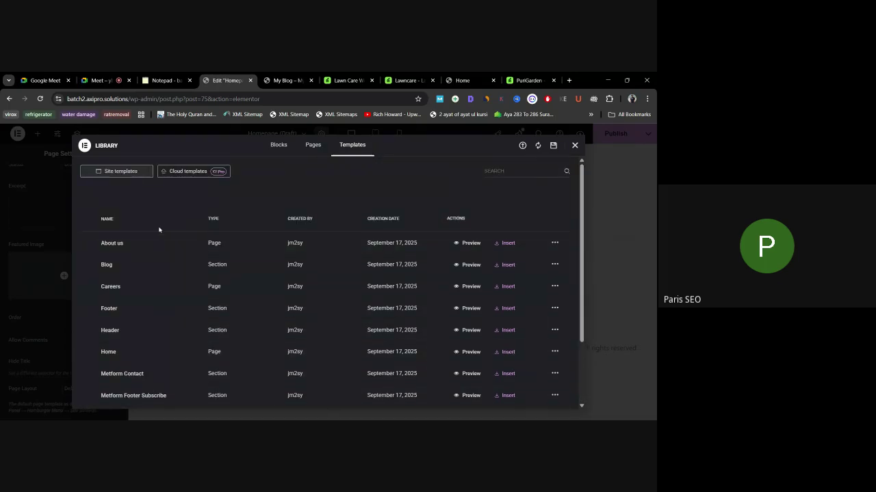
scroll(159, 231, down, 1)
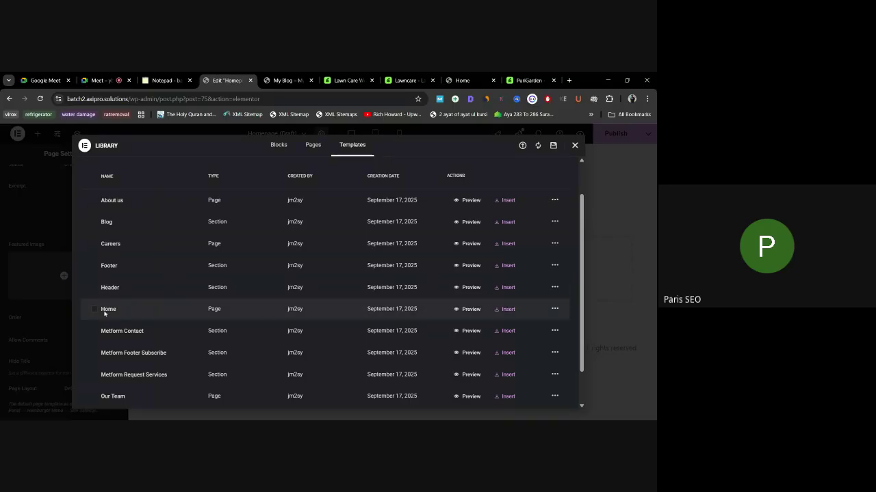
click(504, 311)
click(504, 312)
click(403, 297)
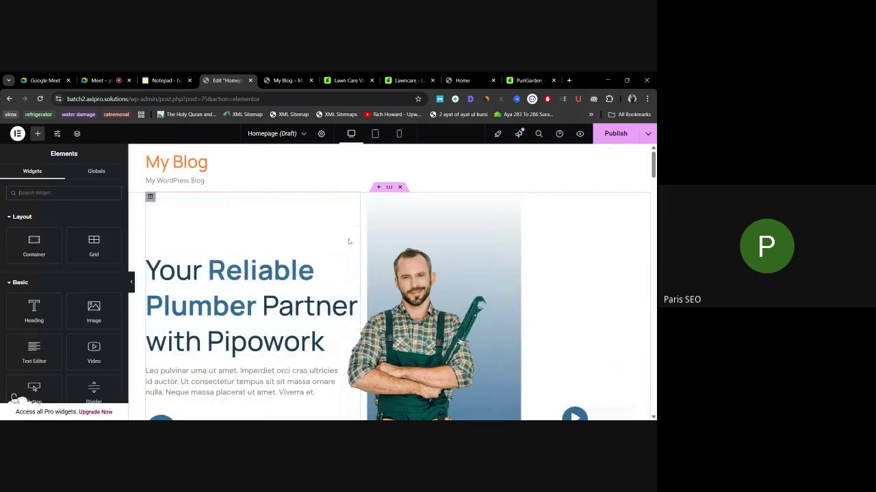
Step: Look over the inserted Home layout and save the Homepage as a draft
scroll(318, 264, down, 10)
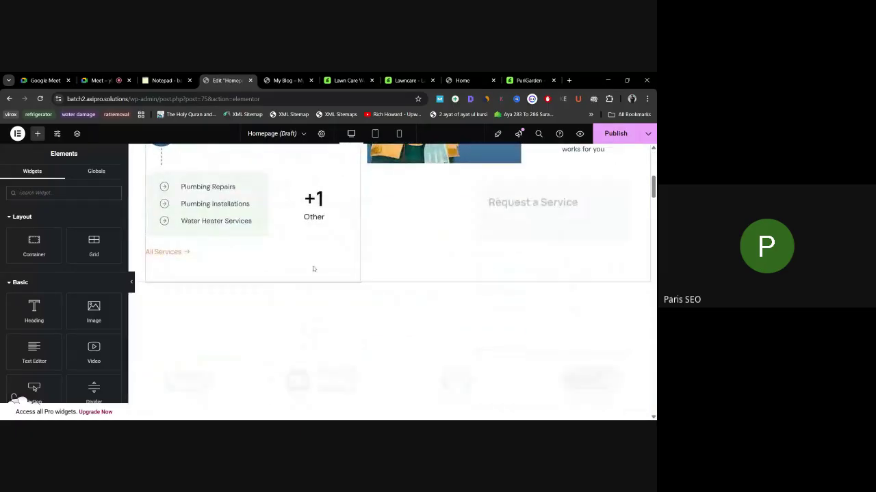
scroll(313, 269, down, 4)
scroll(410, 267, up, 4)
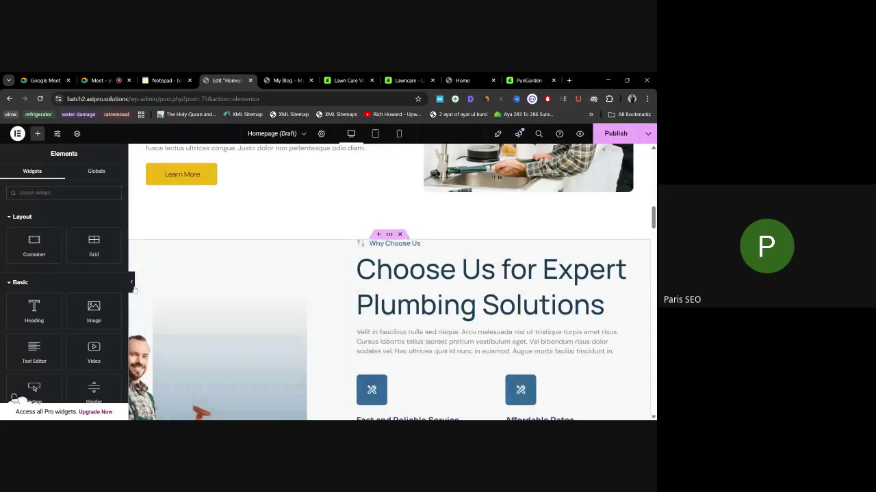
scroll(455, 267, up, 5)
click(648, 134)
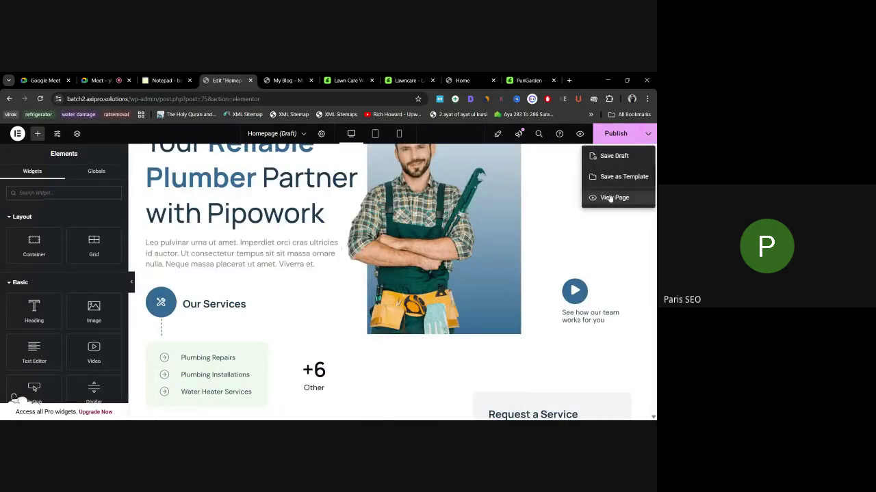
click(615, 155)
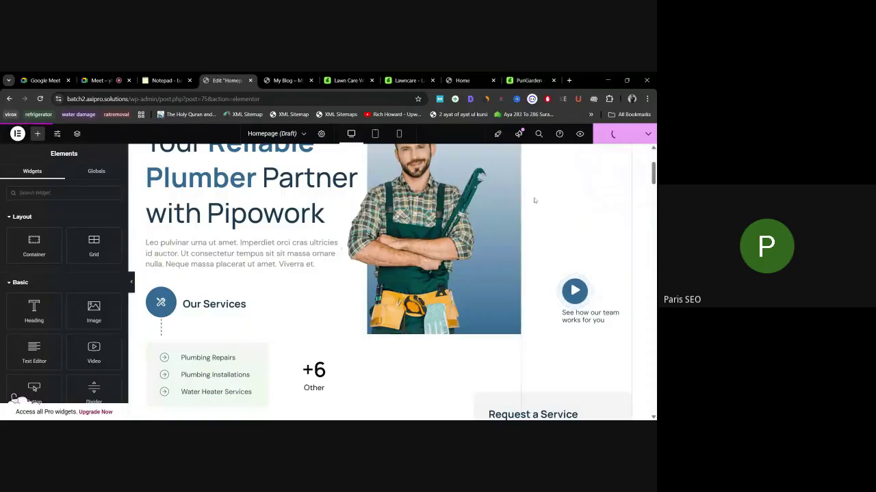
Step: Preview the Homepage in its own tab and examine its sections from the hero down to the contact section
click(580, 134)
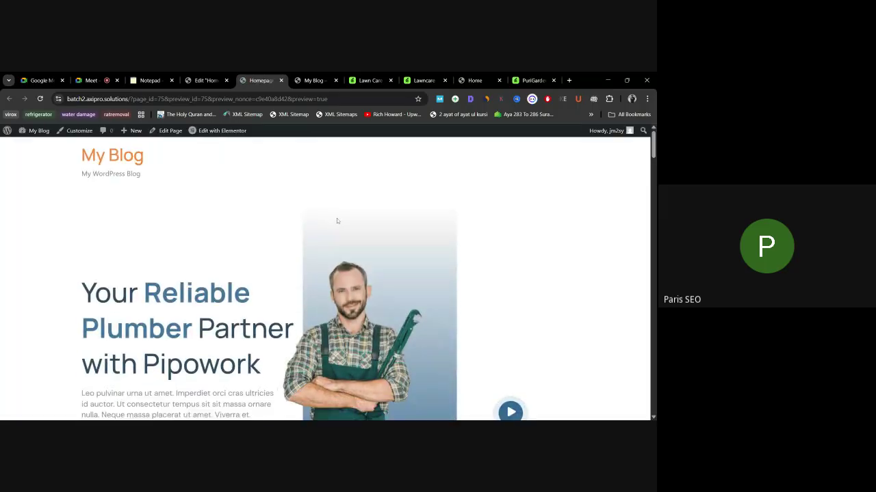
scroll(393, 271, down, 1)
scroll(392, 271, down, 8)
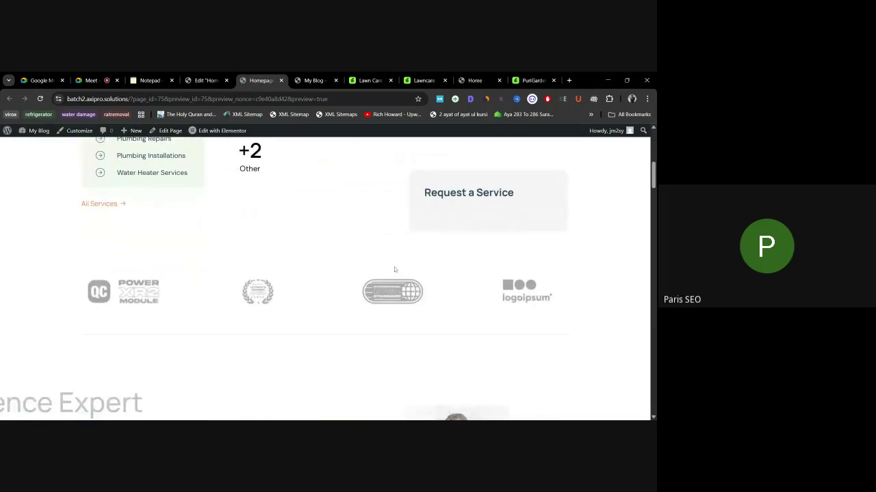
scroll(368, 245, down, 10)
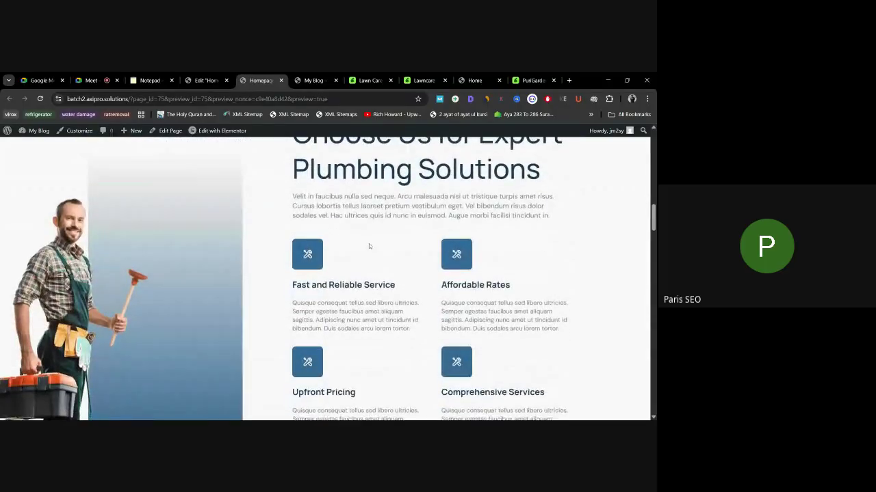
scroll(371, 244, down, 10)
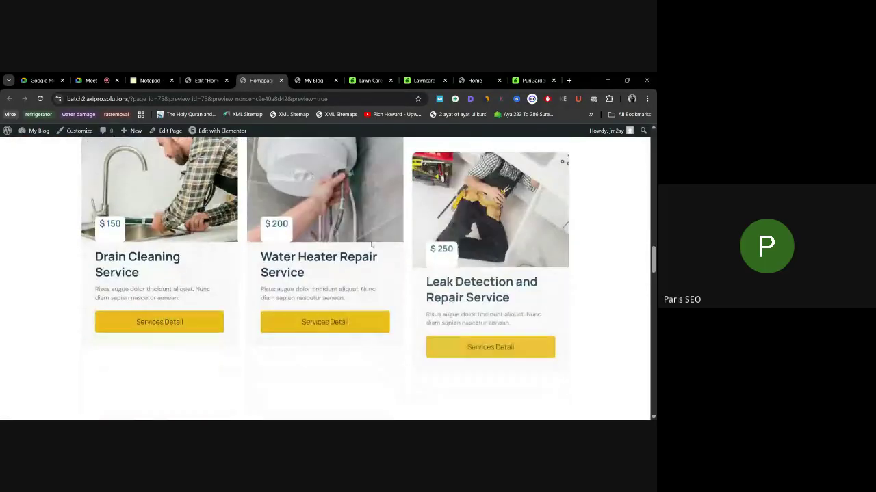
scroll(371, 245, down, 10)
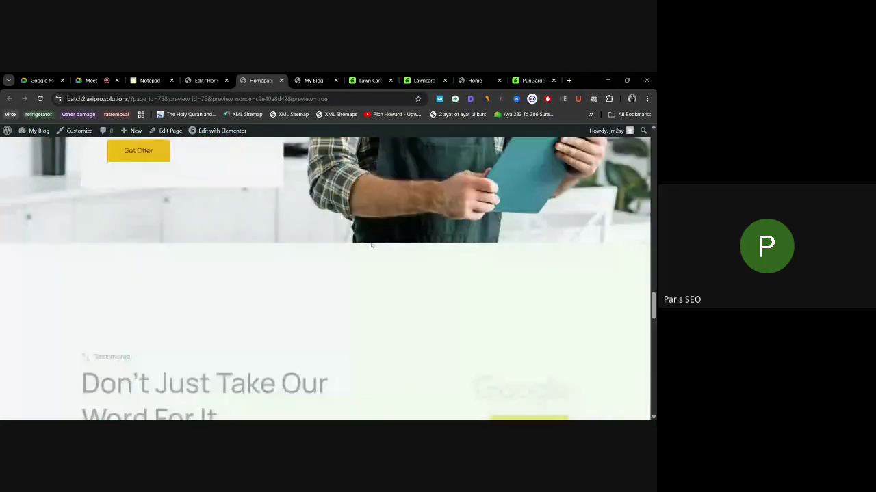
scroll(371, 245, down, 10)
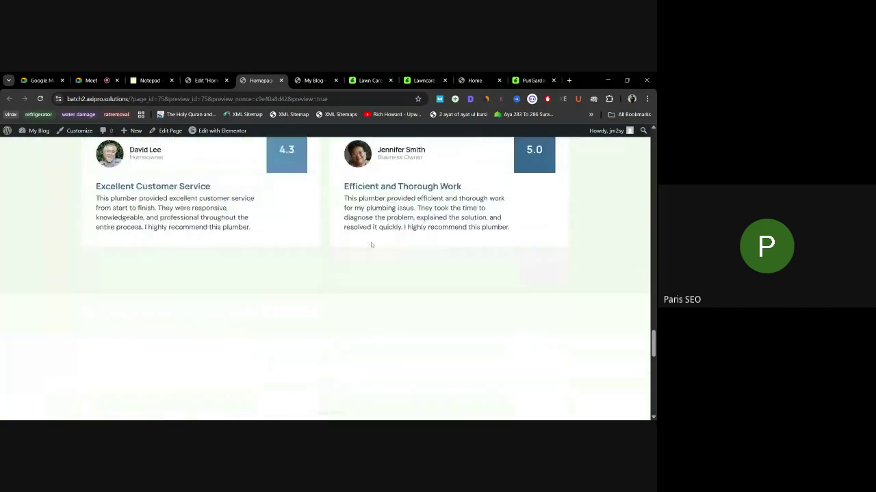
scroll(371, 245, down, 8)
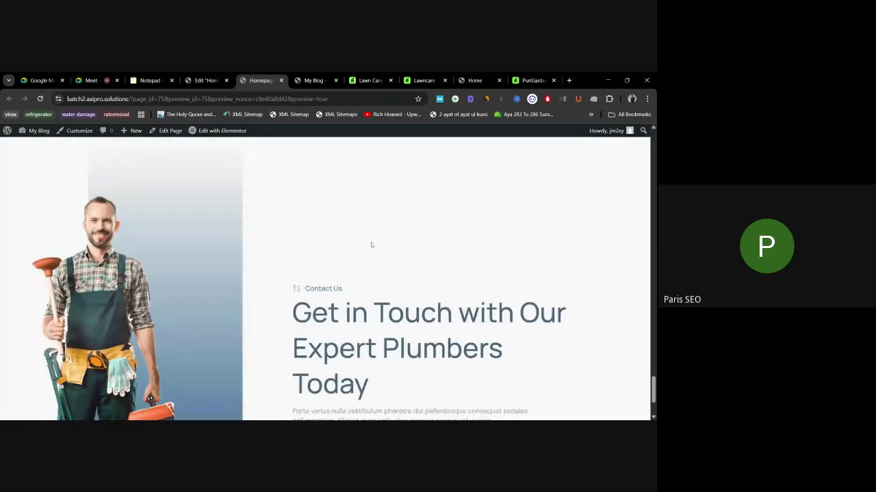
Step: Switch to Google Meet and read the in-call question about creating parent and child pages such as home.com/services/remodeling
click(147, 80)
click(89, 80)
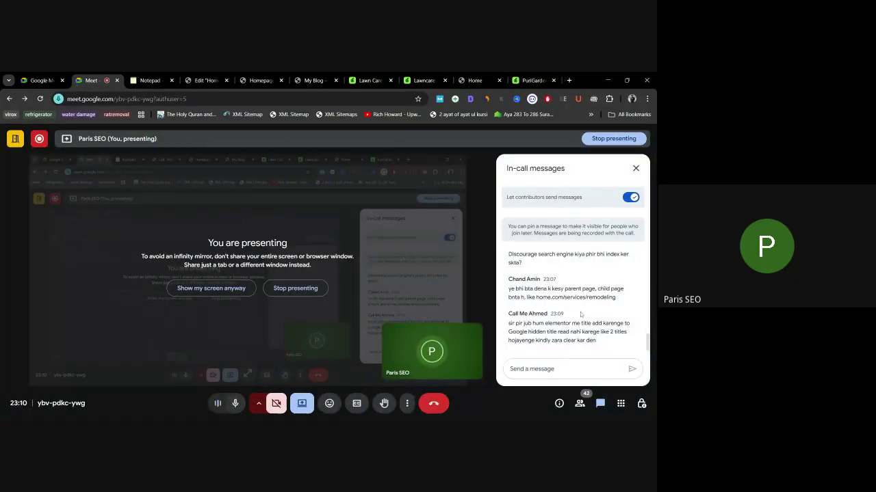
scroll(581, 315, up, 1)
scroll(581, 313, up, 1)
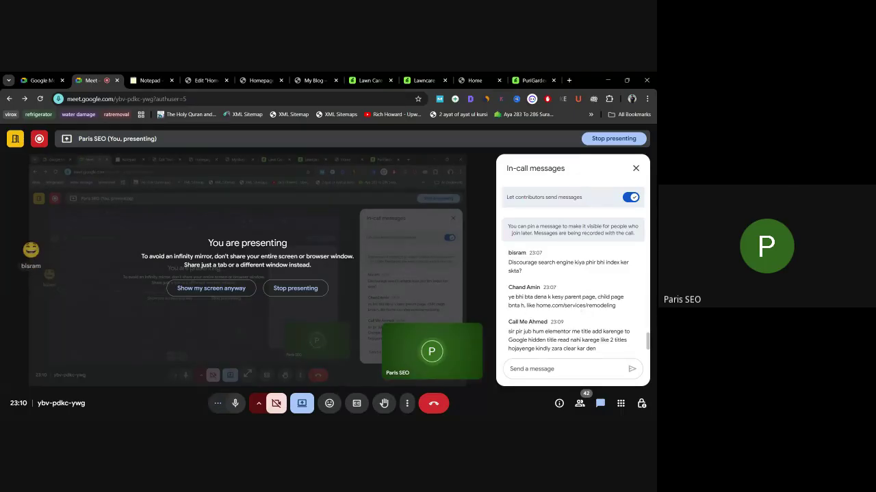
drag(619, 312, 509, 295)
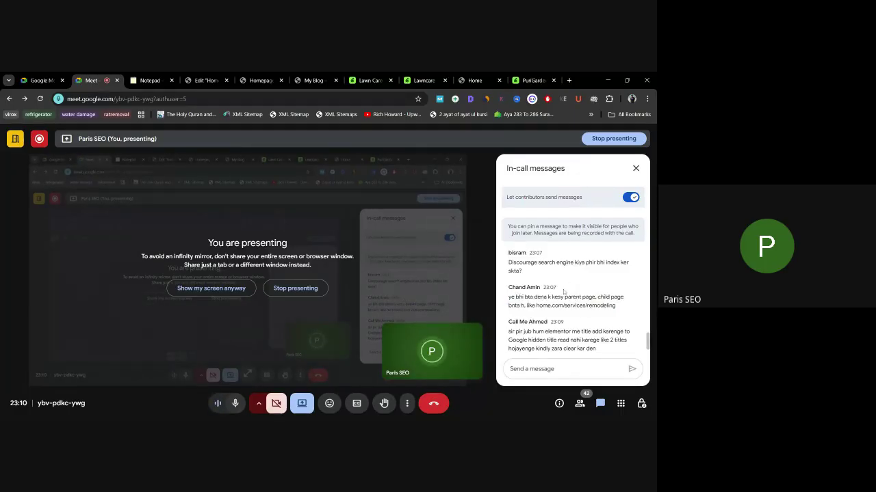
drag(617, 306, 547, 297)
click(551, 296)
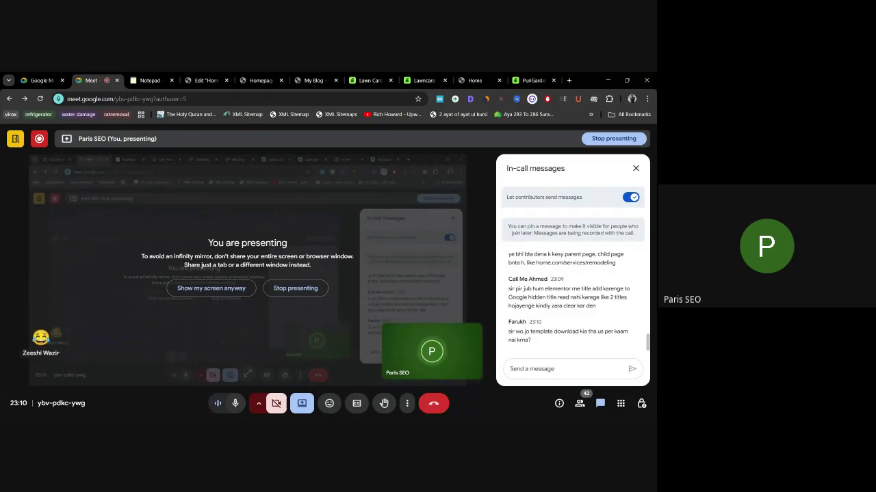
Step: Read the in-call questions about the hidden title in Elementor and about working on the downloaded template
drag(596, 305, 524, 289)
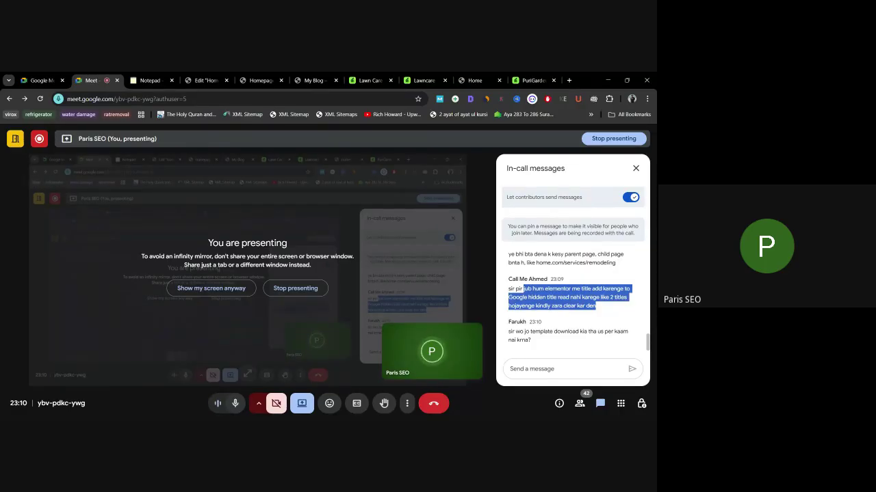
click(569, 306)
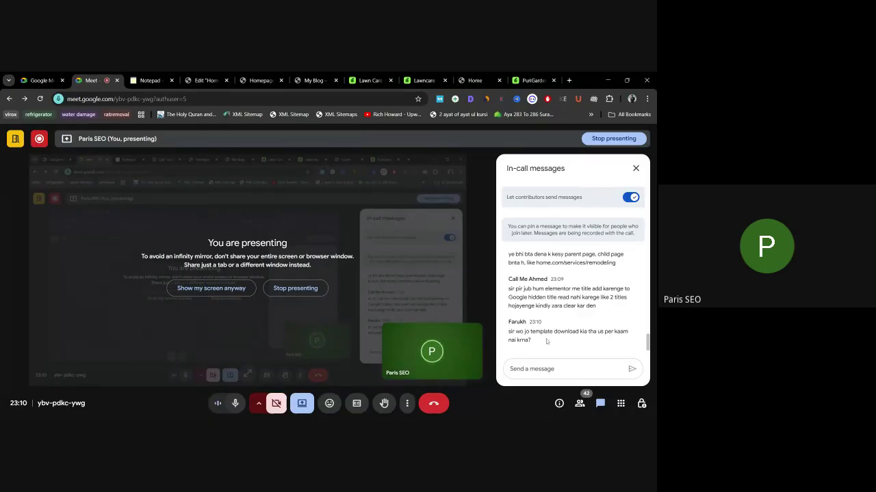
drag(553, 342, 518, 332)
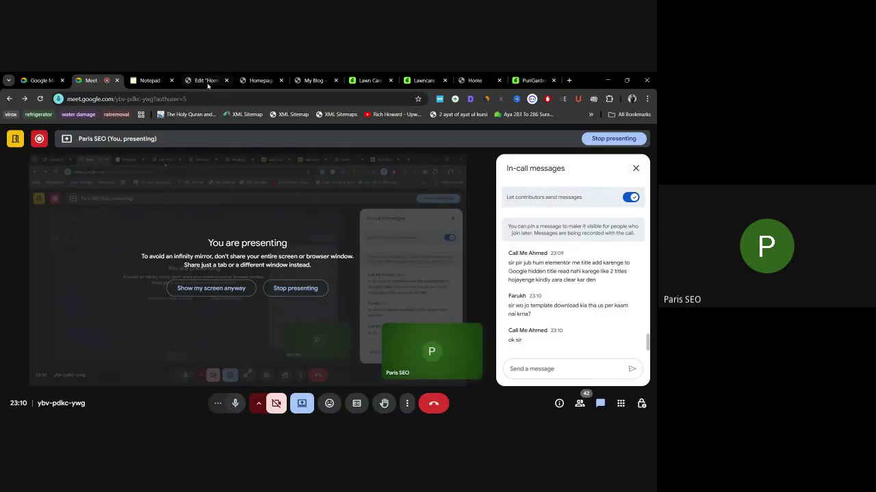
Step: Copy the site's wp-admin address from the Elementor editor's tab and close the Lawn Care, Lawncare, Home and PuriGarden tabs
click(219, 81)
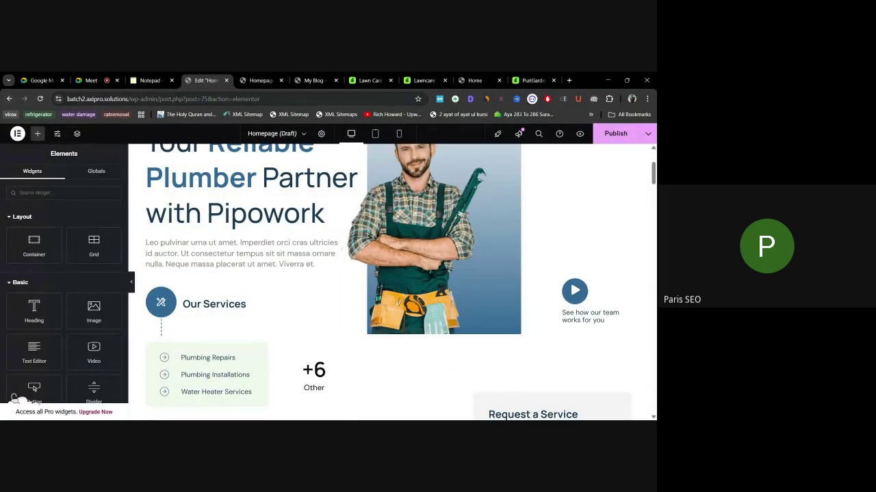
drag(156, 100, 65, 103)
key(ctrl+c)
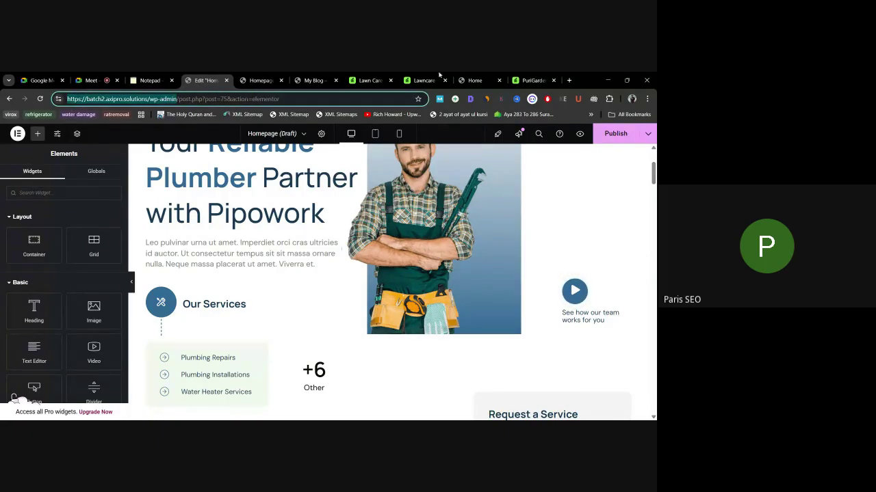
click(553, 81)
click(553, 81)
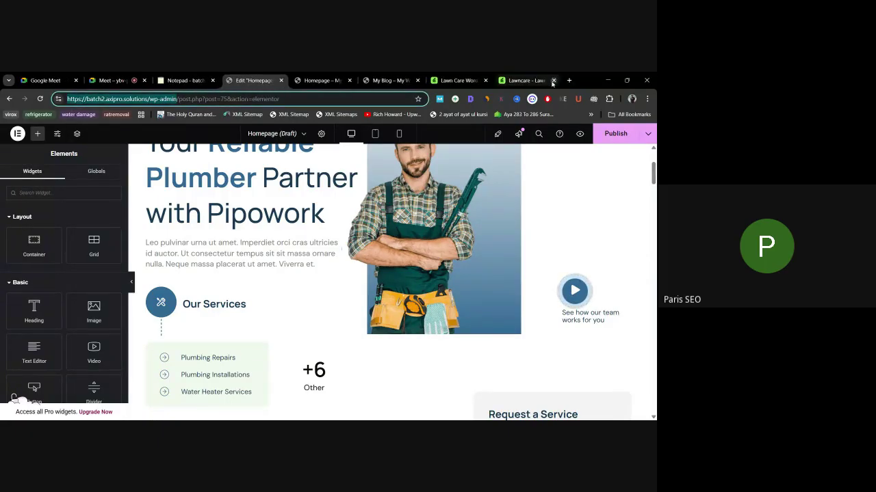
click(553, 81)
click(552, 80)
Step: Load the copied wp-admin address in the My Blog tab and go to the Template Kit Import page
click(535, 82)
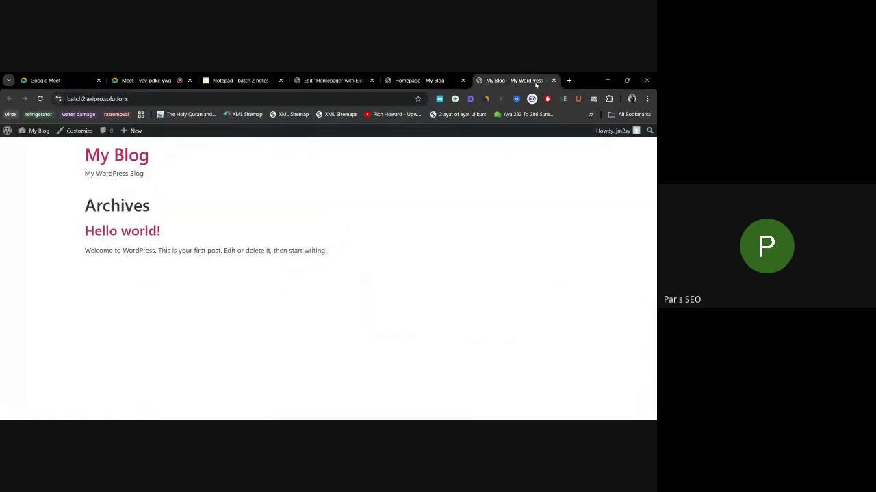
click(73, 102)
key(ctrl+v)
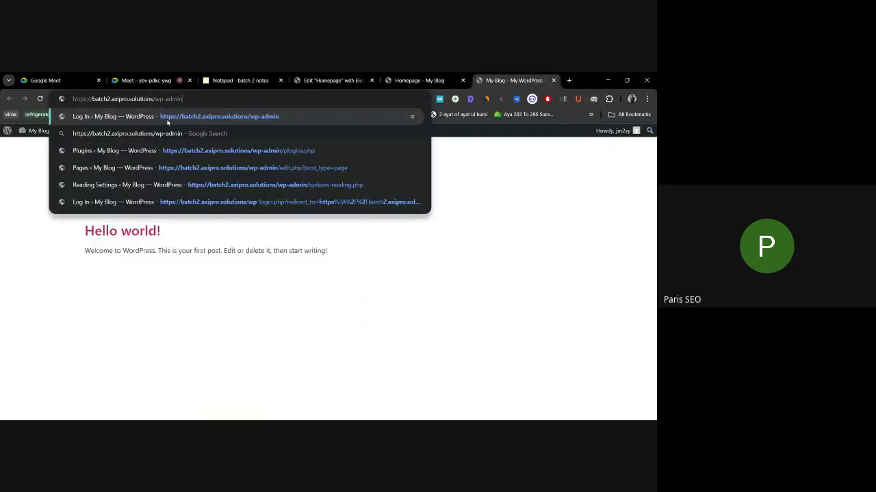
click(167, 122)
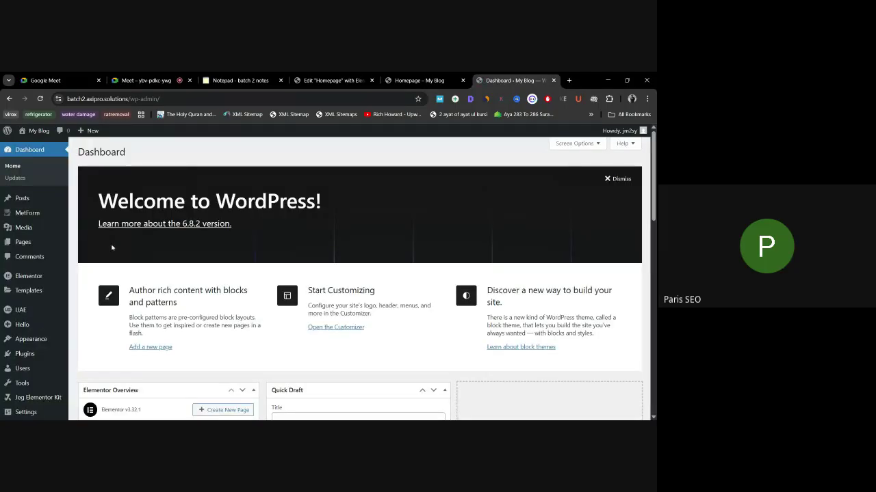
scroll(41, 322, down, 1)
mouse_move(25, 367)
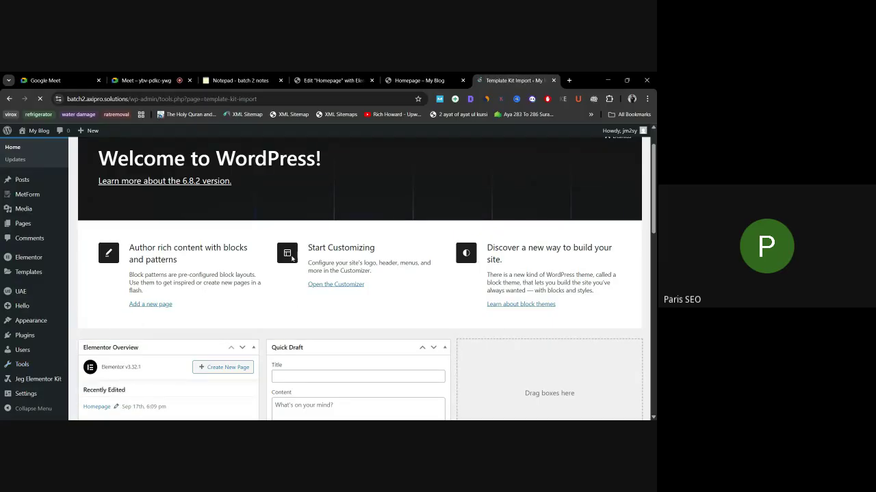
Step: Open the installed Pipowork plumbing template kit and view its imported Home template
scroll(386, 280, down, 1)
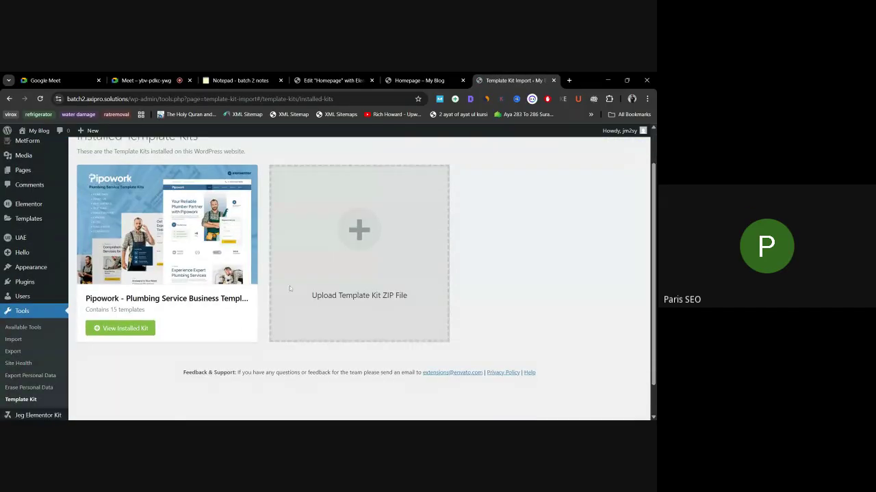
click(121, 328)
scroll(354, 259, down, 1)
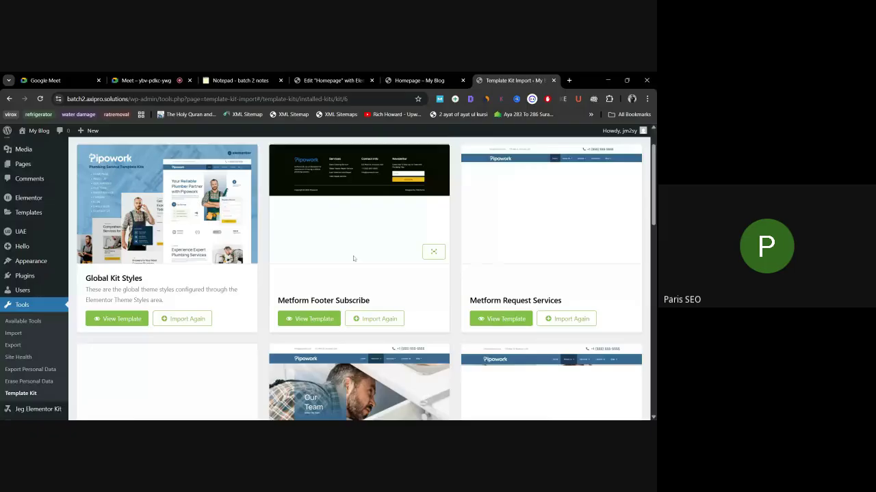
scroll(354, 259, down, 8)
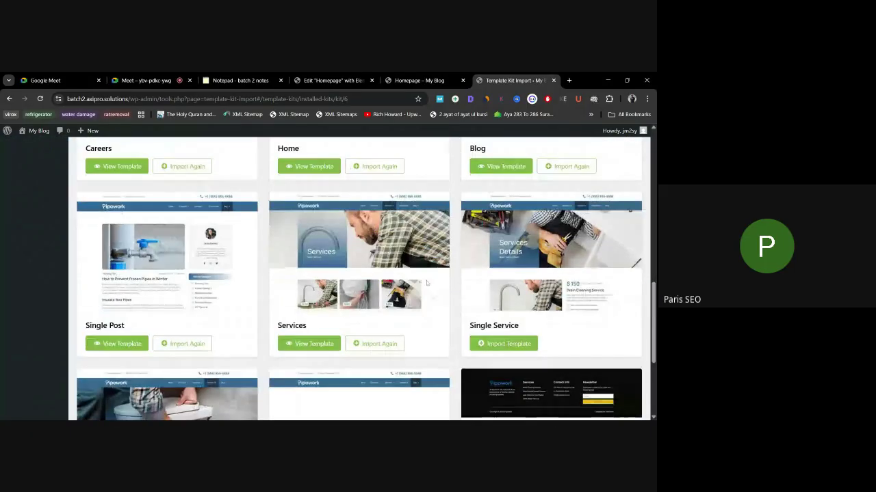
scroll(328, 287, down, 5)
scroll(182, 273, up, 2)
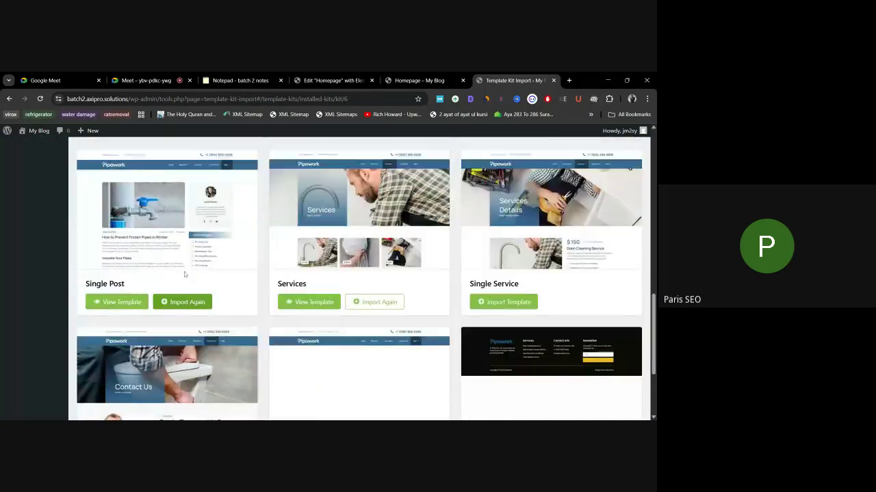
scroll(183, 273, up, 5)
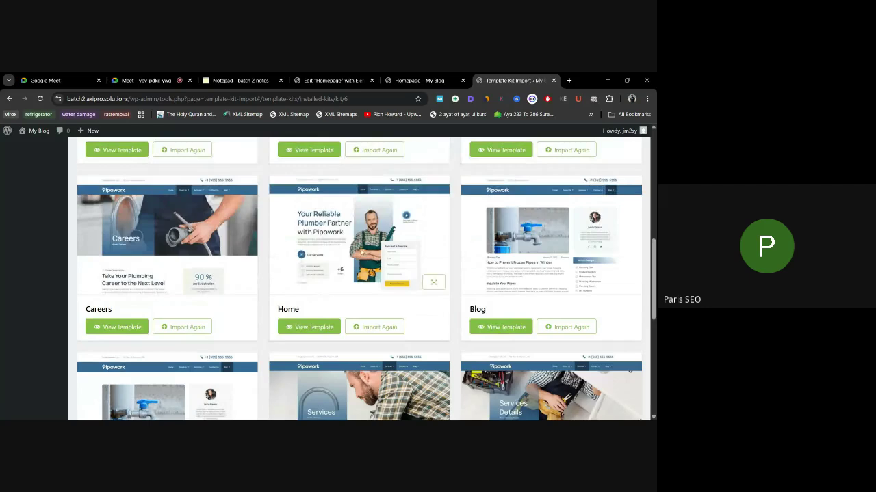
click(308, 327)
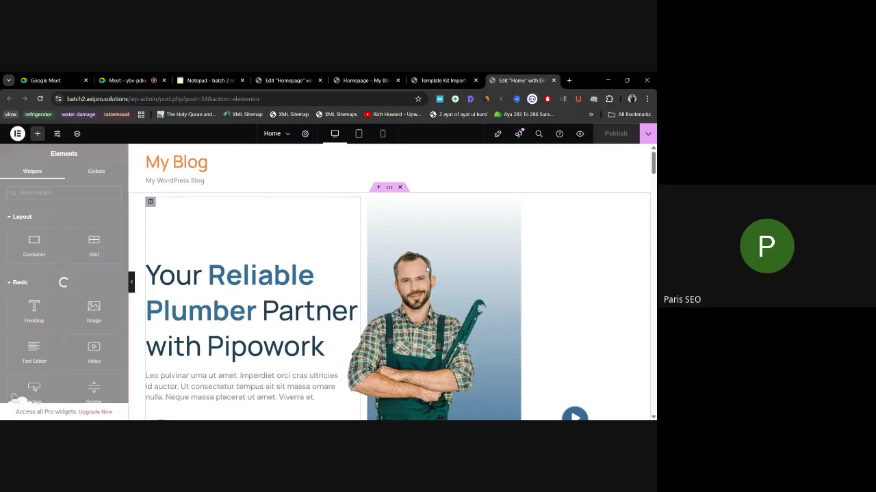
Step: Open the Homepage preview and examine its About Us and hero sections
click(286, 84)
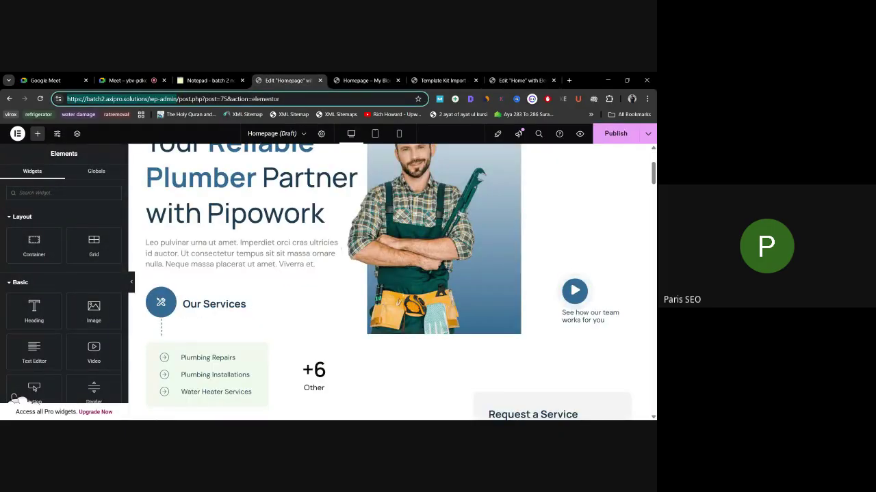
click(362, 80)
scroll(342, 240, up, 10)
scroll(316, 230, up, 15)
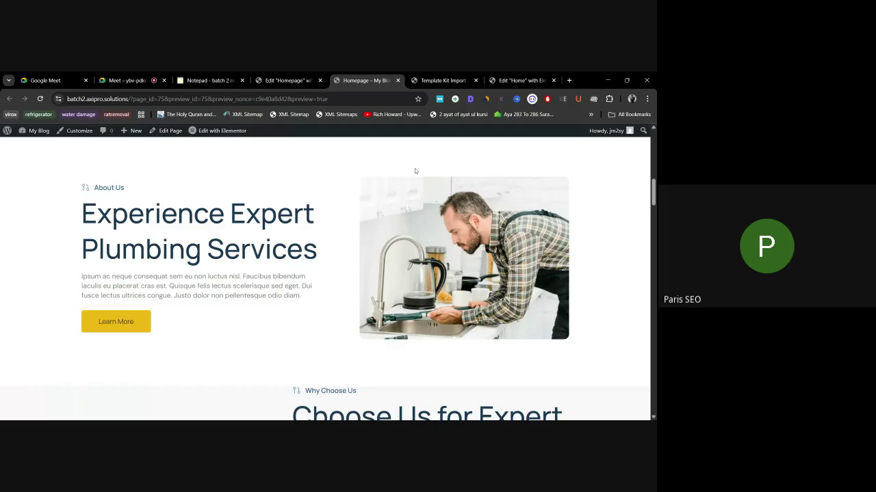
scroll(336, 286, up, 3)
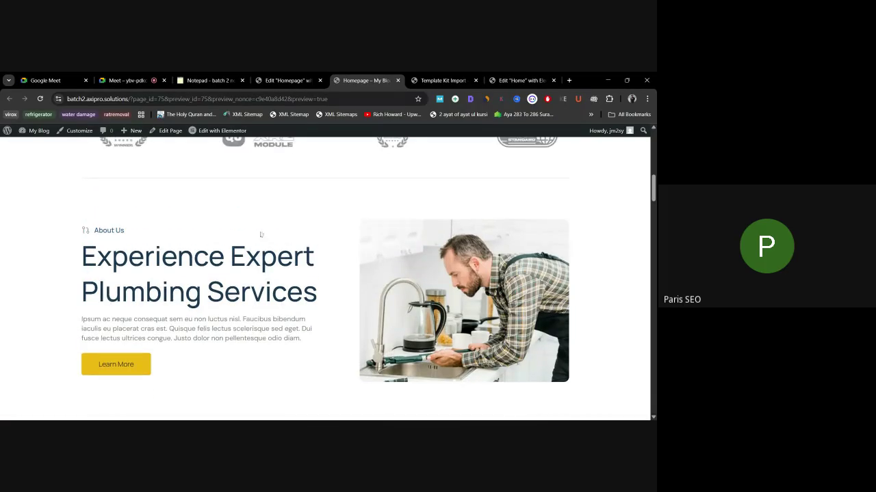
scroll(336, 285, up, 10)
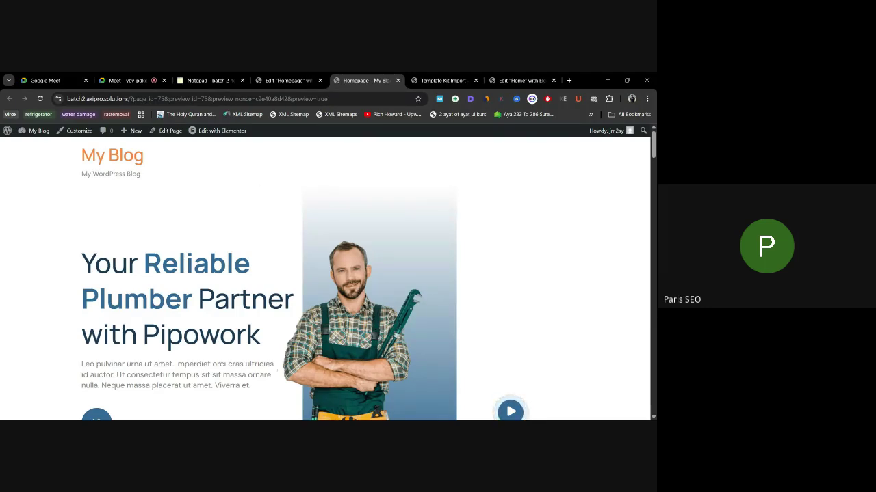
scroll(385, 271, down, 1)
scroll(261, 267, down, 3)
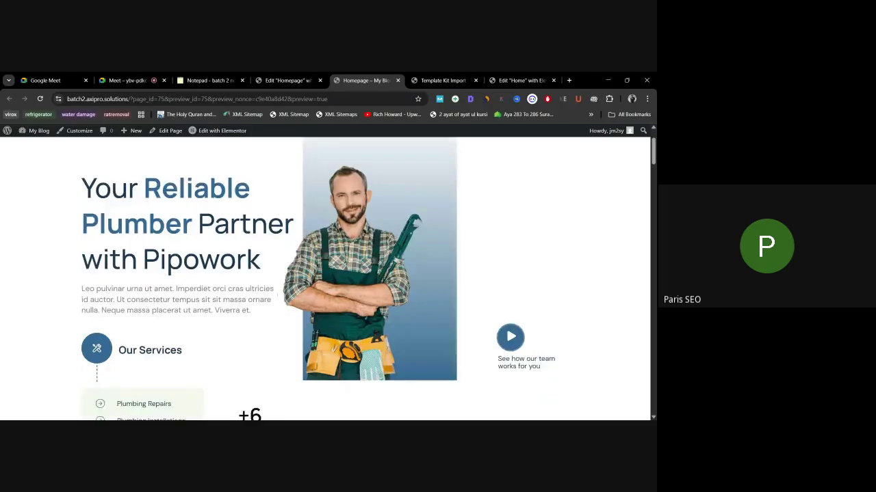
Step: Close the Home template editor and the Template Kit page, and switch to the Google Meet call
click(552, 81)
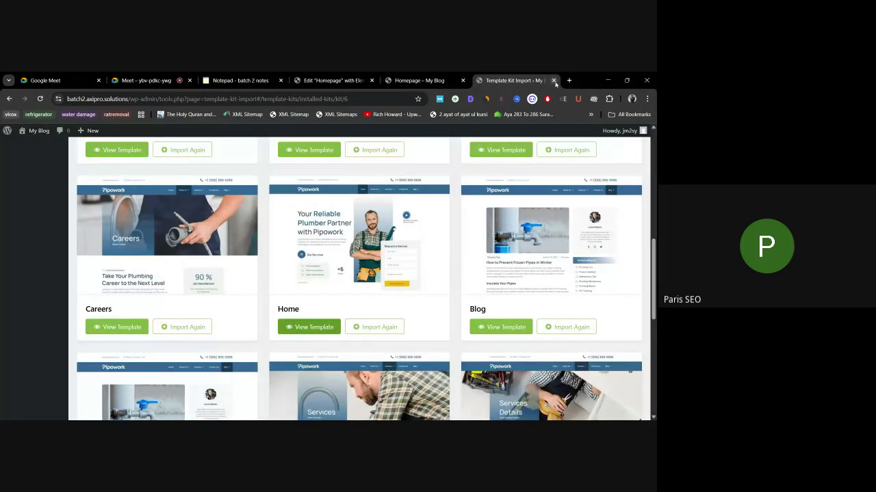
click(553, 81)
click(166, 80)
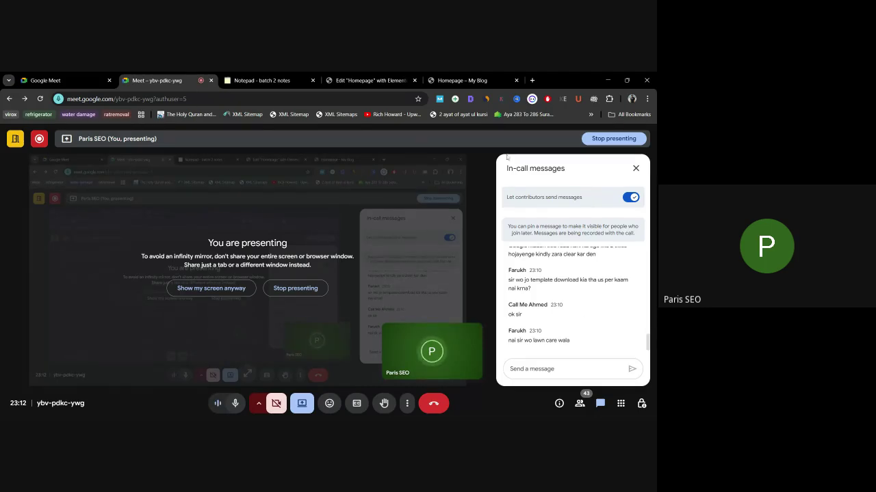
Step: Return to the Homepage draft in Elementor and review its sections from the hero to the Choose Us block
click(369, 81)
scroll(390, 294, up, 3)
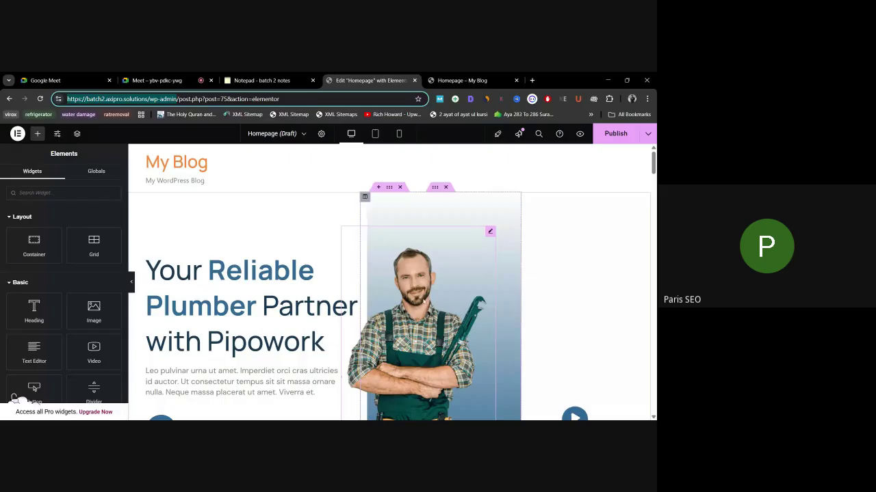
scroll(252, 248, down, 1)
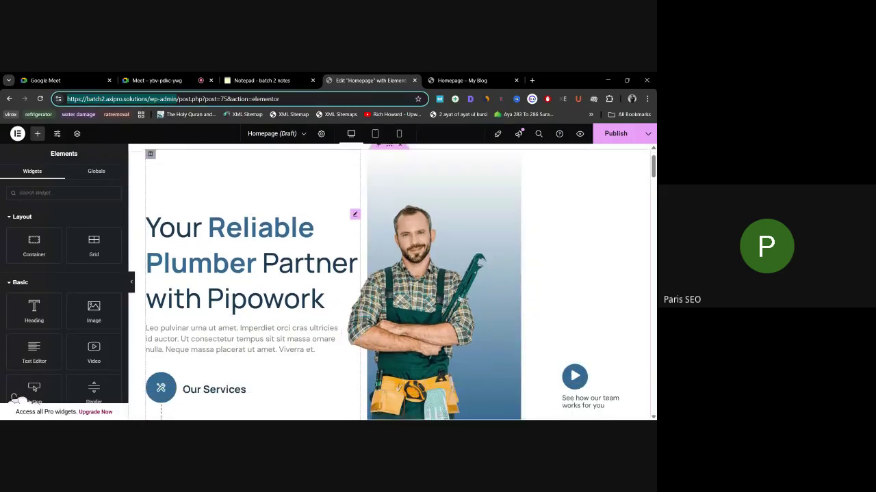
scroll(251, 245, down, 3)
scroll(206, 299, down, 2)
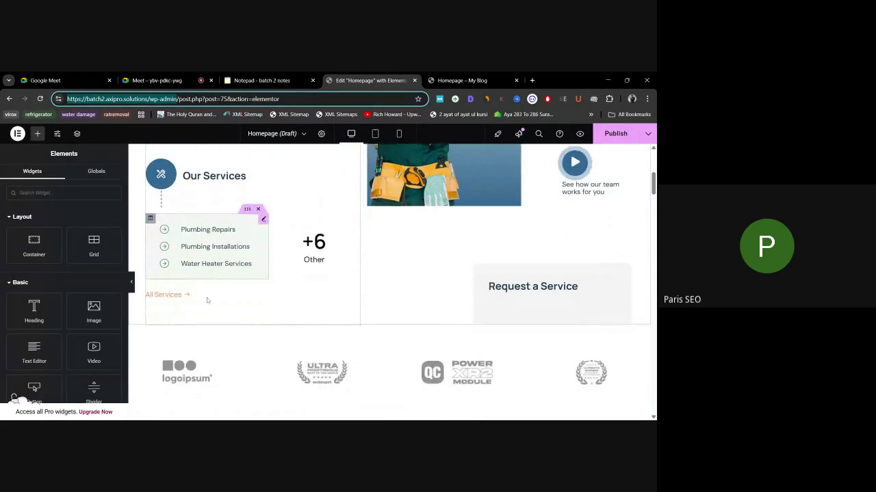
scroll(398, 244, down, 5)
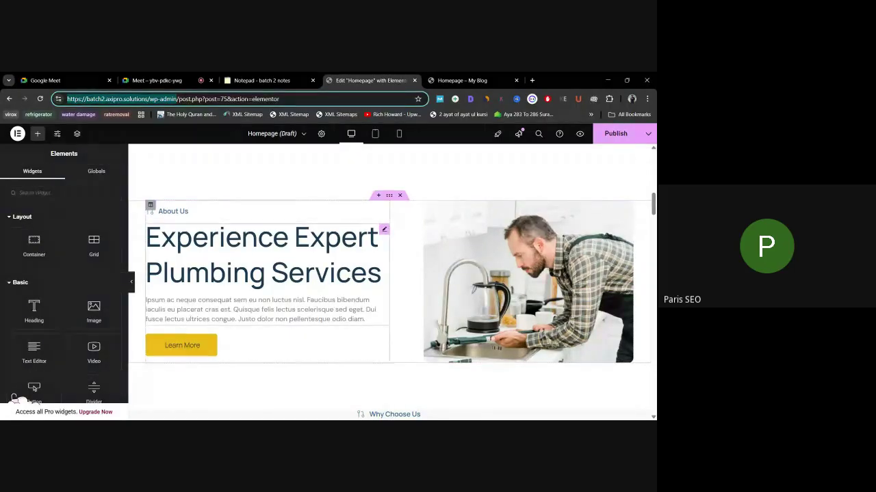
scroll(338, 241, down, 5)
scroll(338, 239, up, 1)
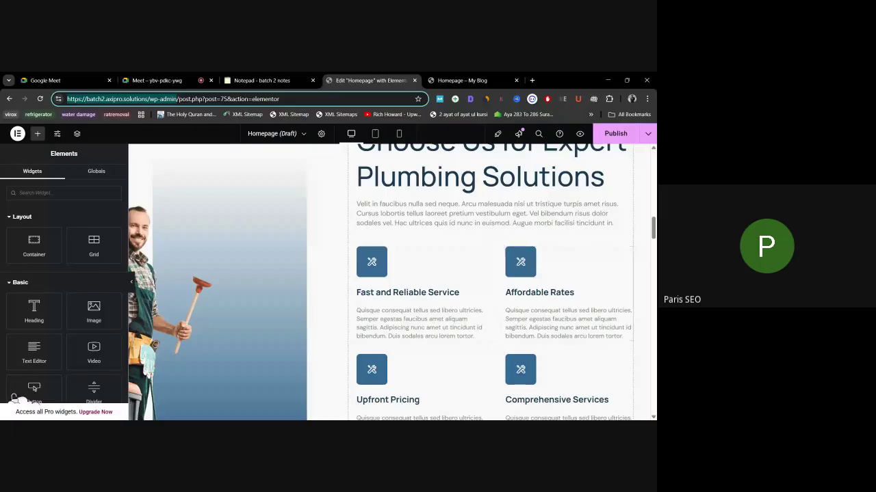
scroll(460, 281, up, 10)
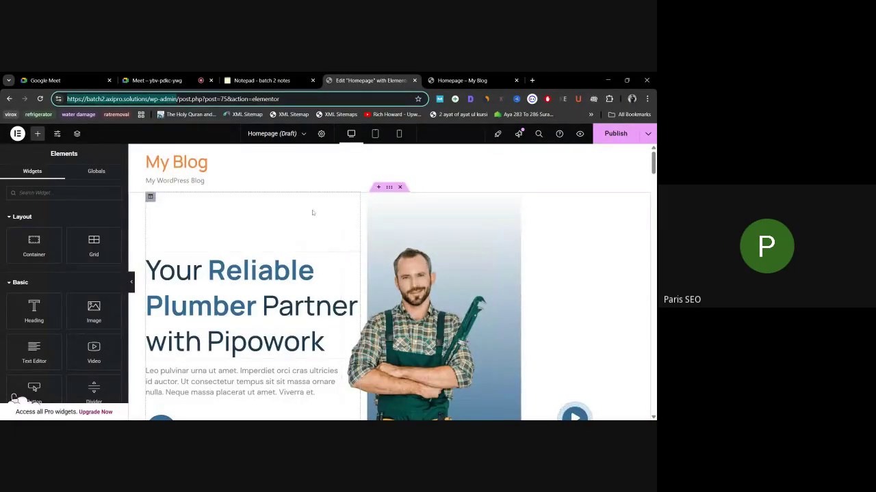
scroll(390, 265, down, 5)
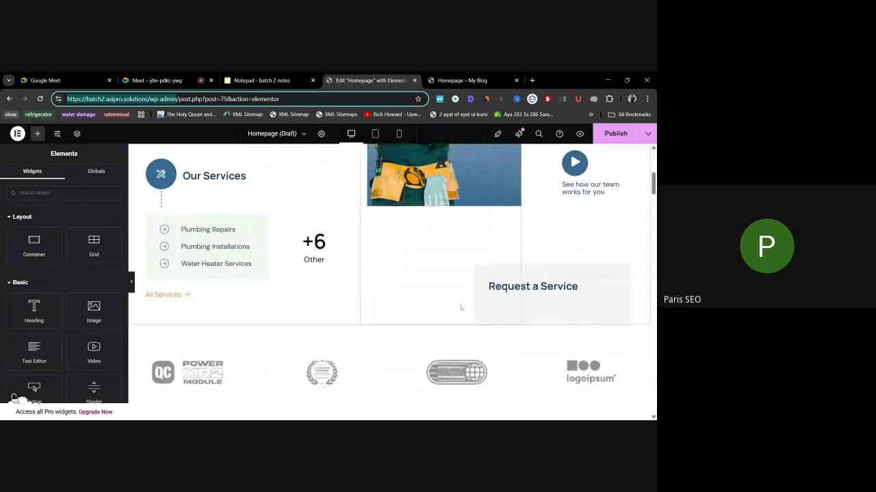
scroll(381, 256, down, 4)
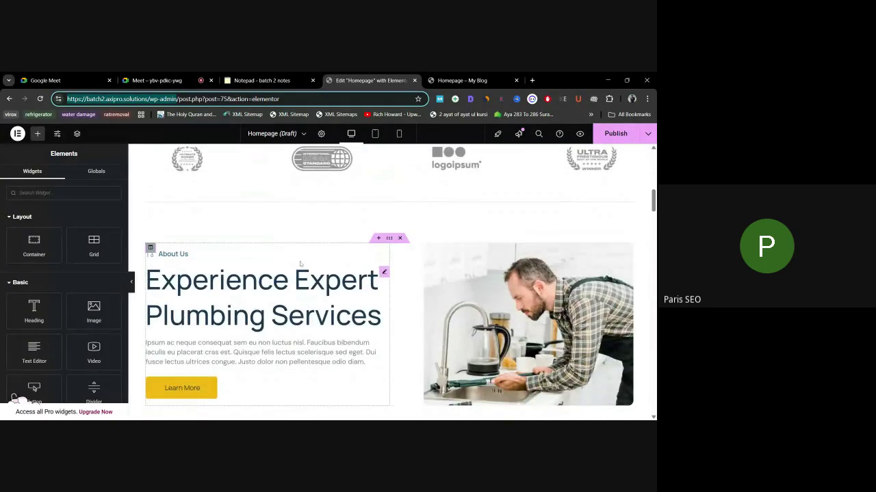
scroll(324, 278, up, 10)
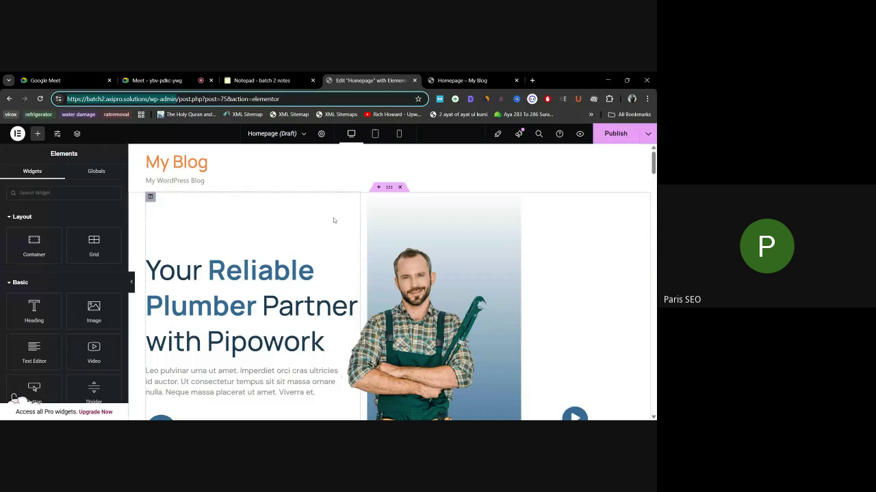
Step: Switch to Google Meet and read through the recent in-call messages
click(164, 81)
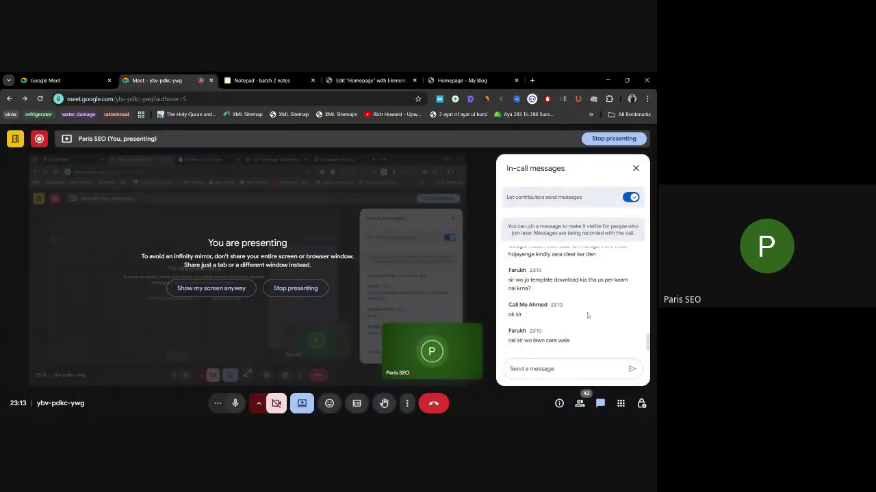
scroll(618, 310, up, 3)
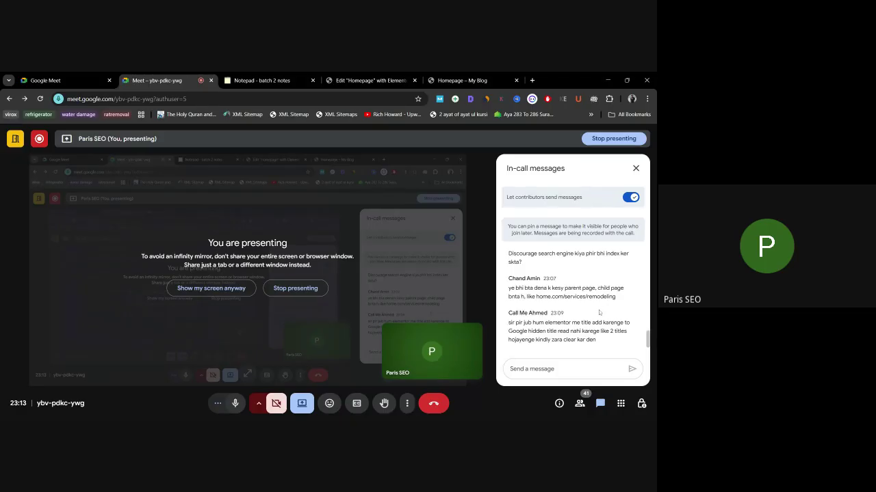
scroll(595, 308, up, 1)
scroll(593, 305, down, 4)
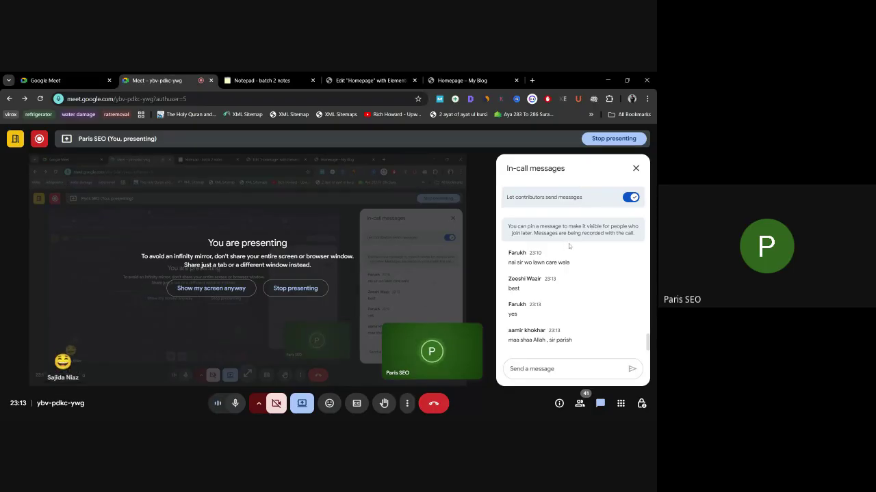
Step: Go back to the Homepage draft in Elementor, check its hero and services area, and close the editor
click(371, 80)
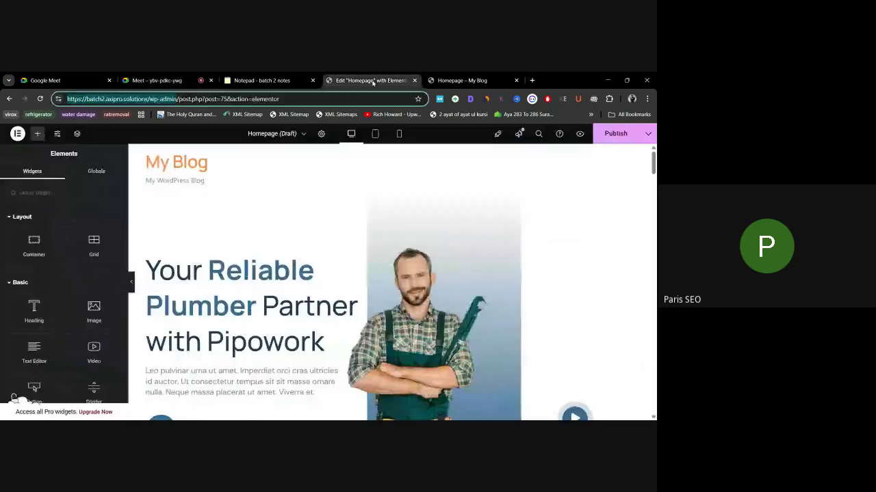
scroll(405, 269, down, 3)
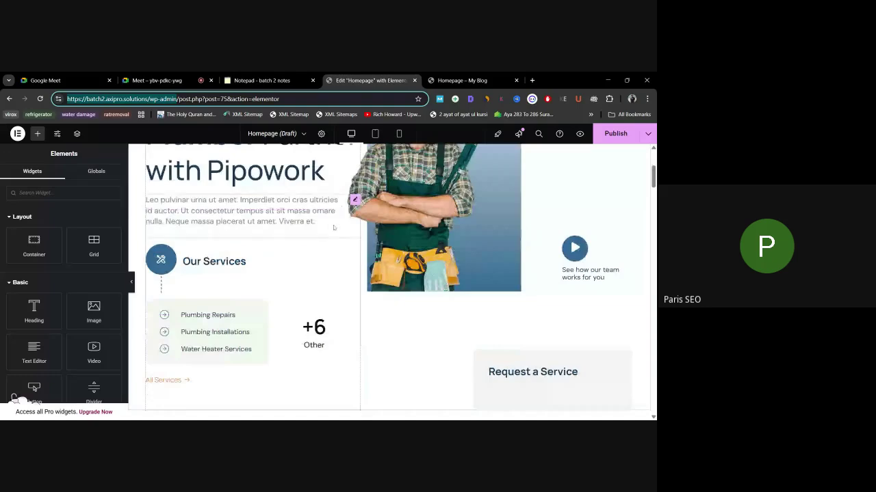
scroll(405, 269, up, 3)
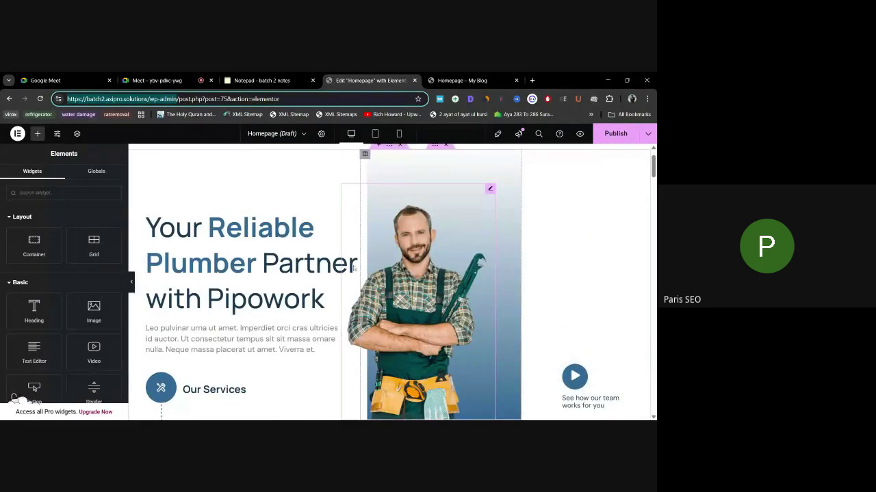
scroll(328, 226, up, 1)
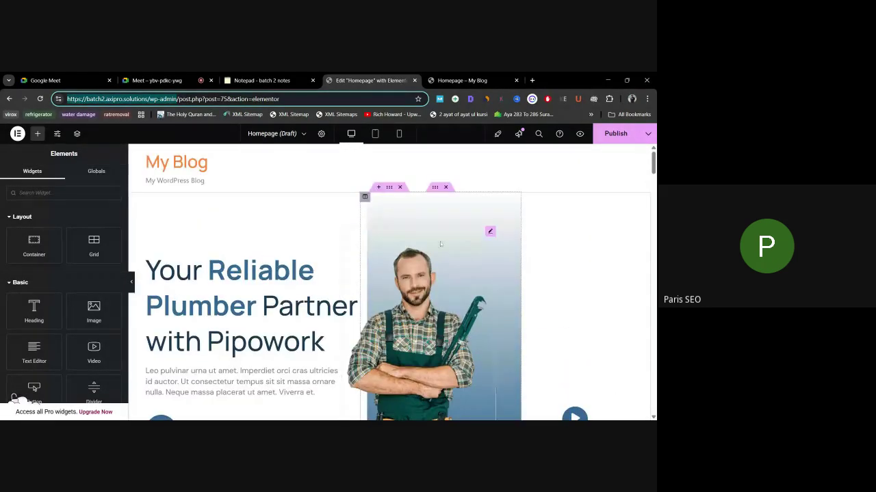
click(648, 134)
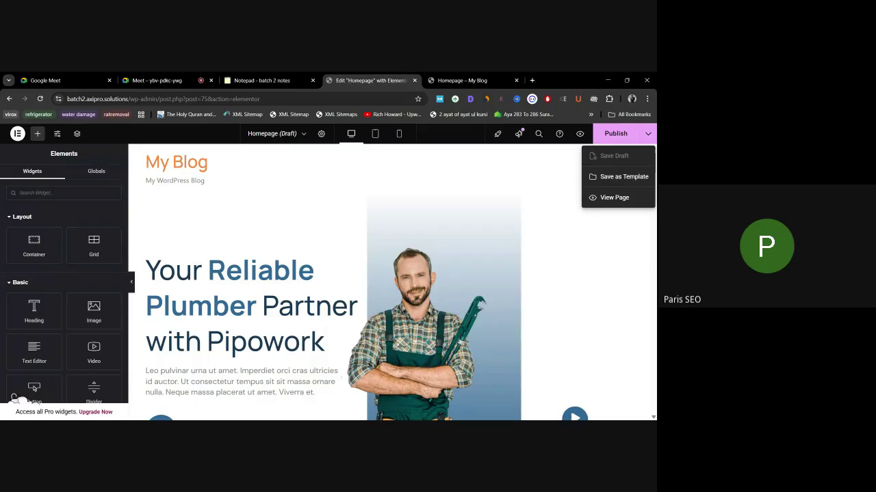
click(414, 80)
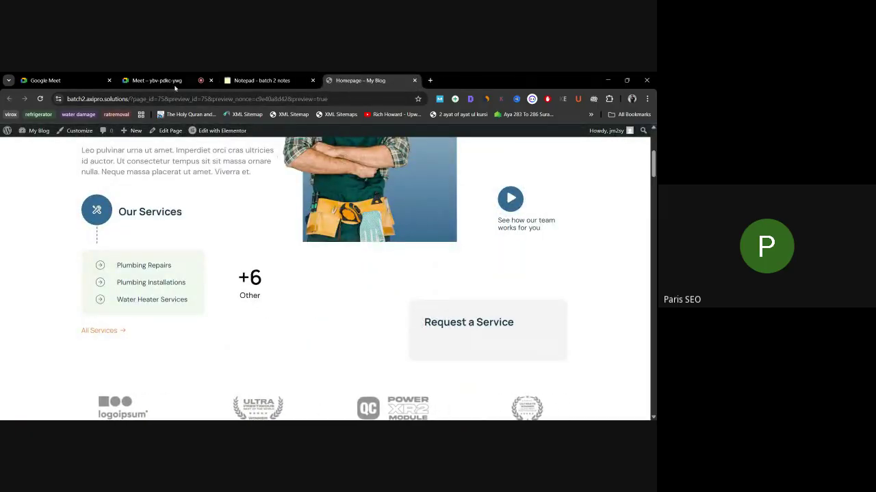
Step: Go from the homepage preview to the WordPress admin and open UAE's Header & Footer template list
scroll(235, 193, up, 3)
click(24, 131)
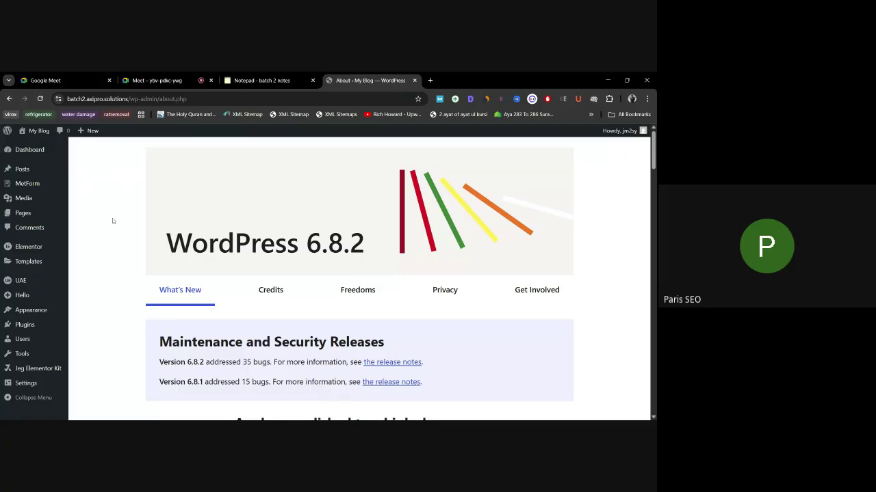
click(23, 282)
mouse_move(27, 287)
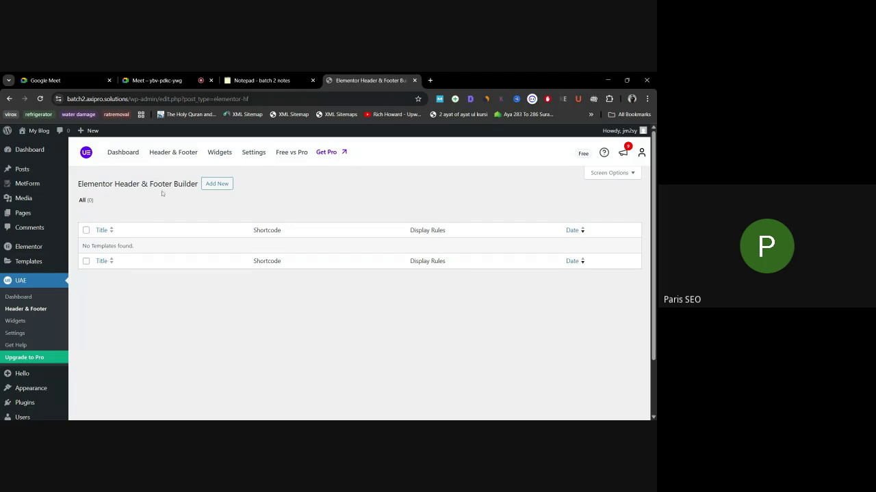
Step: Open the Plugins page in a separate browser tab, keeping the Header & Footer list open
scroll(30, 287, down, 1)
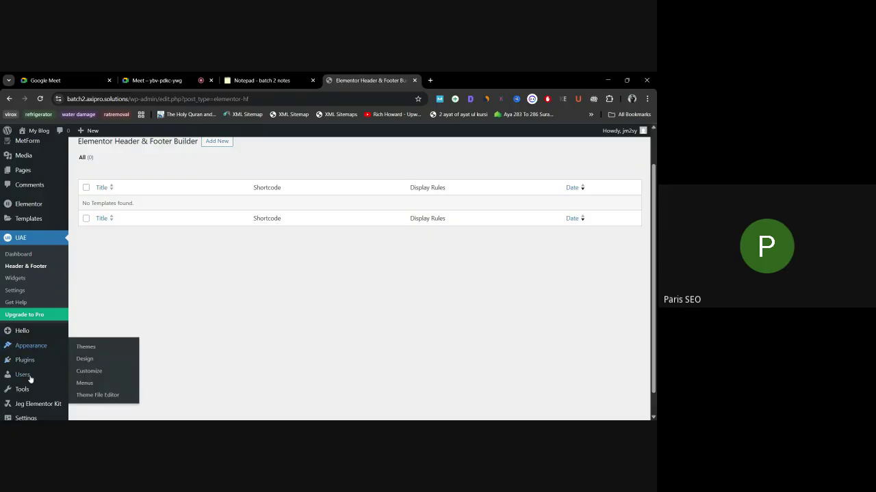
middle_click(26, 364)
scroll(26, 365, up, 1)
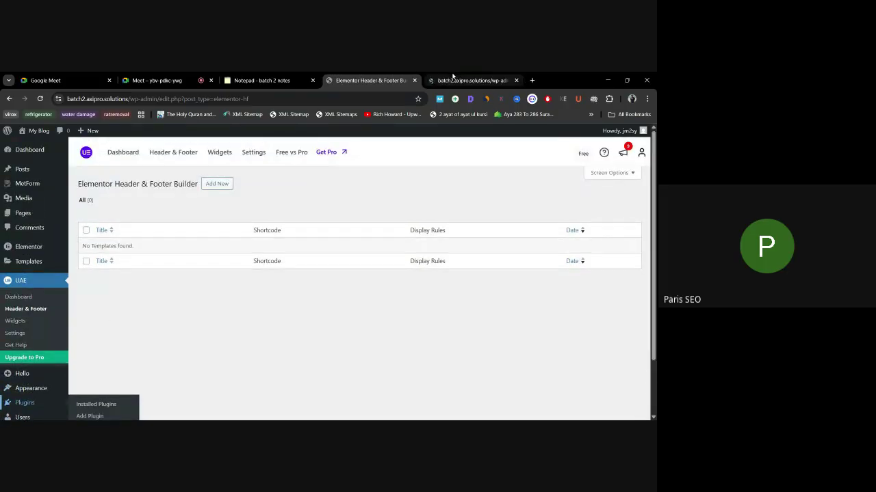
Step: Find Ultimate Addons for Elementor Lite among the installed plugins, check its admin submenu, and close the Plugins page
click(454, 80)
scroll(96, 312, down, 3)
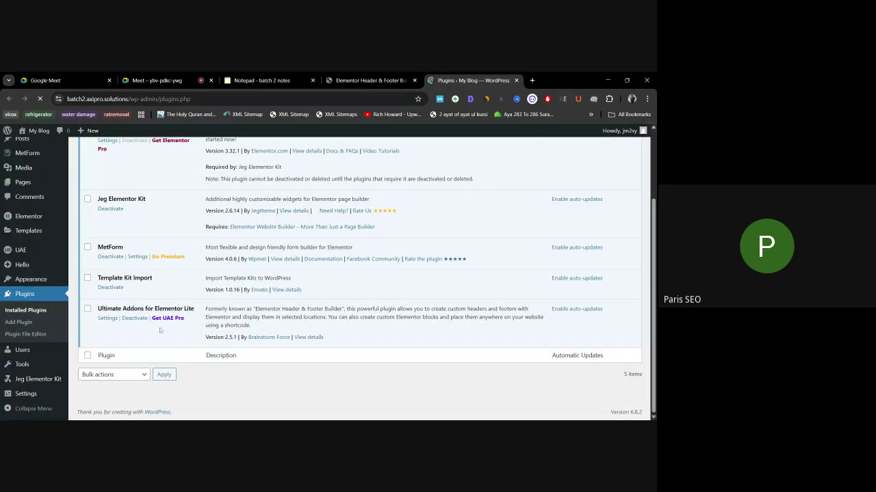
drag(97, 312, 201, 312)
scroll(182, 331, up, 2)
scroll(183, 333, down, 2)
click(190, 340)
mouse_move(18, 255)
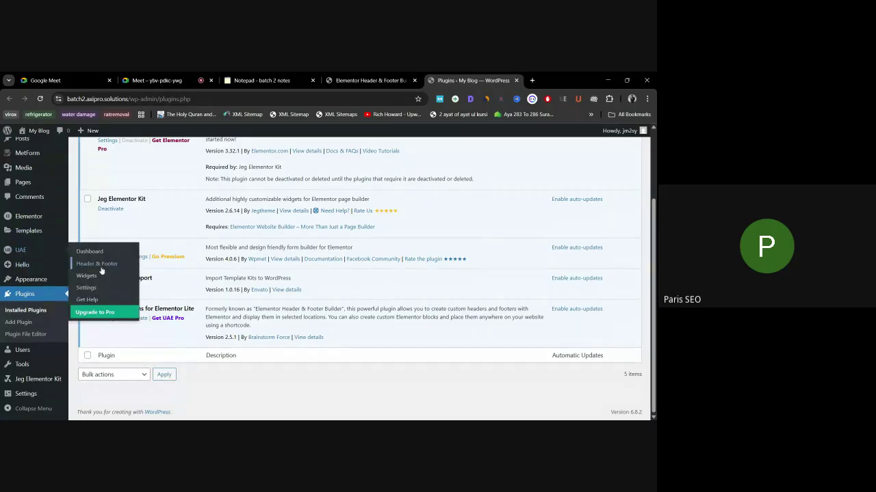
key(ctrl+w)
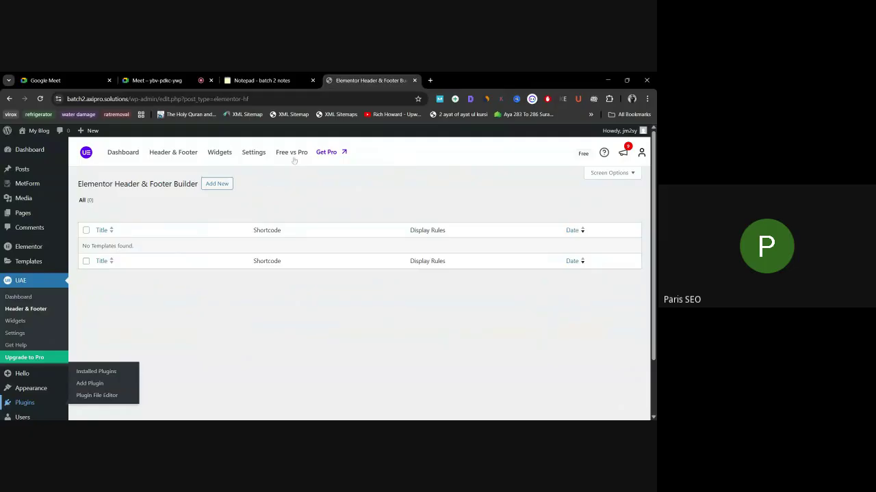
Step: Add a new UAE template titled Header and set its template type to Header
mouse_move(30, 201)
click(216, 184)
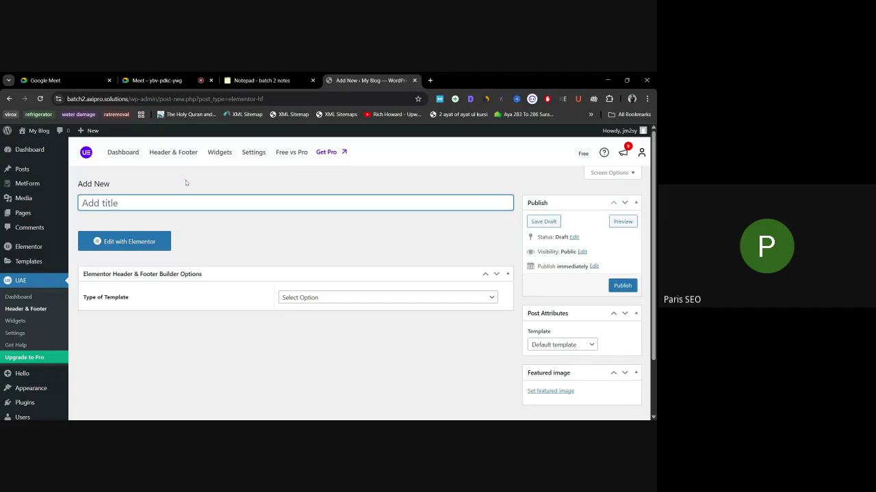
text(Header)
scroll(238, 242, down, 1)
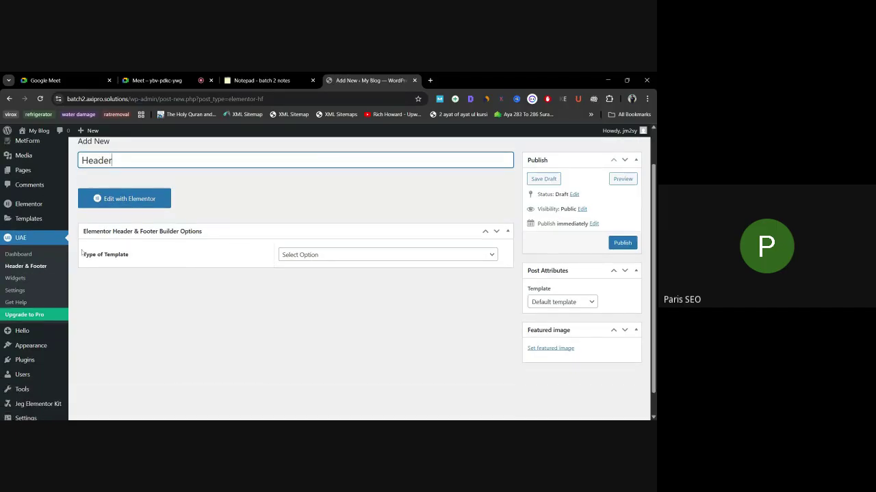
click(369, 255)
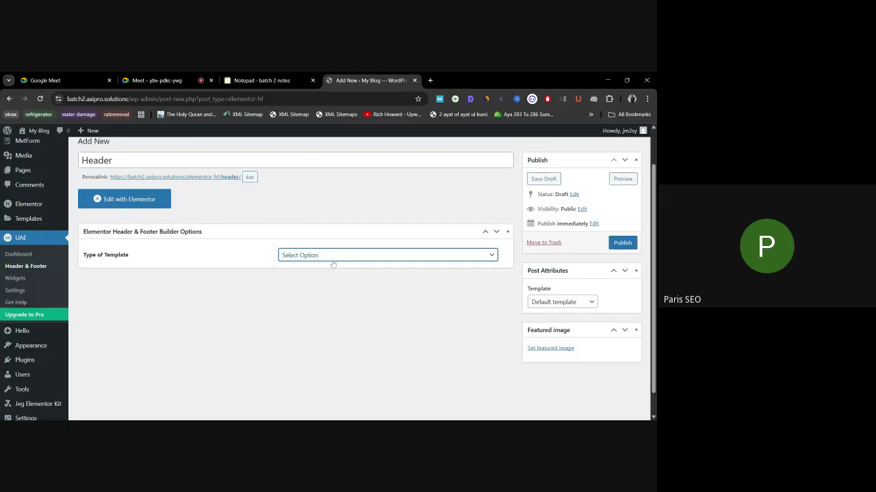
key(Down)
scroll(182, 280, down, 1)
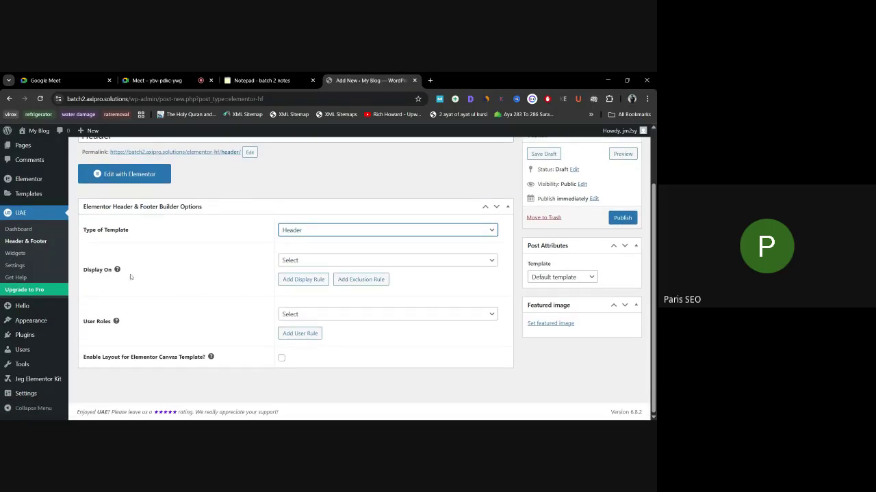
Step: Set the Header template to display on the Entire Website
drag(85, 272, 101, 272)
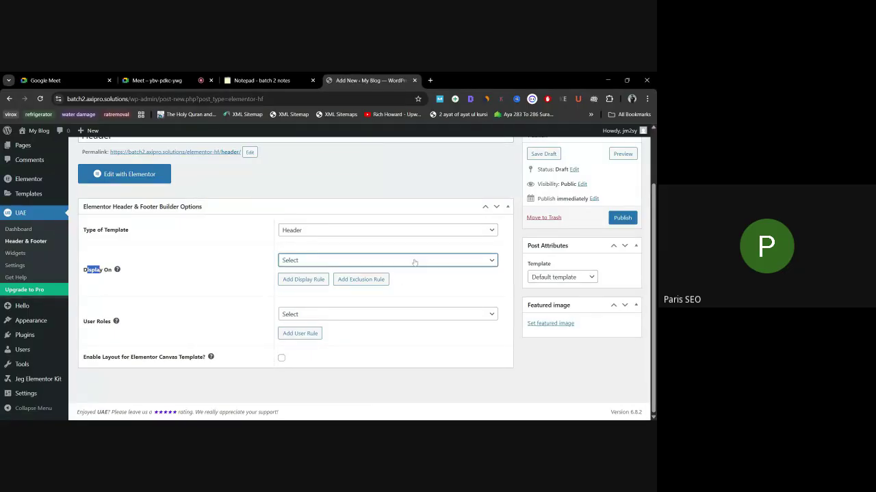
key(Down)
click(219, 269)
scroll(221, 274, up, 1)
scroll(226, 272, down, 1)
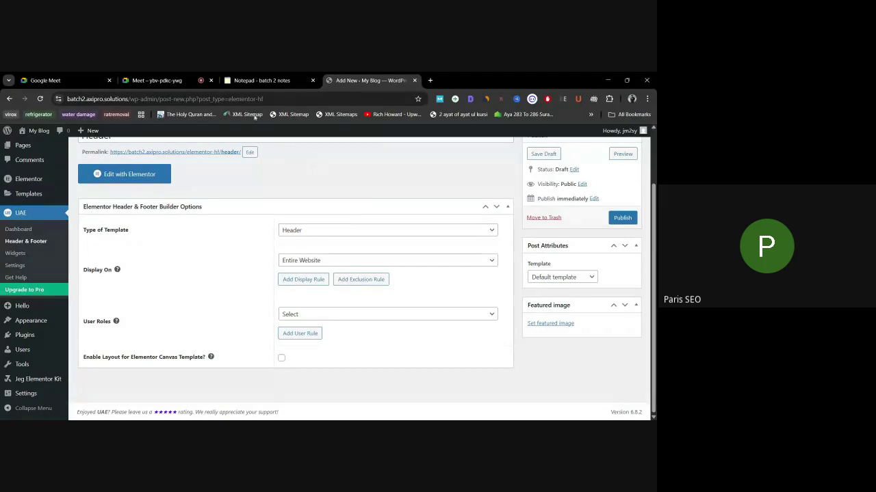
Step: Restore the recently closed browser tabs to get back to Envato's Lawncare template kit page
click(428, 80)
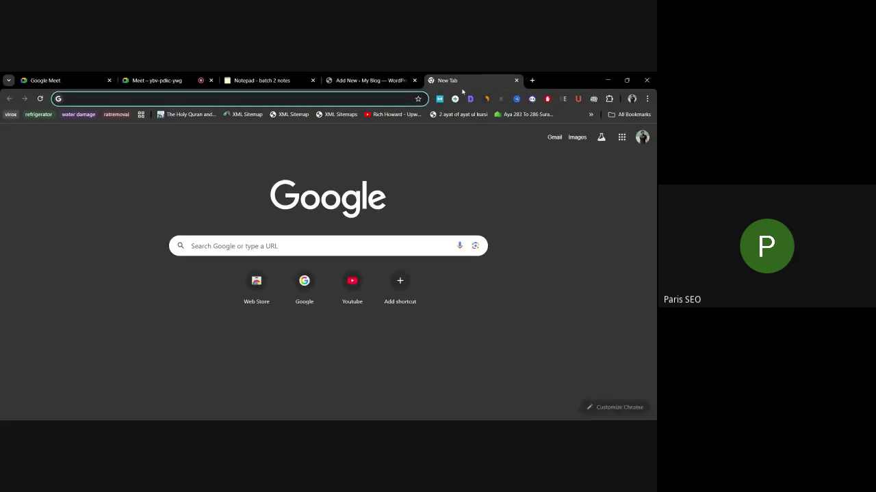
key(ctrl+shift+t)
key(ctrl+shift+t)
key(ctrl+shift+t)
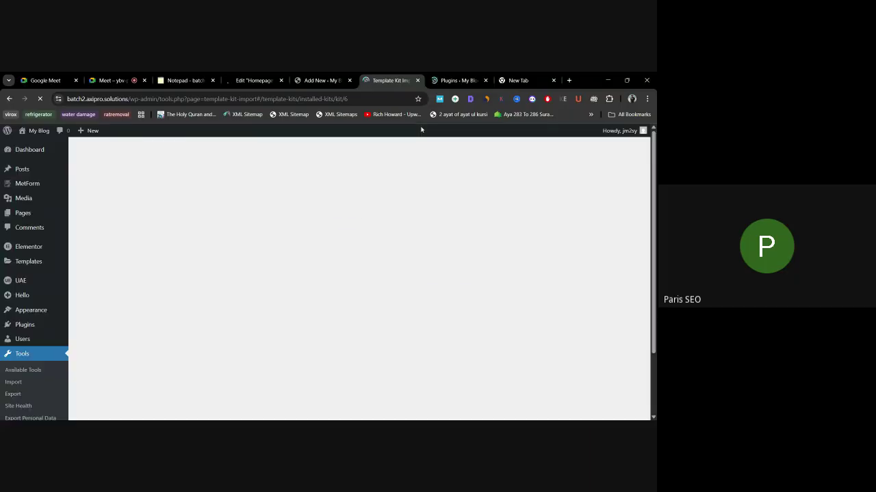
key(ctrl+shift+t)
key(ctrl+shift+t)
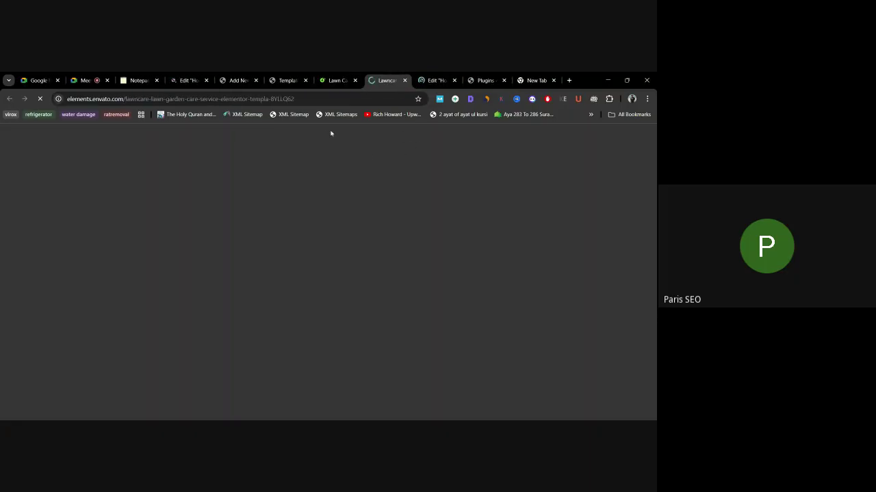
Step: Close the surplus homepage editor, Plugins and blank tabs, and open the Lawncare kit's live preview from Envato
click(413, 82)
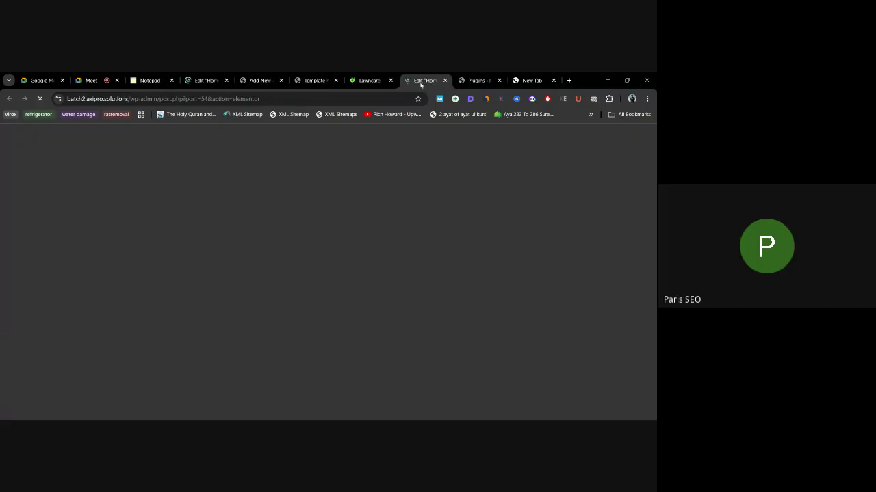
click(444, 80)
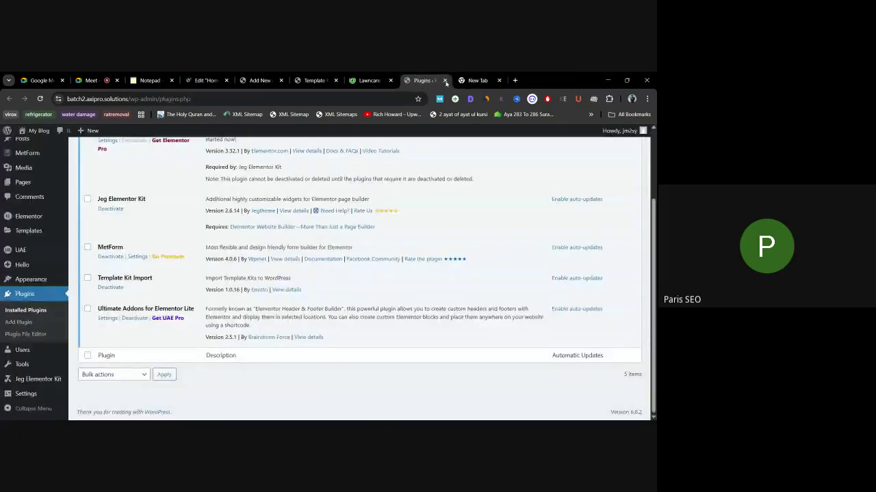
click(444, 80)
click(444, 80)
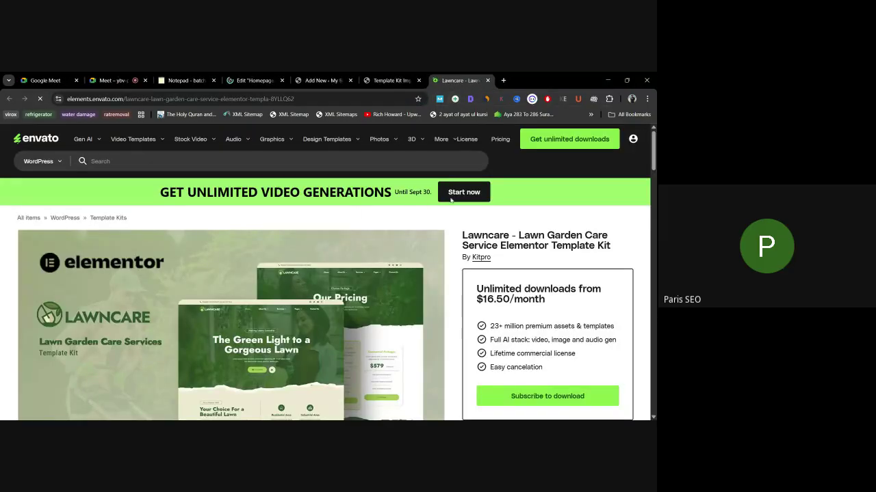
scroll(512, 375, down, 1)
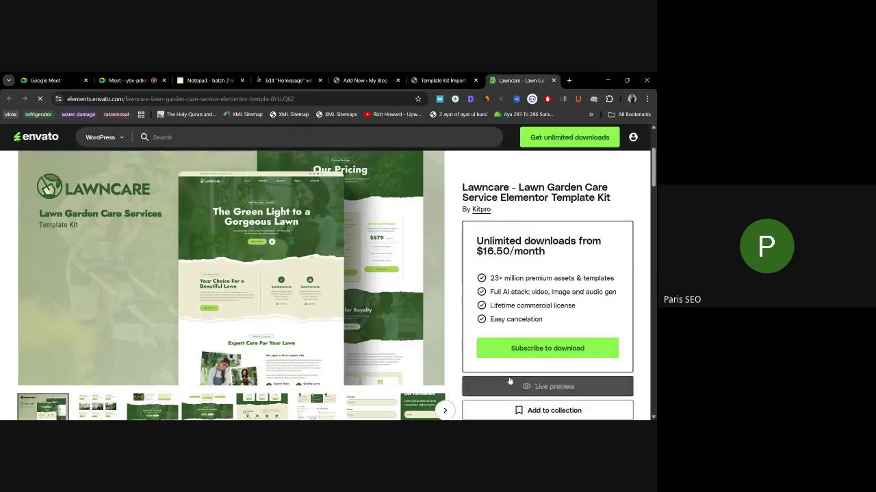
click(506, 387)
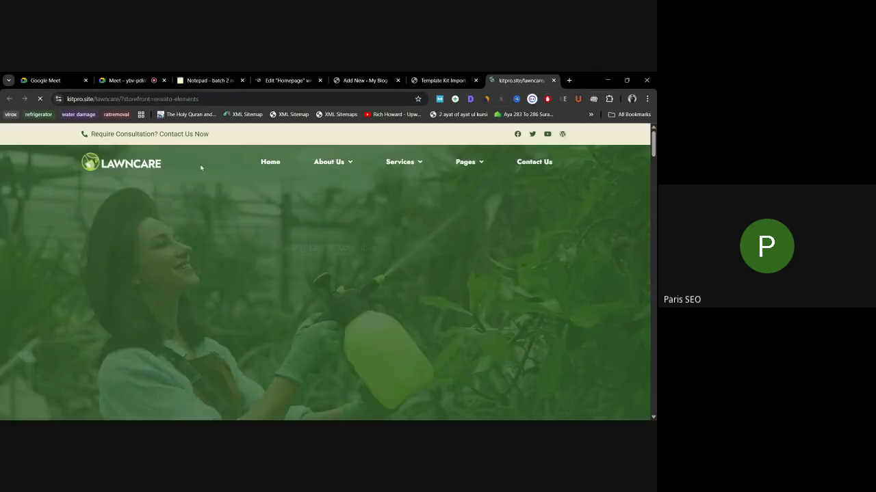
Step: Examine the Lawncare demo's top bar and navigation menu, and its footer's contact, link and work-hours areas
drag(86, 134, 461, 187)
click(461, 187)
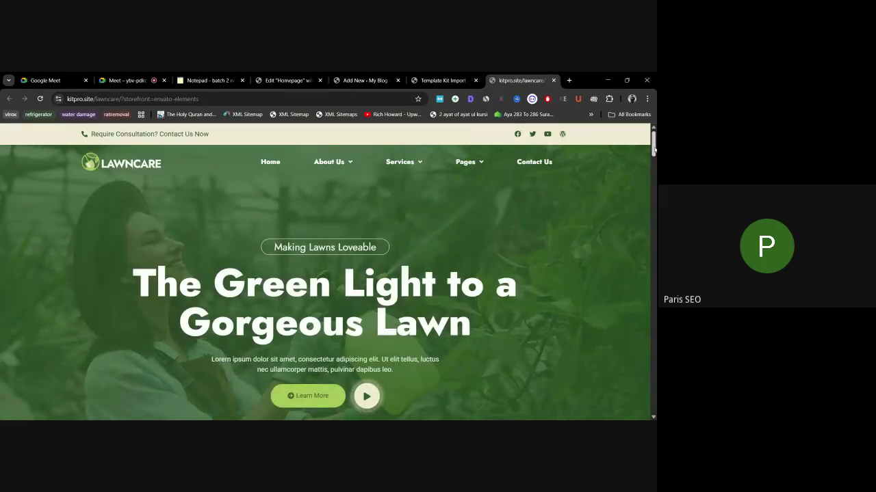
key(End)
drag(205, 268, 575, 339)
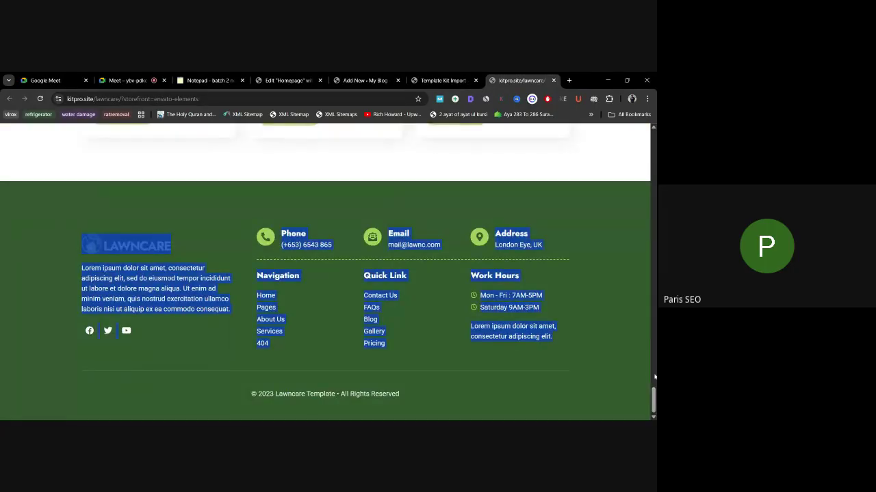
click(595, 319)
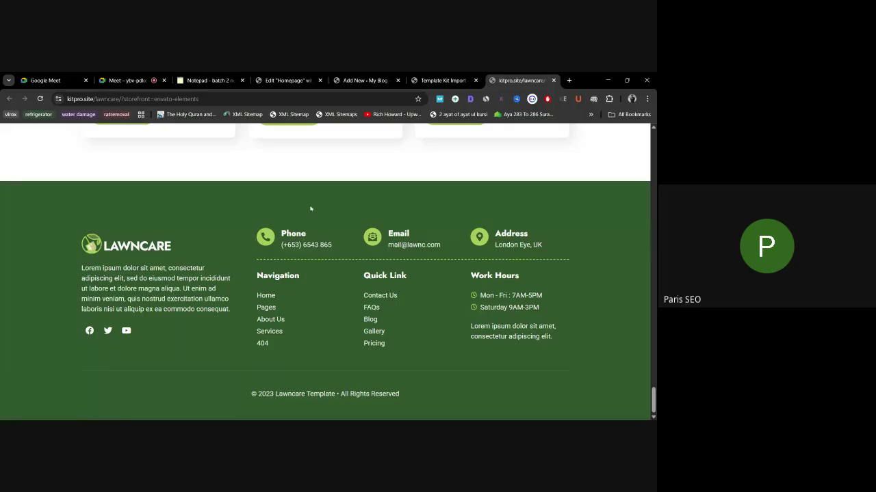
drag(34, 182, 625, 371)
click(603, 350)
drag(654, 385, 637, 157)
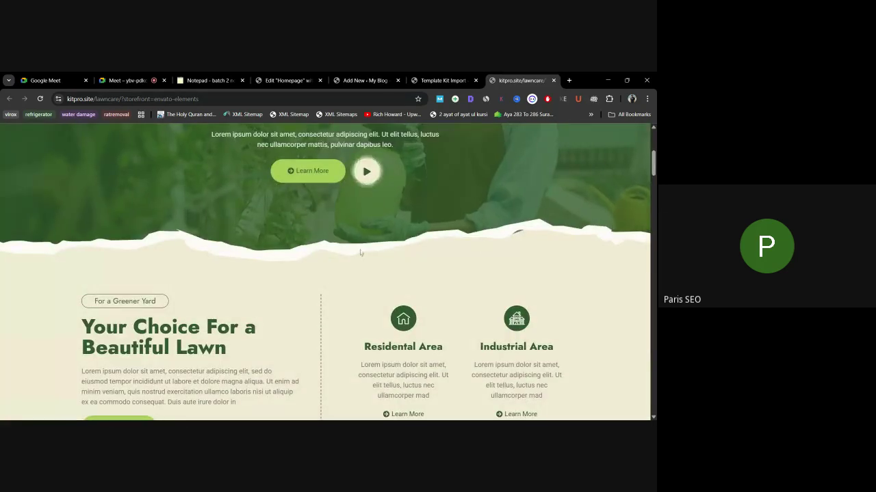
scroll(54, 134, up, 3)
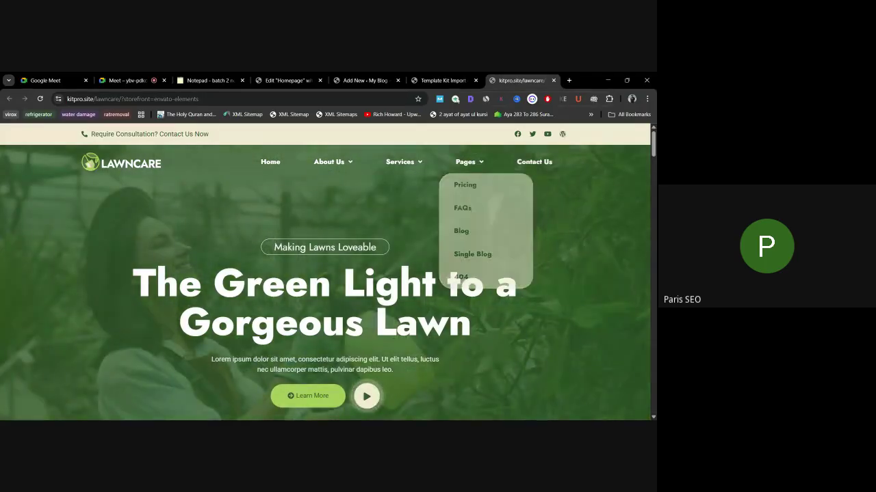
Step: Return to the unpublished Header template, set its User Roles to All, and publish it
click(443, 80)
click(365, 80)
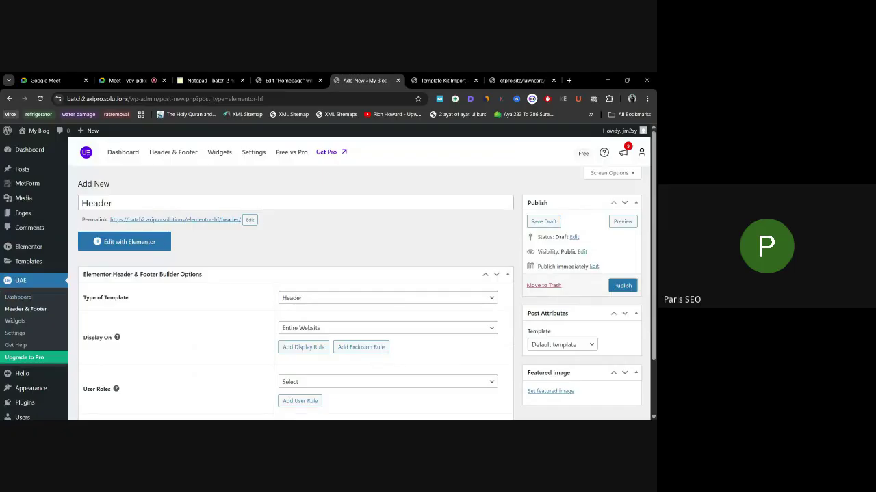
scroll(136, 230, down, 1)
click(320, 284)
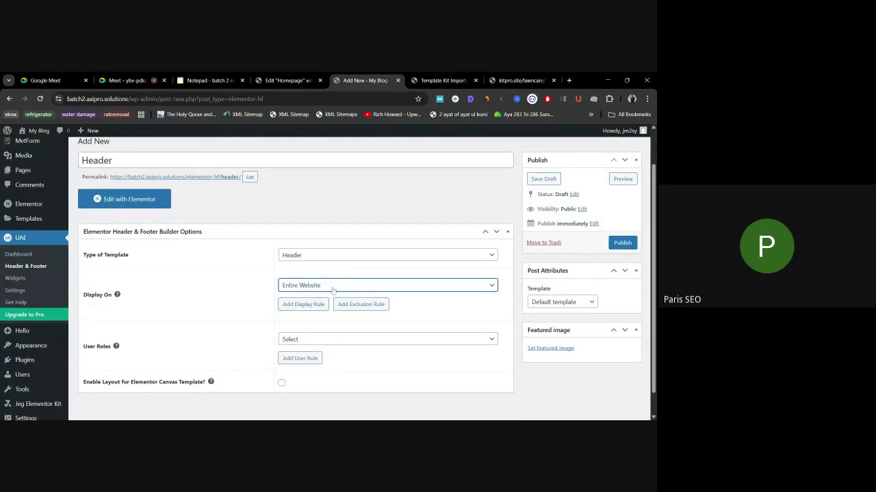
click(388, 345)
click(333, 350)
scroll(264, 362, down, 1)
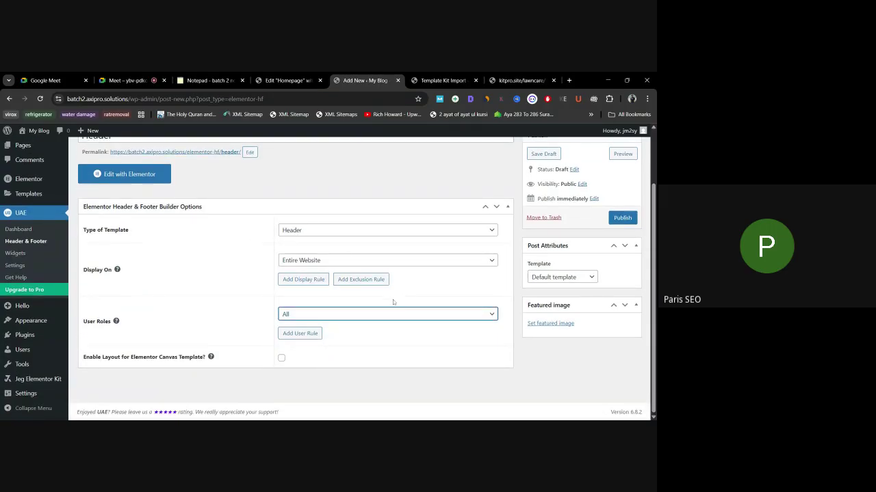
scroll(384, 301, up, 2)
click(621, 285)
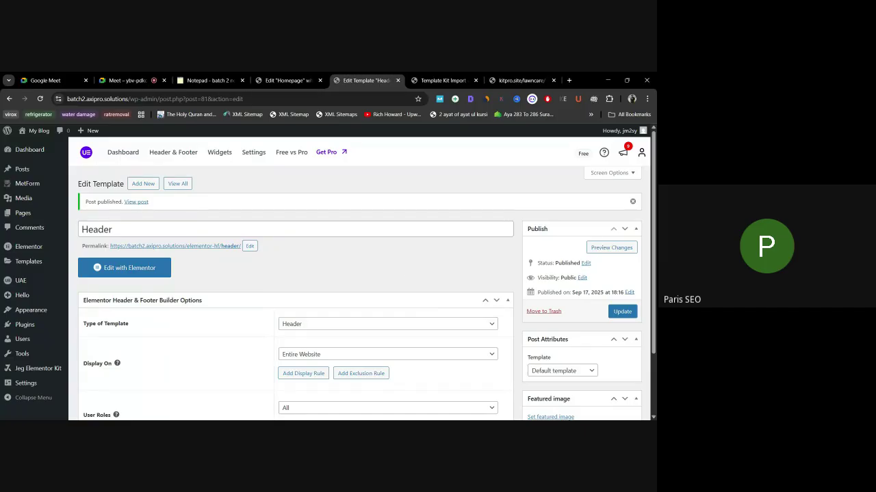
Step: Edit the Header template with Elementor and insert the saved Header section from the template library, applying its settings
click(120, 271)
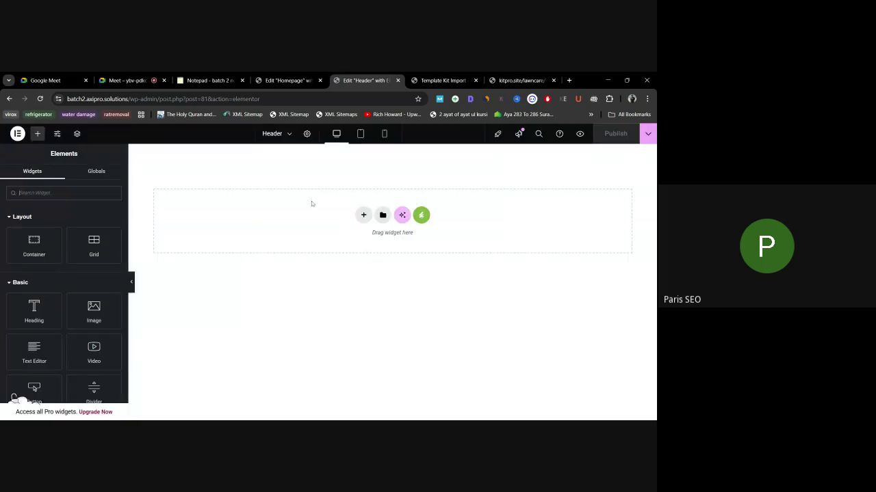
click(383, 216)
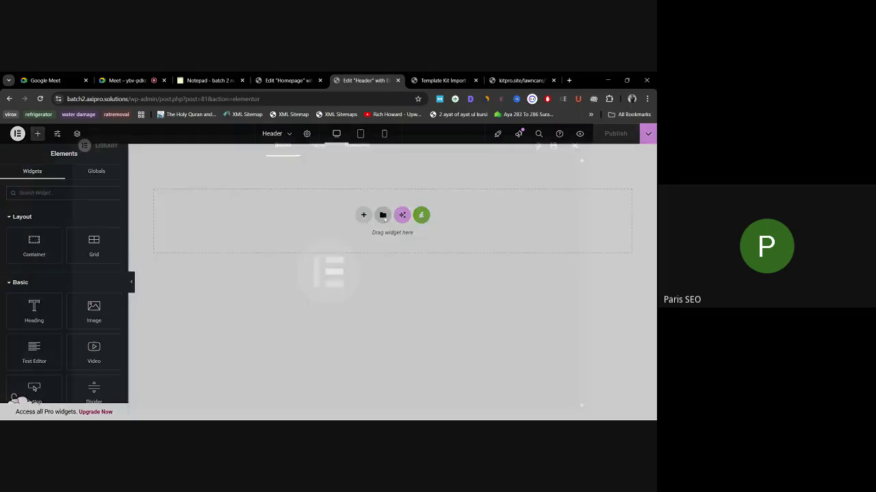
click(361, 145)
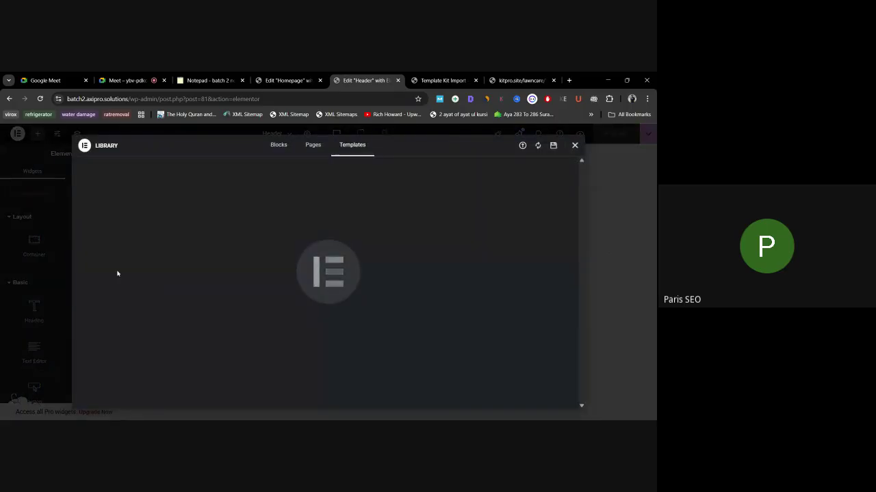
scroll(177, 258, down, 1)
scroll(176, 258, down, 2)
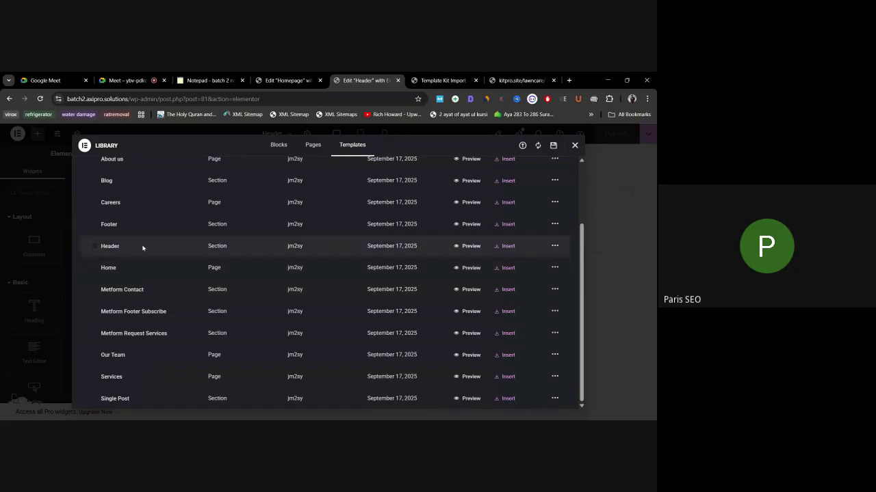
click(505, 247)
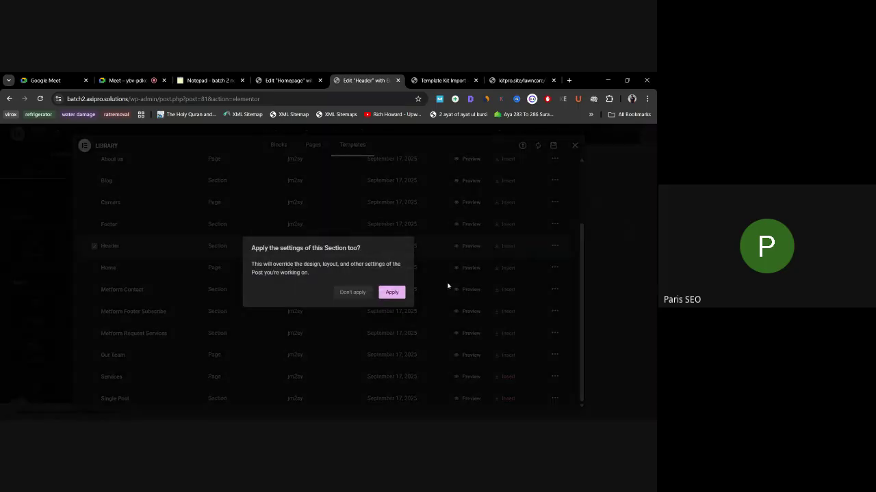
click(391, 292)
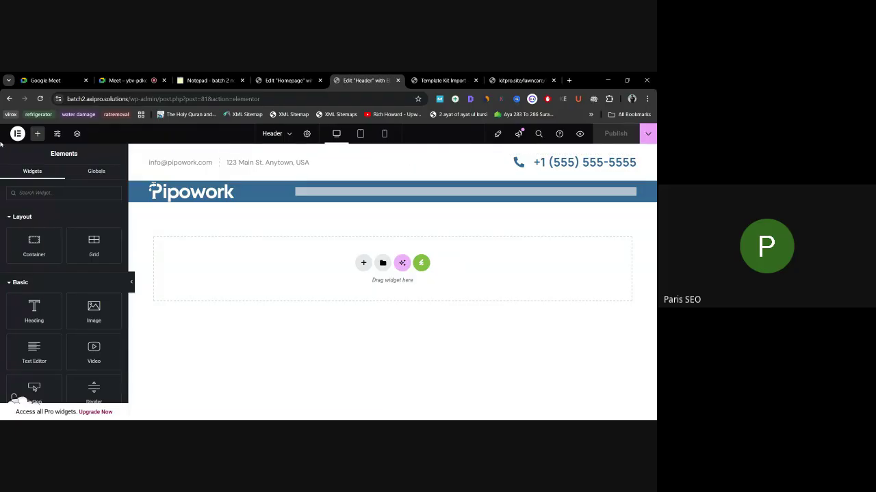
Step: Leave the header editor and add a new UAE template titled Footer with template type Footer
click(10, 99)
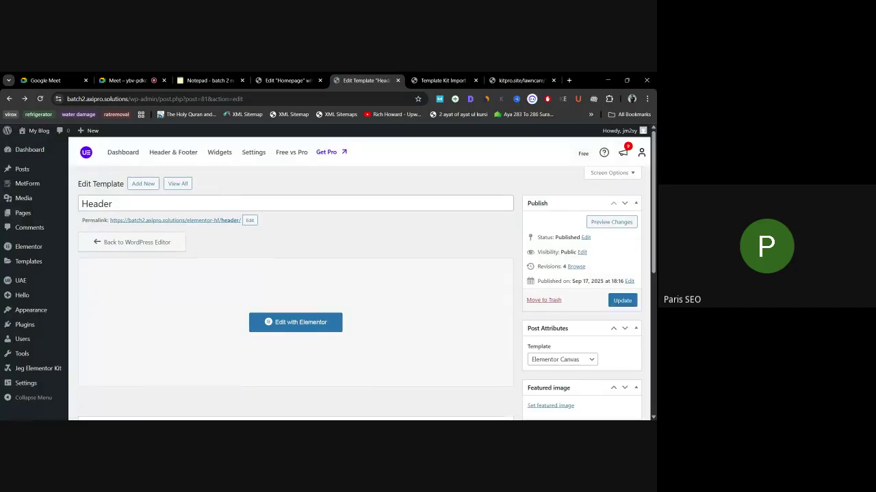
click(141, 186)
text(Footer)
click(357, 297)
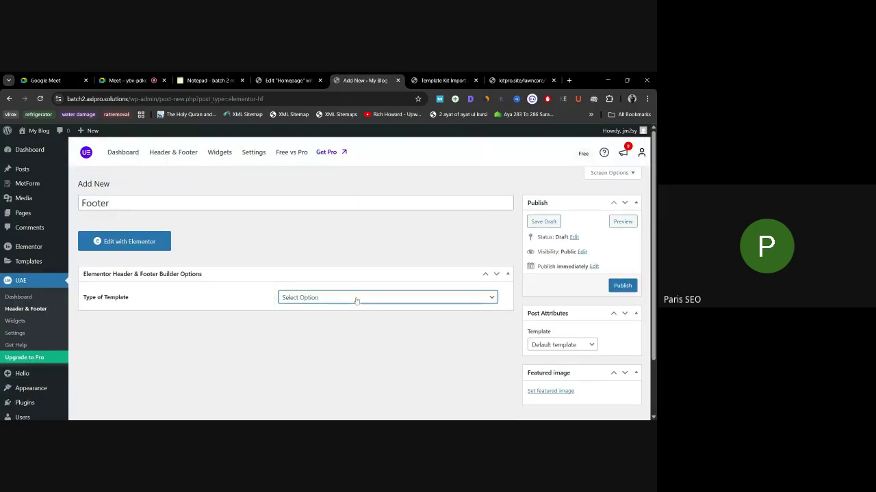
click(327, 335)
scroll(252, 336, down, 2)
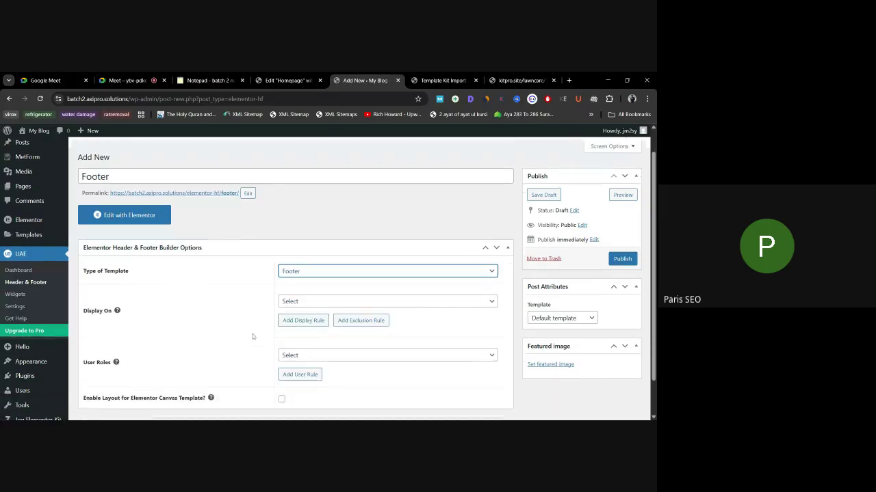
Step: Set the Footer template to display on the Entire Website for User Roles All, and publish it
click(323, 263)
click(309, 288)
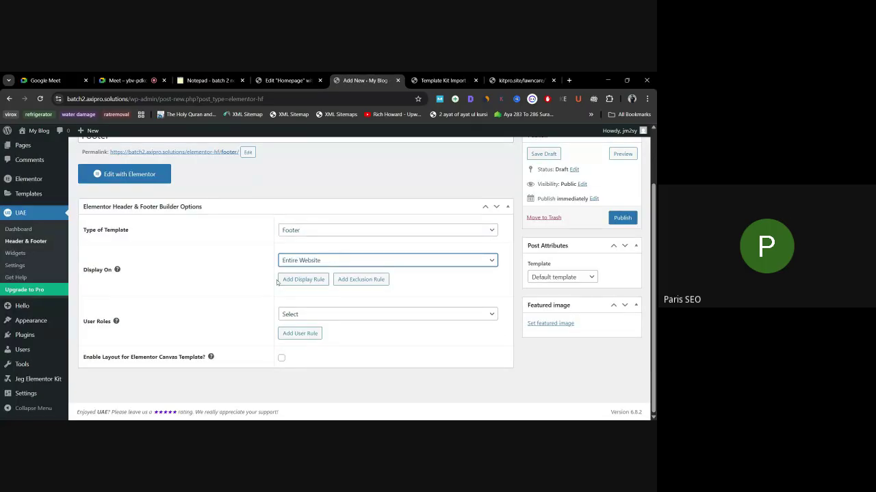
click(340, 314)
click(328, 340)
click(621, 218)
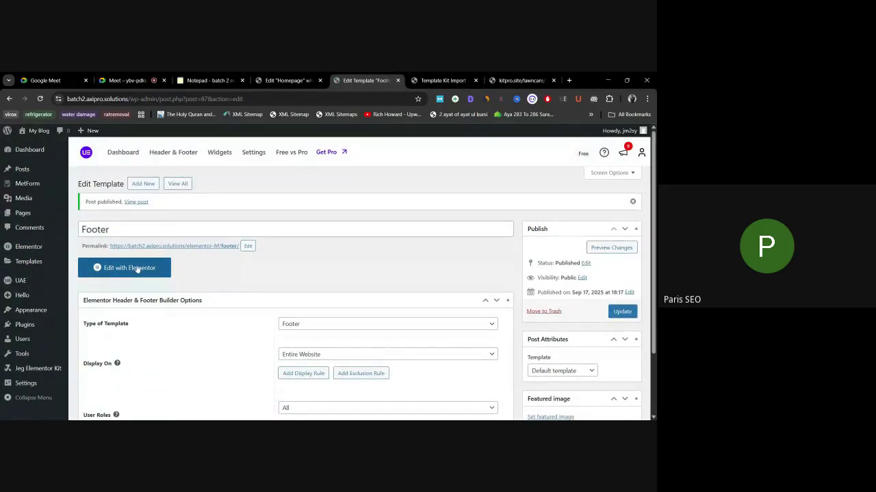
Step: Edit the Footer template with Elementor and insert the saved Footer section from the site templates, applying its settings
click(138, 268)
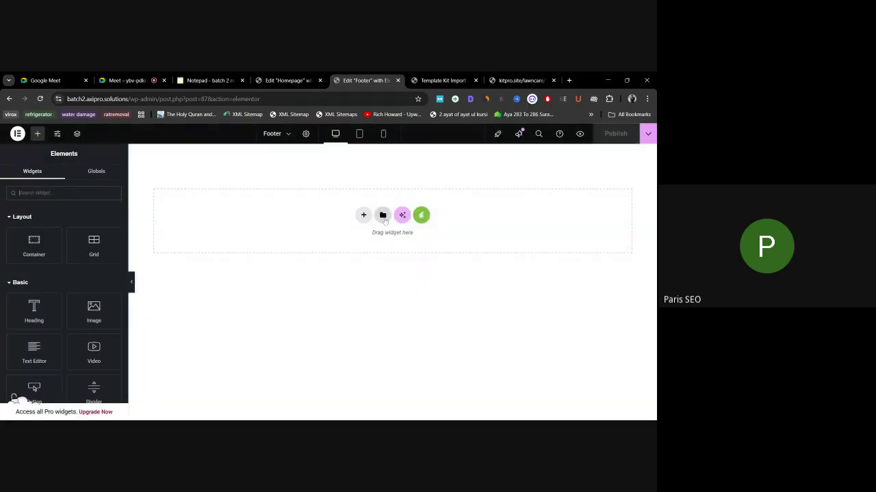
click(383, 215)
click(354, 146)
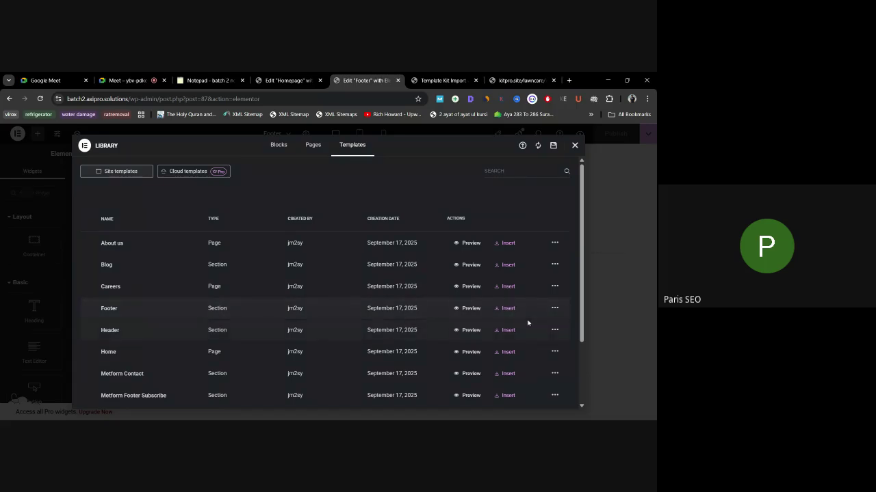
click(508, 308)
click(388, 293)
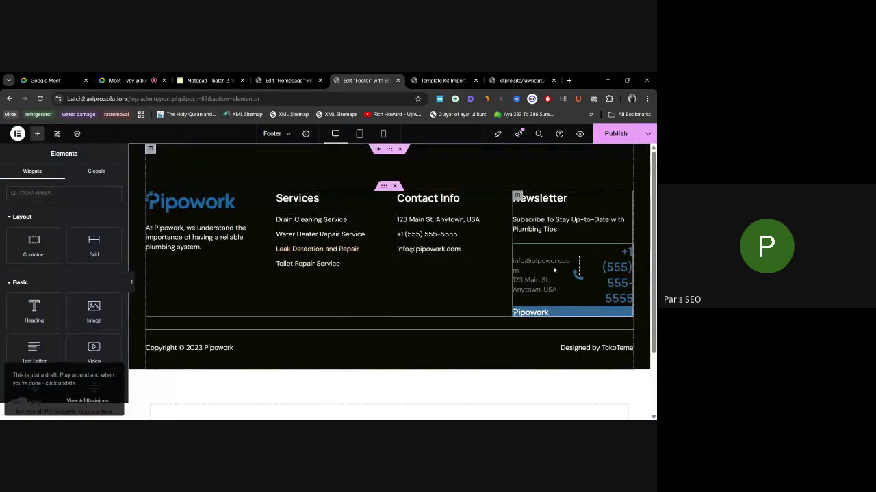
Step: Inspect the MetForm widget in the footer's Newsletter column and publish the footer design
click(586, 281)
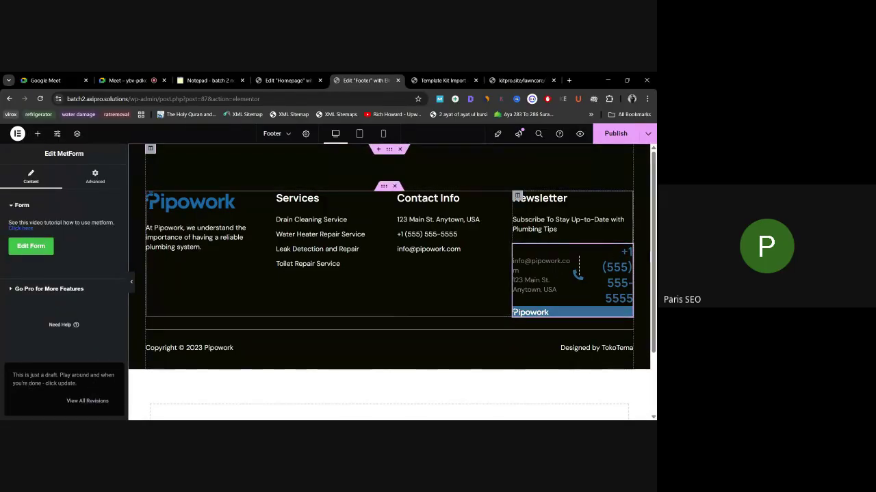
right_click(523, 266)
click(524, 263)
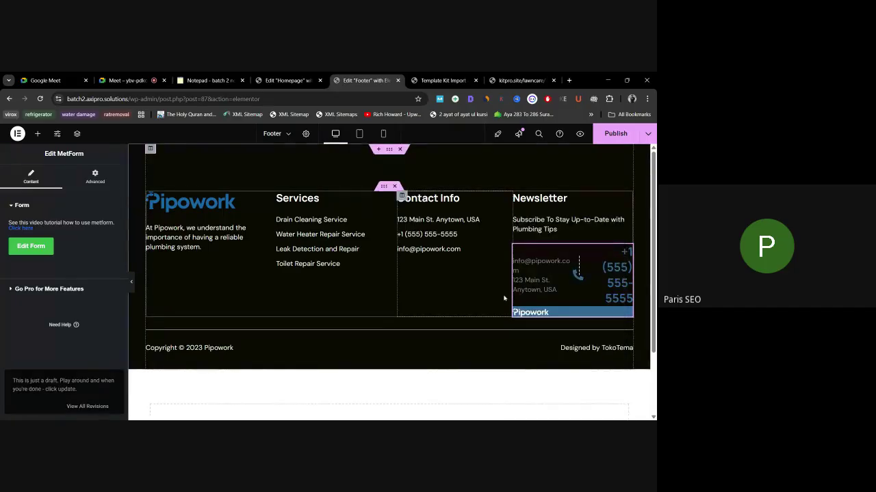
click(614, 134)
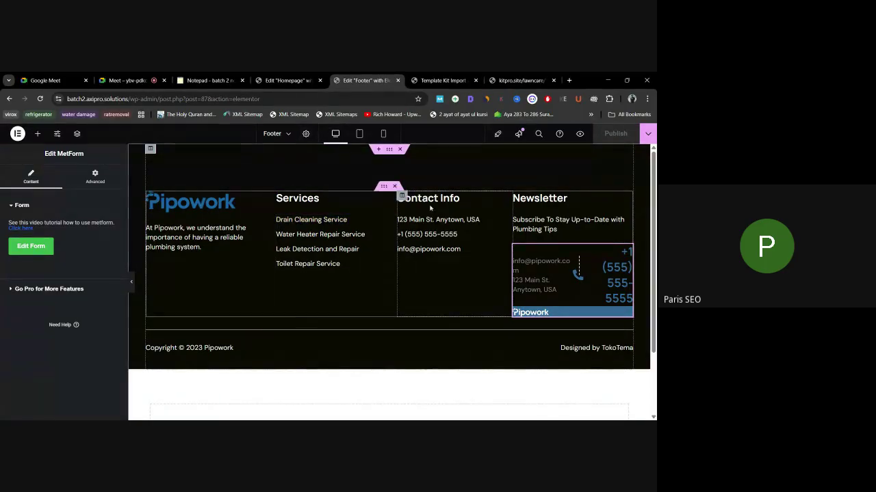
Step: Close the footer editor and open the live site in a new browser tab
click(397, 81)
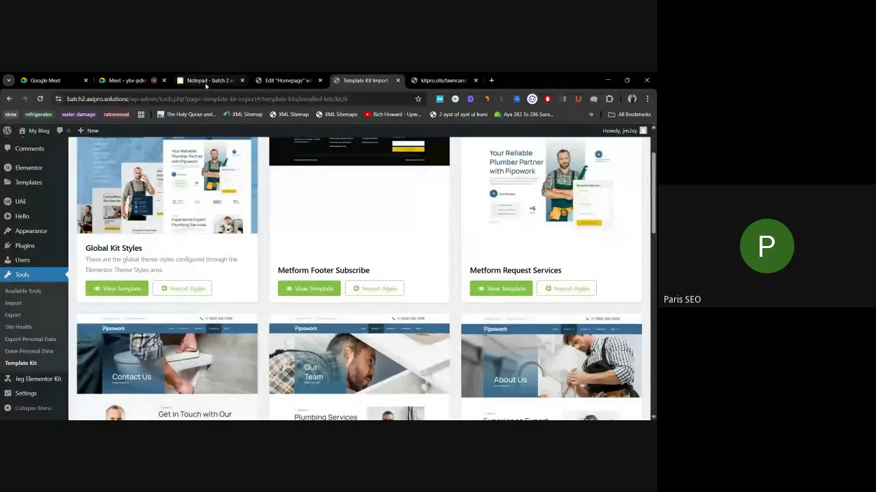
ctrl+click(45, 133)
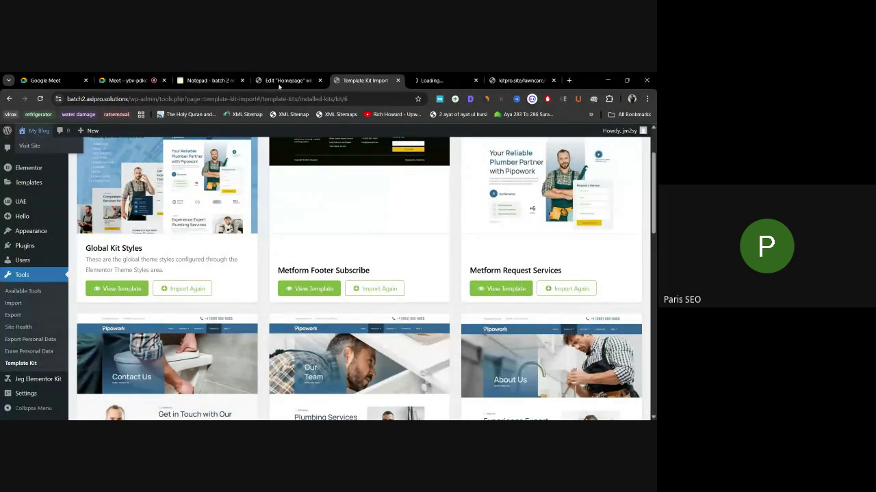
click(454, 80)
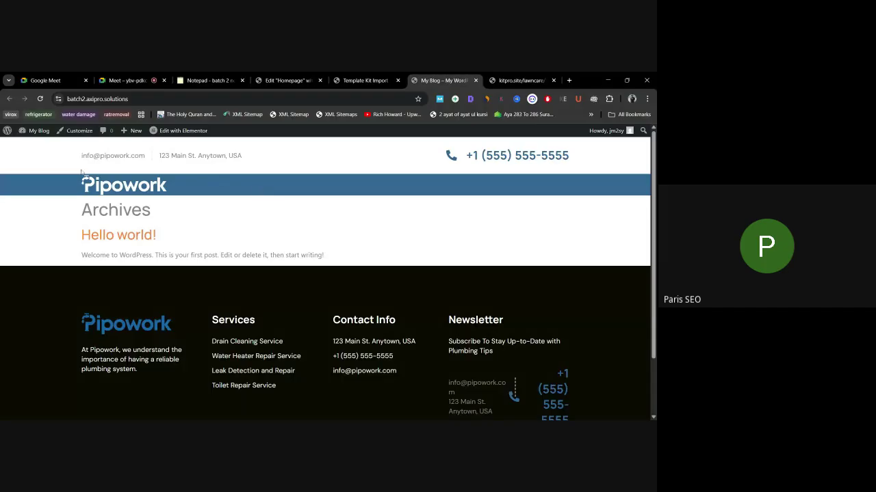
Step: Examine the live site's header, archive content and footer
drag(30, 154, 631, 196)
click(510, 234)
drag(60, 210, 323, 256)
click(67, 209)
scroll(67, 208, down, 1)
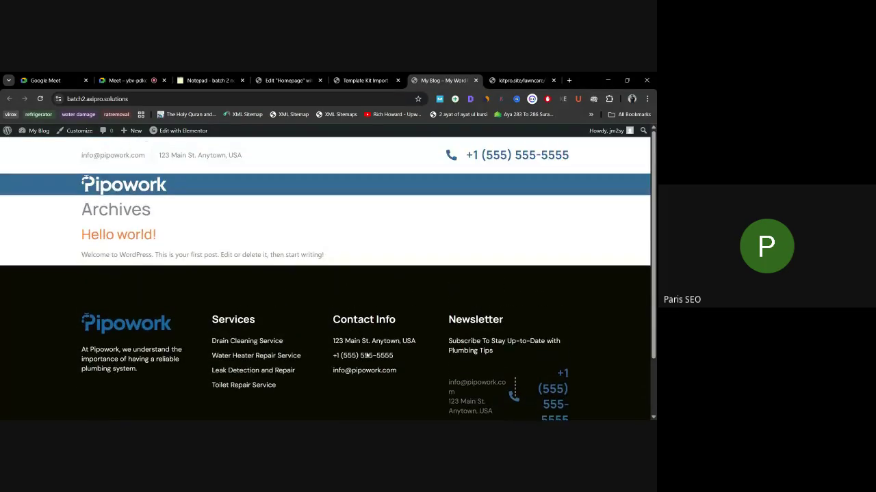
drag(28, 214, 575, 373)
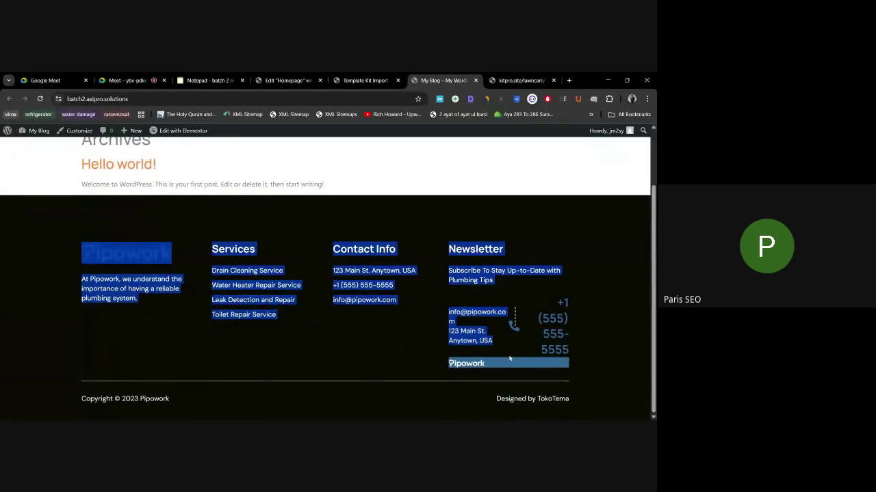
scroll(465, 234, up, 1)
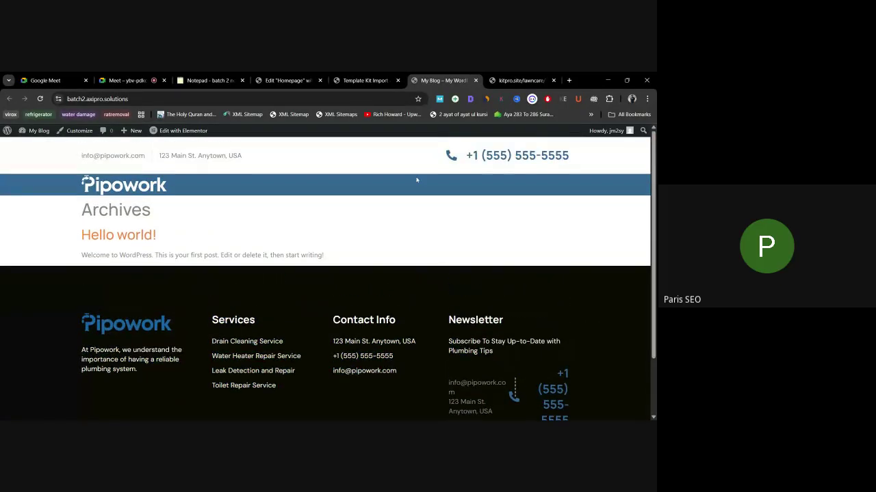
Step: Close the Template Kit Import page and the Lawncare demo page
click(365, 80)
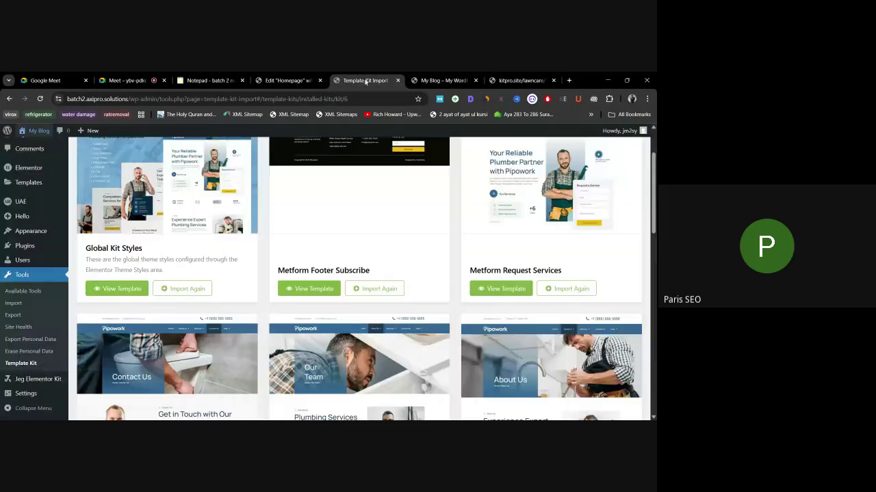
click(397, 81)
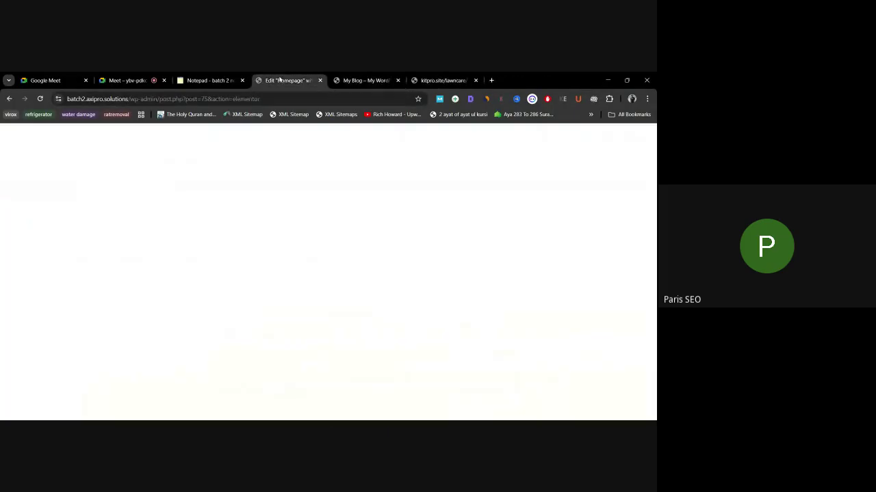
click(512, 80)
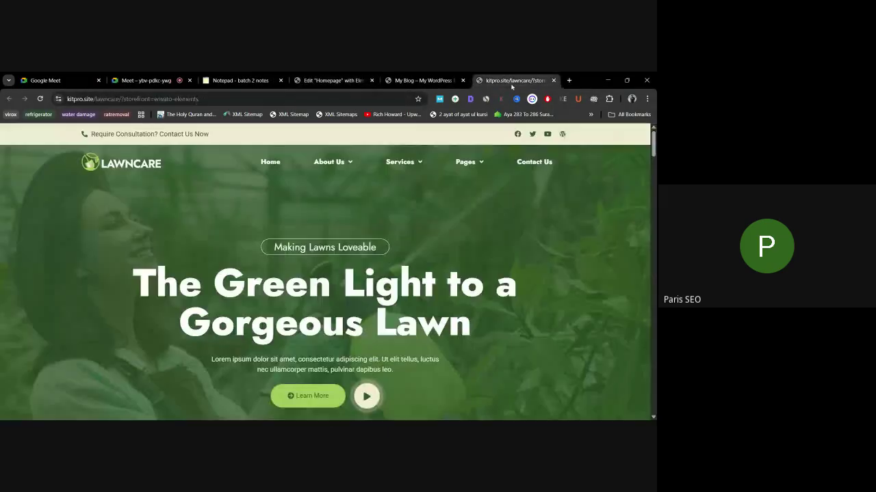
click(553, 80)
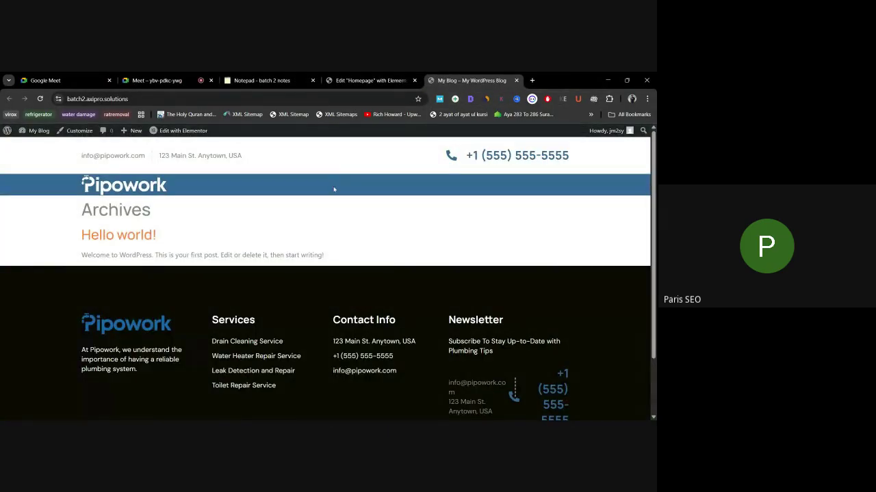
Step: Preview the Homepage draft from its Elementor editor and check the page from header to footer
click(369, 80)
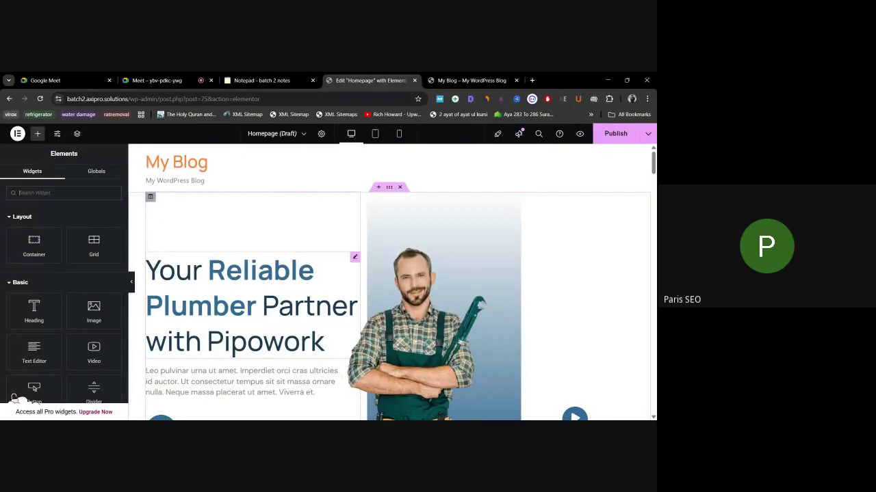
scroll(237, 292, down, 4)
scroll(237, 292, up, 5)
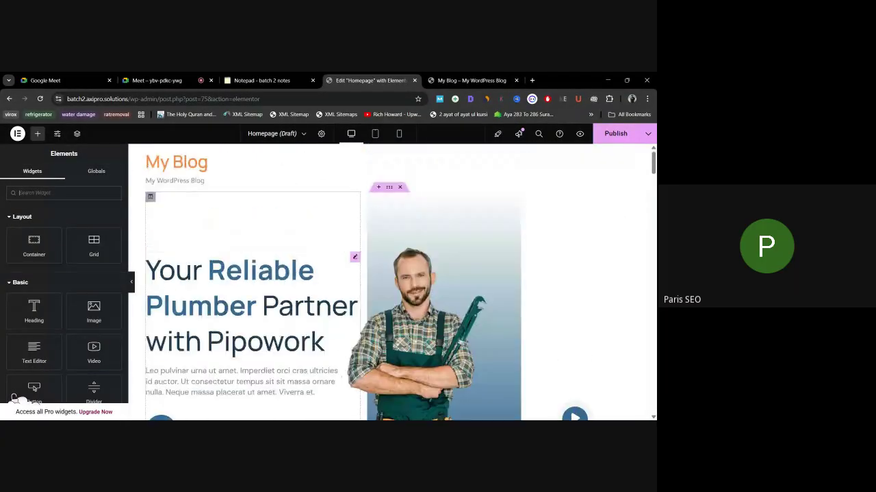
click(648, 133)
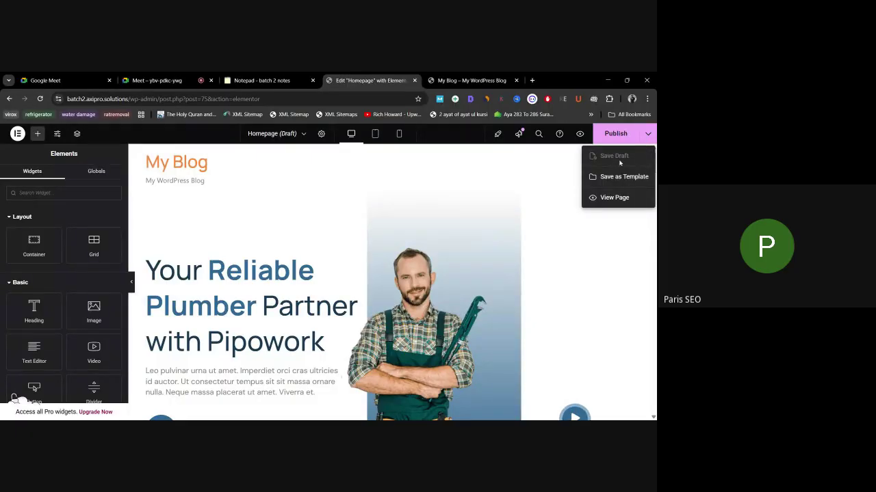
click(579, 134)
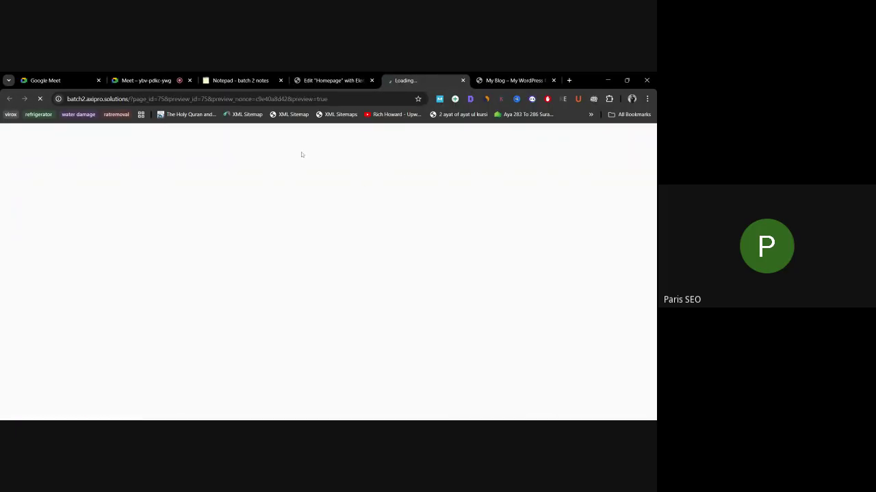
scroll(373, 245, down, 8)
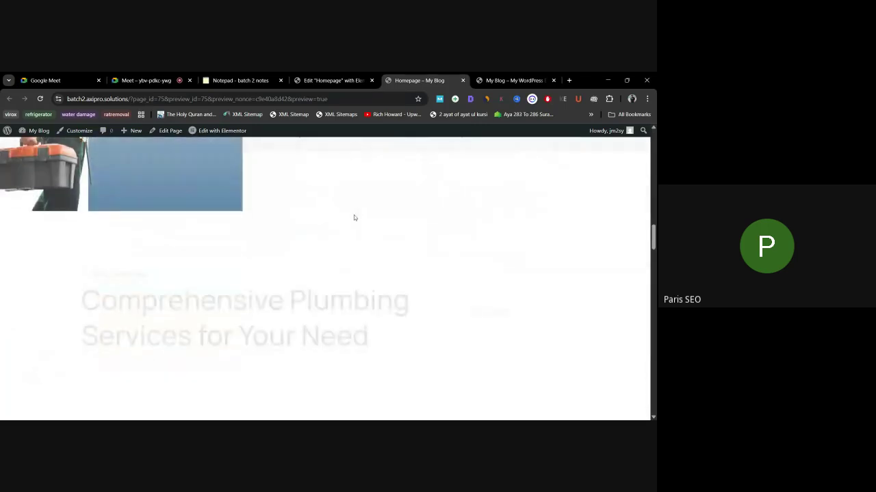
scroll(354, 217, down, 10)
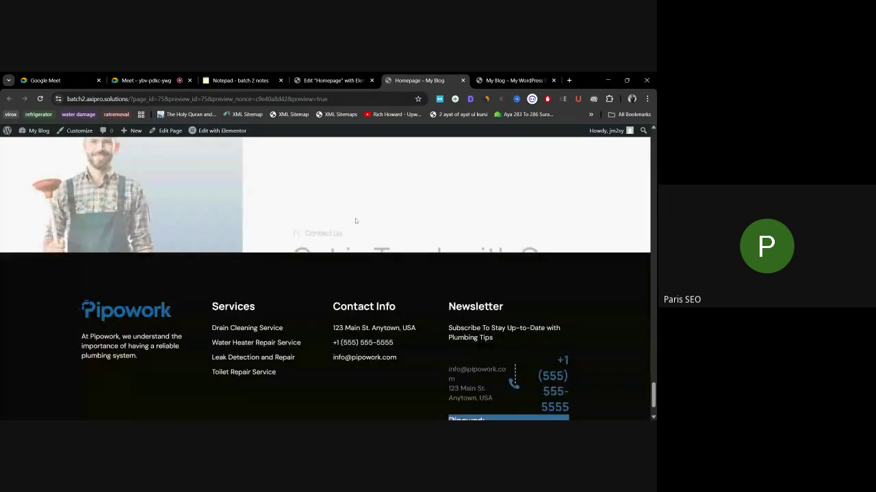
scroll(354, 221, down, 3)
scroll(438, 333, up, 8)
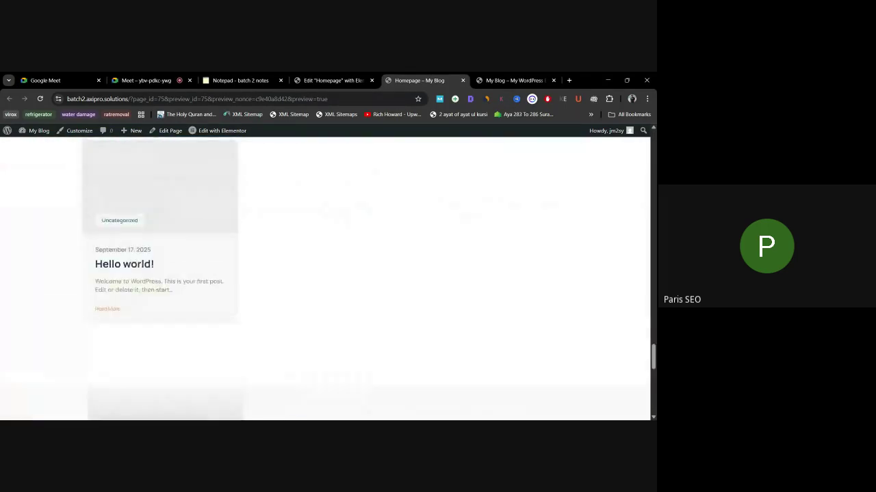
scroll(325, 279, up, 10)
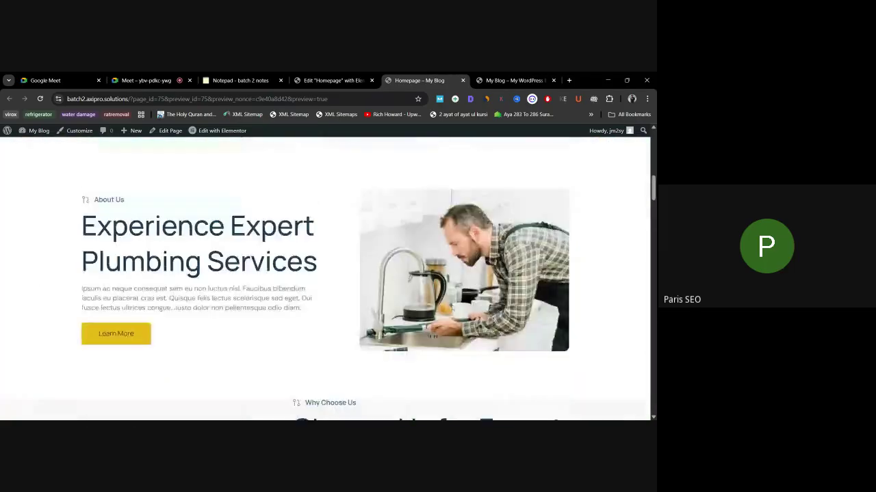
scroll(453, 308, up, 6)
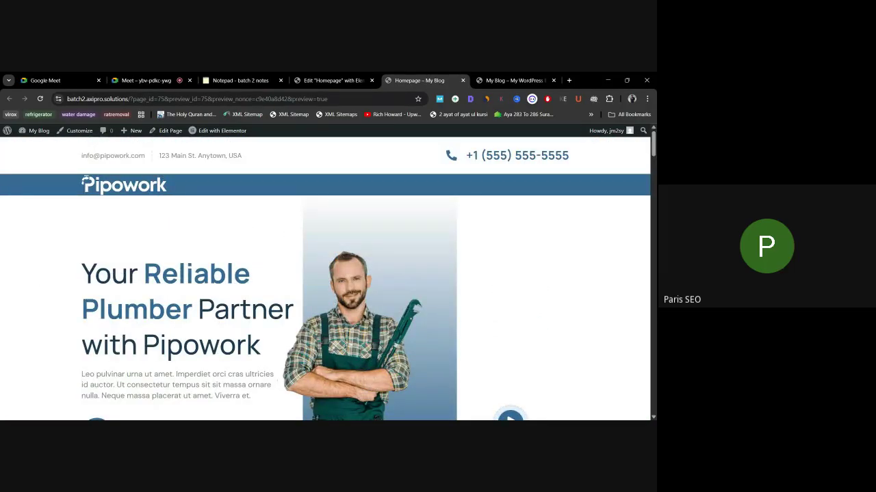
Step: Switch to the Google Meet call and read the latest in-call messages about the staging site and Elementor
click(144, 80)
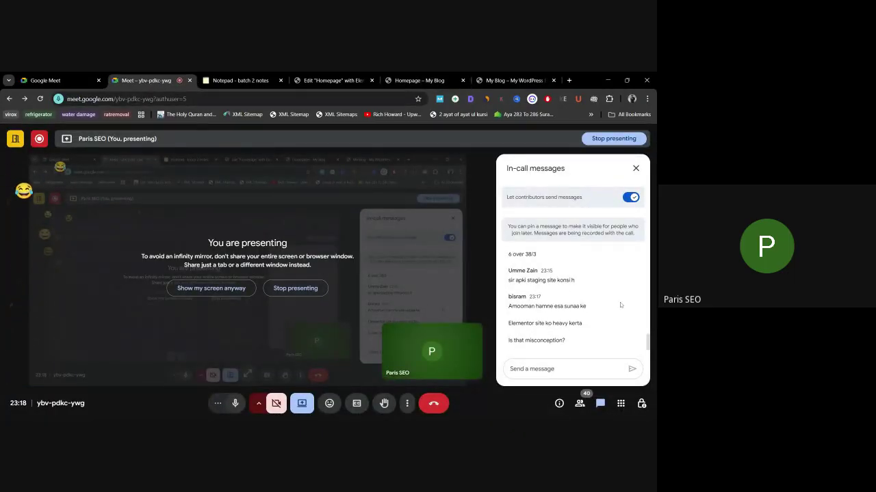
drag(576, 344, 594, 322)
click(595, 322)
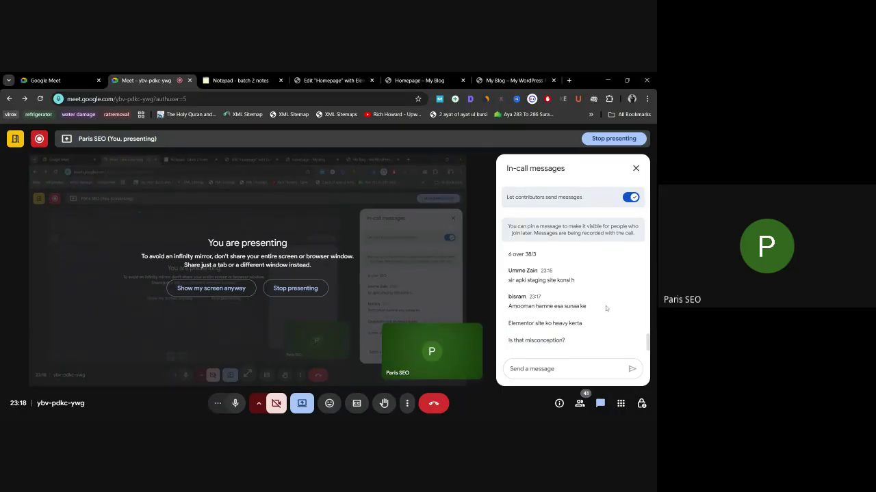
drag(576, 280, 521, 280)
click(520, 281)
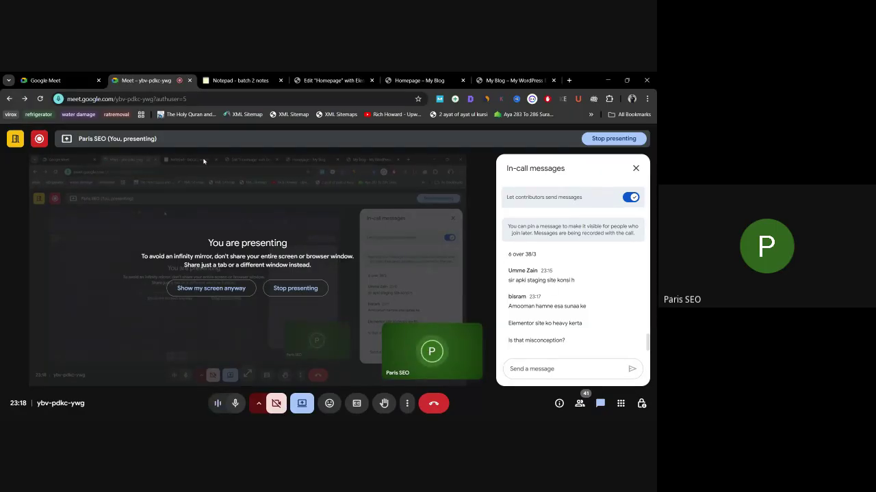
Step: Revisit the batch 2 notes and the Homepage editor, and read the newer staging-related messages in the Google Meet chat
click(235, 80)
click(334, 80)
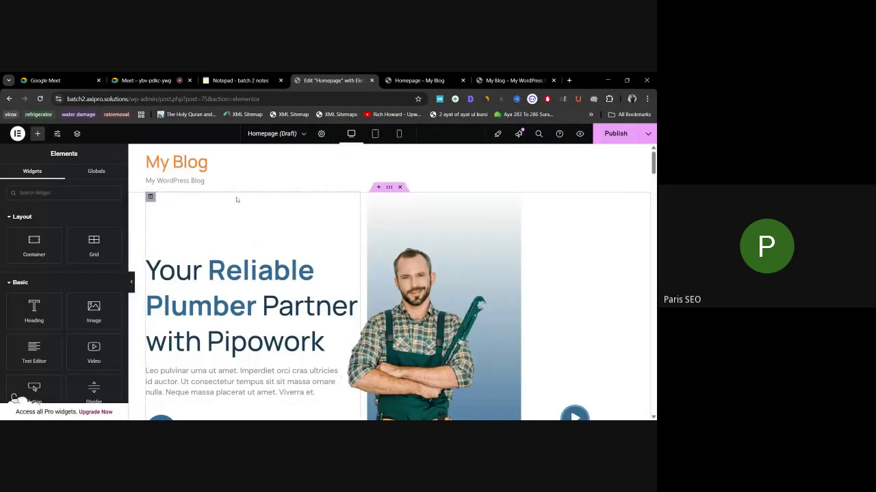
click(146, 80)
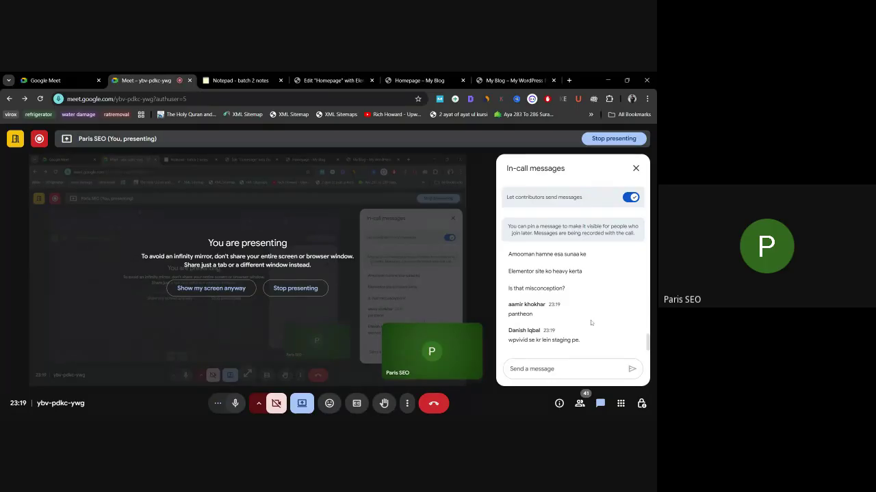
scroll(589, 320, up, 1)
scroll(578, 321, down, 1)
scroll(584, 309, up, 2)
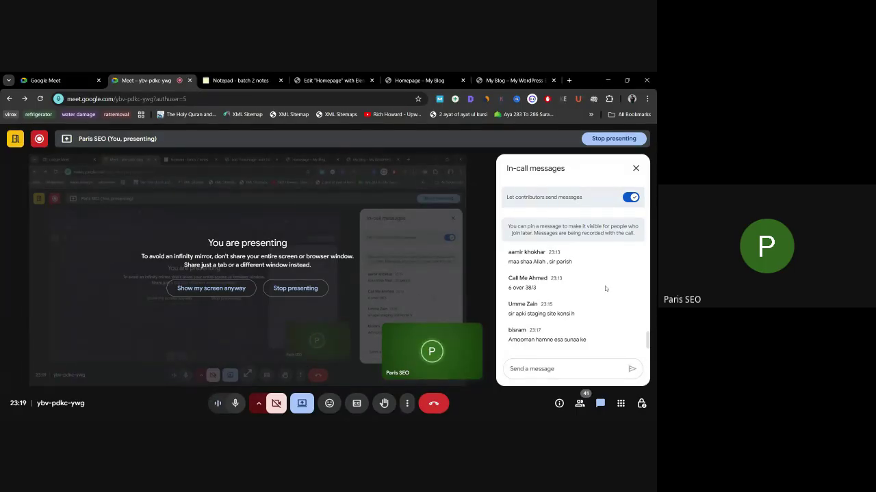
scroll(608, 288, up, 1)
scroll(608, 288, down, 1)
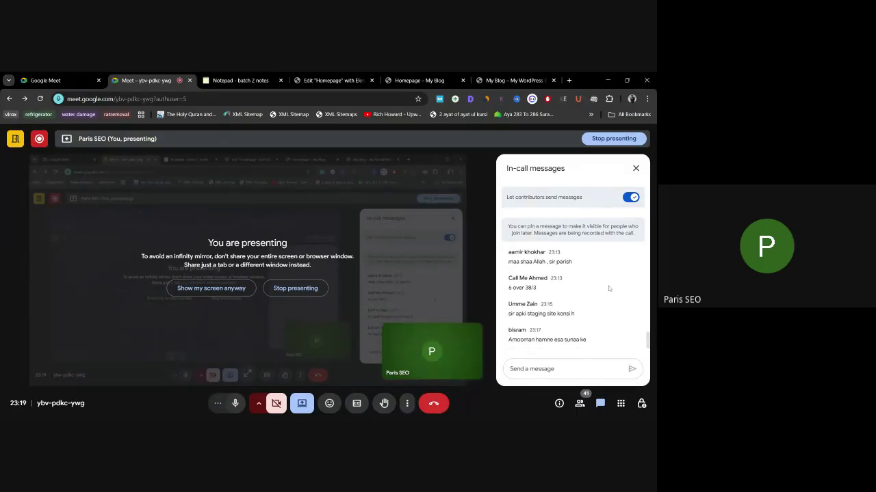
drag(594, 308, 536, 313)
click(568, 312)
scroll(585, 277, down, 1)
scroll(592, 278, down, 1)
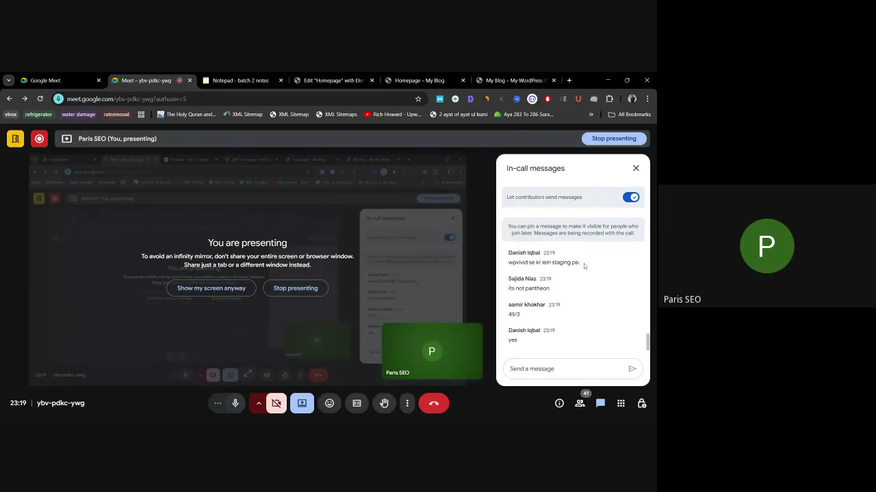
Step: Glance at the Homepage preview, return to the Google Meet call, read the newest in-call message and close the chat
click(635, 168)
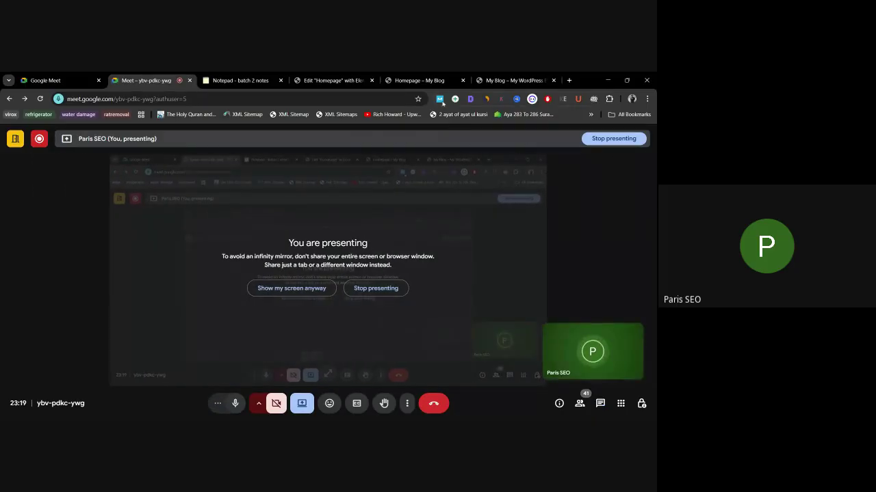
click(419, 81)
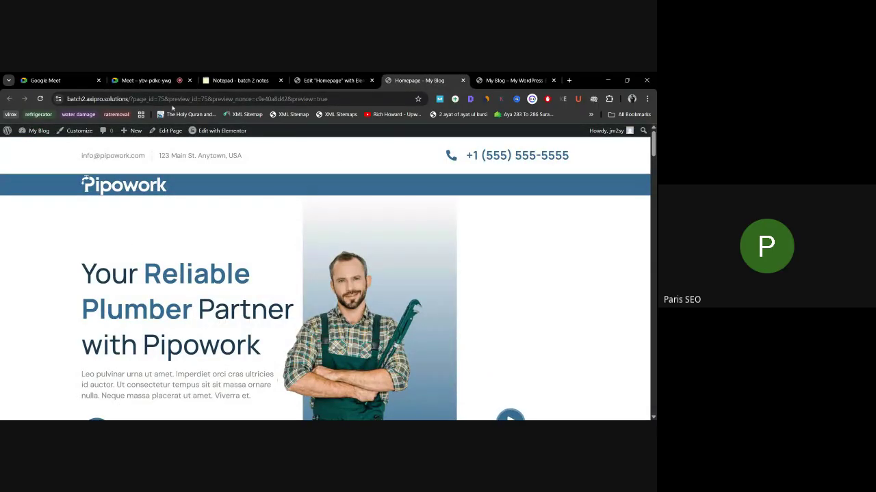
click(146, 80)
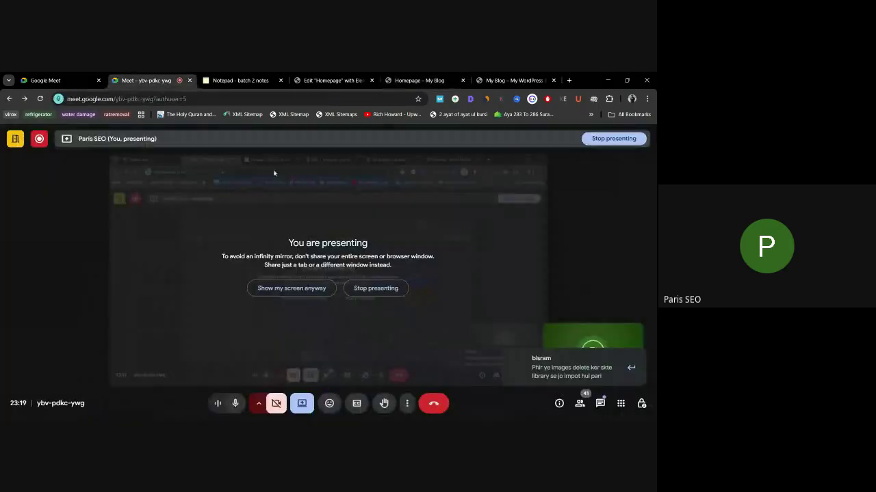
click(554, 364)
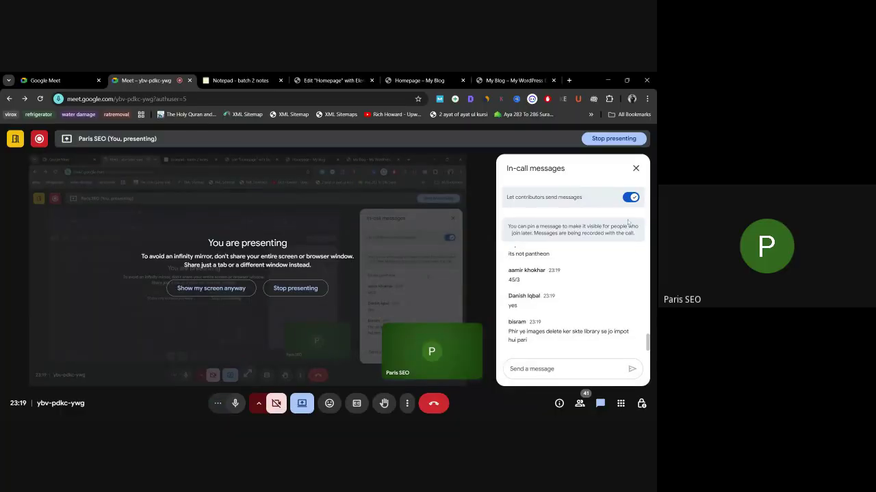
click(635, 168)
Step: Review the Homepage preview's hero, services list, certification logos, and About Us and Why Choose Us sections
click(417, 80)
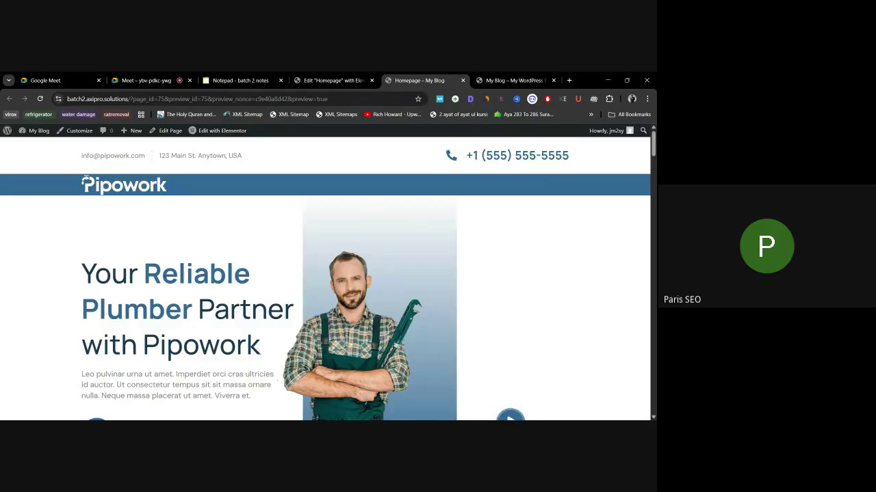
scroll(325, 282, down, 1)
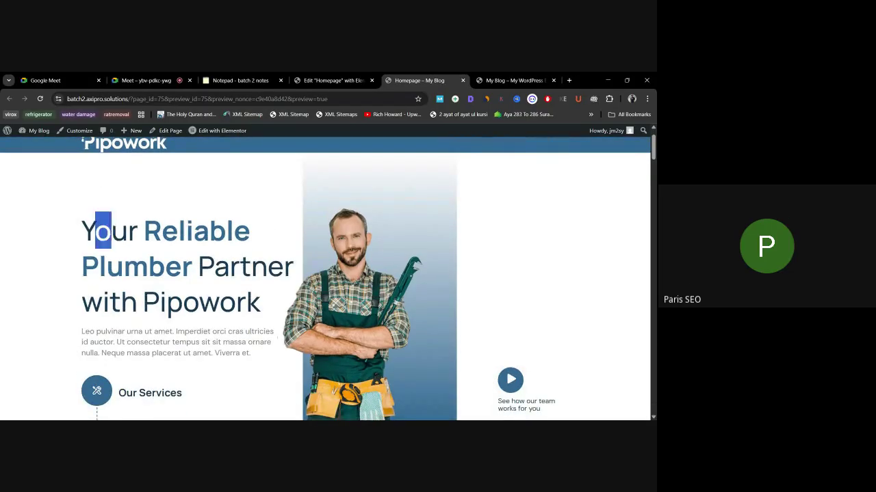
scroll(182, 288, down, 2)
drag(111, 247, 227, 270)
scroll(231, 307, down, 2)
drag(116, 274, 288, 323)
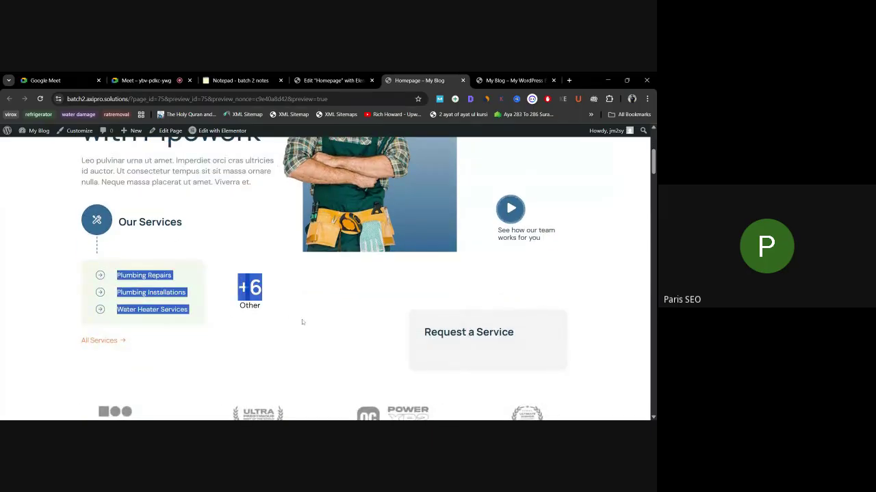
scroll(502, 274, down, 4)
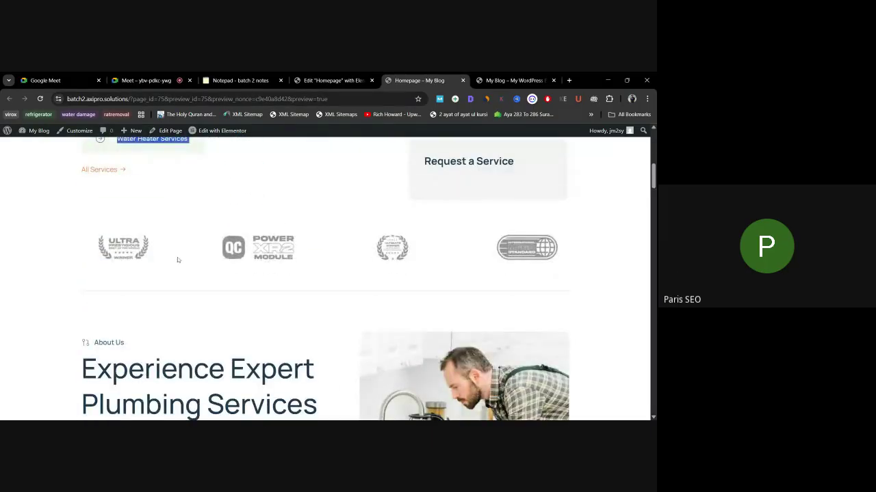
scroll(215, 277, down, 4)
drag(81, 193, 271, 236)
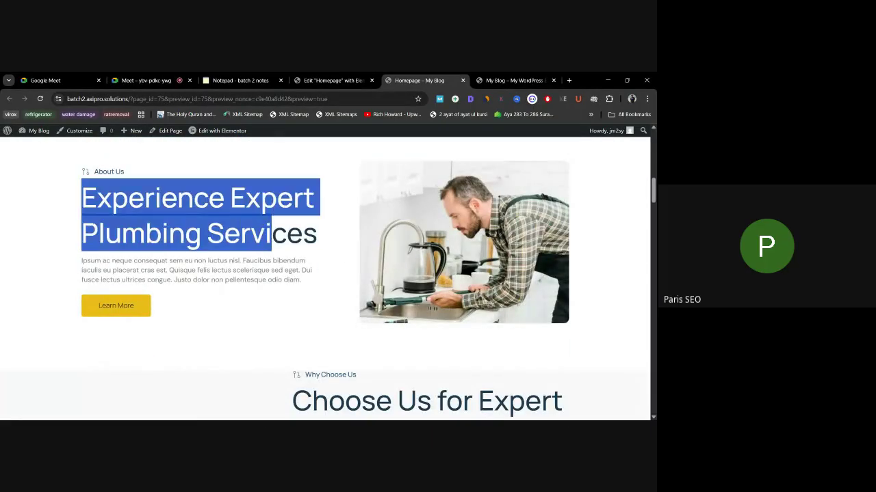
click(197, 319)
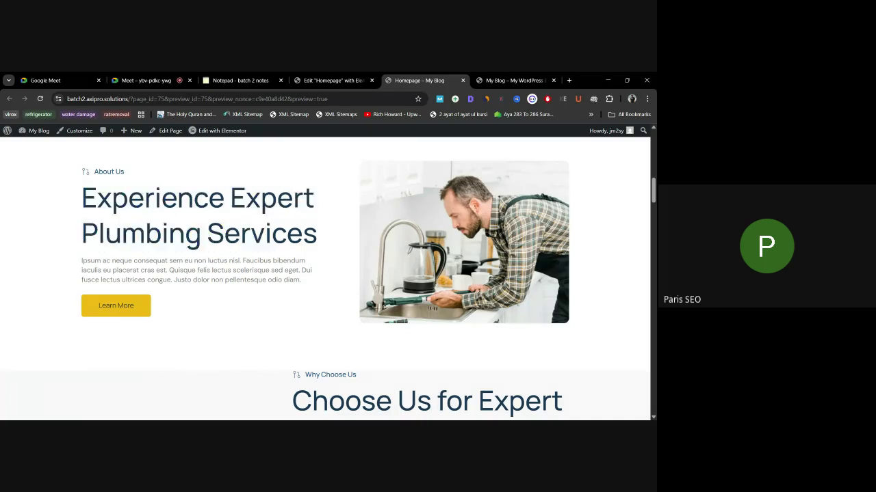
scroll(308, 288, down, 3)
scroll(419, 273, up, 10)
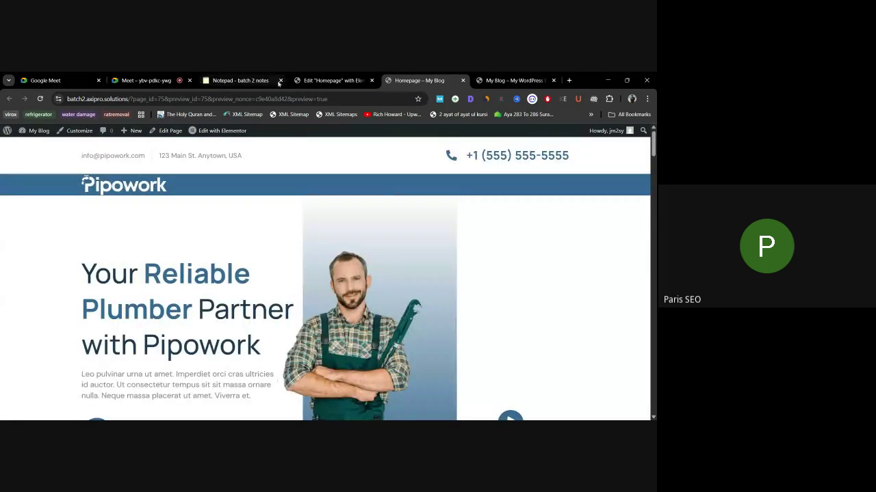
Step: Read the new messages in the Google Meet chat, and review the Homepage draft in the Elementor editor down to the service cards
click(145, 80)
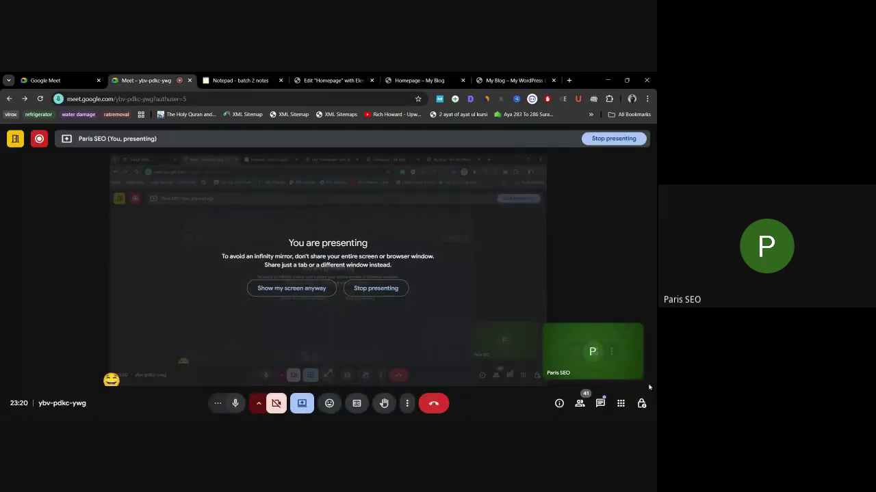
click(600, 403)
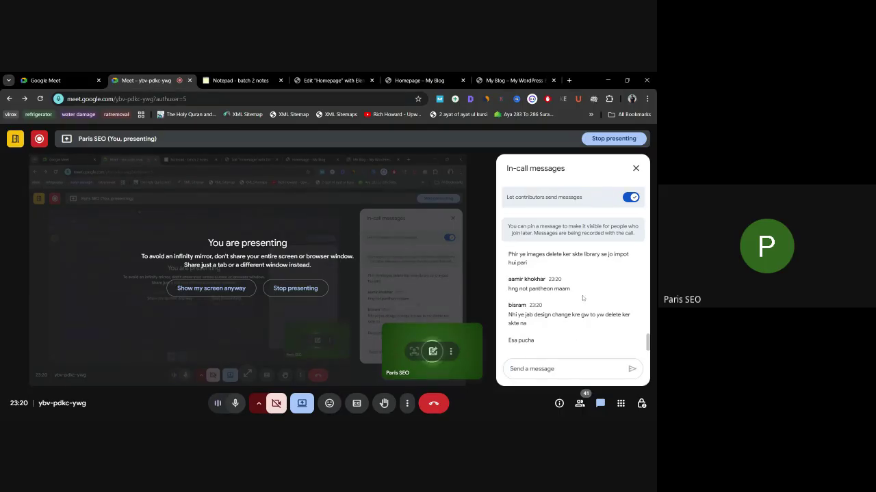
click(344, 81)
scroll(332, 281, down, 3)
scroll(331, 282, up, 1)
scroll(331, 281, down, 5)
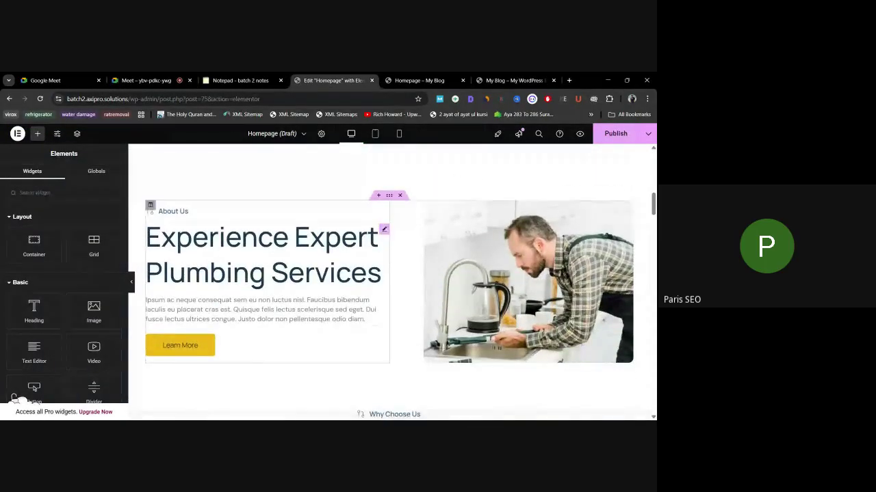
scroll(394, 297, down, 1)
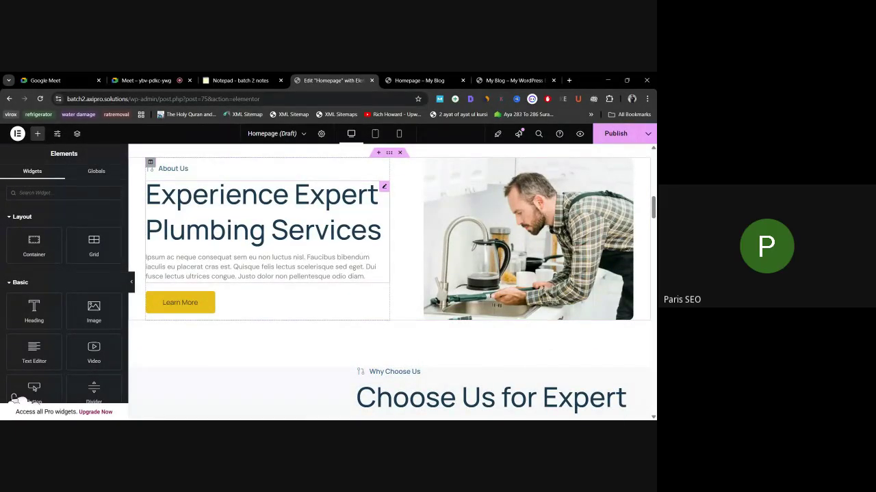
scroll(380, 299, down, 3)
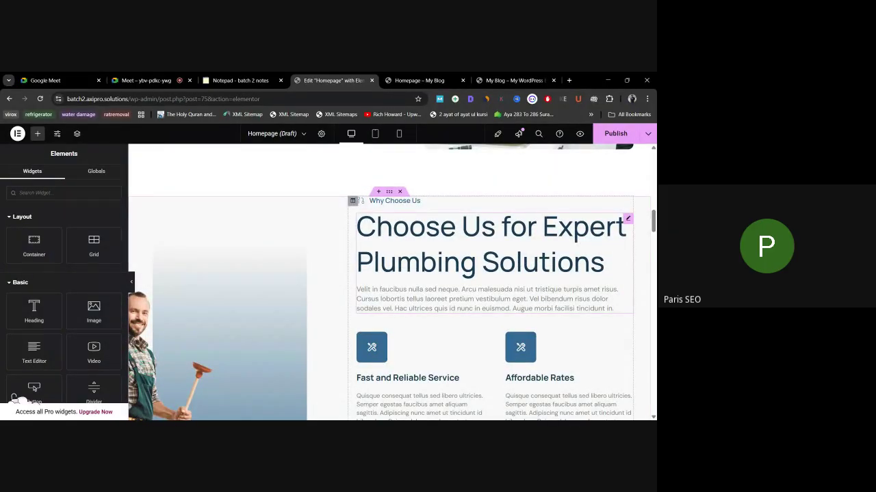
scroll(262, 204, down, 2)
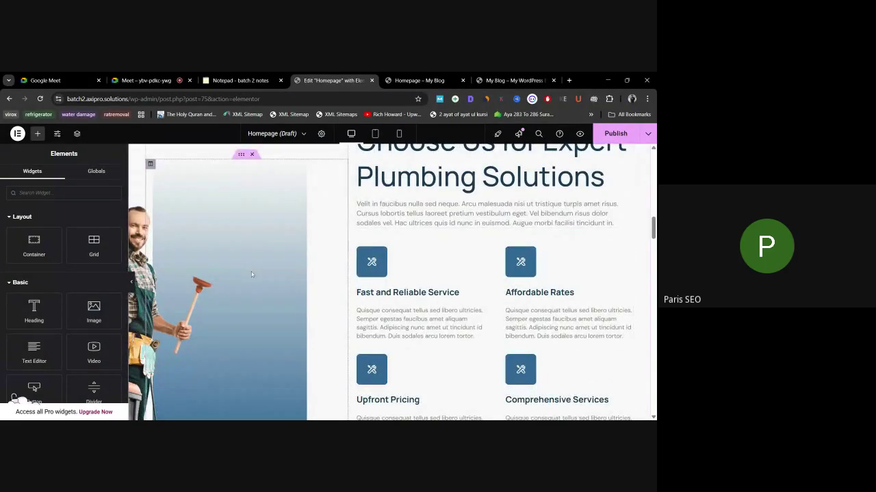
scroll(430, 292, up, 1)
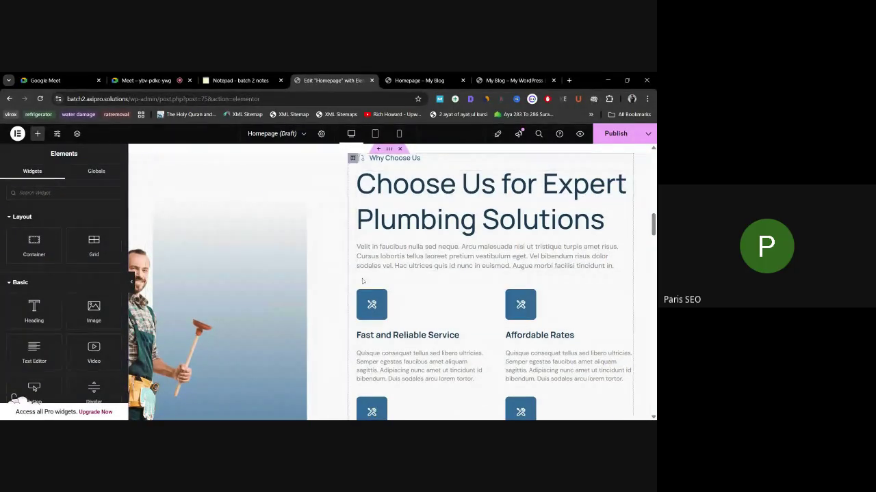
scroll(420, 294, down, 1)
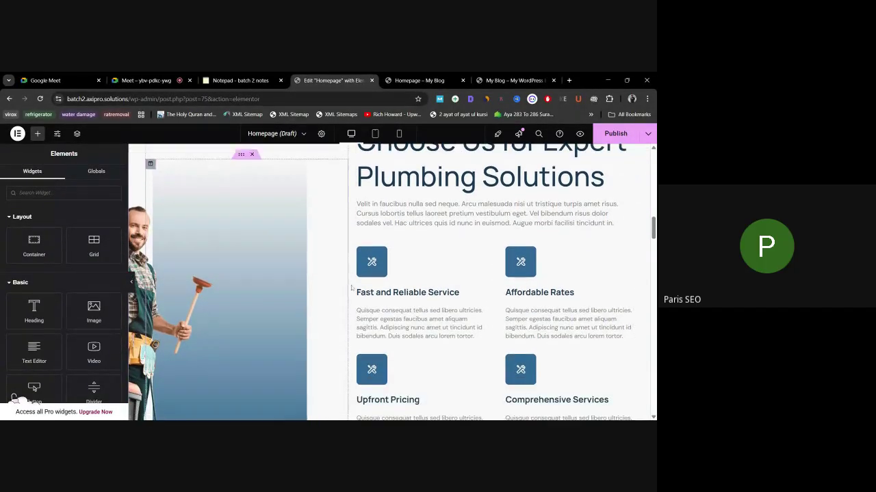
scroll(317, 263, down, 5)
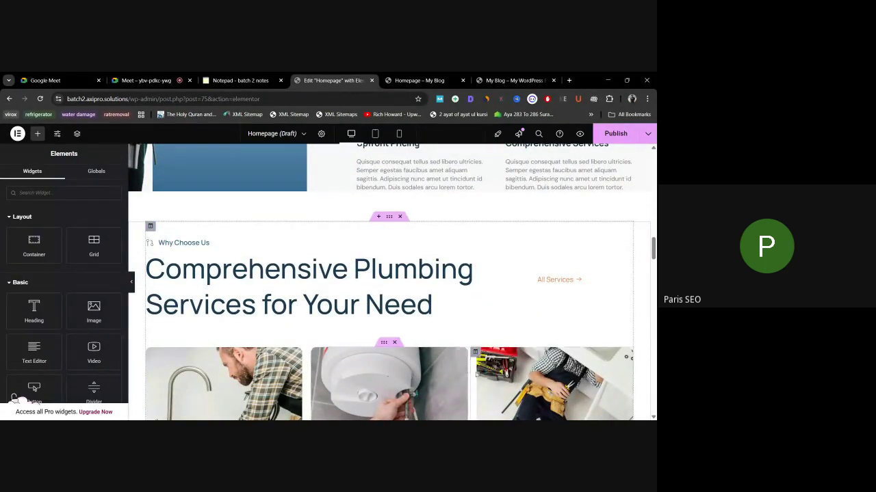
scroll(554, 258, down, 2)
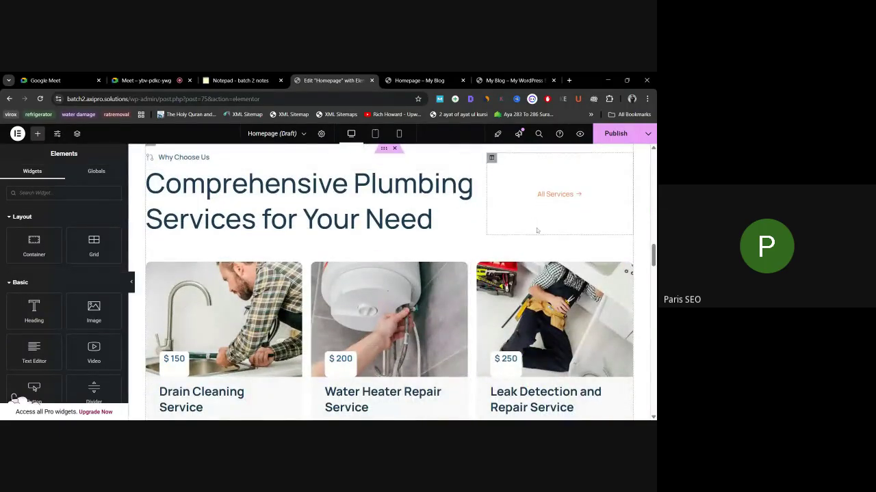
scroll(465, 258, down, 1)
scroll(373, 260, up, 15)
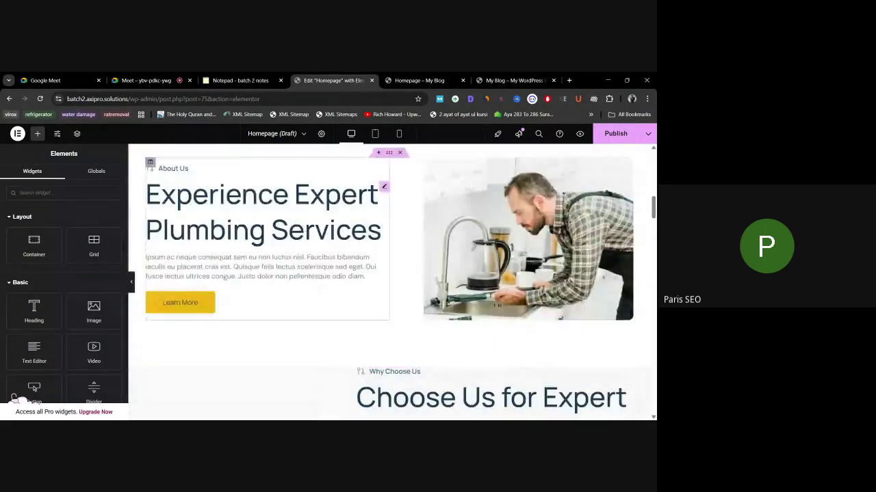
Step: Switch back to the Google Meet call and read the in-call question about whether axipro is paid
click(144, 80)
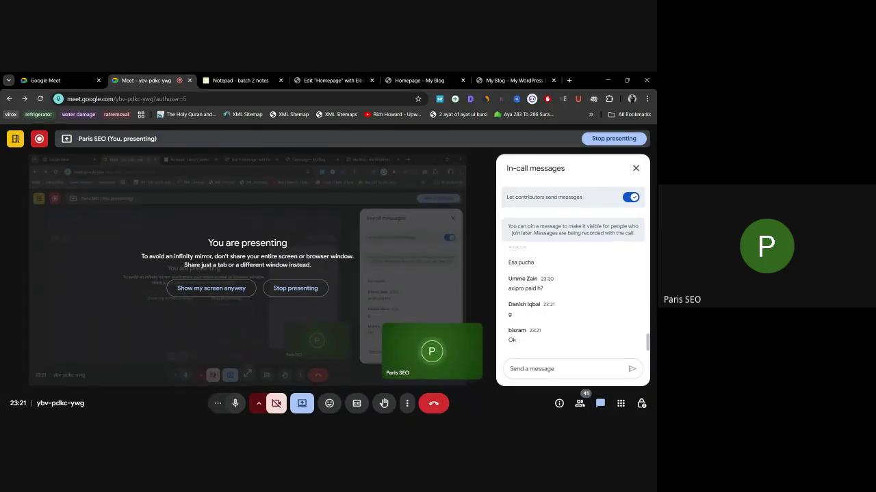
drag(552, 288, 511, 296)
click(511, 296)
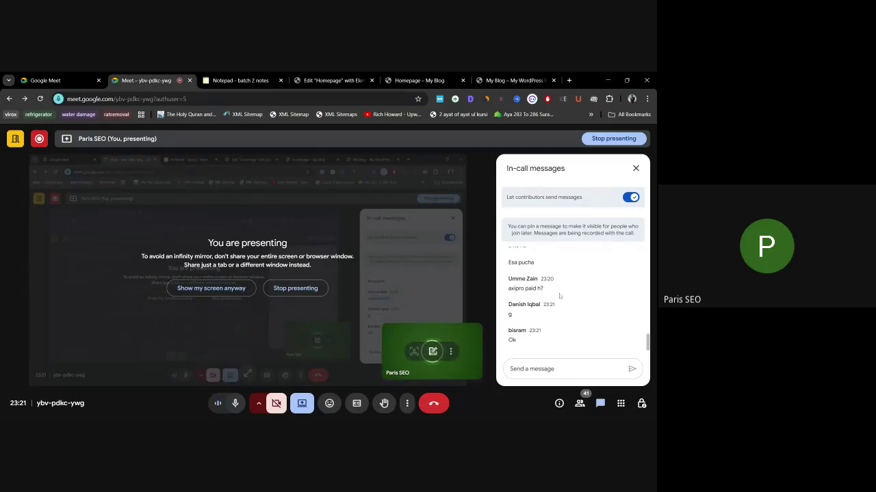
Step: Point out the batch2.axipro.solutions domain in the Homepage preview's address and look through the page
click(418, 80)
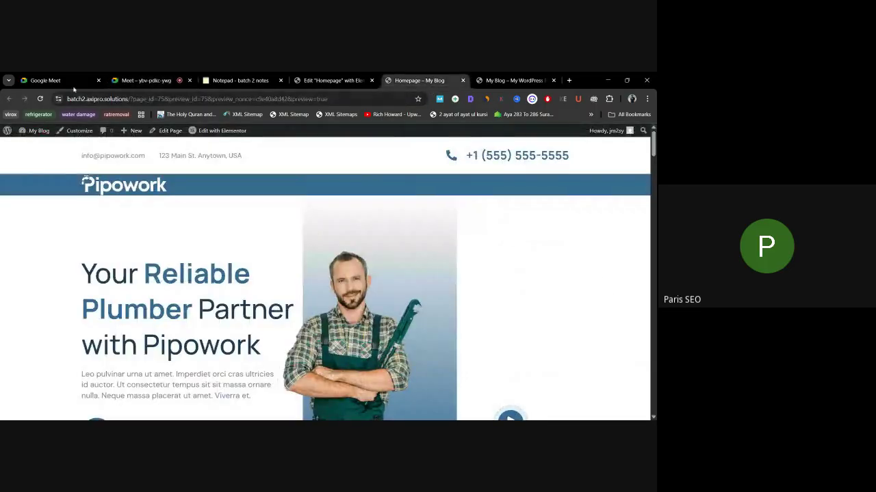
drag(67, 99, 131, 99)
click(112, 99)
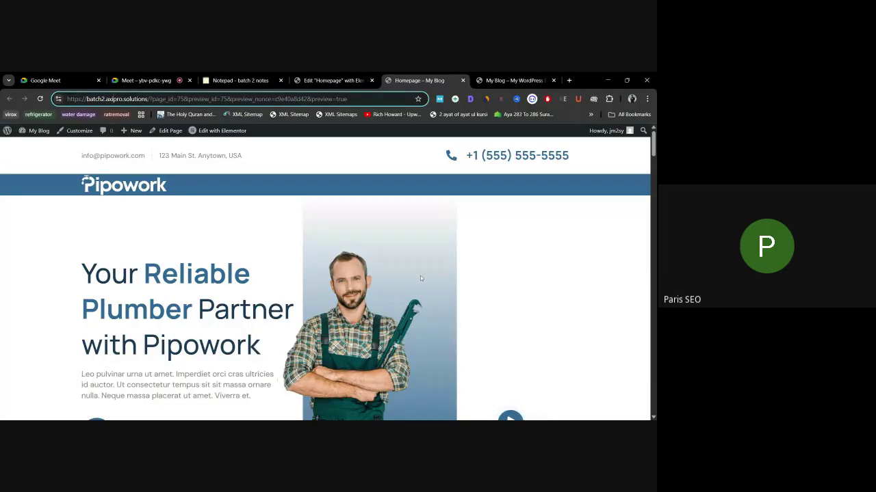
scroll(340, 251, down, 10)
scroll(338, 250, up, 10)
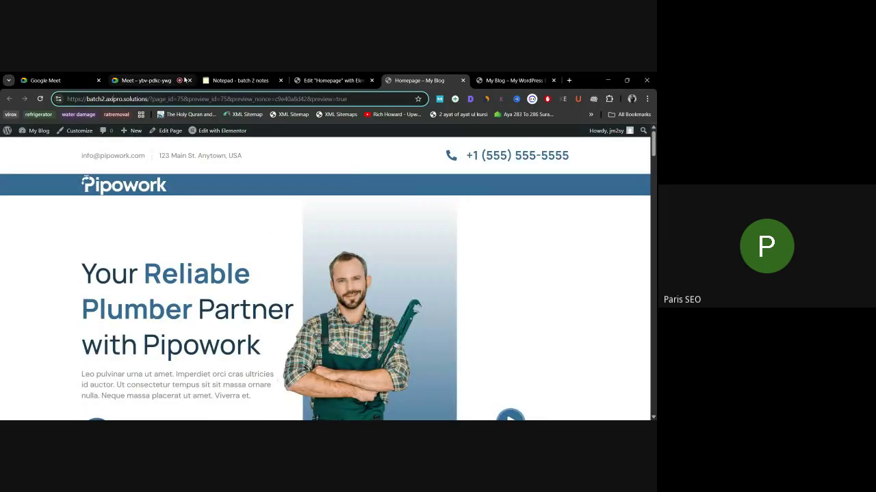
Step: Check the Google Meet chat for replies and look over the upper sections of the Homepage draft in the Elementor editor
click(146, 80)
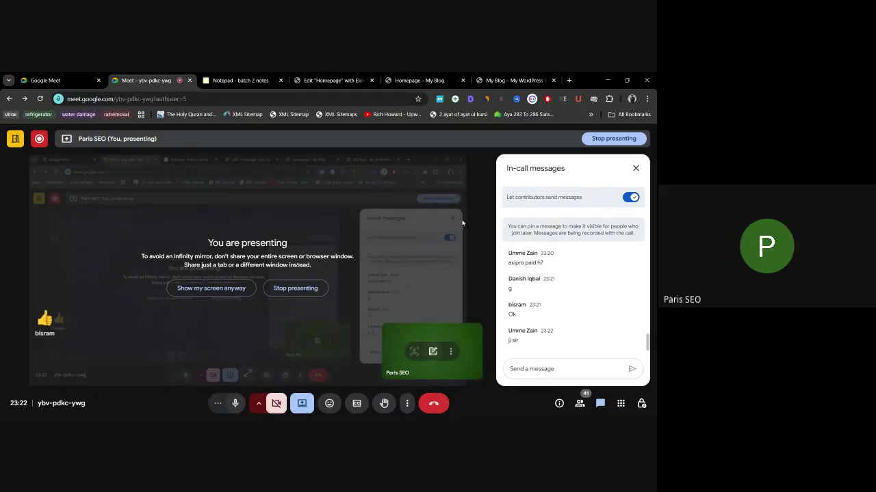
click(317, 83)
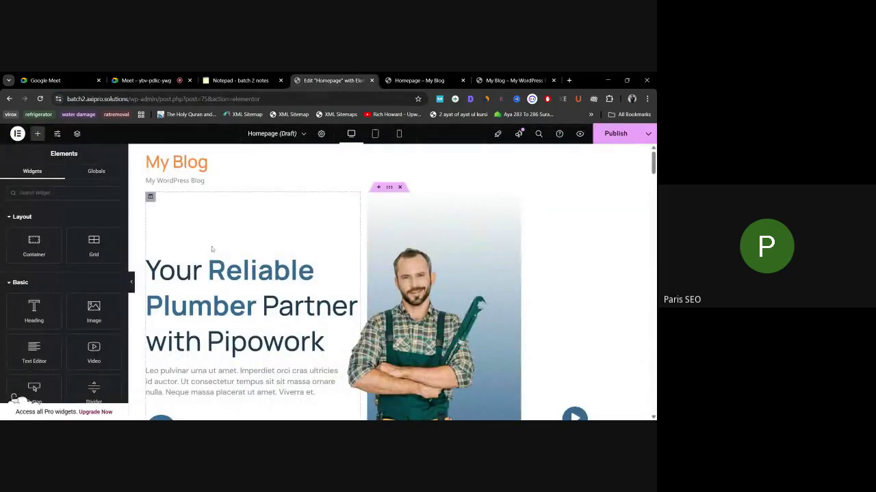
scroll(273, 236, down, 1)
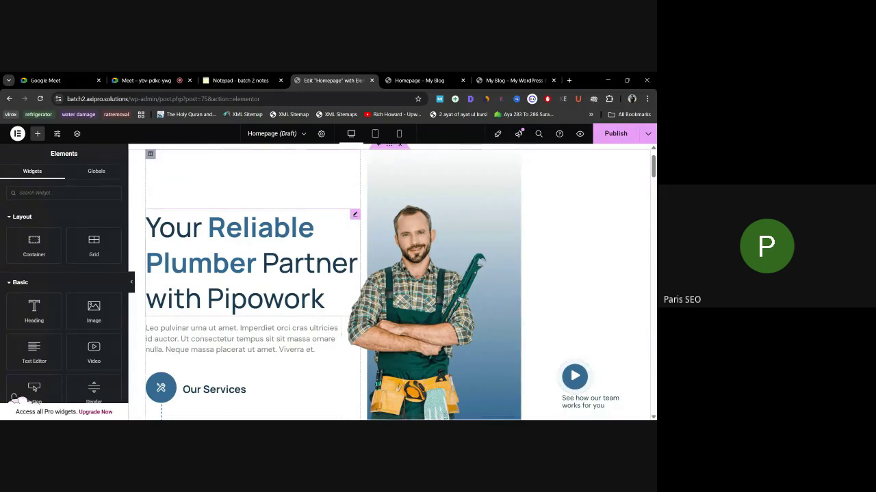
scroll(391, 282, down, 1)
scroll(405, 242, down, 6)
scroll(404, 242, up, 8)
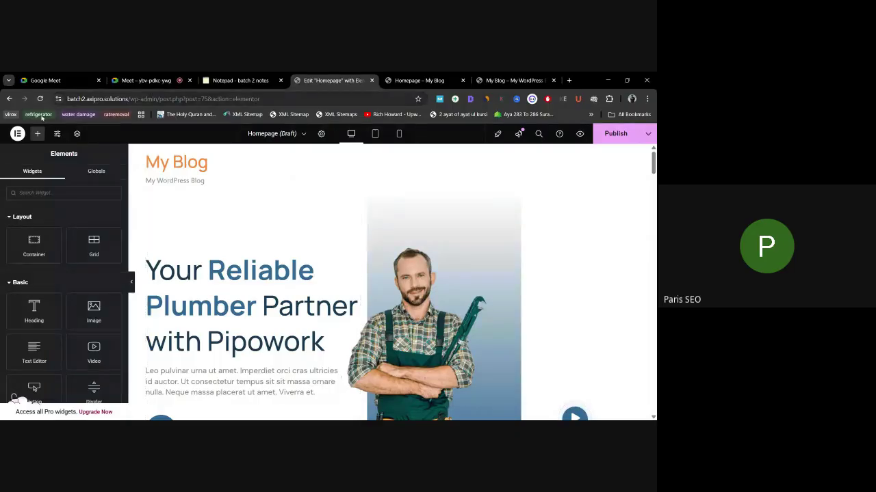
Step: Reload the Homepage draft in the Elementor editor and check the page from the header down past the contact section
click(40, 99)
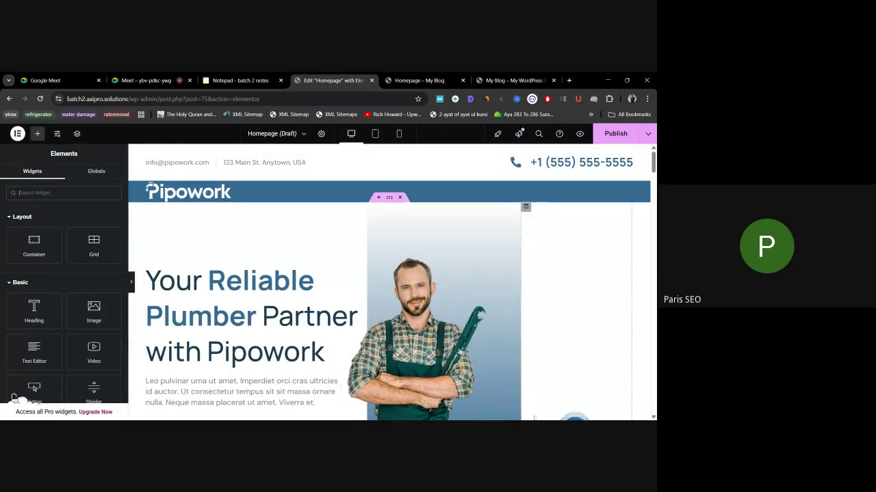
scroll(540, 401, down, 15)
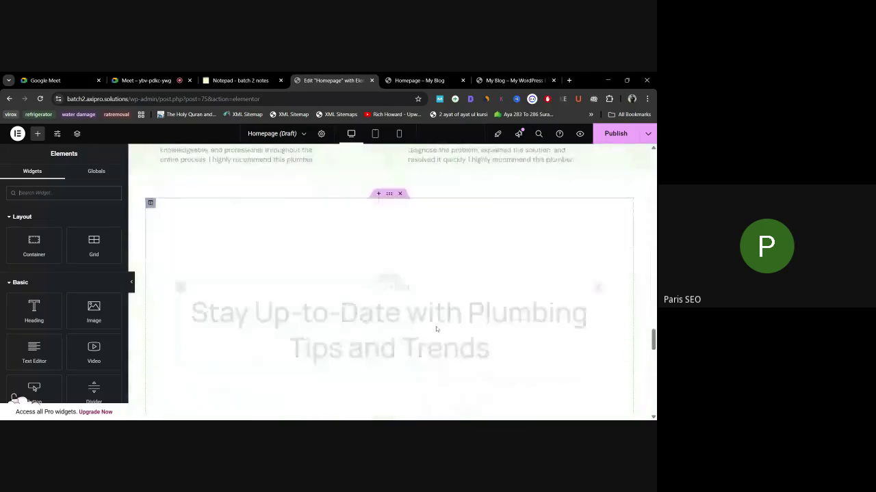
scroll(436, 329, down, 5)
scroll(436, 328, up, 12)
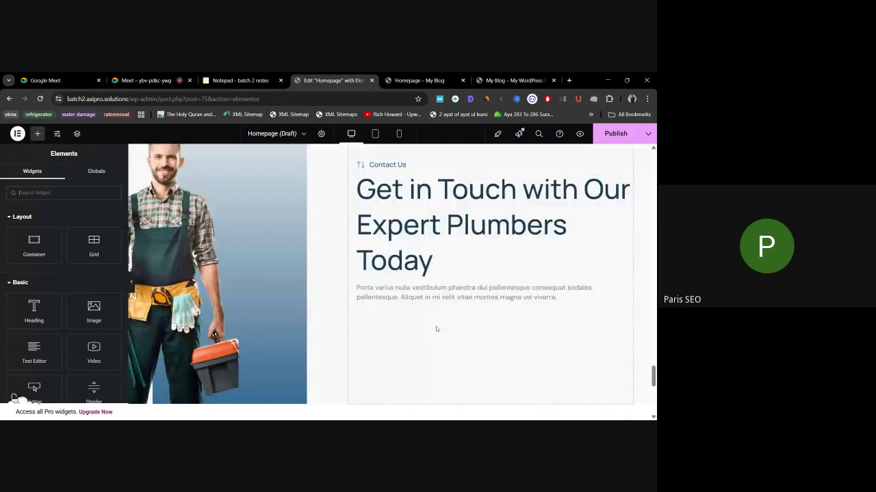
scroll(437, 328, up, 10)
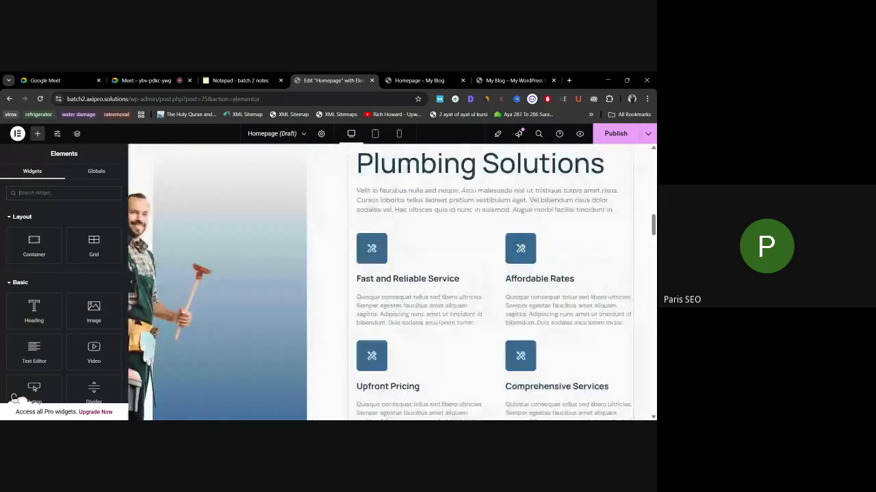
Step: Return to the top of the Homepage draft and check the Google Meet chat for new replies
scroll(383, 254, up, 8)
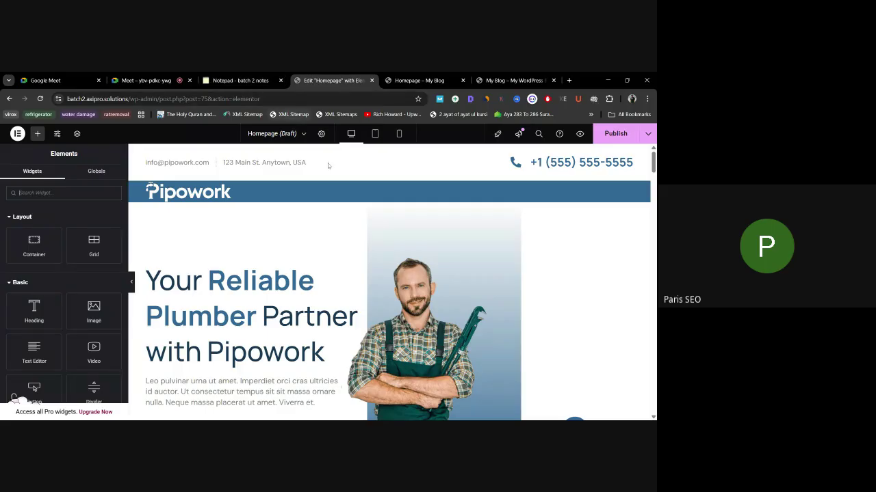
click(146, 80)
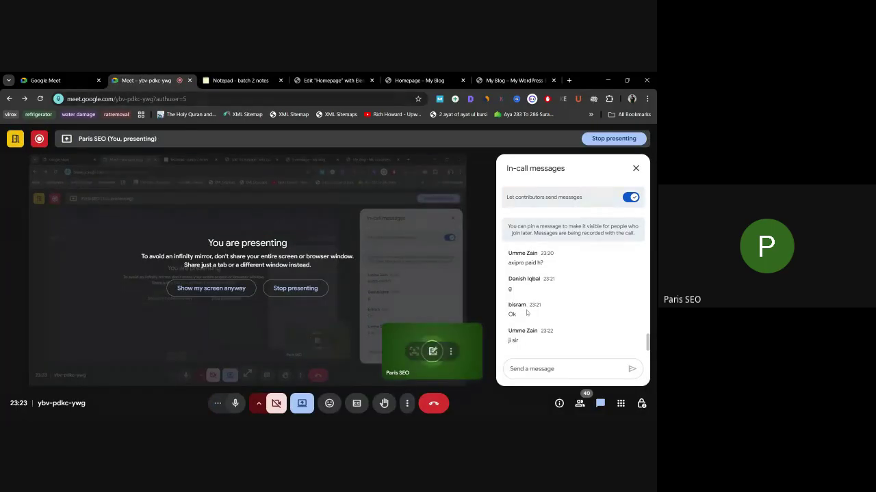
click(325, 81)
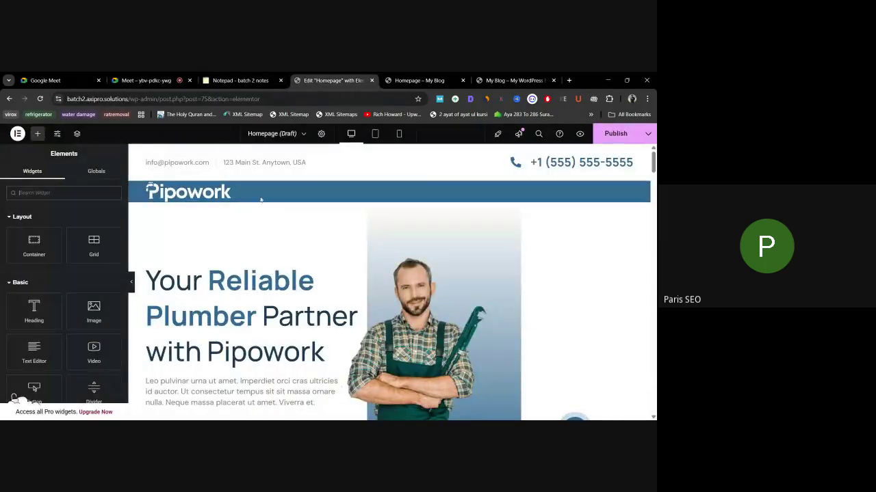
Step: Go back to the WordPress Pages list and add a new page titled "Service page 1"
click(9, 98)
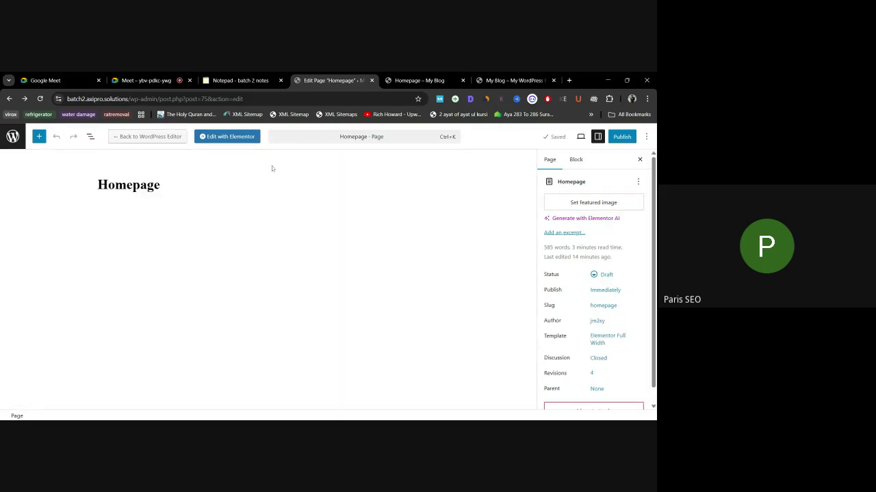
click(10, 99)
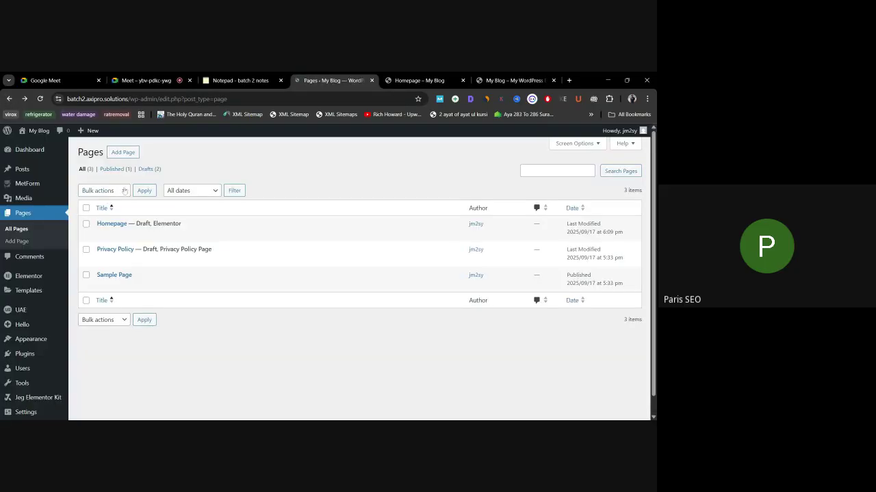
click(119, 152)
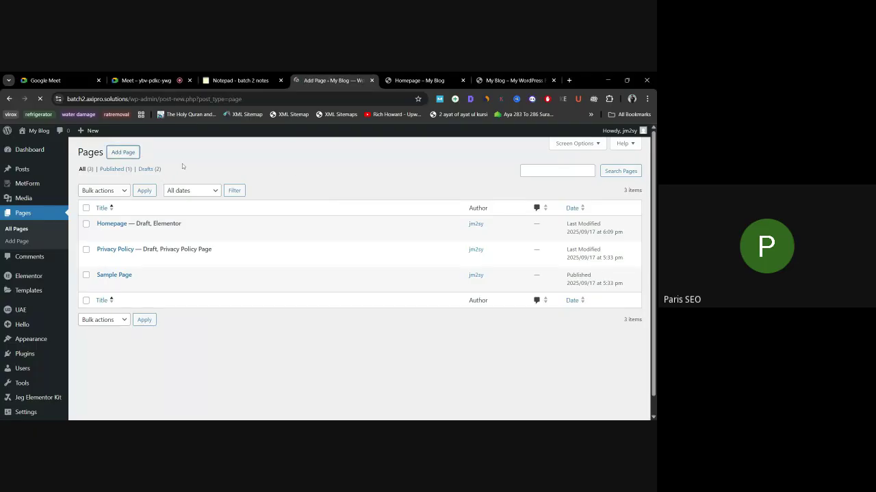
text(Service page 1)
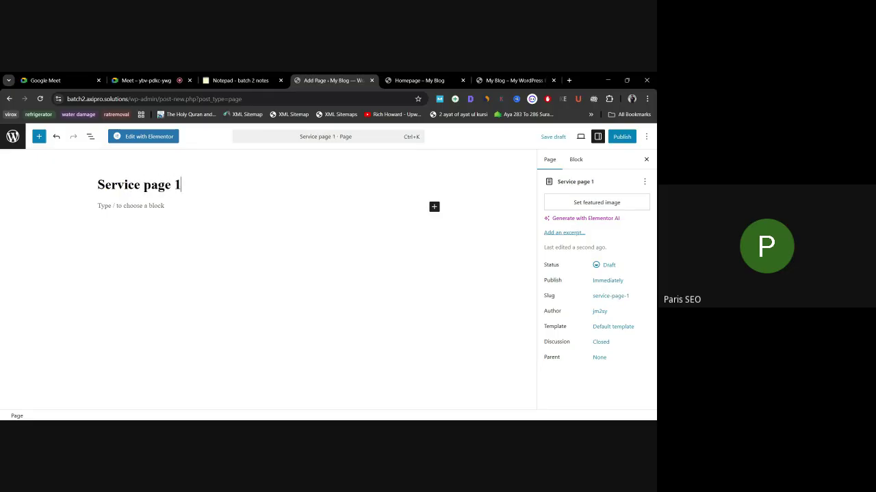
Step: Retitle the new page "Tree Trimming", save it as a draft and open it in the Elementor editor
drag(182, 185, 97, 185)
click(181, 185)
drag(181, 185, 98, 185)
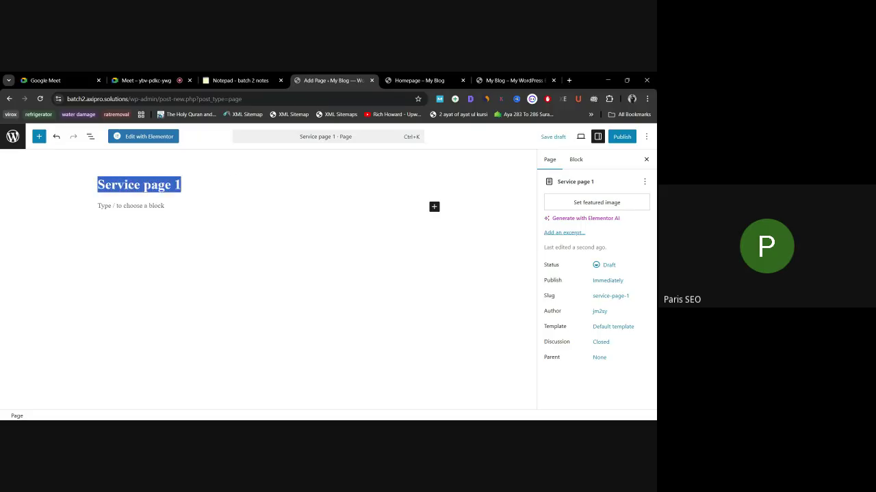
text(Tree Tri)
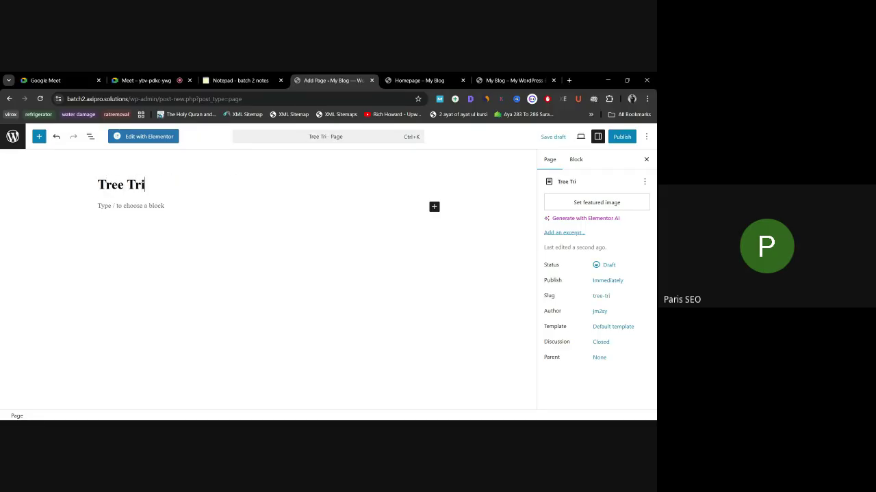
text(mming)
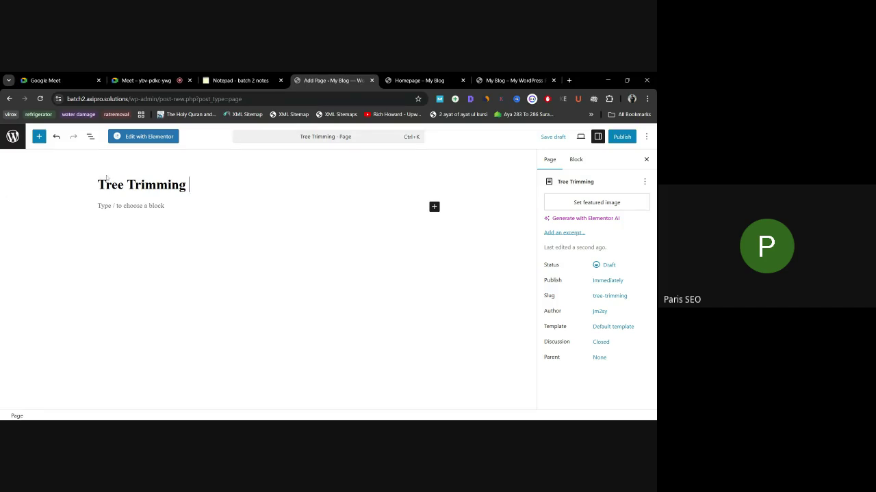
click(554, 138)
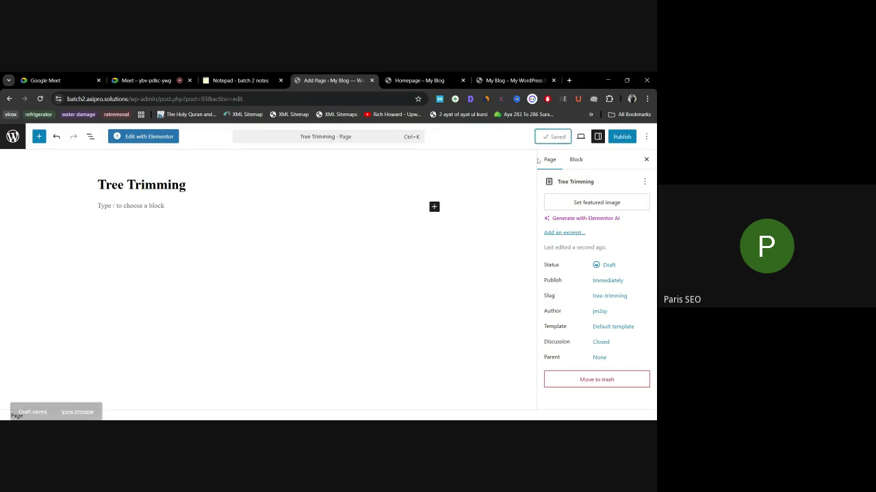
click(143, 136)
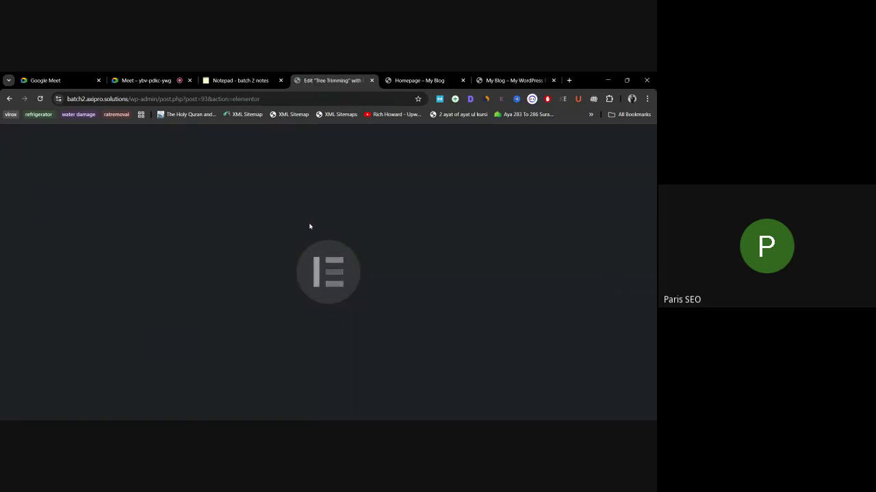
Step: Read the in-call messages in Google Meet between looks at the Tree Trimming draft, and glance at the batch 2 notes
click(144, 80)
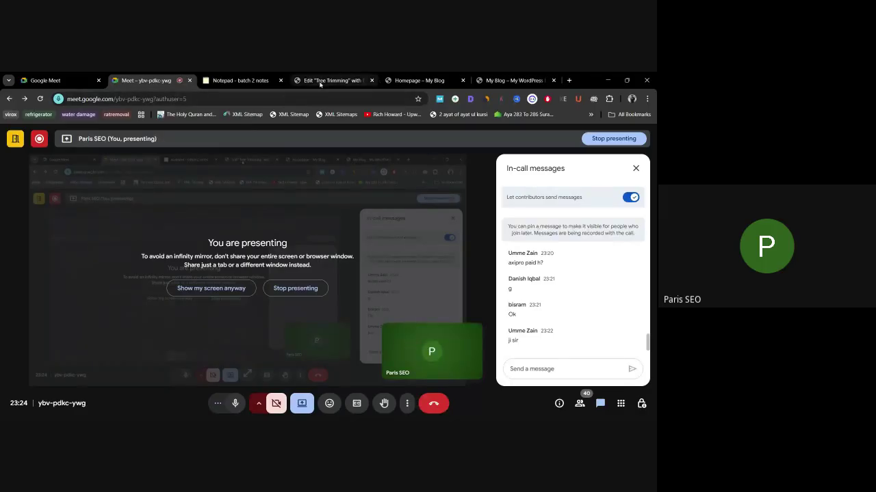
click(332, 80)
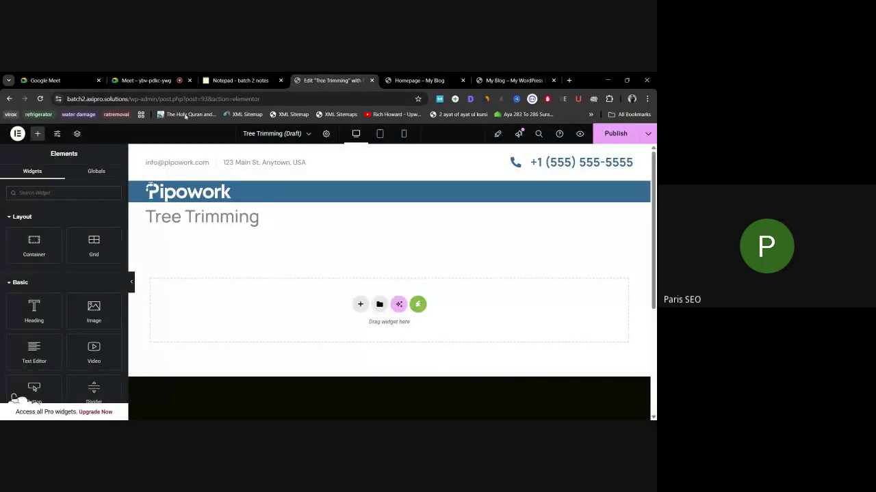
click(167, 82)
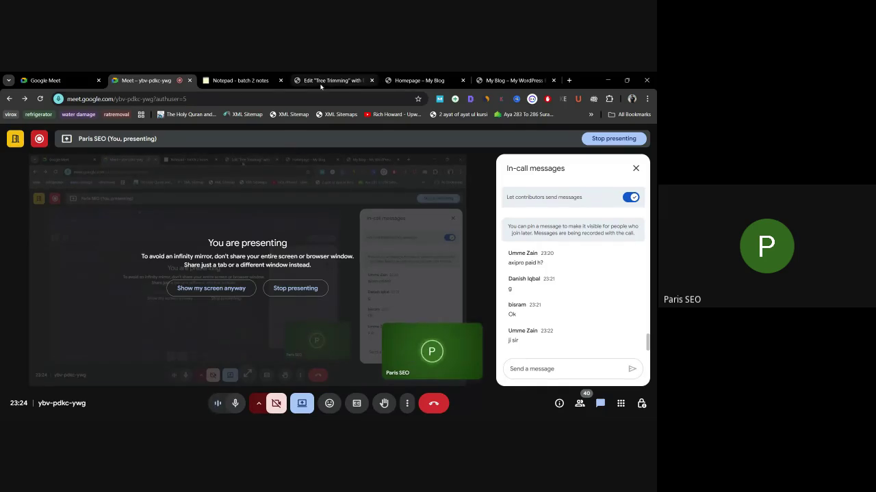
click(329, 80)
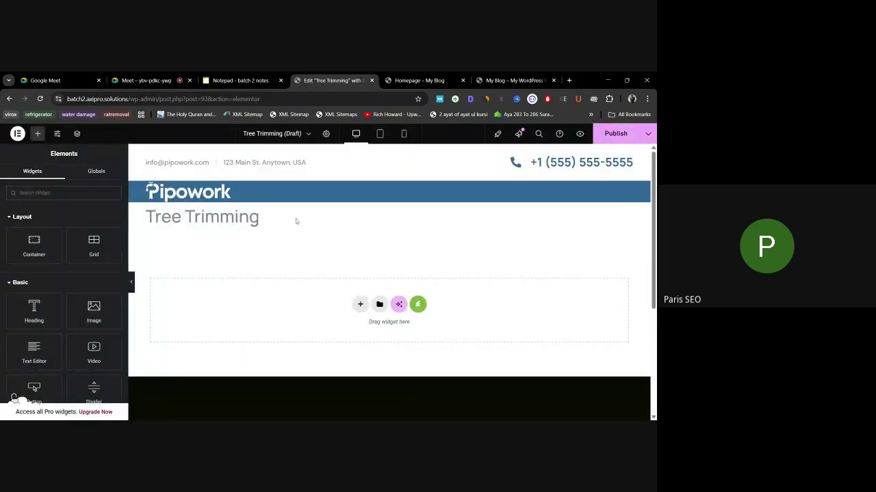
click(143, 80)
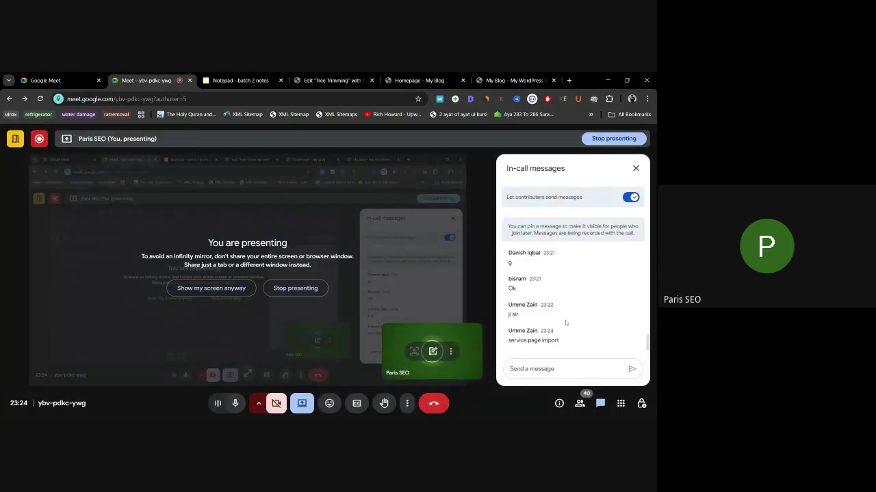
click(330, 80)
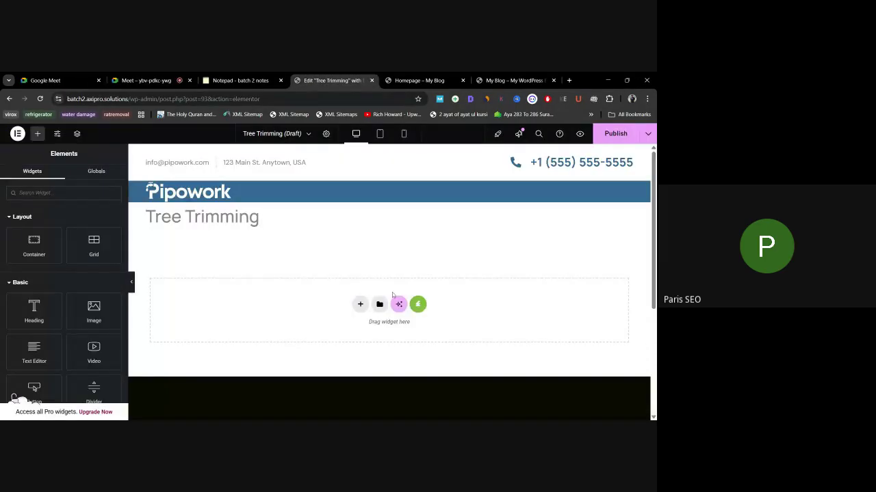
click(143, 80)
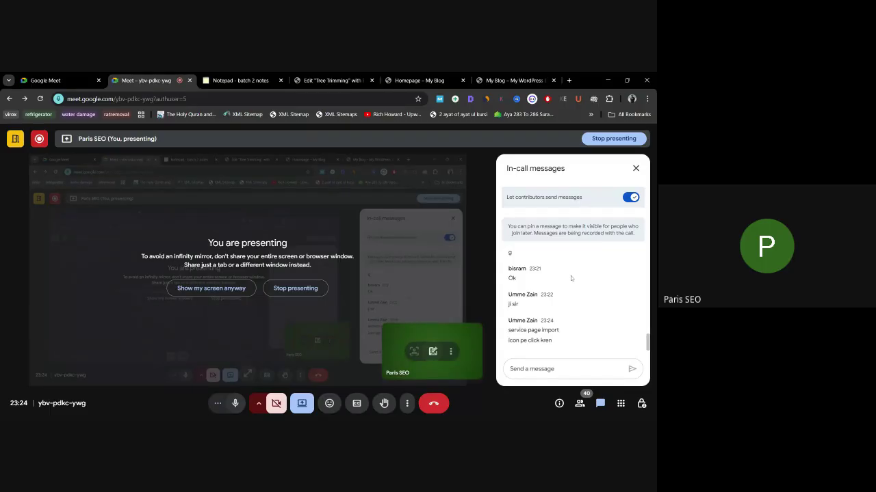
click(239, 80)
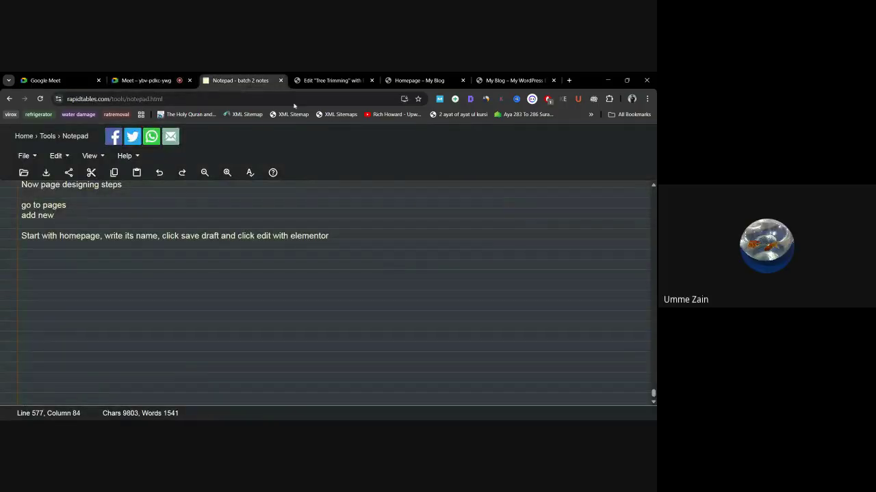
click(330, 80)
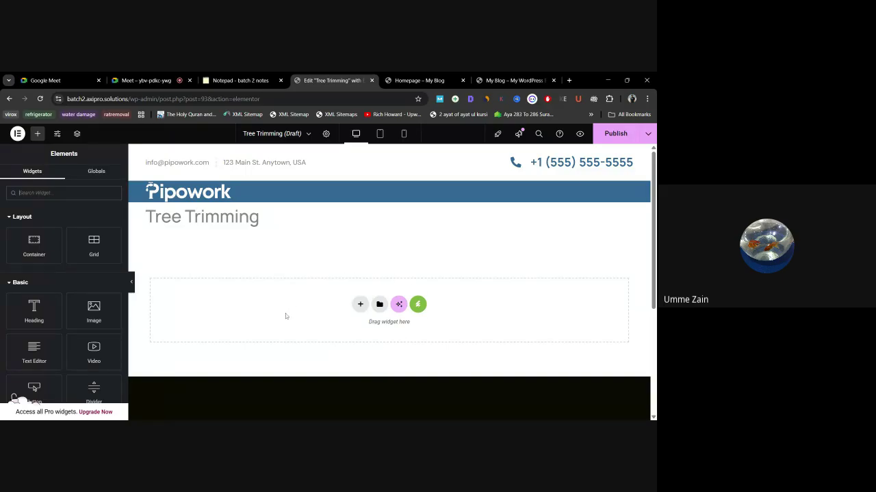
Step: Open the Elementor template library from the Tree Trimming page and look through the saved site templates
click(380, 304)
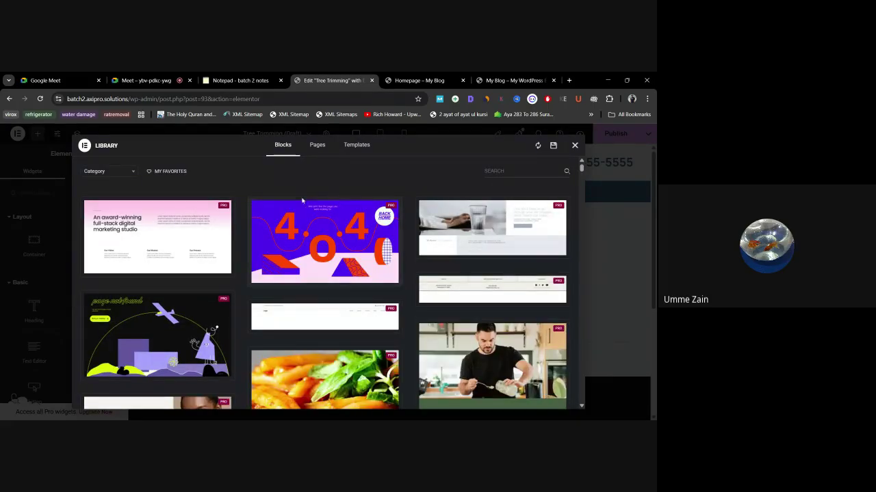
click(351, 145)
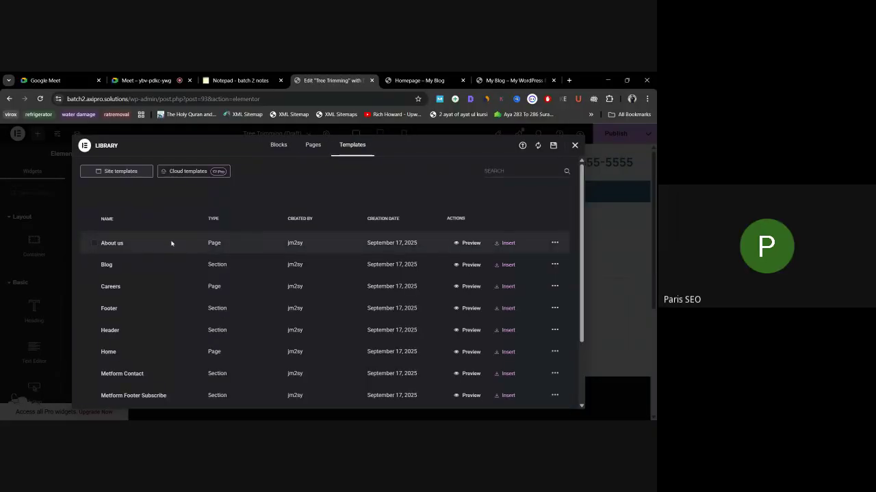
scroll(175, 263, down, 3)
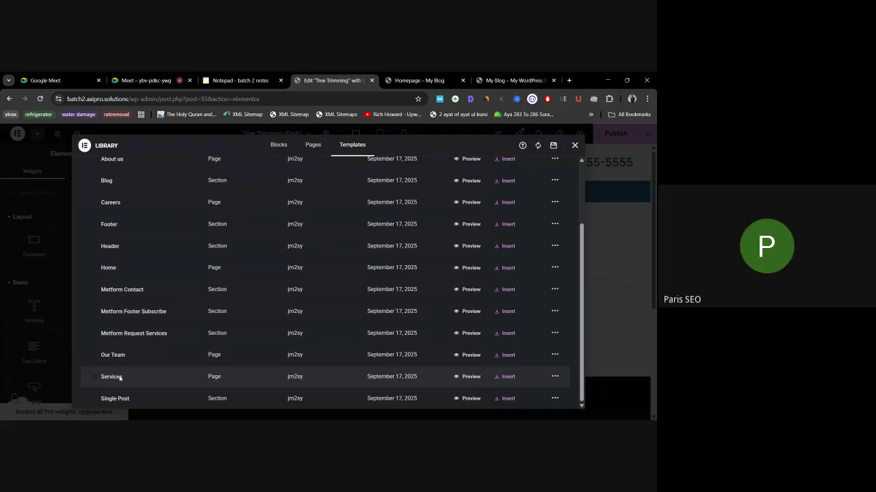
scroll(125, 376, up, 3)
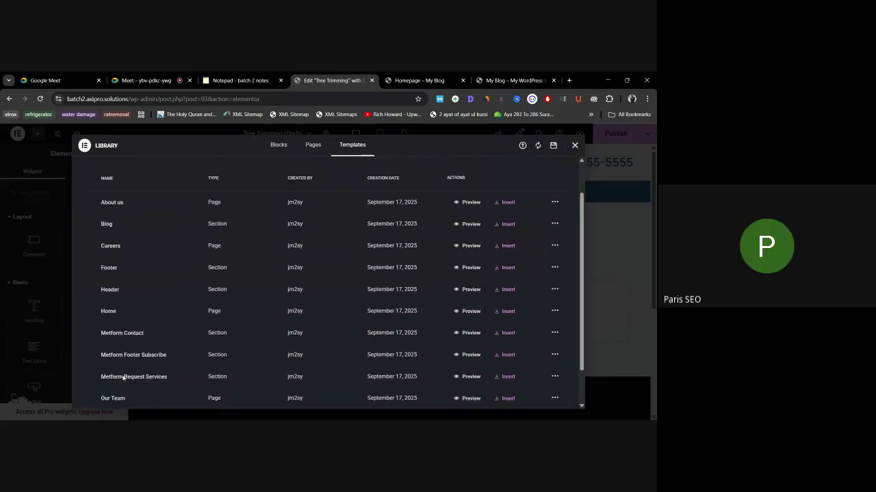
scroll(142, 334, down, 3)
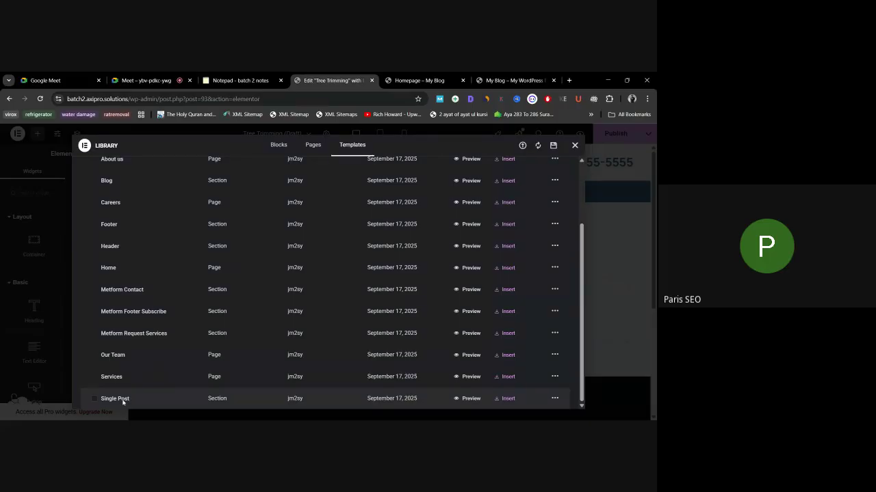
scroll(145, 365, up, 1)
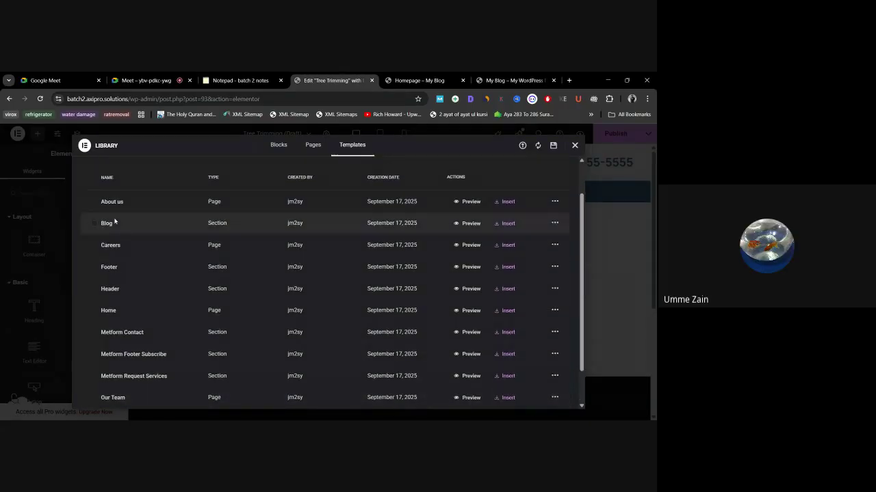
scroll(138, 377, down, 1)
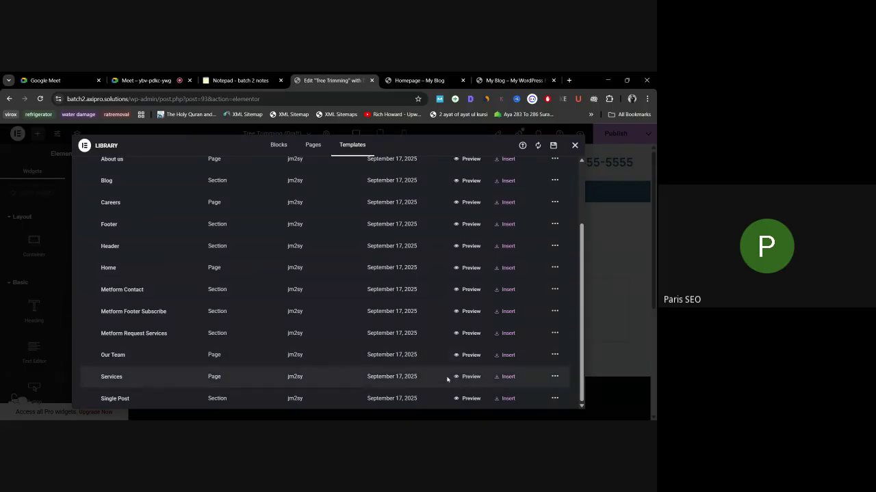
Step: Preview the Services page template, look through its service cards and lower sections, and close the preview
click(468, 377)
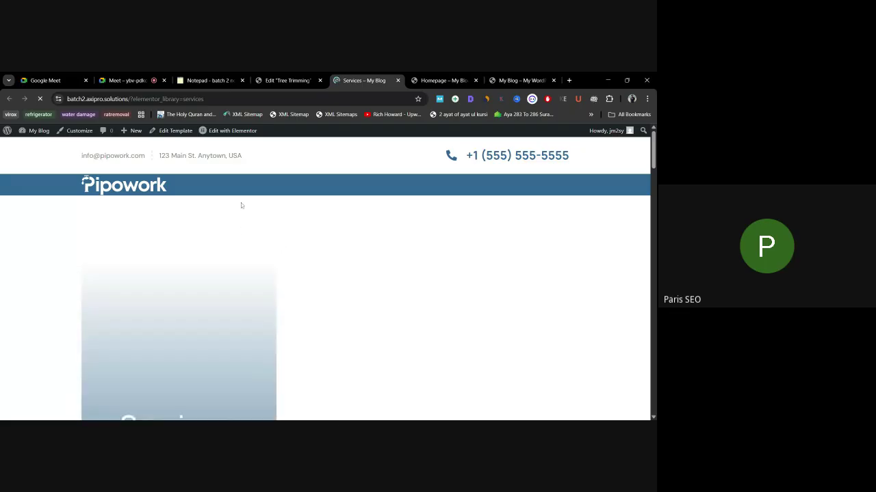
scroll(248, 212, down, 3)
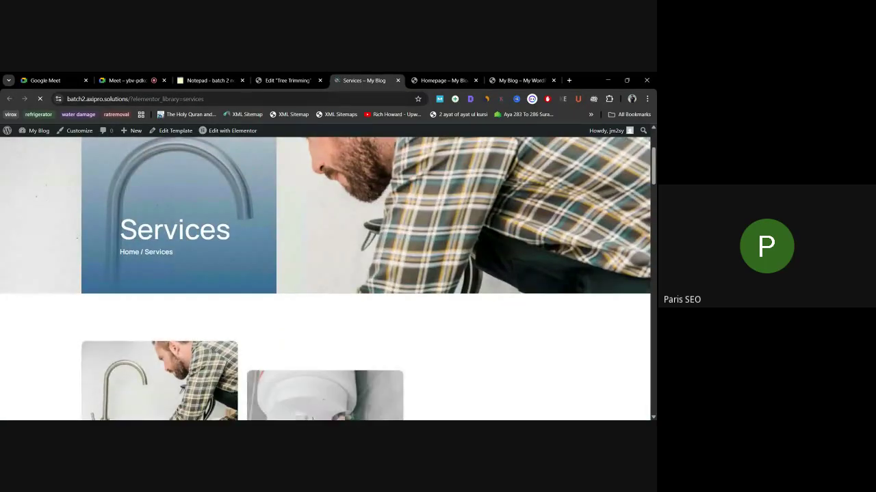
scroll(365, 269, down, 8)
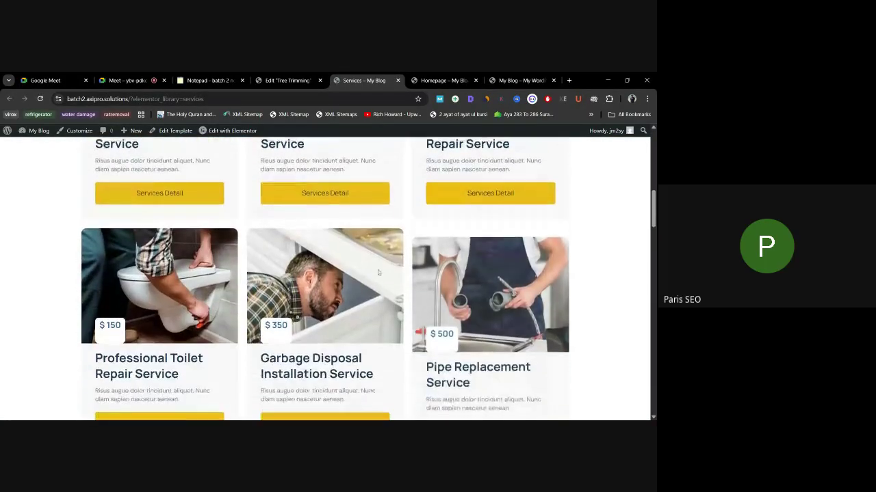
scroll(364, 269, down, 8)
scroll(364, 268, up, 5)
click(398, 80)
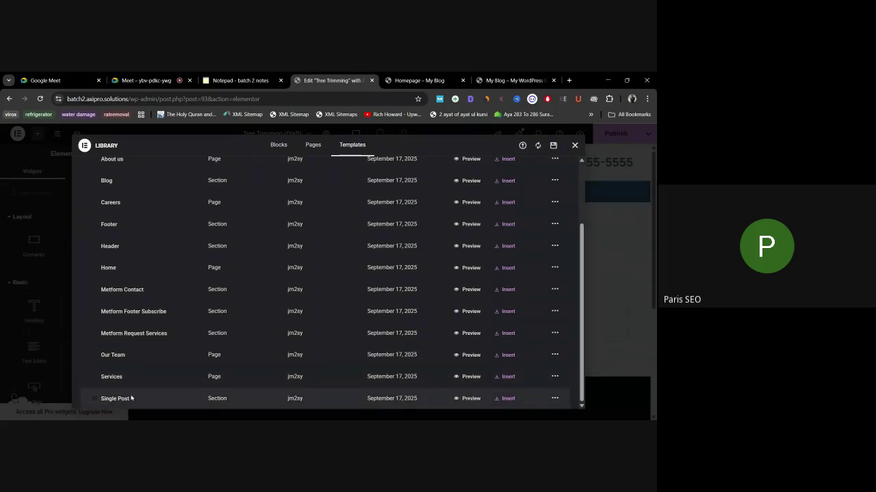
Step: Insert the Single Post template into the Tree Trimming page, applying its settings too, and check the inserted content
click(505, 398)
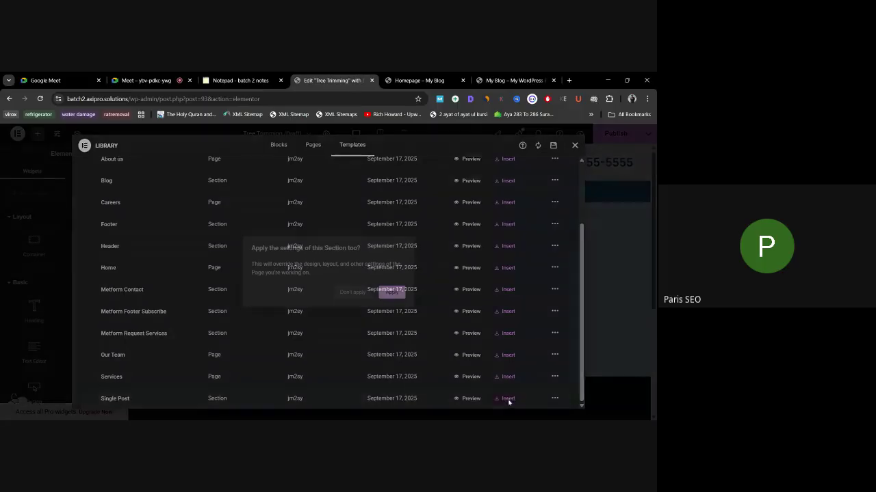
click(392, 293)
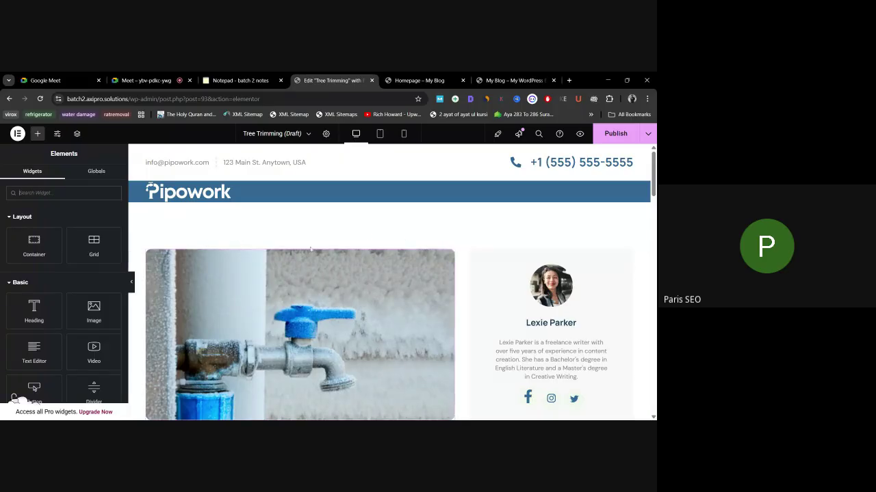
scroll(239, 234, down, 5)
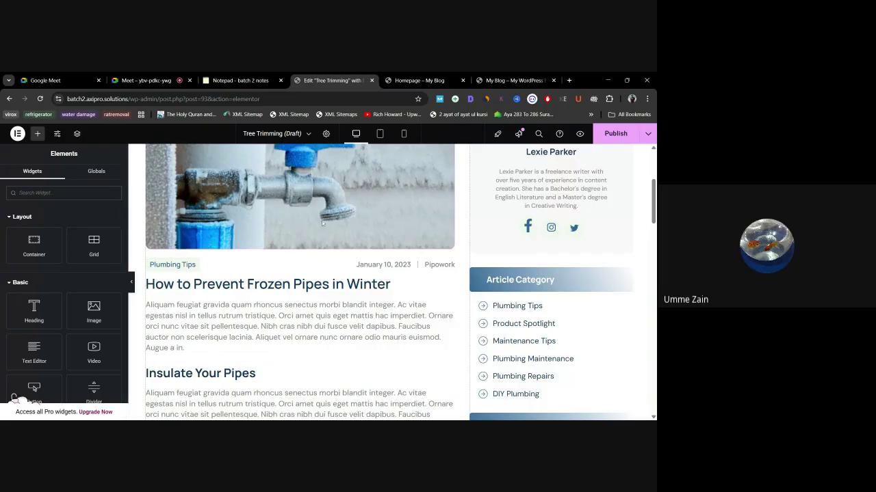
Step: Look through the Tree Trimming page's inserted article, sidebar categories and tags, share links and comment section
scroll(400, 218, down, 5)
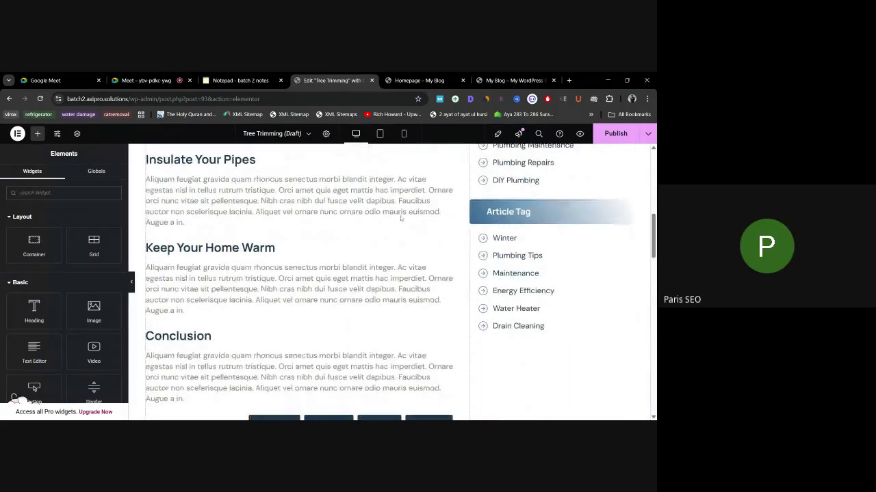
scroll(301, 281, up, 5)
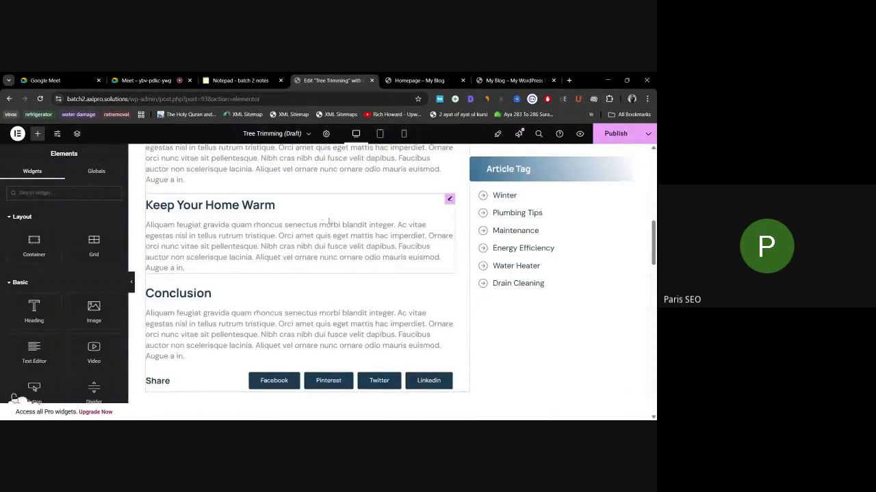
scroll(369, 304, up, 5)
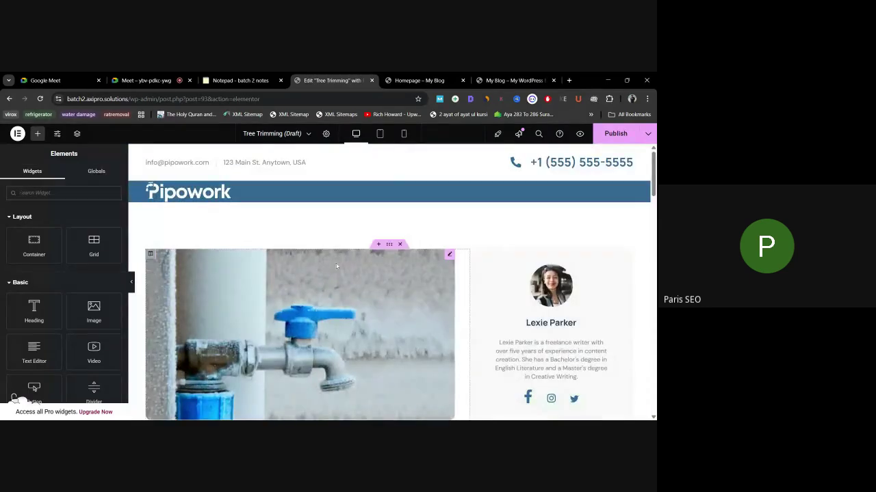
scroll(370, 304, down, 6)
scroll(364, 309, down, 3)
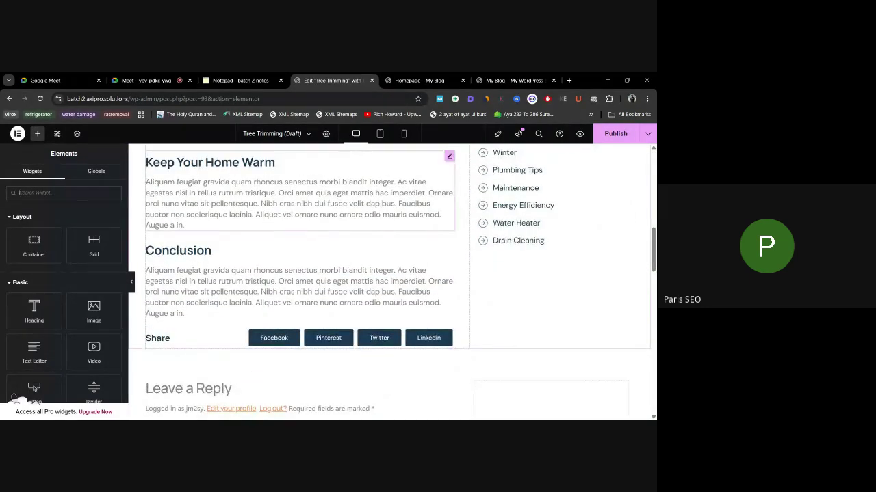
scroll(359, 282, down, 2)
scroll(359, 282, up, 7)
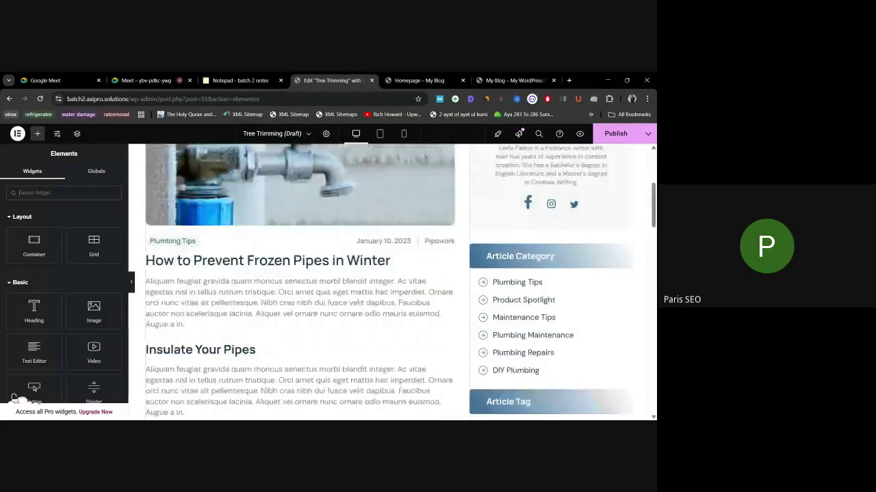
scroll(359, 283, up, 3)
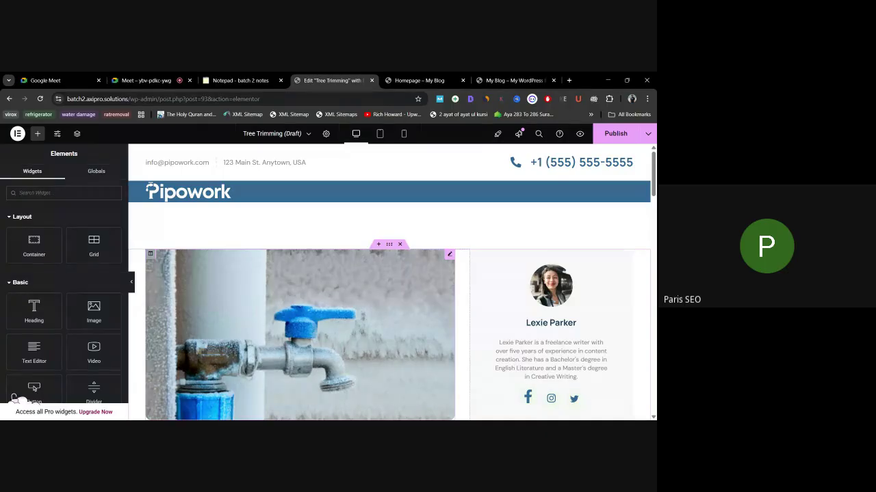
Step: Save the Tree Trimming page as a draft, look over its content once more and close its Elementor editor
click(648, 134)
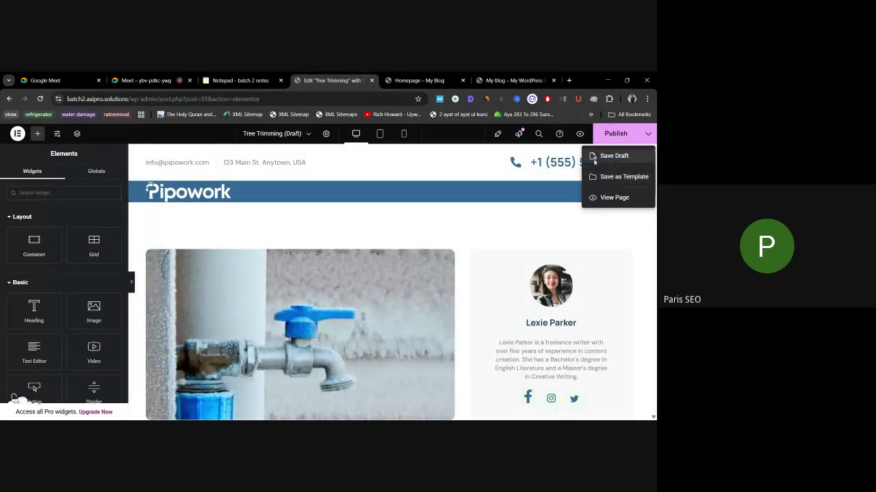
click(609, 157)
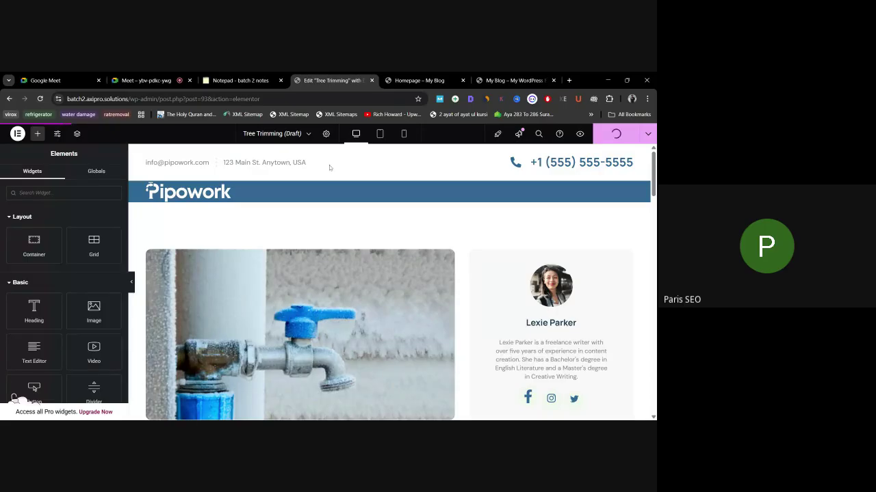
scroll(307, 253, down, 20)
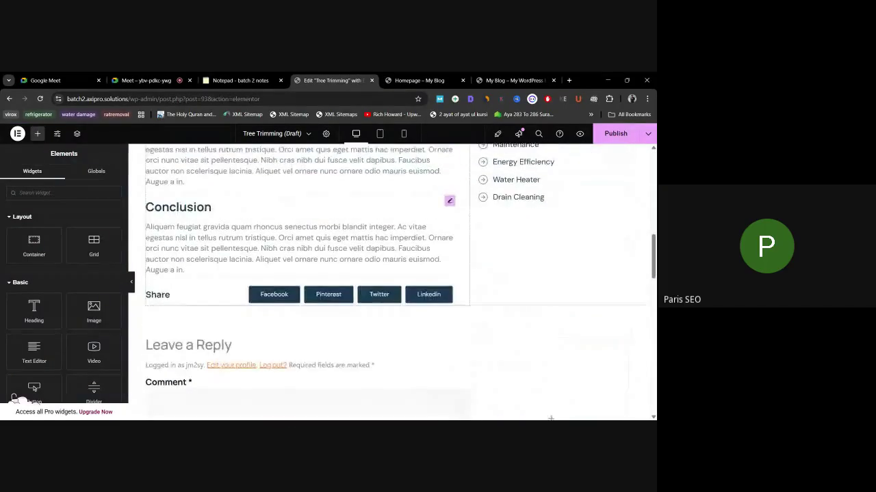
scroll(309, 259, up, 10)
scroll(311, 260, up, 5)
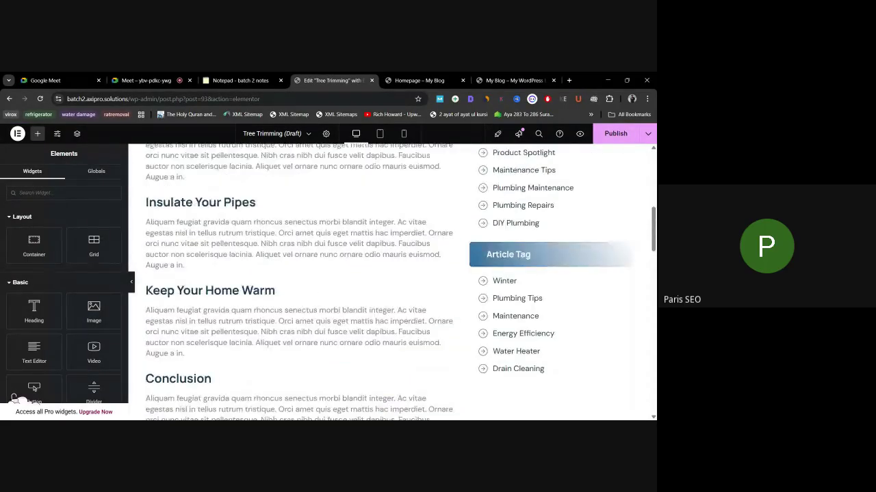
click(372, 80)
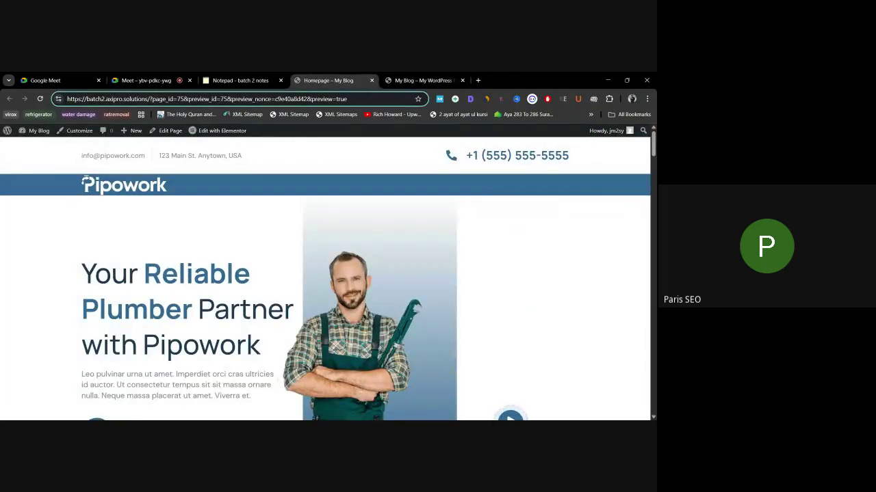
Step: Go from the Homepage preview to the WordPress admin and open the list of pages
mouse_move(7, 130)
click(24, 142)
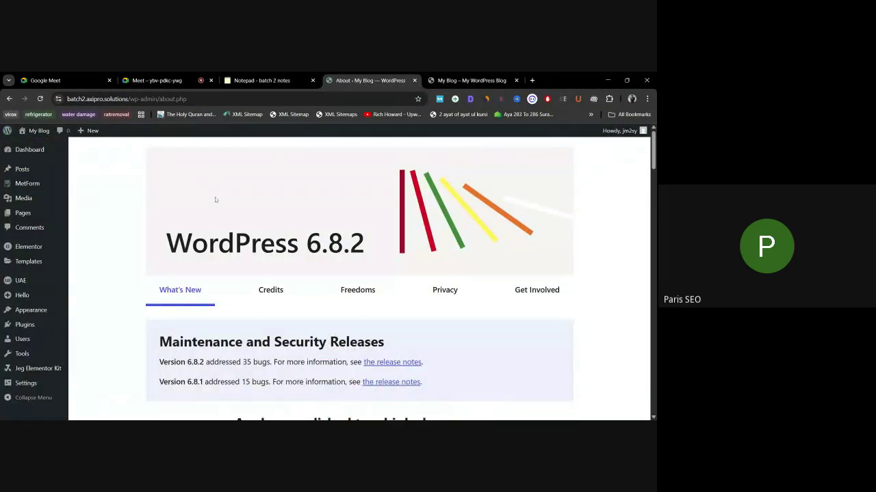
click(23, 213)
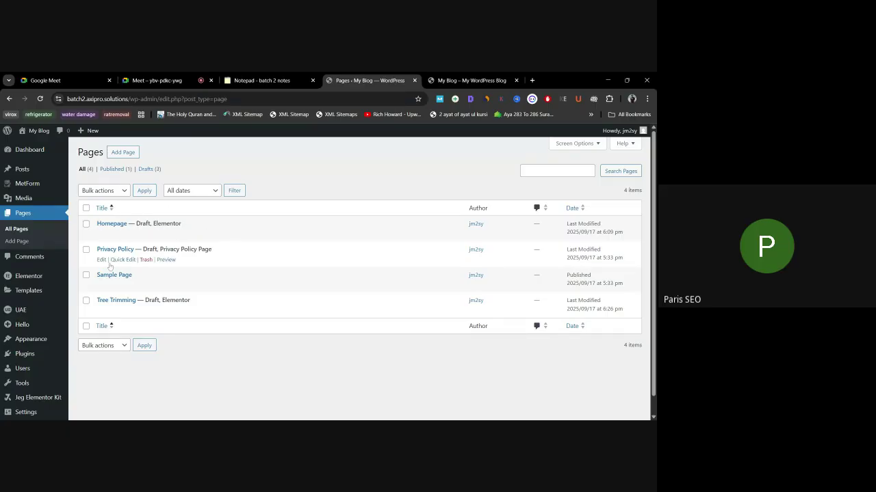
Step: Search the plugin directory for "page duplicate", then install and activate the Duplicate Page plugin
click(30, 355)
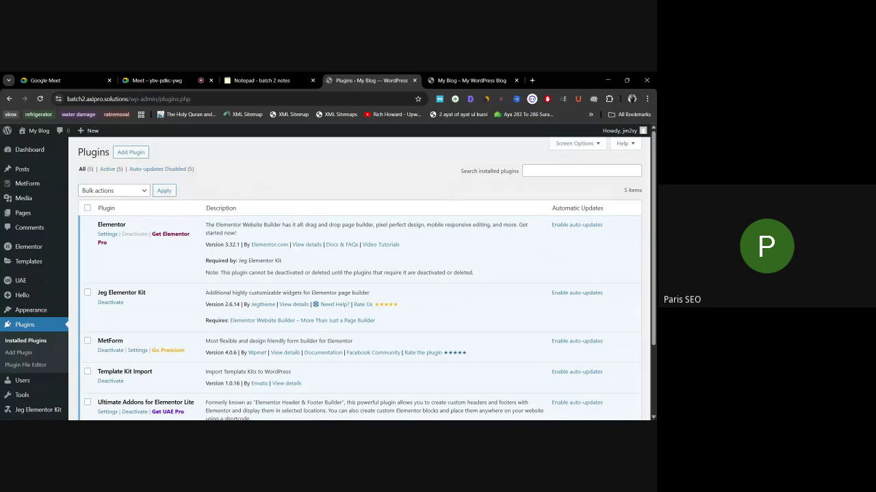
click(130, 152)
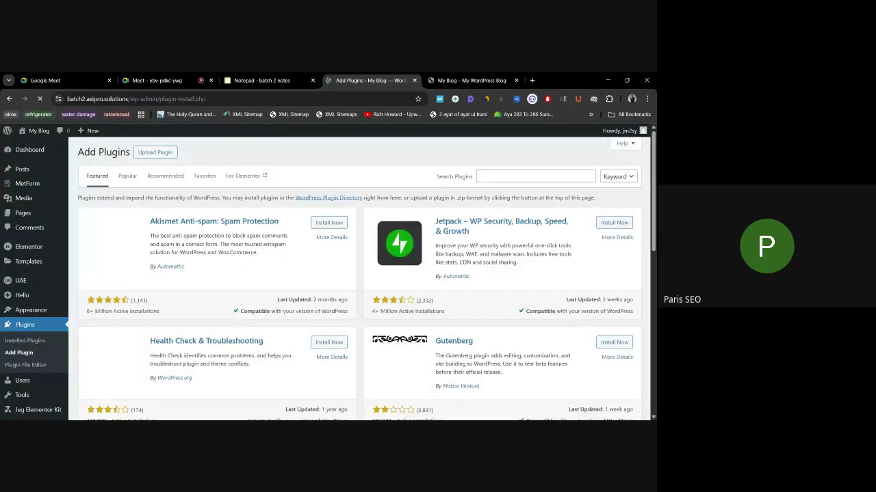
text(page duplicate)
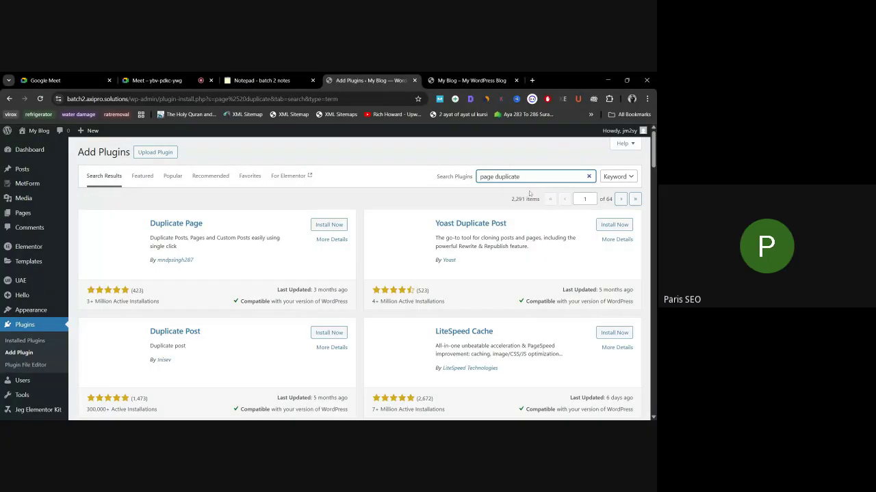
click(334, 226)
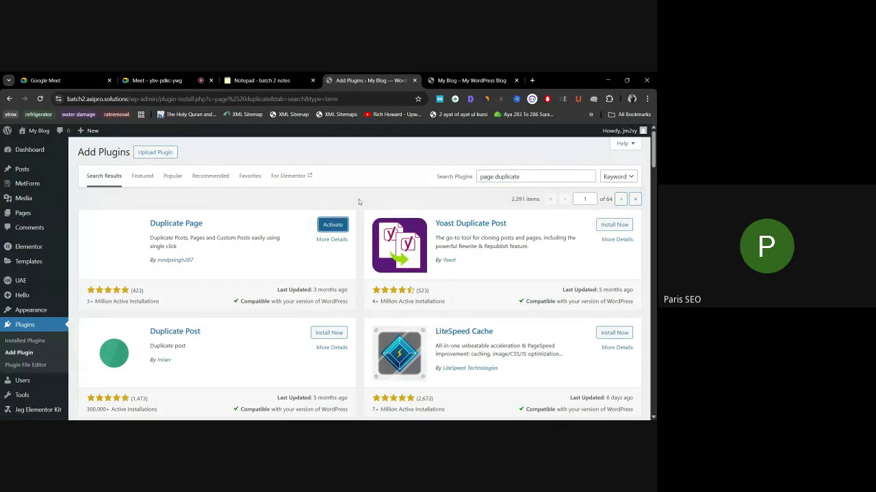
click(328, 229)
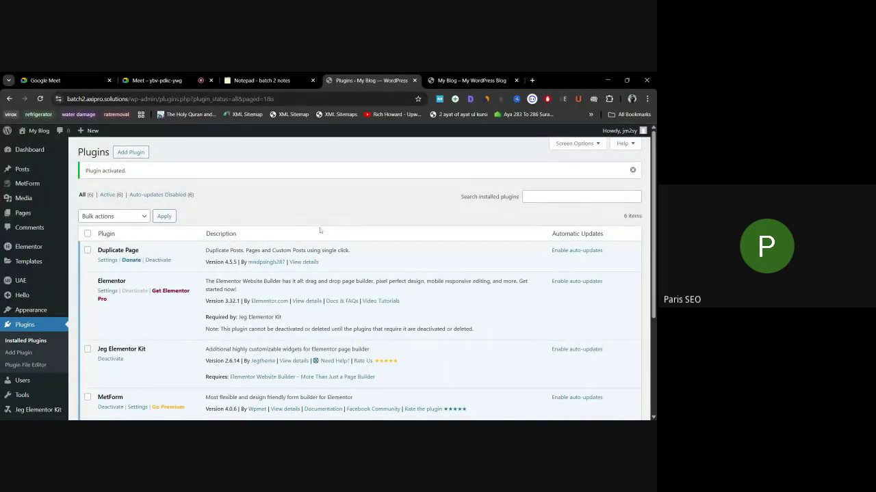
Step: Duplicate the Tree Trimming draft from the list of pages
click(22, 216)
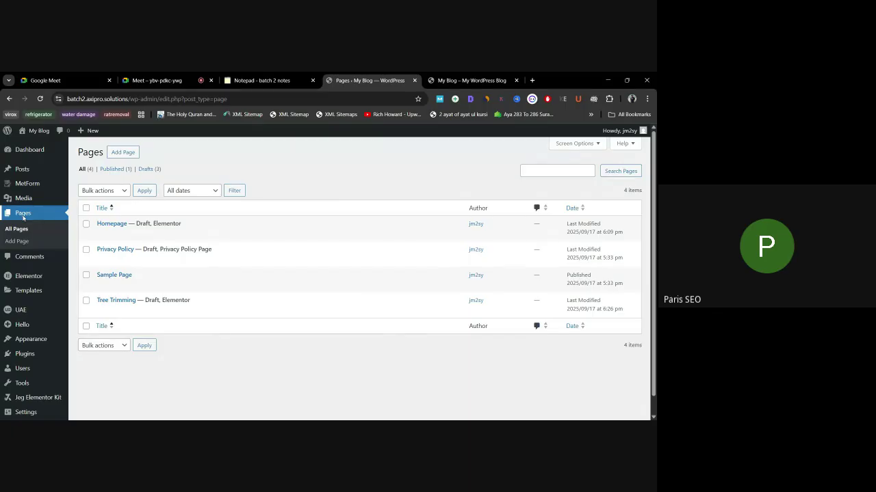
mouse_move(126, 226)
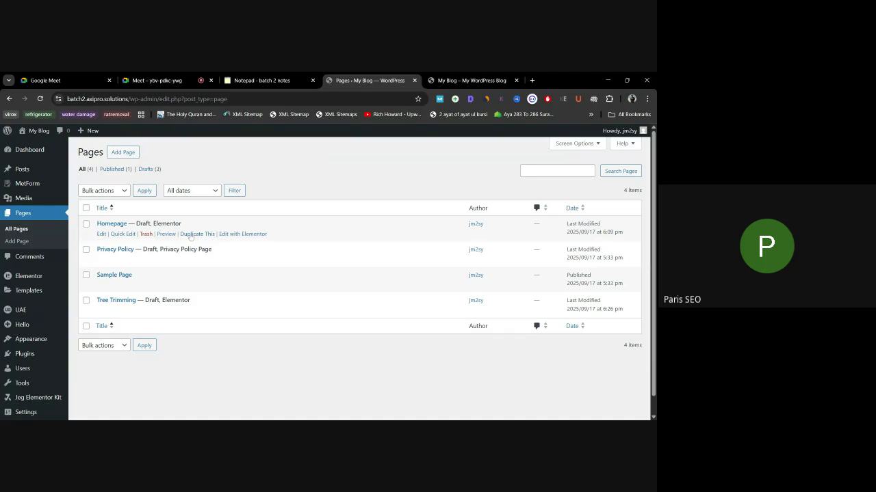
mouse_move(127, 302)
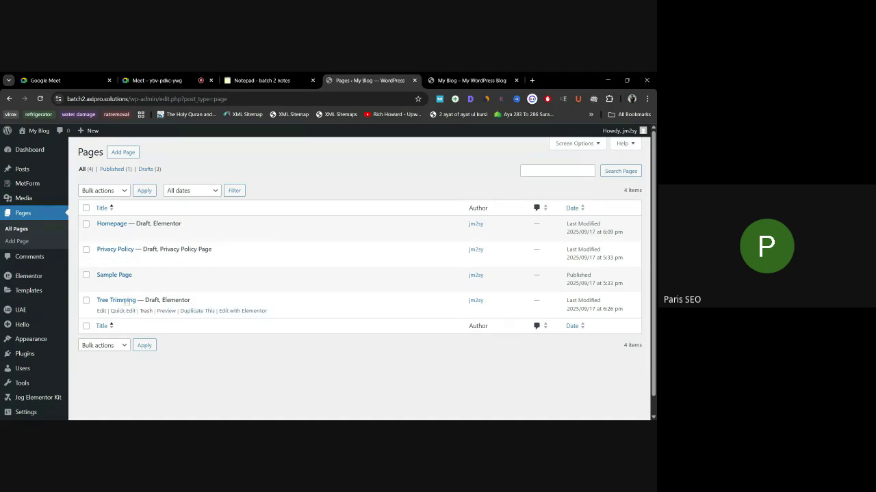
click(187, 312)
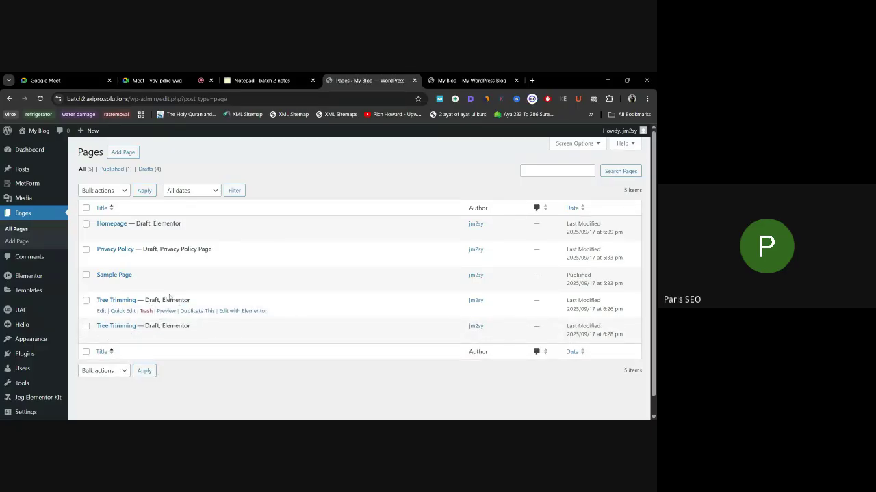
Step: Open the copied Tree Trimming page in separate tabs for the WordPress editor and Elementor, and show the WordPress editor
scroll(165, 301, down, 1)
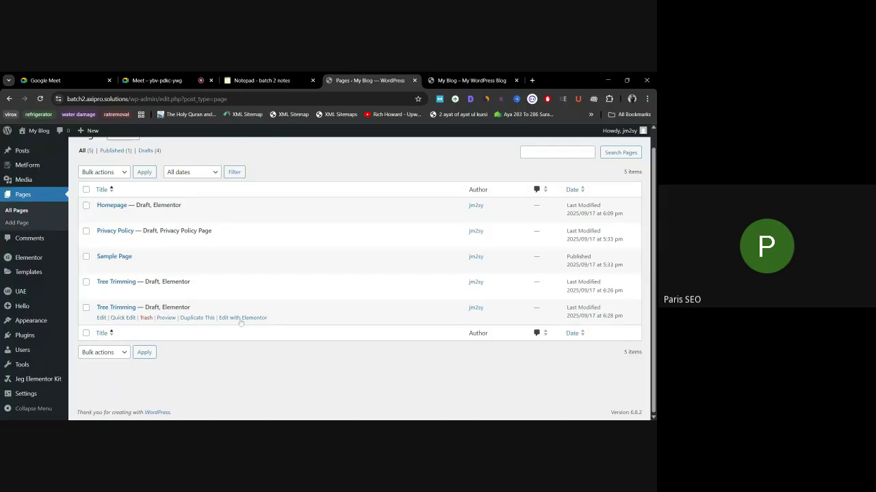
ctrl+click(101, 318)
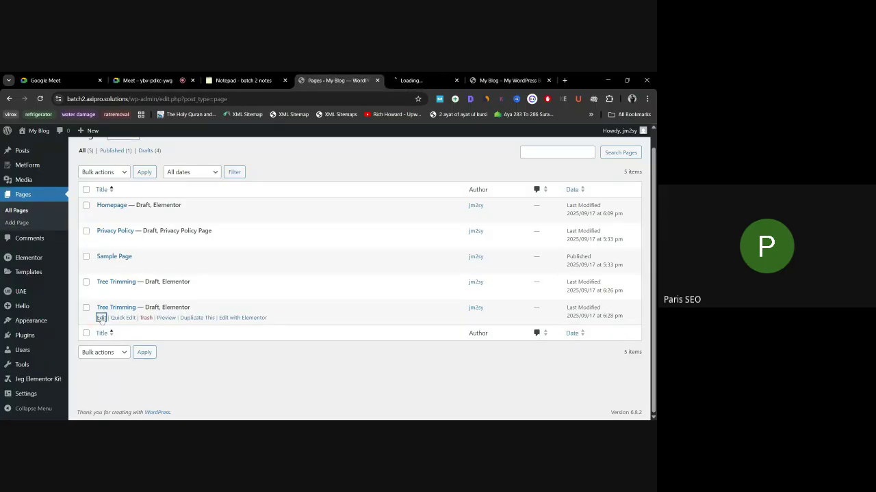
ctrl+click(227, 319)
click(356, 81)
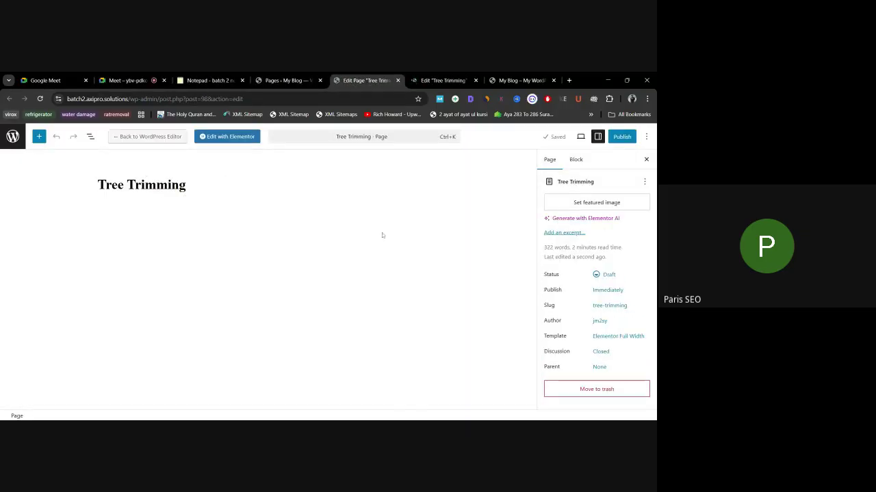
Step: Retitle the duplicated page "Landscaping", save the draft and close its WordPress editor tab
click(186, 186)
drag(186, 185, 104, 184)
click(111, 185)
key(ctrl+a)
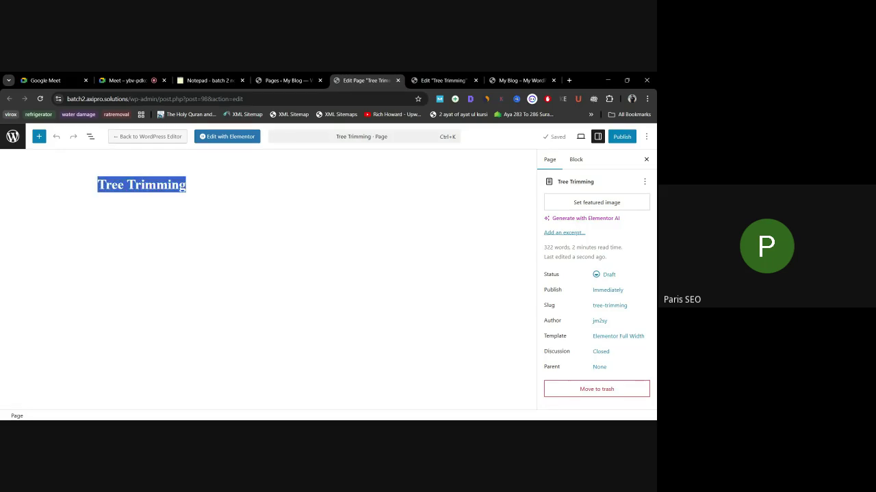
text(Land)
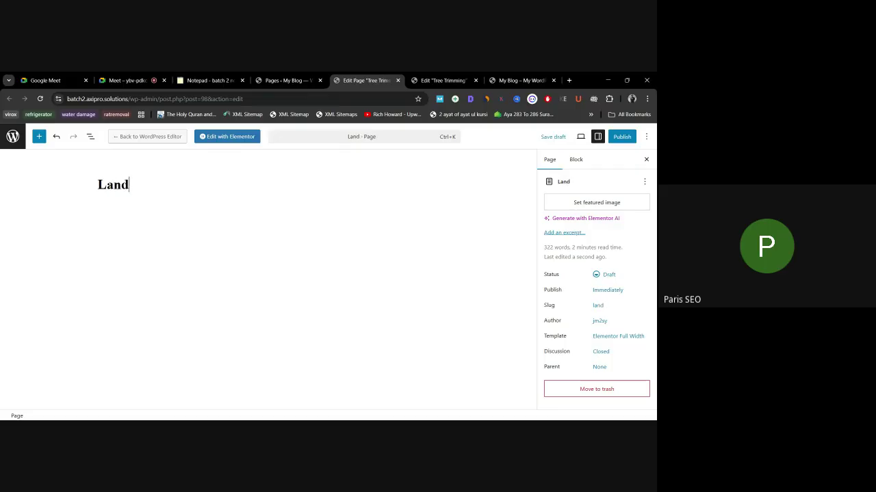
text(scaping)
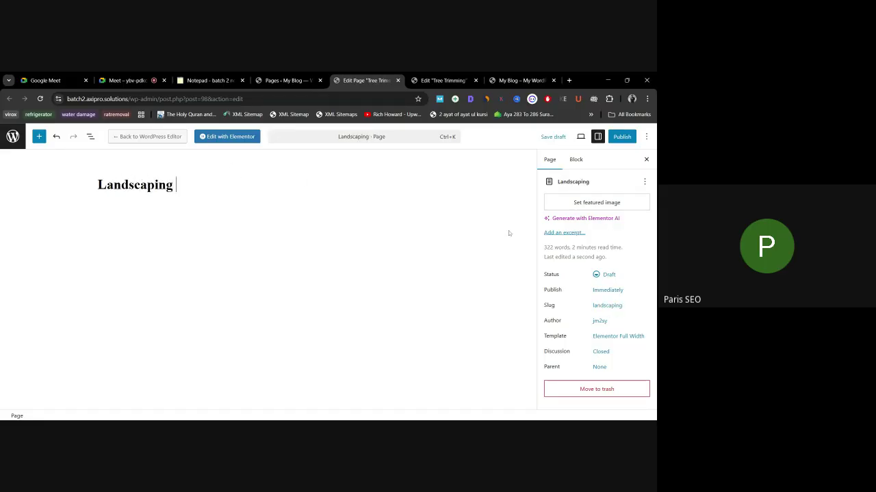
key(ctrl+s)
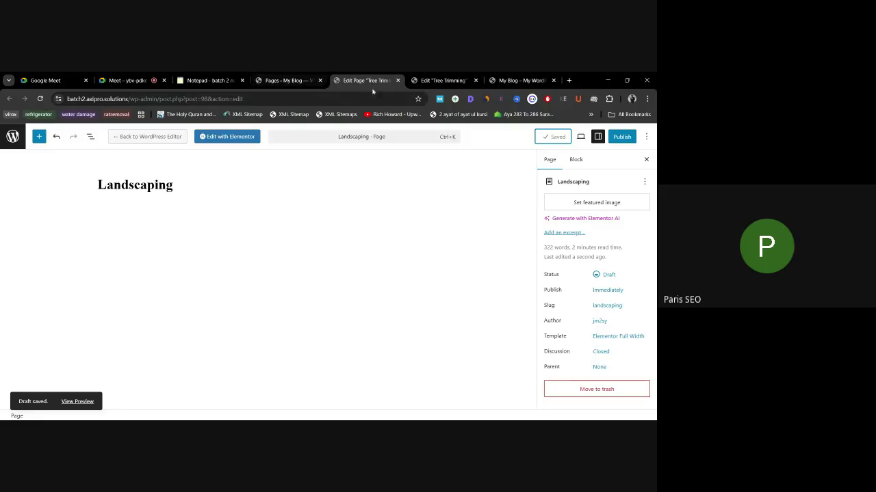
click(397, 80)
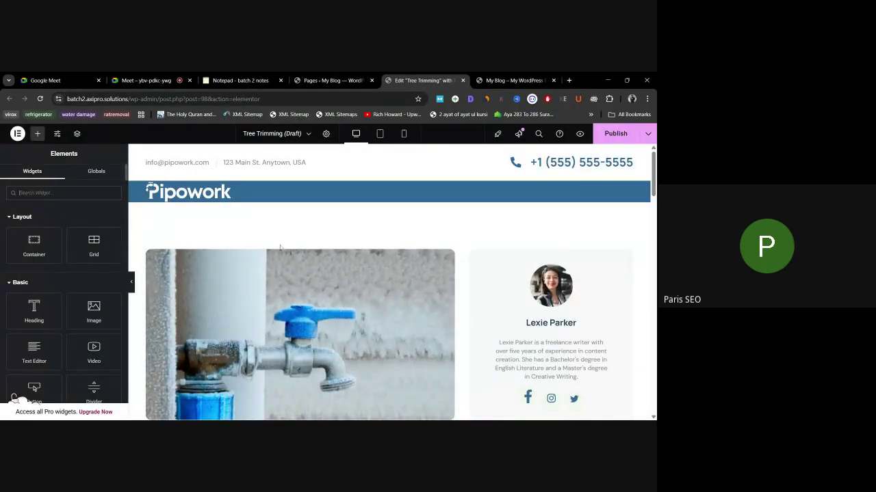
Step: Look through the duplicated page's content in Elementor and close that editor tab
scroll(363, 270, down, 5)
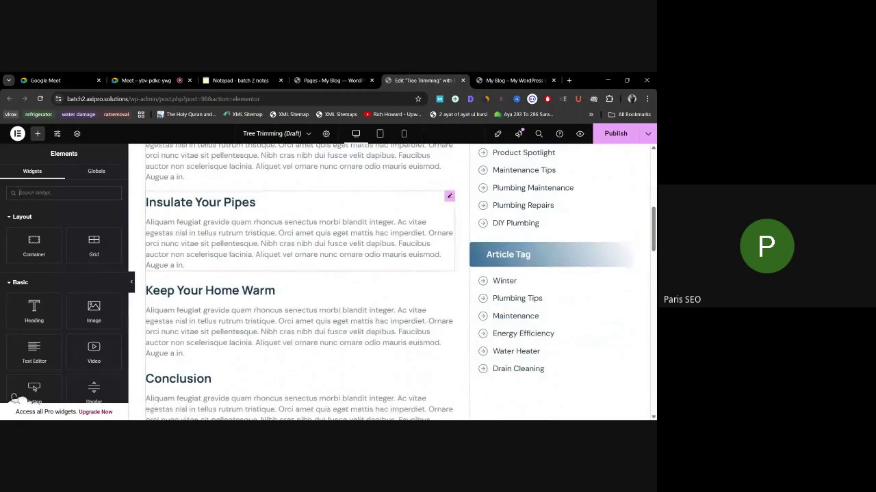
scroll(351, 246, down, 5)
scroll(352, 246, up, 4)
scroll(299, 273, up, 10)
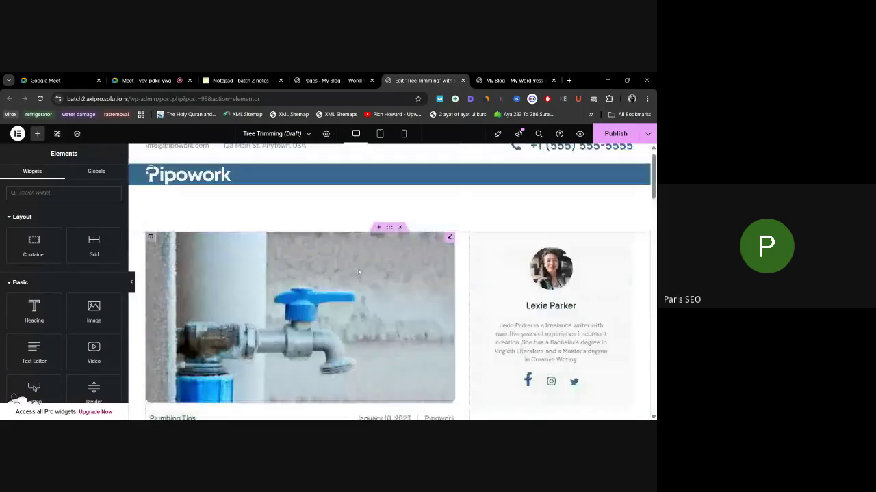
click(462, 80)
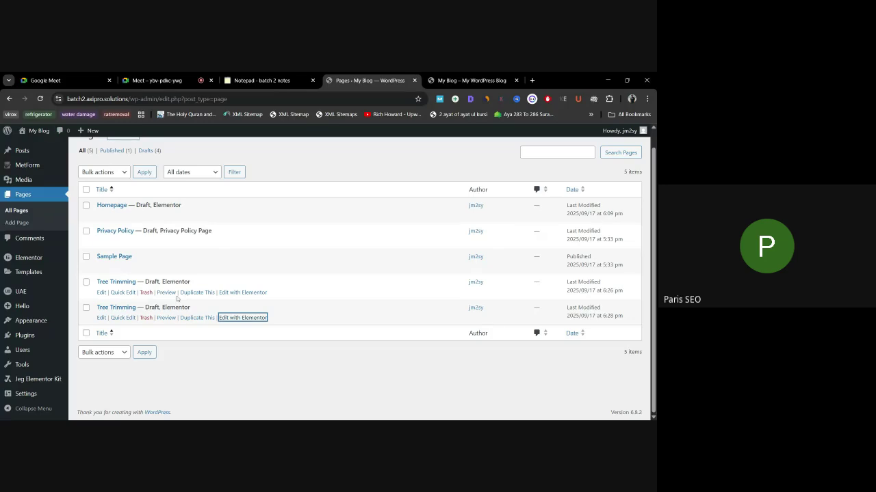
Step: Refresh the list of pages and move Sample Page to the trash
click(588, 189)
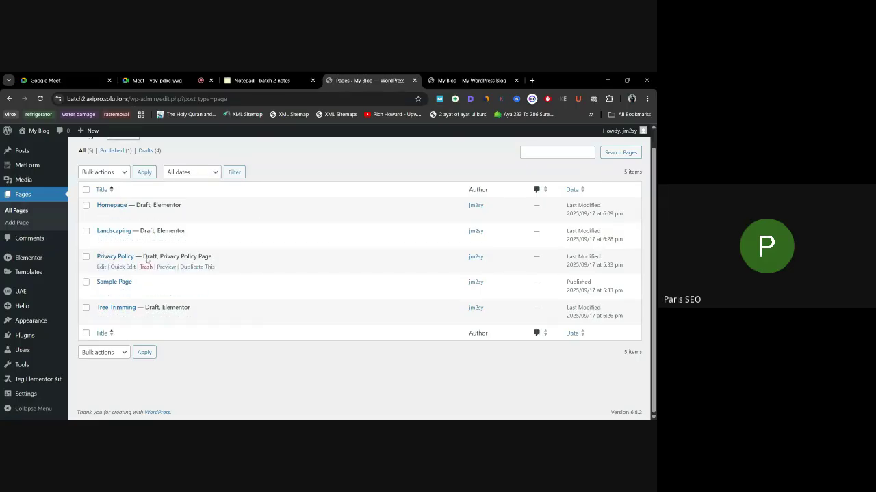
click(148, 292)
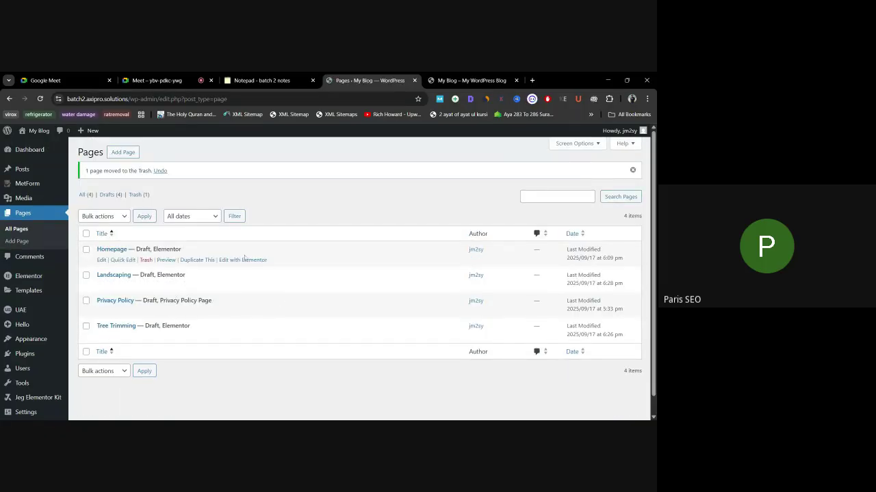
Step: Preview the Homepage and look through its hero, logo and About Us sections
scroll(244, 260, down, 1)
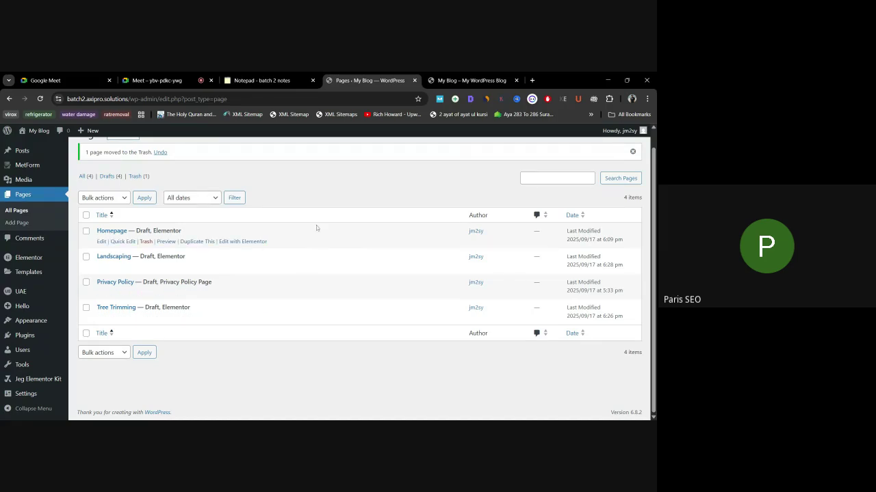
click(166, 241)
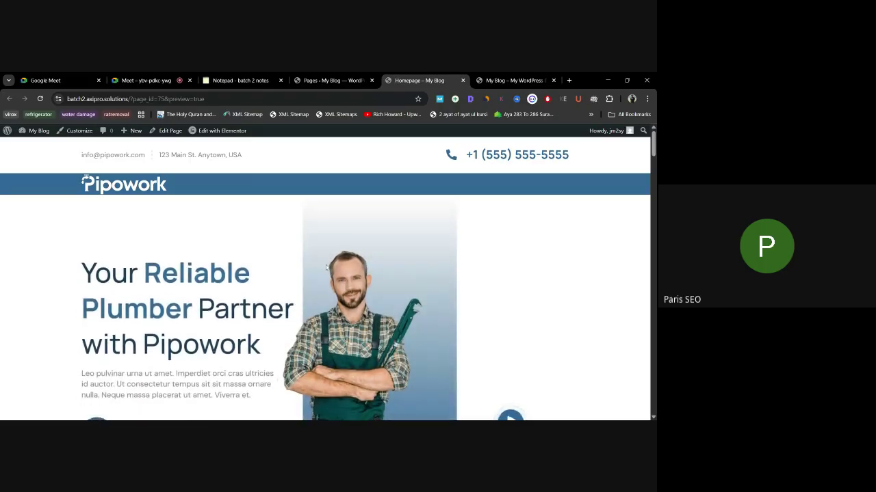
scroll(324, 256, down, 2)
drag(82, 189, 565, 366)
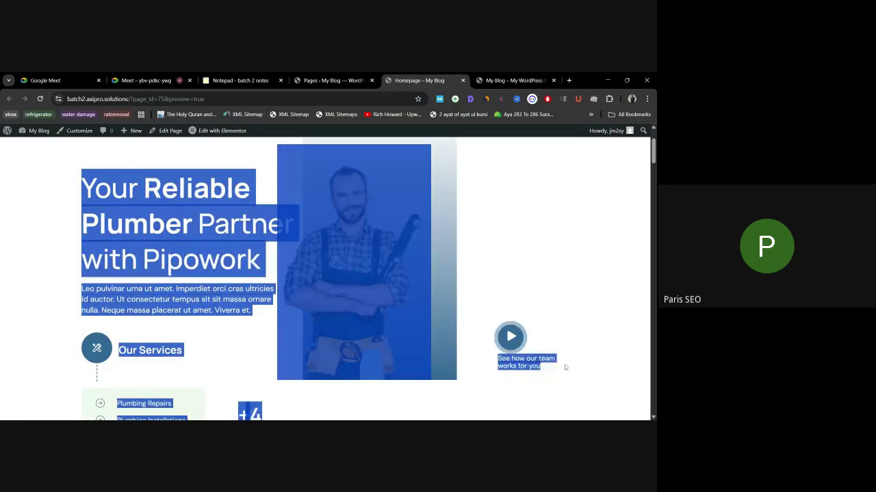
click(209, 272)
scroll(209, 271, down, 3)
scroll(355, 304, down, 3)
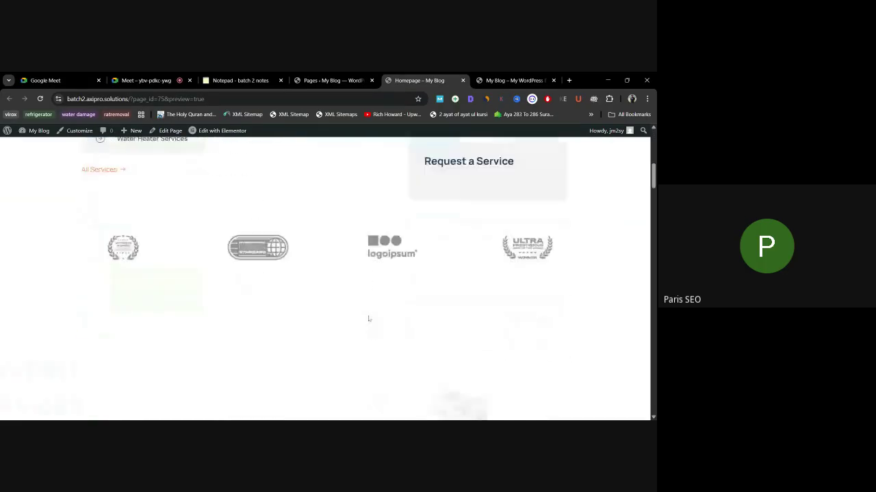
scroll(204, 198, down, 1)
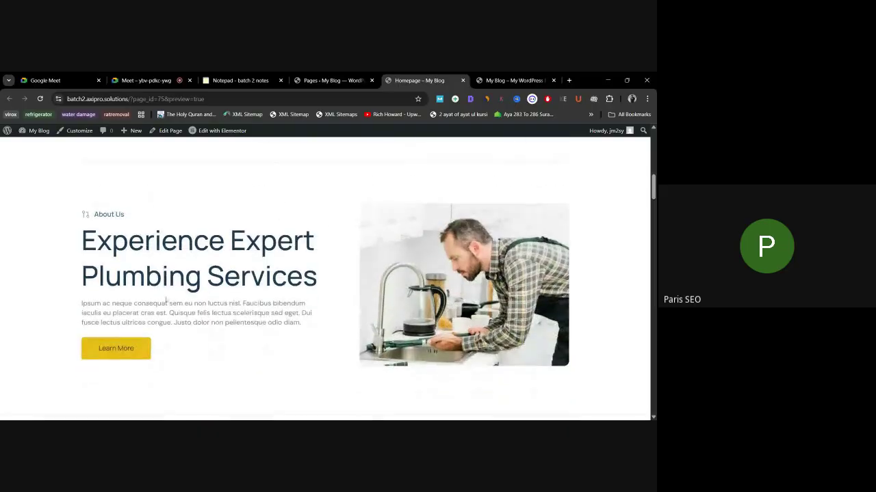
drag(94, 214, 301, 323)
scroll(239, 253, down, 1)
click(239, 253)
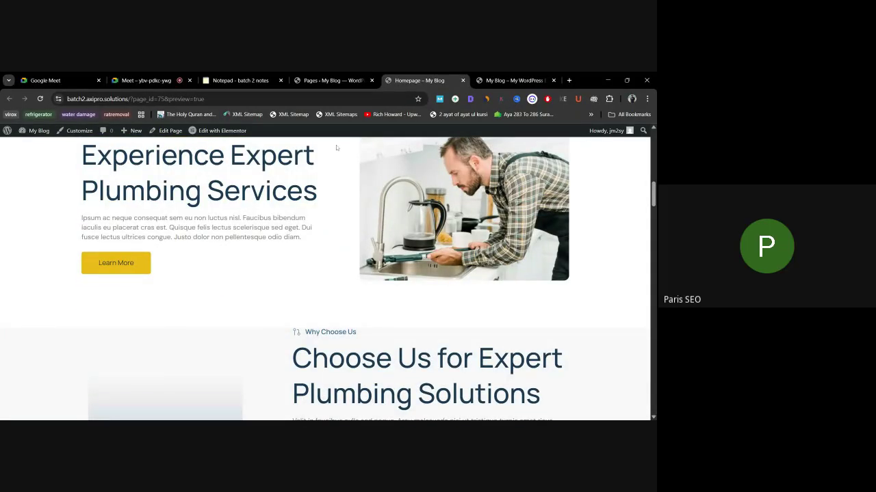
scroll(246, 245, up, 1)
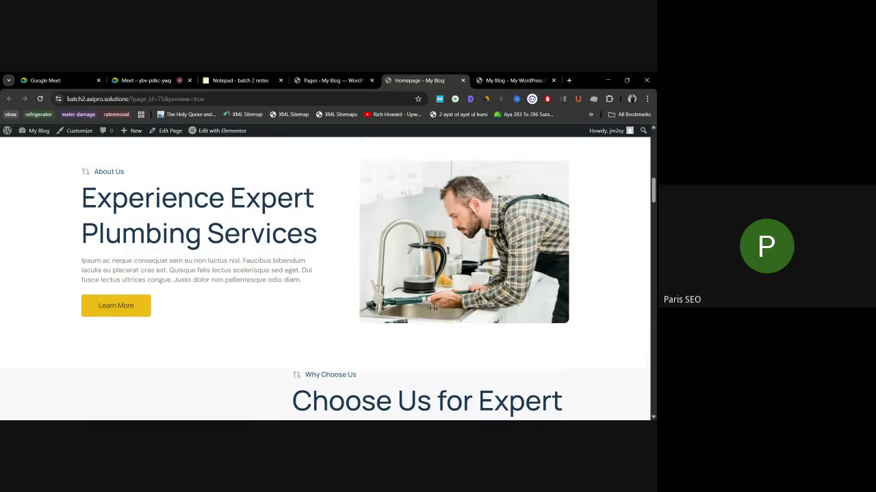
Step: Examine the heading, description and icon boxes of the Homepage preview's Why Choose Us section
scroll(260, 249, down, 3)
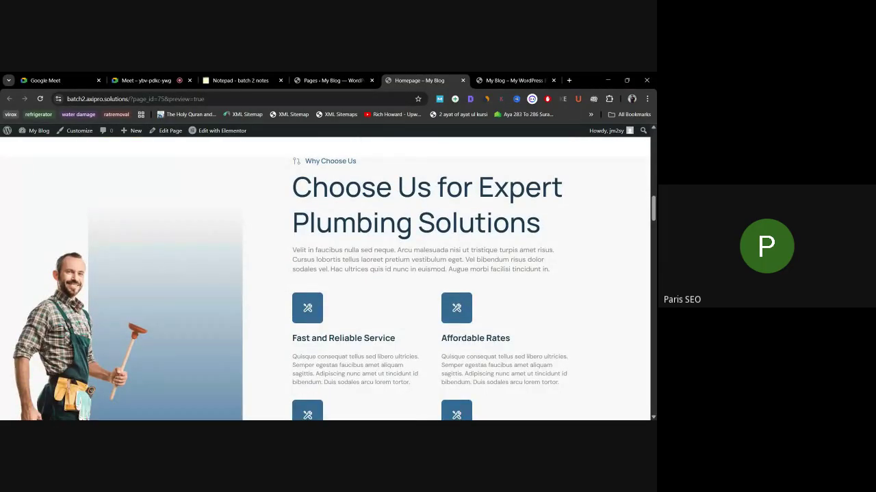
scroll(339, 233, down, 1)
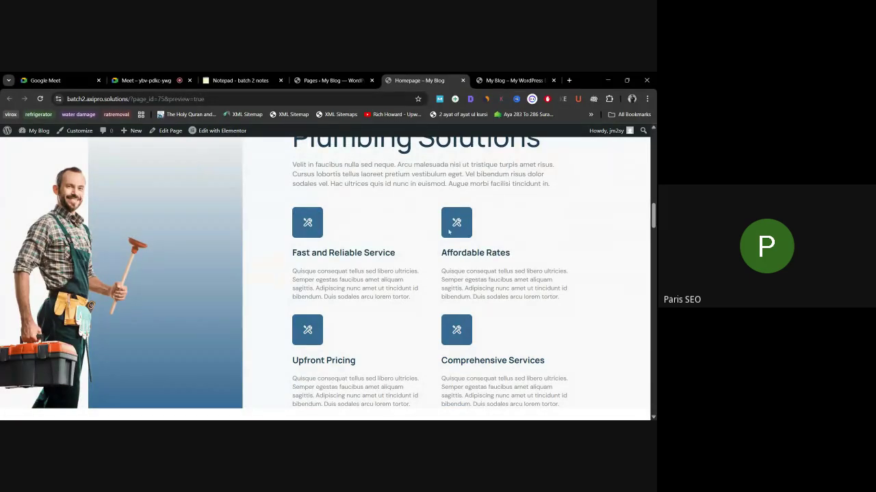
drag(344, 224, 520, 361)
click(520, 362)
drag(348, 216, 570, 351)
click(571, 352)
scroll(304, 310, up, 1)
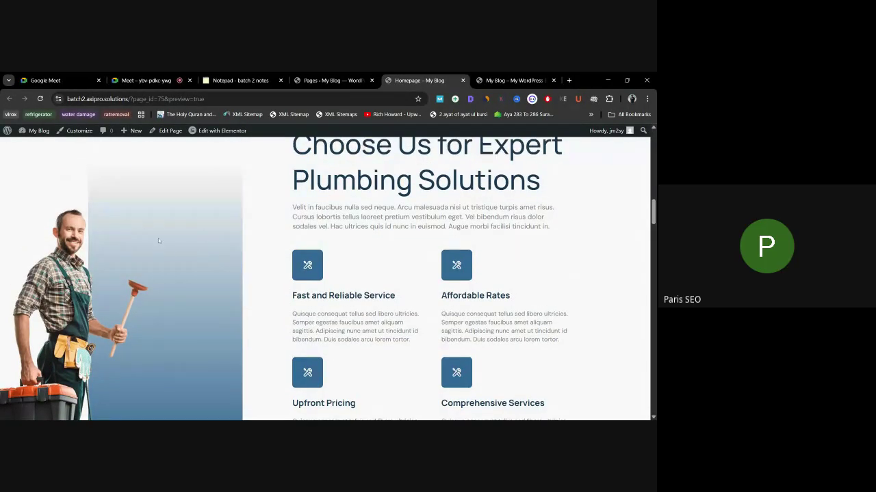
scroll(526, 269, up, 1)
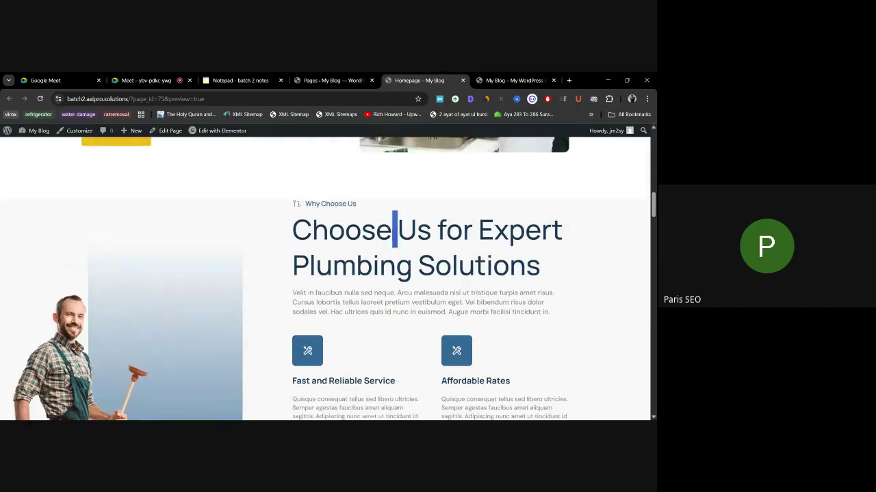
drag(525, 357, 398, 188)
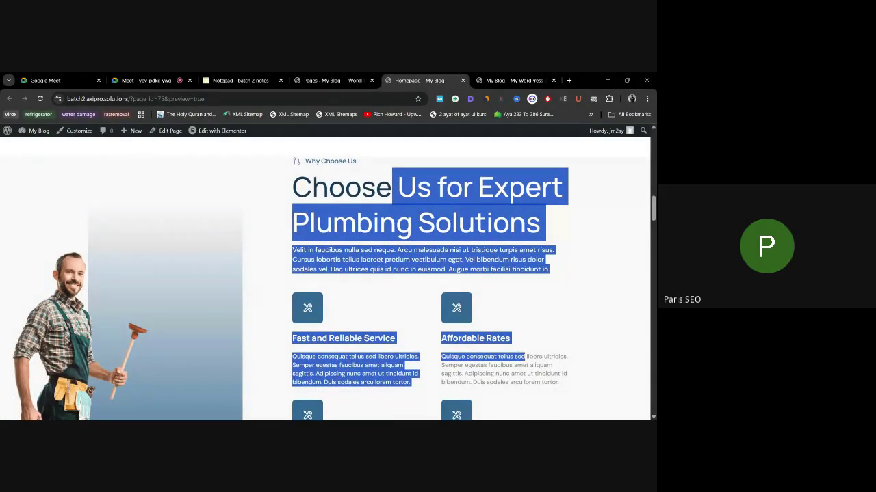
click(398, 188)
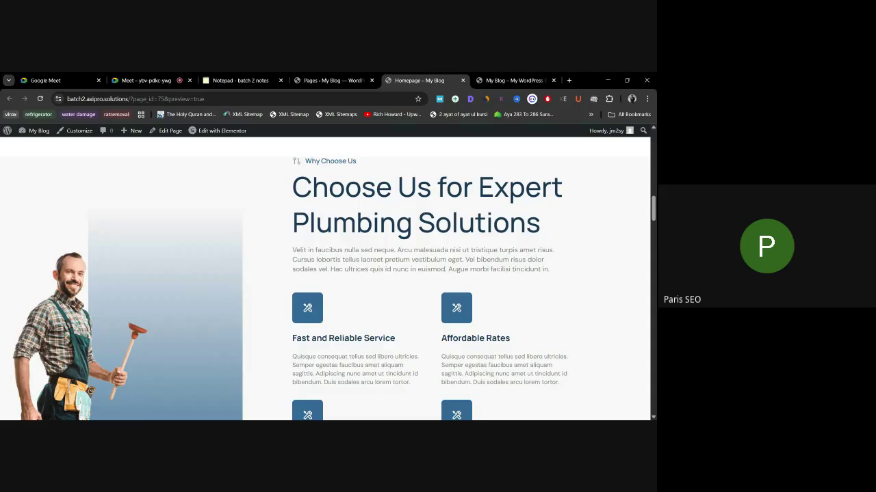
Step: Switch to the Google Meet call and read back through the in-call messages about service pages
click(262, 82)
click(325, 82)
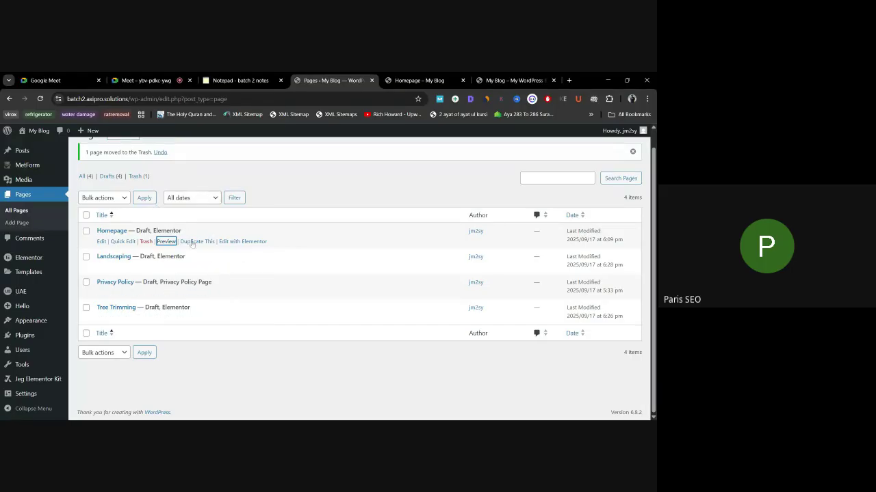
click(145, 80)
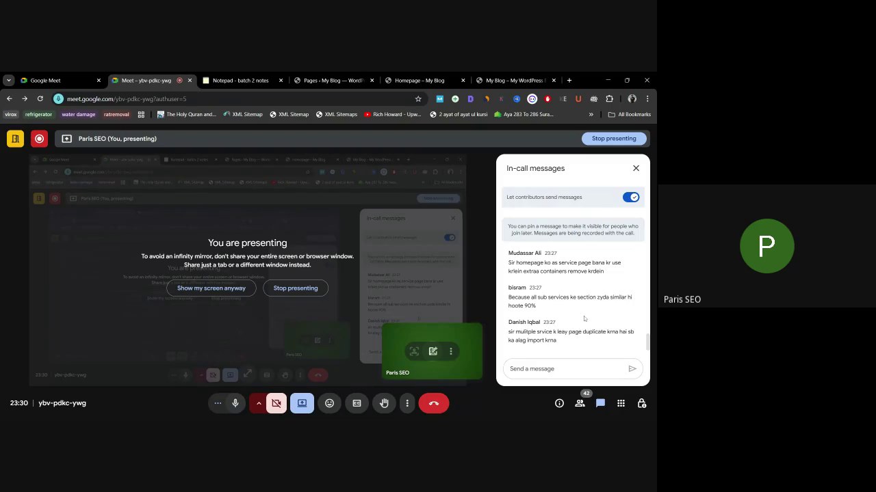
triple_click(560, 343)
scroll(572, 310, up, 3)
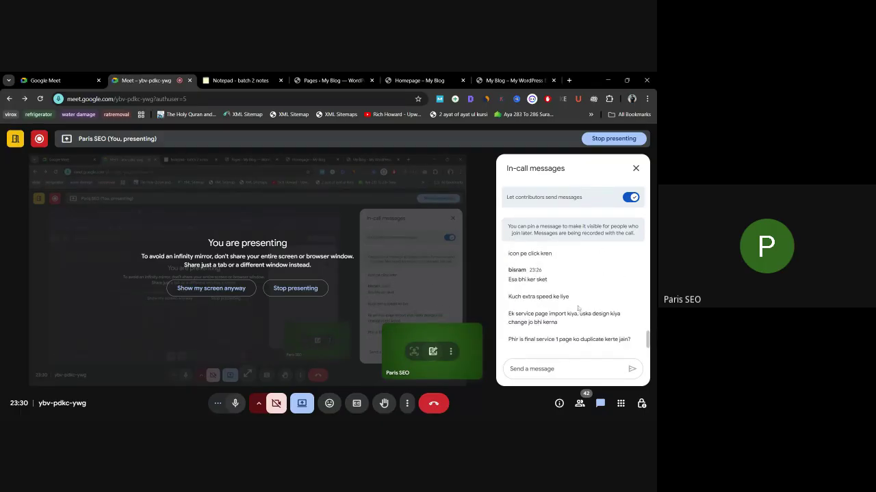
scroll(581, 309, up, 3)
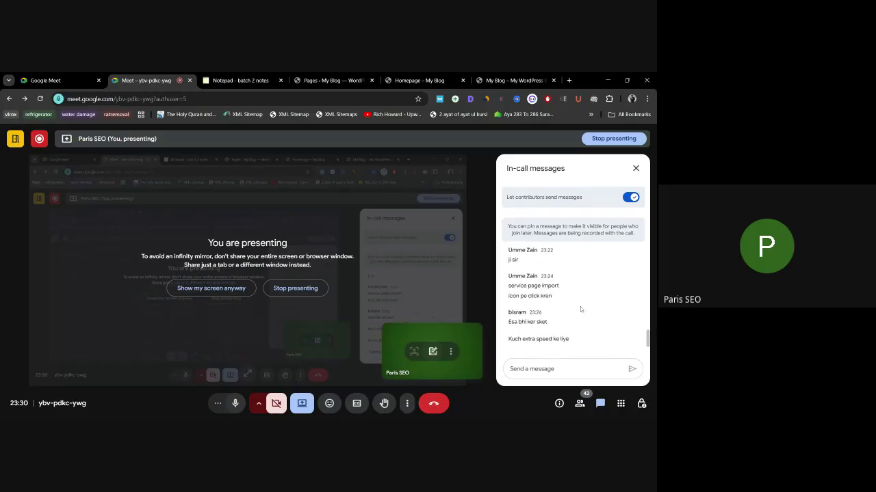
scroll(581, 309, down, 3)
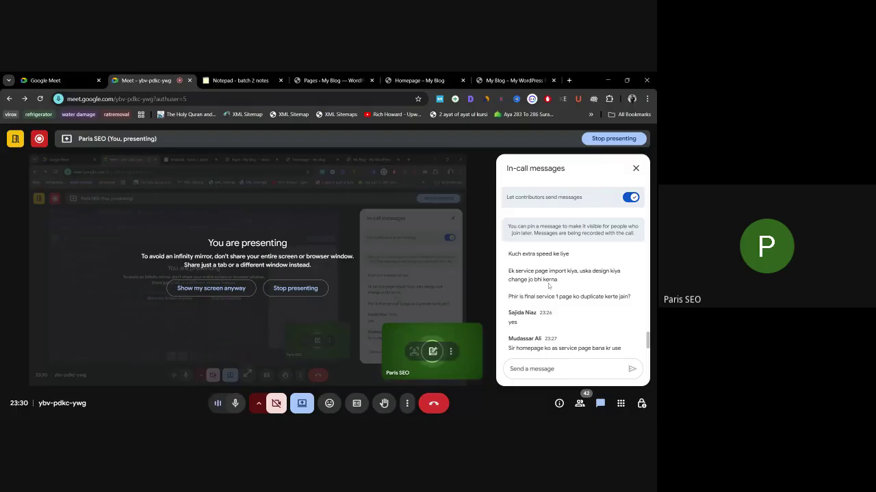
Step: Go through the chat questions on duplicating a final service page, reusing the homepage and importing pages separately
drag(511, 297, 631, 298)
click(631, 298)
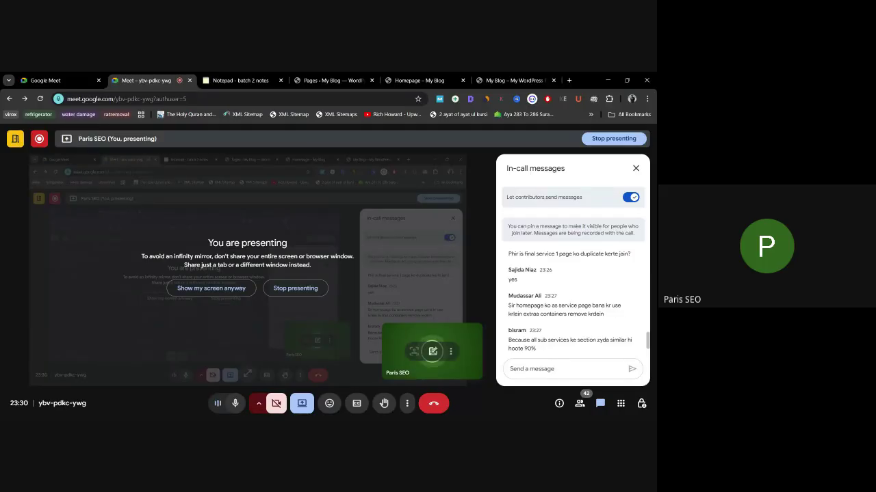
drag(606, 314, 526, 314)
click(540, 310)
scroll(549, 305, down, 1)
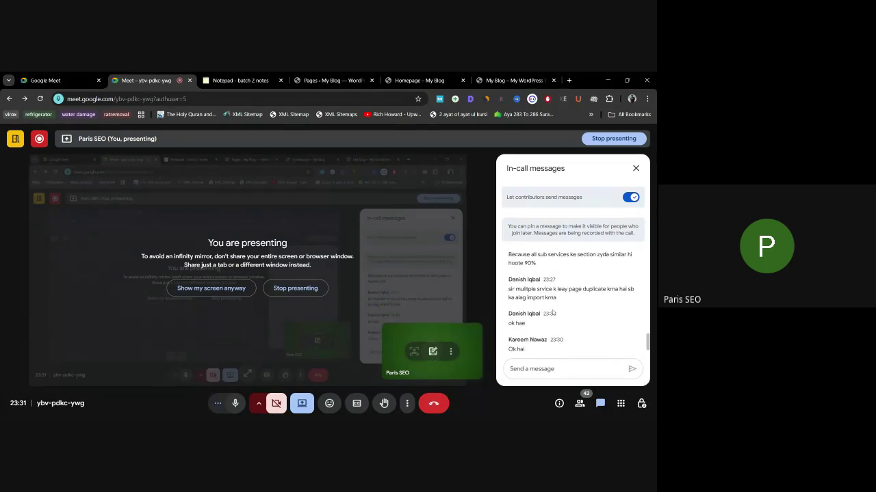
drag(559, 289, 595, 301)
click(595, 301)
scroll(542, 302, down, 1)
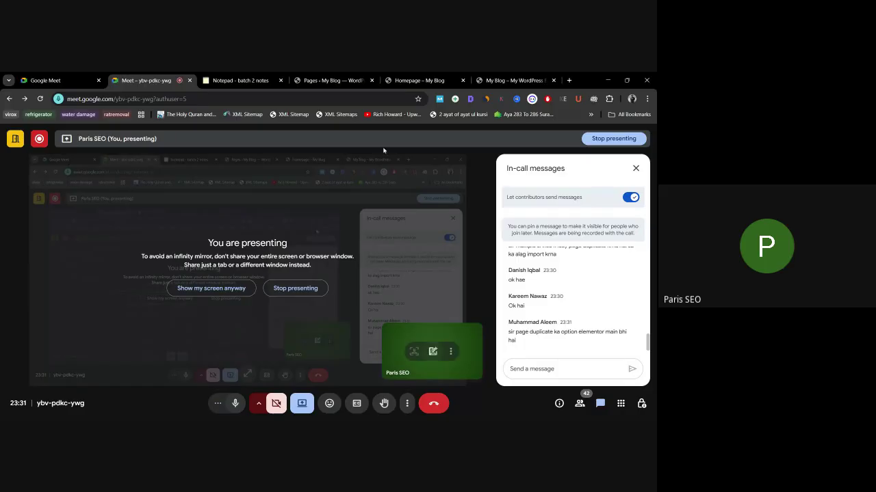
Step: Search the web for an online paint tool in a new tab and open JS Paint
click(335, 81)
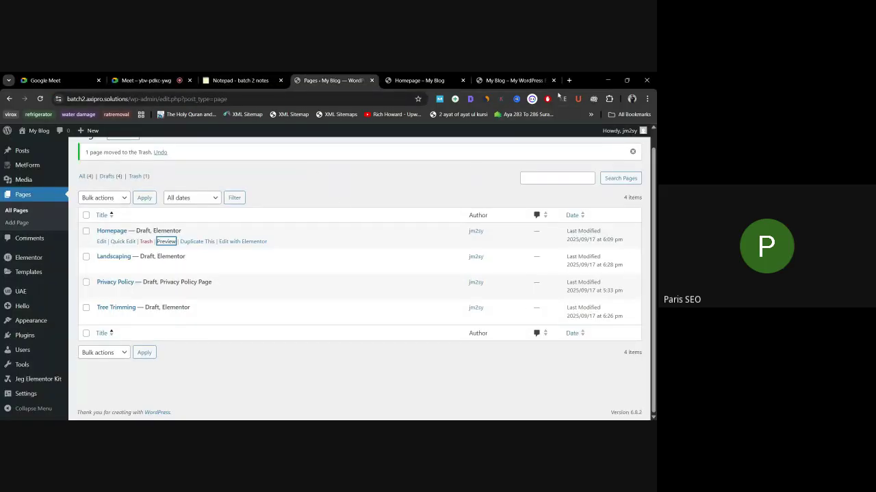
click(569, 80)
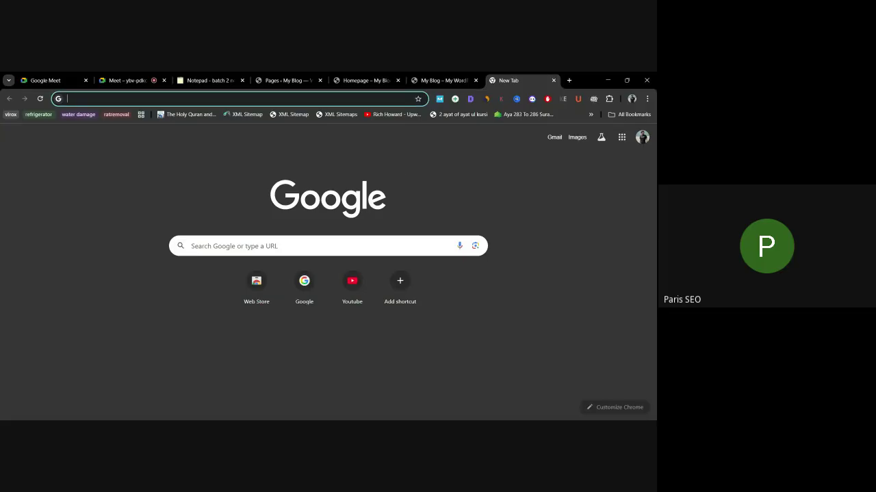
text(onlien paint)
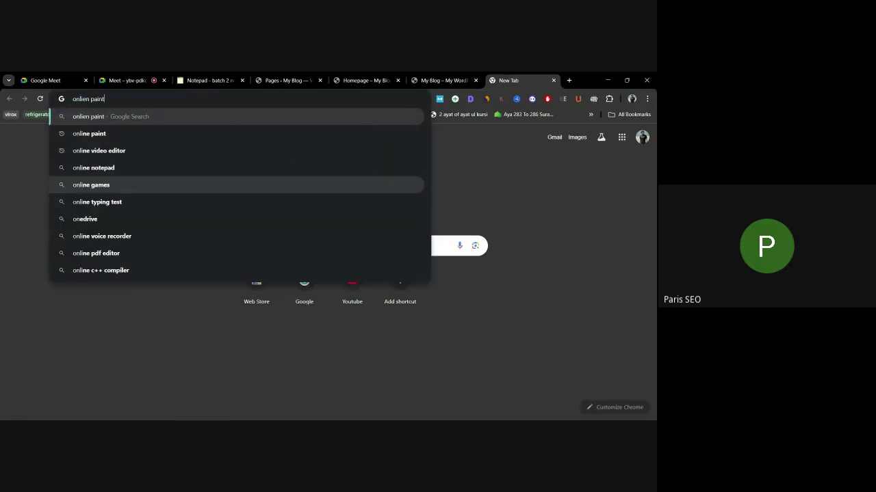
key(Return)
click(115, 269)
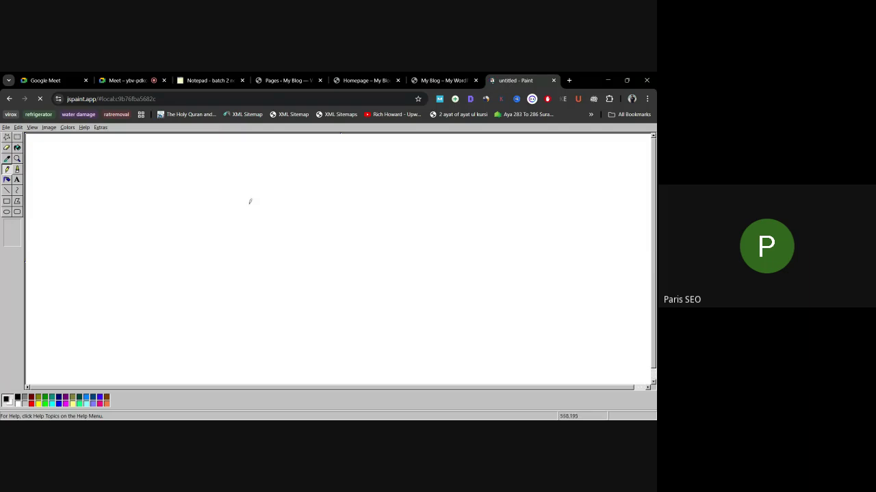
Step: Switch to the Homepage preview and examine how its Why Choose Us section is laid out
click(443, 80)
click(376, 80)
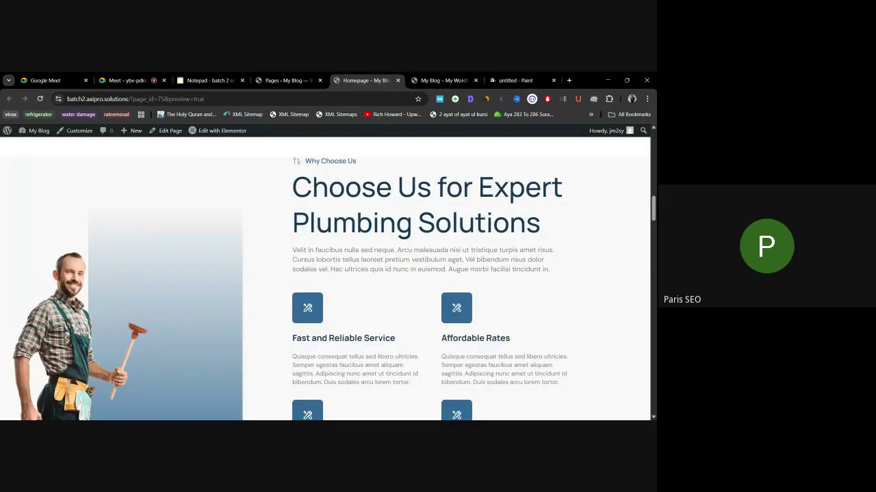
scroll(308, 255, down, 4)
scroll(308, 255, up, 3)
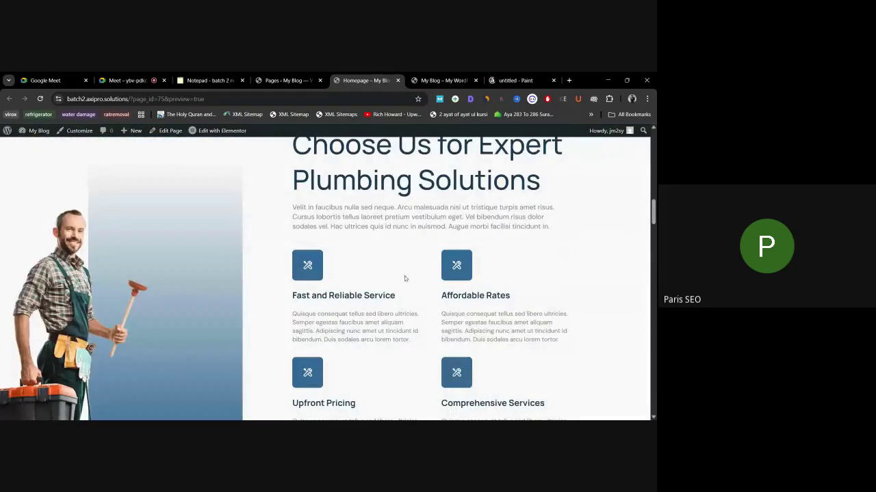
Step: Switch to JS Paint and add a text box about 377 × 123 pixels near the canvas's upper edge reading "Rows and coloumns"
click(513, 81)
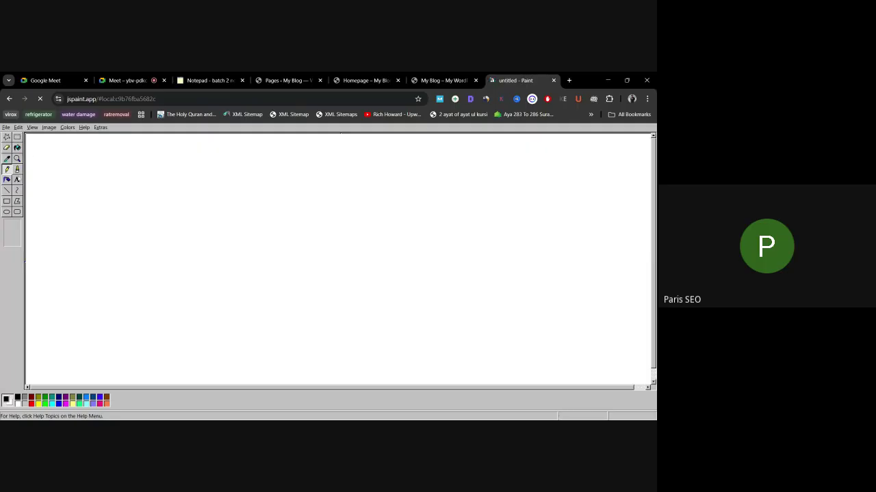
click(17, 179)
drag(162, 162, 322, 213)
text(Rows and coloumns)
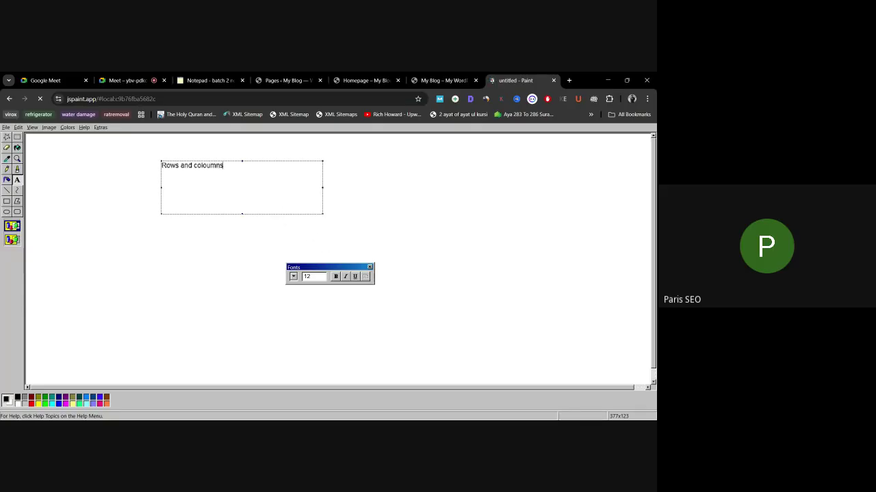
drag(223, 165, 137, 166)
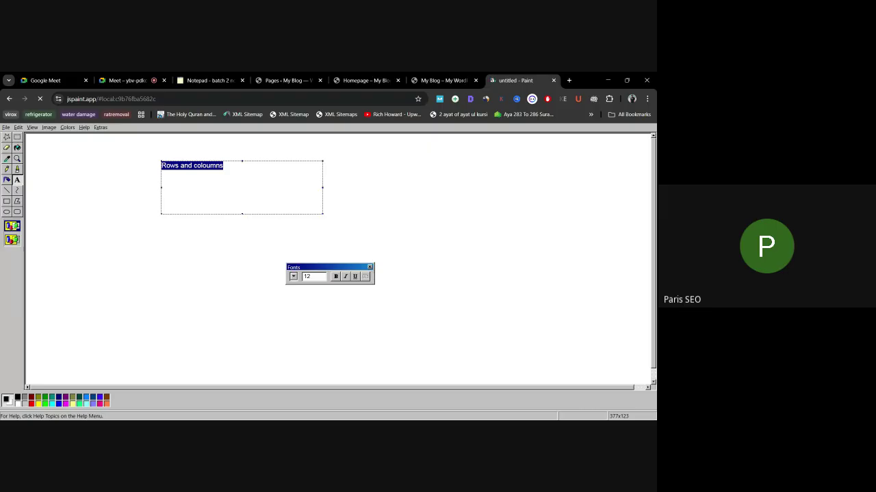
click(247, 167)
drag(226, 165, 128, 156)
Step: Close the site's front-end tab, look through the Homepage preview's service cards and testimonials, and return to JS Paint
click(438, 82)
click(475, 80)
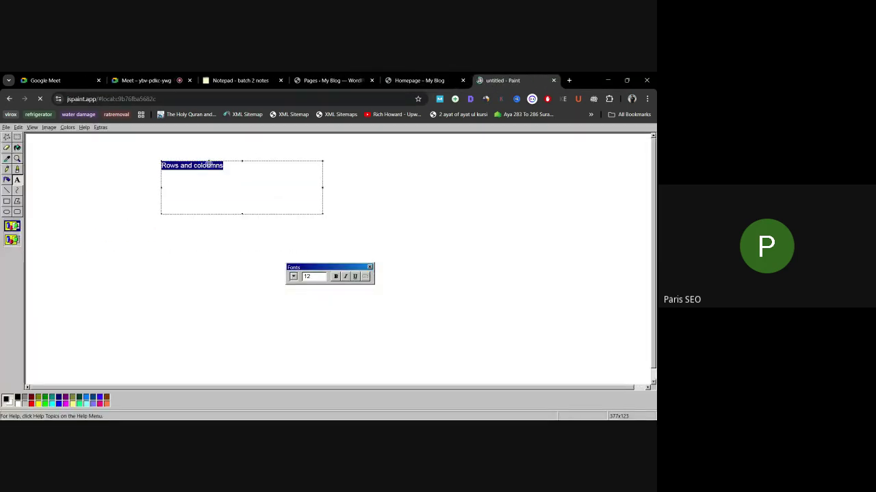
click(417, 81)
scroll(345, 198, down, 10)
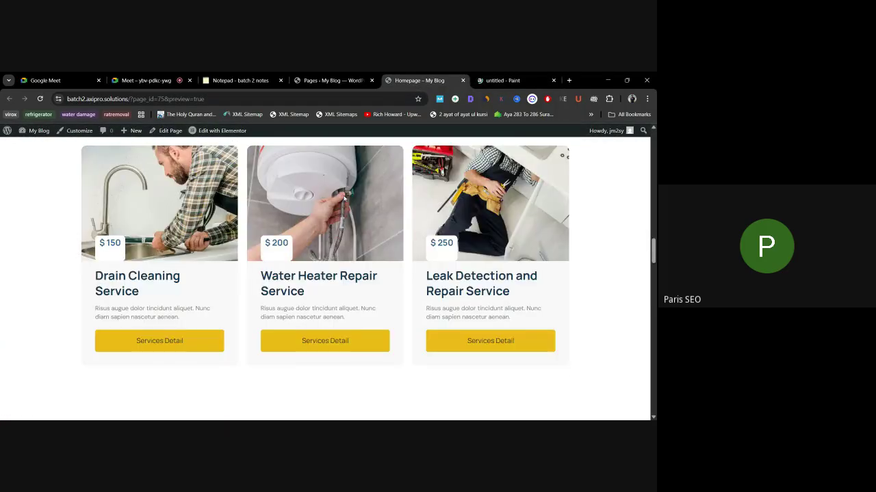
scroll(345, 198, down, 10)
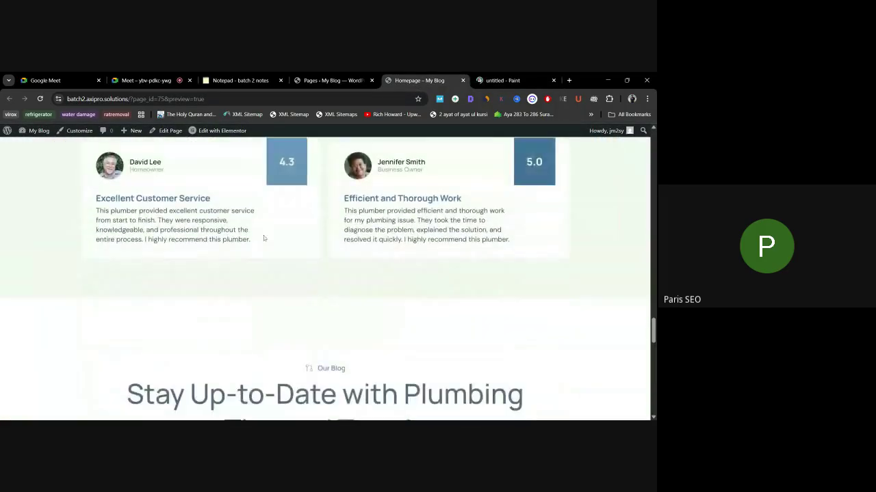
scroll(258, 240, up, 4)
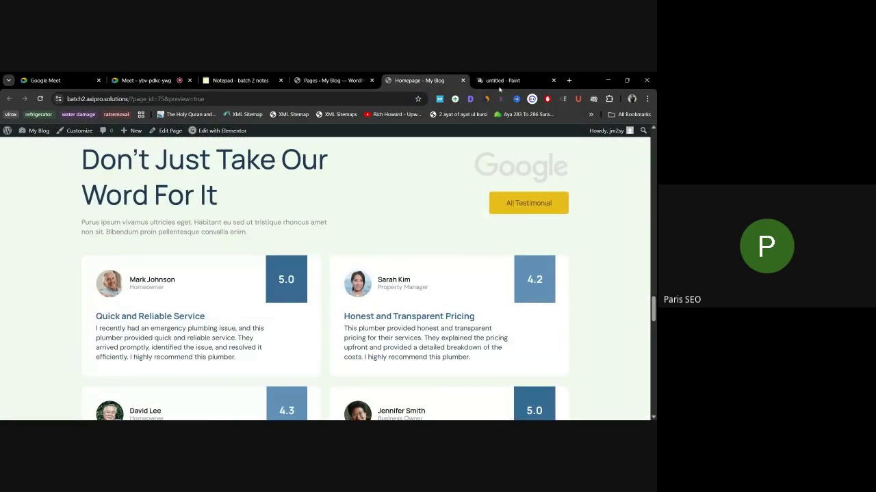
click(502, 81)
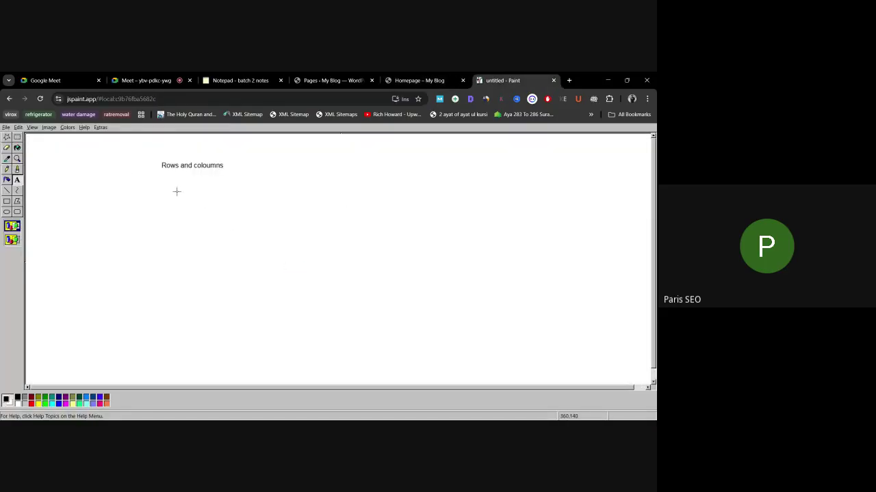
click(7, 169)
drag(156, 220, 251, 288)
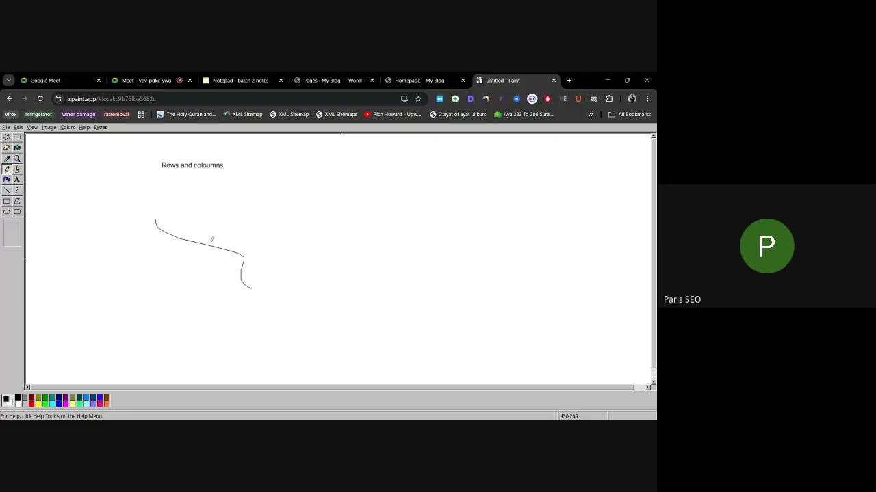
key(ctrl+z)
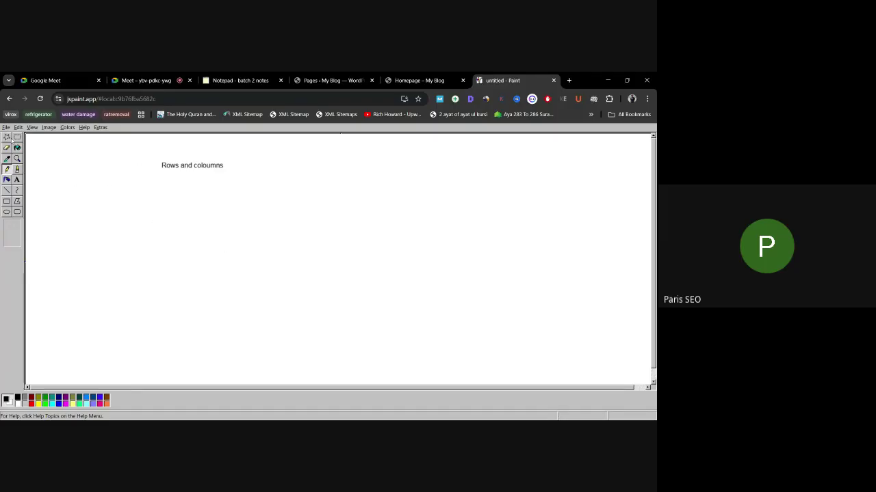
Step: Select the "Rows and coloumns" text area on the canvas and delete it
click(15, 137)
drag(125, 153, 305, 204)
key(Delete)
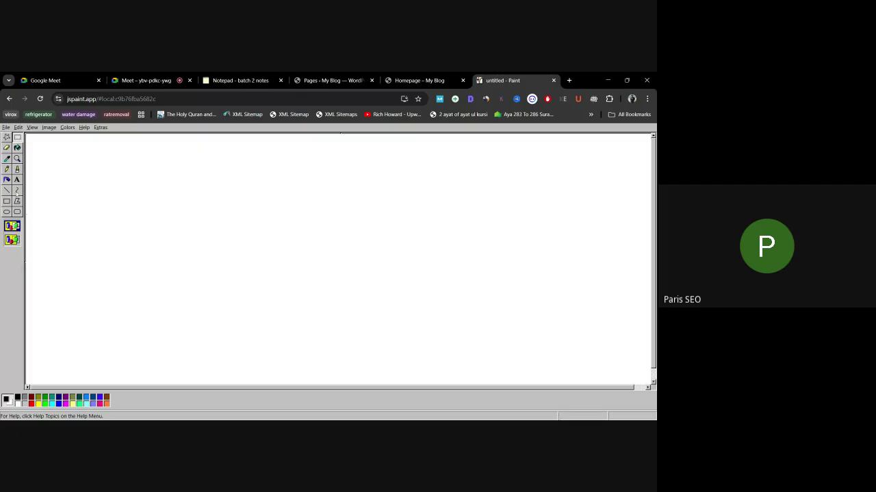
Step: Check the Homepage preview's testimonial section briefly, then sketch a large freehand rectangle across most of the JS Paint canvas with the Pencil
click(7, 170)
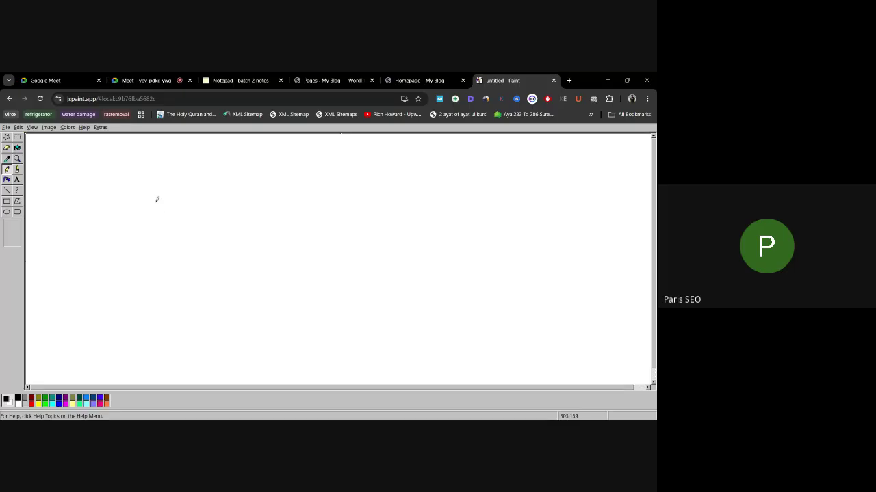
click(420, 80)
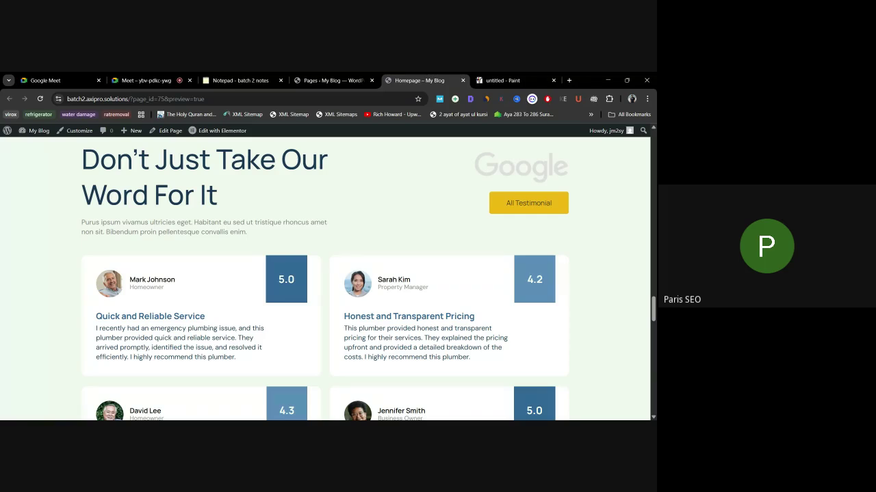
click(507, 80)
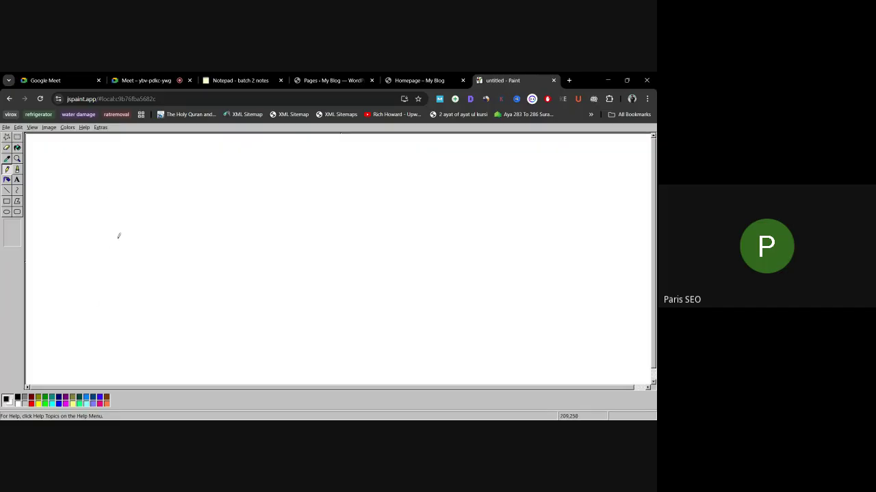
drag(99, 158, 115, 339)
mouse_move(98, 157)
mouse_down()
mouse_move(550, 155)
mouse_move(562, 309)
mouse_move(369, 328)
mouse_move(113, 334)
mouse_up()
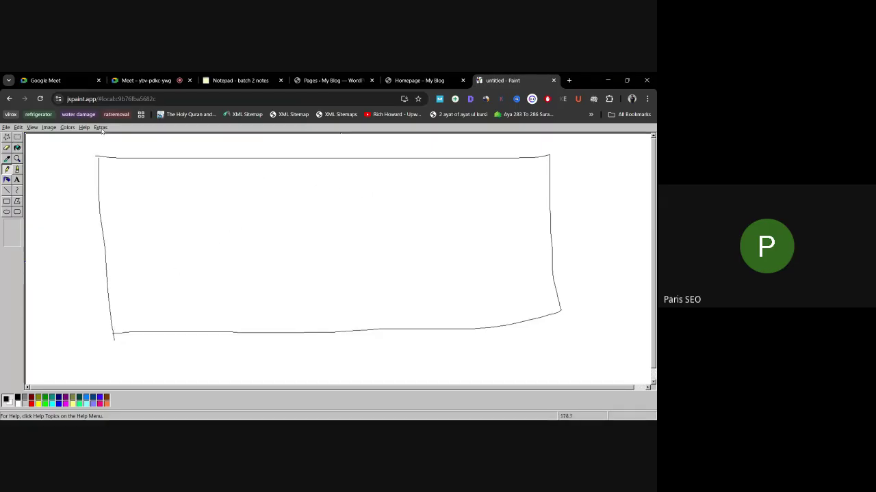
Step: Divide the rectangle with two horizontal and three vertical pencil lines into three rows and four columns
drag(100, 209, 549, 214)
drag(103, 280, 555, 270)
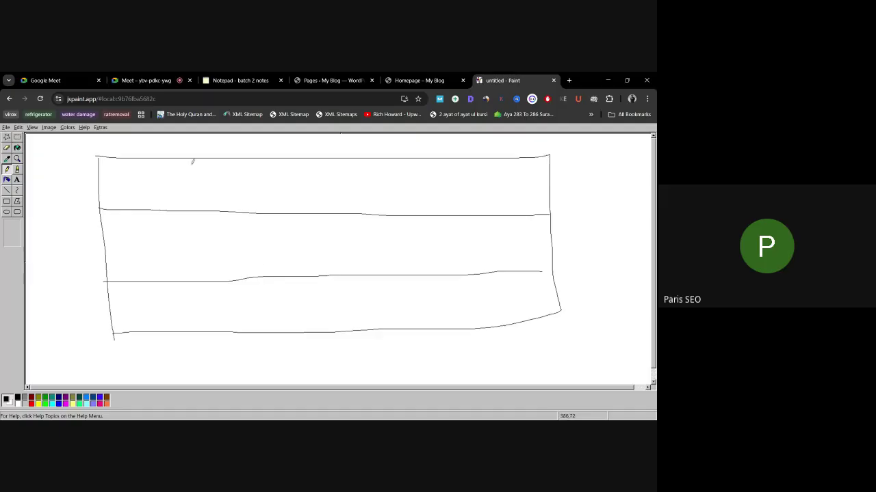
drag(192, 158, 196, 312)
drag(294, 158, 302, 308)
drag(419, 162, 413, 314)
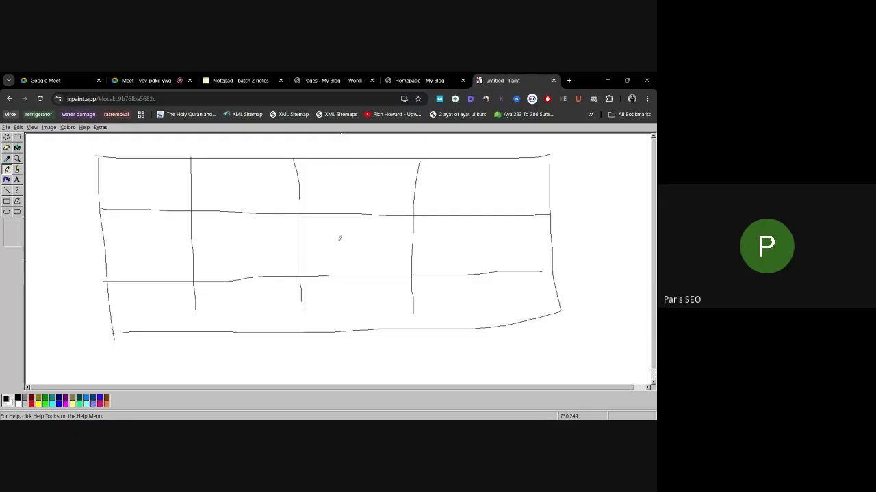
Step: Mark grid cells freehand: a circle in row 1 column 1, H in row 2 column 2, and C in row 2 column 3 and row 1 column 4
mouse_move(153, 170)
mouse_down()
mouse_move(141, 171)
mouse_move(165, 180)
mouse_move(148, 168)
mouse_up()
drag(214, 226, 214, 252)
mouse_move(236, 226)
mouse_down()
mouse_move(228, 264)
mouse_move(233, 243)
mouse_up()
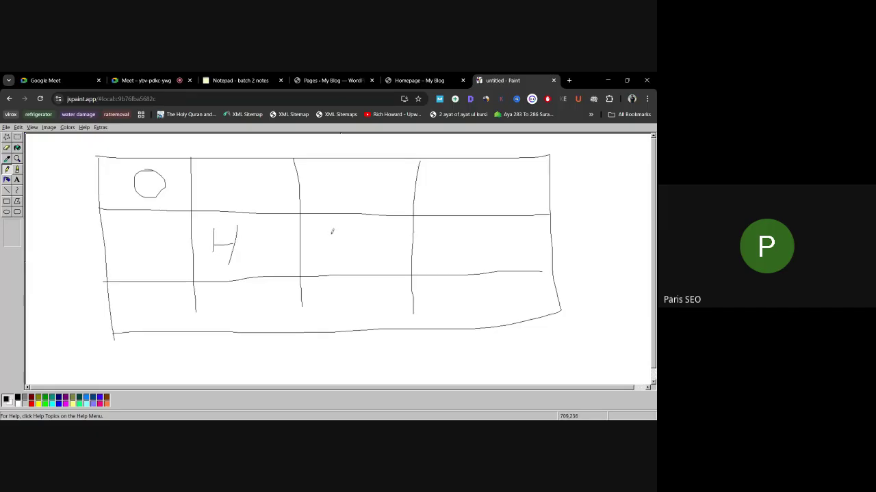
drag(342, 227, 367, 250)
mouse_move(479, 183)
mouse_down()
mouse_move(466, 193)
mouse_move(488, 202)
mouse_up()
Step: Switch to the Homepage preview, look through its sections from the testimonials to Contact Us, and return to the JS Paint grid
click(332, 80)
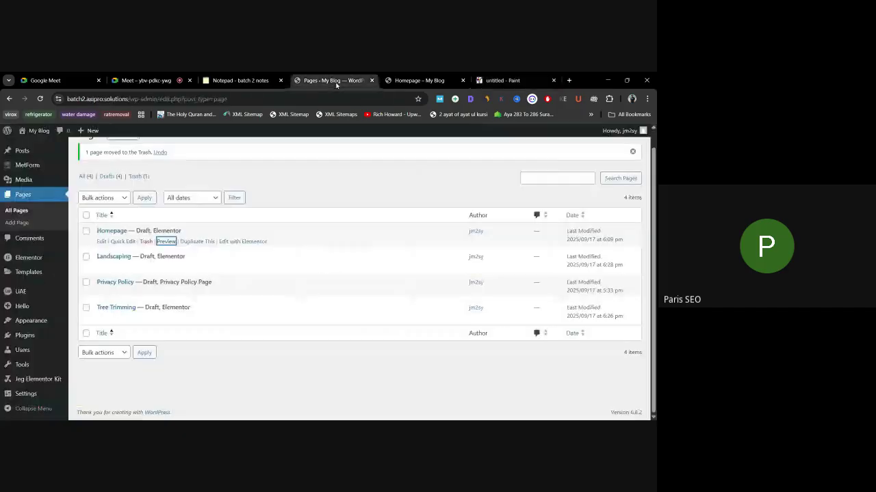
click(417, 80)
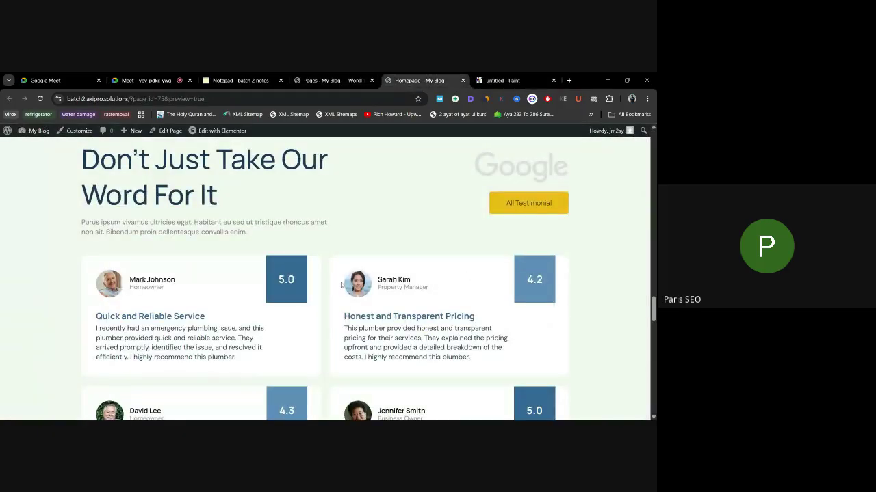
click(503, 80)
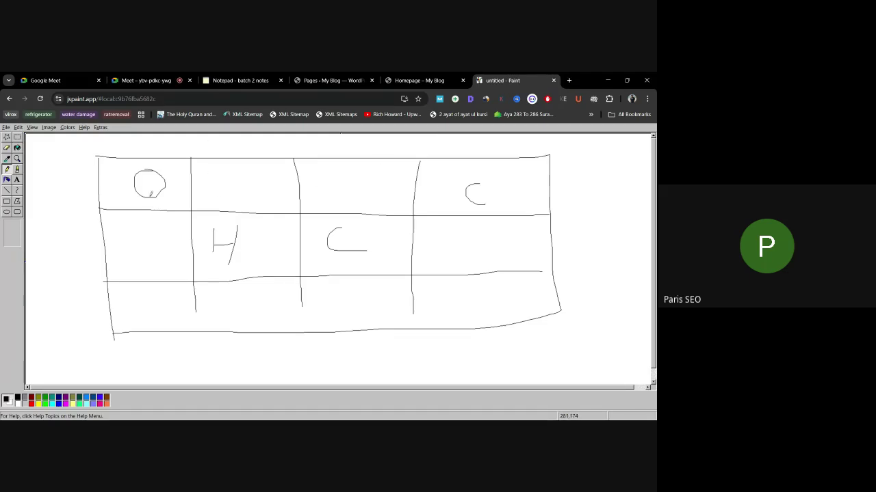
click(417, 80)
scroll(310, 289, down, 15)
scroll(311, 290, up, 8)
scroll(310, 289, down, 2)
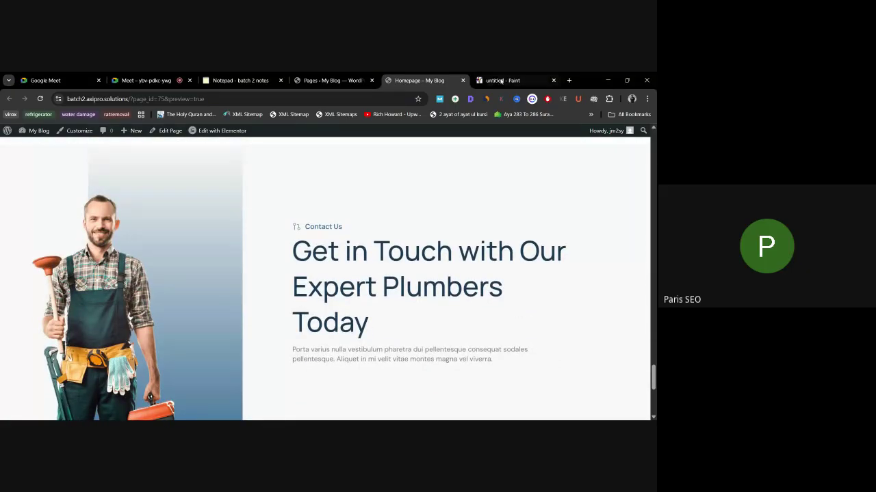
click(499, 80)
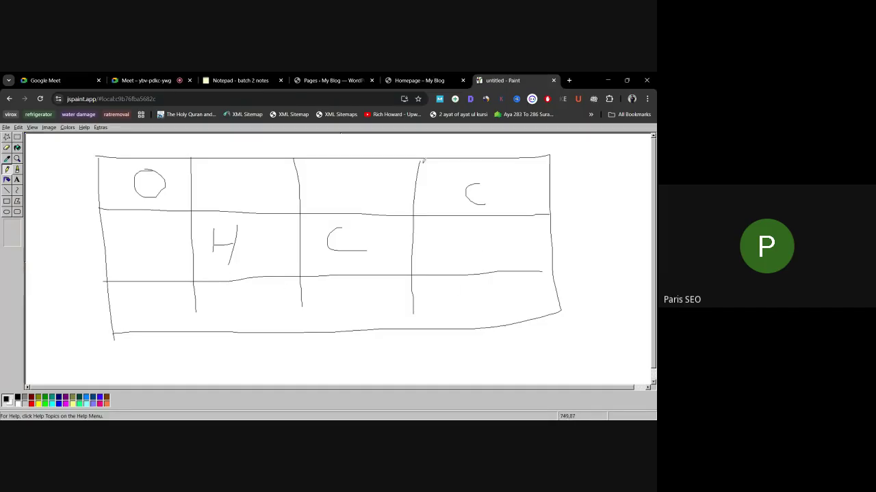
Step: Switch to the Homepage preview and examine the testimonial section from its heading down to the review cards
click(420, 80)
scroll(390, 205, down, 5)
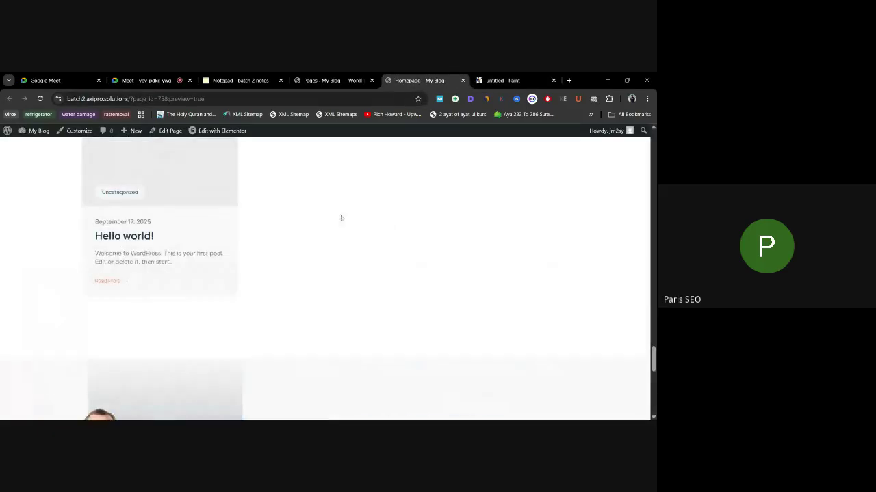
scroll(385, 231, up, 8)
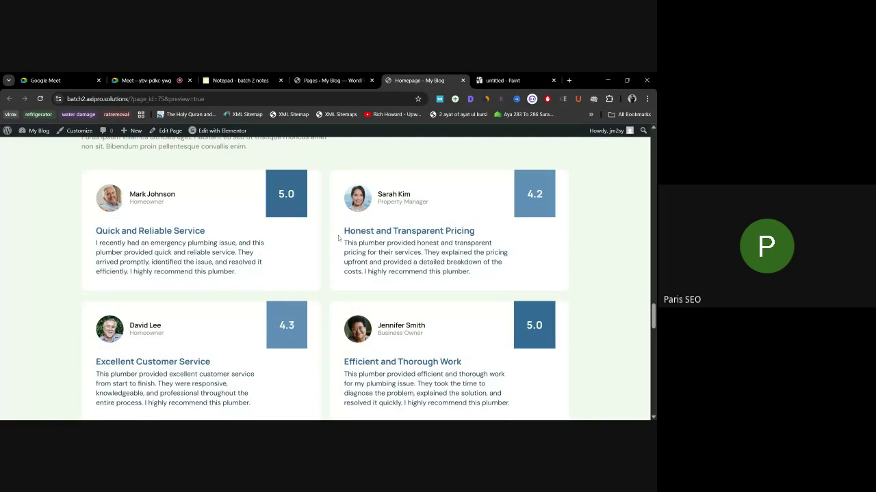
scroll(338, 236, down, 1)
scroll(338, 236, up, 1)
scroll(654, 313, up, 3)
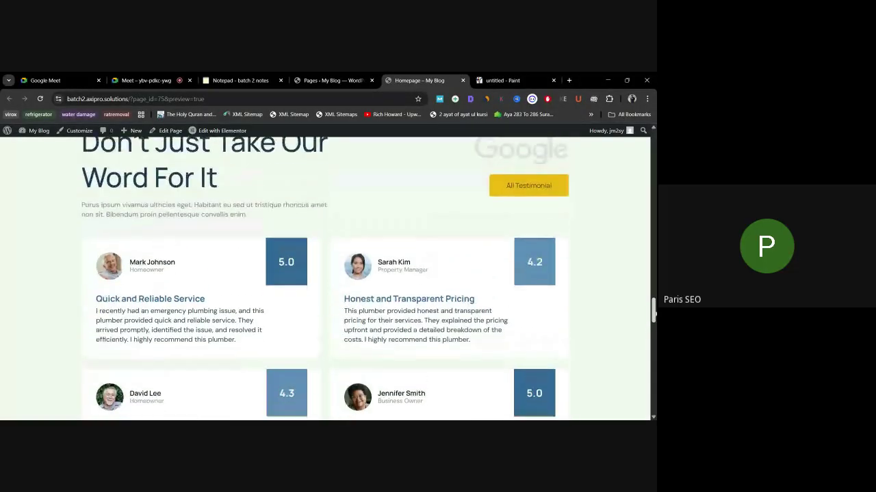
scroll(653, 312, up, 2)
scroll(479, 274, down, 2)
scroll(426, 251, up, 1)
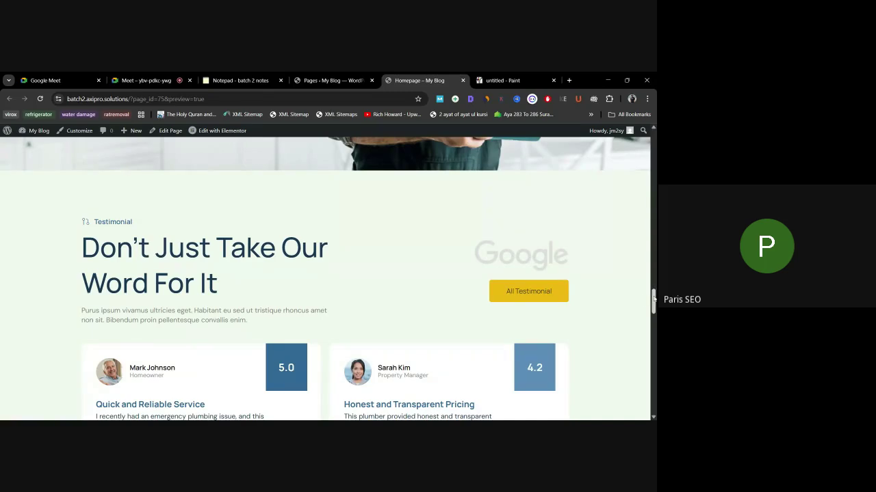
scroll(653, 299, down, 4)
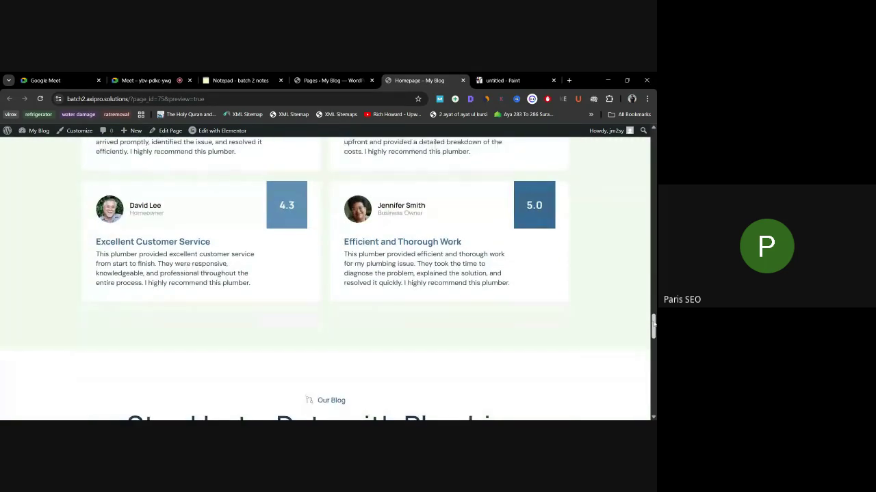
Step: Look at the Our Blog section on the Homepage preview and compare it with the testimonial section above it
scroll(507, 352, down, 3)
drag(316, 229, 358, 346)
click(357, 346)
scroll(352, 276, up, 5)
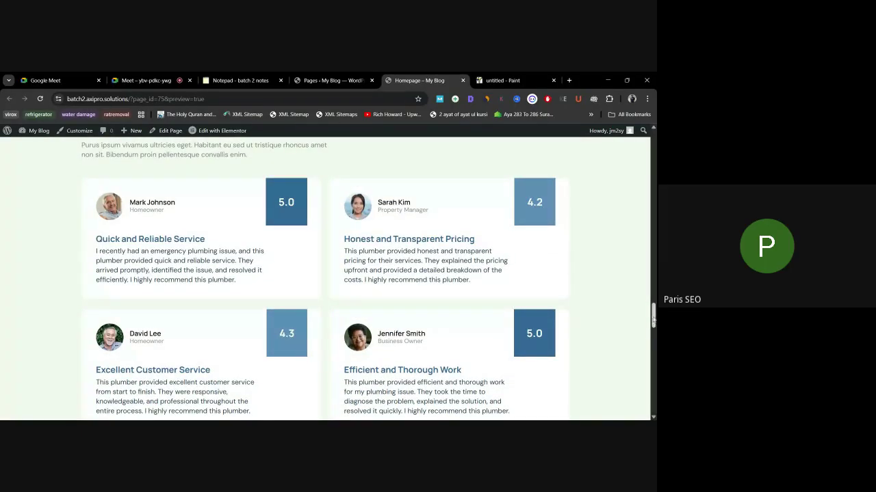
scroll(316, 256, up, 1)
scroll(316, 255, up, 1)
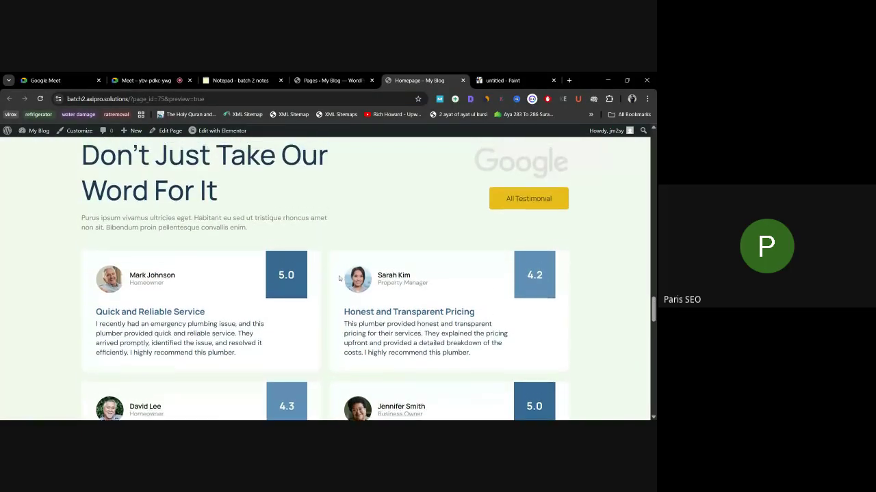
scroll(347, 269, down, 1)
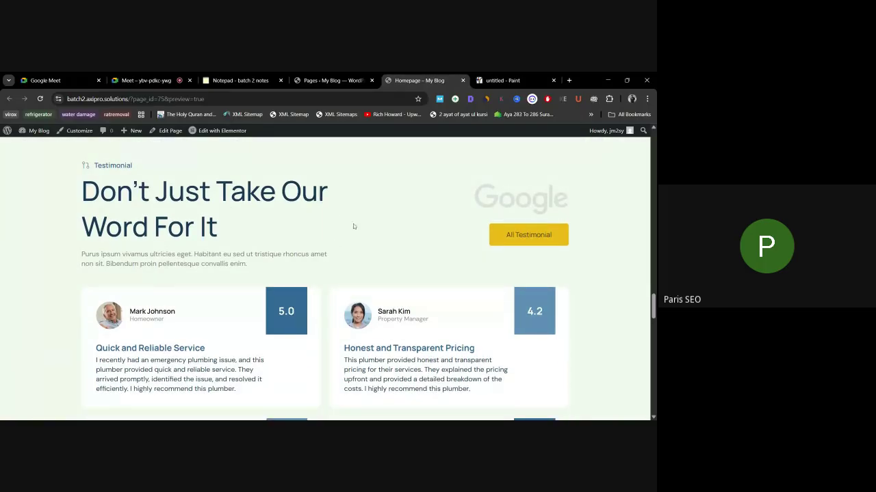
scroll(280, 212, up, 1)
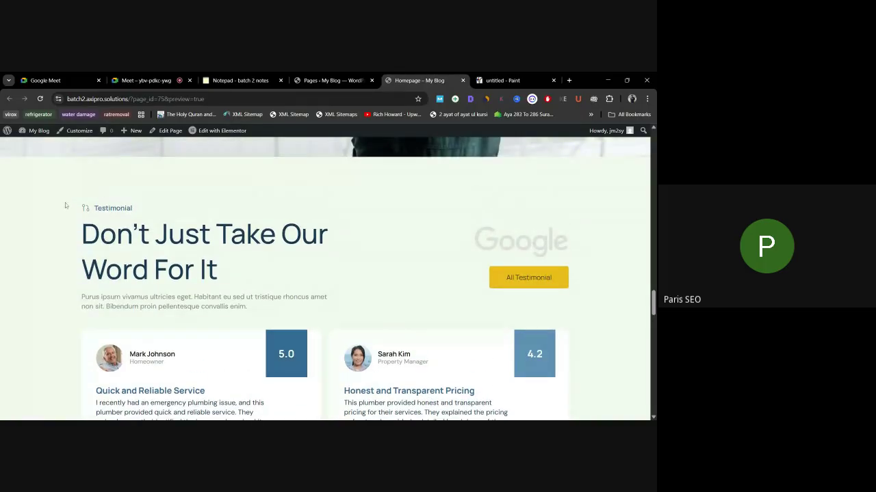
Step: Trace the testimonial section's rows by highlighting its label, heading, description and first review cards
drag(58, 209, 219, 206)
drag(165, 208, 86, 209)
click(135, 208)
drag(37, 237, 517, 247)
click(311, 259)
drag(81, 300, 229, 307)
click(260, 296)
scroll(259, 297, down, 4)
drag(107, 175, 510, 261)
click(285, 234)
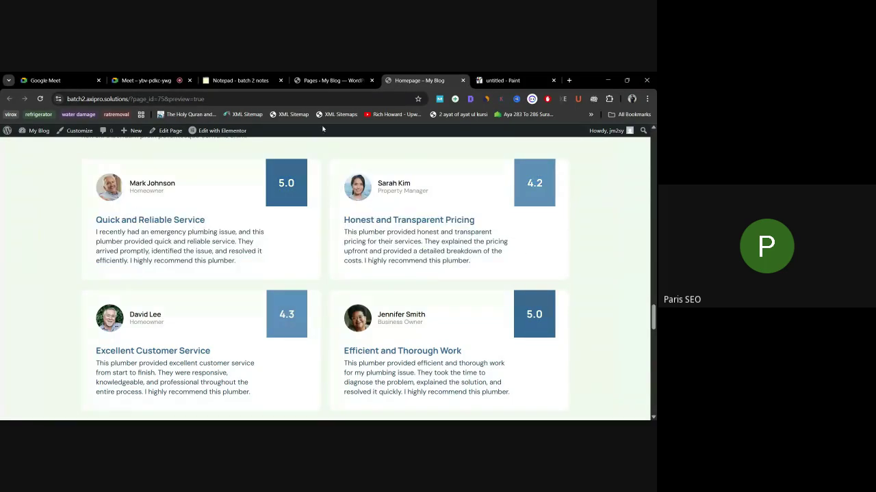
Step: Examine where the testimonial section ends above Our Blog and how its heading block and review cards split into columns
scroll(263, 205, down, 2)
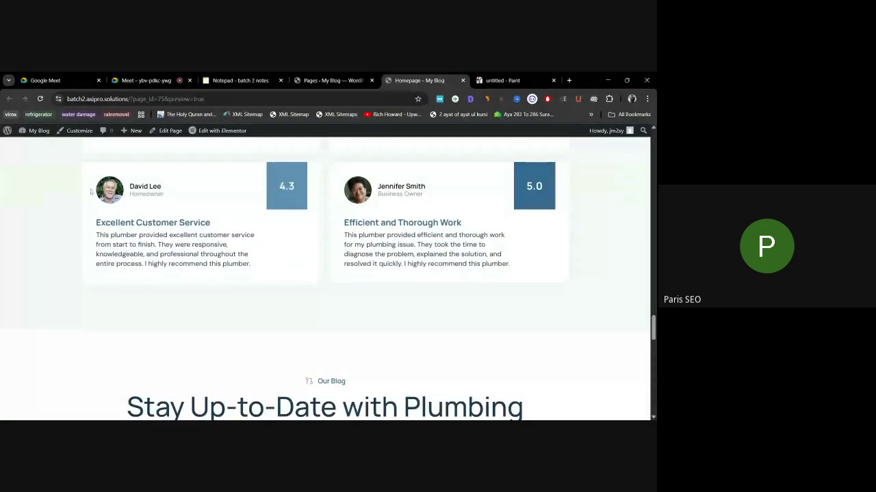
scroll(167, 302, down, 1)
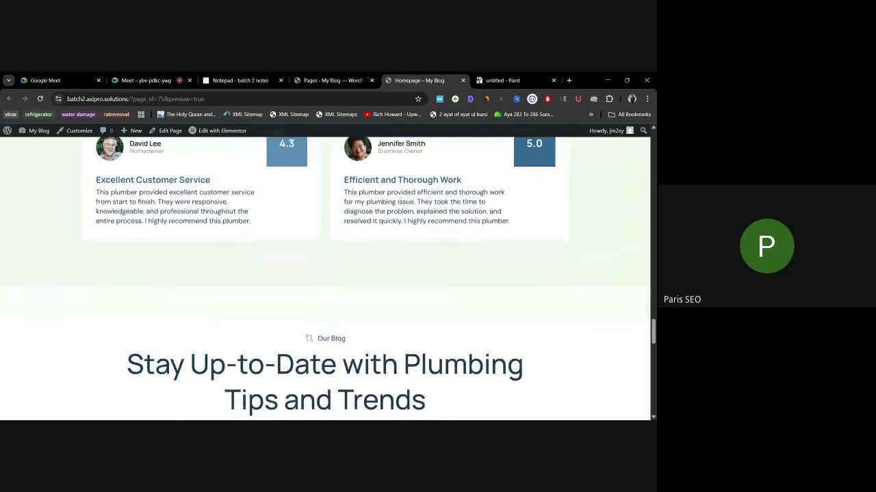
scroll(299, 338, up, 3)
scroll(368, 235, up, 3)
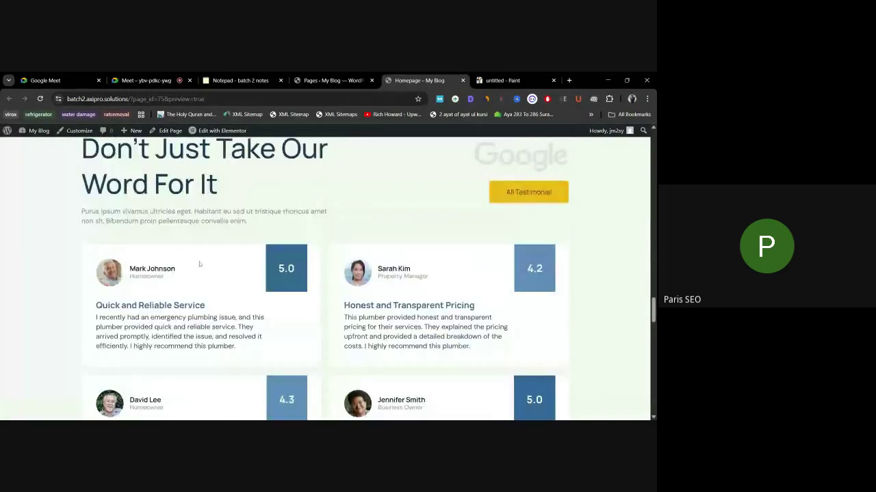
scroll(351, 231, down, 1)
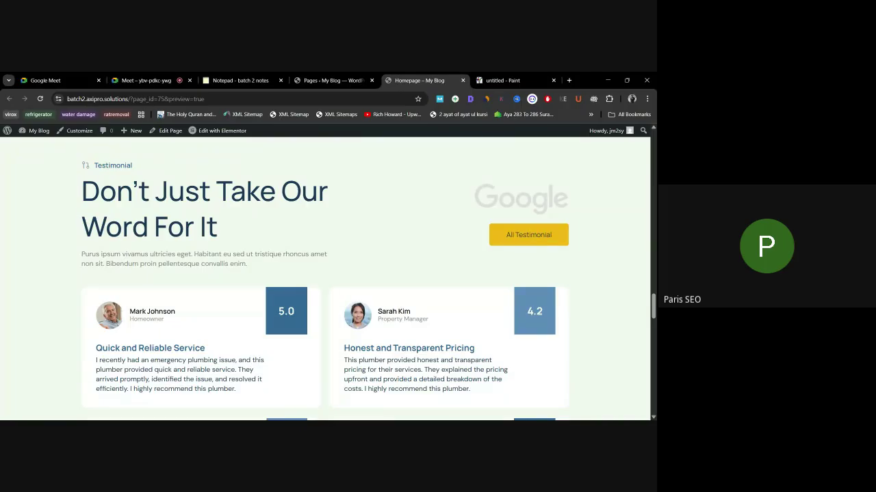
scroll(325, 292, up, 1)
scroll(324, 247, down, 6)
scroll(323, 253, up, 7)
drag(327, 173, 266, 389)
click(267, 389)
drag(76, 164, 292, 293)
scroll(292, 293, down, 2)
click(292, 293)
scroll(366, 227, up, 1)
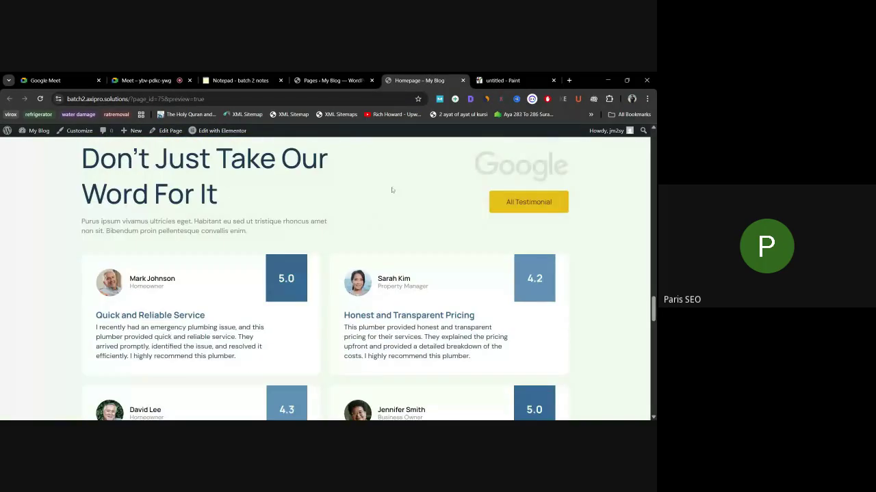
Step: Examine the testimonial section's Google logo and button column, then highlight the label, heading, description and a review card in its text column
scroll(519, 202, up, 2)
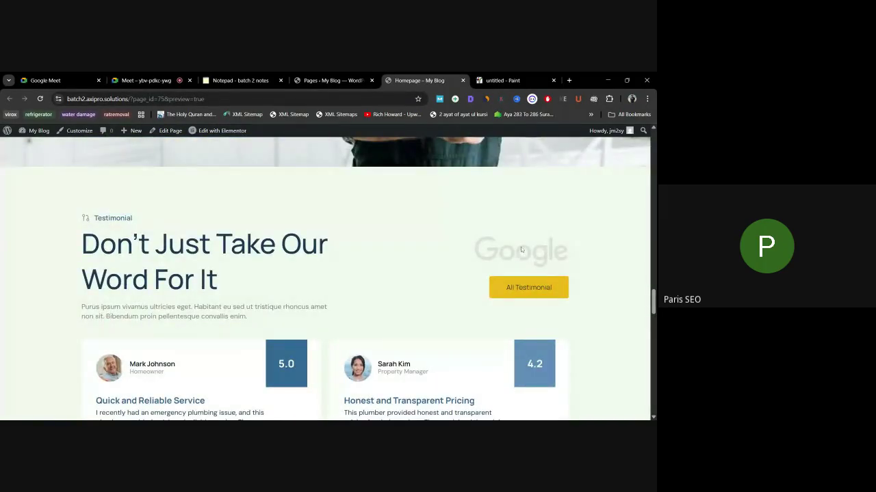
scroll(538, 290, down, 4)
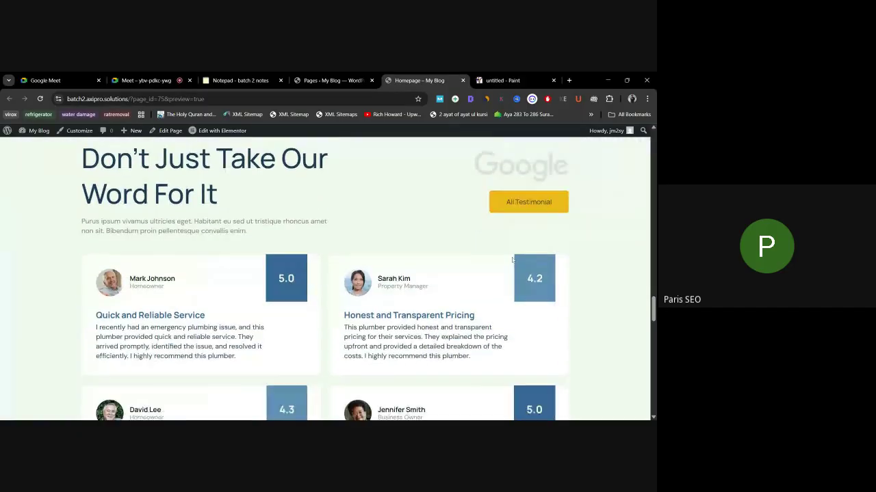
scroll(512, 305, down, 2)
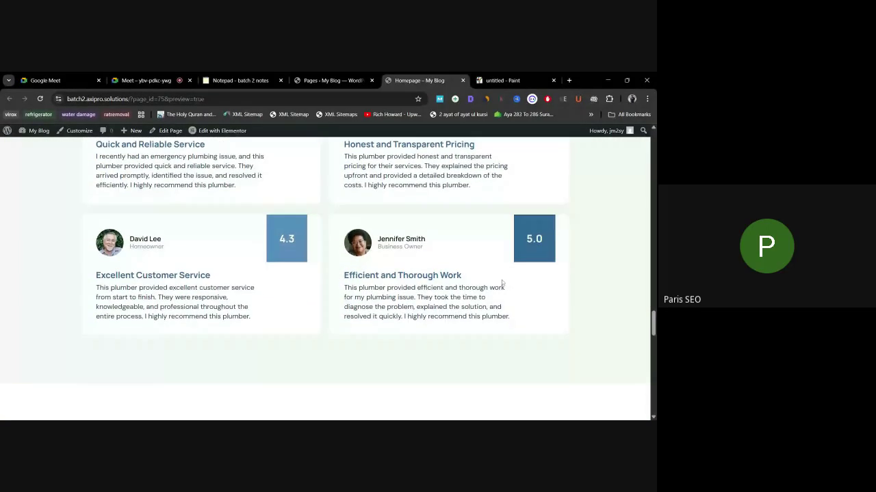
scroll(512, 304, up, 2)
scroll(511, 305, up, 2)
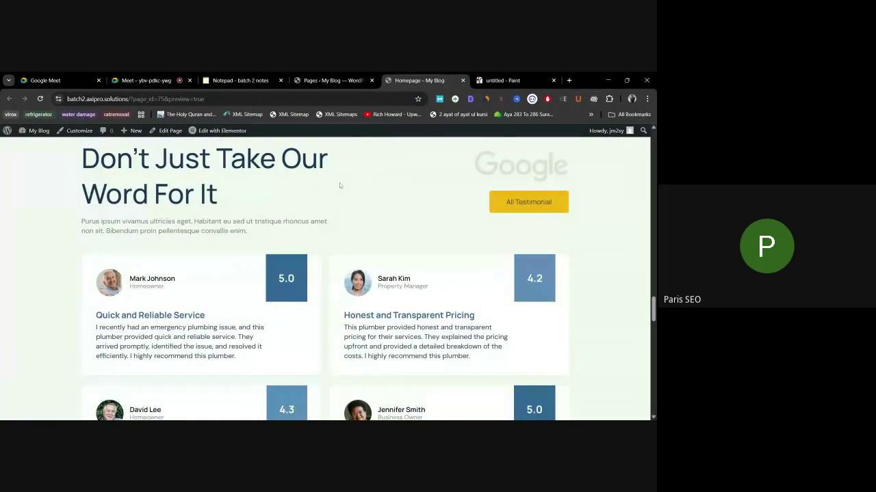
scroll(332, 162, up, 1)
double_click(112, 175)
triple_click(205, 219)
drag(90, 264, 247, 273)
scroll(140, 293, down, 1)
drag(141, 293, 263, 361)
click(164, 313)
scroll(164, 313, down, 3)
scroll(375, 287, up, 5)
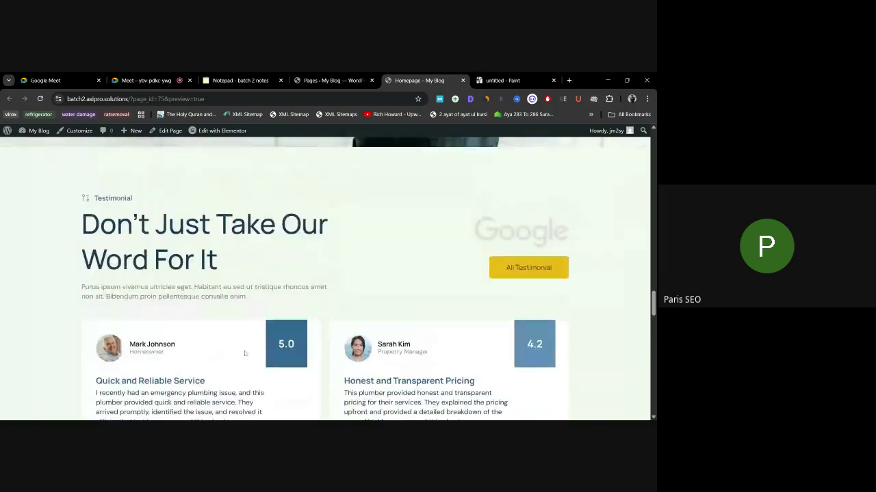
Step: Examine the testimonial section's heading block, Google logo and button, and review cards on the Homepage preview
scroll(393, 243, down, 1)
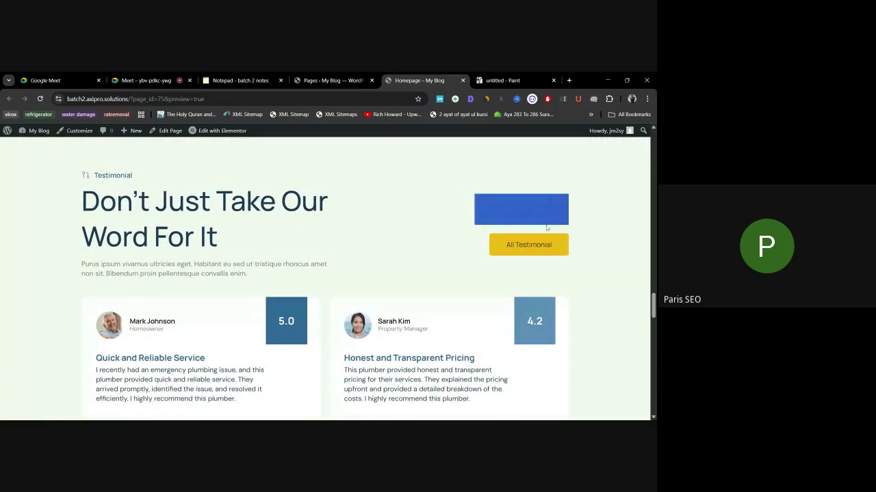
scroll(338, 175, down, 3)
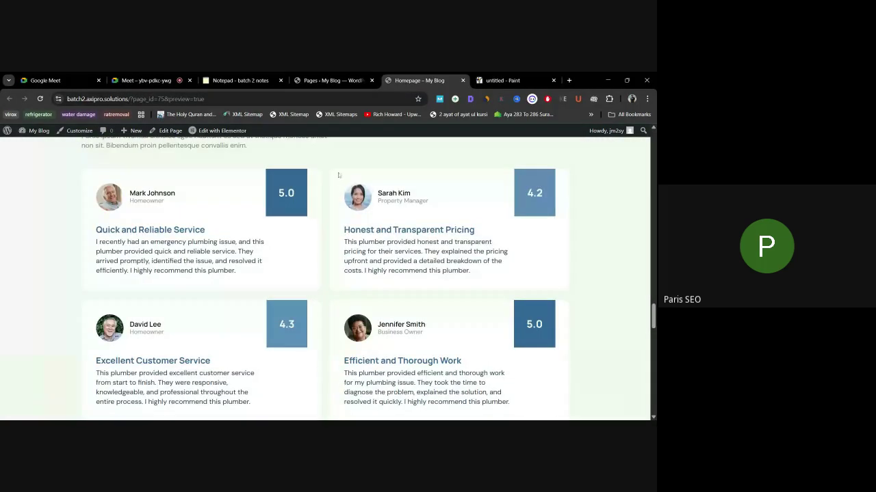
scroll(541, 294, down, 2)
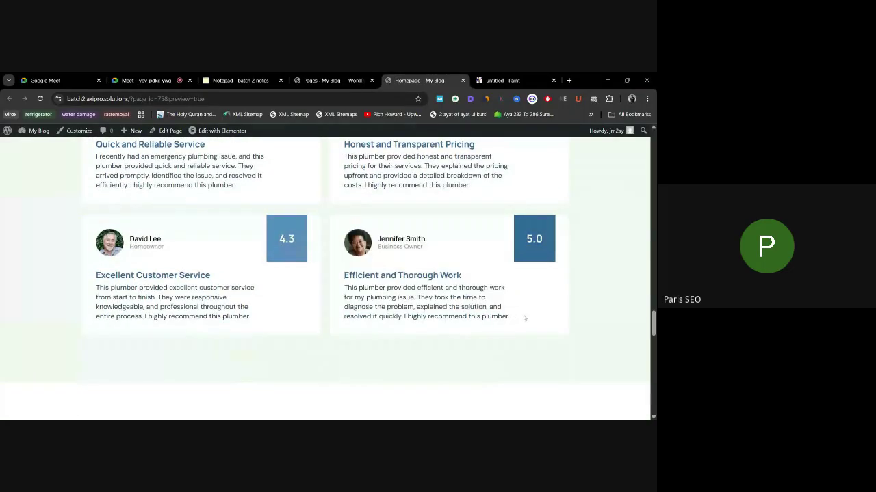
scroll(527, 318, up, 5)
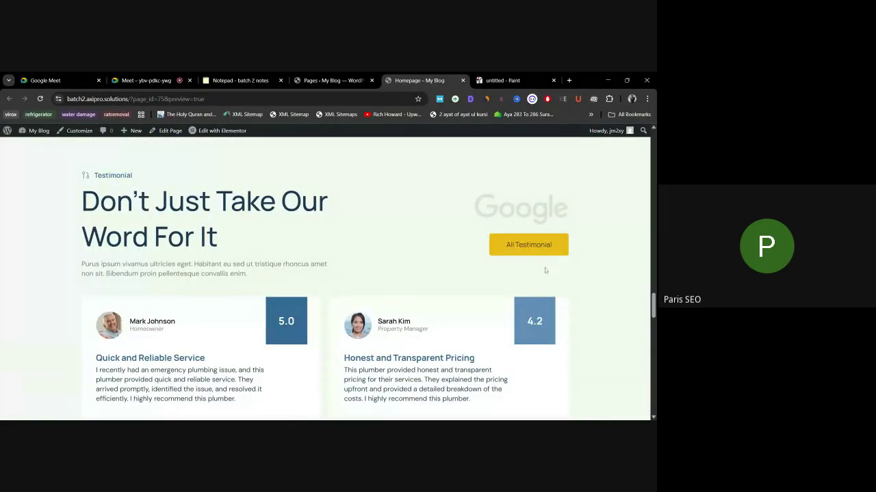
scroll(445, 301, up, 1)
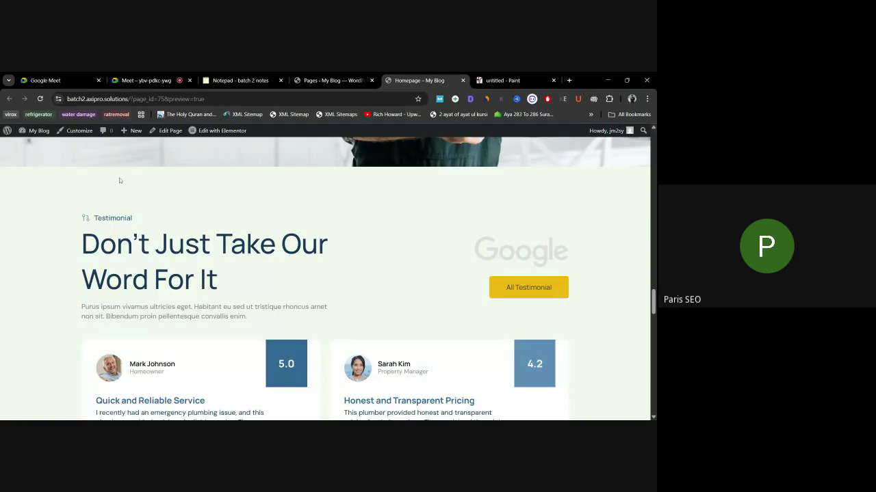
drag(356, 184, 391, 250)
scroll(410, 246, down, 2)
click(419, 239)
scroll(355, 206, up, 2)
scroll(513, 245, down, 1)
scroll(513, 244, down, 1)
Step: Trace the testimonial section's content in order by highlighting its label, heading, description and the first row of review cards
drag(91, 177, 133, 177)
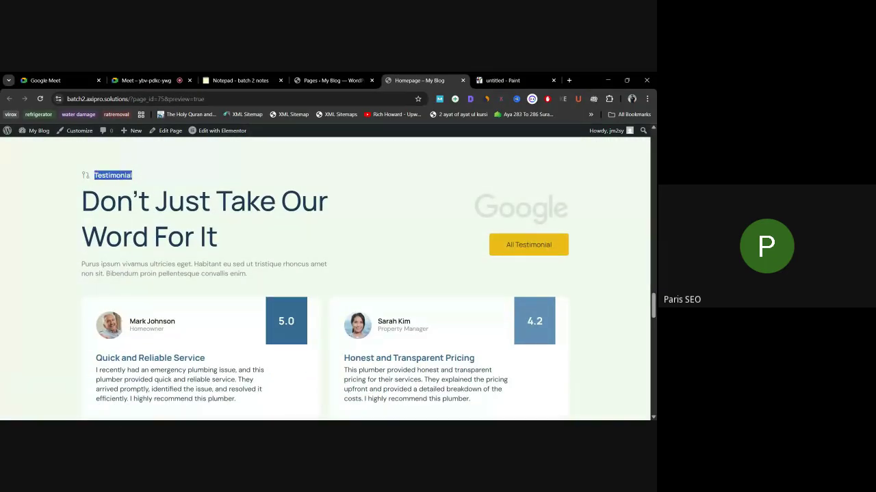
drag(79, 207, 246, 252)
scroll(227, 249, down, 1)
click(83, 223)
drag(82, 223, 281, 234)
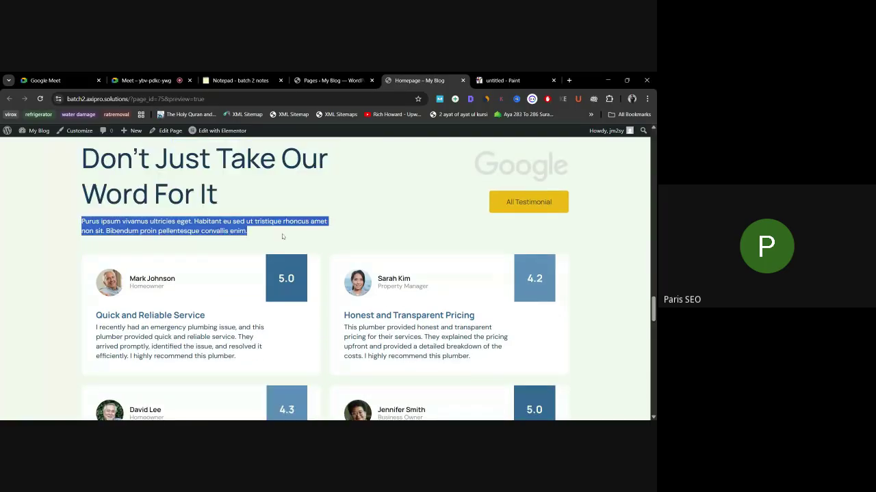
drag(169, 252, 436, 356)
scroll(284, 320, down, 2)
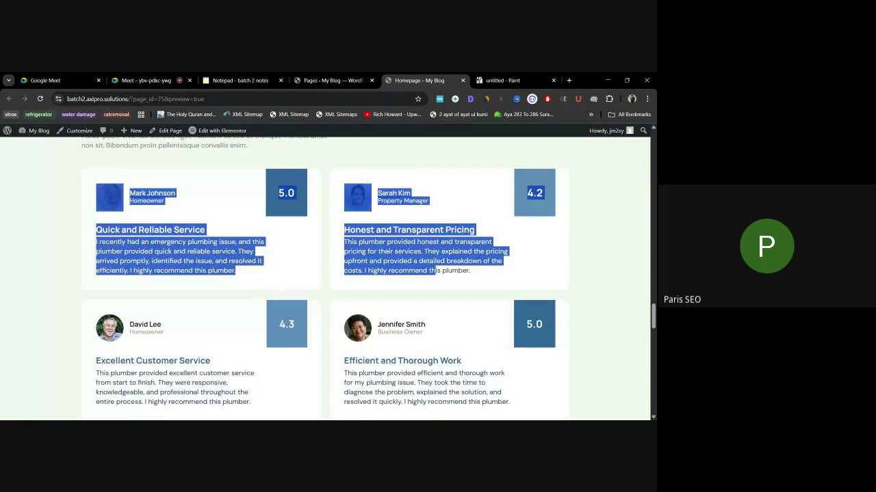
scroll(325, 278, up, 2)
click(520, 154)
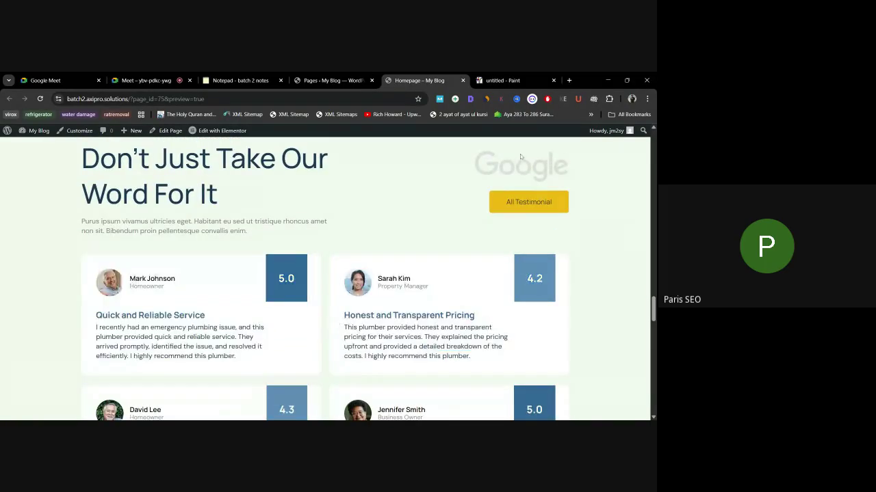
Step: Switch to JS Paint, clear the old grid and draw a large rectangle split into two columns with the Pencil
click(509, 79)
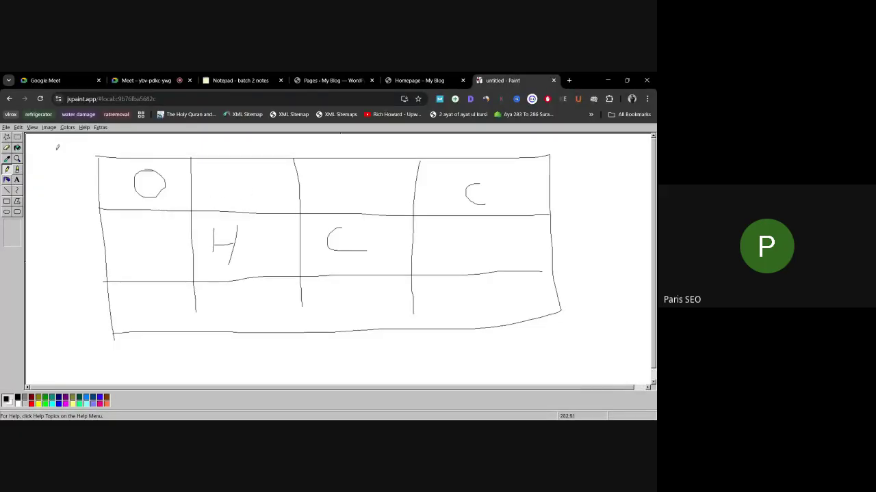
key(ctrl+a)
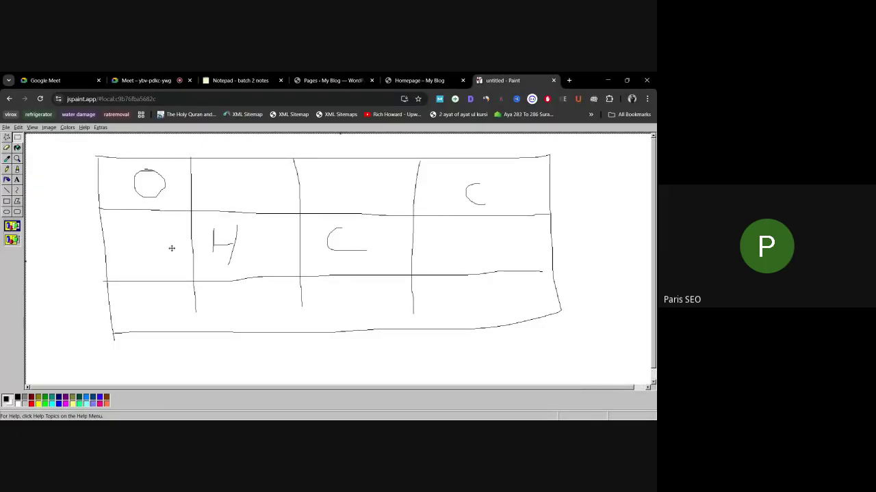
key(Delete)
click(6, 168)
mouse_move(145, 149)
mouse_down()
mouse_move(144, 212)
mouse_move(143, 151)
mouse_move(513, 155)
mouse_move(534, 325)
mouse_move(192, 342)
mouse_move(146, 322)
mouse_up()
drag(308, 150, 311, 336)
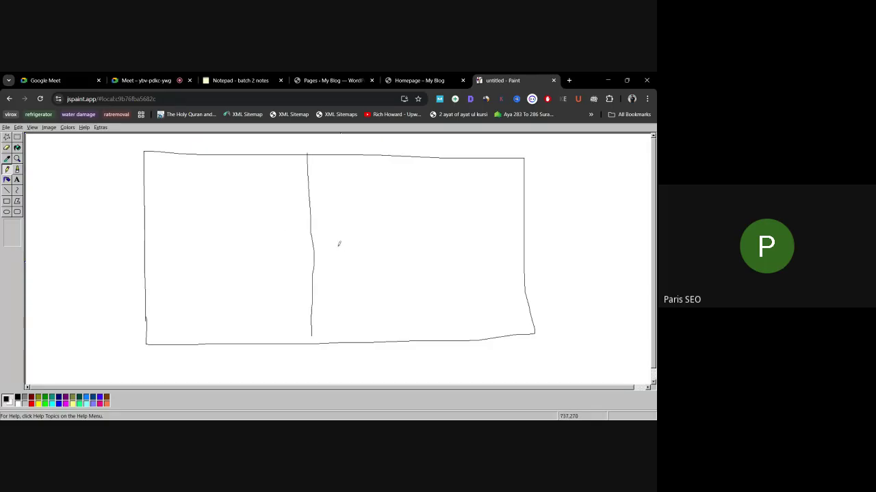
Step: Highlight the testimonial heading on the Homepage preview, then draw the first row divider in the left column of the JS Paint sketch
click(411, 85)
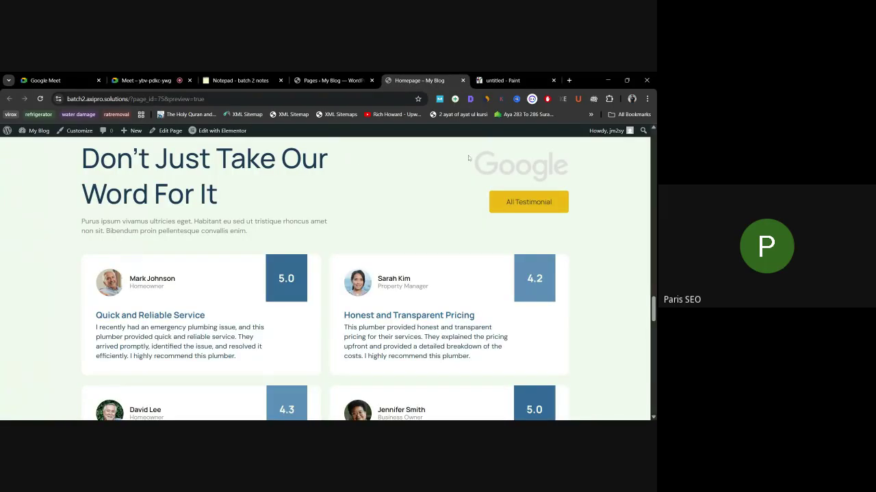
drag(81, 152, 221, 198)
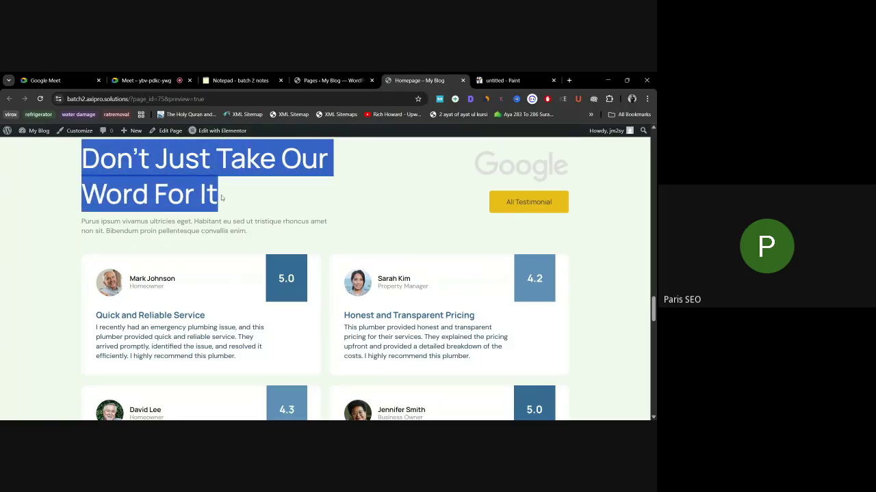
click(227, 193)
click(499, 81)
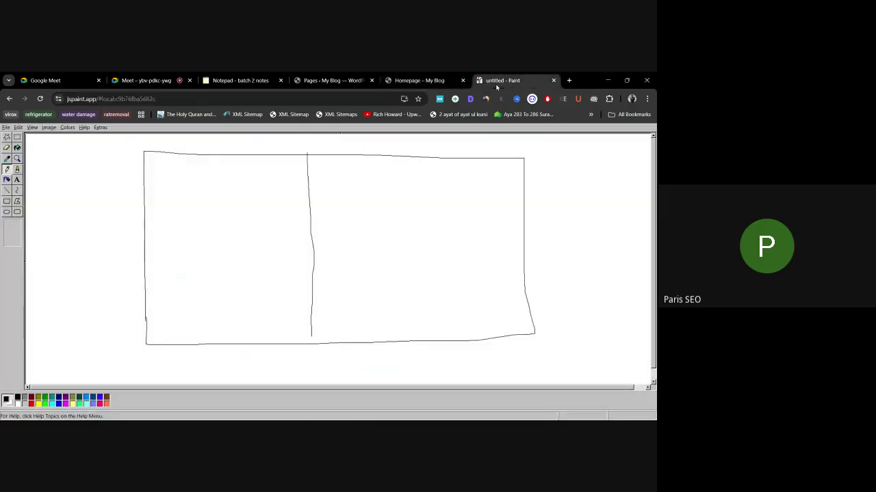
drag(148, 195, 310, 195)
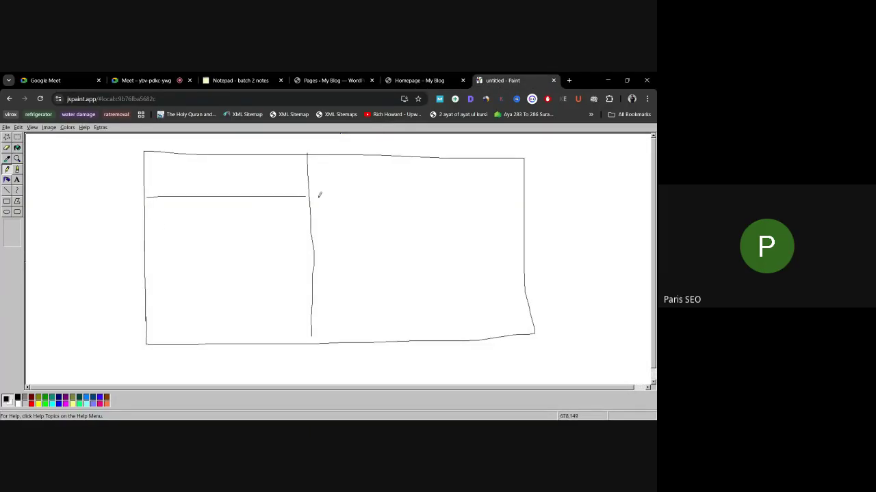
Step: Highlight the testimonial label, heading and start of the description in the preview, then draw a second row divider in the sketch's left column
click(414, 81)
scroll(183, 209, up, 2)
scroll(183, 209, down, 1)
drag(95, 175, 138, 179)
drag(80, 190, 275, 264)
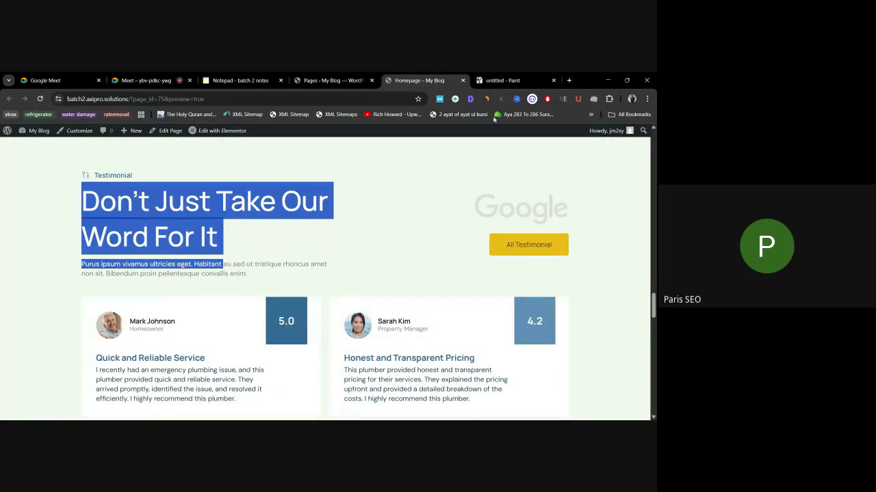
click(502, 80)
drag(146, 235, 303, 234)
Step: Draw the third and fourth row dividers in the sketch's left column, checking each against the testimonial section in the preview
click(417, 81)
click(502, 80)
drag(143, 278, 307, 283)
click(449, 82)
scroll(410, 158, down, 1)
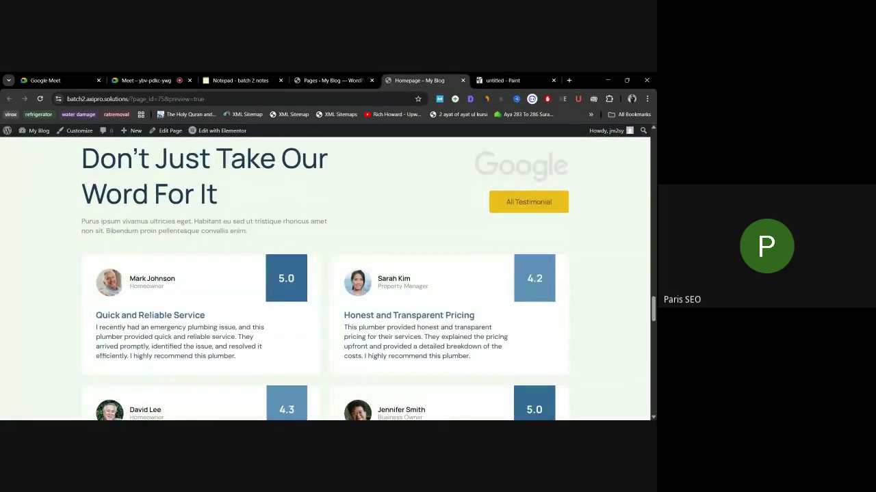
click(500, 80)
drag(152, 311, 303, 310)
Step: Compare the testimonial section on the Homepage preview with the rows and columns sketched in JS Paint
click(419, 81)
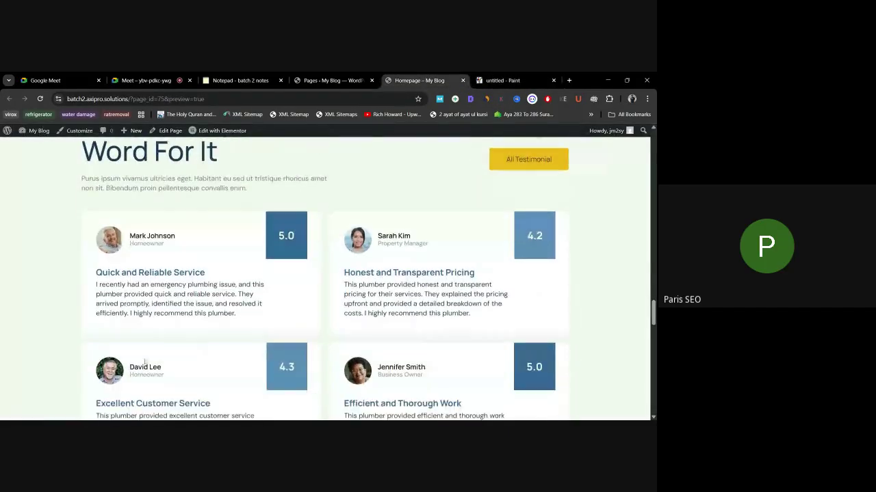
click(501, 81)
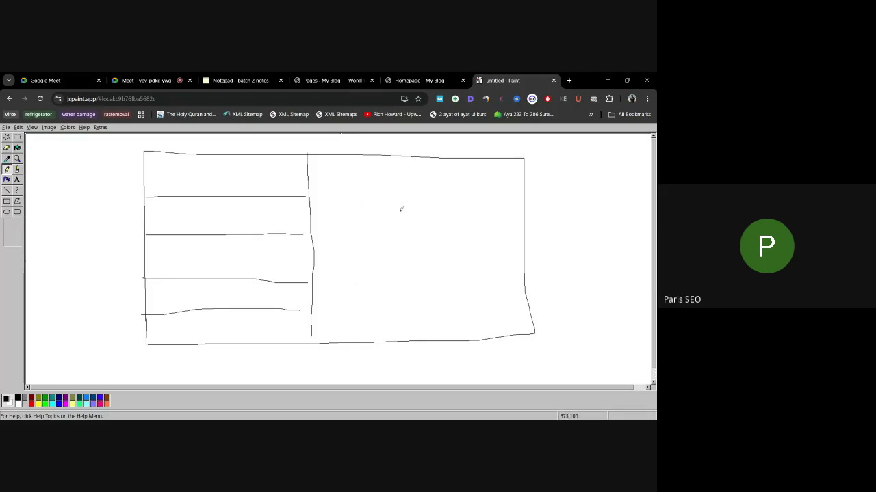
click(419, 80)
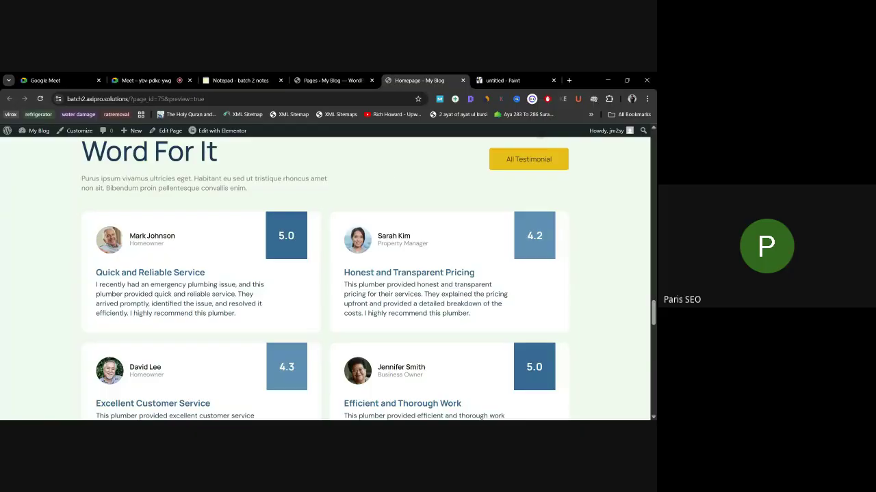
scroll(433, 272, up, 2)
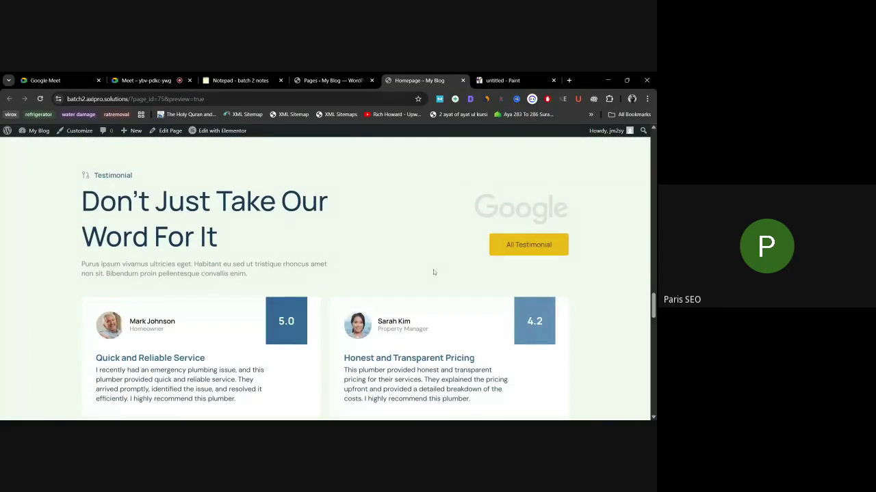
Step: Draw a tall outline across the left column's rows and a circle enclosed by a rounded outline in the right column of the sketch
click(502, 80)
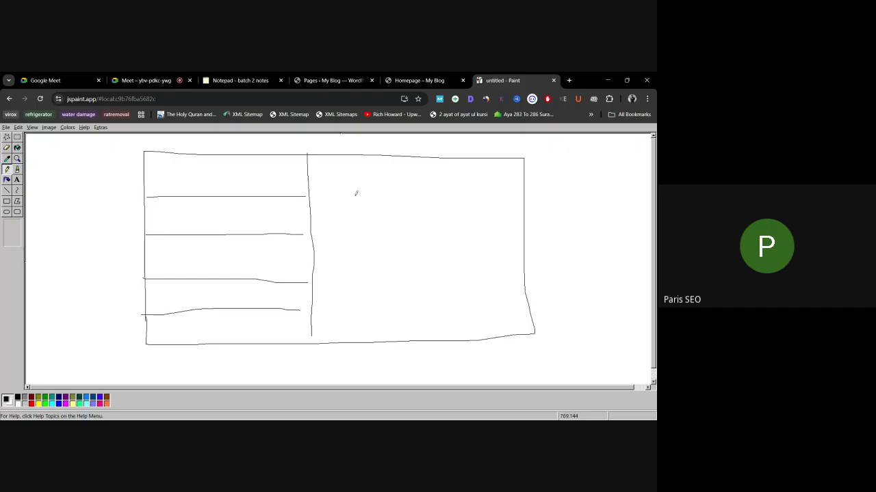
mouse_move(199, 160)
mouse_down()
mouse_move(212, 312)
mouse_move(267, 220)
mouse_move(203, 199)
mouse_up()
mouse_move(435, 190)
mouse_down()
mouse_move(430, 295)
mouse_move(410, 185)
mouse_up()
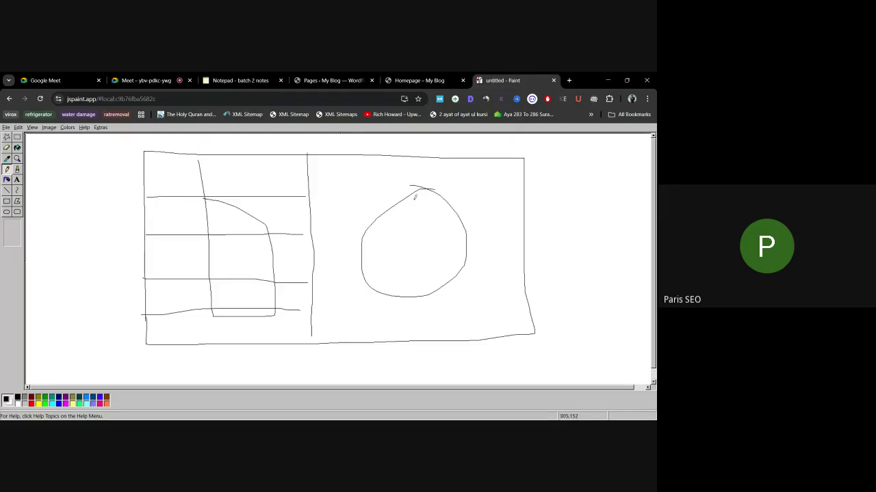
mouse_move(469, 177)
mouse_down()
mouse_move(342, 185)
mouse_move(344, 303)
mouse_move(455, 327)
mouse_move(505, 190)
mouse_move(412, 173)
mouse_up()
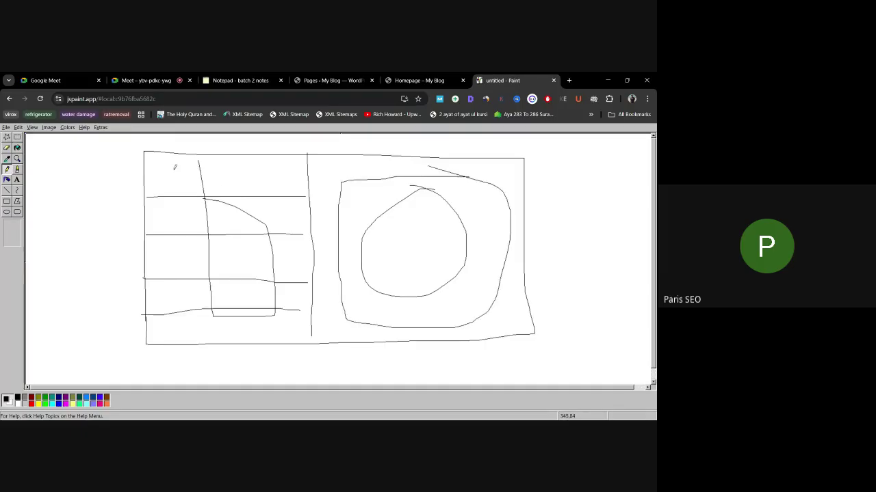
Step: Mark each of the five rows in the sketch's left column with a short stroke
drag(166, 164, 217, 193)
drag(173, 215, 239, 210)
drag(177, 251, 264, 252)
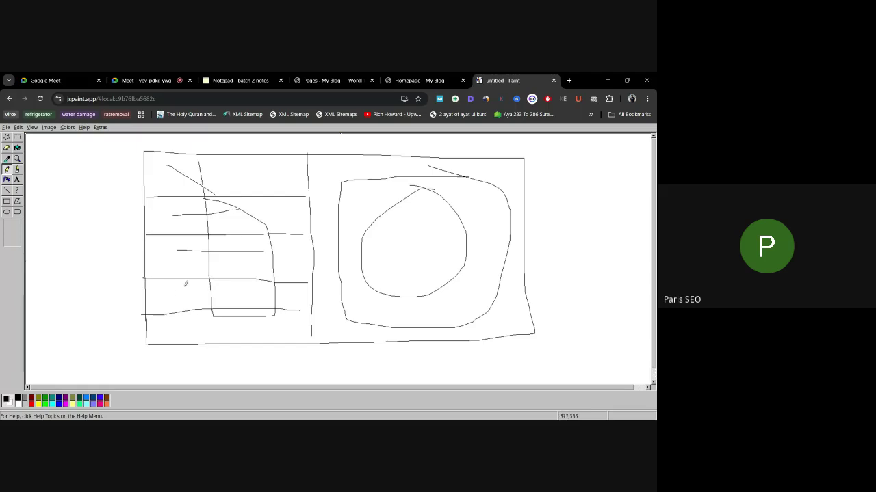
drag(171, 293, 249, 296)
drag(208, 320, 261, 323)
Step: Switch to the Google Meet call and read through the in-call messages
click(156, 81)
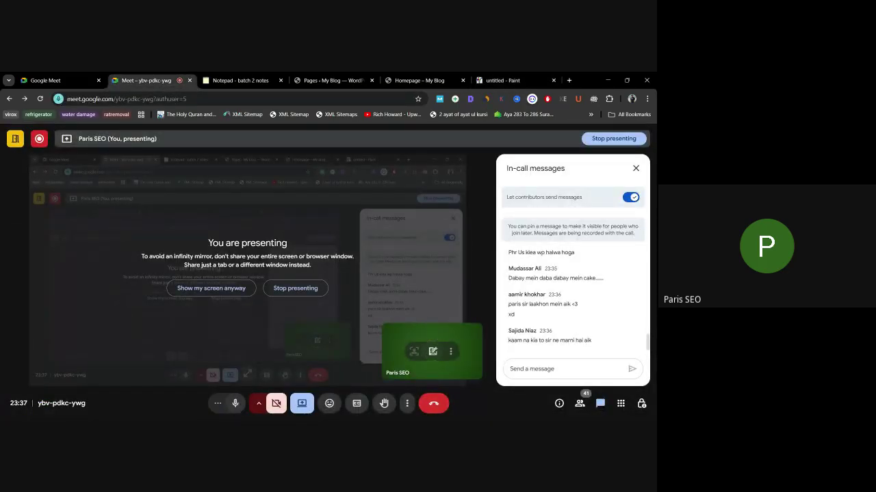
scroll(613, 318, up, 1)
scroll(602, 322, up, 1)
scroll(608, 320, down, 1)
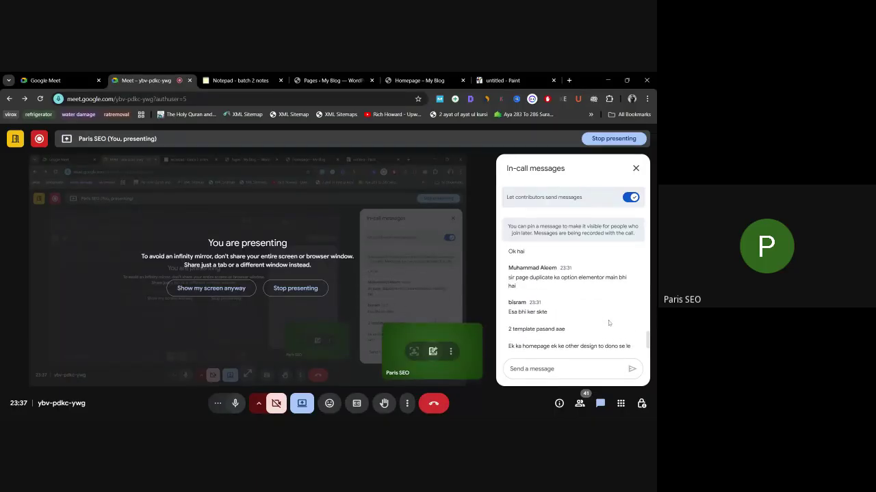
scroll(602, 314, up, 1)
scroll(598, 314, down, 2)
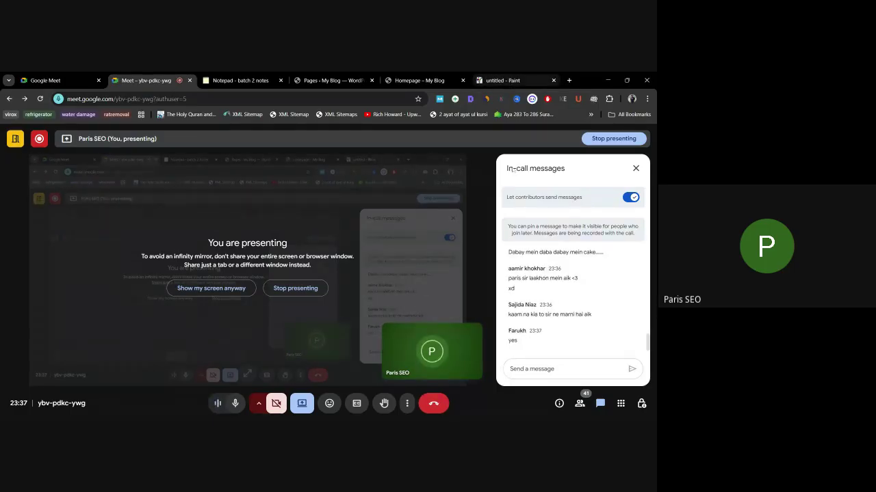
Step: Return to the Homepage preview and review the testimonial section's heading block and review cards
click(416, 80)
scroll(282, 265, up, 1)
scroll(350, 256, down, 1)
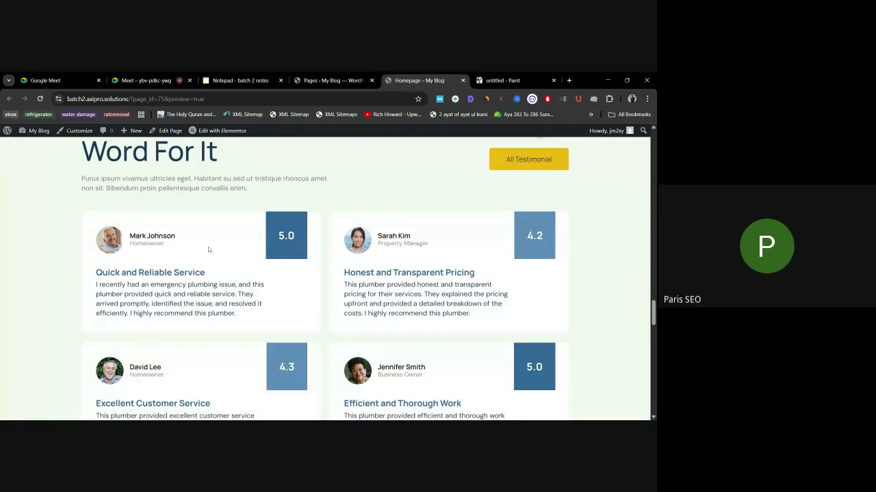
scroll(233, 256, up, 2)
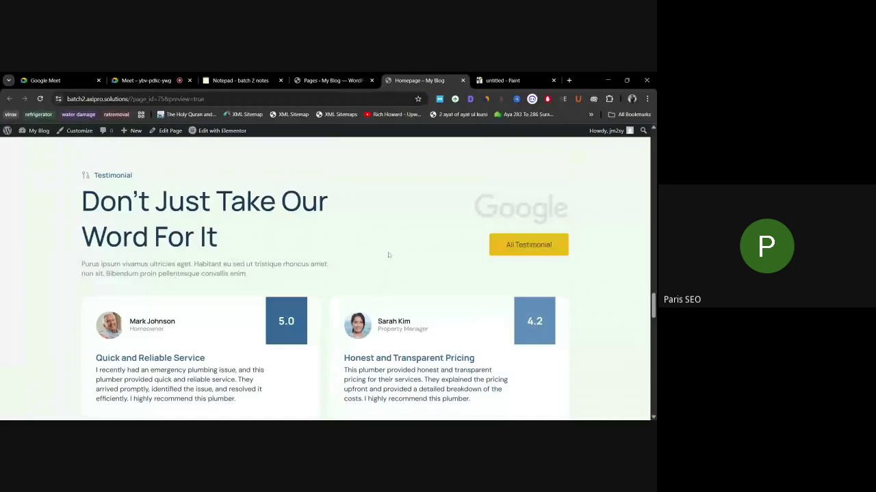
scroll(368, 233, down, 1)
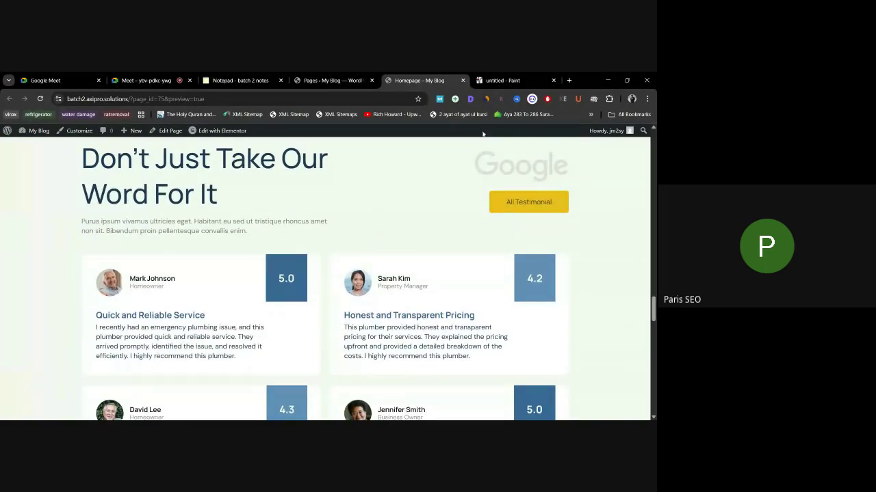
Step: Trace a frame around the entire two-column sketch in JS Paint and check the Google Meet messages
click(503, 80)
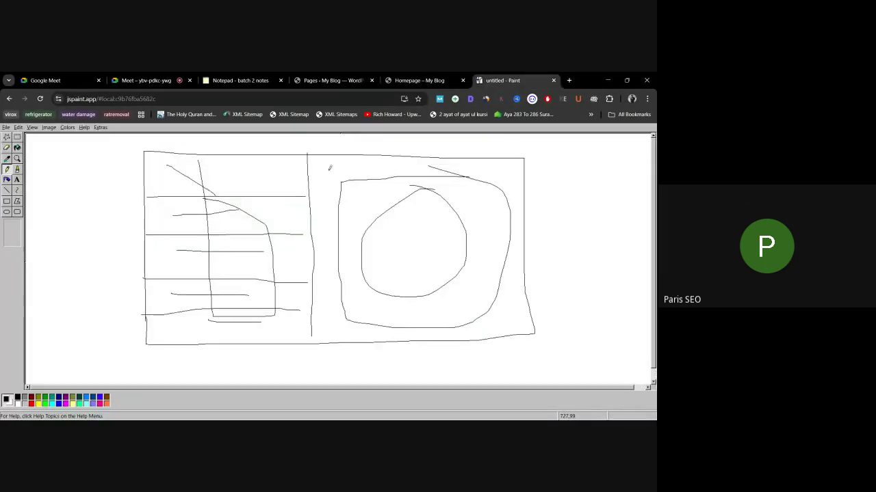
mouse_move(307, 156)
mouse_down()
mouse_move(145, 148)
mouse_move(140, 307)
mouse_move(153, 344)
mouse_move(458, 349)
mouse_move(535, 312)
mouse_move(527, 178)
mouse_move(487, 154)
mouse_move(132, 163)
mouse_up()
click(143, 80)
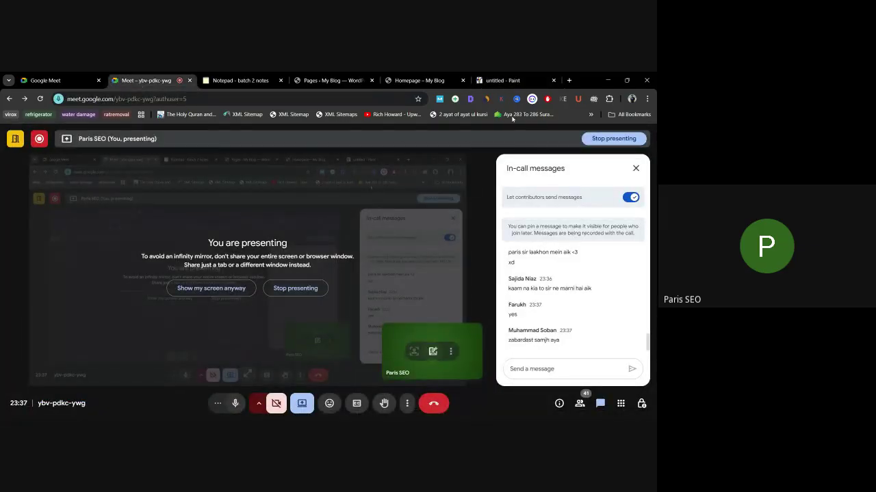
click(503, 80)
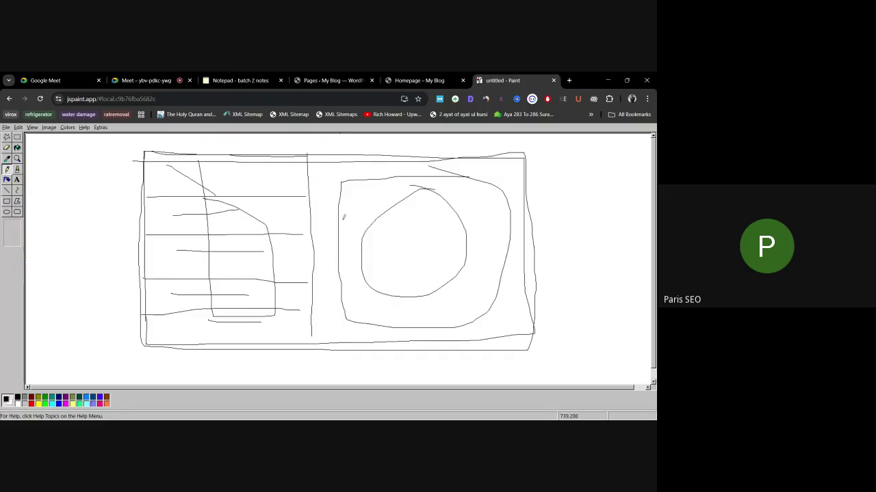
Step: Trace two more frames around the entire two-column sketch in JS Paint, and clear the whole canvas
mouse_move(347, 153)
mouse_down()
mouse_move(254, 153)
mouse_move(150, 186)
mouse_move(132, 341)
mouse_move(514, 344)
mouse_move(547, 217)
mouse_move(456, 158)
mouse_move(180, 171)
mouse_move(141, 160)
mouse_up()
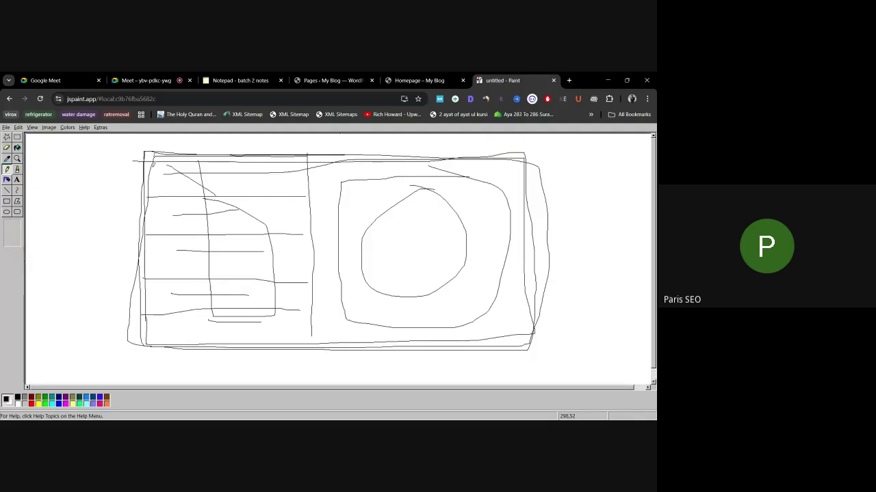
mouse_move(128, 353)
mouse_down()
mouse_move(422, 358)
mouse_move(571, 274)
mouse_move(523, 169)
mouse_move(168, 167)
mouse_up()
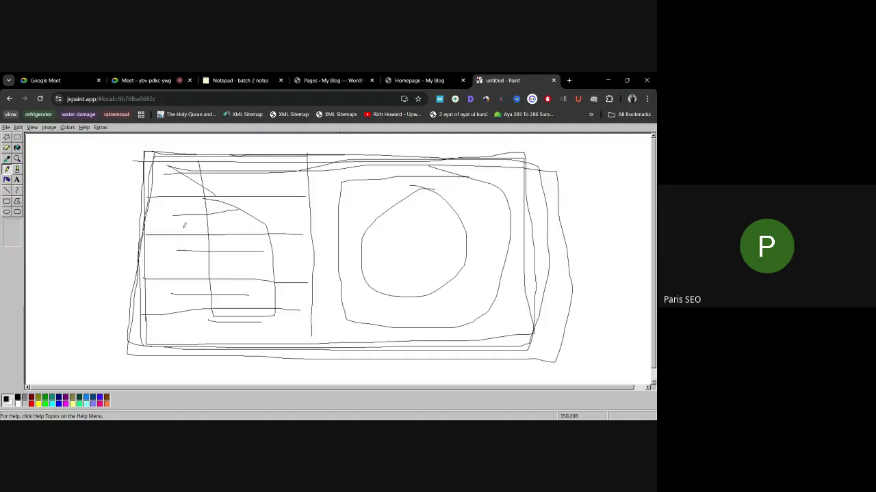
key(ctrl+a)
key(Delete)
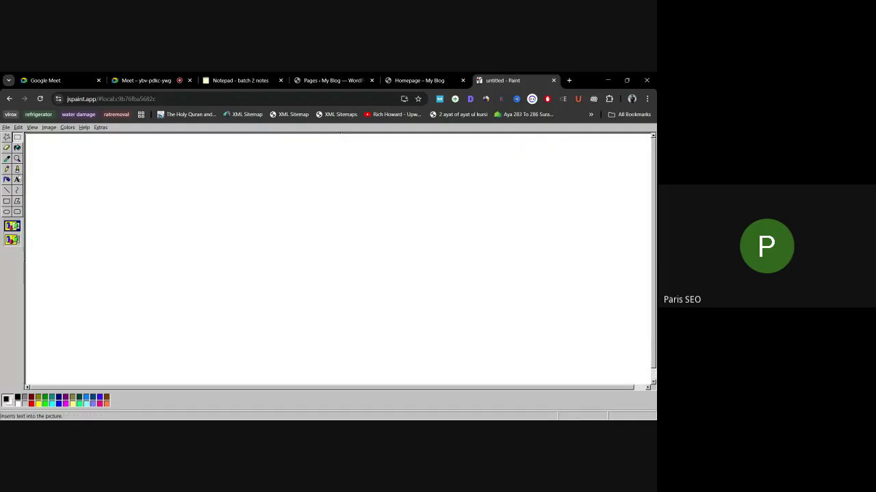
Step: Draw a large rectangular frame across the blank canvas with the Pencil tool
click(7, 169)
drag(152, 154, 160, 373)
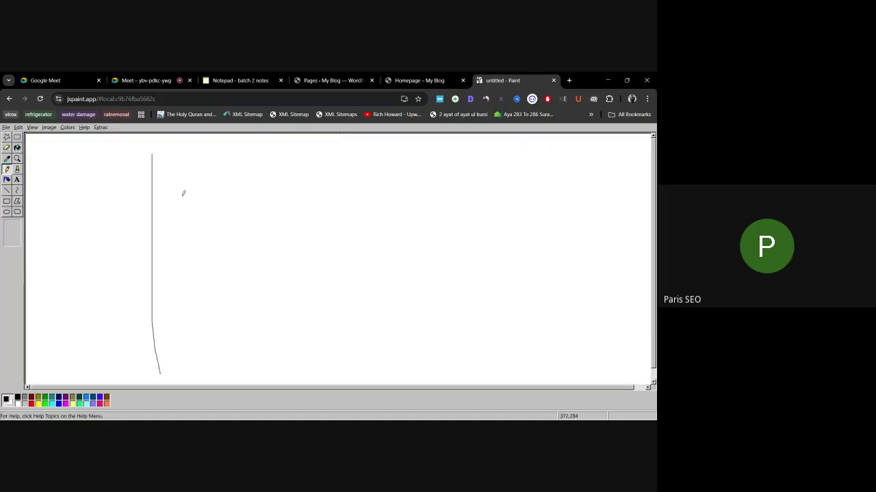
mouse_move(152, 151)
mouse_down()
mouse_move(574, 154)
mouse_move(583, 348)
mouse_move(141, 350)
mouse_up()
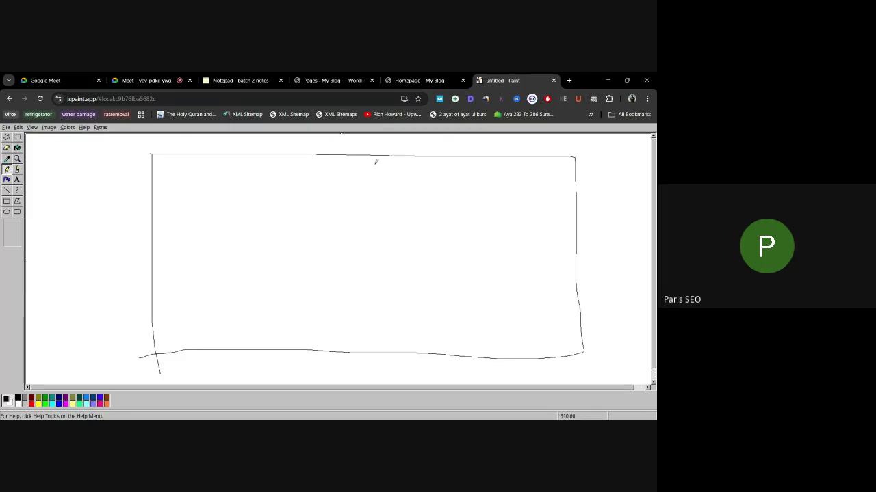
Step: Sketch two boxes side by side inside the frame with an arrow running from the left box to the right one
mouse_move(184, 176)
mouse_down()
mouse_move(192, 312)
mouse_move(280, 170)
mouse_move(290, 303)
mouse_move(186, 317)
mouse_up()
drag(407, 175, 411, 301)
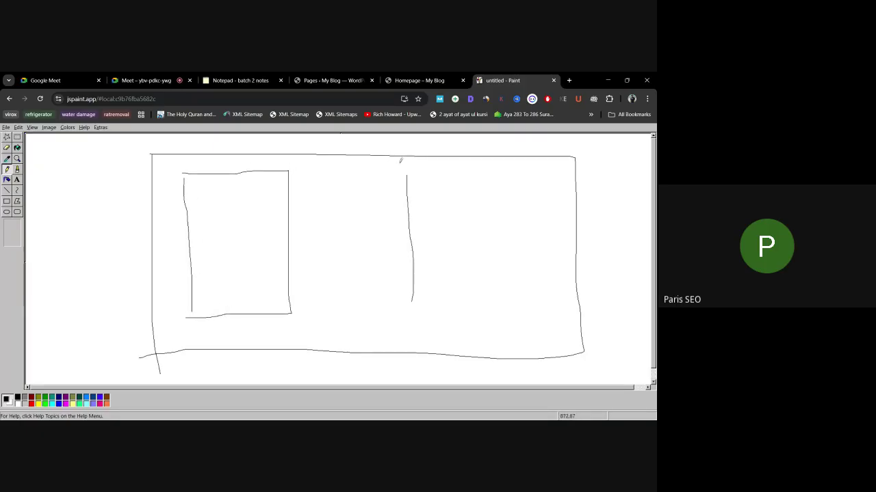
mouse_move(405, 169)
mouse_down()
mouse_move(535, 201)
mouse_move(454, 294)
mouse_move(395, 300)
mouse_up()
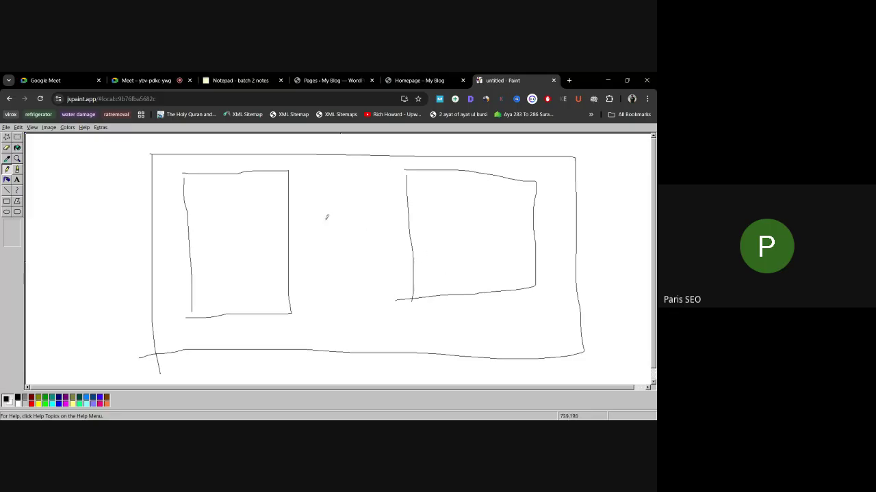
mouse_move(198, 235)
mouse_down()
mouse_move(392, 241)
mouse_move(431, 260)
mouse_move(362, 283)
mouse_up()
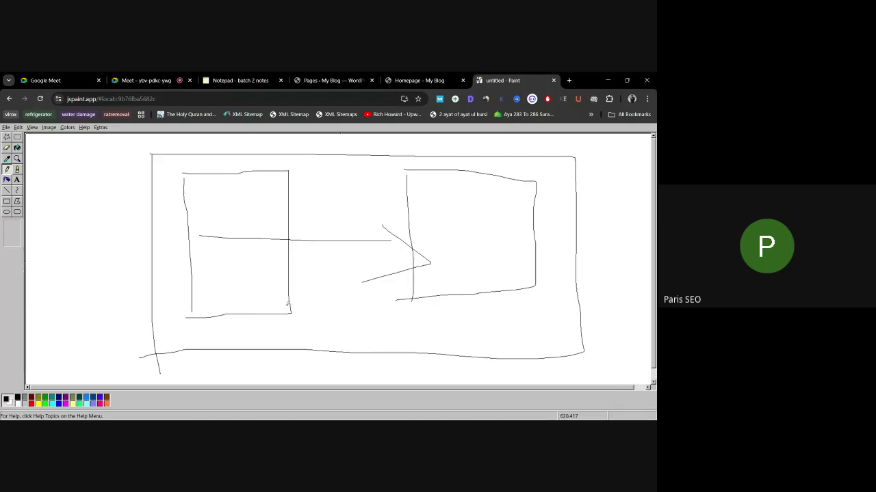
Step: Undo the side-by-side boxes and the arrow, keeping only the outer frame
key(ctrl+z)
key(ctrl+z)
key(ctrl+z)
key(ctrl+z)
key(ctrl+z)
key(ctrl+z)
Step: Draw two boxes stacked one above the other inside the frame, and retrace the outer frame around them
mouse_move(263, 165)
mouse_down()
mouse_move(262, 283)
mouse_move(408, 164)
mouse_move(489, 254)
mouse_move(244, 281)
mouse_move(276, 295)
mouse_move(279, 344)
mouse_up()
mouse_move(277, 287)
mouse_down()
mouse_move(381, 280)
mouse_move(500, 323)
mouse_move(342, 345)
mouse_move(274, 339)
mouse_up()
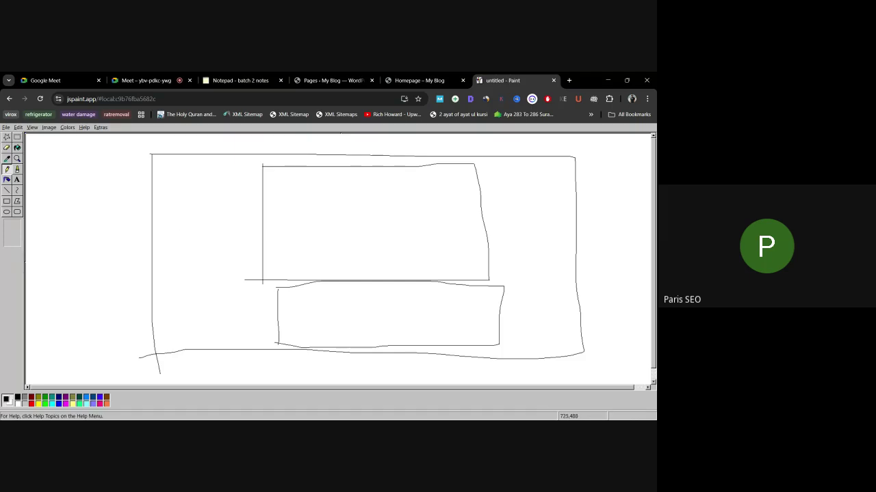
mouse_move(152, 154)
mouse_down()
mouse_move(170, 358)
mouse_move(577, 381)
mouse_move(584, 165)
mouse_move(564, 153)
mouse_move(143, 156)
mouse_up()
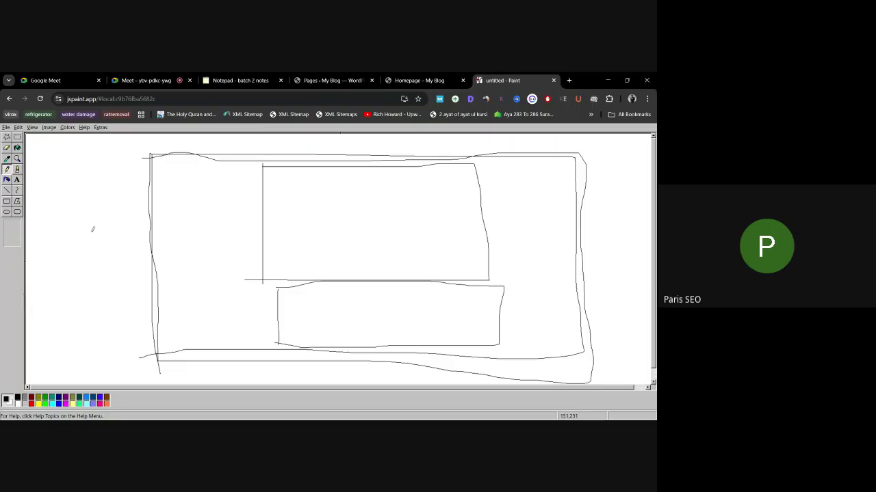
Step: Draw a vertical and a horizontal double-headed arrow beside the frame, plus a horizontal line across the upper box
drag(79, 289, 76, 203)
drag(69, 280, 94, 282)
mouse_move(56, 209)
mouse_down()
mouse_move(73, 192)
mouse_move(77, 216)
mouse_up()
drag(60, 332, 121, 321)
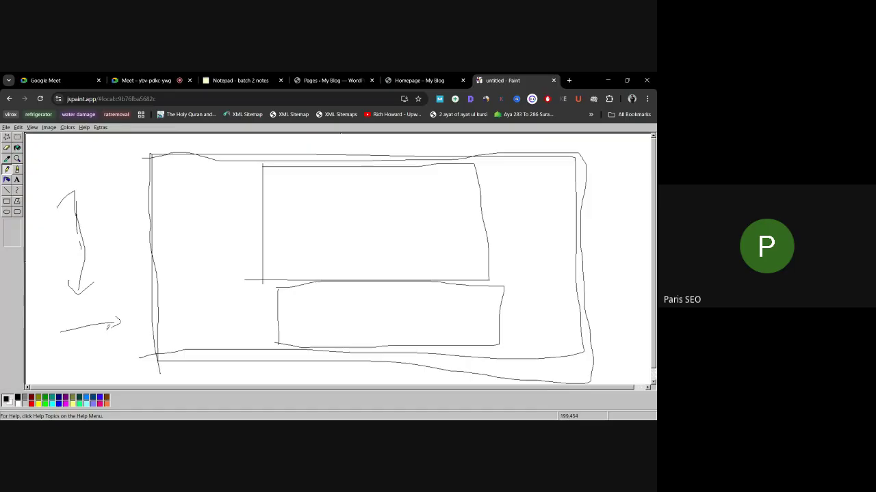
drag(65, 321, 60, 331)
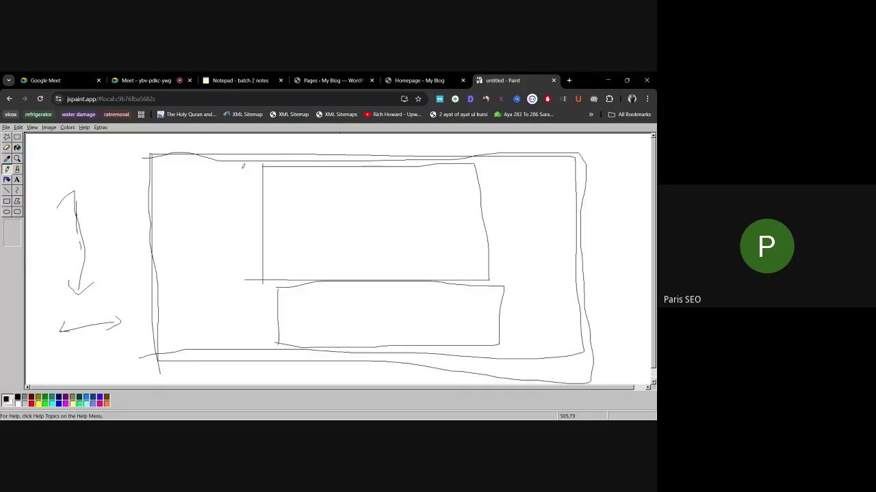
mouse_move(202, 254)
mouse_down()
mouse_move(185, 253)
mouse_move(480, 247)
mouse_up()
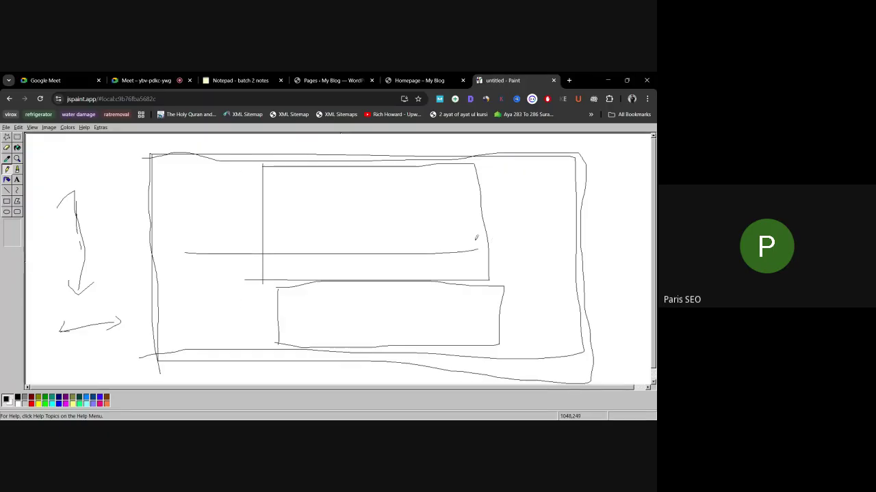
Step: Switch to the Homepage preview and examine the row and column layout of the service cards, Choose Us section and logo strip
click(415, 84)
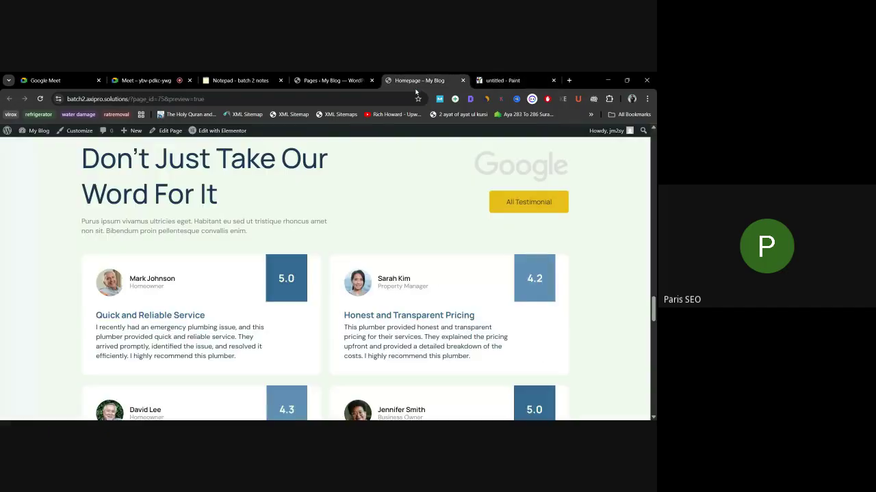
scroll(28, 139, up, 2)
scroll(353, 240, up, 10)
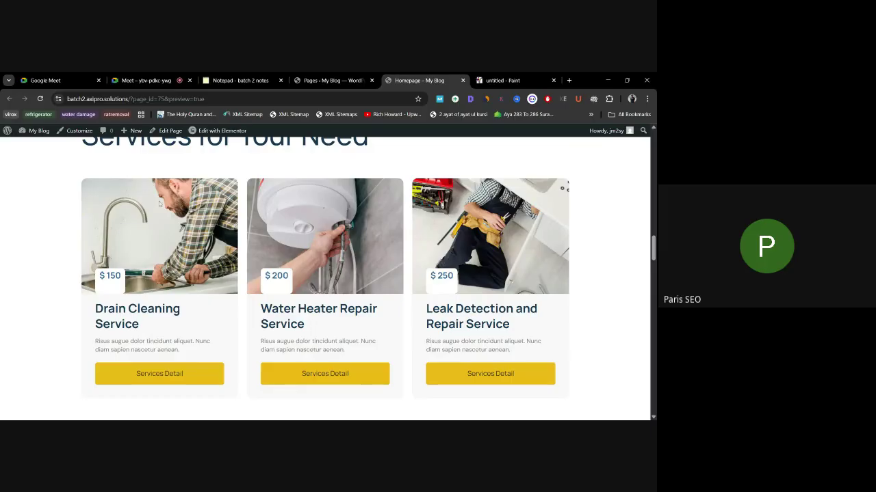
scroll(96, 171, up, 2)
scroll(123, 173, down, 3)
scroll(80, 169, down, 1)
scroll(79, 169, up, 1)
drag(69, 173, 600, 350)
scroll(600, 350, up, 8)
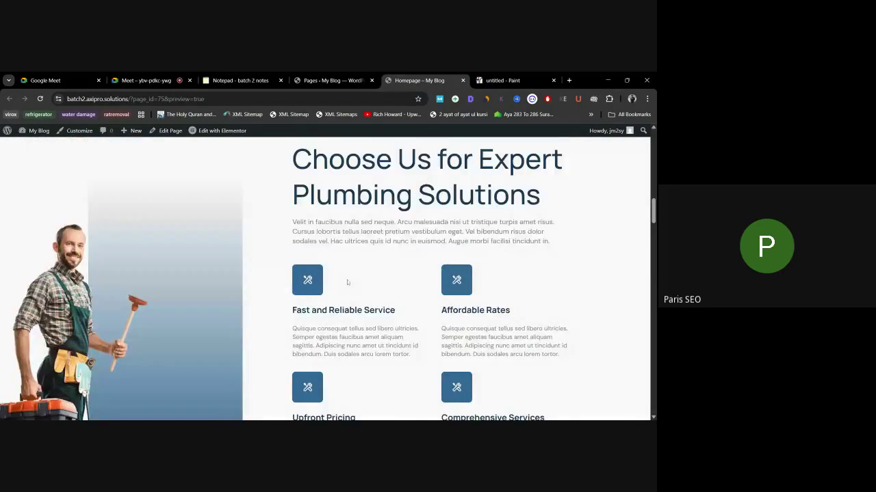
scroll(347, 280, up, 6)
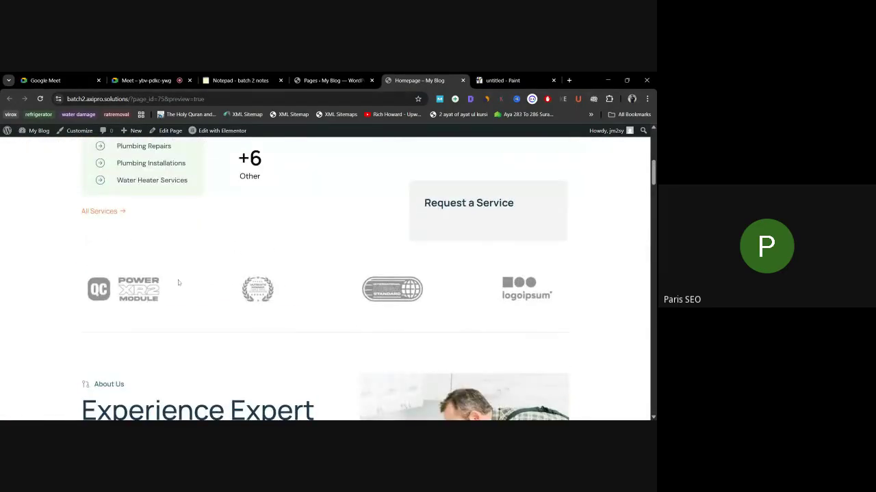
scroll(326, 317, up, 1)
scroll(326, 317, down, 1)
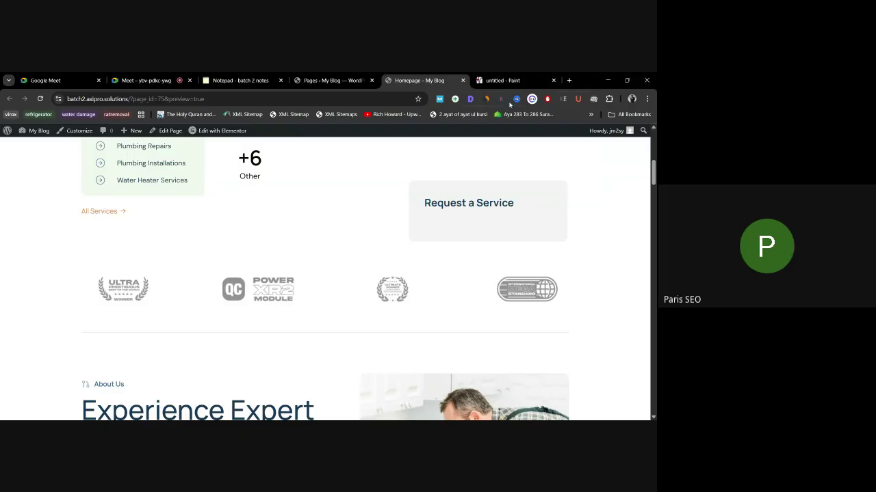
Step: Return to JS Paint, clear the canvas, and draw a wide double-traced rectangle with a smaller box nested inside it
click(503, 80)
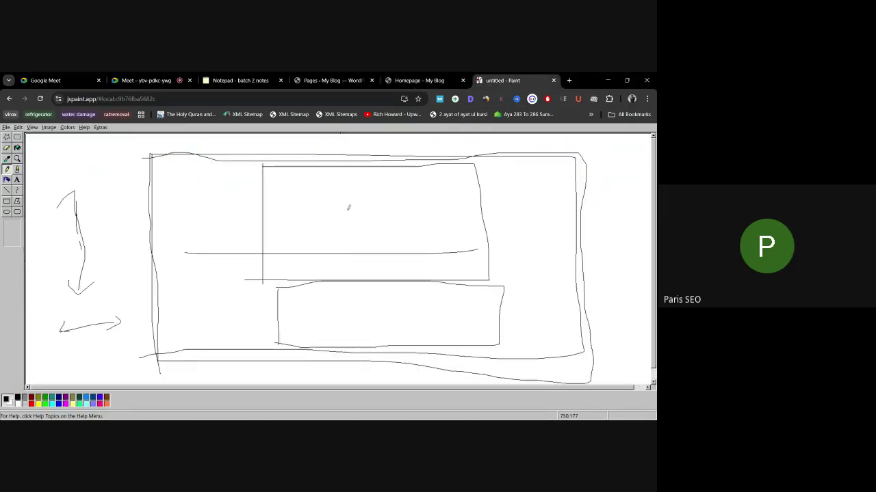
key(ctrl+a)
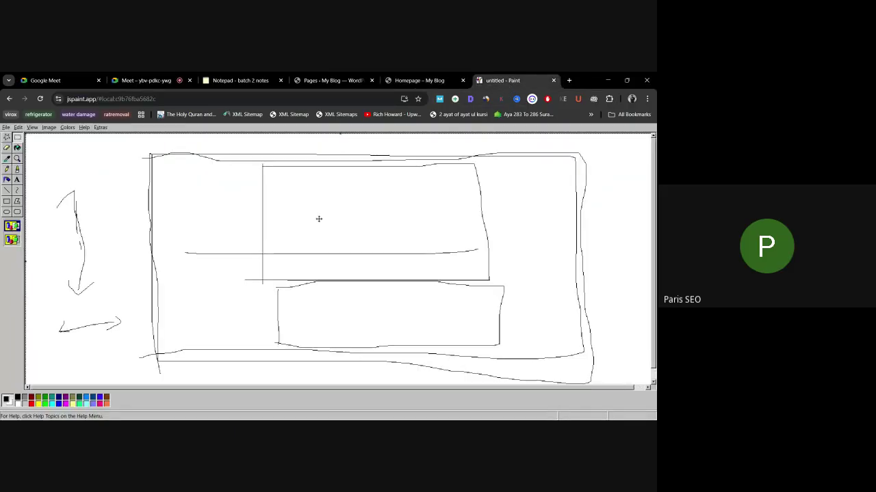
key(Delete)
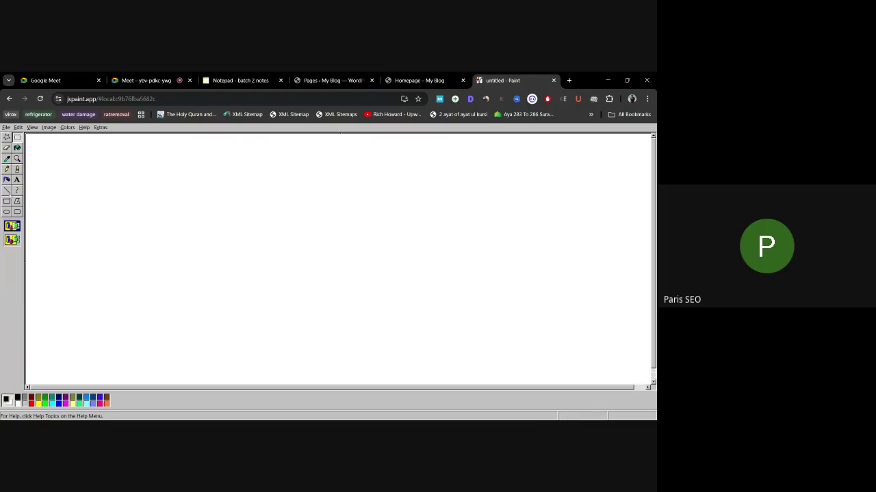
click(10, 170)
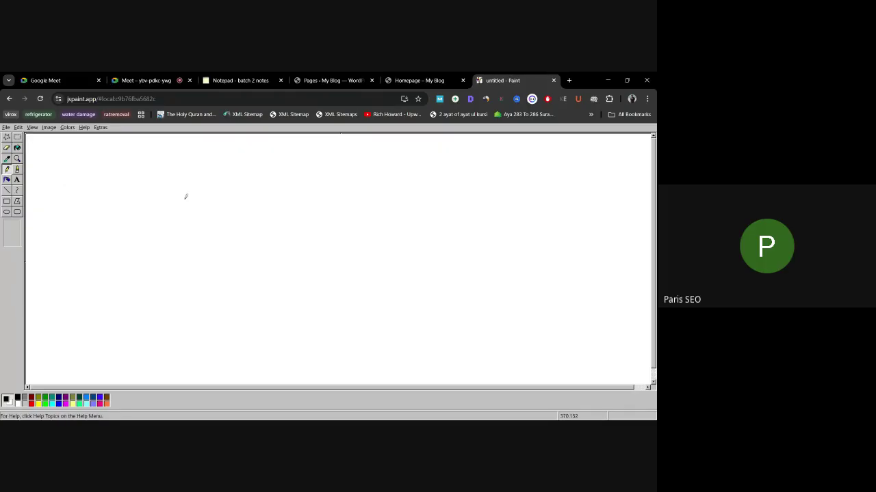
drag(107, 177, 106, 335)
mouse_move(108, 176)
mouse_down()
mouse_move(581, 184)
mouse_move(582, 333)
mouse_move(95, 334)
mouse_up()
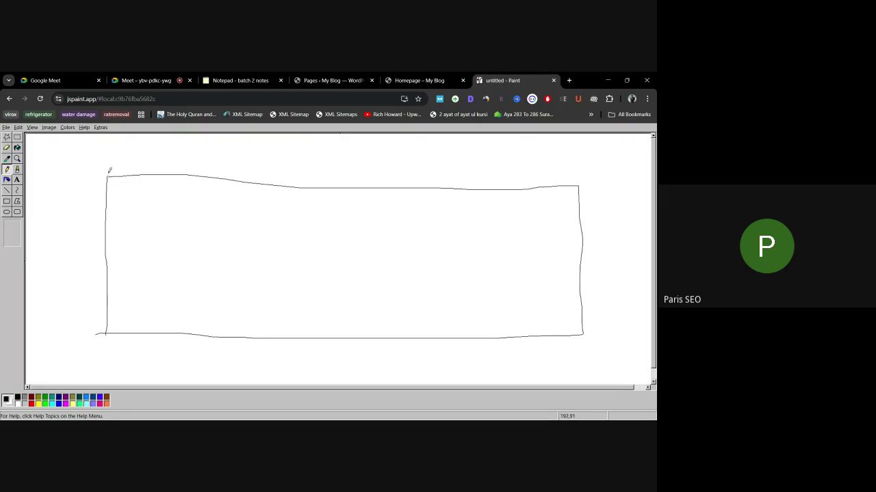
mouse_move(107, 176)
mouse_down()
mouse_move(103, 334)
mouse_move(198, 181)
mouse_move(553, 189)
mouse_move(580, 293)
mouse_move(226, 337)
mouse_move(104, 335)
mouse_up()
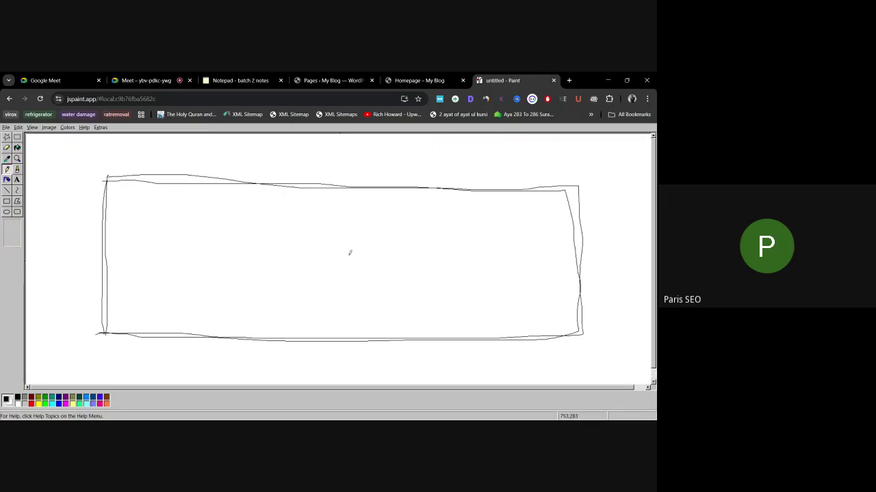
mouse_move(139, 206)
mouse_down()
mouse_move(143, 317)
mouse_move(161, 206)
mouse_move(506, 221)
mouse_move(533, 281)
mouse_move(462, 307)
mouse_move(146, 307)
mouse_up()
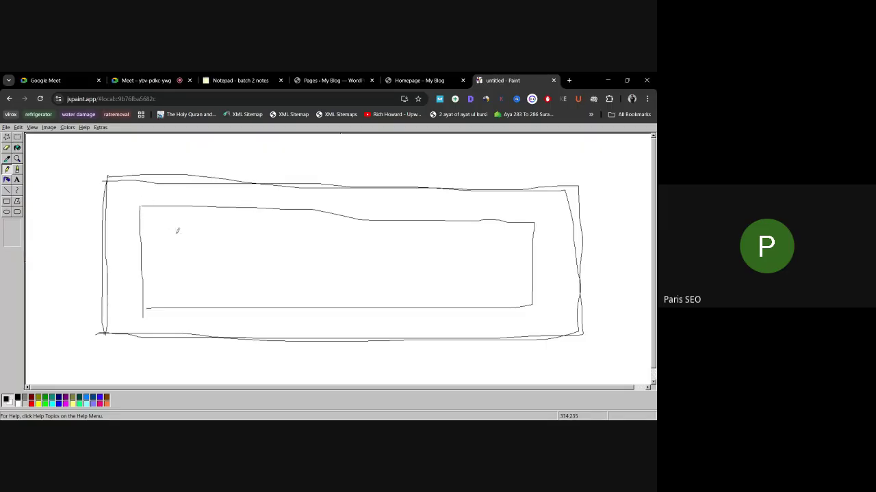
Step: Hand-letter NEFLA inside the inner box and a small P E between the inner and outer borders
mouse_move(178, 234)
mouse_down()
mouse_move(177, 278)
mouse_move(227, 254)
mouse_move(226, 243)
mouse_up()
drag(250, 245, 250, 278)
mouse_move(244, 239)
mouse_down()
mouse_move(263, 239)
mouse_move(270, 275)
mouse_up()
drag(286, 245, 287, 275)
mouse_move(291, 242)
mouse_down()
mouse_move(299, 242)
mouse_move(302, 264)
mouse_up()
drag(276, 274, 289, 277)
mouse_move(319, 243)
mouse_down()
mouse_move(319, 272)
mouse_move(337, 272)
mouse_up()
mouse_move(356, 241)
mouse_down()
mouse_move(366, 281)
mouse_move(355, 277)
mouse_move(355, 305)
mouse_up()
drag(351, 274, 366, 273)
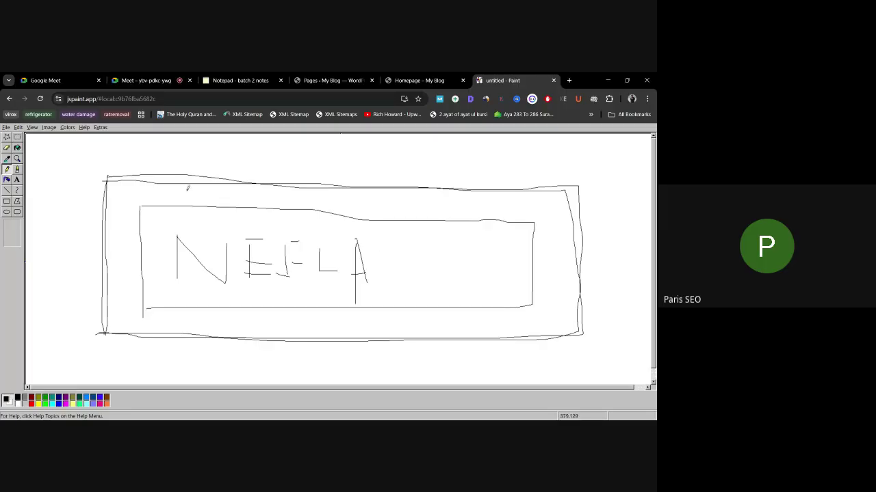
mouse_move(182, 190)
mouse_down()
mouse_move(183, 206)
mouse_move(188, 197)
mouse_up()
mouse_move(181, 197)
mouse_down()
mouse_move(214, 186)
mouse_move(218, 200)
mouse_up()
Step: Check the logo strip in the Homepage preview, and draw an arrow pointing to the outer rectangle's upper-left edge in JS Paint
click(418, 80)
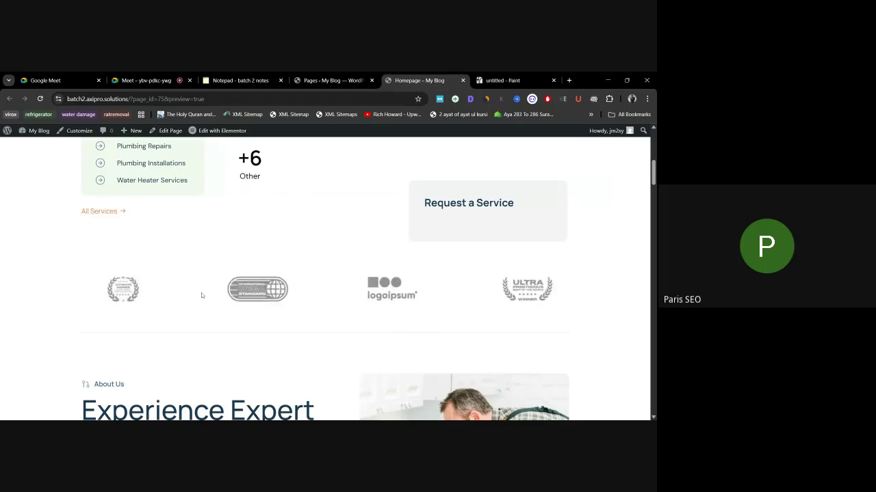
drag(70, 240, 369, 331)
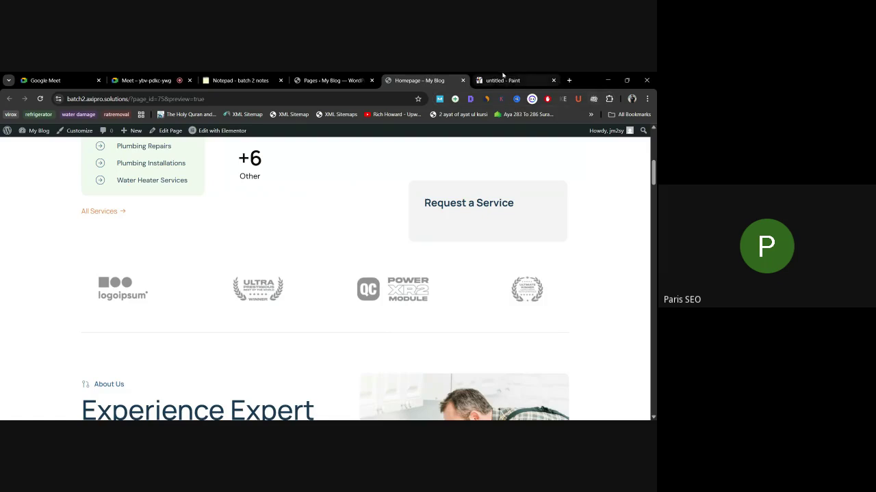
click(502, 80)
key(ctrl+a)
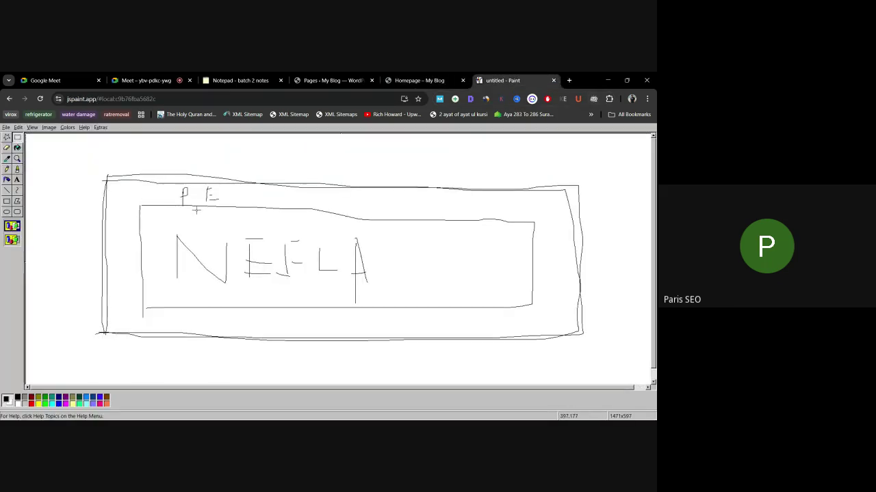
click(6, 169)
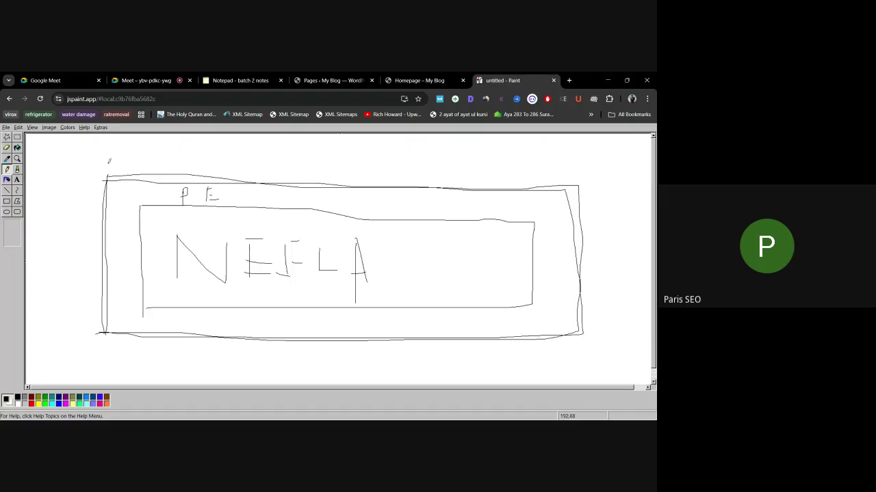
drag(128, 177, 231, 142)
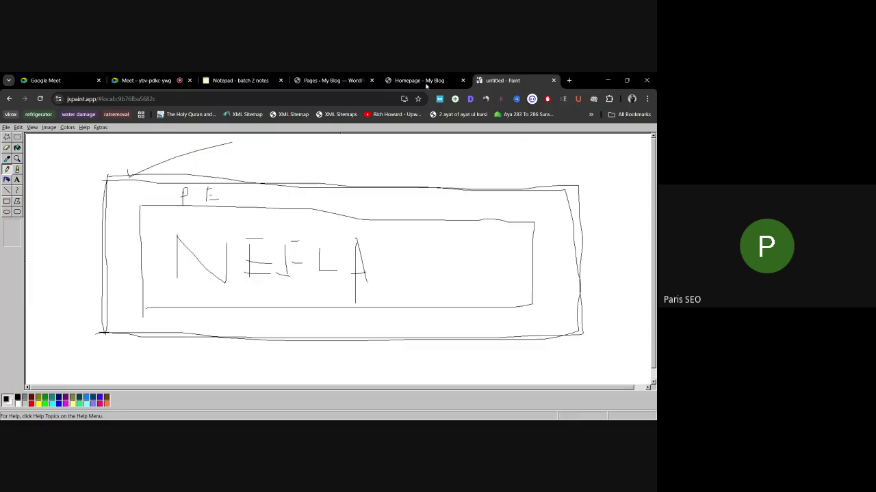
Step: Check the logo strip in the Homepage preview, and clear the whole NEFLA sketch from the JS Paint canvas
key(ctrl+shift+Tab)
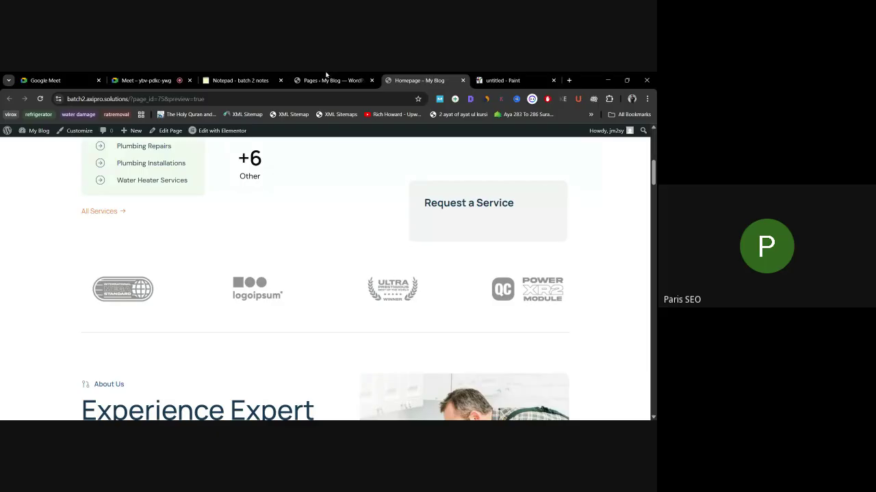
click(489, 82)
drag(261, 232, 259, 239)
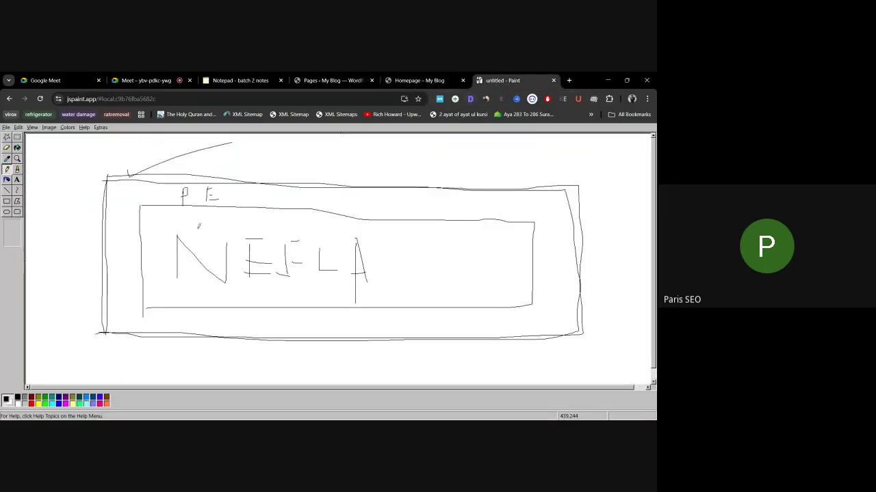
click(6, 147)
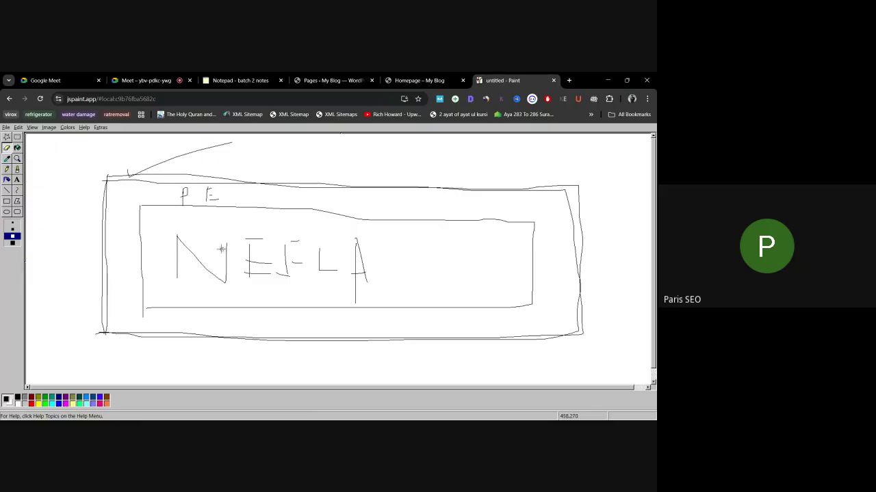
mouse_move(360, 259)
mouse_down()
mouse_move(329, 274)
mouse_move(157, 206)
mouse_up()
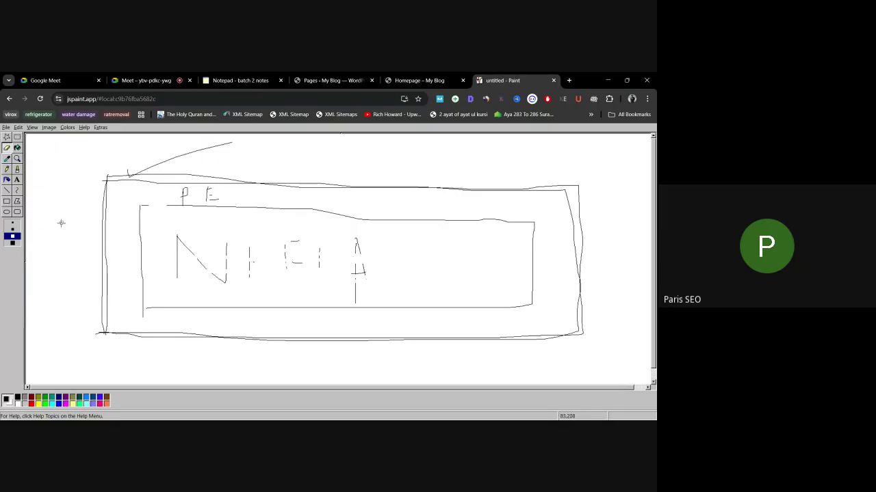
key(ctrl+a)
key(Delete)
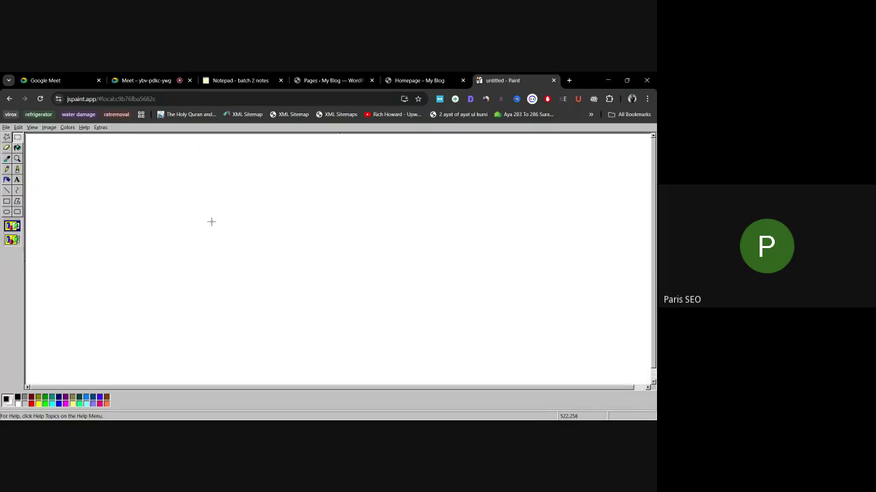
Step: Draw a wide freehand rectangle with the Pencil and divide it into four columns with three near-vertical lines
click(7, 169)
drag(192, 181, 205, 322)
mouse_move(193, 182)
mouse_down()
mouse_move(625, 186)
mouse_move(541, 315)
mouse_move(208, 320)
mouse_up()
drag(298, 182, 323, 310)
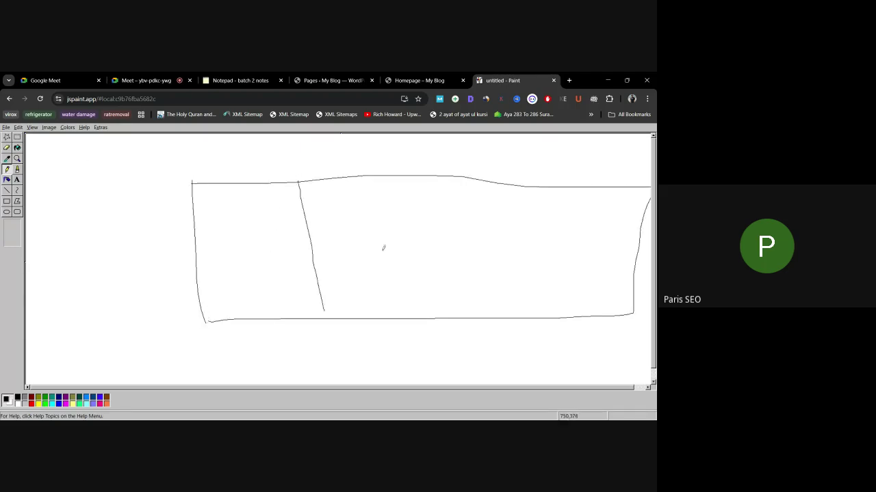
drag(411, 175, 439, 297)
drag(526, 184, 544, 311)
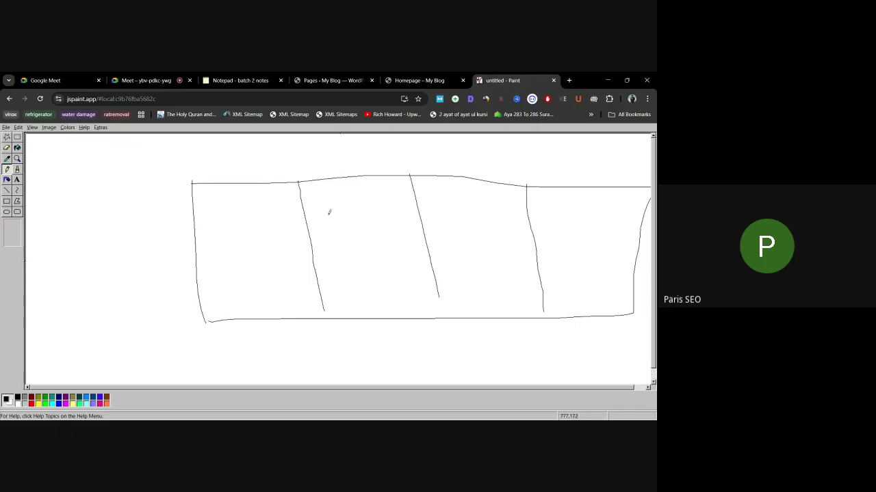
Step: Draw one freehand circle inside each of the four columns to represent the logos
mouse_move(247, 205)
mouse_down()
mouse_move(275, 228)
mouse_move(255, 210)
mouse_up()
mouse_move(366, 200)
mouse_down()
mouse_move(336, 253)
mouse_move(375, 205)
mouse_up()
mouse_move(457, 204)
mouse_down()
mouse_move(450, 259)
mouse_move(495, 205)
mouse_up()
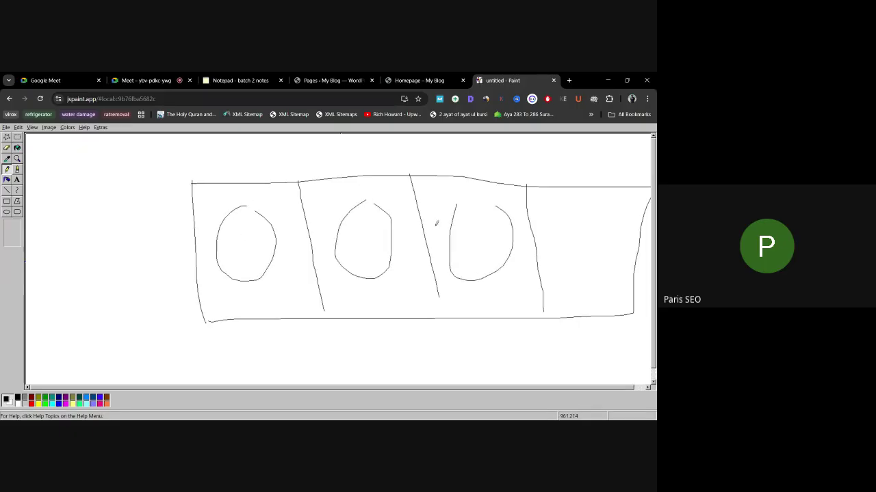
mouse_move(589, 212)
mouse_down()
mouse_move(625, 243)
mouse_move(575, 212)
mouse_up()
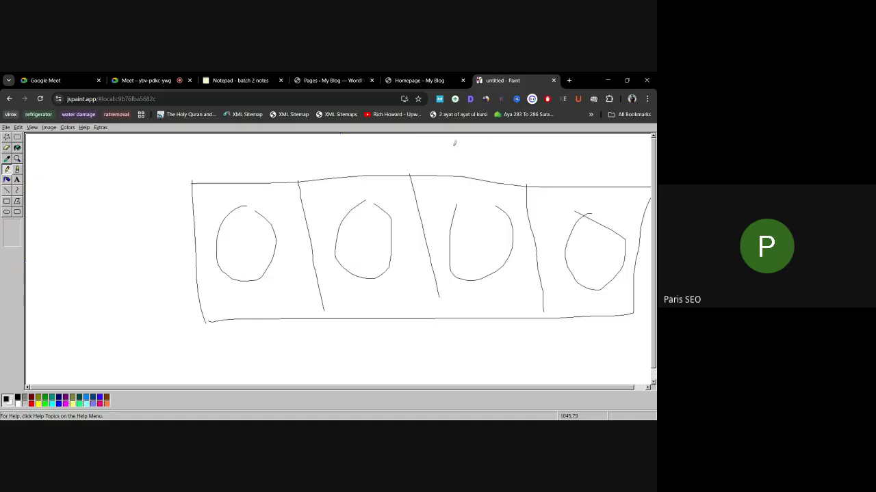
Step: Recheck the Homepage preview's logo strip, and in JS Paint draw a larger box around the four-column row and retrace the row's left edge
click(440, 84)
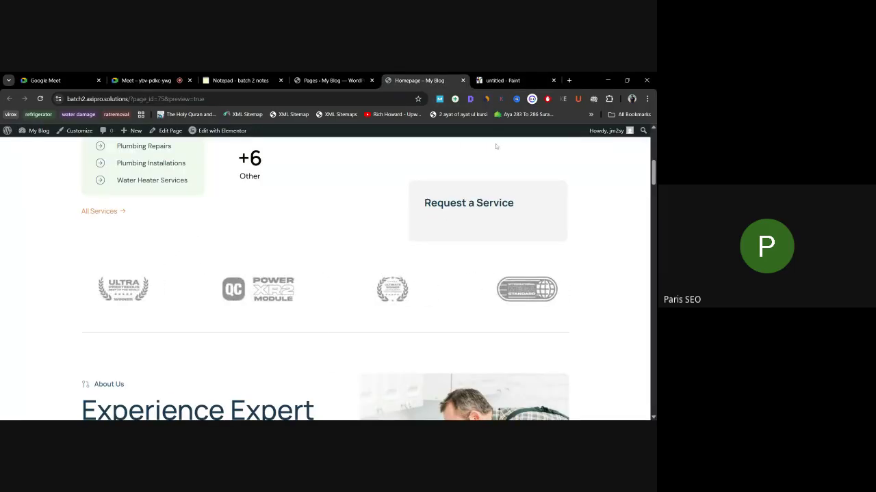
click(502, 80)
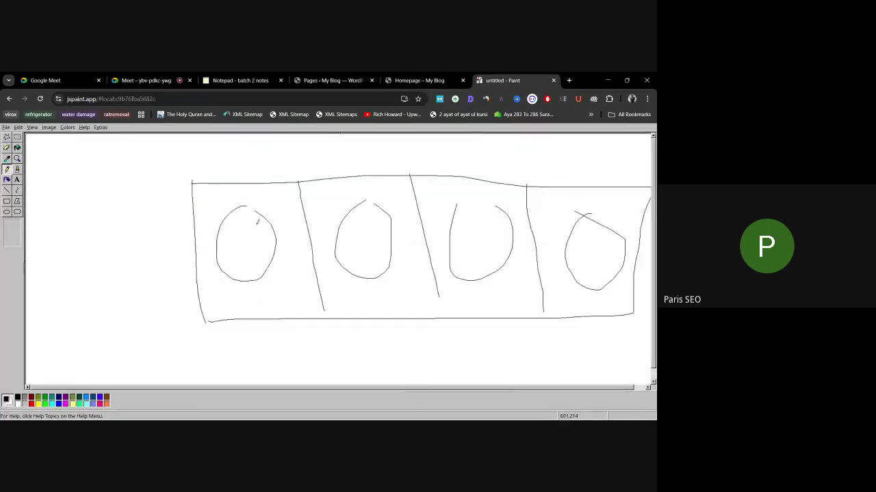
drag(192, 181, 199, 327)
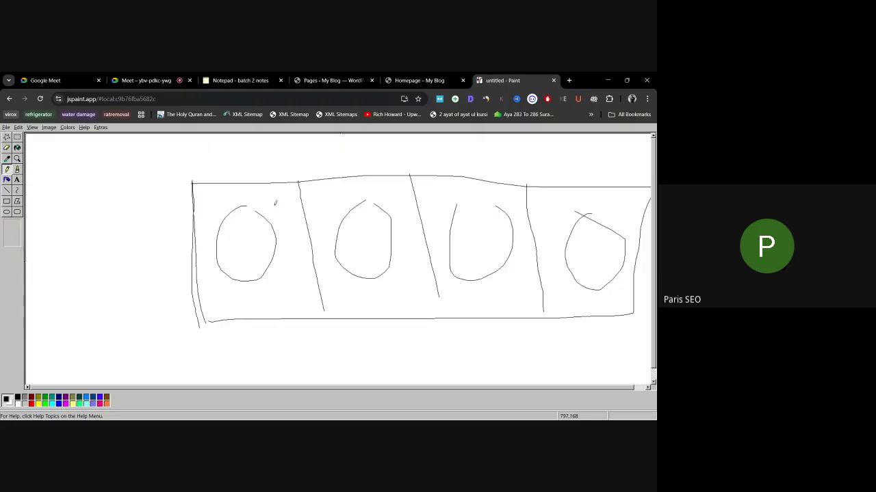
drag(158, 162, 143, 347)
mouse_move(156, 163)
mouse_down()
mouse_move(640, 171)
mouse_move(650, 202)
mouse_move(634, 338)
mouse_move(408, 371)
mouse_move(190, 373)
mouse_move(142, 343)
mouse_up()
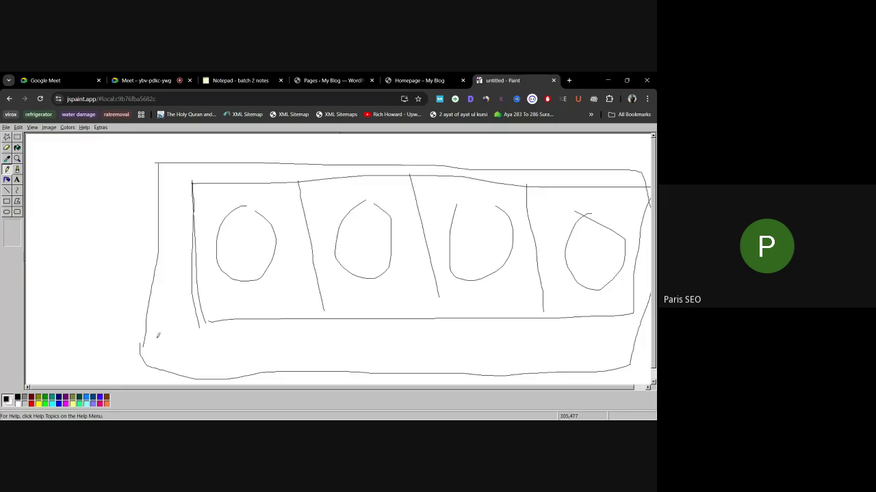
mouse_move(193, 182)
mouse_down()
mouse_move(196, 319)
mouse_move(197, 232)
mouse_up()
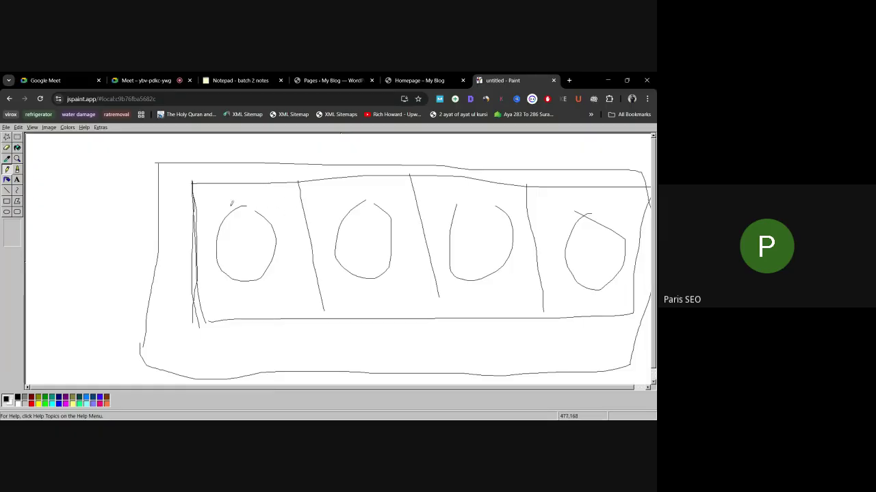
Step: Draw a freehand box around the circle in each of the four columns to show the nested inner containers
drag(208, 200, 210, 284)
mouse_move(209, 199)
mouse_down()
mouse_move(268, 201)
mouse_move(288, 274)
mouse_move(229, 292)
mouse_move(216, 276)
mouse_up()
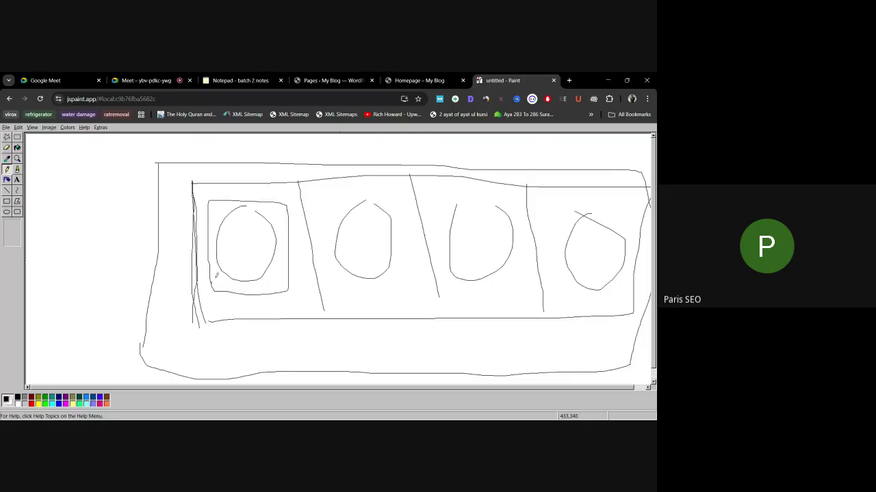
drag(319, 194, 325, 282)
mouse_move(319, 195)
mouse_down()
mouse_move(401, 214)
mouse_move(325, 281)
mouse_up()
mouse_move(436, 186)
mouse_down()
mouse_move(443, 267)
mouse_move(508, 226)
mouse_move(454, 260)
mouse_up()
mouse_move(553, 209)
mouse_down()
mouse_move(555, 285)
mouse_move(637, 244)
mouse_move(567, 286)
mouse_up()
drag(615, 205, 635, 285)
Step: Add small marks inside the circles, and draw a narrow strip with a tick along the row's upper edge
drag(230, 223, 245, 217)
drag(342, 231, 357, 212)
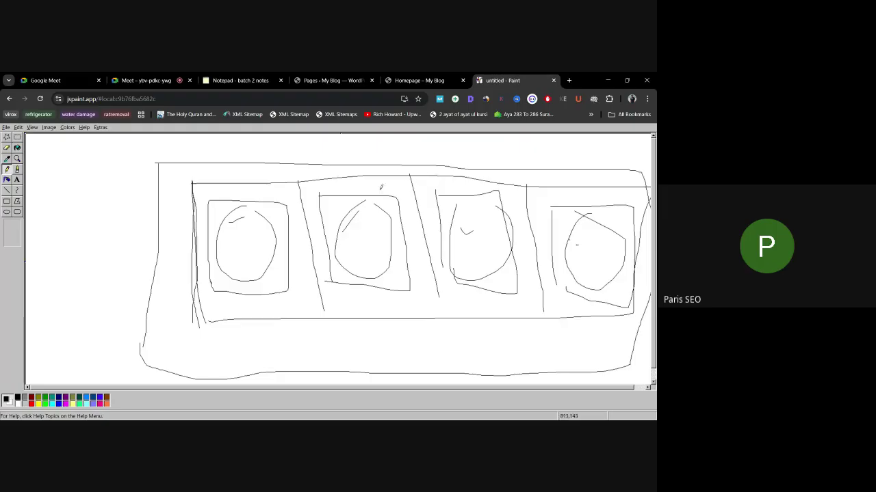
mouse_move(194, 164)
mouse_down()
mouse_move(602, 182)
mouse_move(231, 186)
mouse_up()
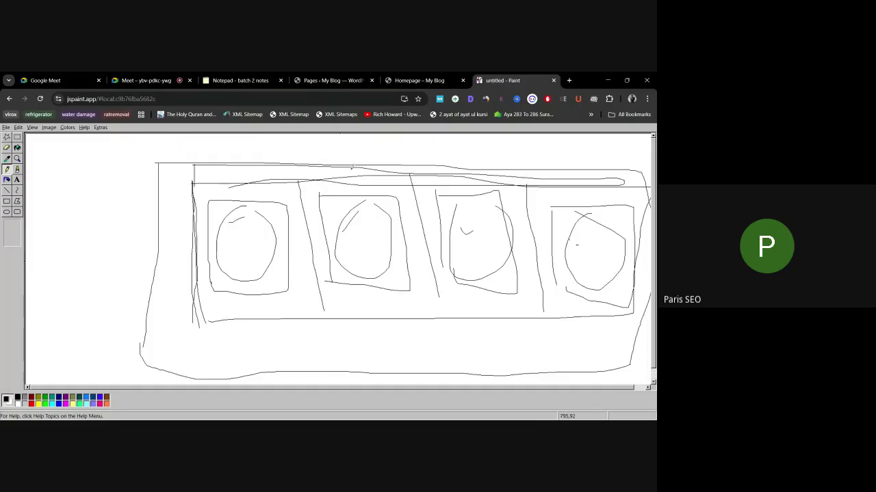
mouse_move(330, 166)
mouse_down()
mouse_move(337, 183)
mouse_move(366, 171)
mouse_up()
drag(230, 222, 244, 215)
Step: Read the participants' replies in the Google Meet in-call messages, and return to the JS Paint sketch
click(163, 80)
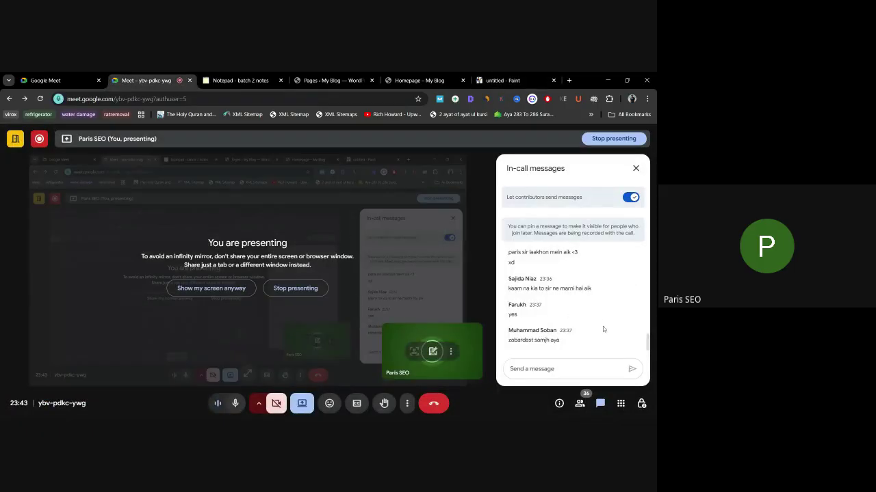
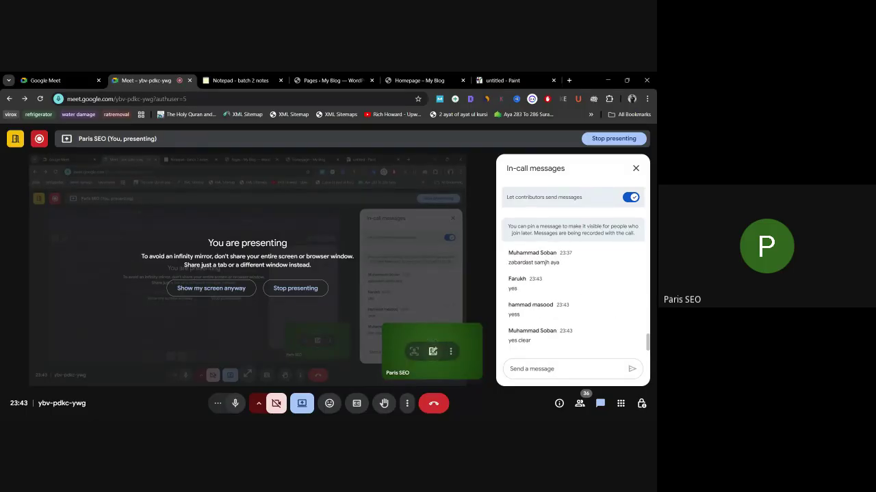
click(505, 80)
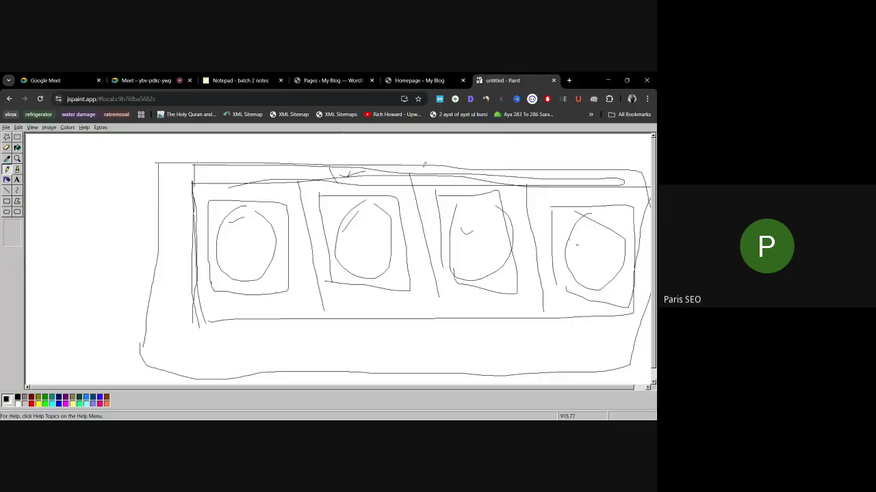
Step: Open the Homepage draft for editing with Elementor in a new tab from the WordPress Pages list, and switch to that tab
click(420, 80)
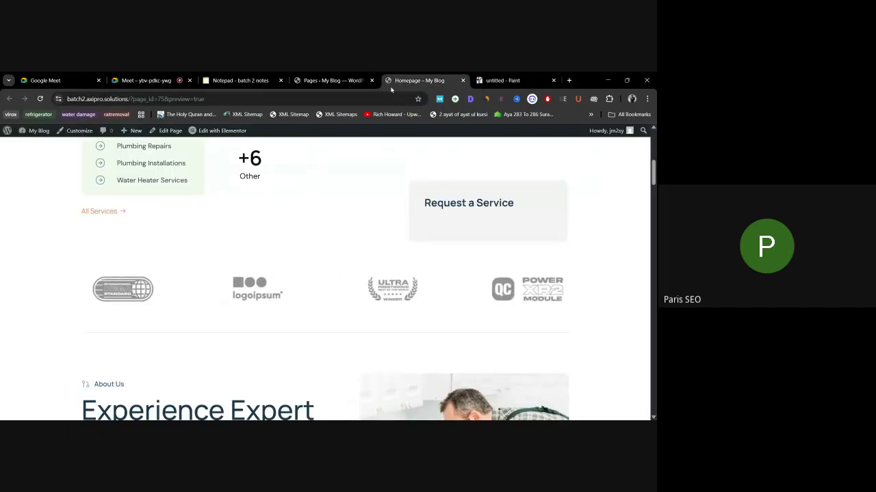
key(ctrl+shift+Tab)
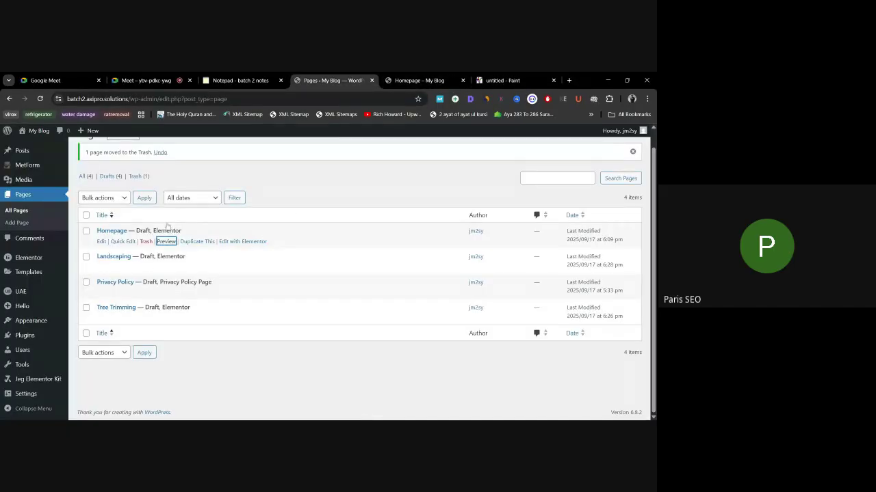
ctrl+click(229, 241)
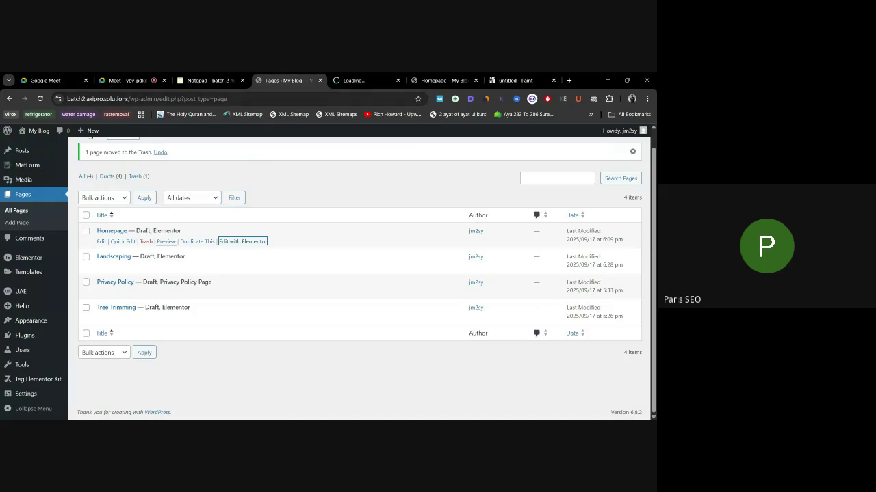
click(358, 82)
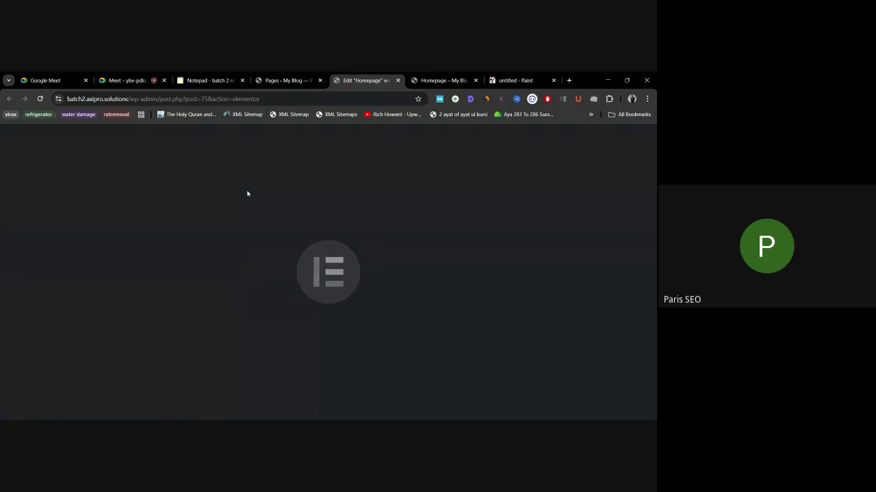
Step: Switch to the homepage preview and review its hero and About Us sections
click(280, 81)
click(366, 81)
click(443, 81)
scroll(363, 242, up, 5)
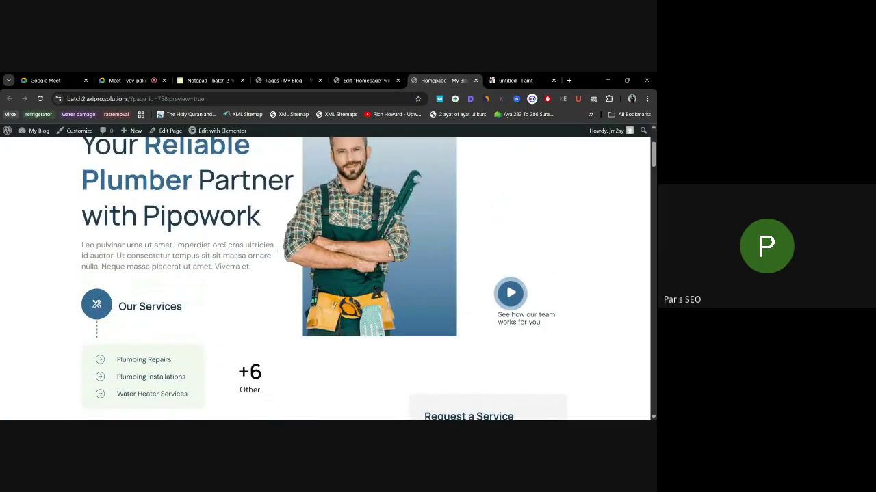
scroll(362, 241, up, 2)
scroll(248, 245, down, 10)
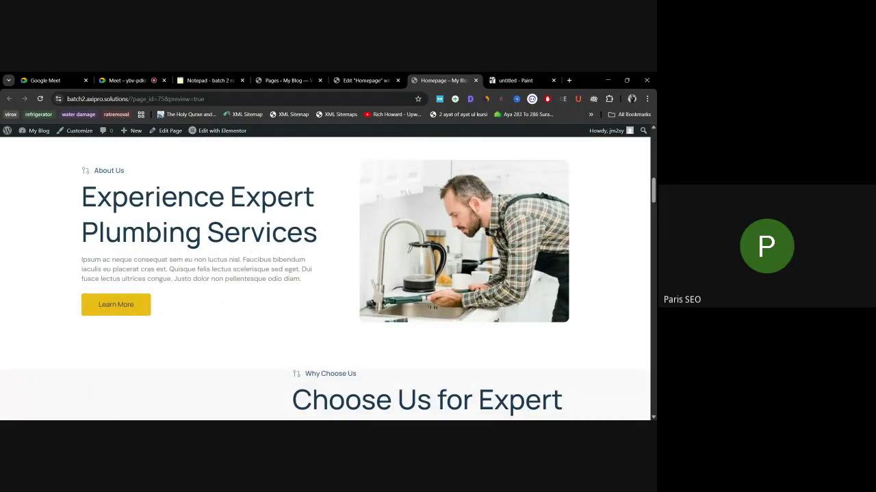
scroll(324, 279, down, 3)
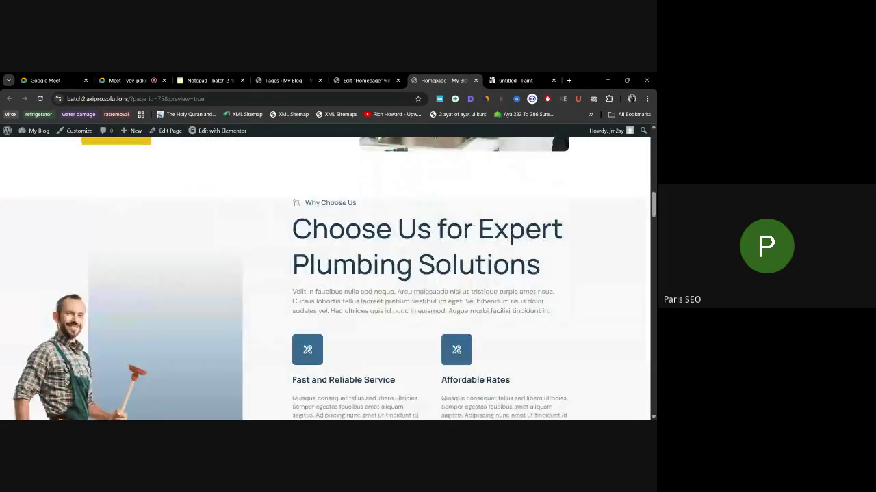
Step: Examine the Why Choose Us section's layout, covering its heading, worker image and four service feature blocks
scroll(235, 231, down, 1)
drag(266, 241, 557, 364)
click(477, 298)
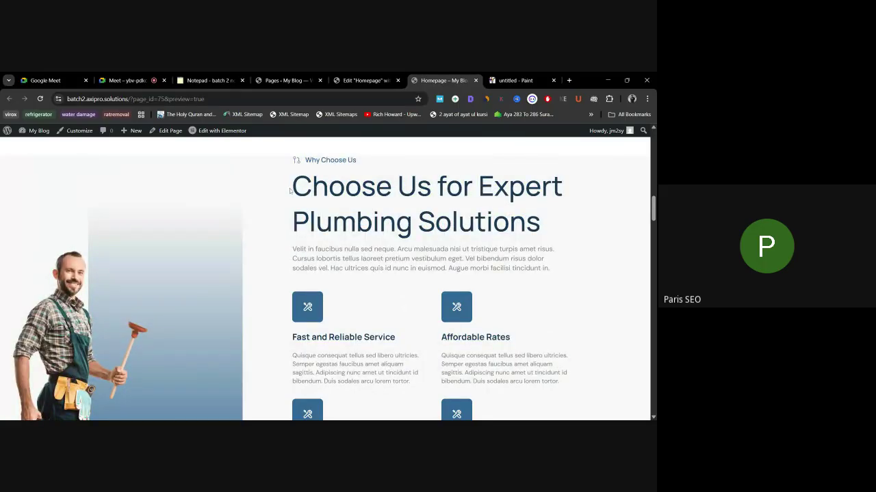
drag(290, 191, 475, 223)
scroll(475, 223, down, 1)
drag(39, 178, 424, 307)
click(245, 242)
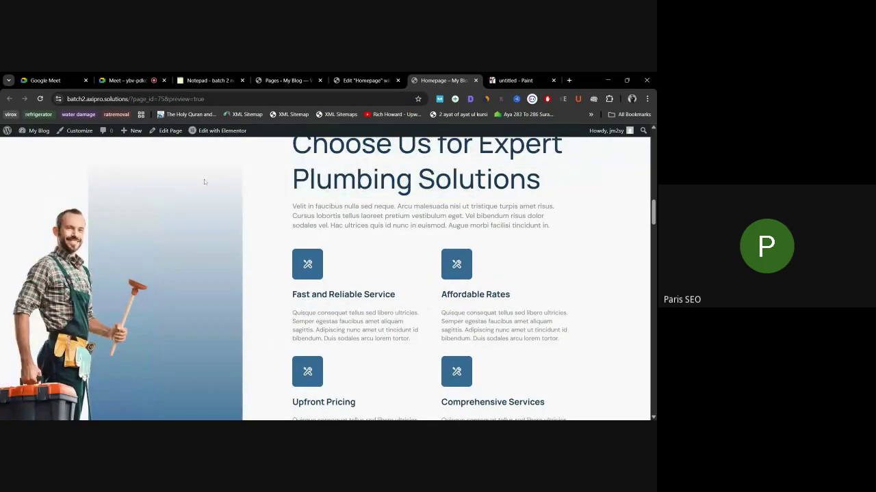
scroll(431, 268, down, 3)
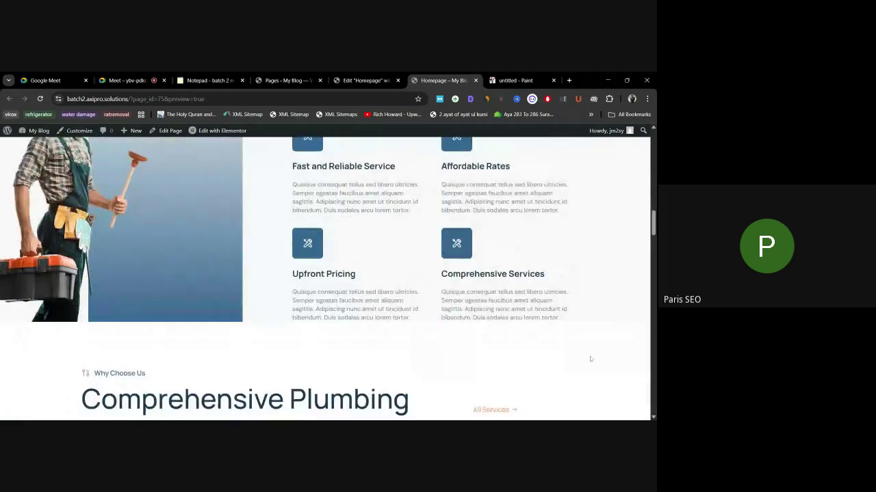
drag(586, 319, 418, 265)
click(418, 265)
scroll(418, 266, up, 2)
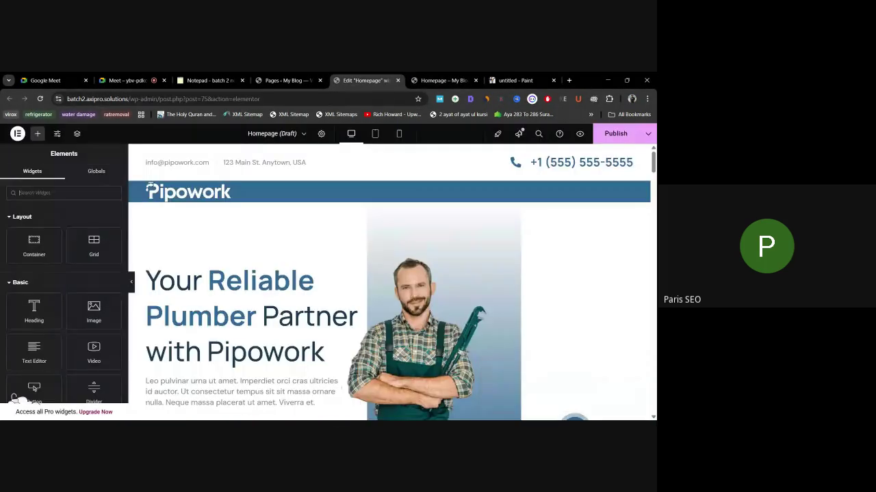
Step: In the Elementor homepage editor, start a new Flexbox layout between the Special Offer and Testimonial sections
click(364, 80)
scroll(394, 260, down, 15)
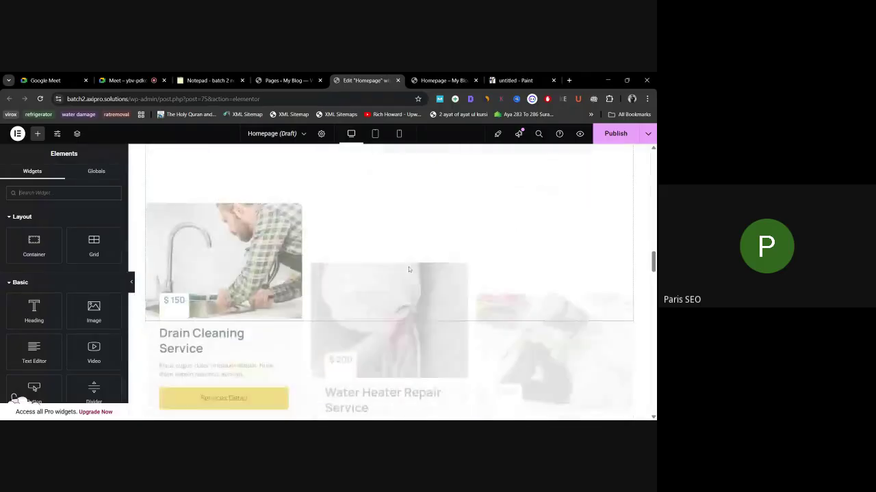
scroll(401, 252, down, 15)
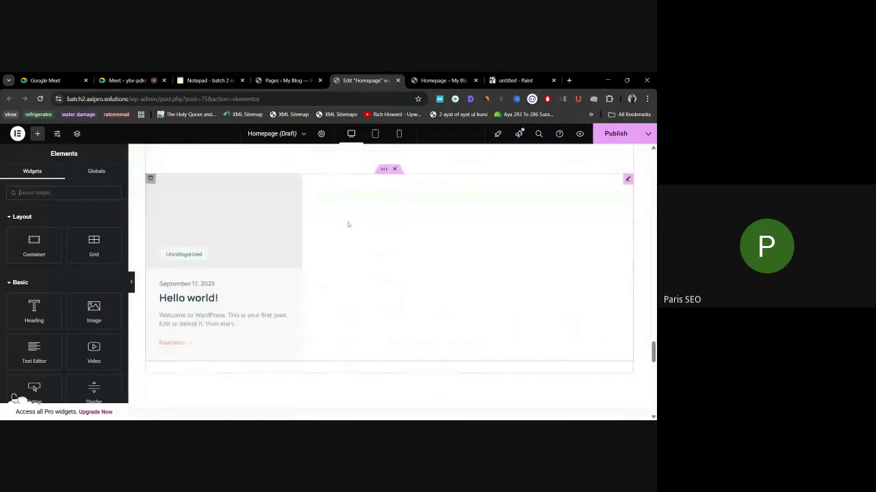
scroll(402, 252, down, 3)
scroll(402, 252, up, 5)
scroll(346, 209, up, 8)
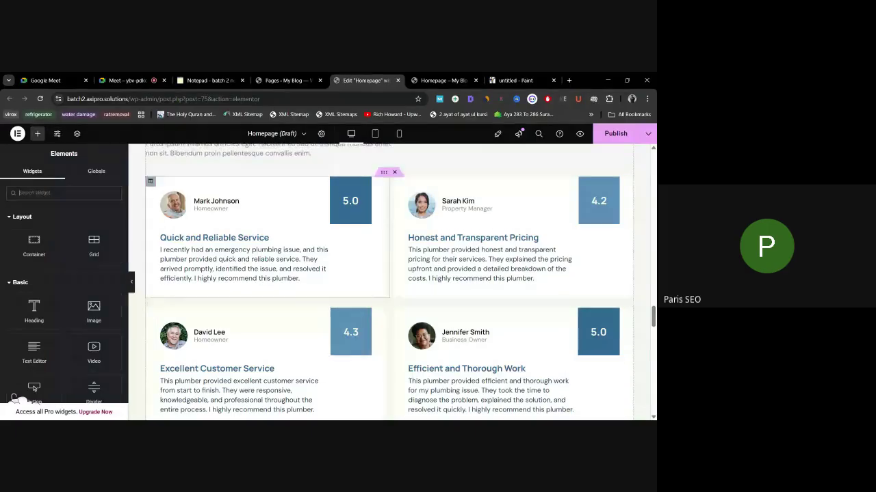
scroll(384, 289, up, 1)
scroll(409, 262, up, 1)
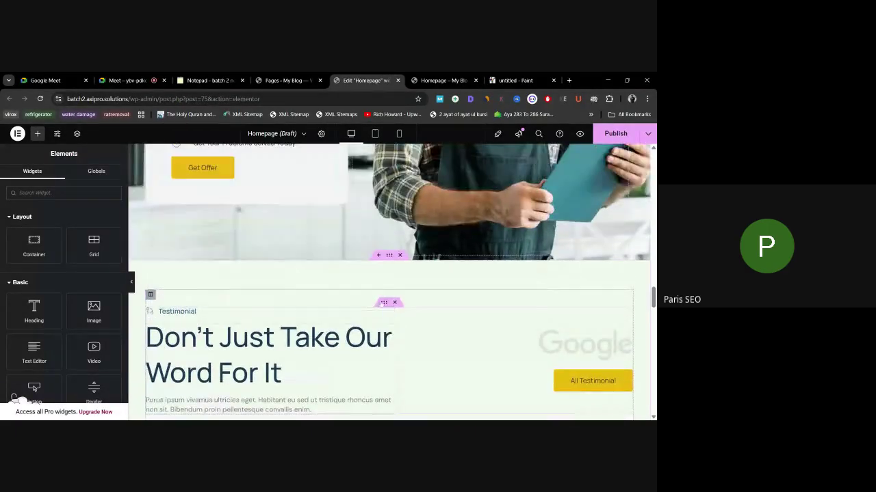
scroll(409, 263, up, 2)
scroll(387, 319, down, 1)
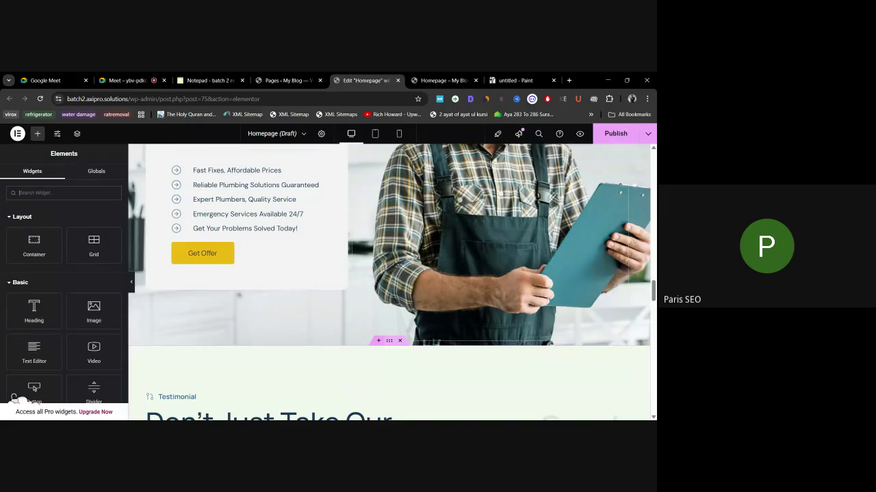
click(379, 340)
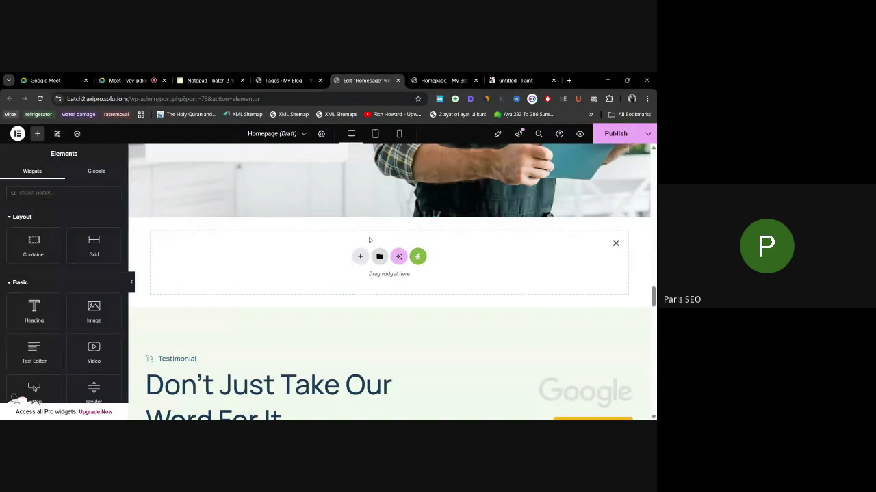
click(359, 256)
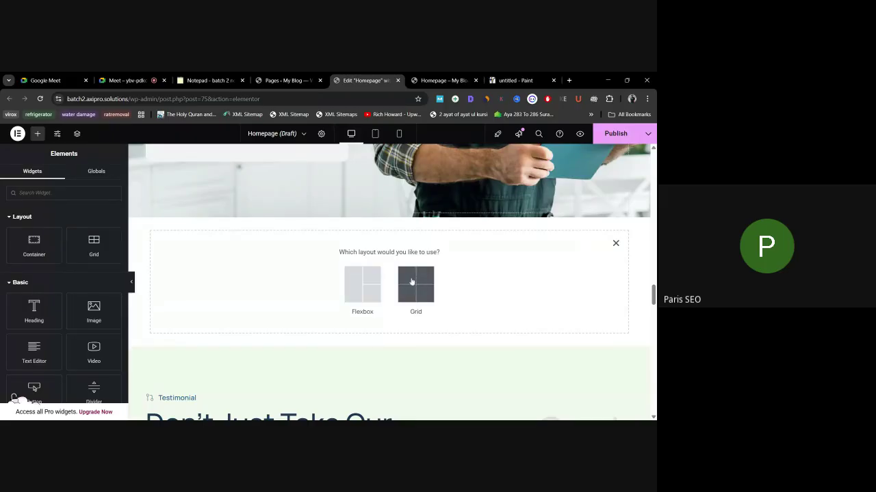
click(373, 287)
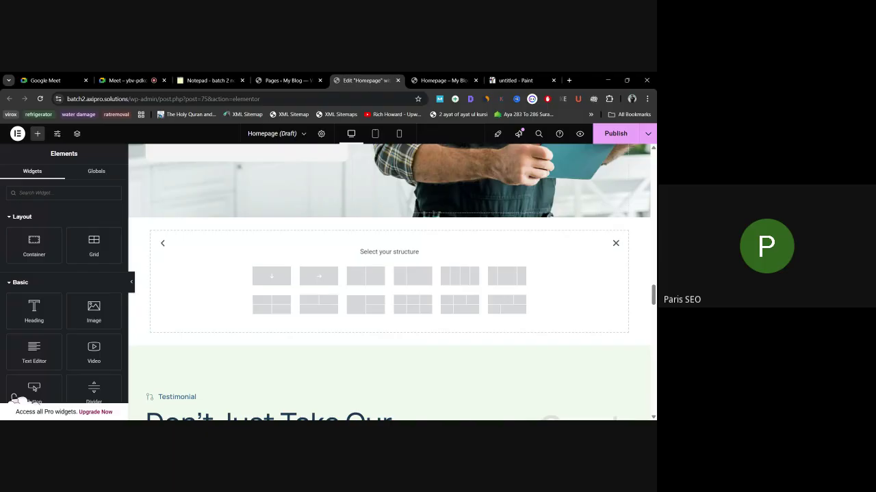
Step: In the Paint sketch, draw a downward arrow and a rightward arrow beside the boxes, and return to the Elementor editor
click(515, 80)
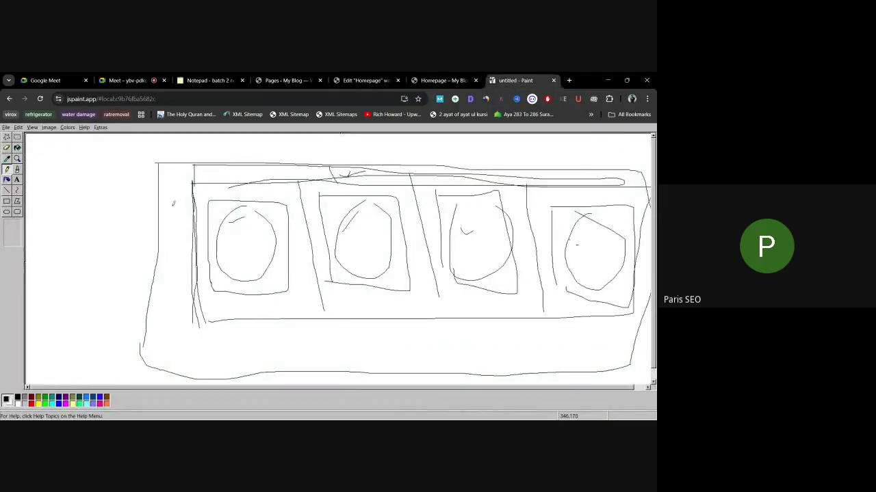
drag(87, 205, 84, 262)
mouse_move(108, 221)
mouse_down()
mouse_move(177, 220)
mouse_move(161, 239)
mouse_up()
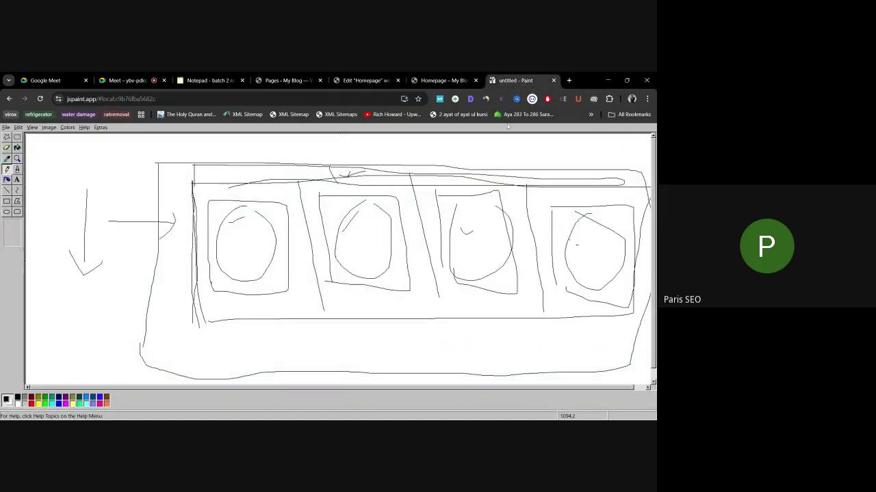
click(442, 81)
click(384, 80)
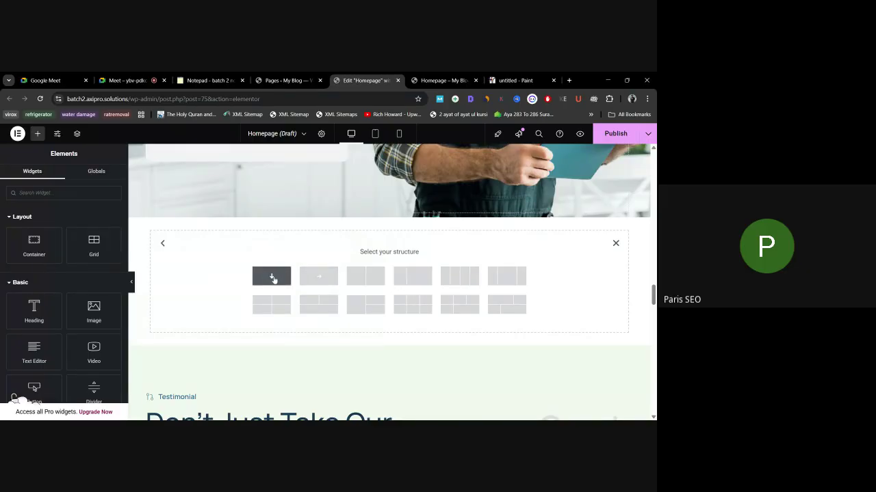
Step: In Paint, draw horizontal and vertical direction arrows across the sketched boxes and trace over the first few boxes
click(506, 80)
drag(202, 201, 510, 205)
drag(240, 143, 235, 321)
mouse_move(199, 299)
mouse_down()
mouse_move(227, 348)
mouse_move(259, 318)
mouse_up()
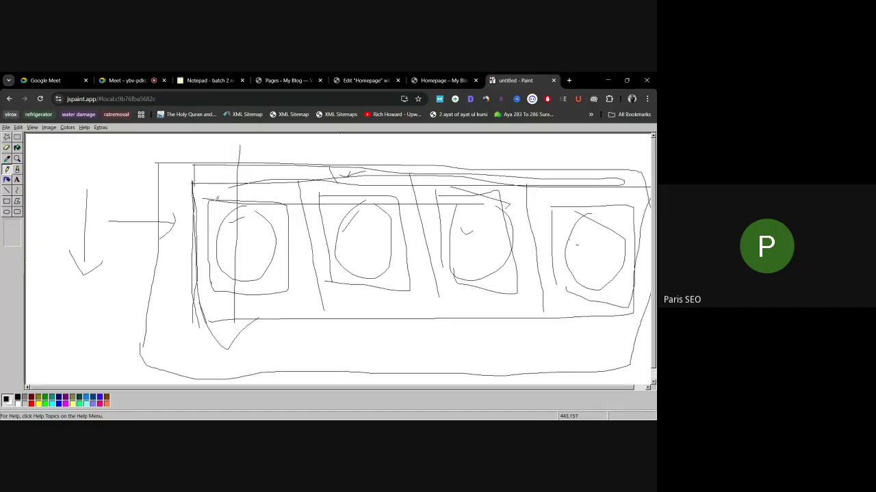
mouse_move(212, 199)
mouse_down()
mouse_move(214, 273)
mouse_move(284, 186)
mouse_move(253, 266)
mouse_up()
drag(332, 188, 332, 262)
mouse_move(325, 186)
mouse_down()
mouse_move(424, 285)
mouse_move(452, 282)
mouse_up()
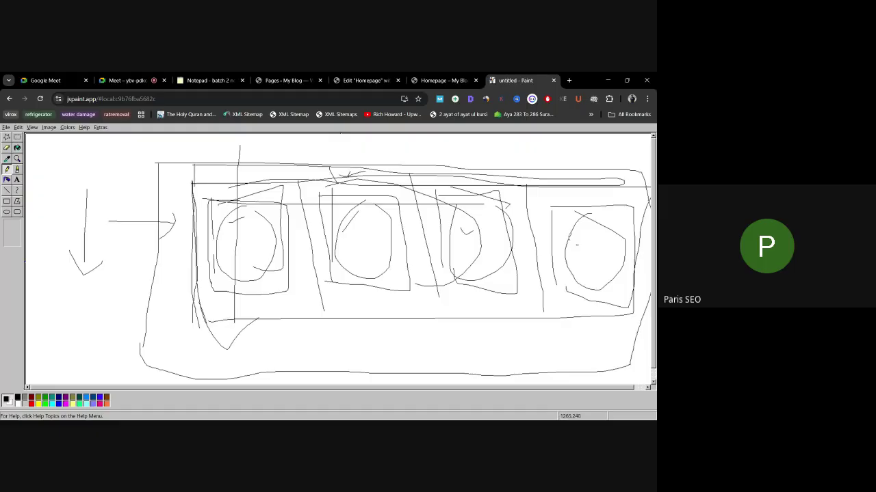
Step: Back in the Elementor editor, insert the single container structure with downward direction above the Testimonial section
click(435, 81)
click(368, 82)
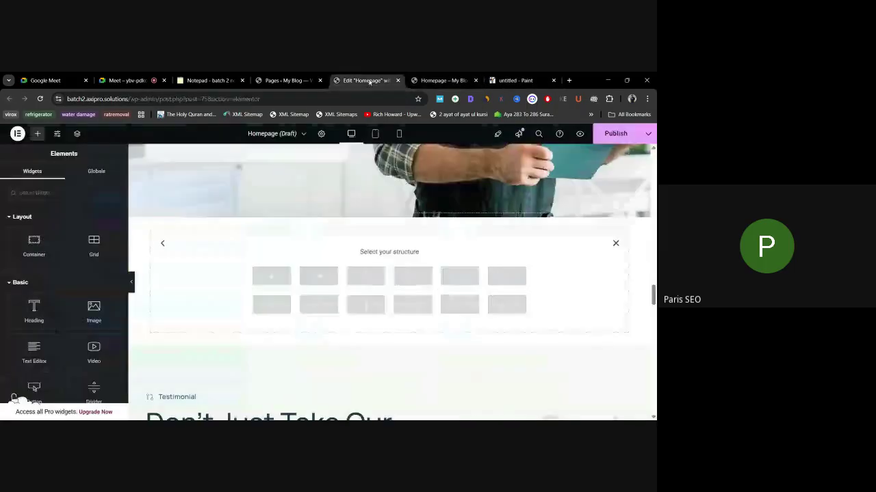
click(269, 275)
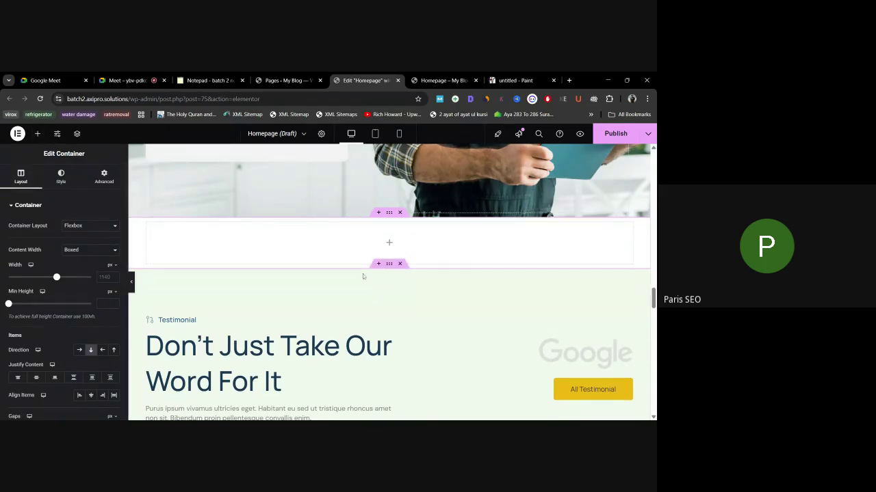
Step: Show the widget library and open the page's structure overview
click(37, 136)
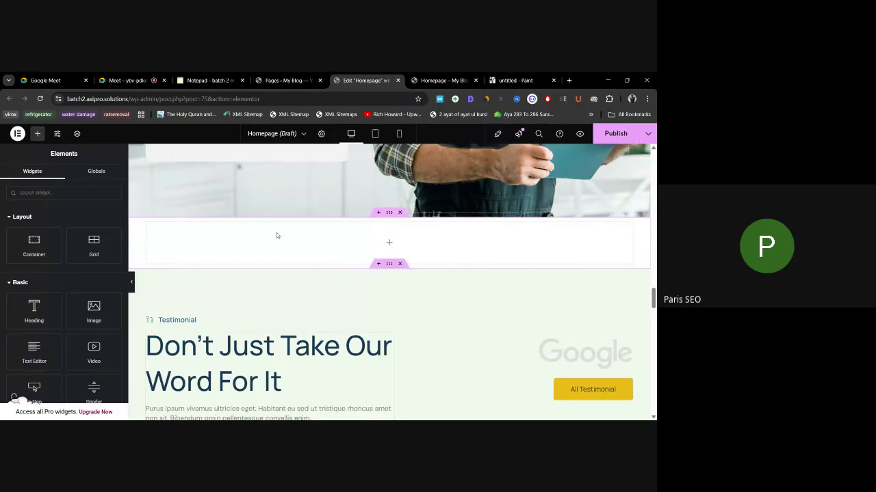
click(76, 135)
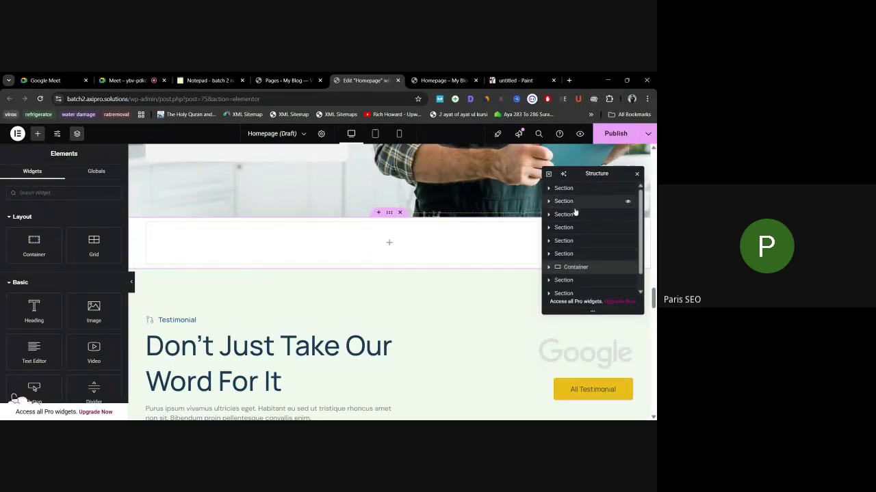
scroll(582, 250, down, 1)
scroll(580, 240, up, 1)
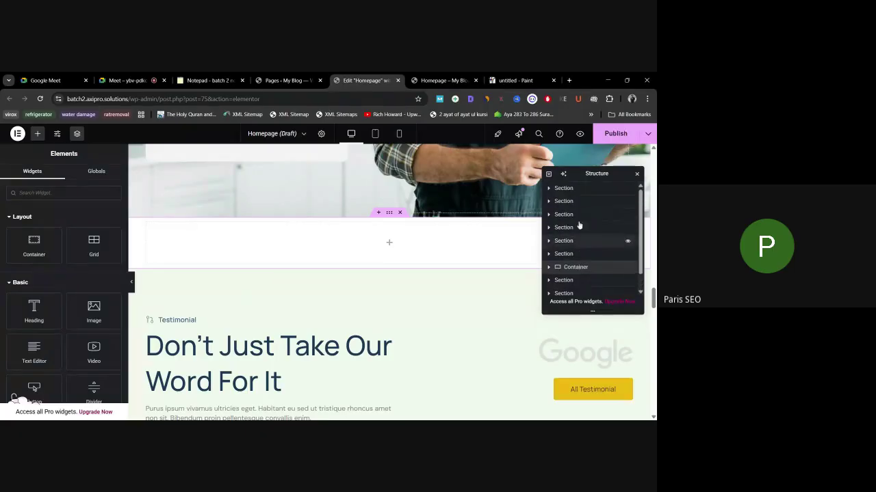
Step: Select the Special Offer section in the page structure, expand it, and inspect its two columns
click(588, 256)
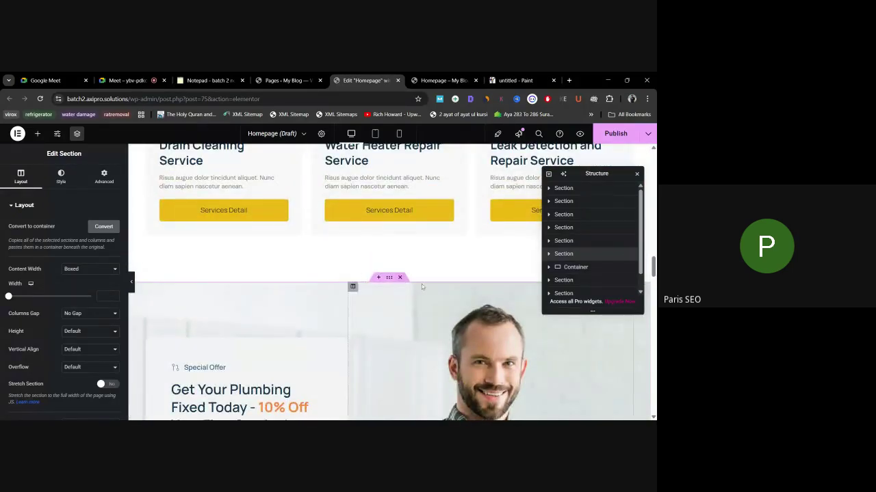
scroll(312, 266, down, 4)
scroll(252, 326, up, 1)
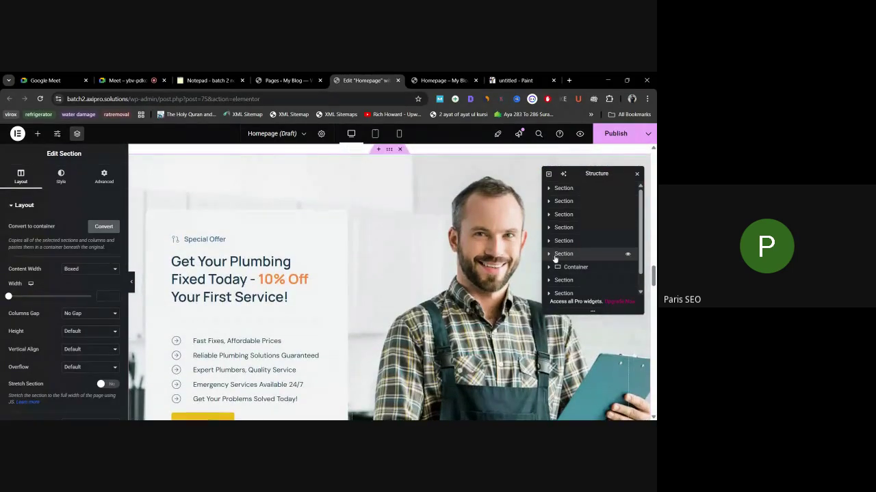
click(558, 258)
scroll(580, 253, down, 1)
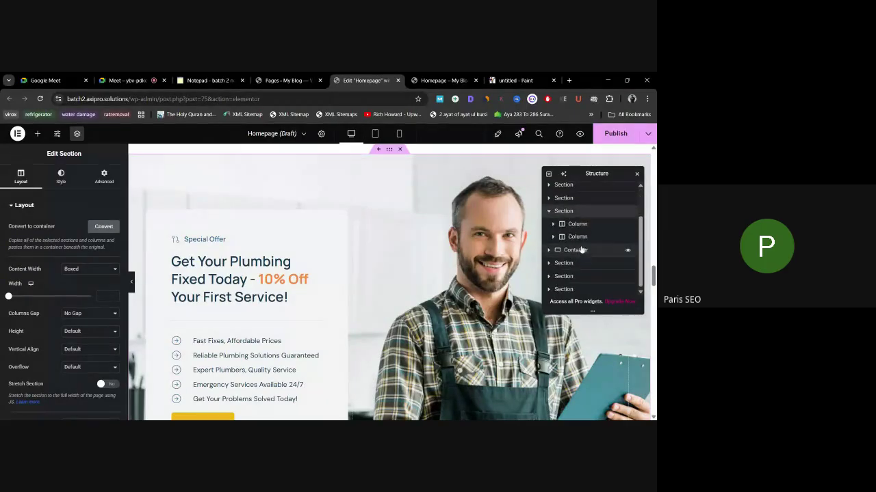
click(577, 224)
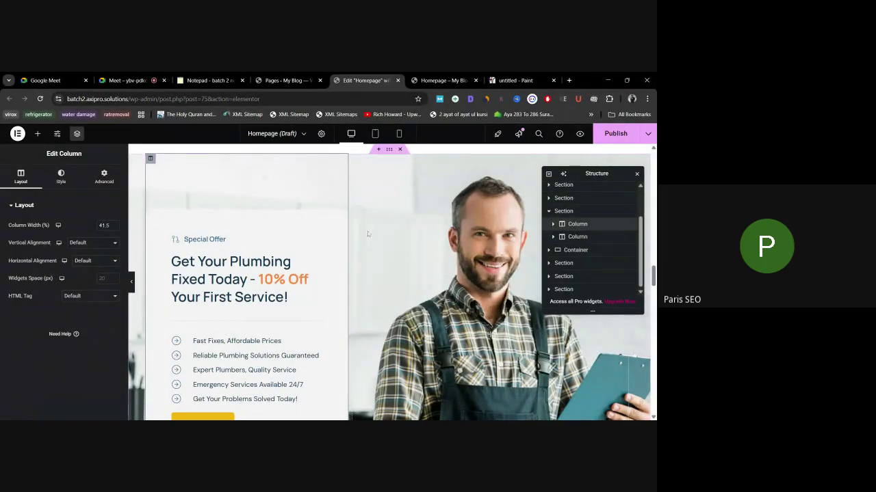
click(577, 237)
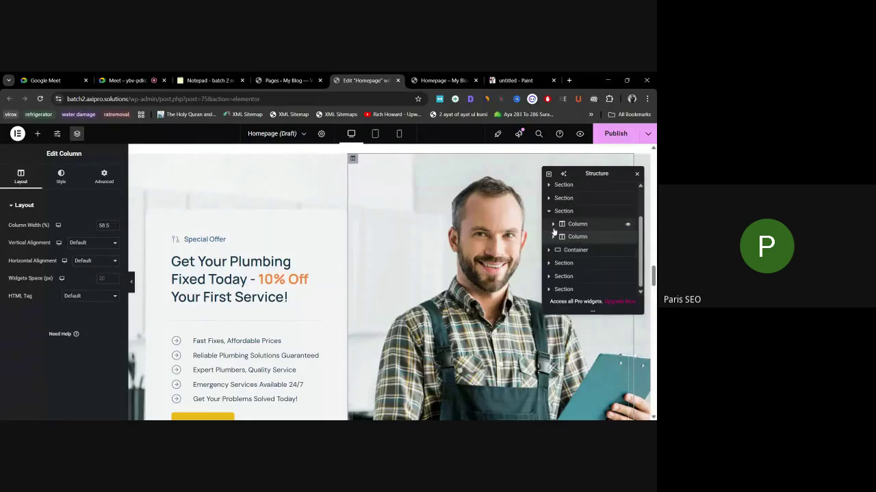
Step: Expand the Special Offer section's first column and inspect its icon lists, heading and divider one by one
click(553, 224)
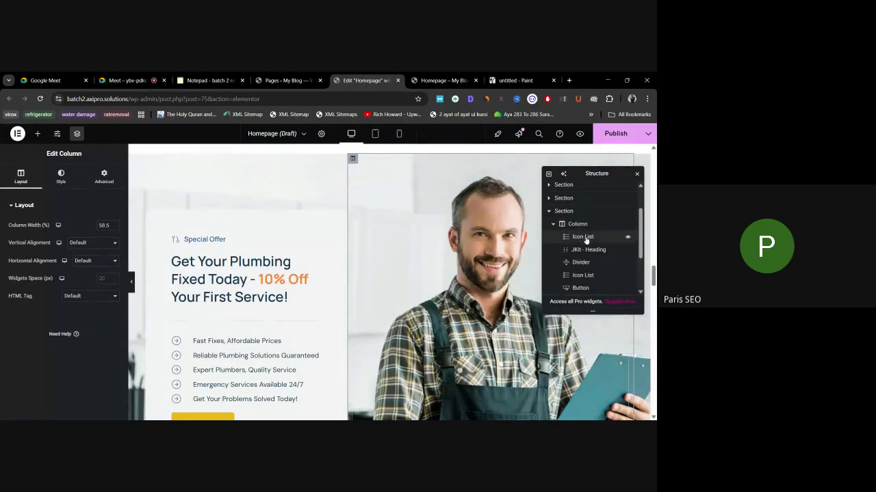
click(583, 236)
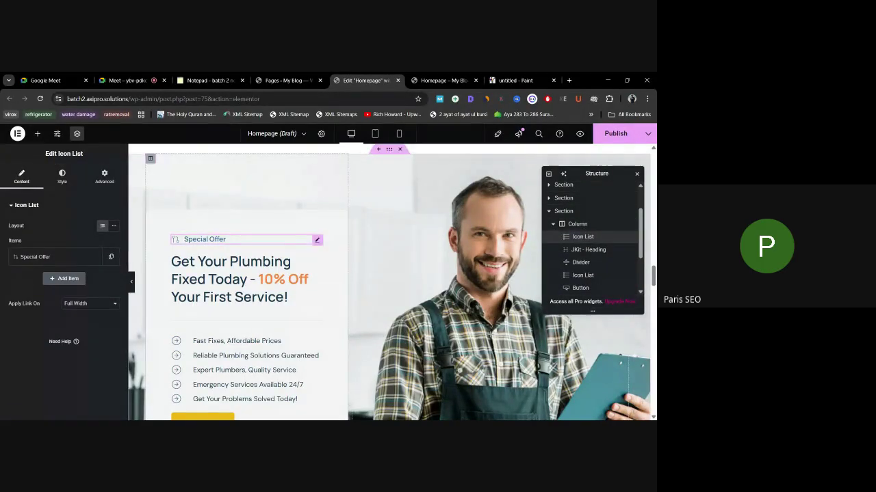
click(587, 249)
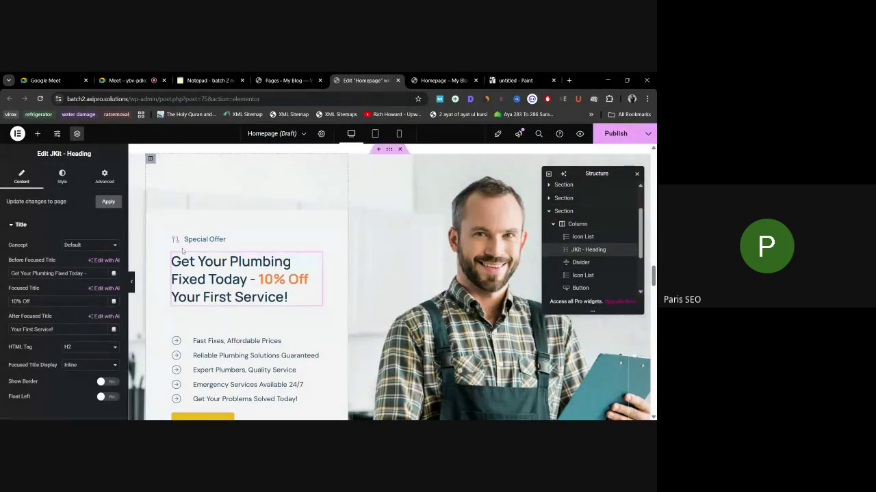
click(580, 262)
click(575, 275)
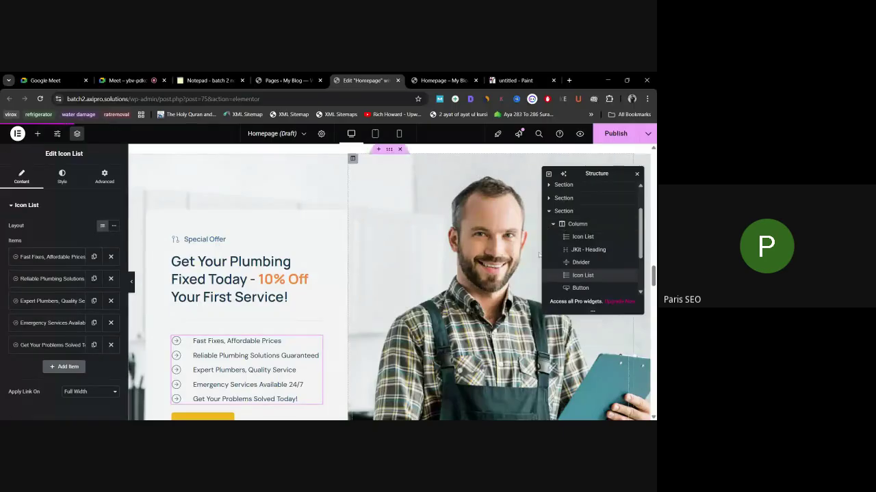
Step: Collapse the expanded Special Offer column and select the new empty container in the page structure
click(553, 224)
click(549, 211)
click(578, 250)
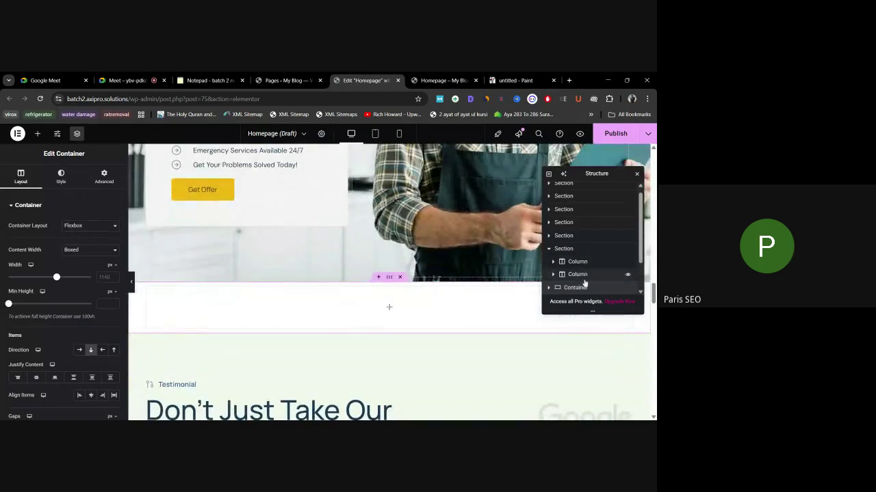
Step: Collapse the Special Offer section in the page structure and select the empty container listed below it
scroll(558, 233, down, 1)
click(548, 210)
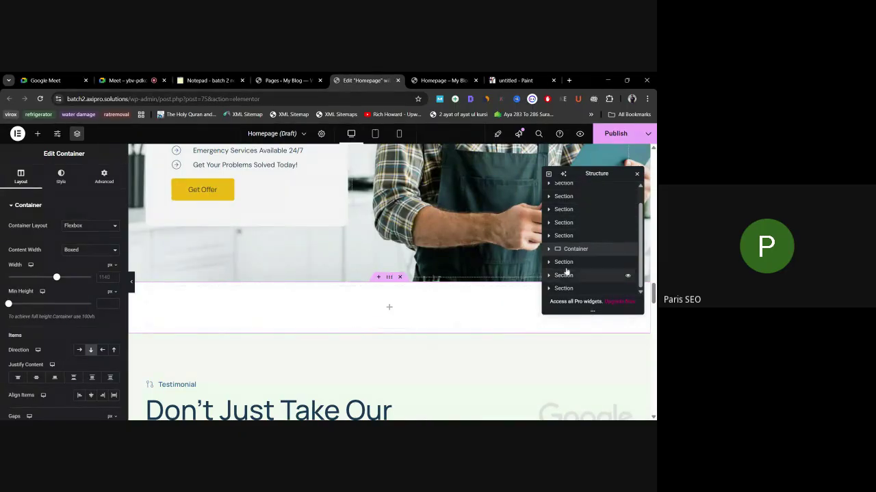
click(576, 248)
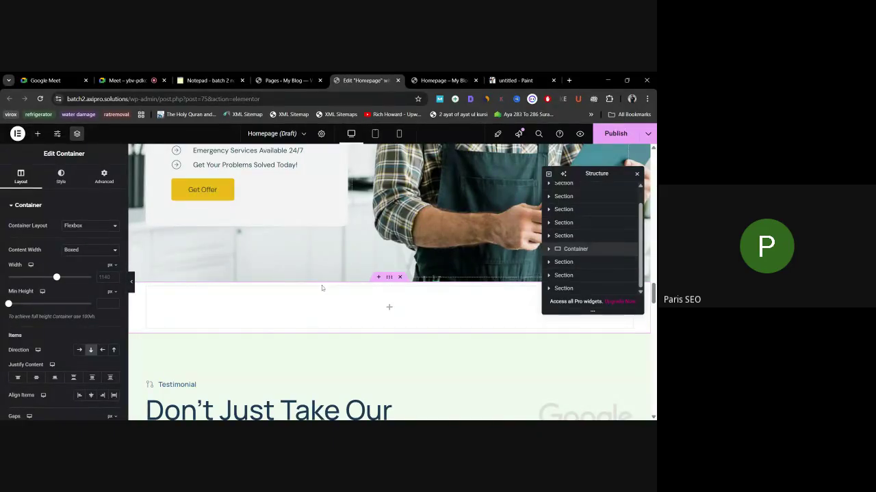
Step: Close the structure overview and add a Heading widget to the empty container above the Testimonial section
scroll(413, 293, down, 10)
scroll(334, 289, down, 10)
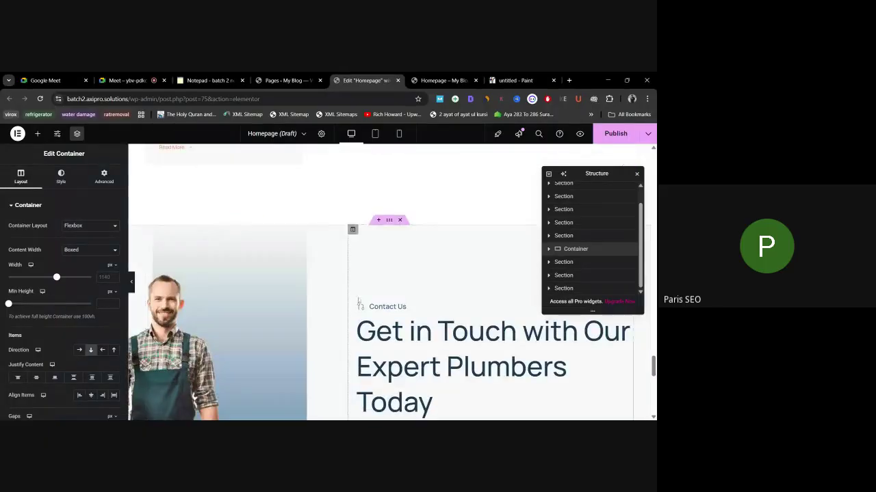
scroll(348, 301, up, 5)
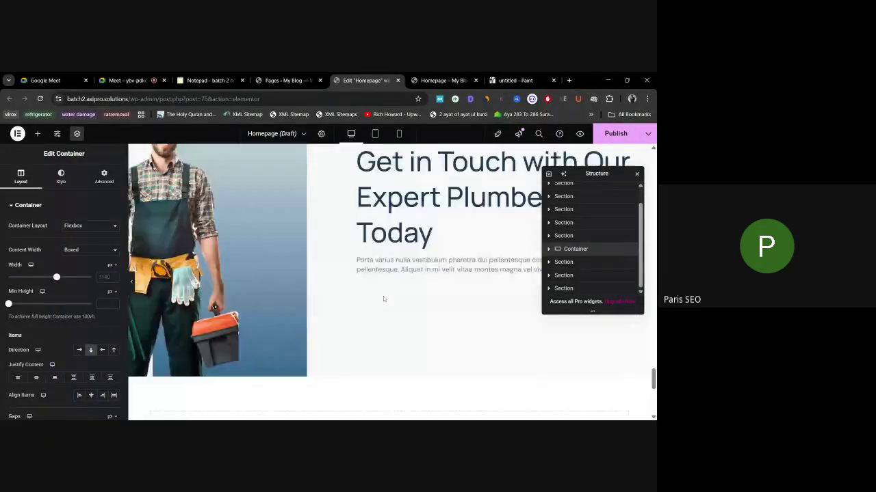
scroll(352, 222, up, 3)
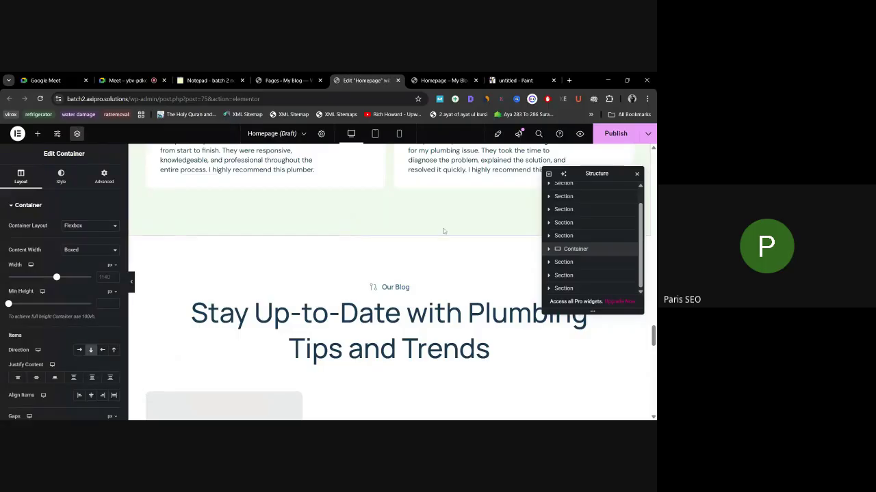
scroll(424, 239, up, 4)
scroll(403, 258, up, 5)
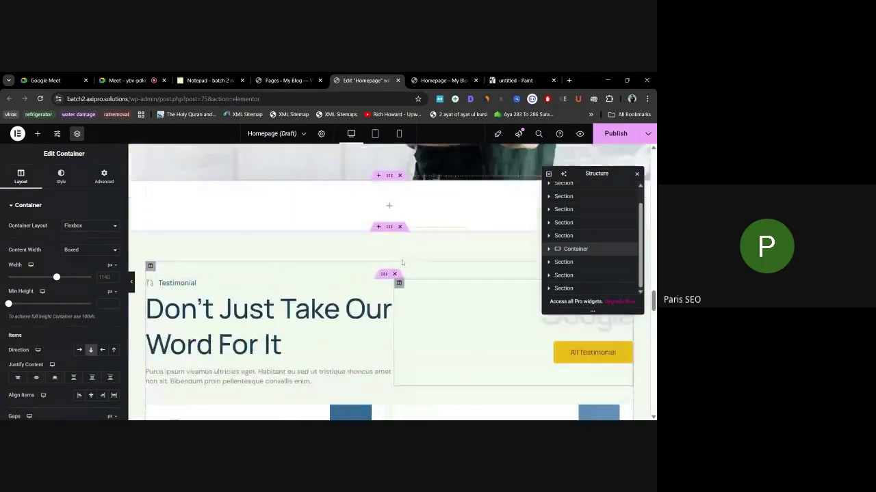
click(638, 175)
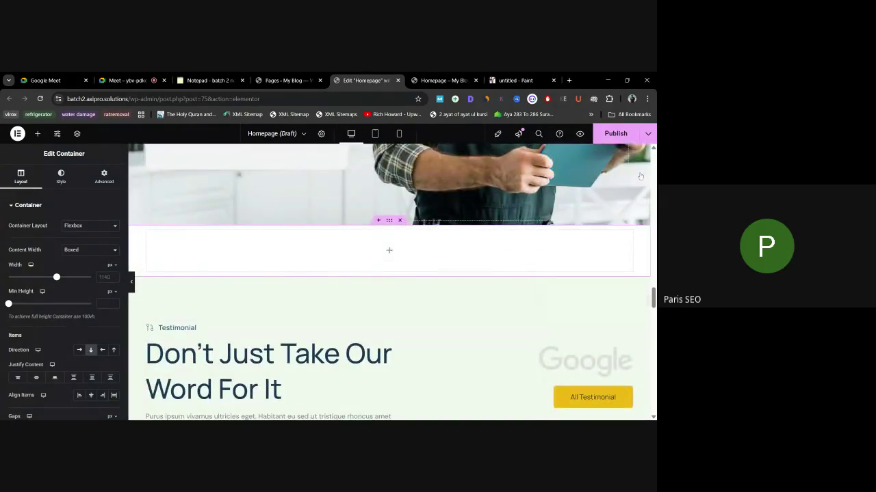
click(37, 134)
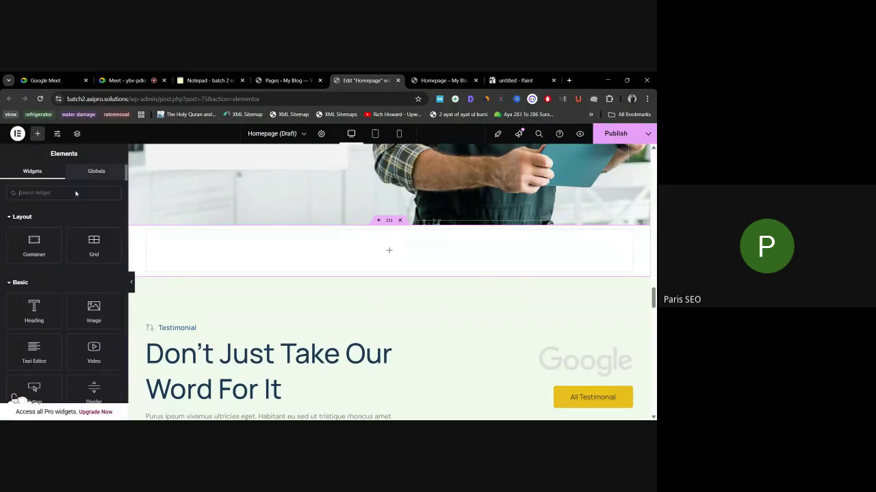
click(34, 311)
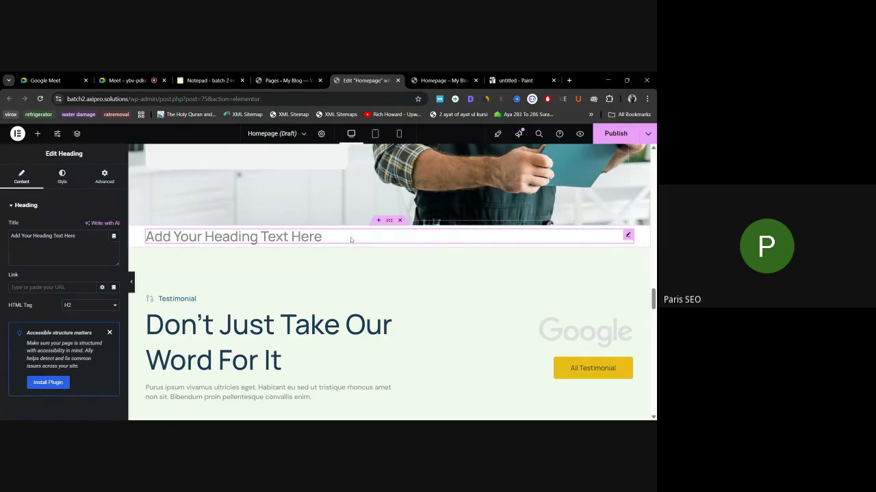
Step: Select the Testimonial section and add a Heading widget to it
click(393, 247)
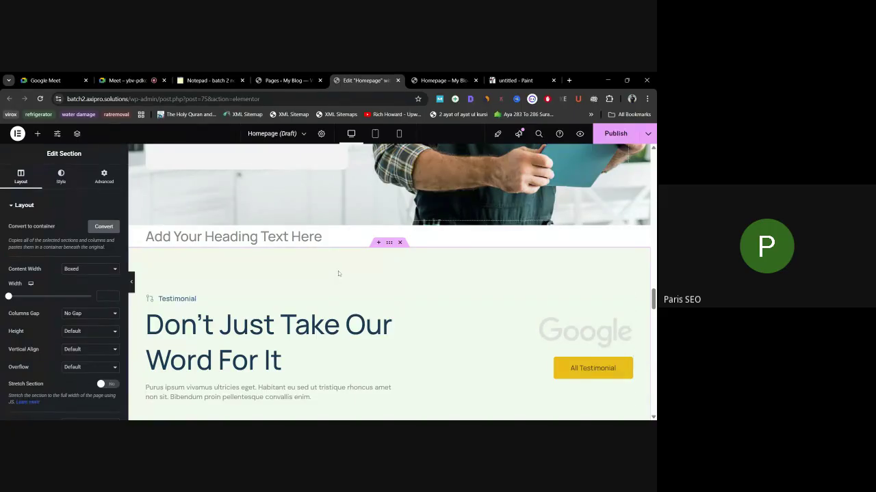
click(38, 133)
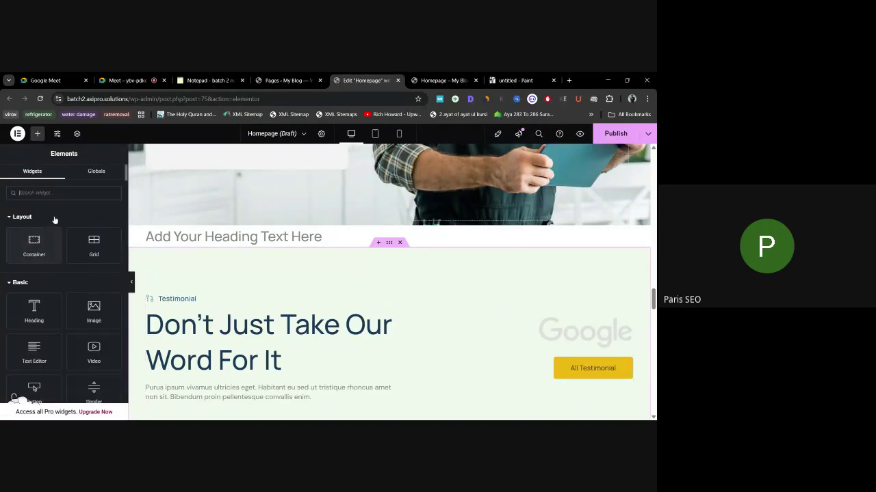
click(41, 301)
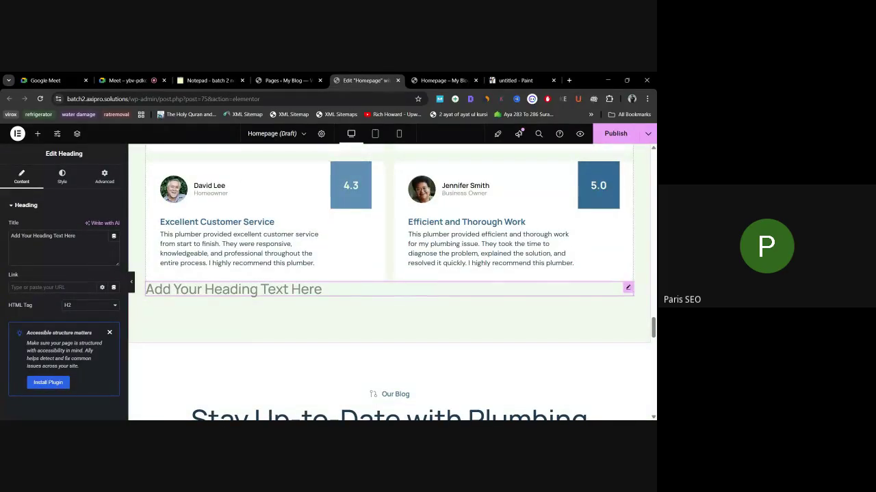
Step: Delete the placeholder heading below the testimonial cards
scroll(352, 287, up, 8)
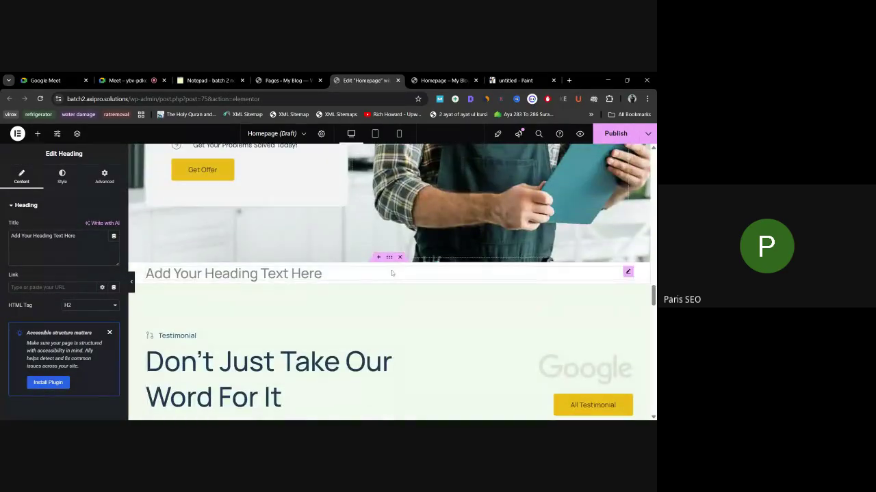
scroll(302, 302, down, 2)
scroll(301, 302, down, 4)
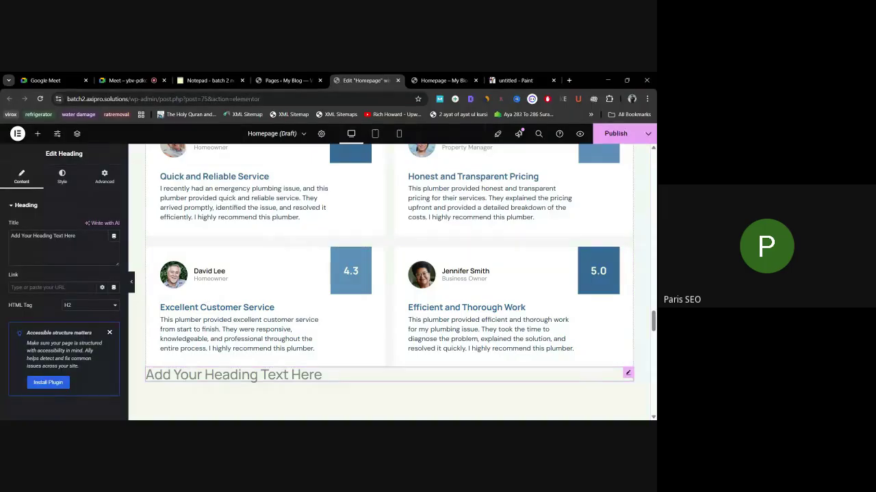
right_click(305, 374)
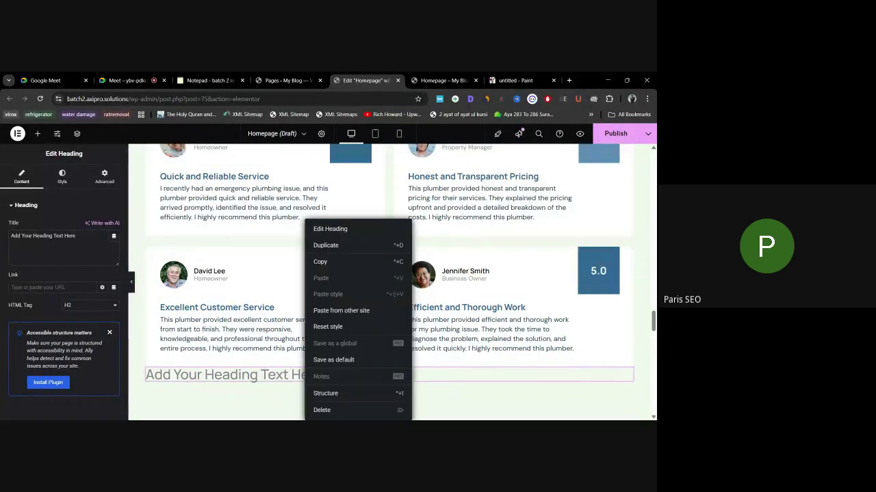
click(321, 409)
Step: Add a second Heading widget inside the new container, directly beneath its first heading
scroll(322, 342, up, 3)
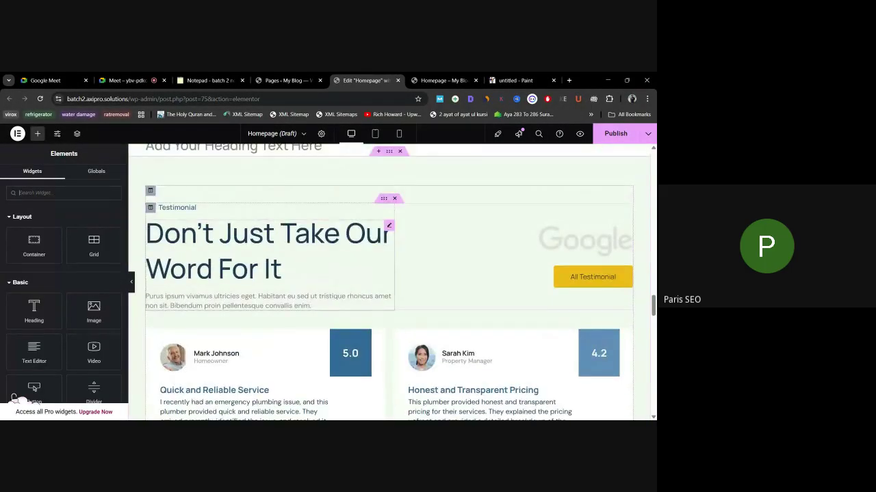
scroll(290, 308, up, 2)
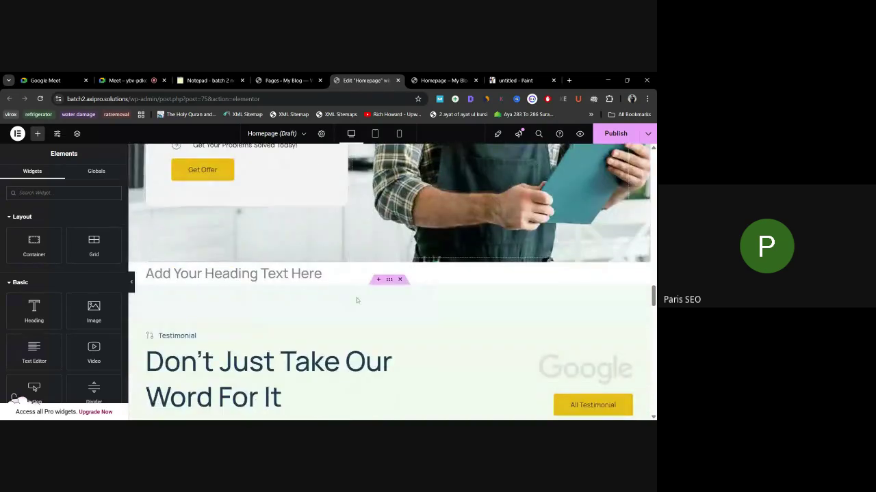
click(385, 275)
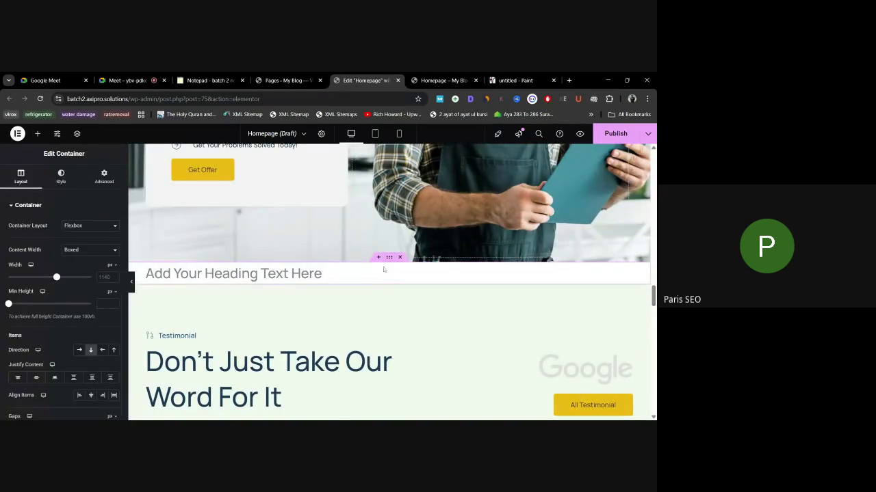
click(38, 133)
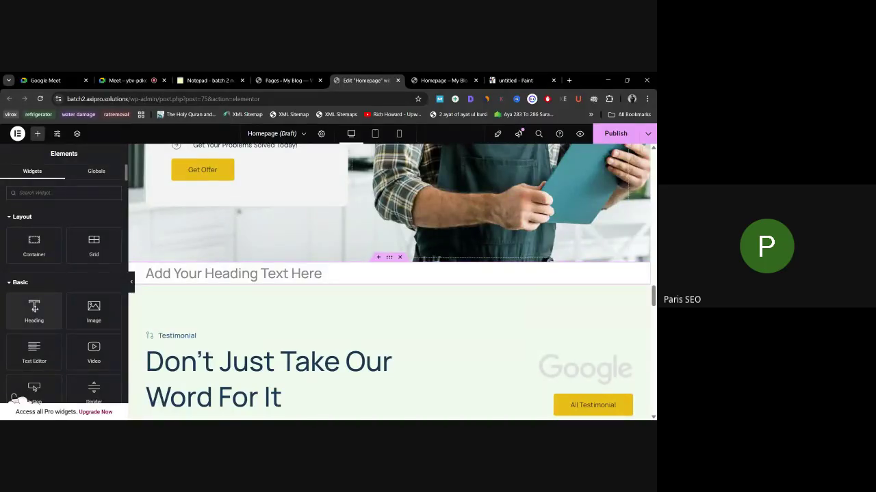
click(35, 308)
drag(35, 309, 390, 282)
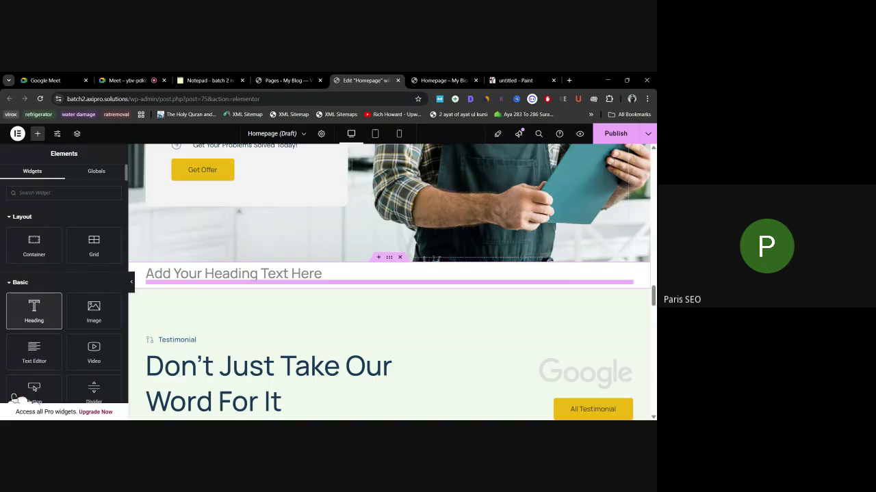
drag(290, 284, 288, 288)
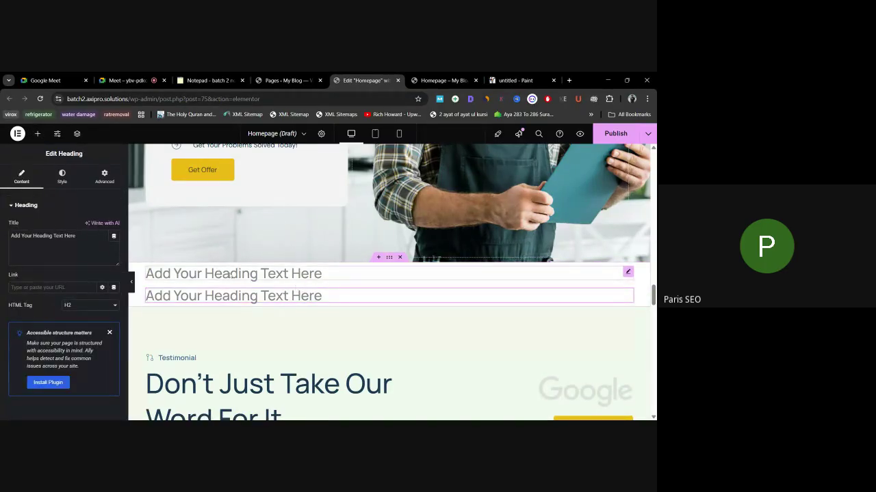
Step: Open the page structure, collapse and re-expand the new container, and inspect the container and its first heading
click(76, 133)
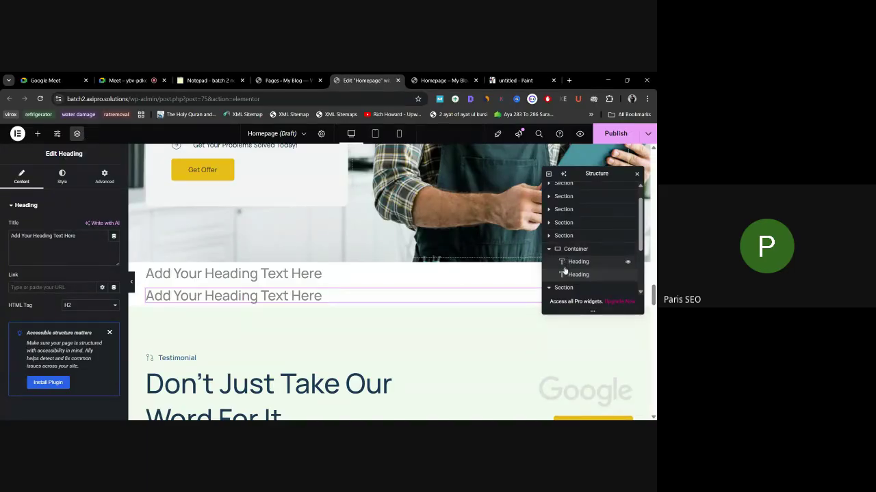
click(548, 250)
click(548, 250)
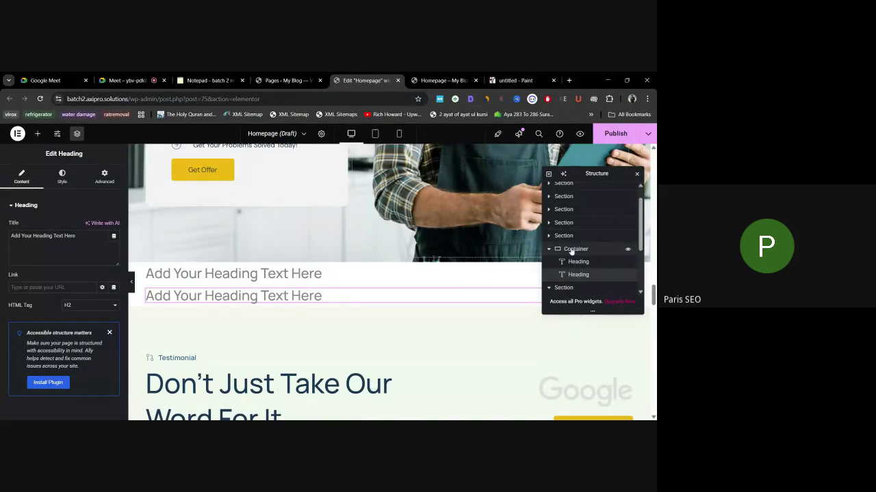
click(573, 249)
click(576, 262)
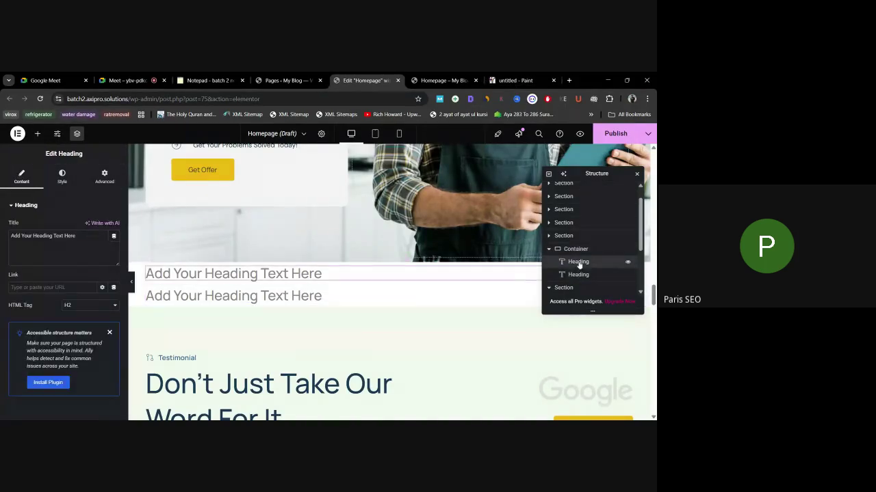
Step: Delete both headings from the new container and select the emptied container
right_click(577, 263)
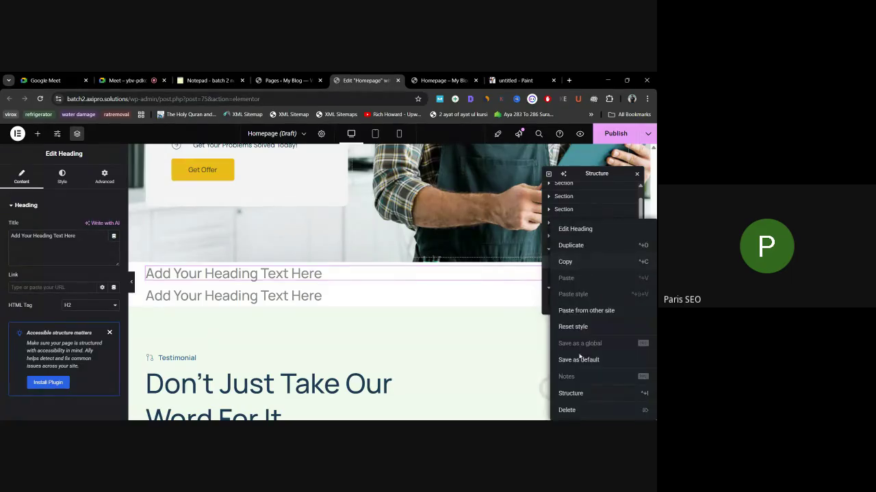
click(565, 410)
click(576, 261)
right_click(575, 262)
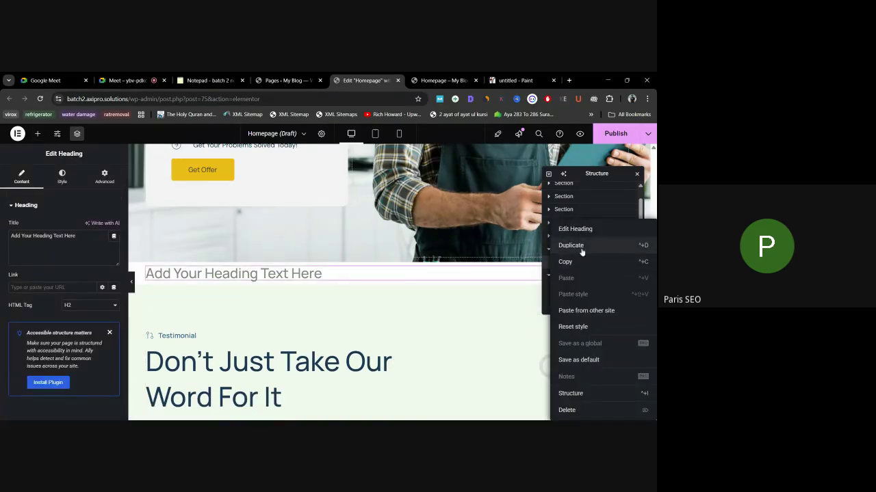
click(580, 410)
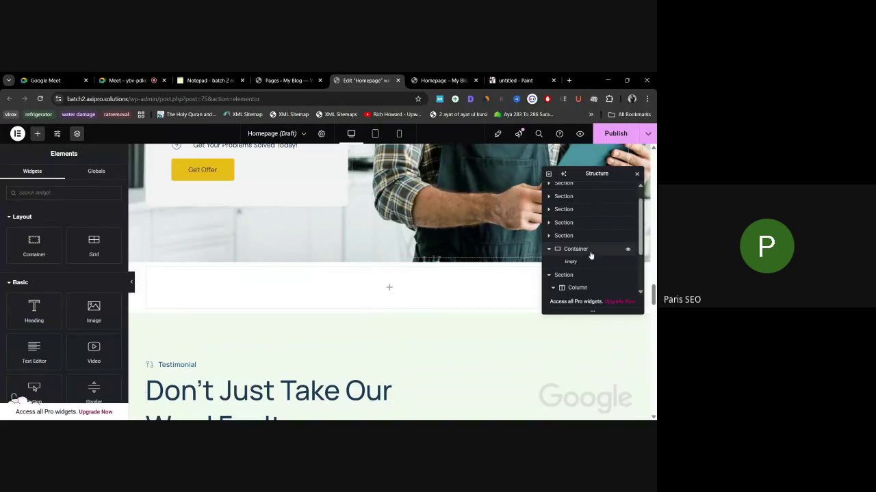
click(379, 307)
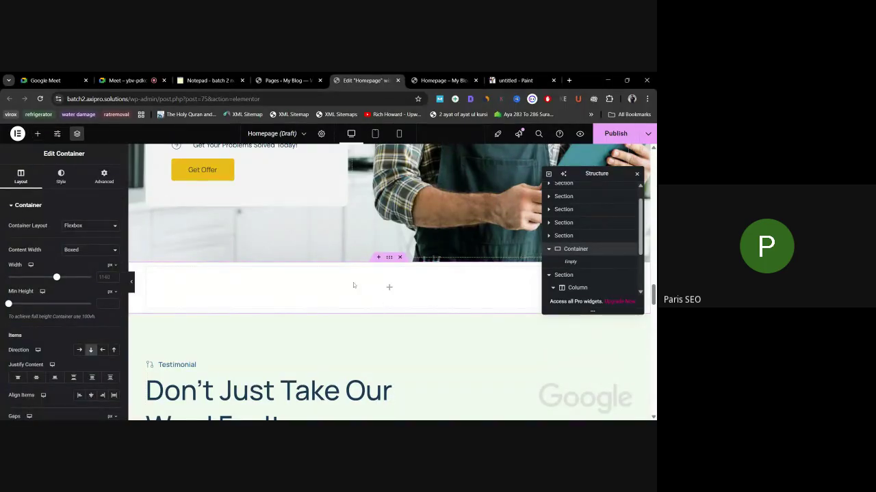
Step: Switch to the Paint sketch and draw a downward arrow through the first box of the layout
click(516, 80)
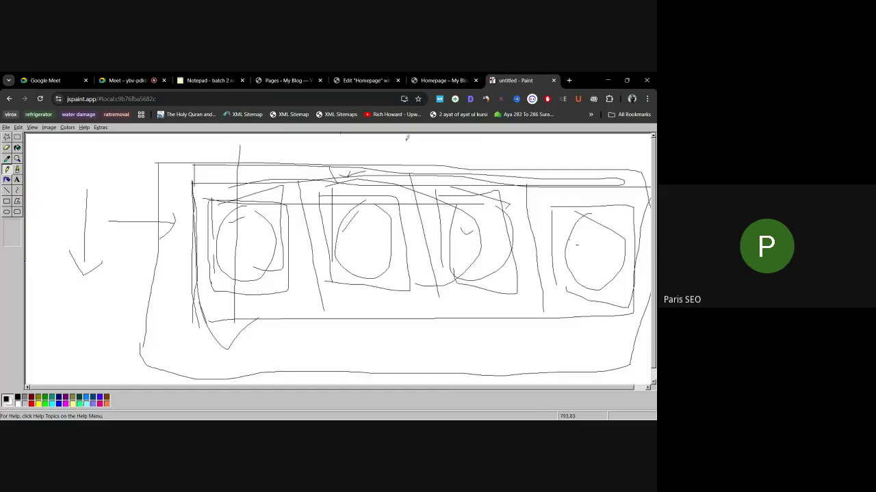
mouse_move(237, 148)
mouse_down()
mouse_move(233, 310)
mouse_move(271, 305)
mouse_up()
click(357, 256)
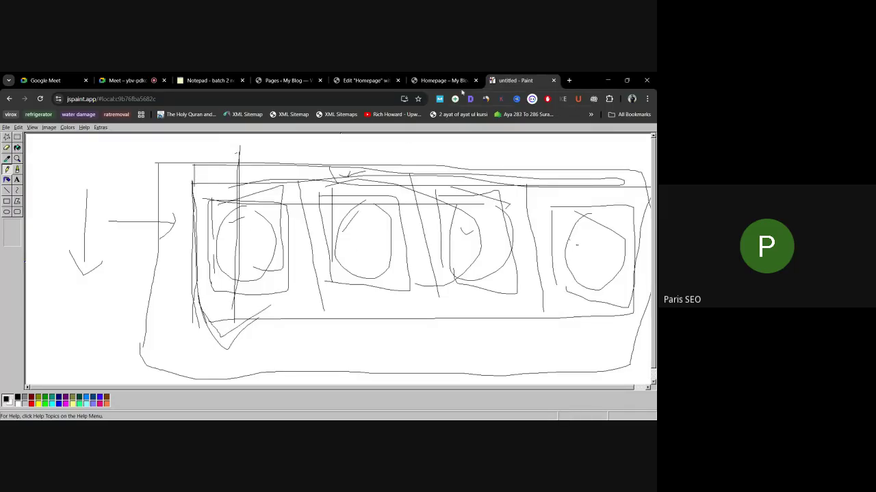
Step: Return to the Elementor homepage editor, nest a new Container inside the empty container, and select the outer container
click(444, 80)
click(516, 80)
click(443, 80)
click(366, 81)
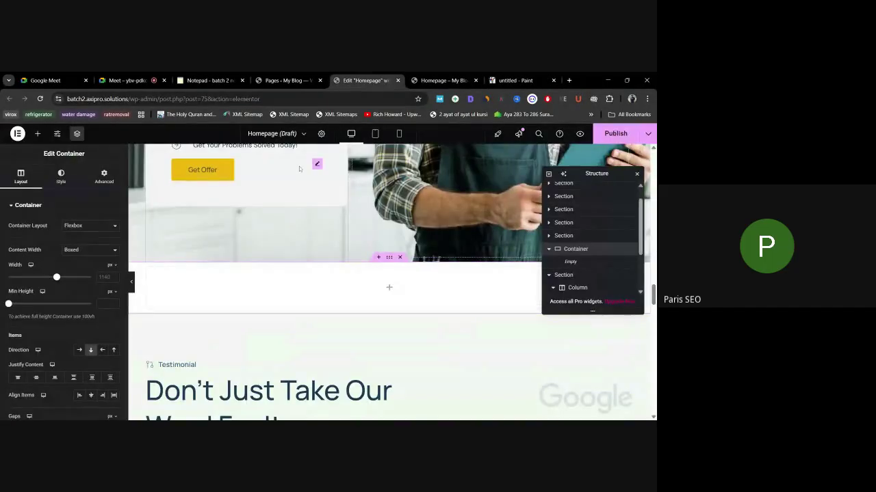
click(37, 134)
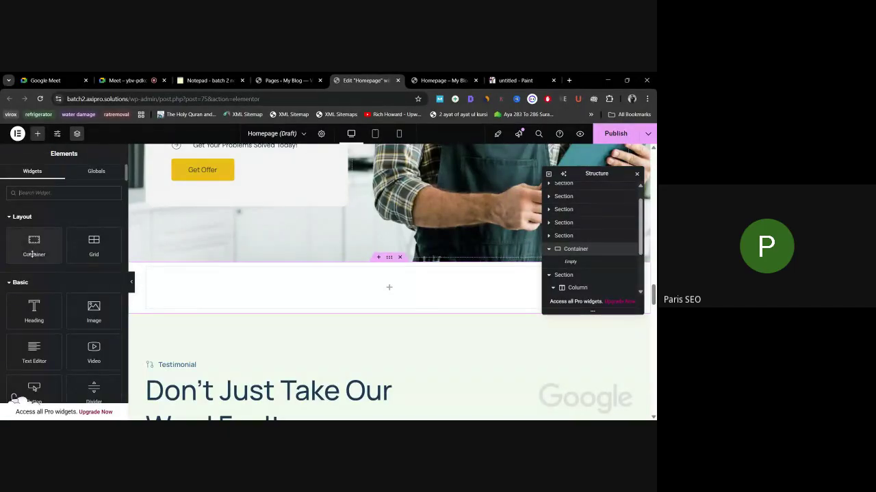
text(co)
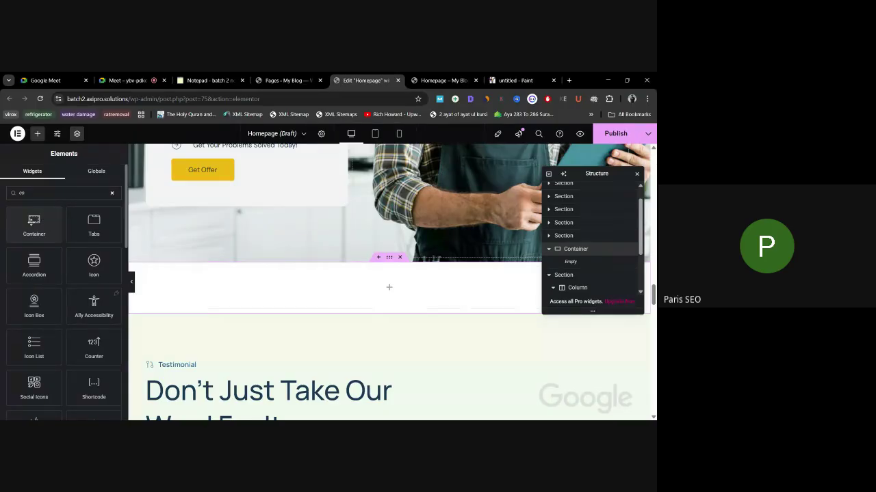
click(32, 222)
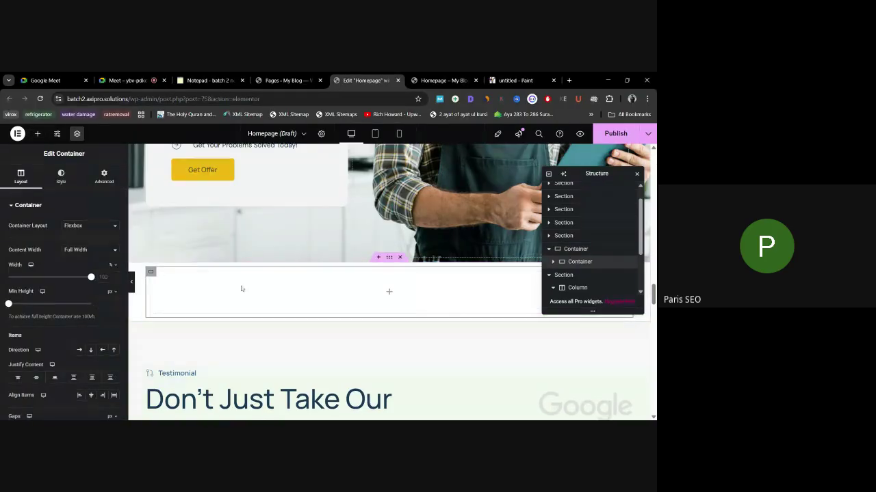
click(582, 250)
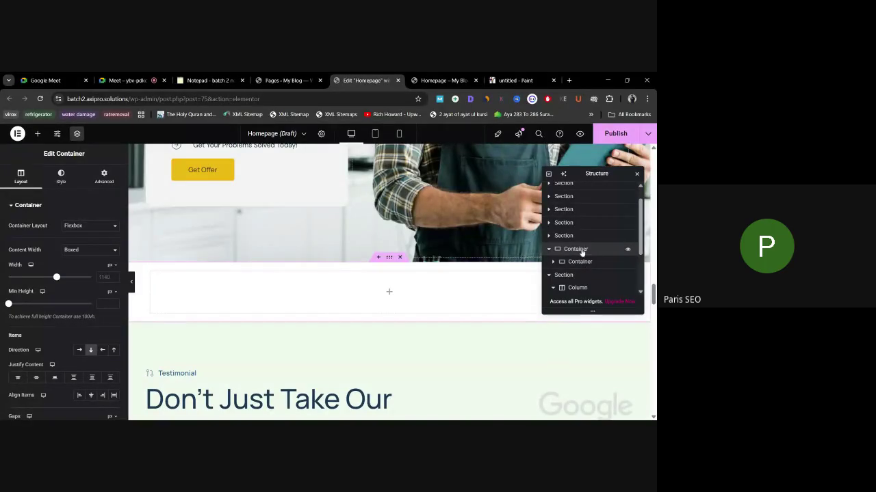
Step: Nest a second and a third Container inside the outer container, below the first nested one
click(38, 133)
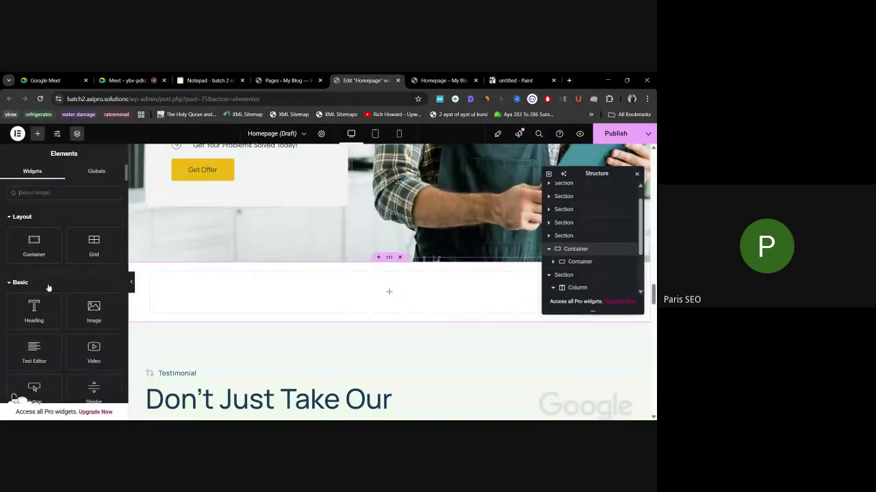
drag(15, 399, 294, 337)
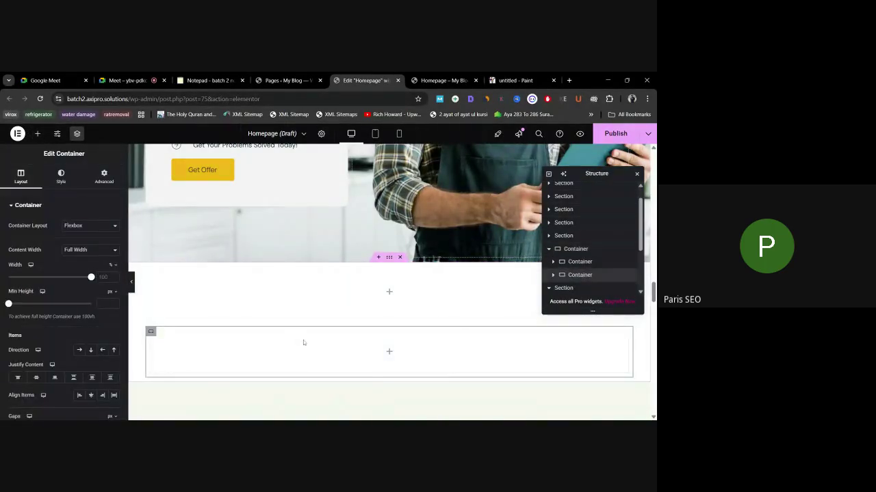
click(587, 249)
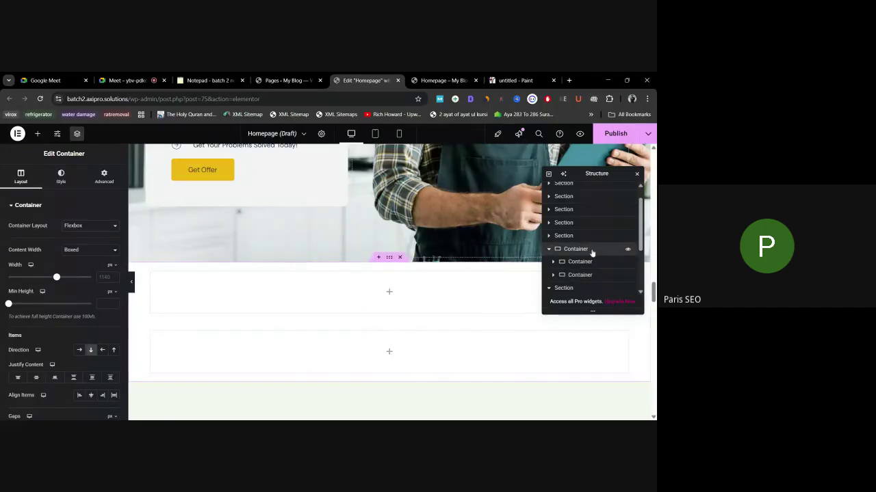
click(38, 133)
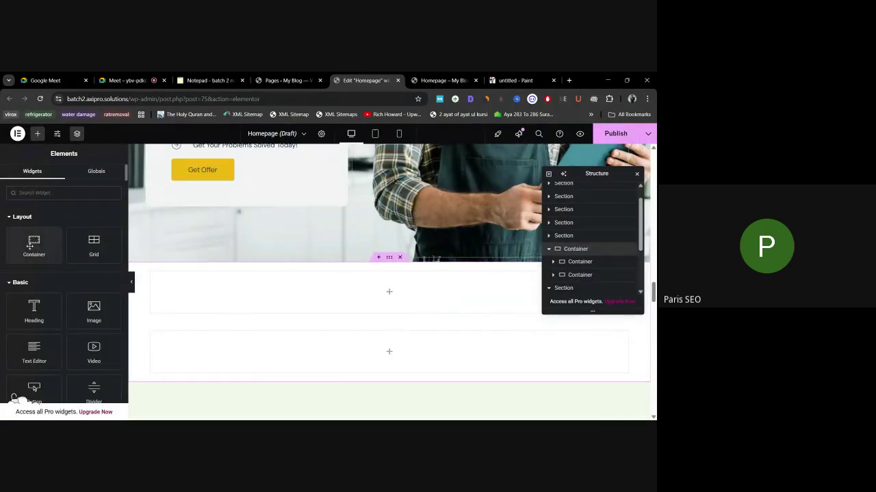
drag(31, 246, 298, 375)
scroll(383, 322, down, 1)
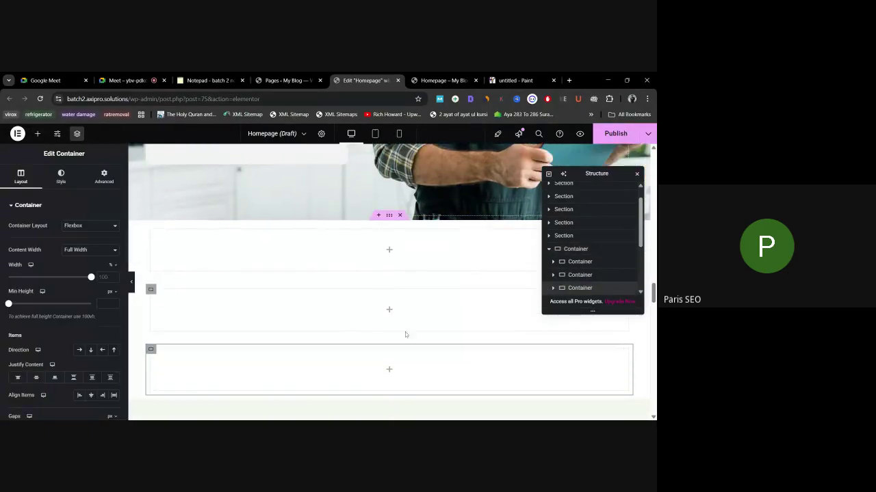
Step: Nest a fourth Container inside the outer container and reselect the outer container
click(577, 250)
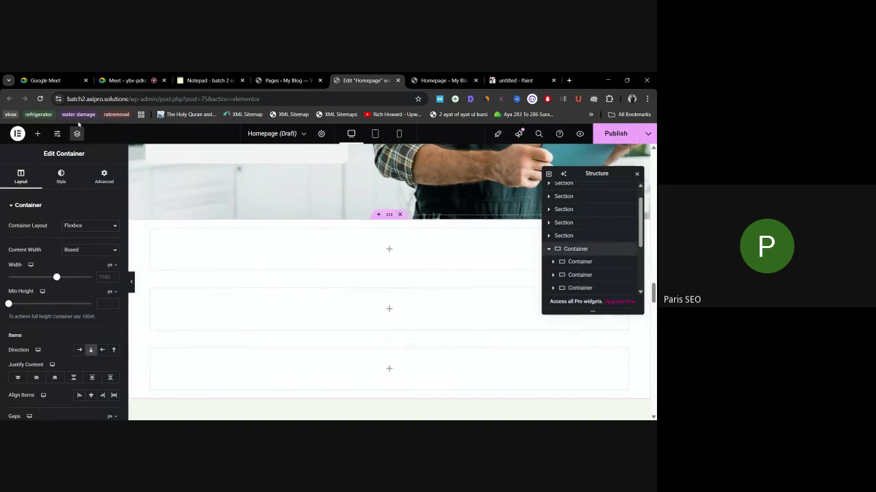
click(38, 133)
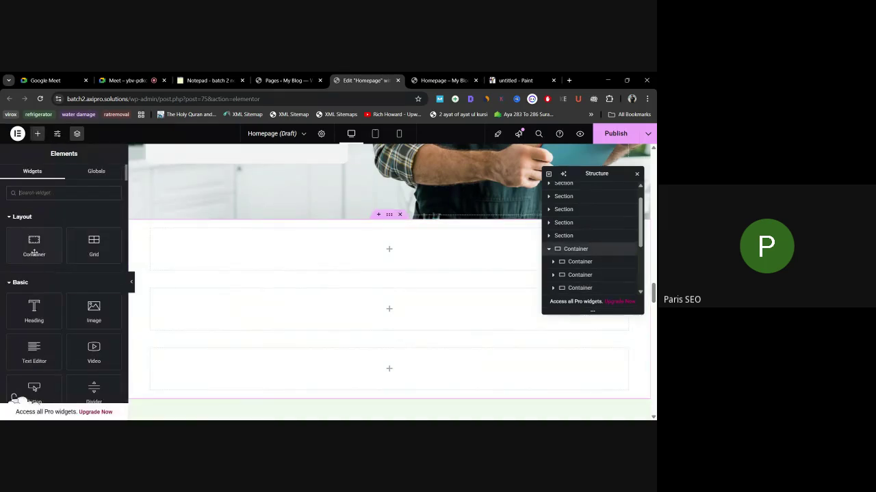
click(33, 246)
scroll(373, 301, down, 2)
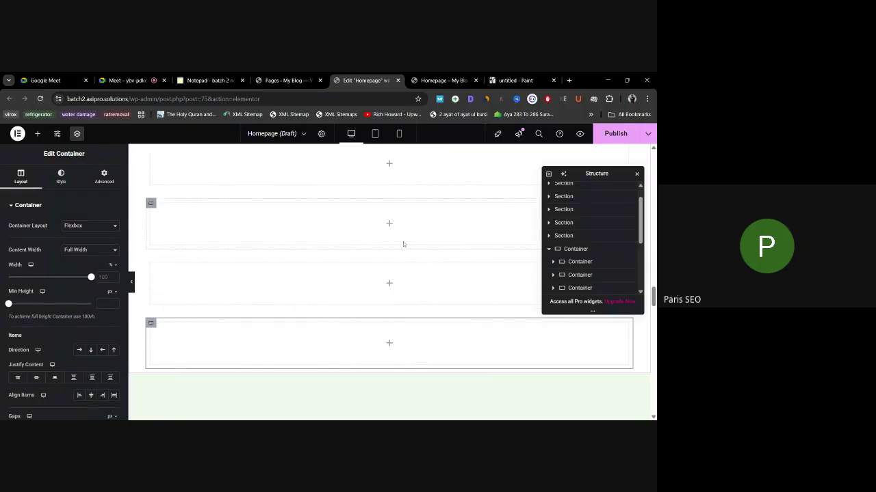
scroll(403, 244, up, 1)
scroll(394, 304, up, 1)
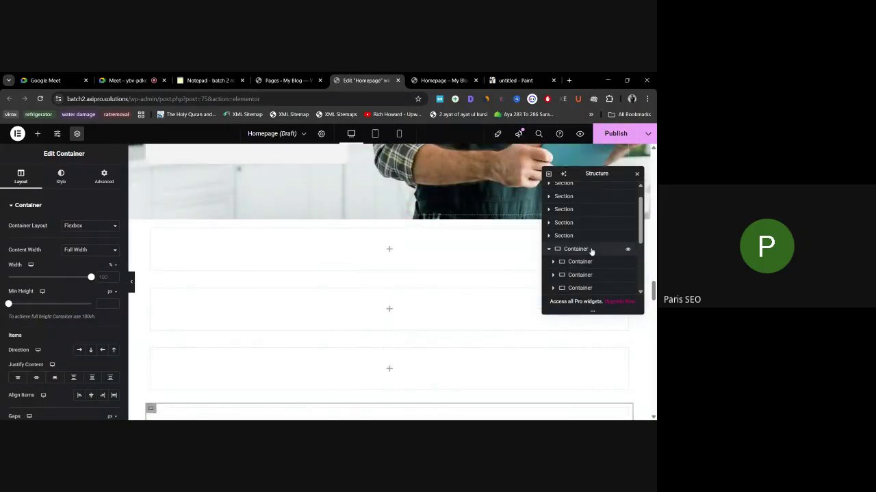
click(592, 249)
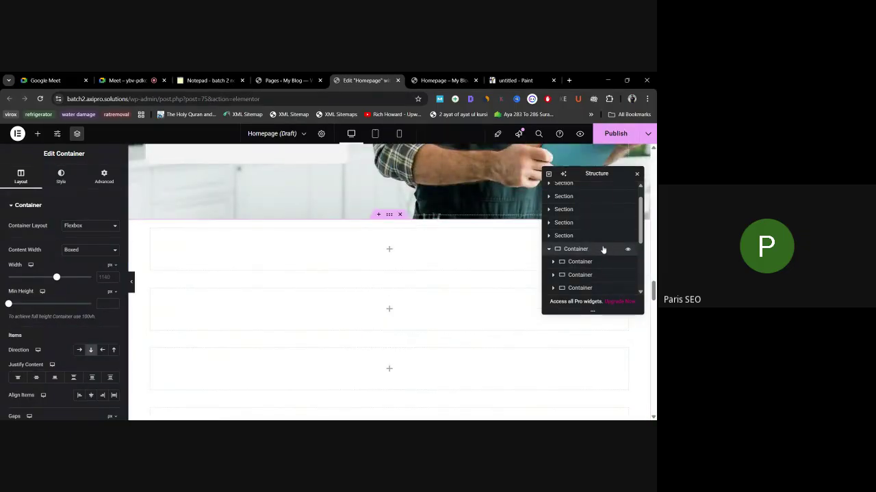
scroll(355, 362, down, 1)
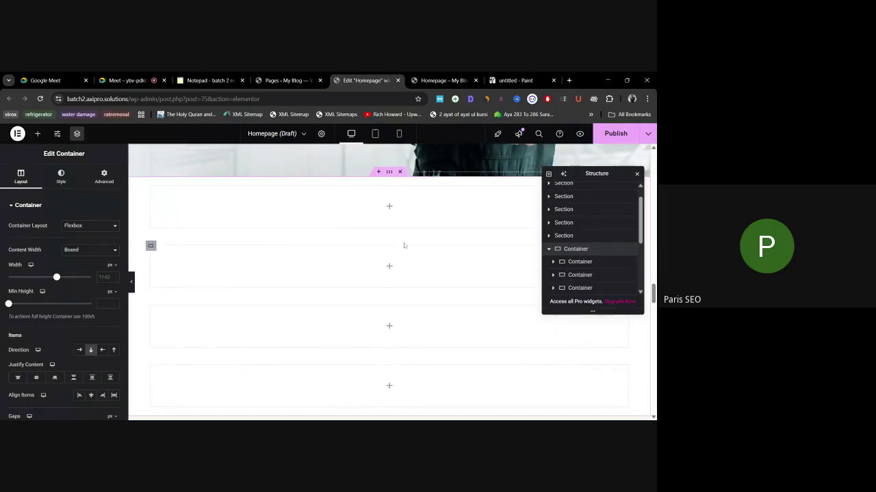
Step: Switch to the Paint sketch, draw a long rightward arrow across the first three boxes, and return to the Elementor homepage editor
click(507, 80)
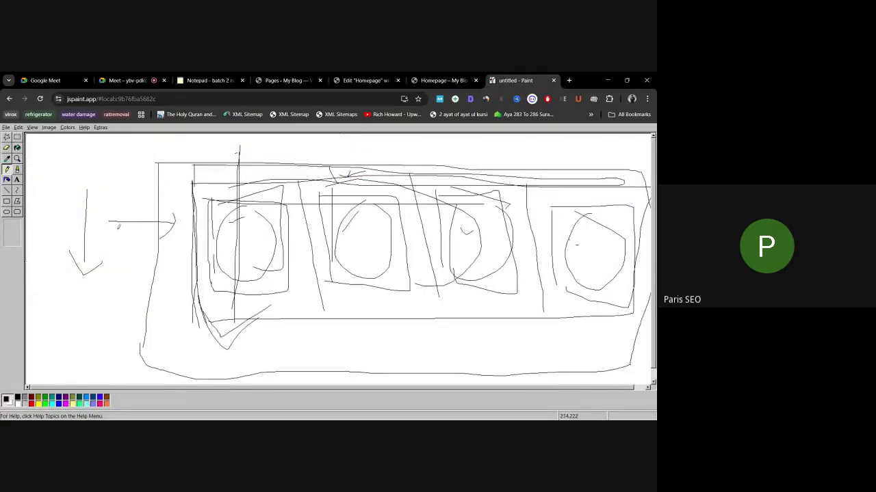
mouse_move(246, 229)
mouse_down()
mouse_move(488, 234)
mouse_move(397, 278)
mouse_up()
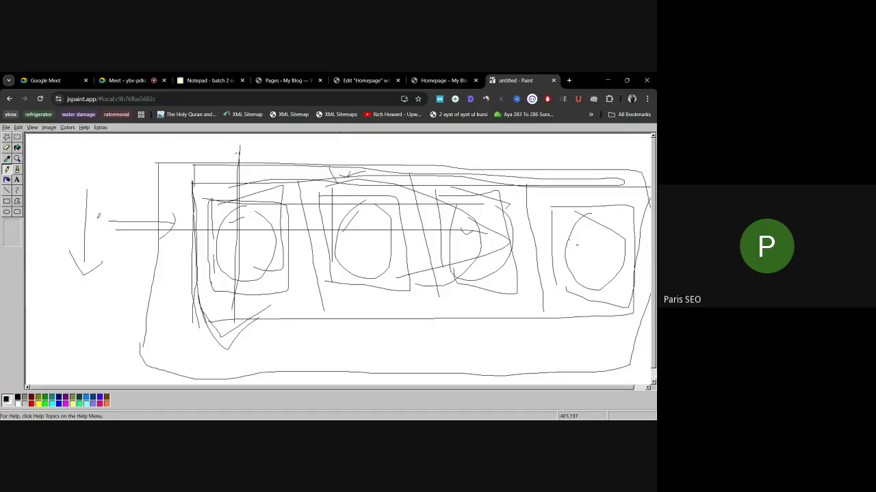
click(433, 81)
click(385, 80)
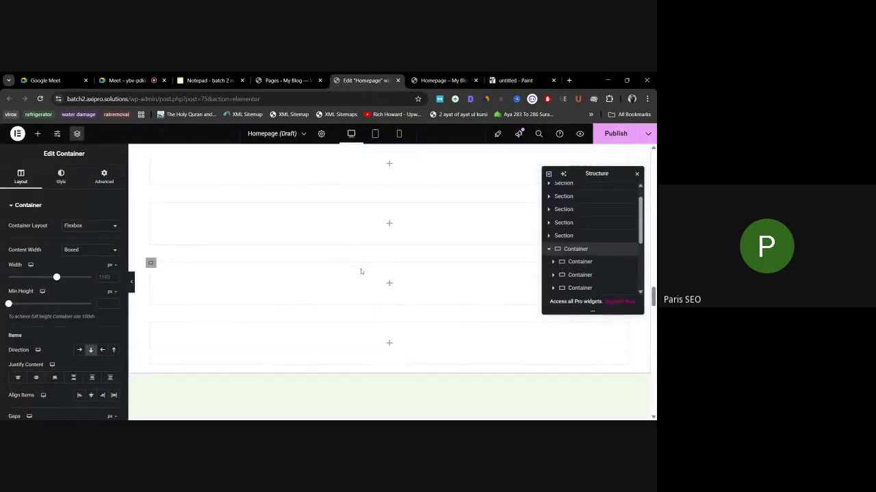
Step: Open the Flexbox structure choices in the add-element area beneath the four stacked containers
scroll(354, 268, down, 2)
click(376, 286)
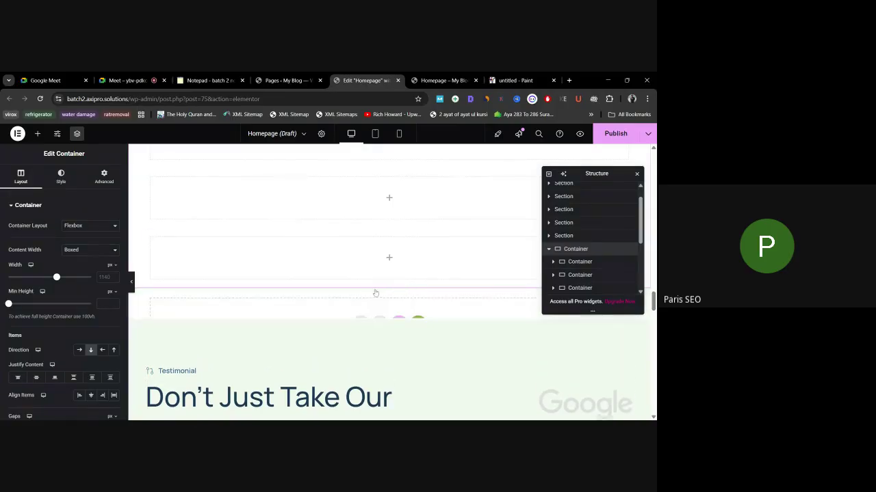
click(358, 327)
click(361, 352)
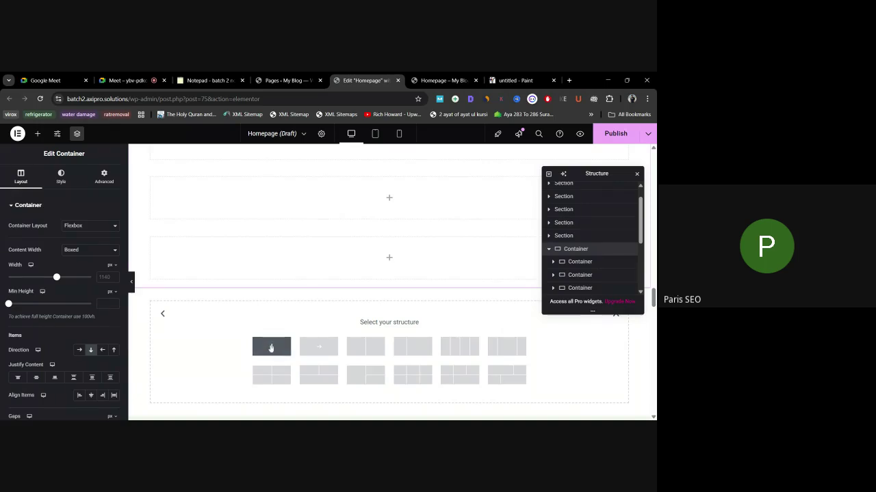
click(366, 341)
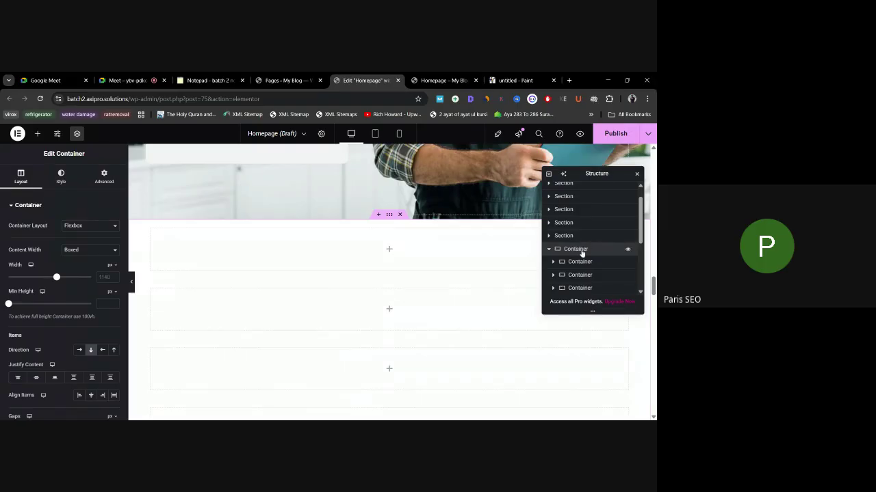
Step: Select the outer container and set its Direction to a left-to-right row
click(578, 249)
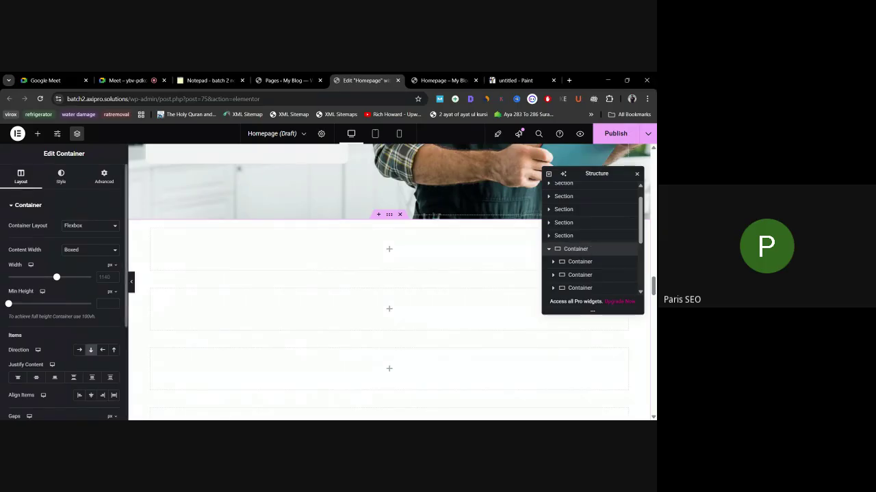
click(91, 349)
click(79, 349)
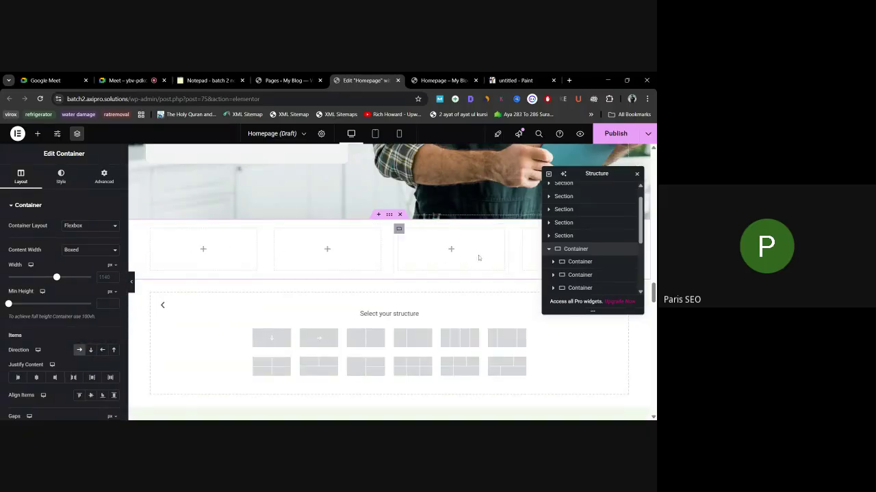
scroll(325, 277, up, 1)
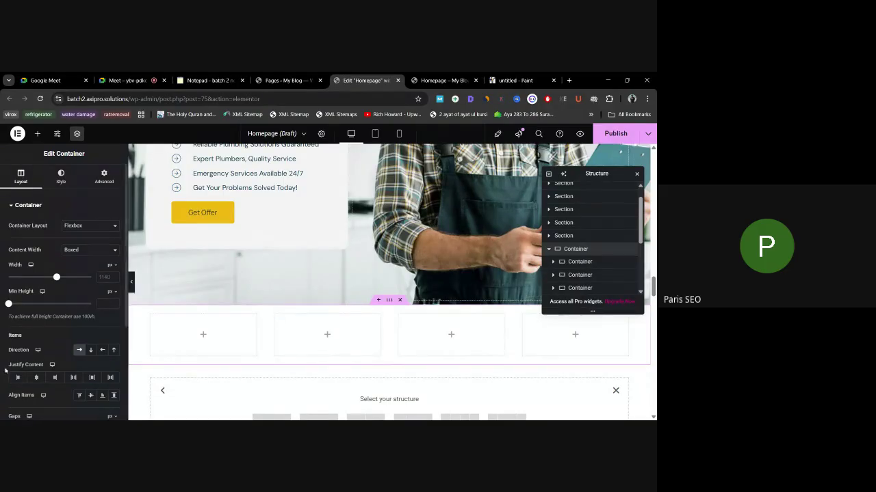
Step: Compare the outer container's layouts by switching its Direction to column and back to row
click(90, 350)
scroll(362, 334, down, 2)
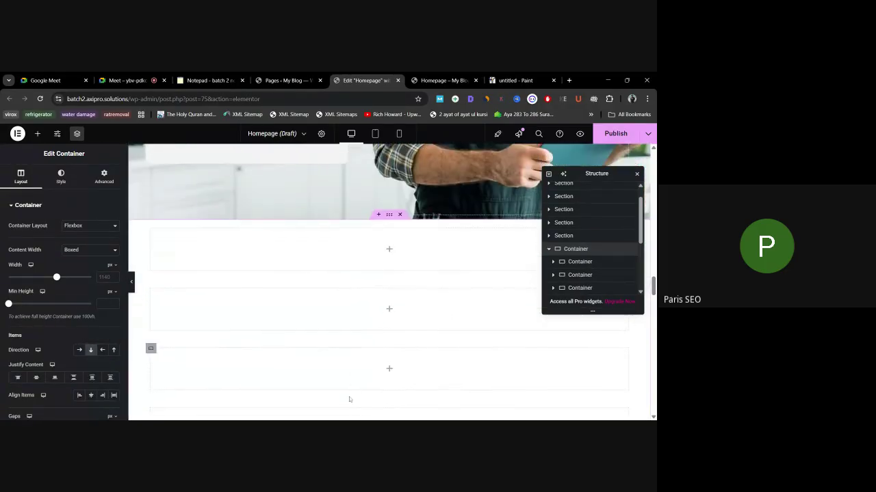
click(79, 350)
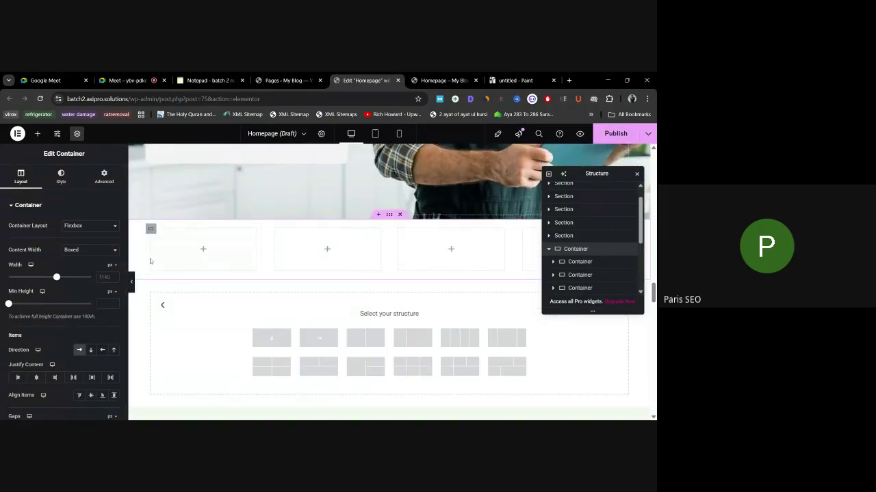
Step: Inspect the first and fourth nested containers through the page structure, and reselect the first one
scroll(427, 260, up, 2)
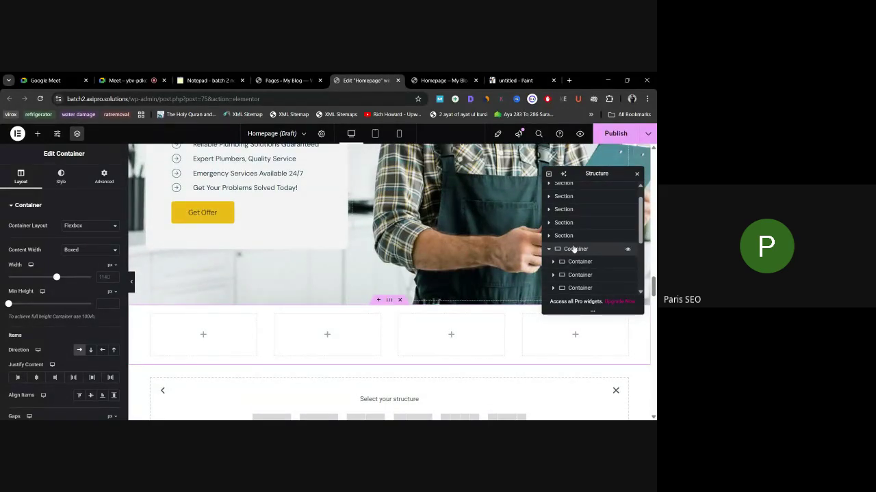
scroll(580, 260, down, 1)
click(582, 220)
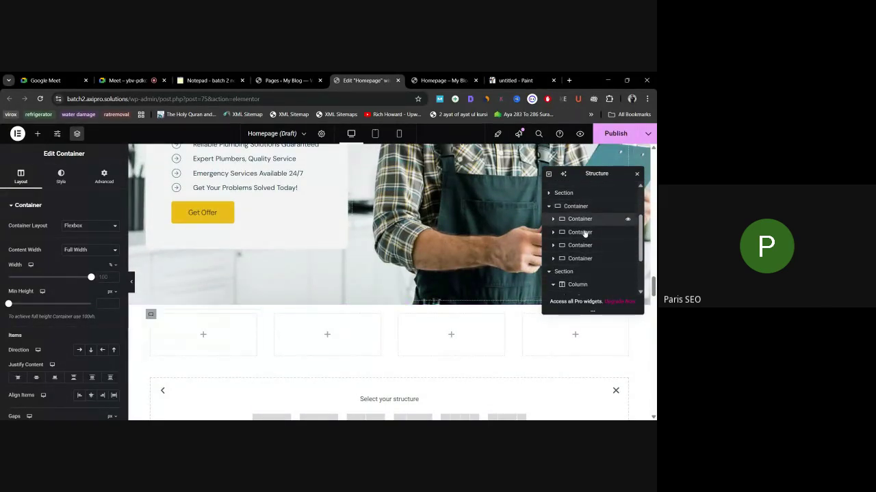
click(580, 258)
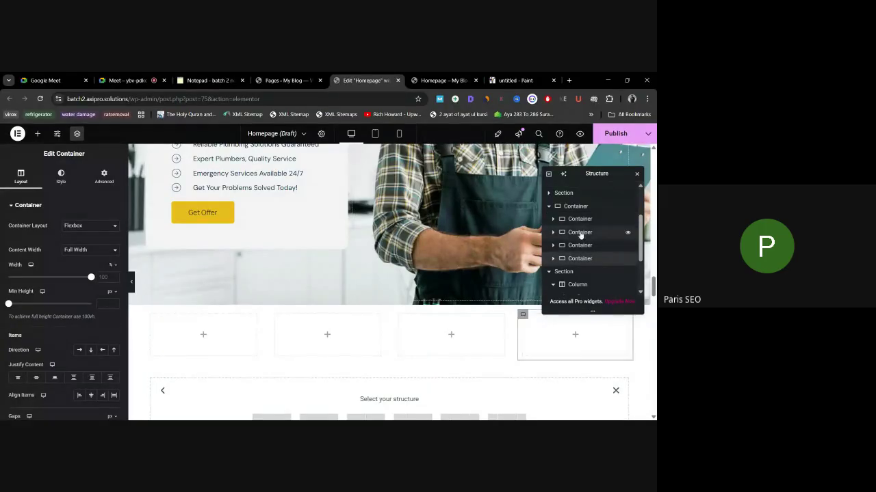
click(203, 335)
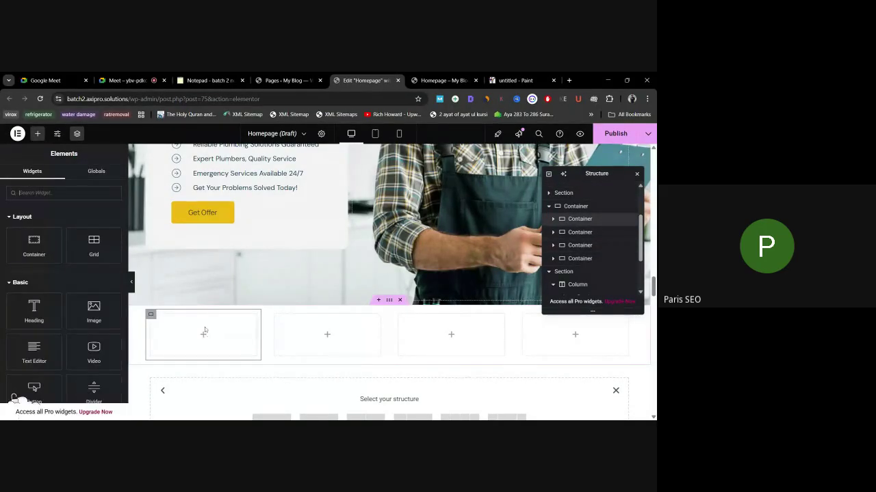
click(578, 221)
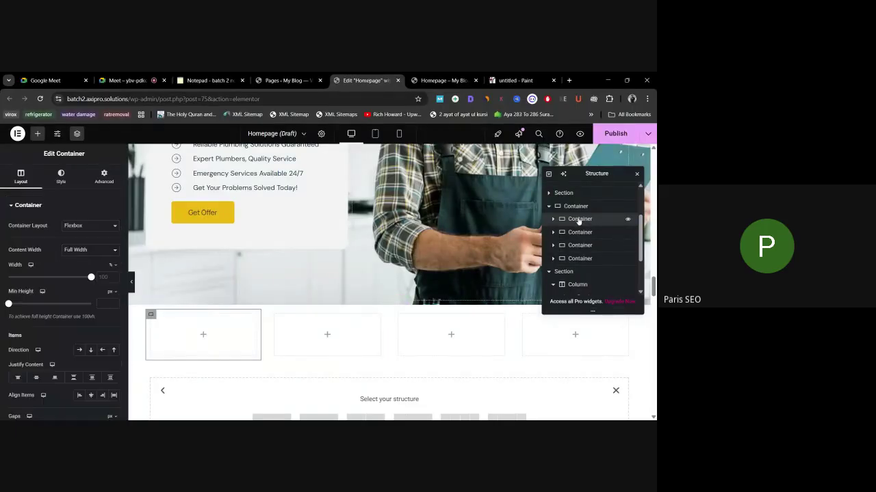
Step: Check the Paint sketch, return to the Elementor editor, and add an Image widget to the first nested container by searching for "image"
click(38, 133)
click(509, 80)
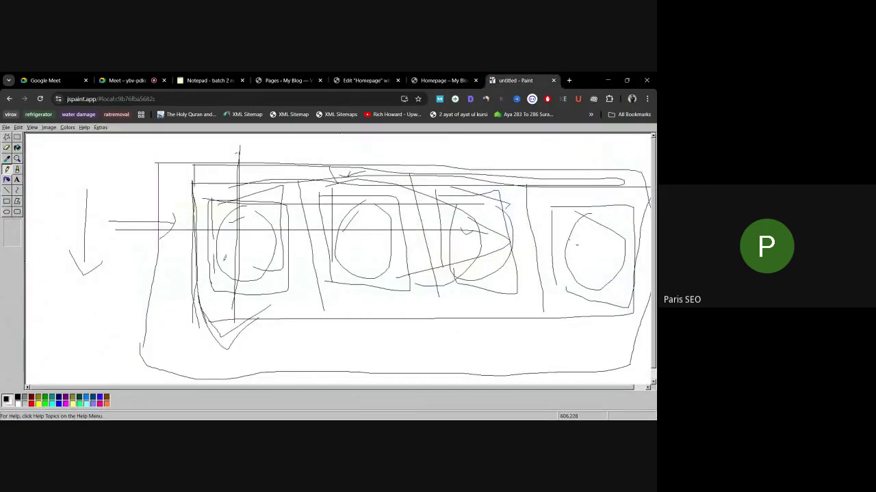
click(441, 81)
click(362, 81)
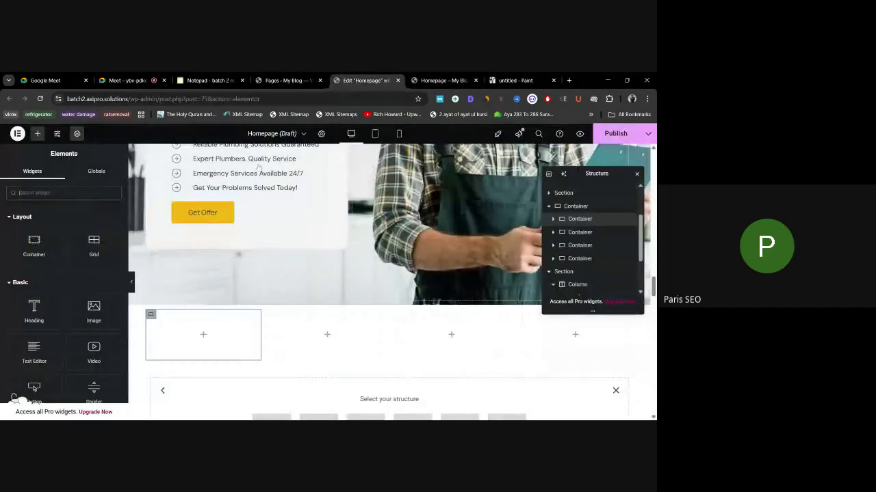
text(image)
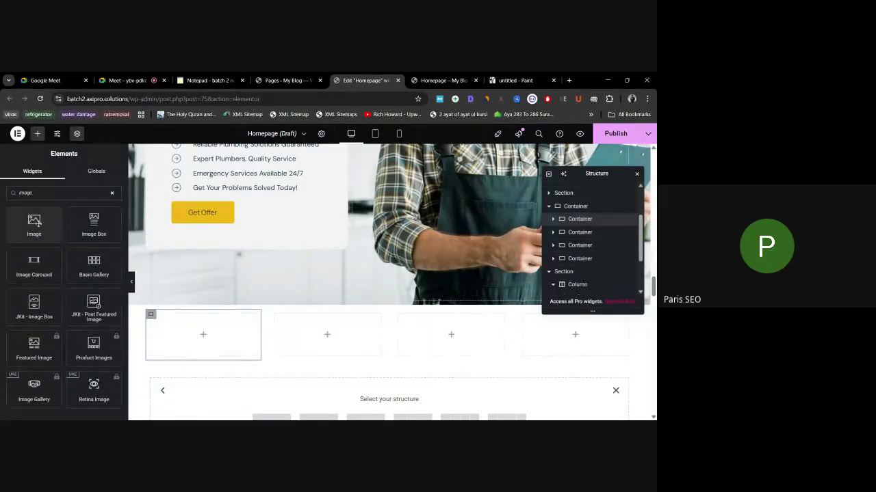
drag(34, 222, 185, 330)
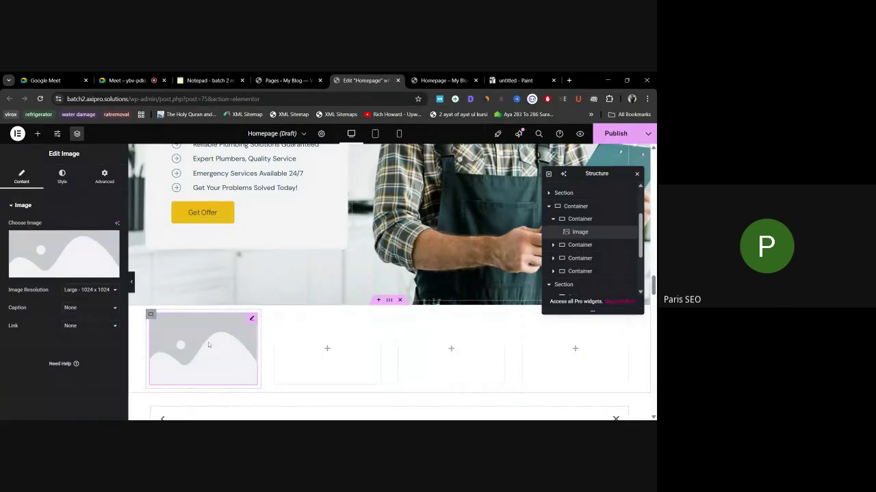
Step: Place an Image widget in each of the second, third and fourth nested containers
click(326, 349)
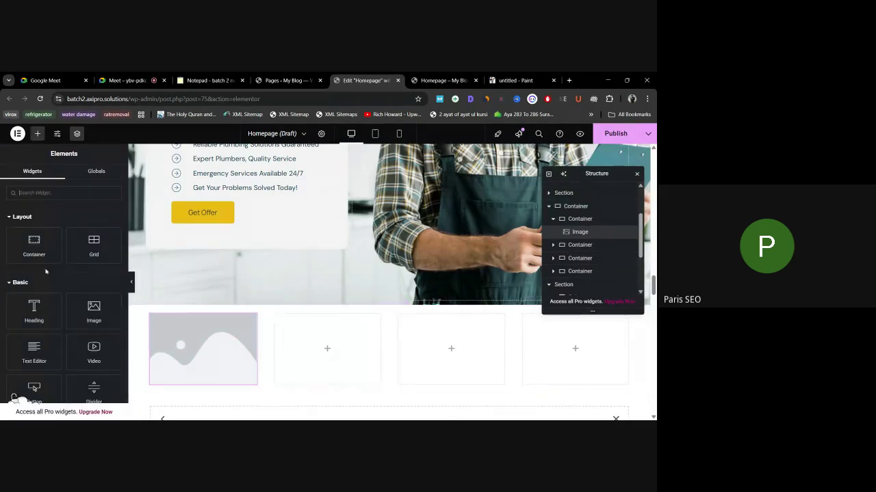
drag(94, 311, 332, 354)
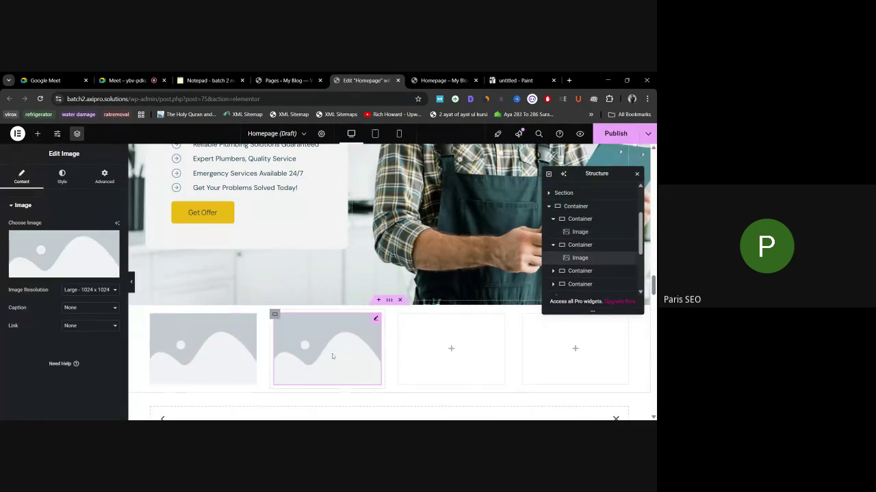
click(451, 350)
drag(92, 309, 451, 350)
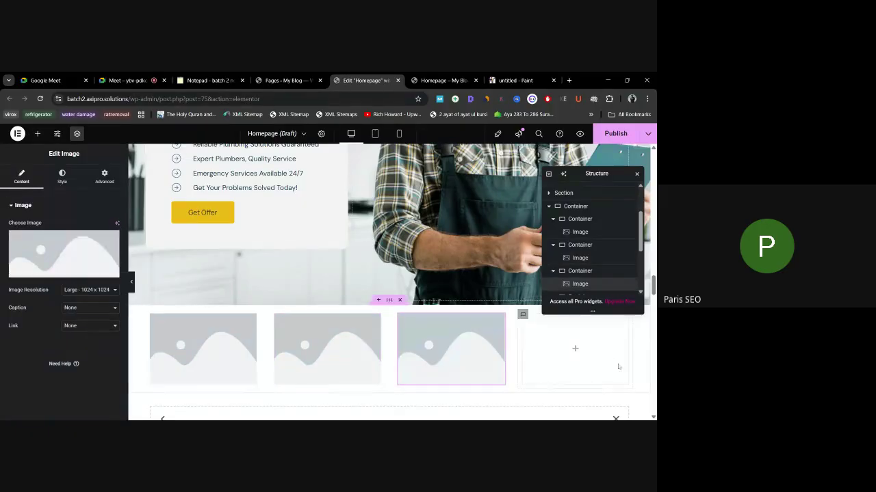
click(576, 350)
drag(94, 308, 575, 349)
scroll(507, 329, down, 2)
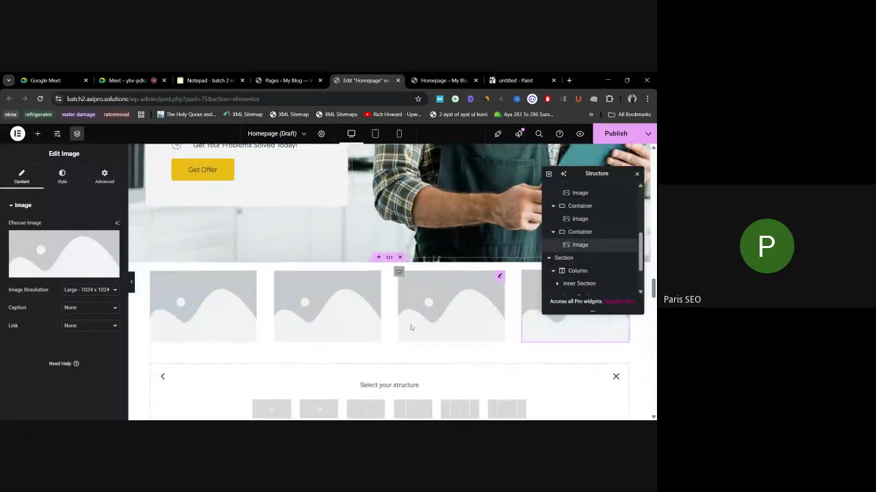
Step: Check the Paint sketch, return to the Elementor editor, and compare the layout settings of the outer container and first nested container
click(513, 80)
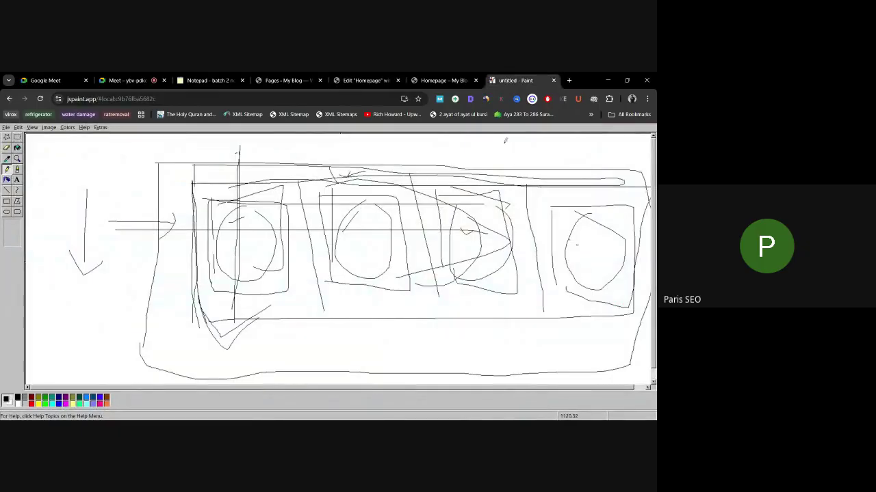
click(446, 81)
click(366, 80)
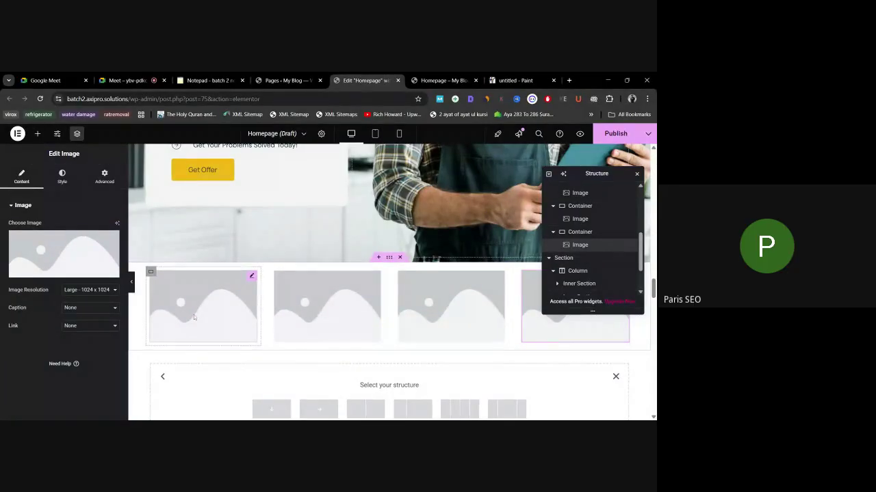
click(154, 275)
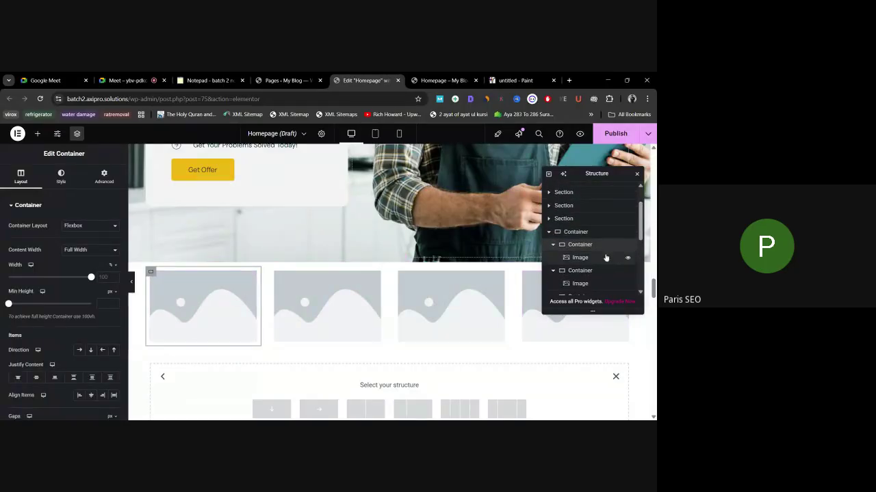
click(552, 245)
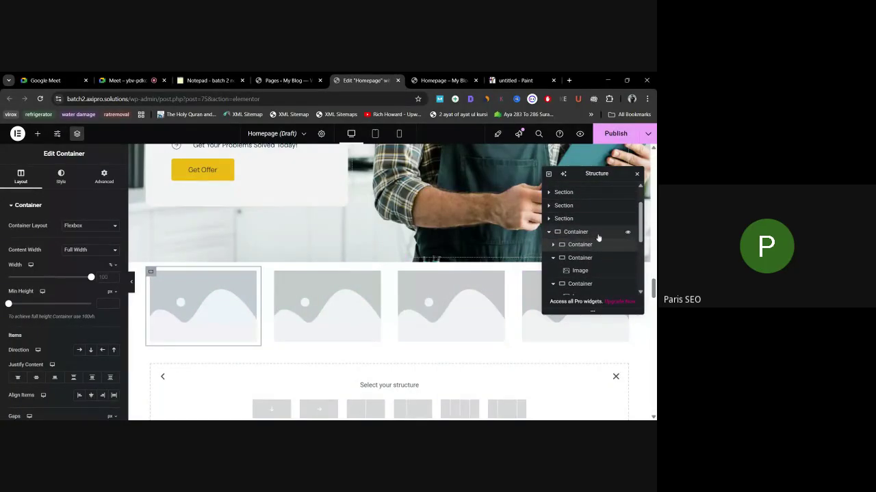
click(595, 233)
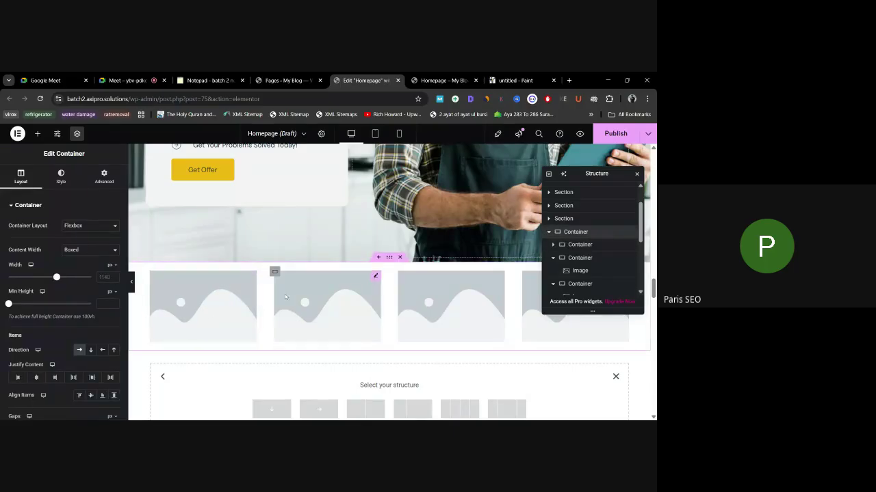
click(580, 244)
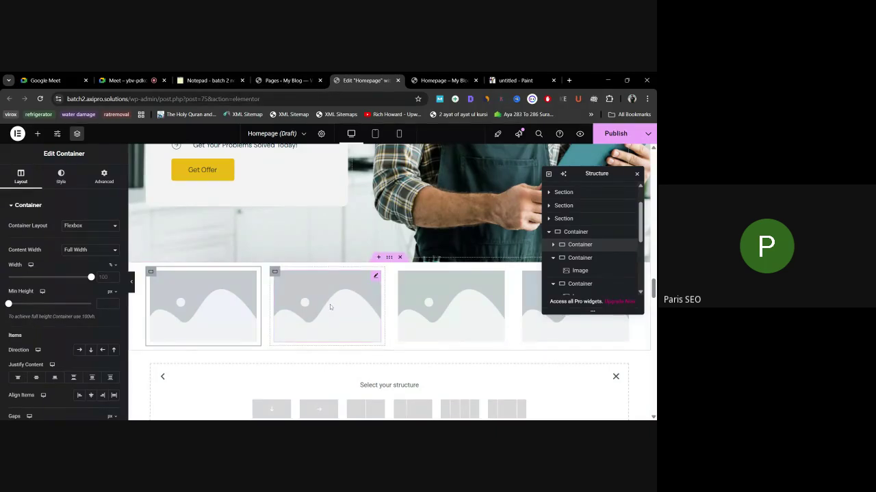
scroll(332, 311, up, 1)
scroll(332, 311, down, 1)
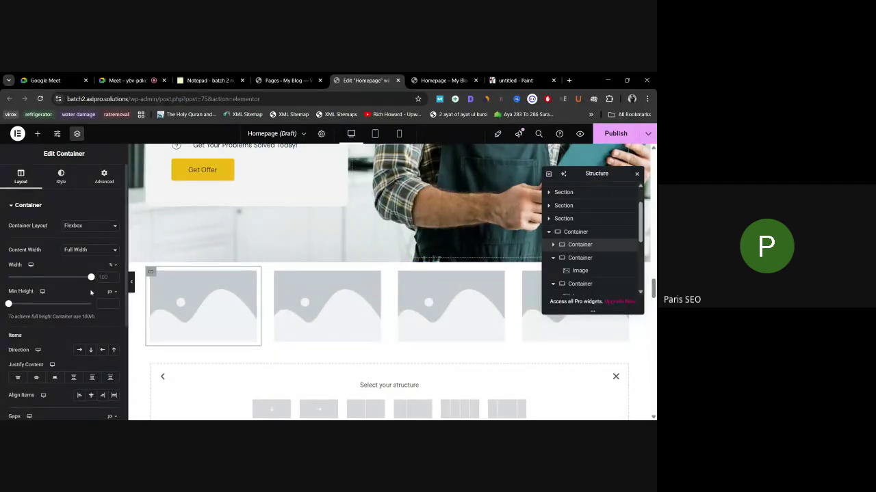
Step: Collapse the nested containers in the page structure so their Image widgets are hidden from the tree
click(552, 245)
click(552, 258)
click(554, 274)
scroll(557, 270, down, 1)
scroll(565, 263, up, 1)
Step: Set the outer container's Direction to column and examine the four stacked images
click(571, 232)
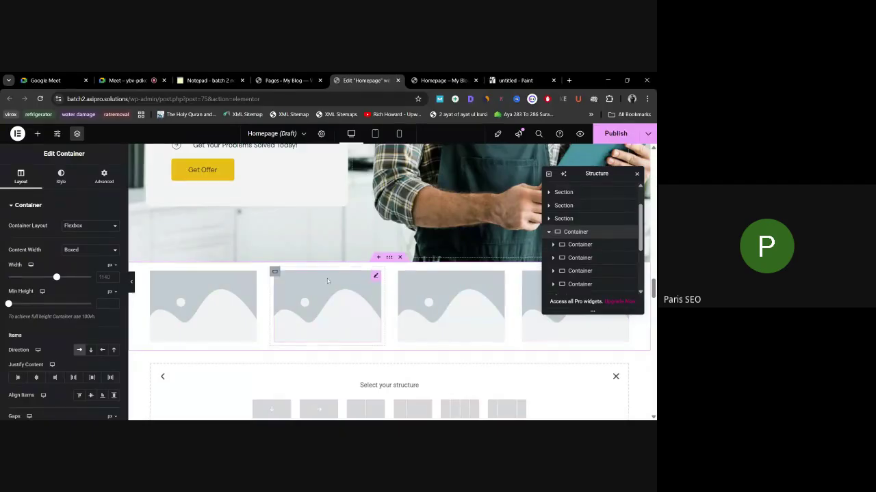
click(91, 351)
scroll(266, 313, down, 2)
scroll(272, 312, down, 17)
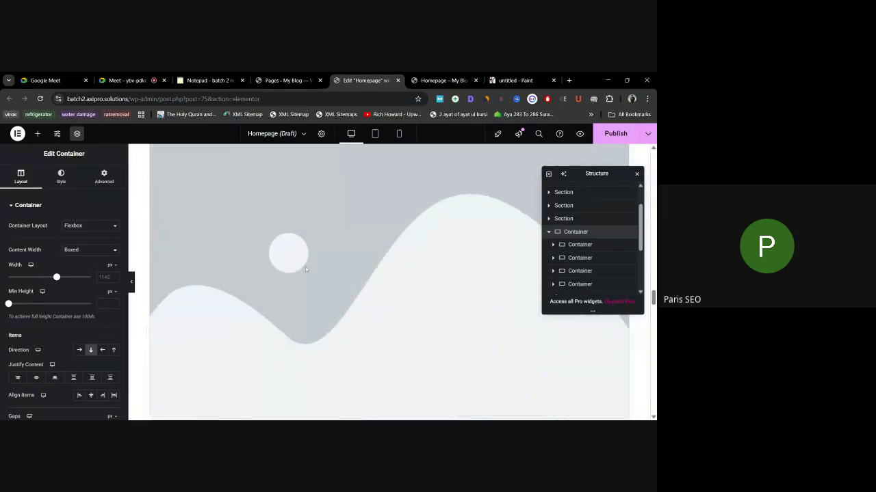
scroll(308, 269, down, 6)
scroll(309, 286, up, 10)
scroll(308, 285, down, 6)
scroll(325, 252, up, 9)
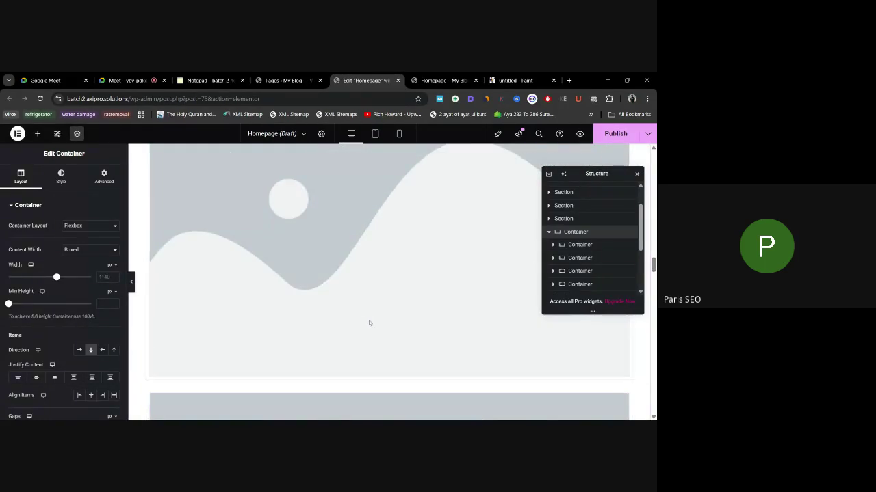
scroll(371, 322, up, 3)
Step: Draw two horizontal lines across the four boxes of the Paint sketch and return to the Elementor editor
click(510, 80)
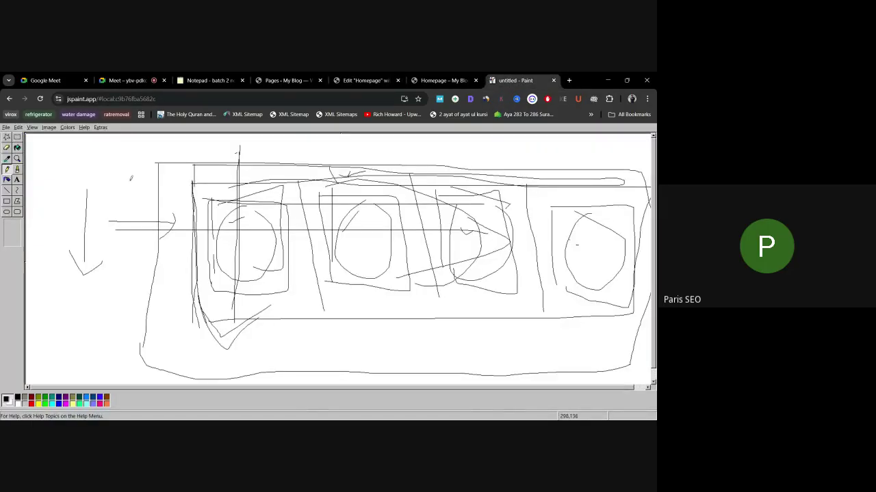
drag(108, 181, 510, 203)
drag(131, 259, 586, 258)
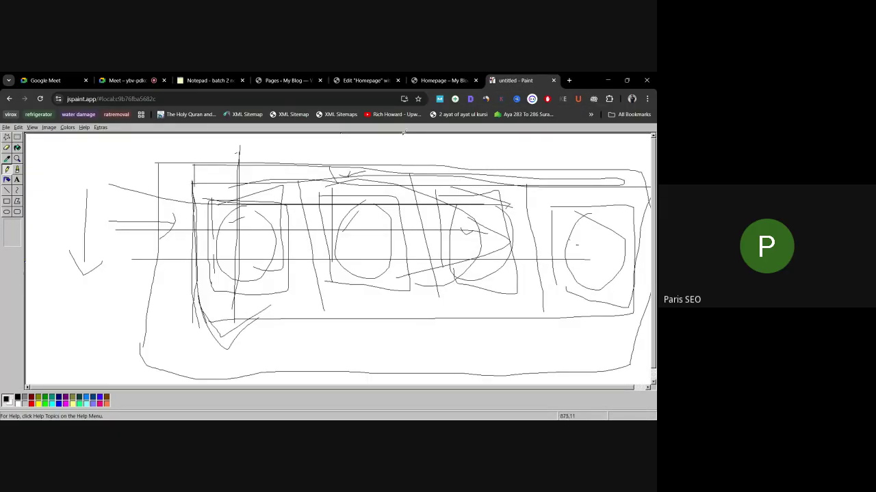
click(455, 81)
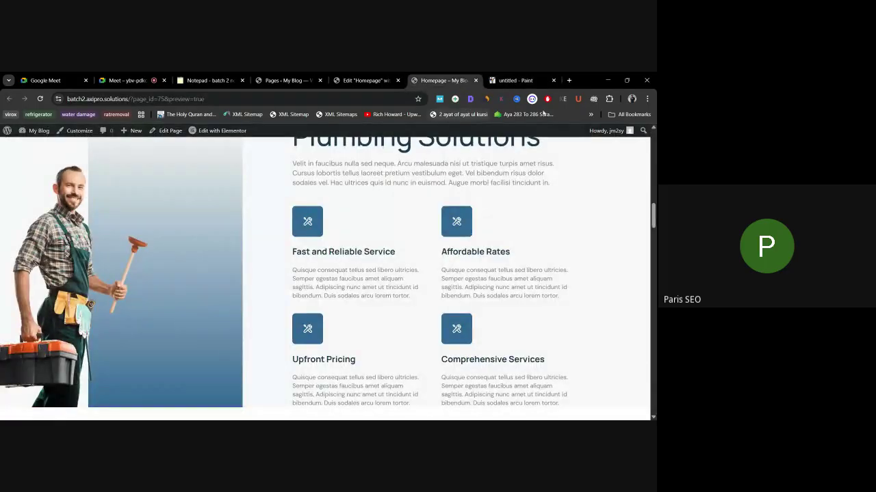
click(364, 81)
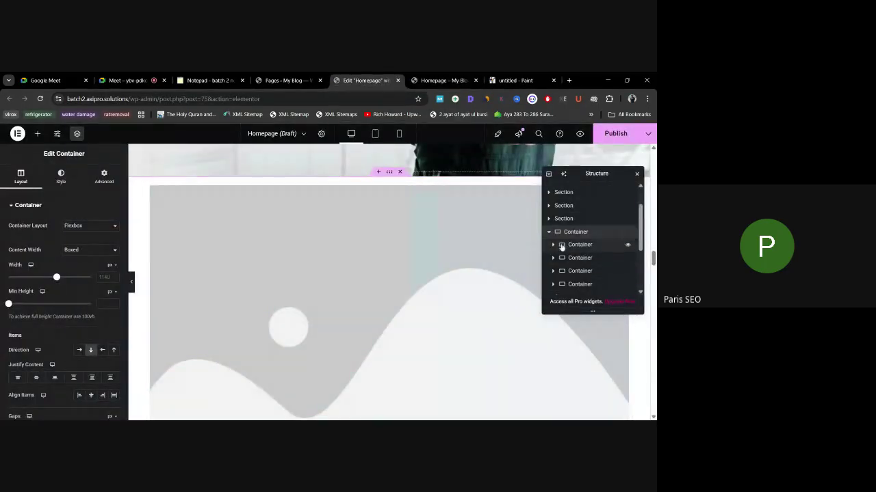
Step: Delete all the nested containers with their images from the outer container, and select the emptied outer container
click(569, 247)
key(Delete)
click(571, 246)
key(Delete)
click(573, 246)
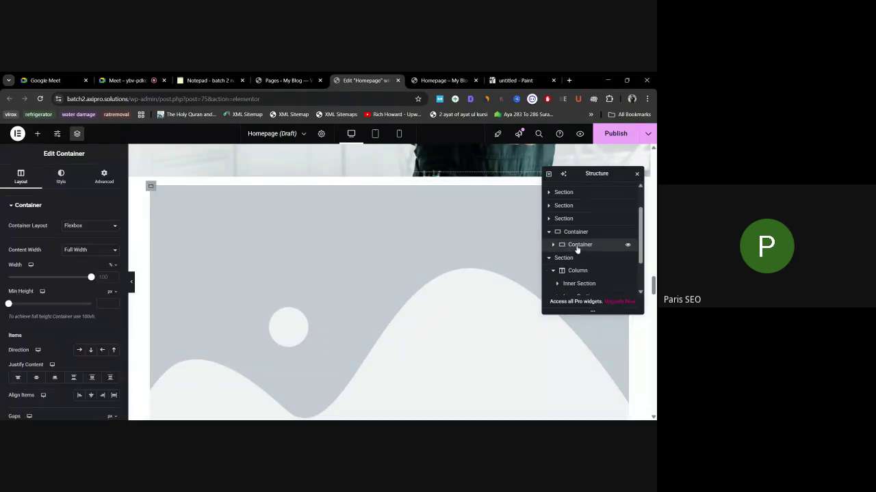
key(Delete)
click(578, 233)
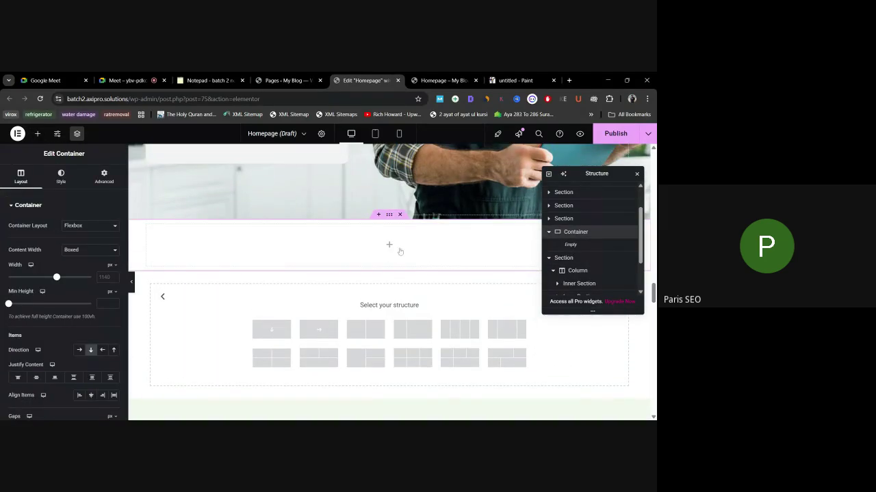
Step: Draw a larger outline around the whole container sketch in Paint and return to the Elementor editor
click(37, 133)
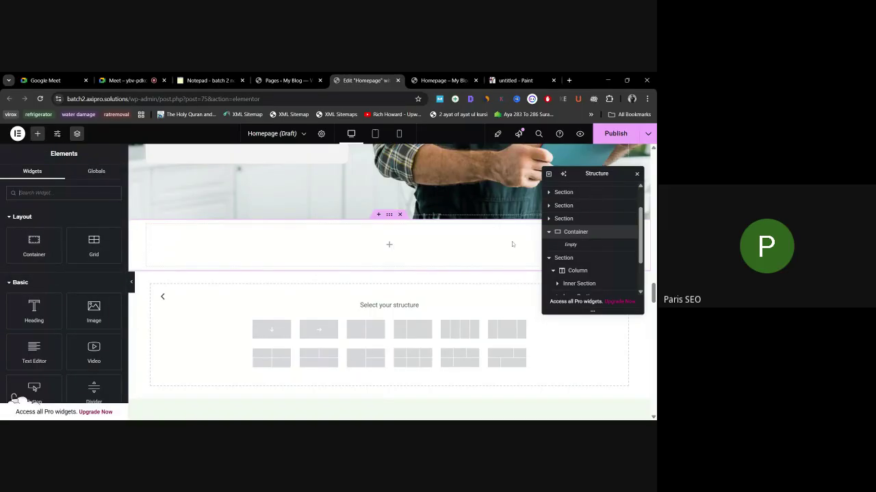
click(516, 80)
drag(108, 151, 96, 317)
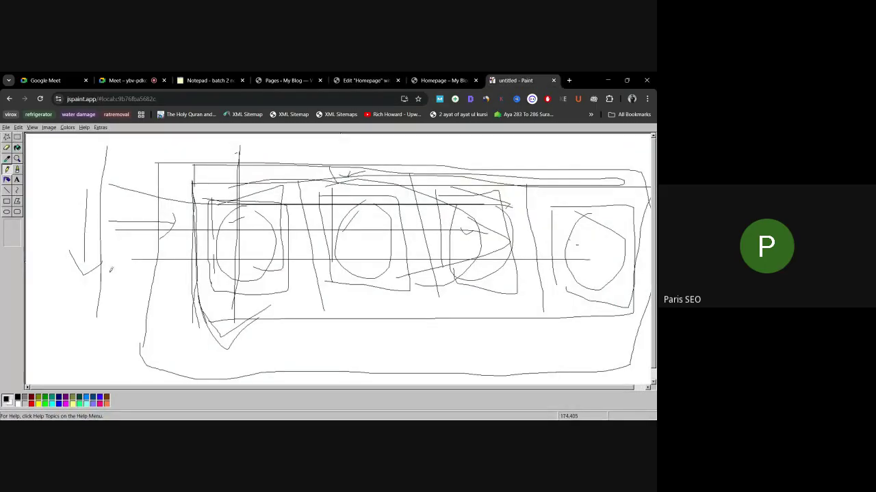
drag(108, 144, 648, 147)
mouse_move(353, 384)
mouse_down()
mouse_move(38, 312)
mouse_move(78, 209)
mouse_up()
click(443, 80)
click(366, 80)
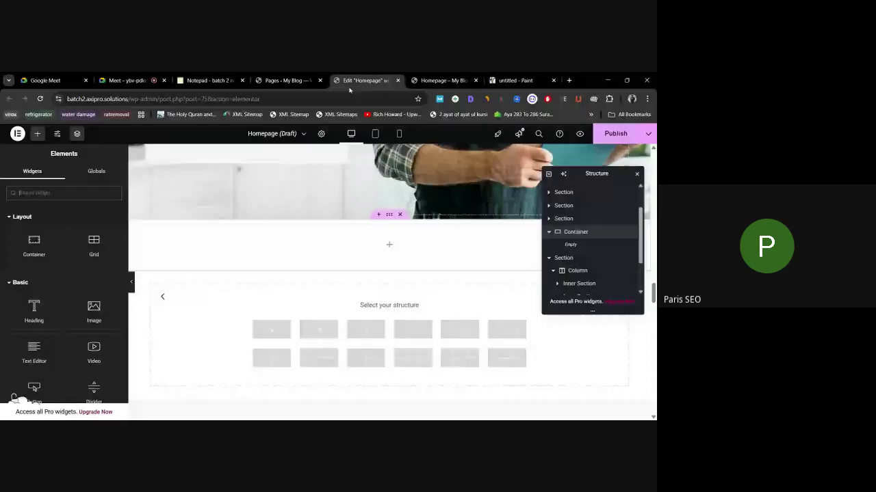
Step: Add a container inside the empty outer container and set the new container's Direction to row
drag(34, 243, 303, 251)
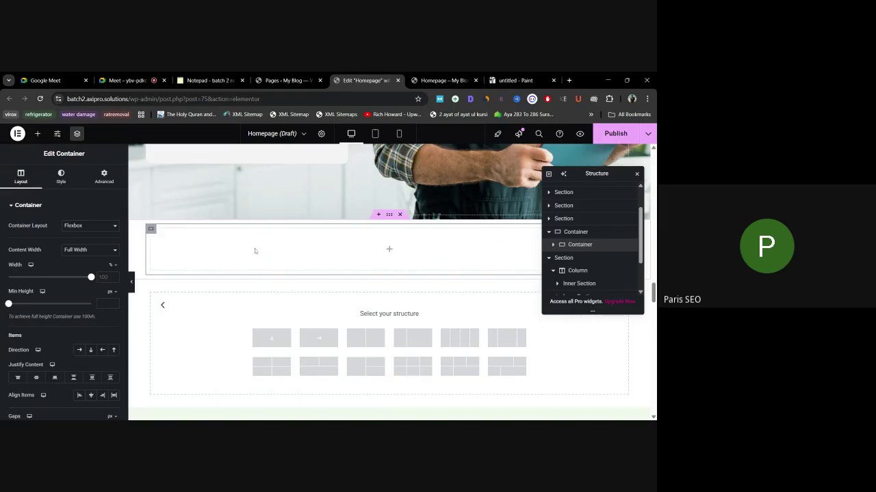
click(578, 232)
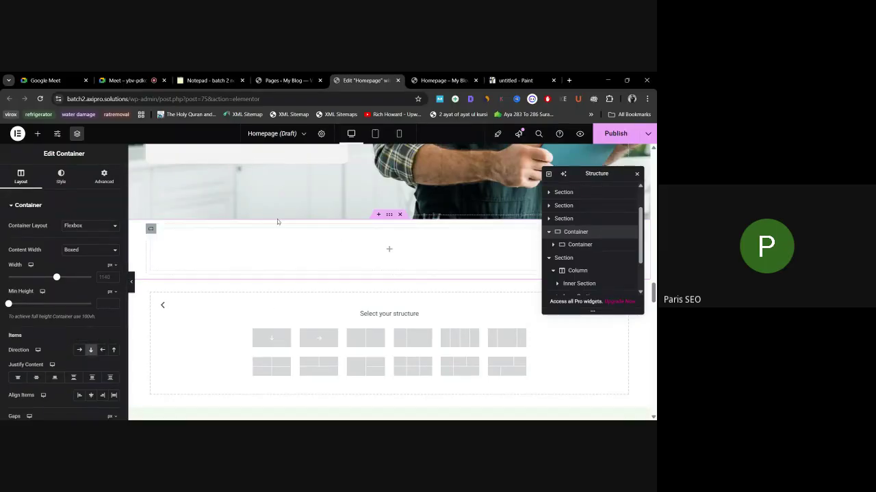
click(597, 248)
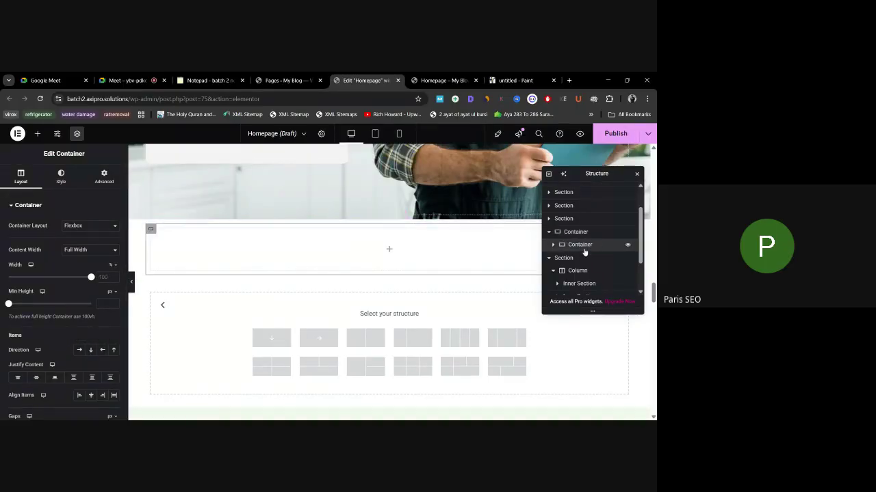
click(78, 353)
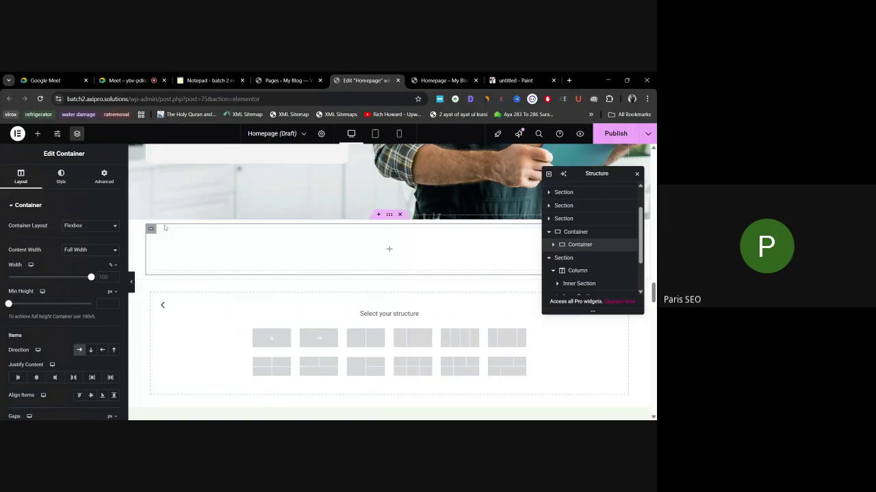
Step: Add two containers side by side inside the nested row container
click(552, 244)
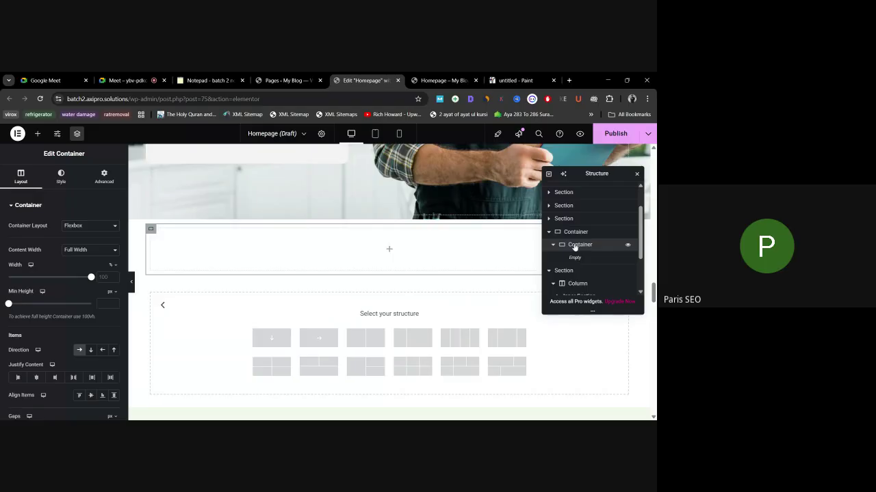
click(38, 134)
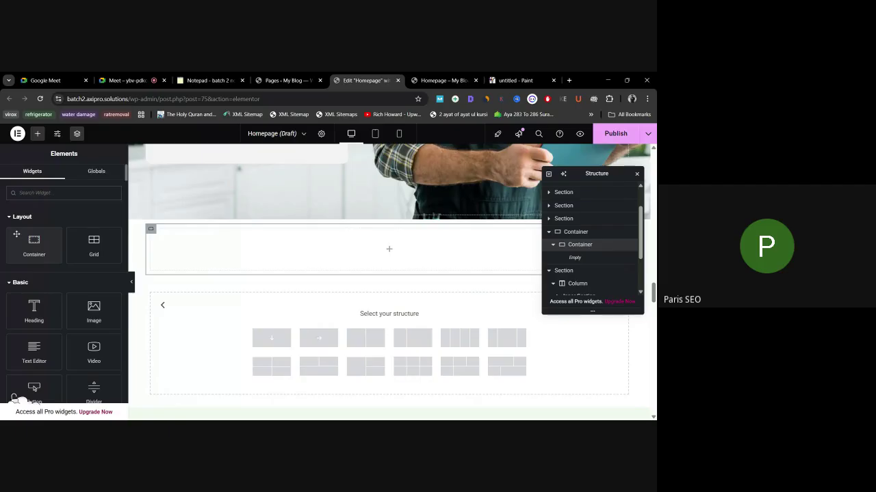
drag(34, 250, 389, 253)
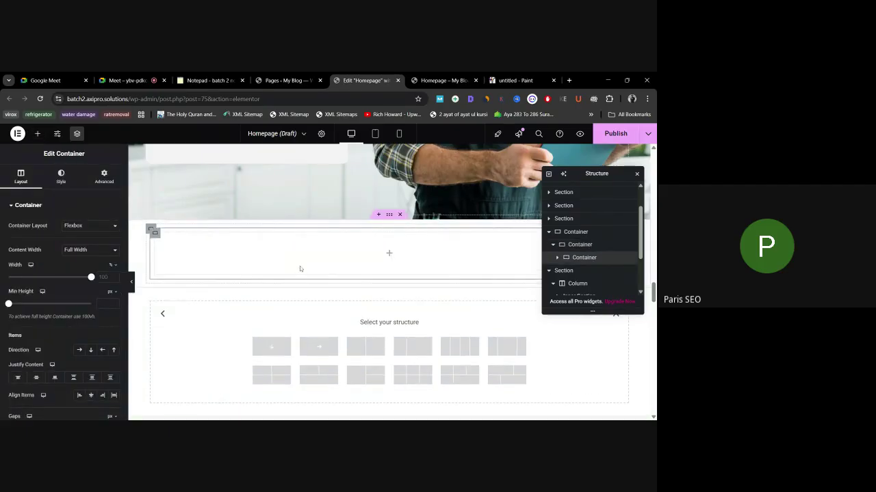
click(572, 244)
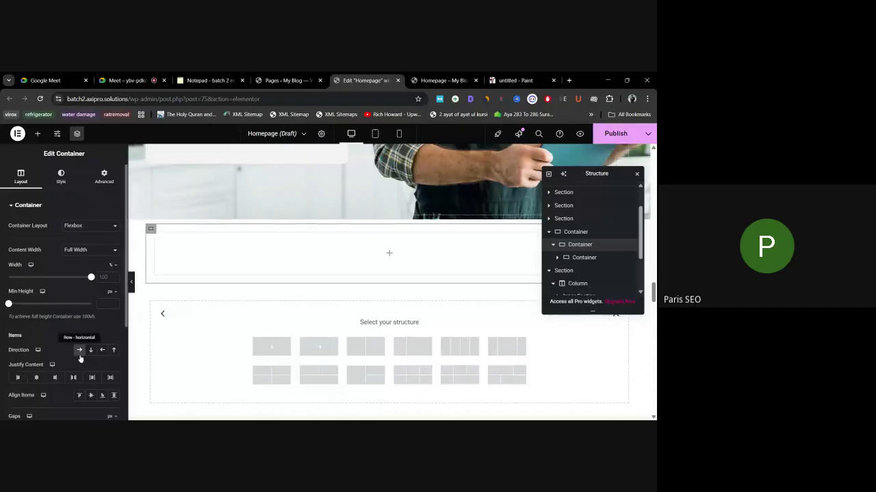
click(37, 134)
drag(31, 245, 396, 253)
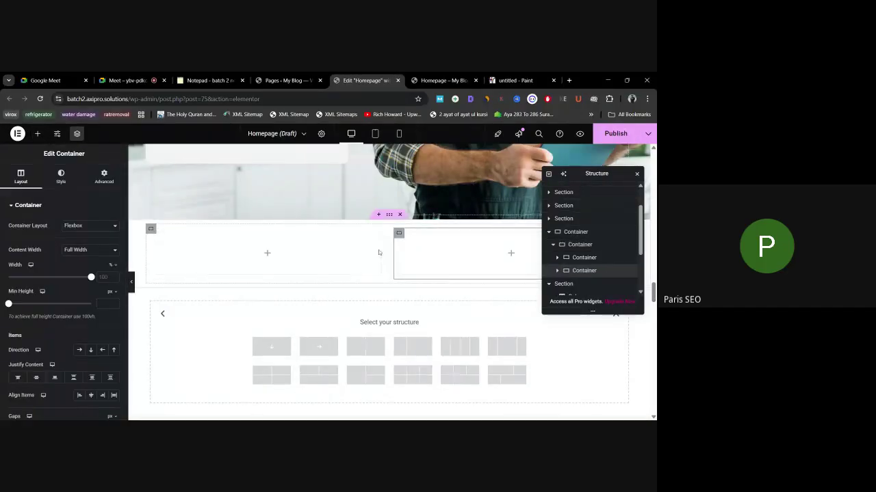
Step: Add a third container to the nested row, and place another container inside that third one
click(585, 248)
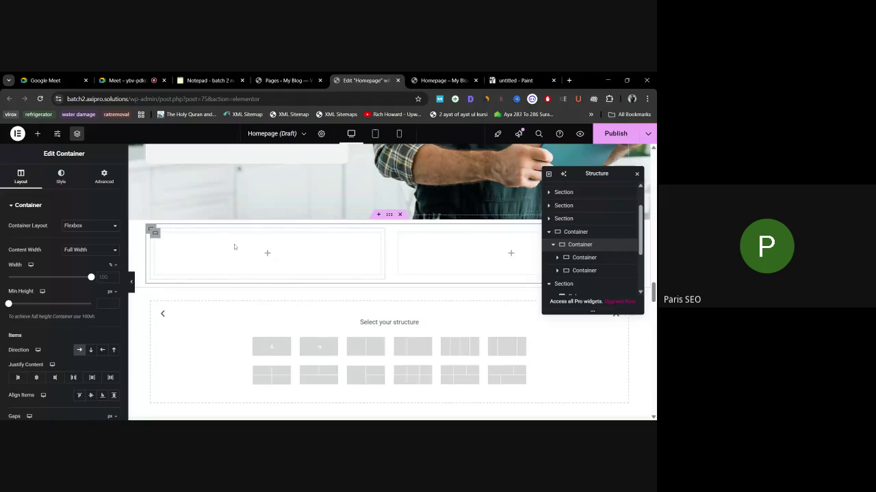
click(50, 245)
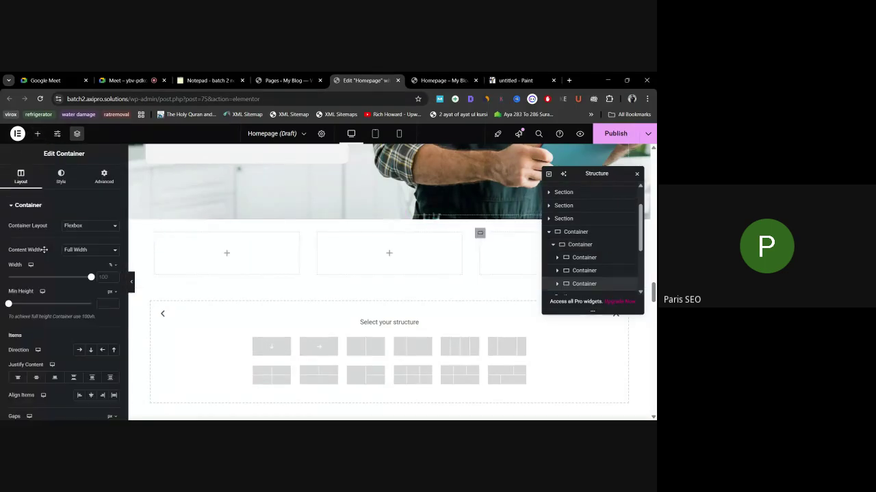
click(39, 135)
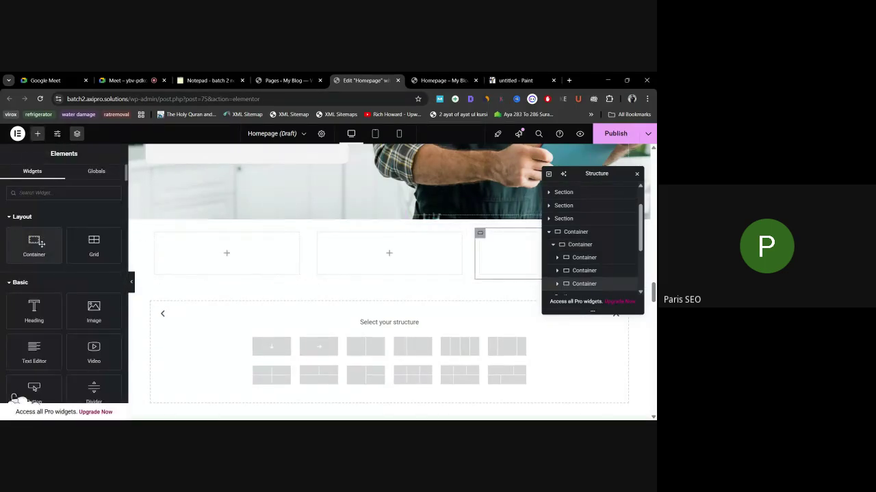
click(41, 244)
Step: Compare the layout settings of the outer, row and innermost containers through the page structure, and reselect the outer container
click(568, 232)
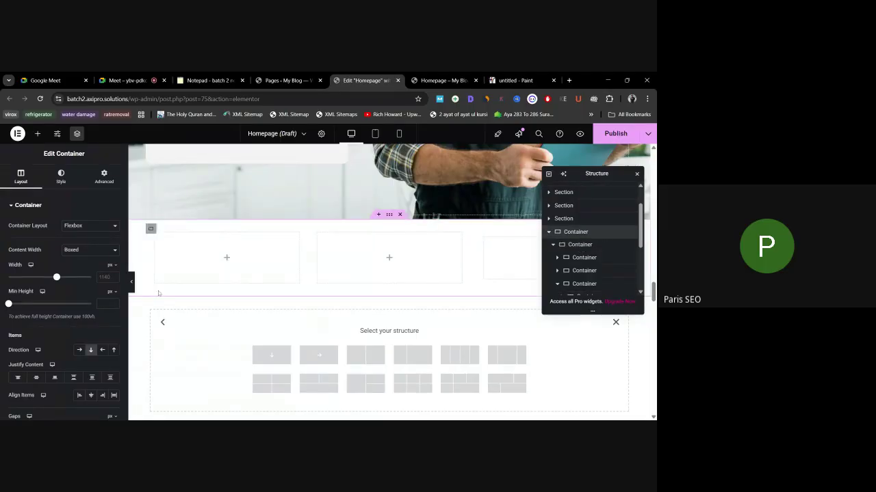
click(600, 245)
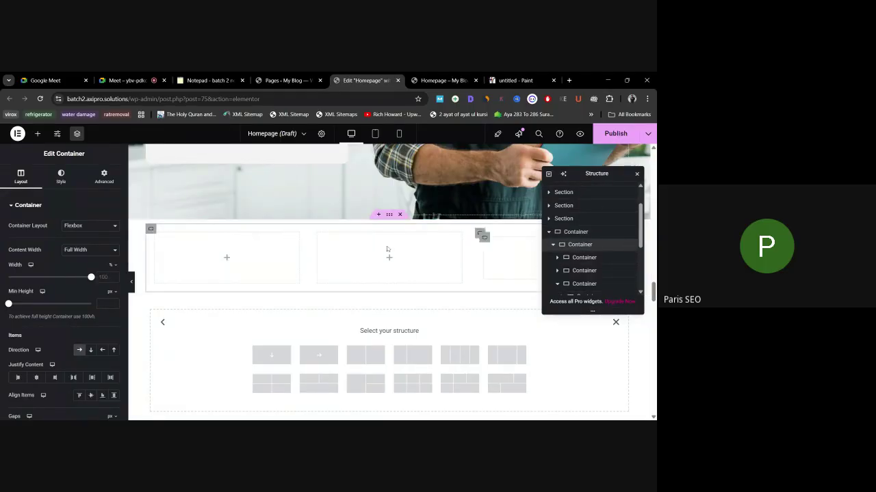
click(580, 259)
click(581, 285)
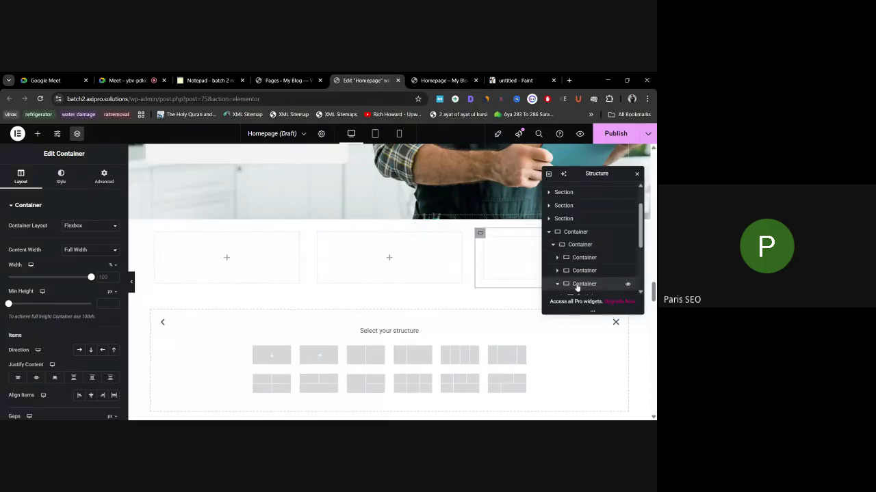
click(583, 233)
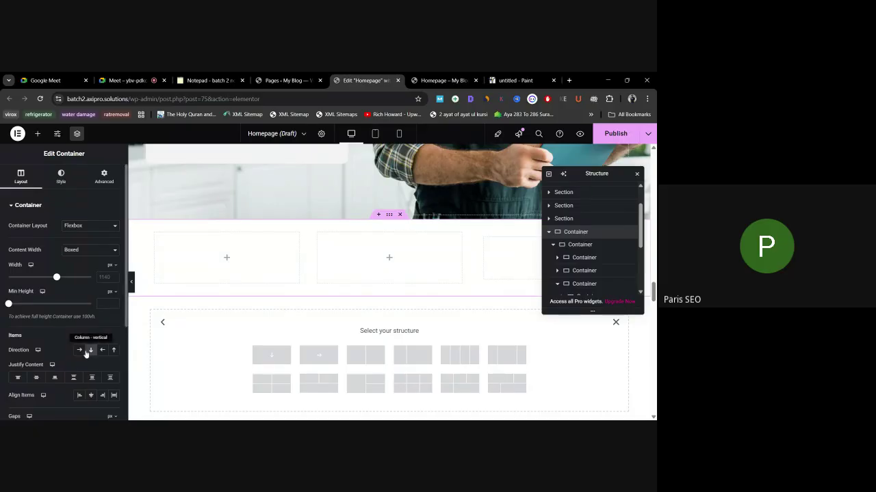
Step: Add a container to the outer container beneath the nested row, and delete that added container
click(37, 134)
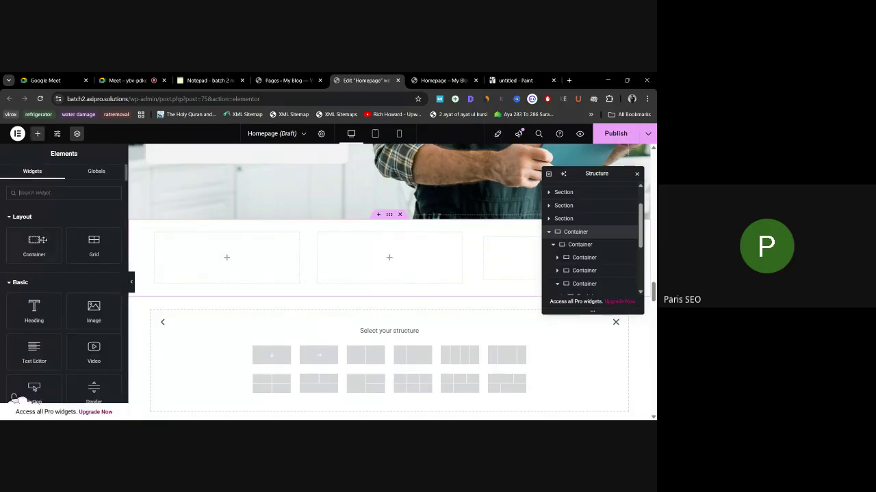
click(38, 248)
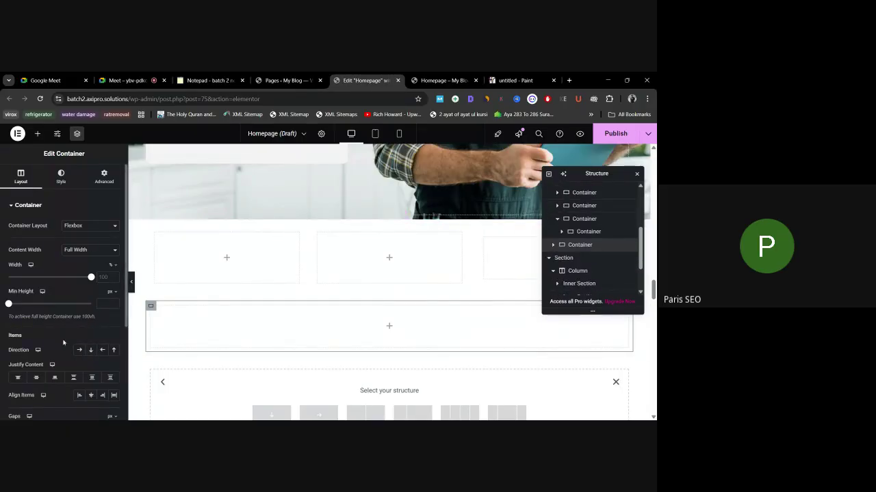
right_click(581, 243)
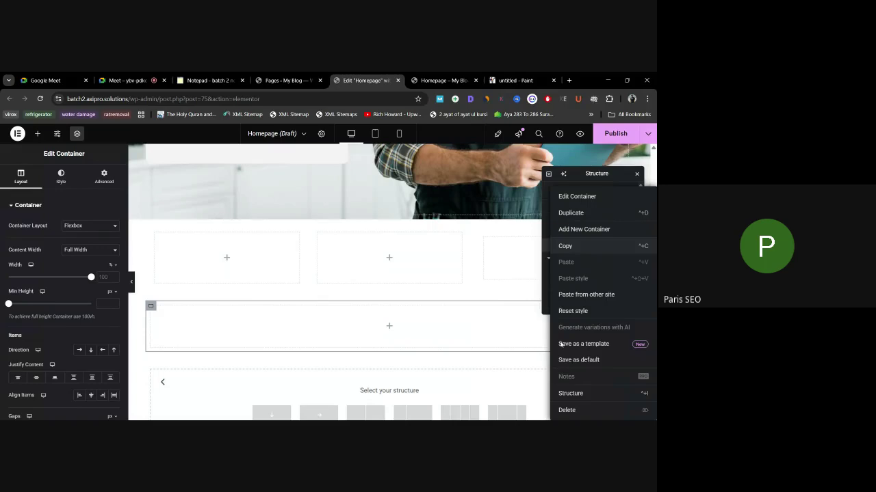
click(569, 409)
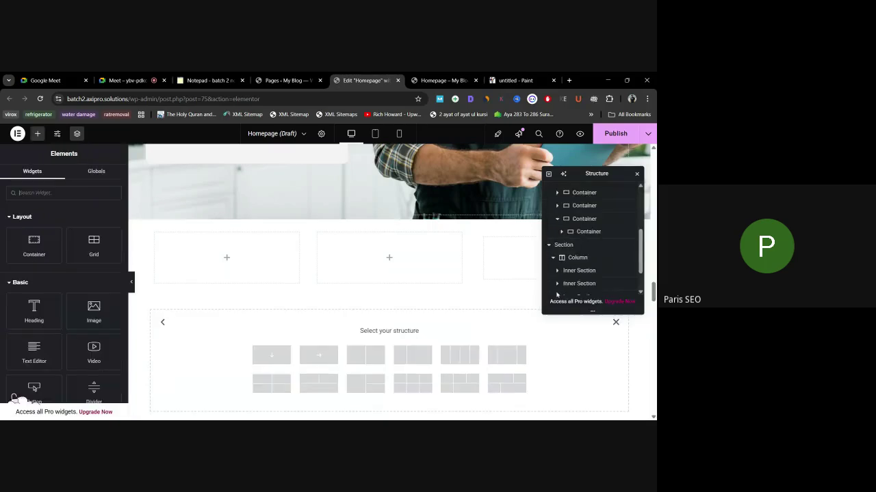
Step: Set the row's third container to the reversed column Direction and add a second container inside it
click(584, 220)
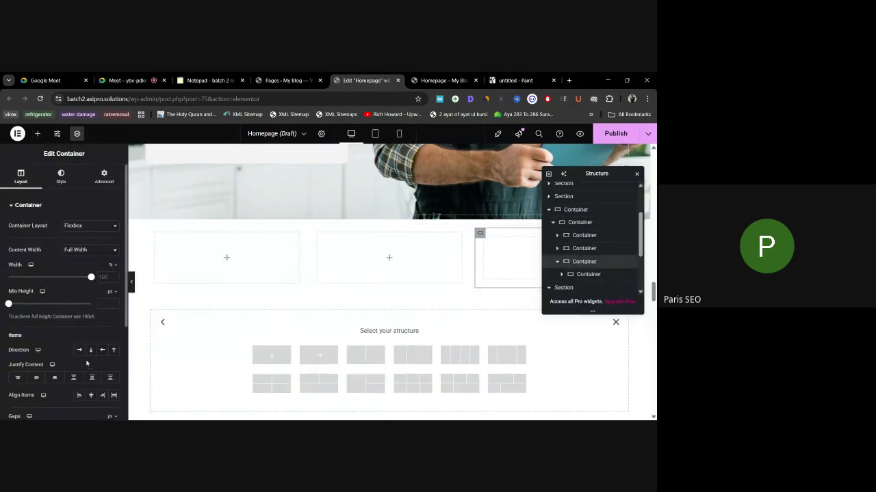
click(115, 349)
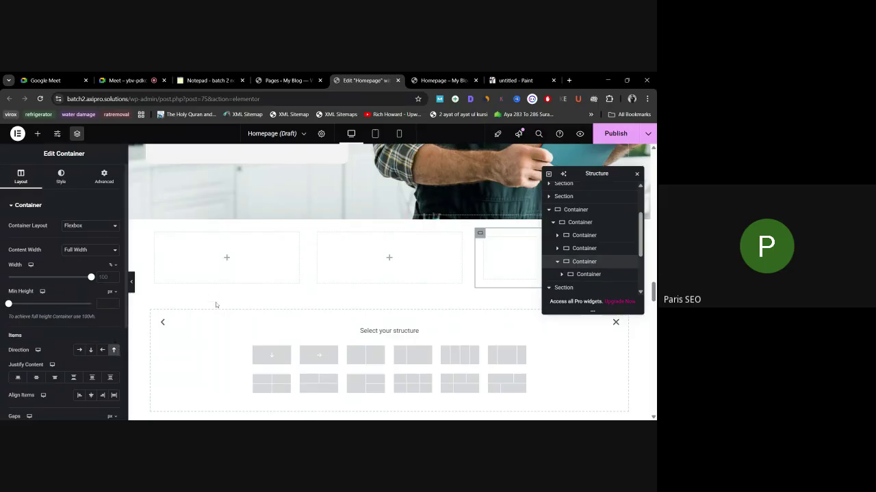
click(38, 133)
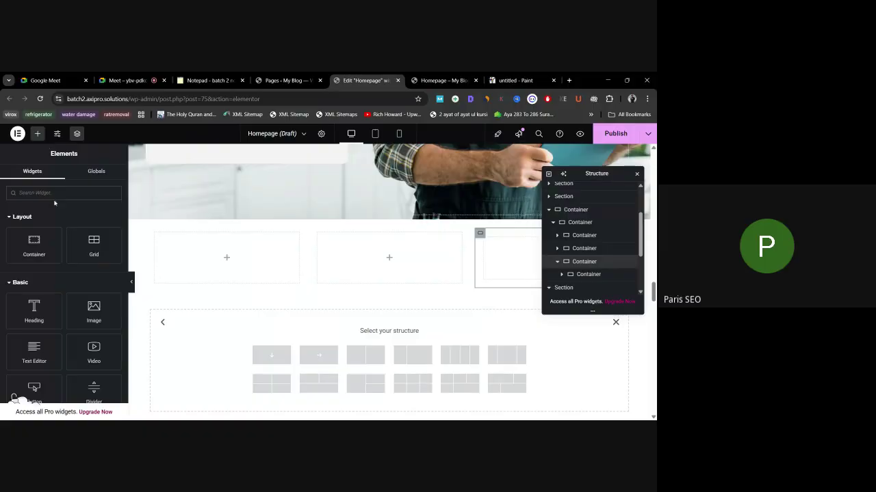
click(34, 244)
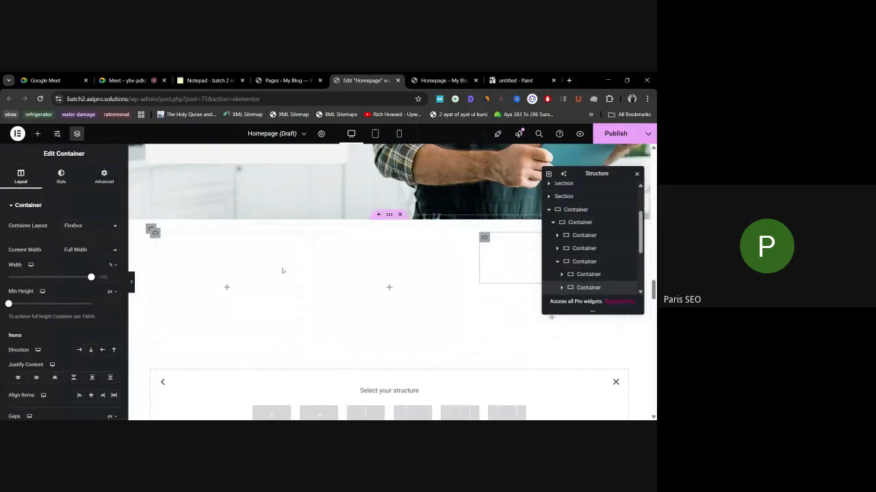
Step: Delete both containers nested inside the row's third container
right_click(589, 287)
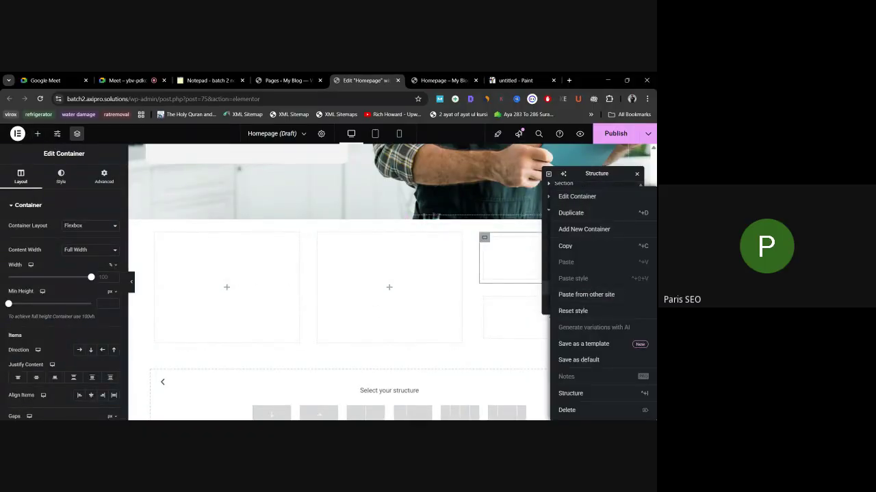
click(567, 410)
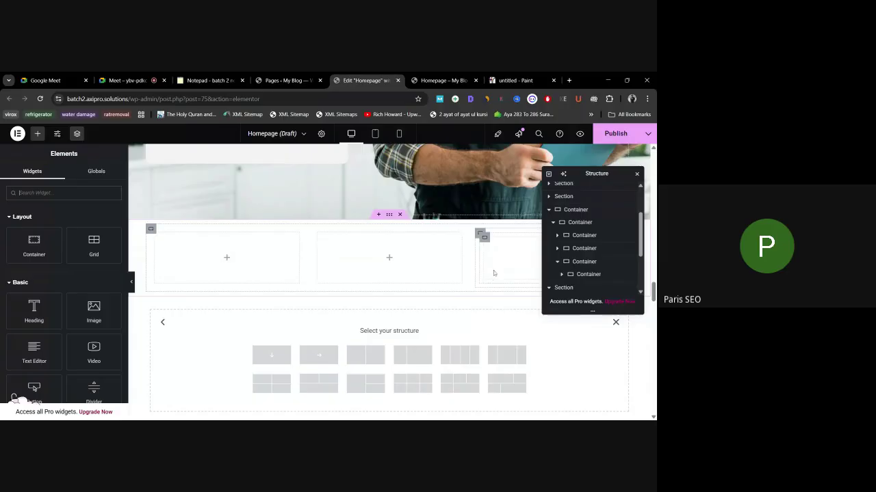
drag(596, 173, 302, 207)
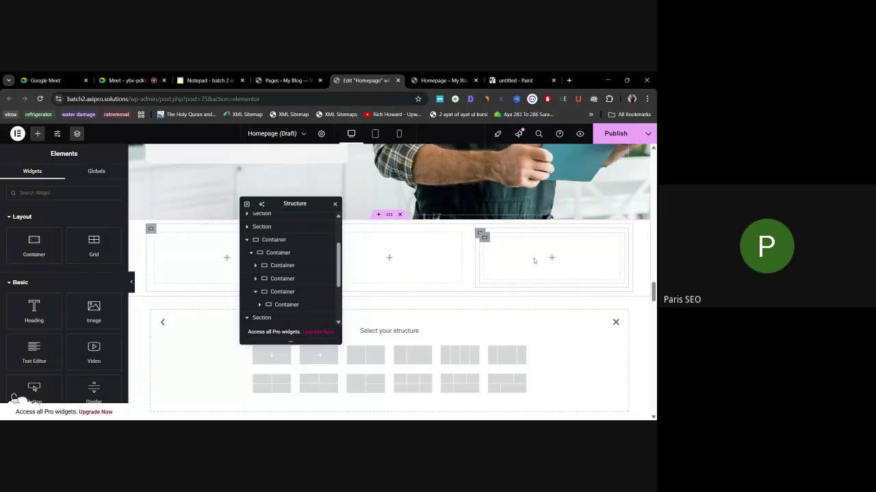
click(281, 305)
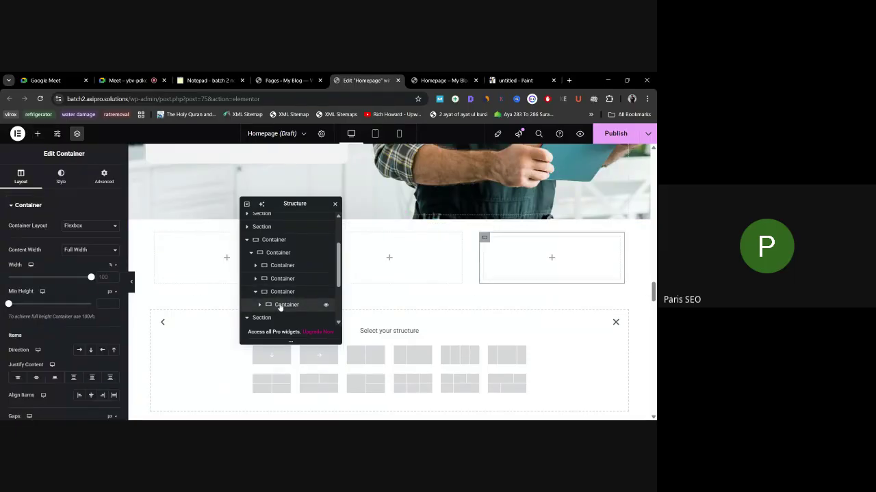
key(Delete)
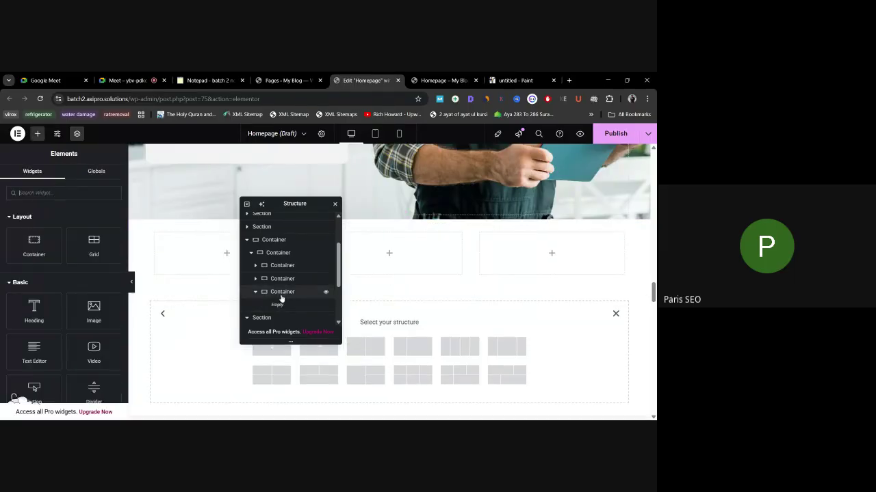
Step: Add a fourth container to the nested row container
click(291, 253)
click(38, 133)
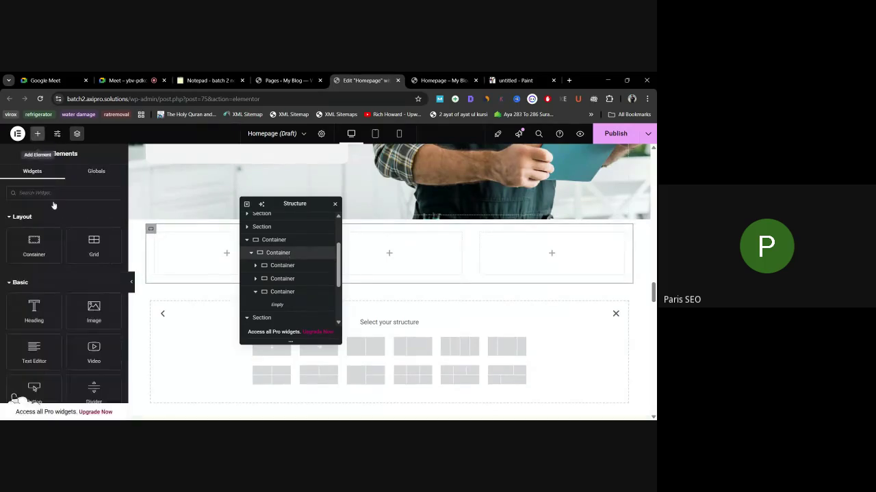
click(40, 253)
click(283, 294)
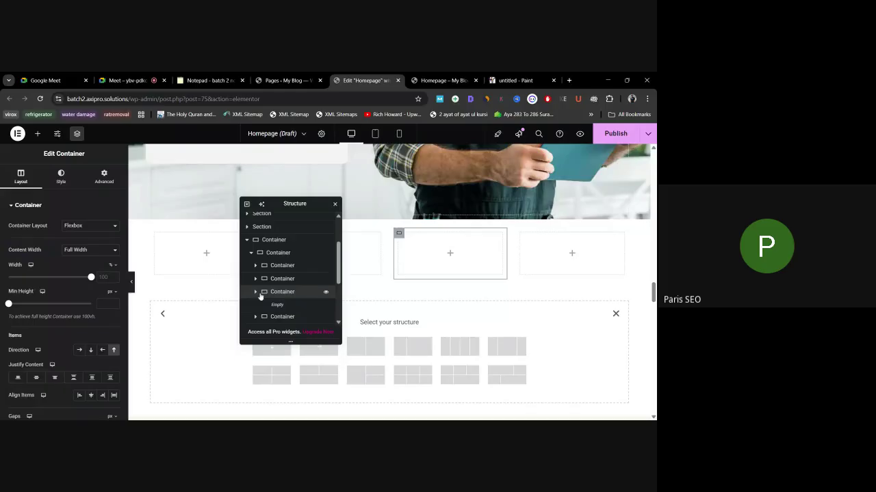
Step: Set the outer container's Direction to reversed column and add another container inside it
click(283, 242)
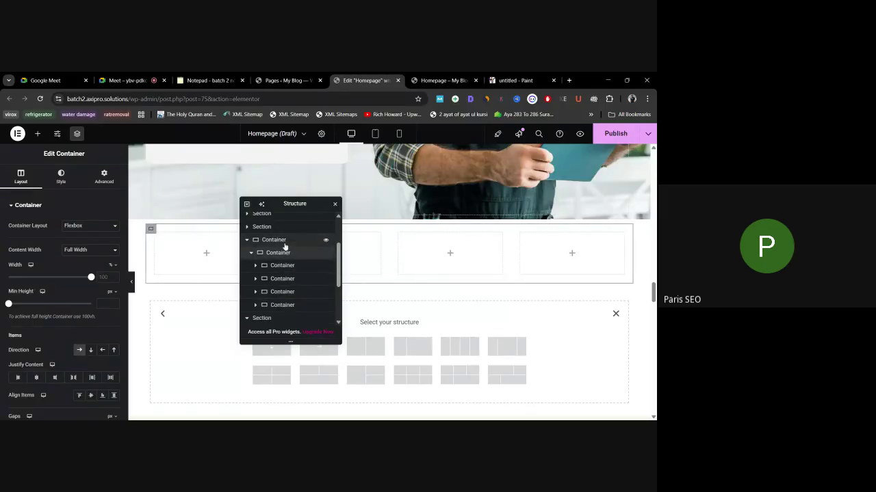
click(274, 240)
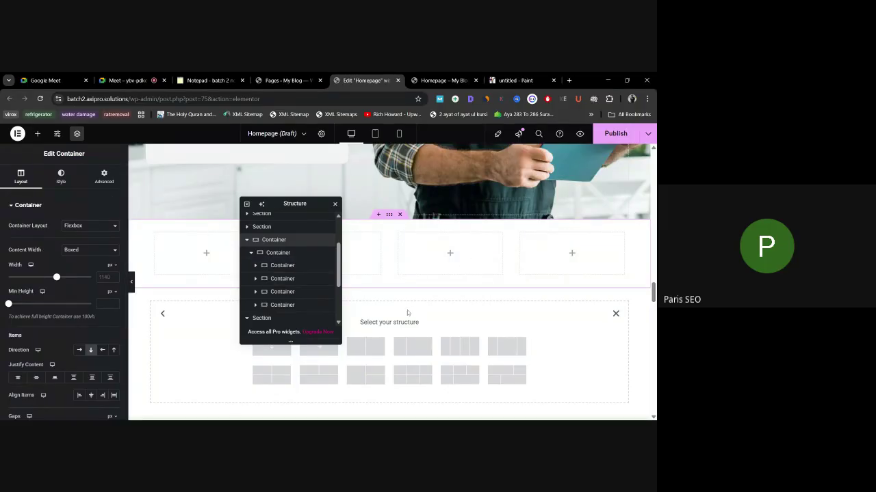
click(114, 349)
click(38, 134)
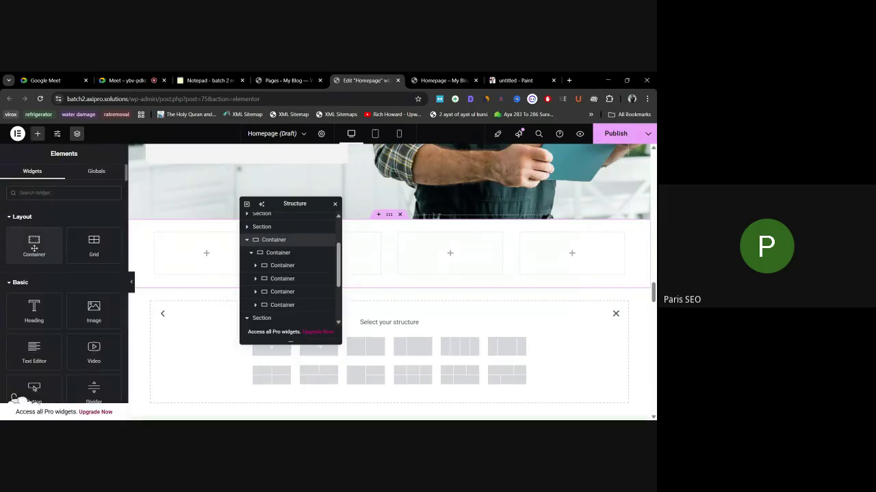
click(34, 246)
Step: Place a Heading widget in the empty full-width container above the row of four containers
drag(283, 203, 560, 167)
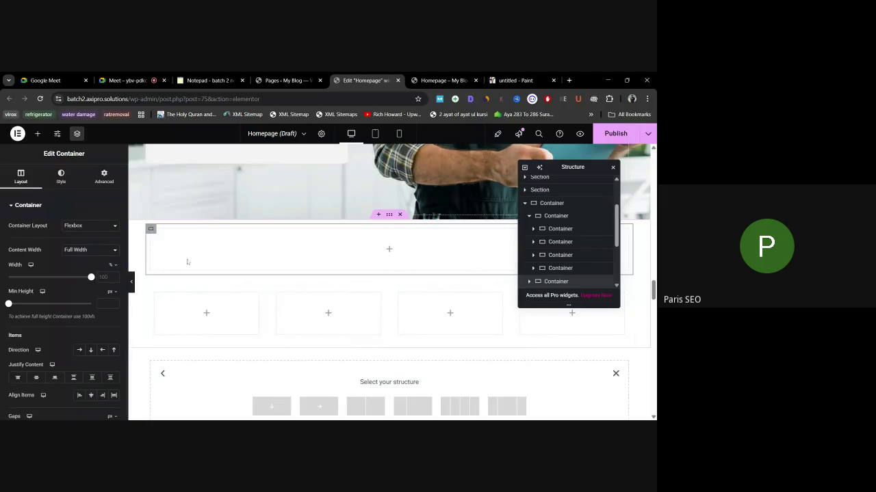
click(389, 251)
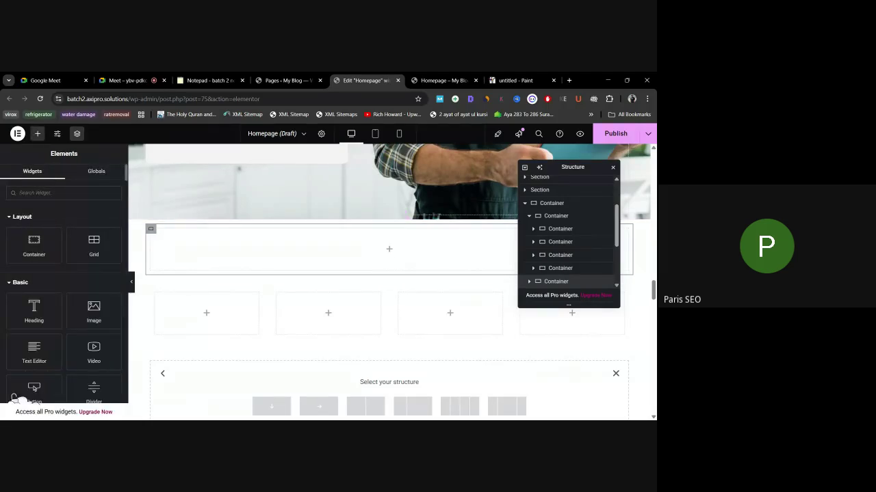
drag(34, 308, 327, 276)
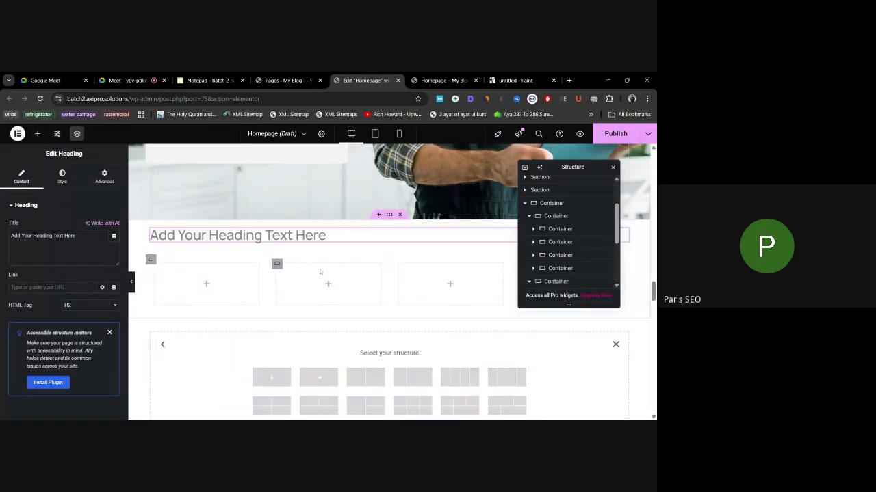
Step: Try to place an Image widget in the row's first container, and undo the placement
click(214, 279)
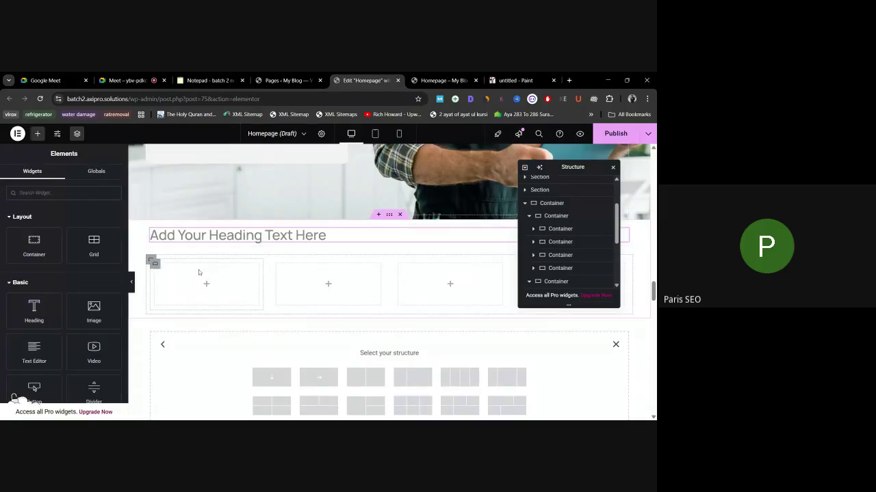
drag(94, 309, 191, 283)
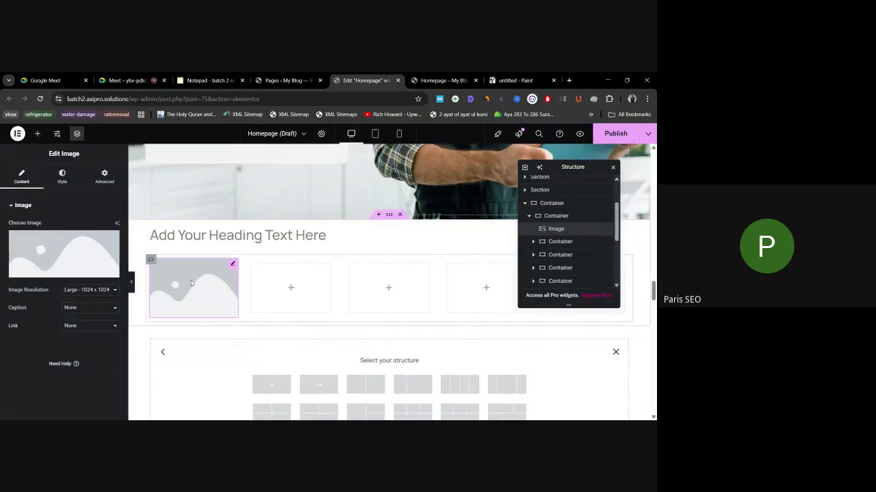
key(ctrl+z)
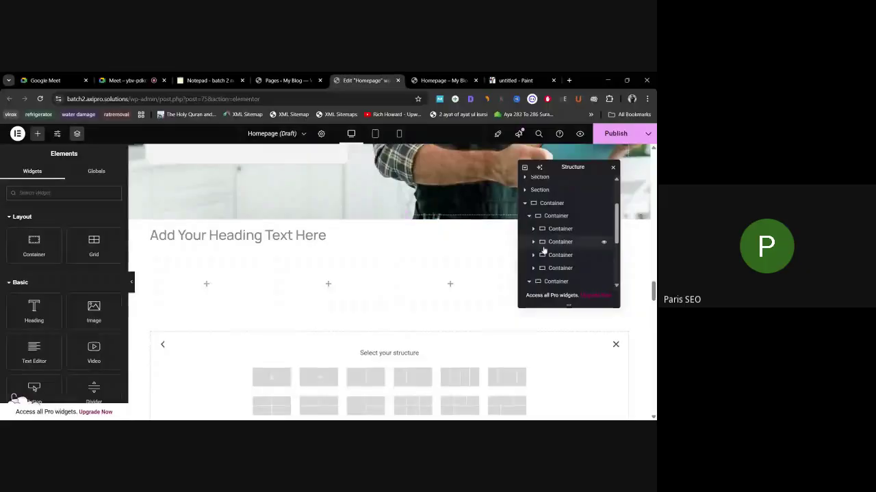
Step: Switch to the Google Meet call, review the in-call messages, and mute the unmuted participant for everyone
click(123, 80)
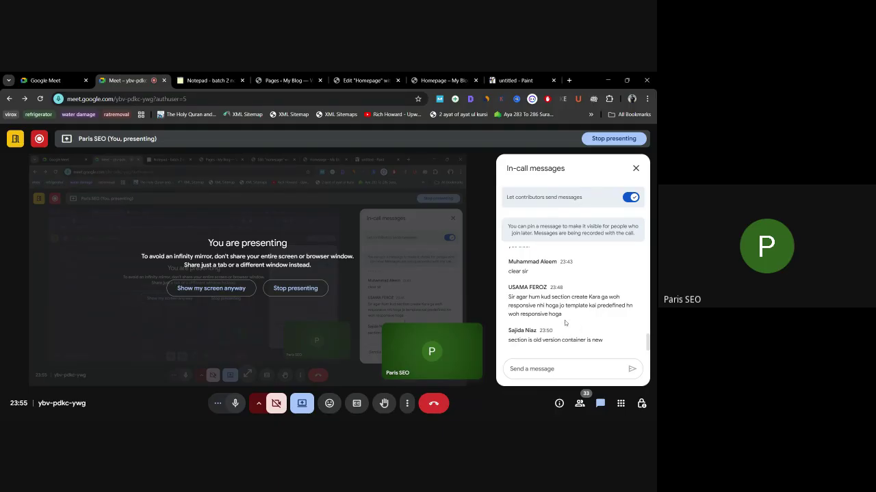
drag(554, 326, 508, 295)
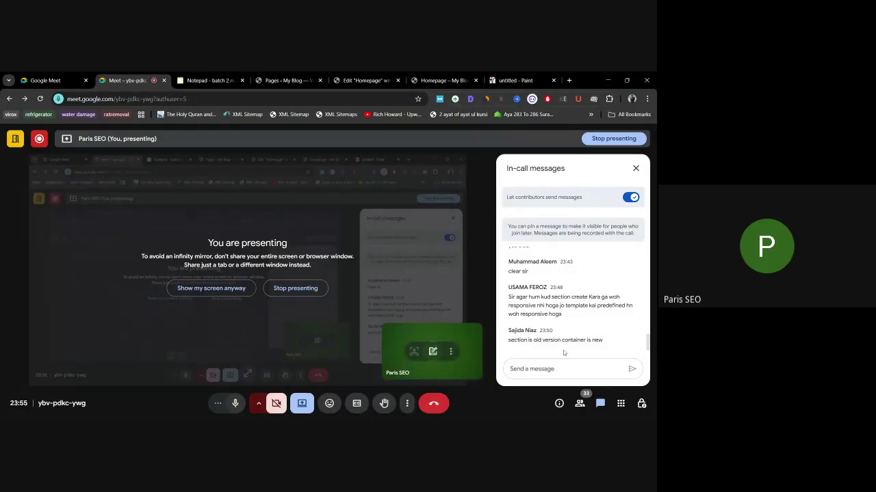
click(588, 403)
scroll(564, 293, down, 6)
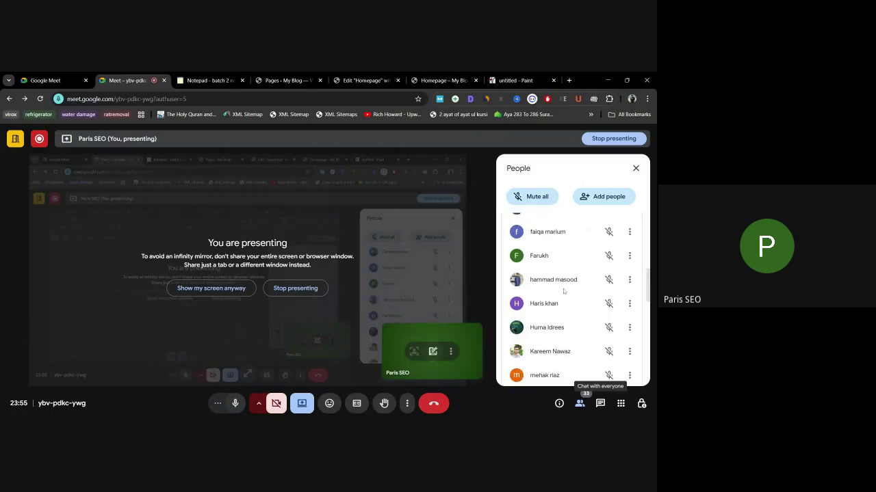
click(609, 283)
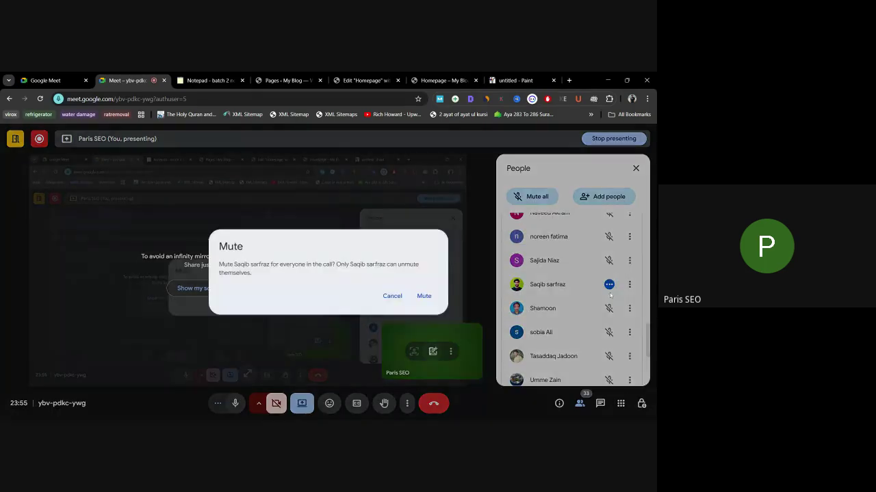
click(422, 295)
scroll(543, 279, down, 2)
scroll(544, 279, up, 10)
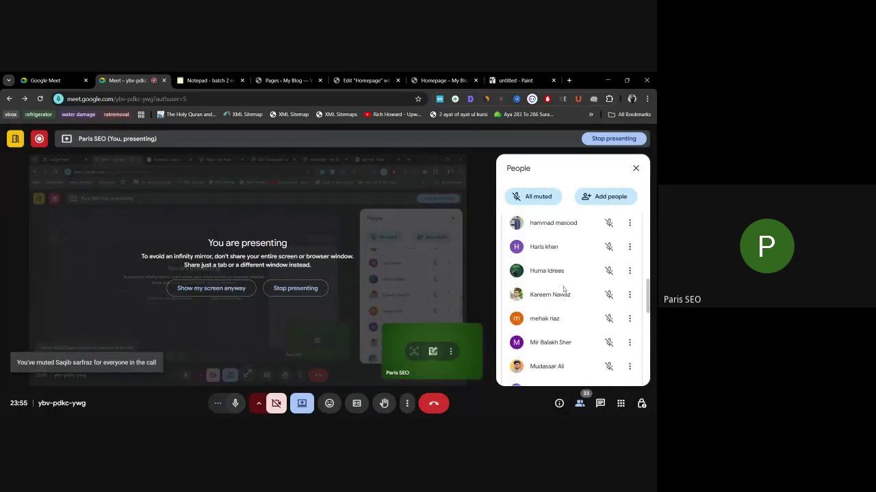
Step: Switch to the online Paint drawing and clear the whole canvas
click(511, 80)
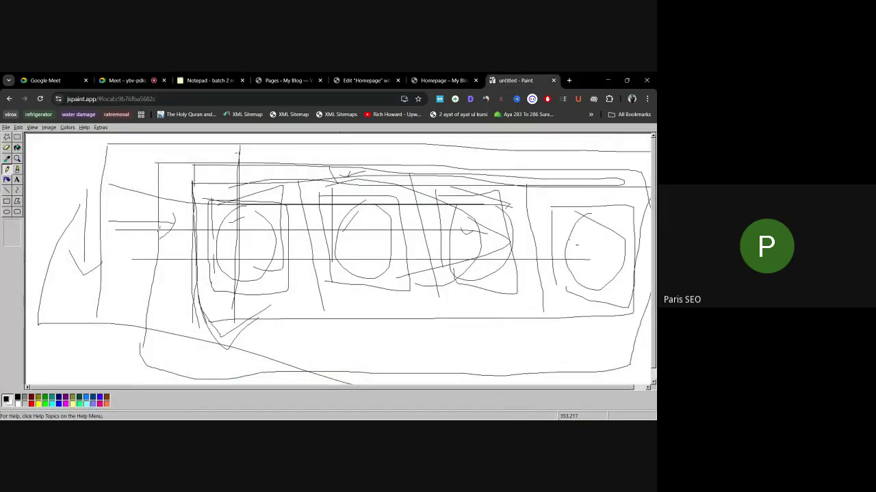
key(ctrl+a)
key(Delete)
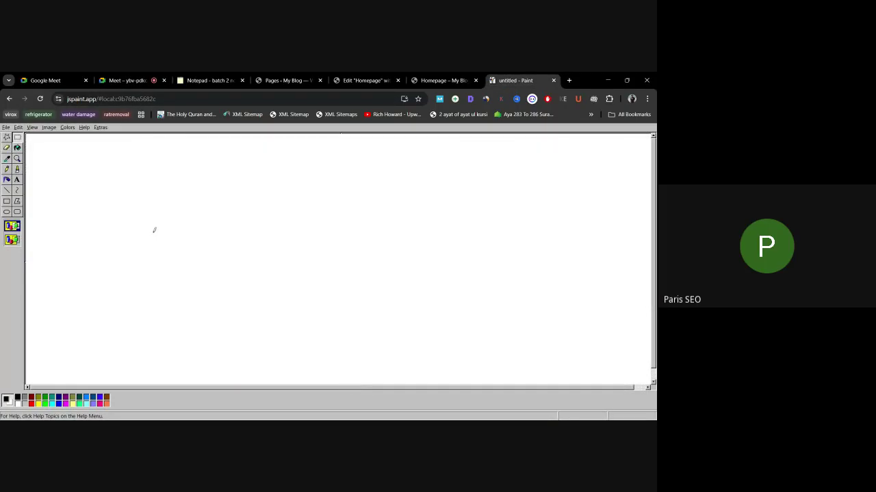
Step: Draw a large outer rectangle across the canvas with a slightly smaller rectangle inside it, using the Pencil
click(7, 169)
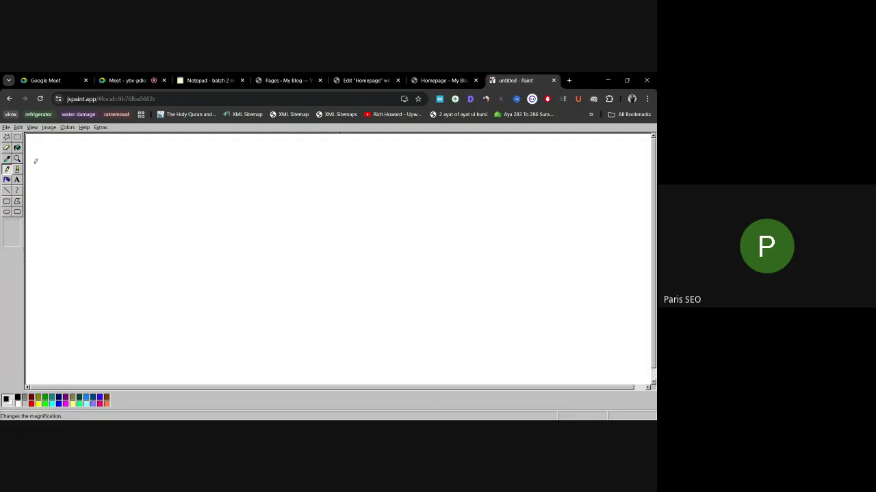
mouse_move(70, 353)
mouse_down()
mouse_move(71, 158)
mouse_move(557, 161)
mouse_move(621, 290)
mouse_move(411, 337)
mouse_move(65, 341)
mouse_up()
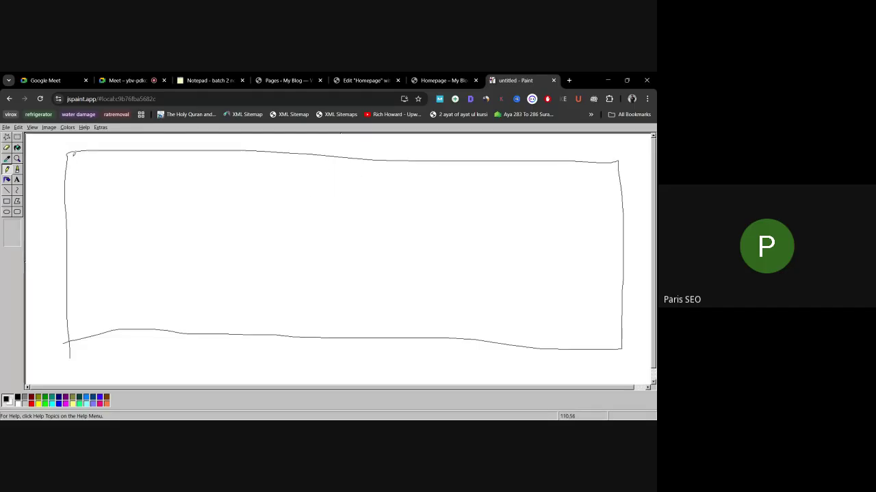
drag(120, 176, 114, 300)
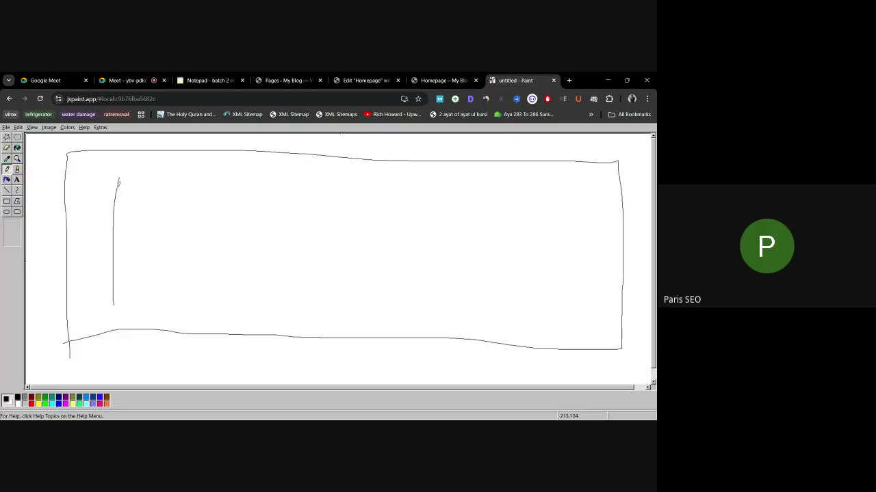
drag(115, 175, 602, 183)
mouse_move(596, 291)
mouse_down()
mouse_move(371, 322)
mouse_move(121, 323)
mouse_move(117, 297)
mouse_up()
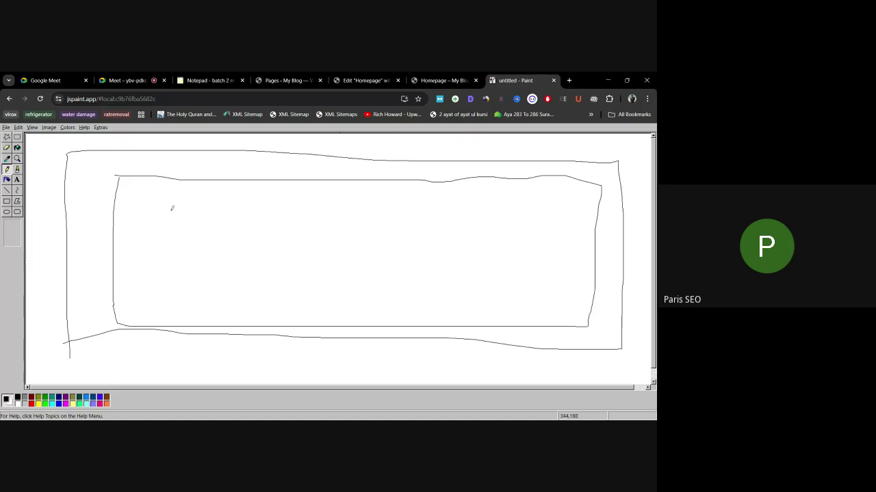
Step: Draw four boxes in a row inside the inner rectangle, with a rightward arrow above them and a downward arrow in the outer rectangle
mouse_move(238, 201)
mouse_down()
mouse_move(196, 281)
mouse_move(158, 287)
mouse_up()
drag(276, 275, 296, 280)
mouse_move(395, 197)
mouse_down()
mouse_move(466, 278)
mouse_move(404, 265)
mouse_up()
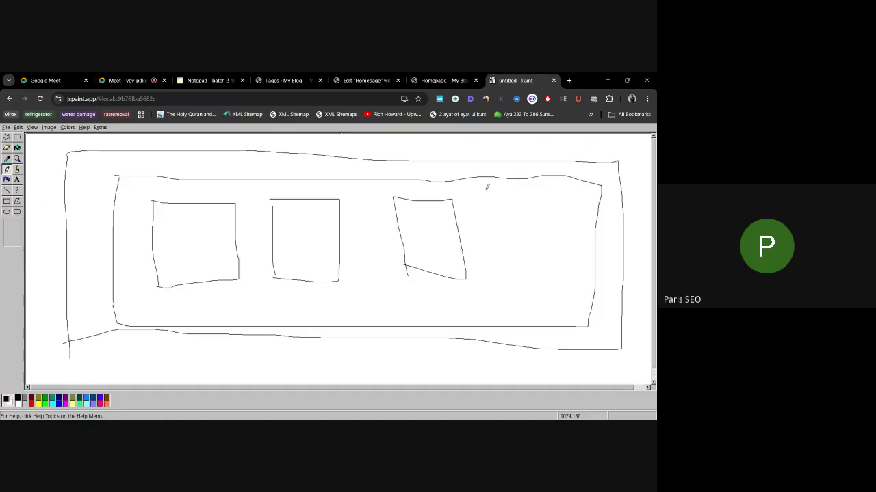
drag(548, 252, 501, 259)
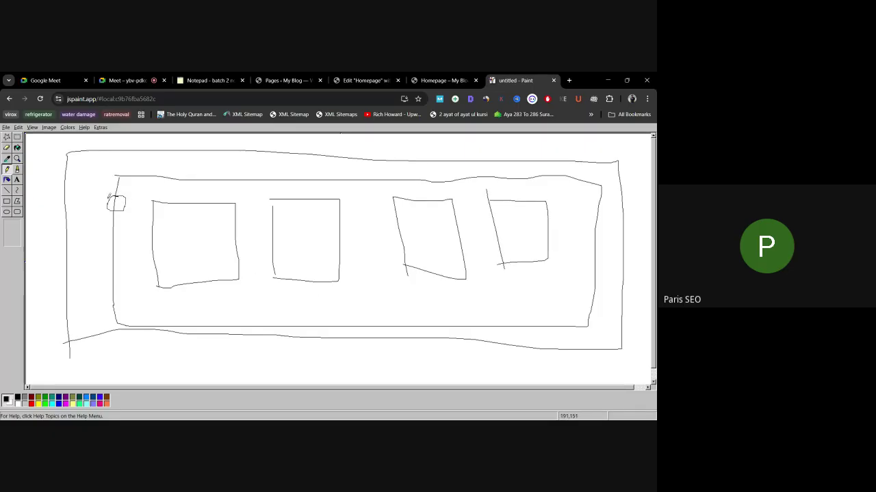
drag(136, 191, 168, 193)
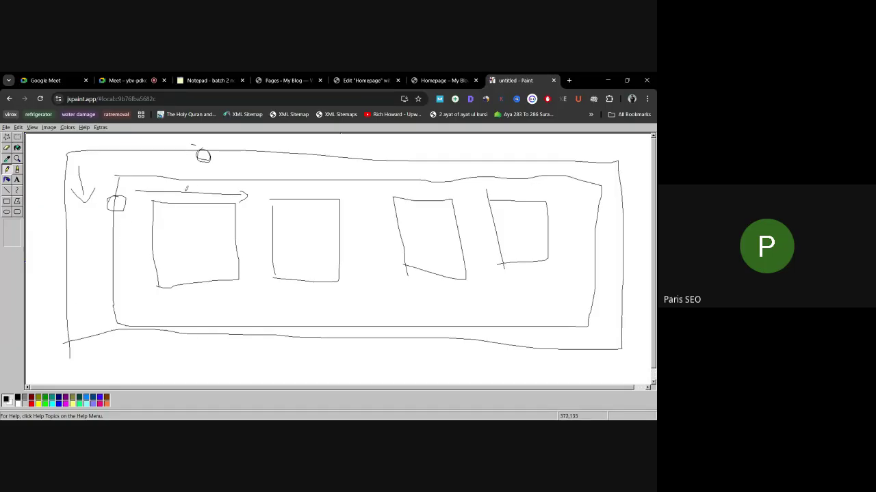
Step: Switch to the Elementor homepage editor, center the heading above the four-container row, and preview the section without the editing panels
click(333, 80)
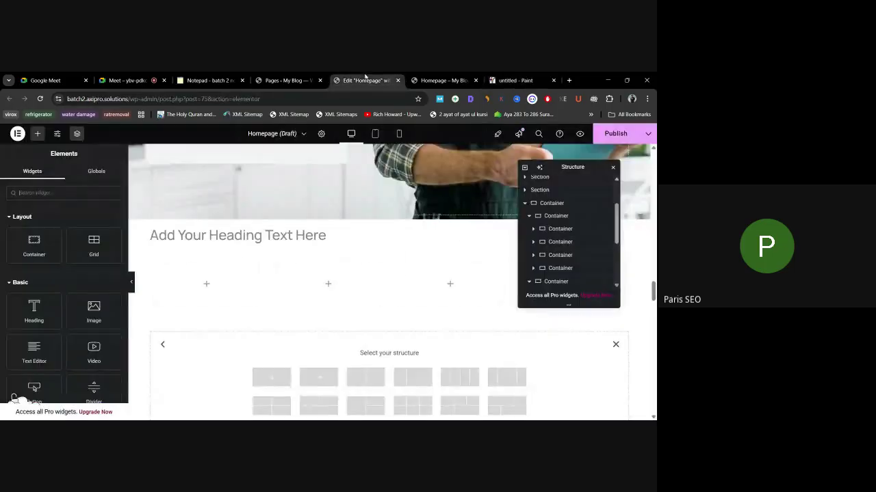
click(283, 235)
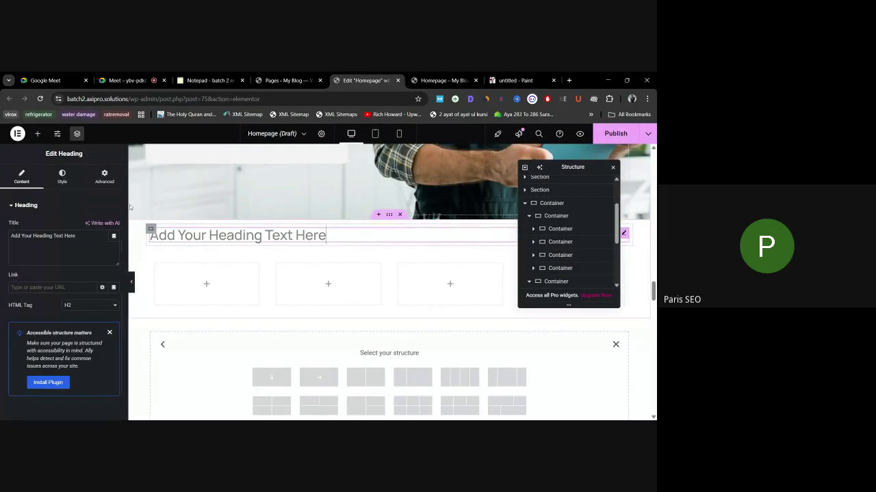
click(62, 177)
click(90, 226)
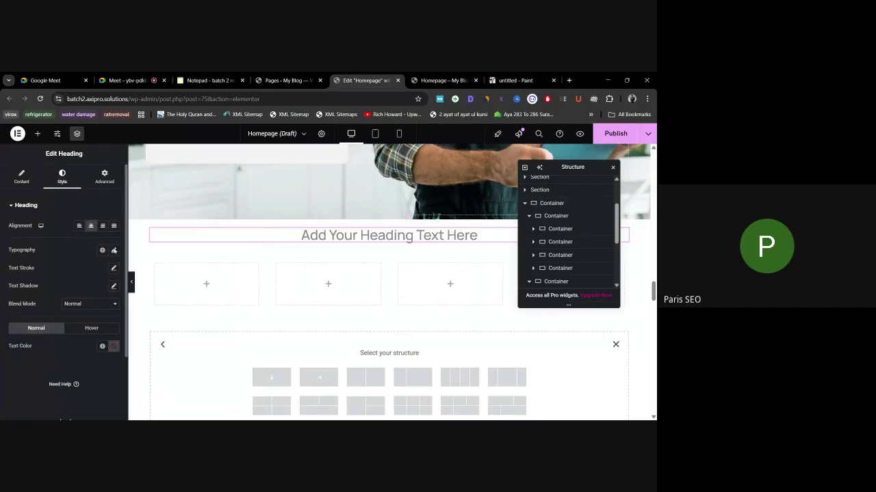
click(133, 284)
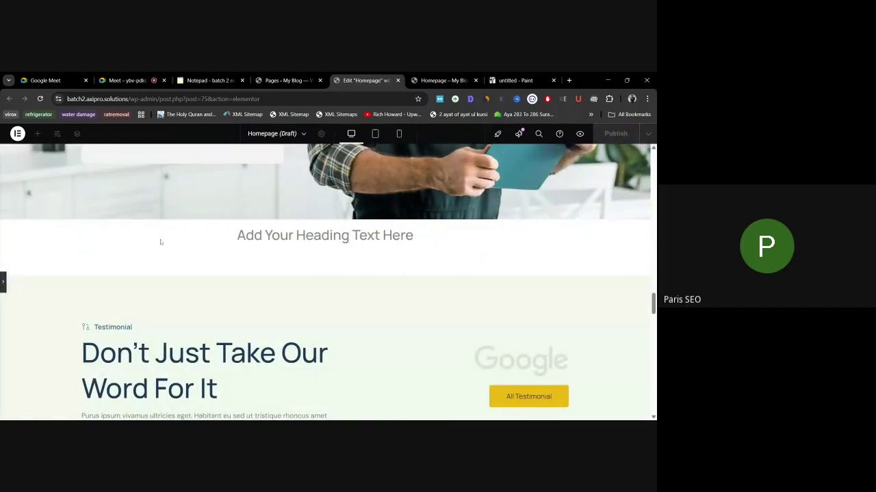
click(3, 282)
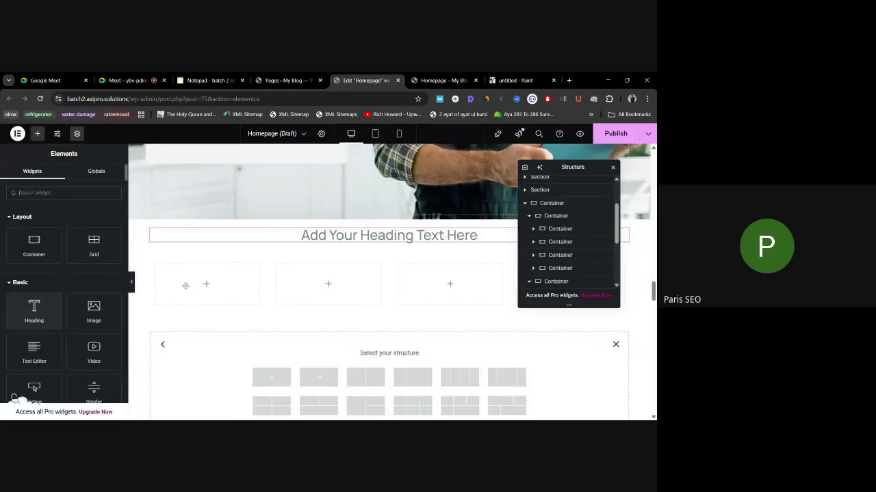
Step: Place an Image widget in each of the first and second containers of the row below the heading
click(536, 228)
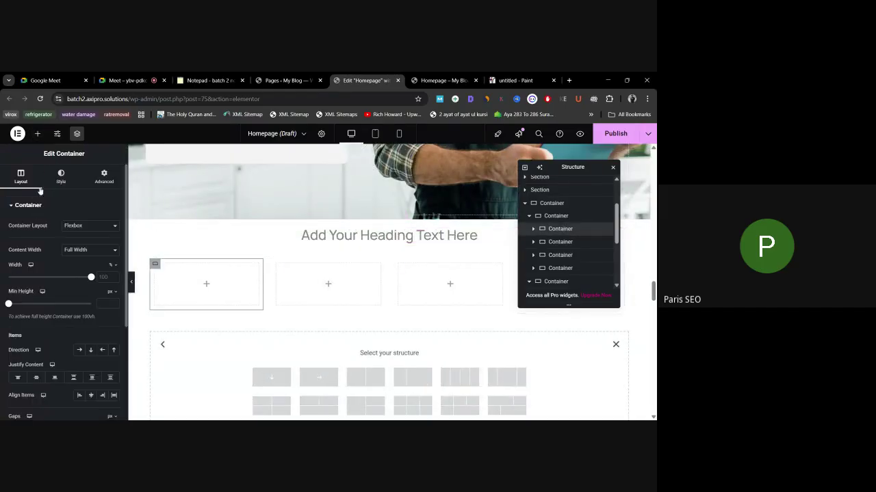
click(38, 133)
drag(94, 311, 202, 291)
click(329, 299)
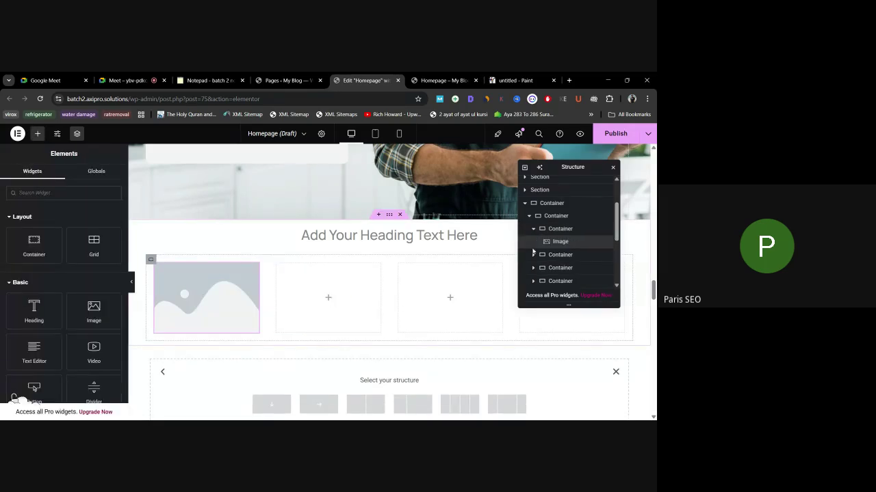
click(557, 255)
click(37, 133)
drag(99, 299, 327, 299)
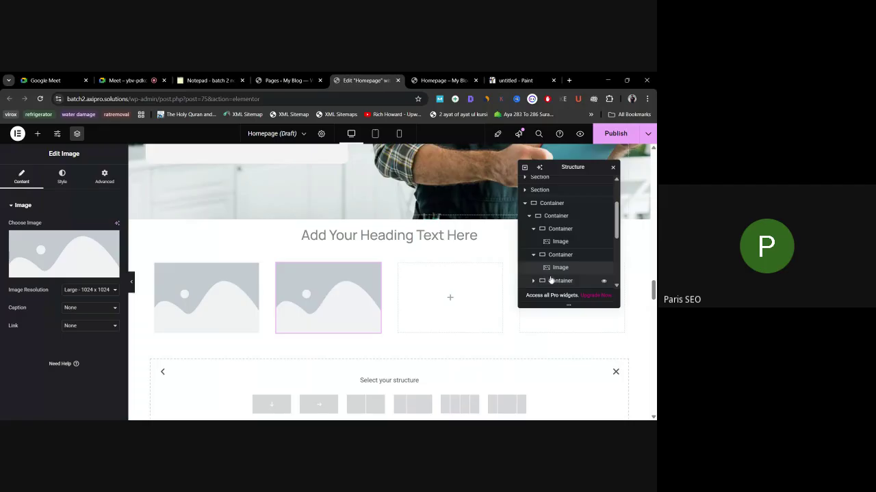
Step: Place an Image widget in each of the row's third and fourth containers, and preview the section without the editing panels
click(530, 254)
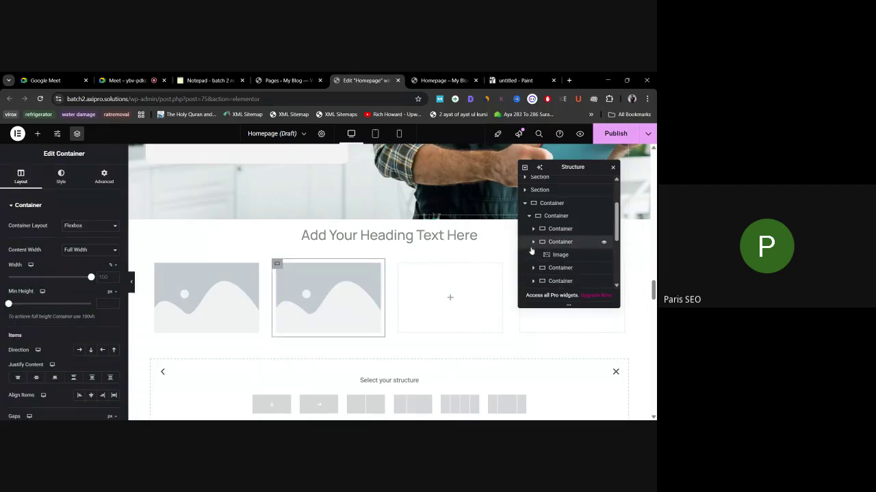
click(557, 254)
click(35, 134)
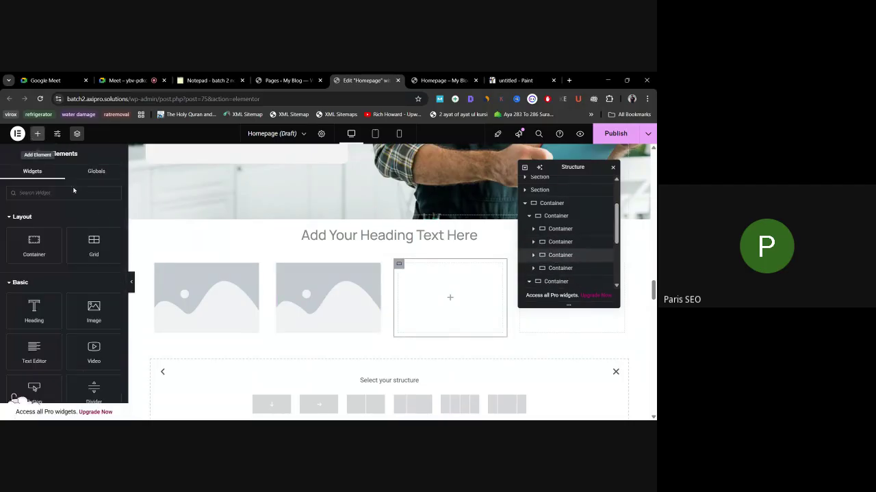
drag(94, 309, 450, 298)
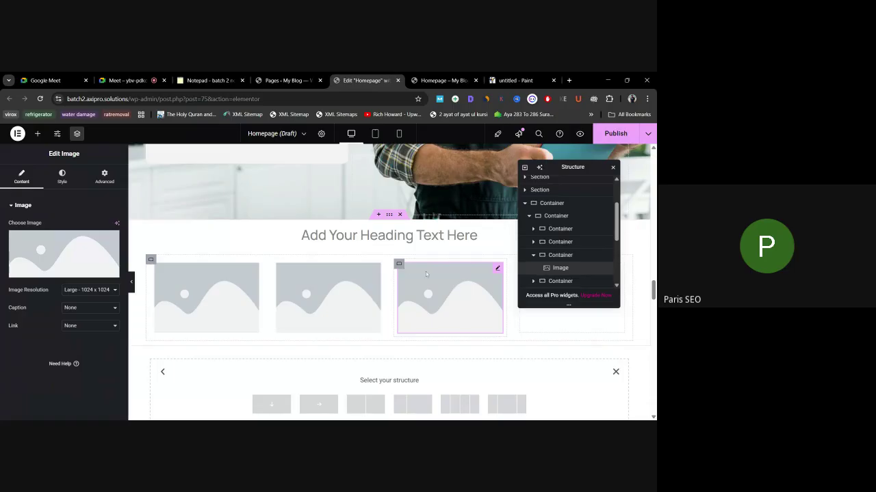
click(528, 255)
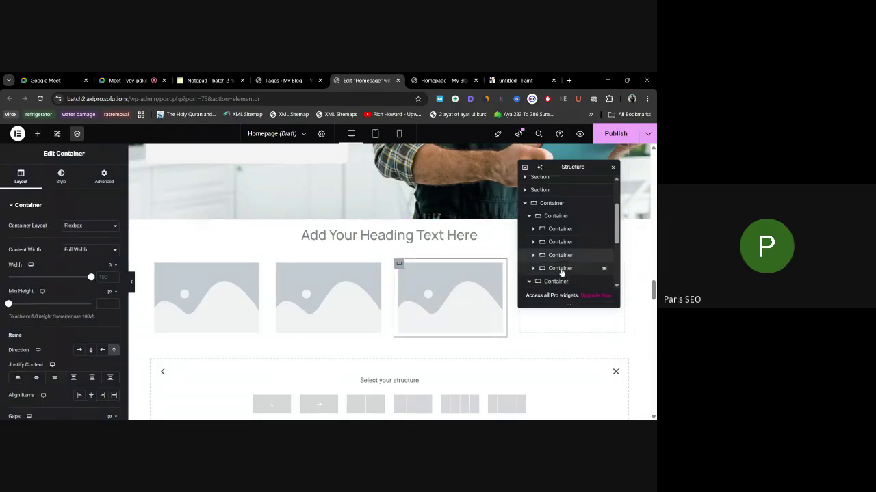
click(531, 268)
click(37, 134)
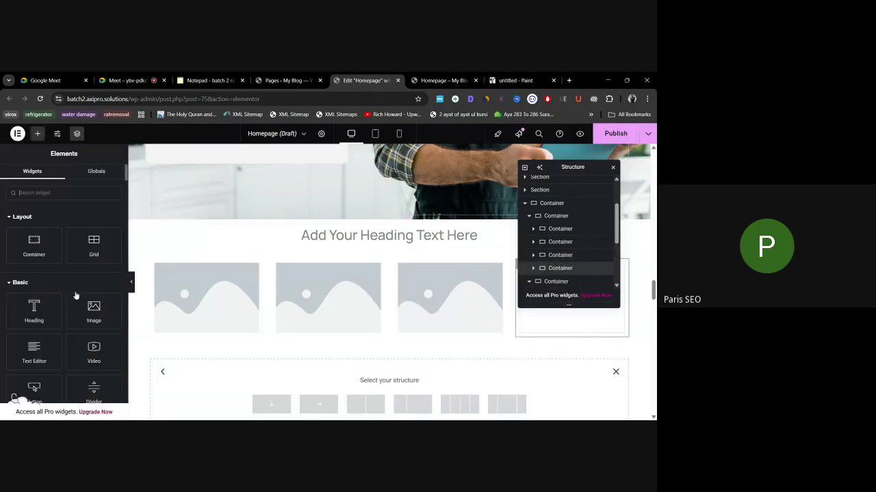
drag(116, 314, 571, 320)
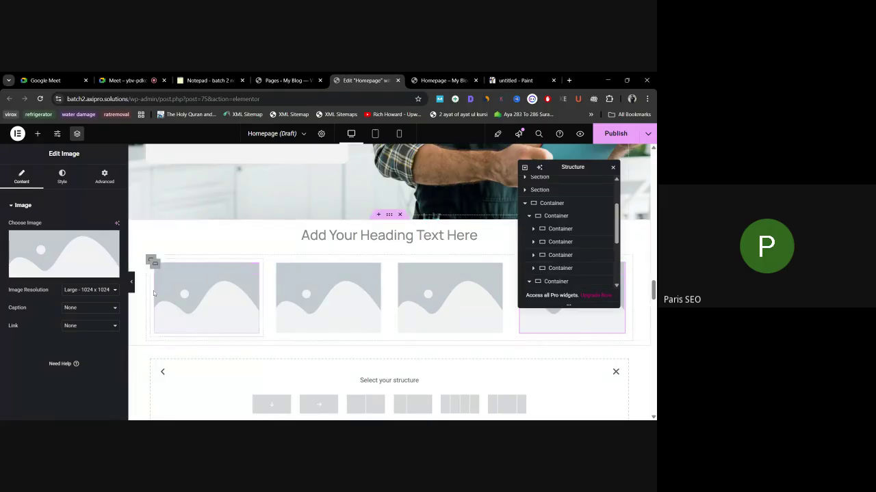
click(131, 281)
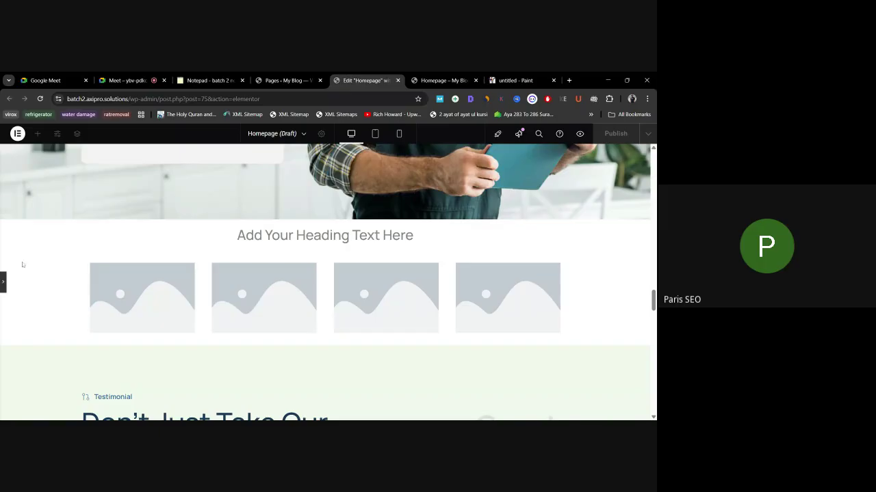
key(ctrl+p)
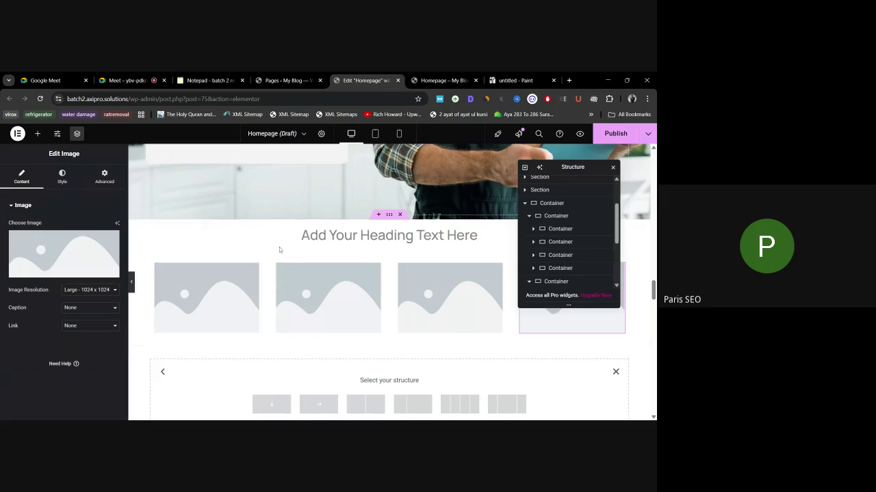
Step: Switch to the online Paint drawing, clear the whole canvas, and draw a large outer rectangle with the Pencil
click(519, 80)
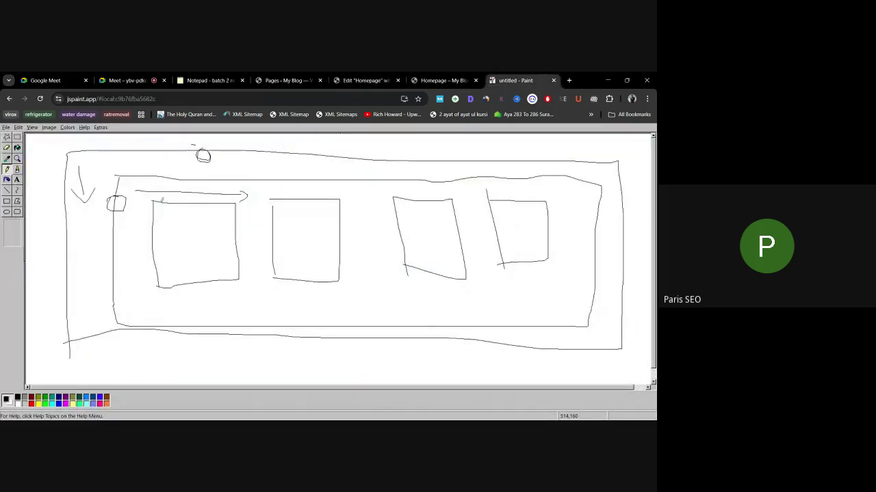
key(ctrl+a)
key(Delete)
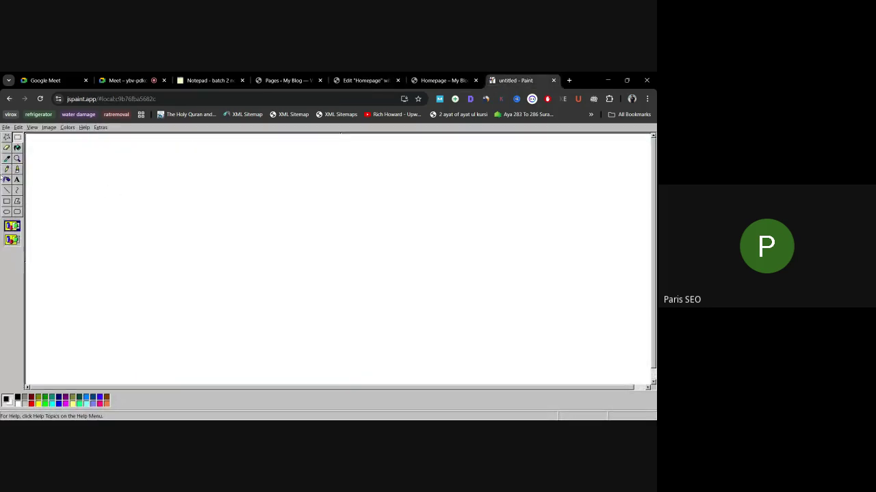
click(7, 169)
mouse_move(100, 160)
mouse_down()
mouse_move(107, 384)
mouse_move(168, 155)
mouse_move(641, 198)
mouse_move(506, 373)
mouse_move(107, 376)
mouse_up()
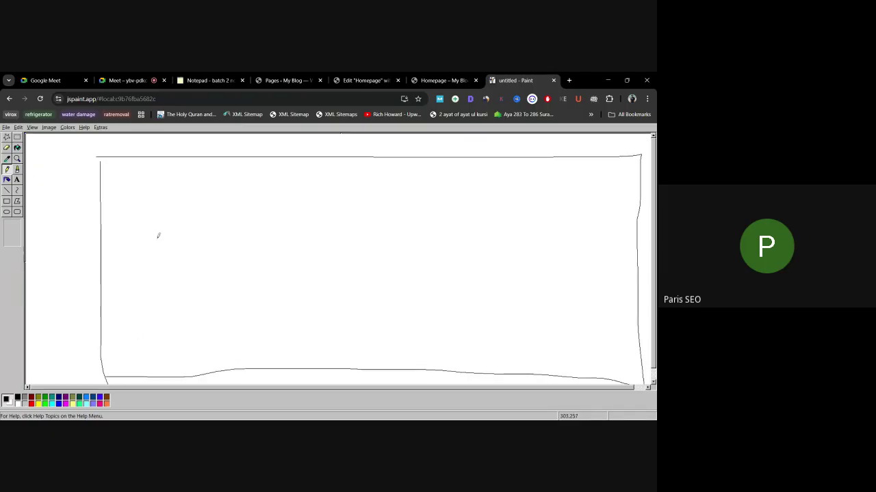
Step: Draw three wide rectangles stacked one below the other inside the outer rectangle
mouse_move(153, 163)
mouse_down()
mouse_move(151, 230)
mouse_move(560, 166)
mouse_move(531, 229)
mouse_move(140, 232)
mouse_move(157, 298)
mouse_up()
mouse_move(153, 250)
mouse_down()
mouse_move(563, 260)
mouse_move(241, 314)
mouse_move(158, 312)
mouse_move(162, 361)
mouse_up()
mouse_move(160, 321)
mouse_down()
mouse_move(497, 327)
mouse_move(416, 359)
mouse_move(142, 357)
mouse_up()
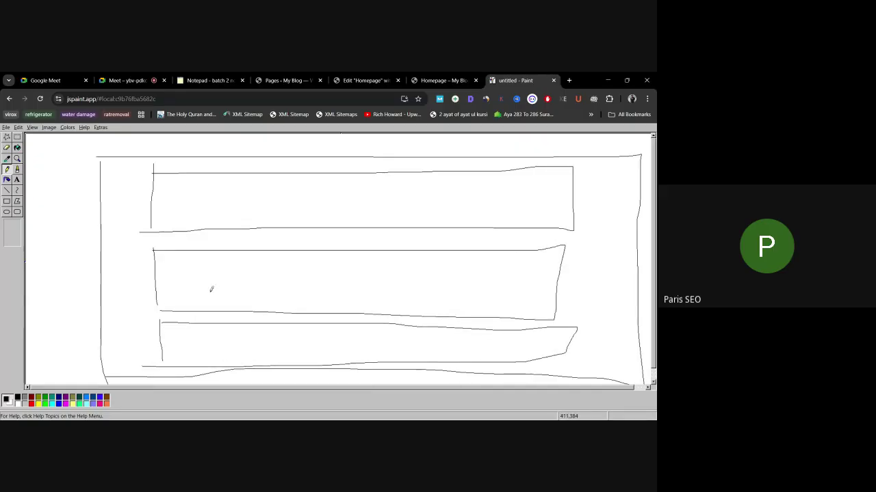
Step: Draw vertical dividers splitting the upper rectangle into three parts, the middle one into two, and the lower one into four
drag(364, 252, 366, 320)
drag(373, 171, 384, 223)
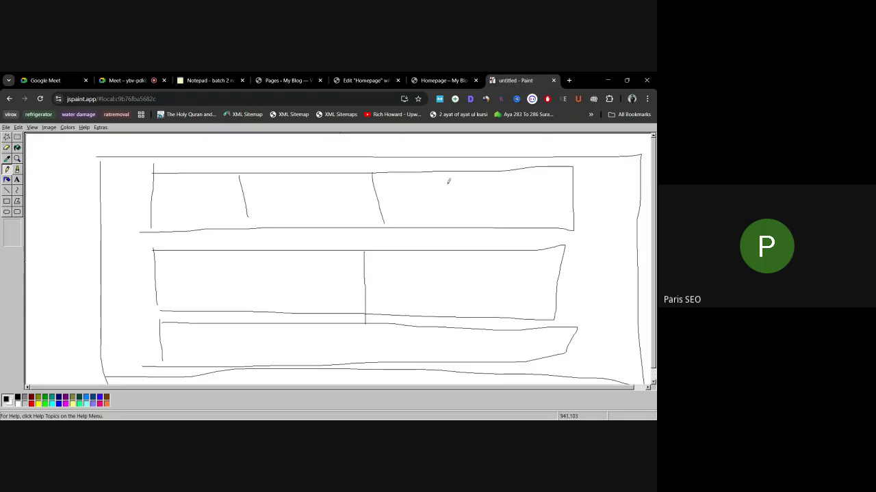
drag(257, 328, 260, 374)
drag(320, 321, 347, 355)
drag(431, 329, 443, 377)
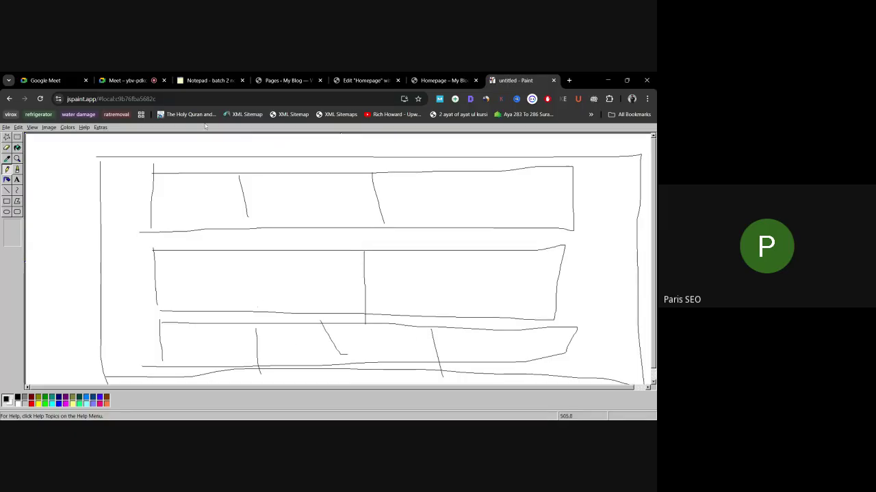
Step: Switch to the Google Meet call, review the in-call messages and the participant list, and close the participant list
click(126, 80)
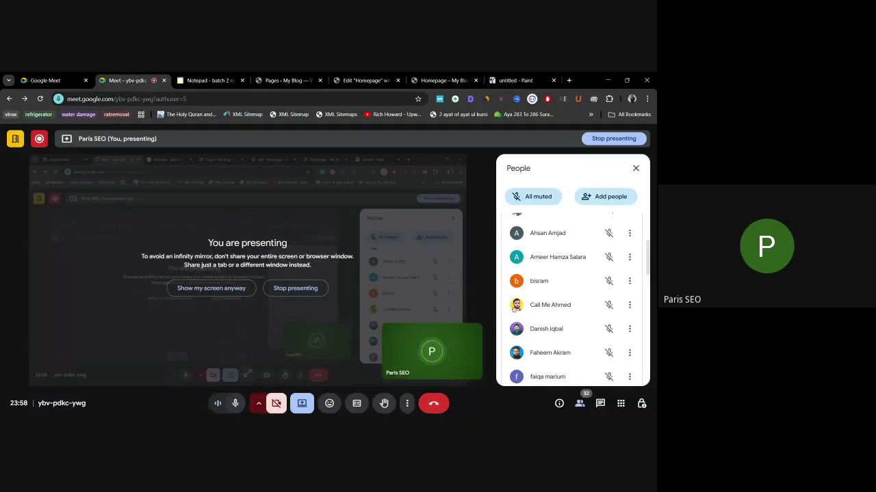
click(600, 403)
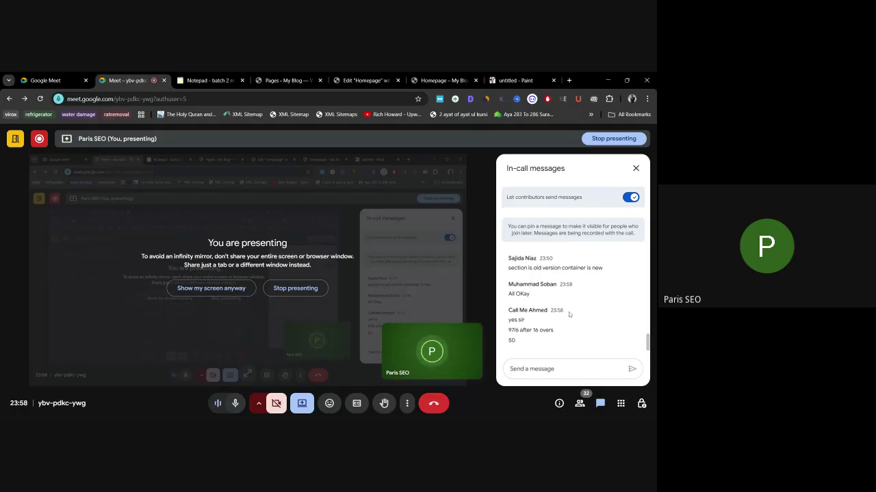
click(579, 404)
scroll(582, 314, down, 5)
scroll(583, 300, down, 2)
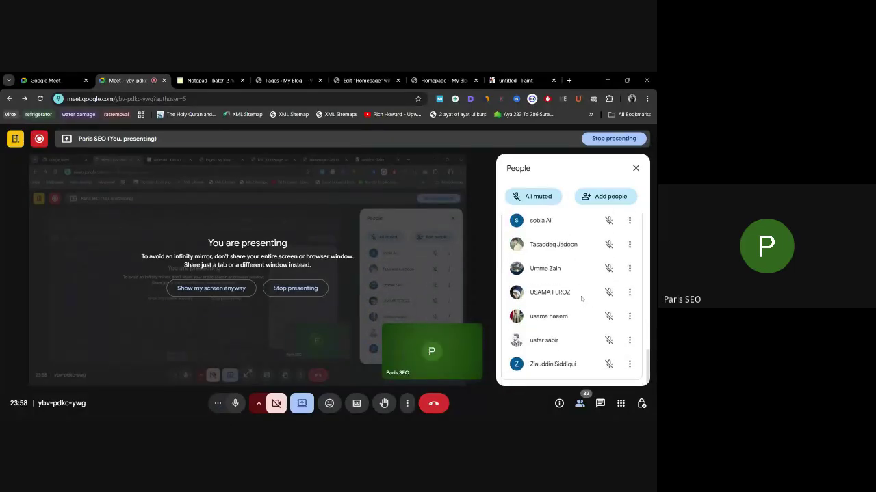
scroll(581, 298, up, 10)
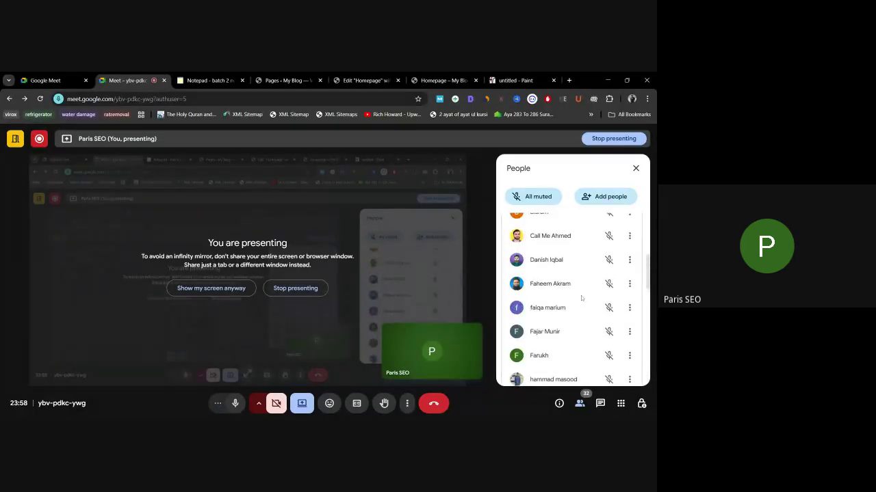
scroll(581, 299, up, 3)
click(636, 168)
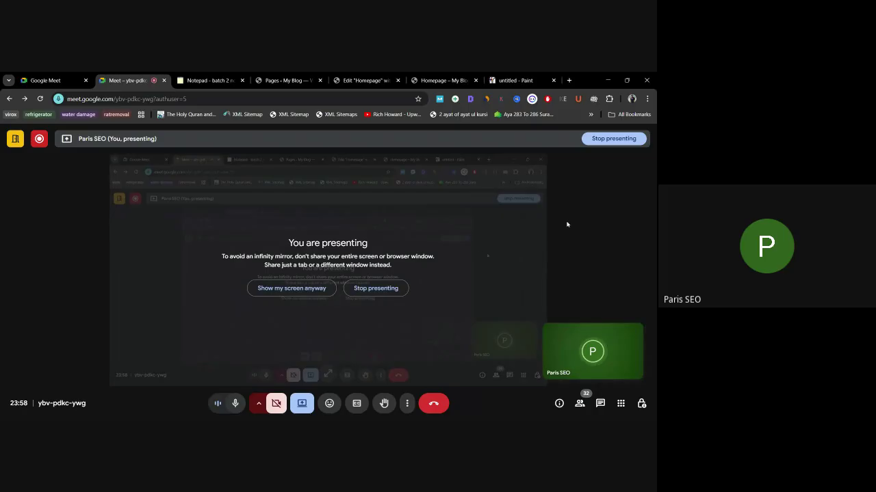
click(286, 78)
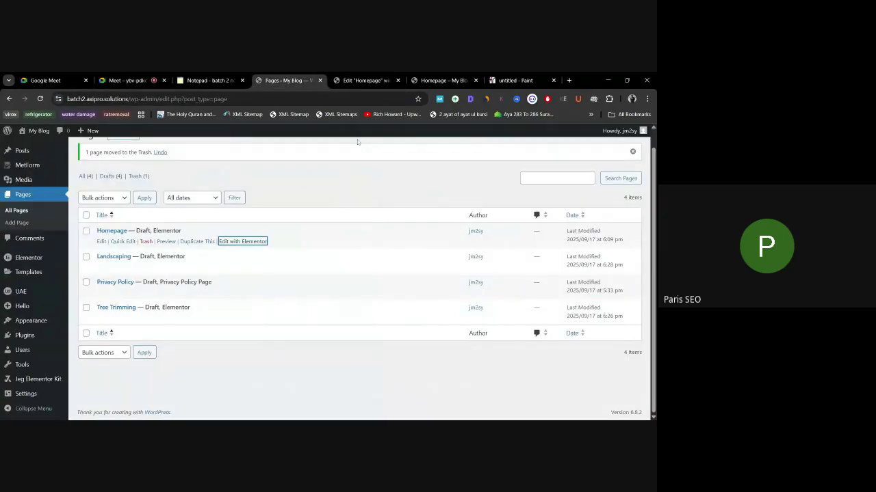
click(365, 80)
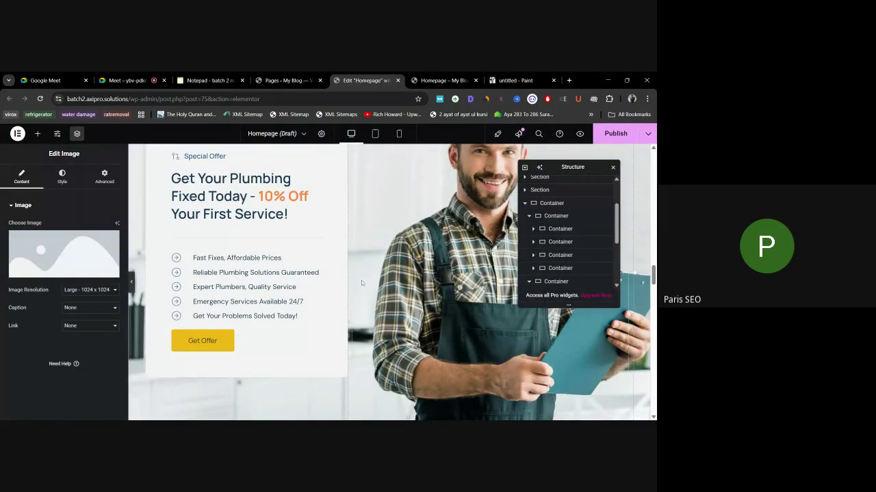
scroll(402, 266, up, 1)
scroll(402, 266, up, 3)
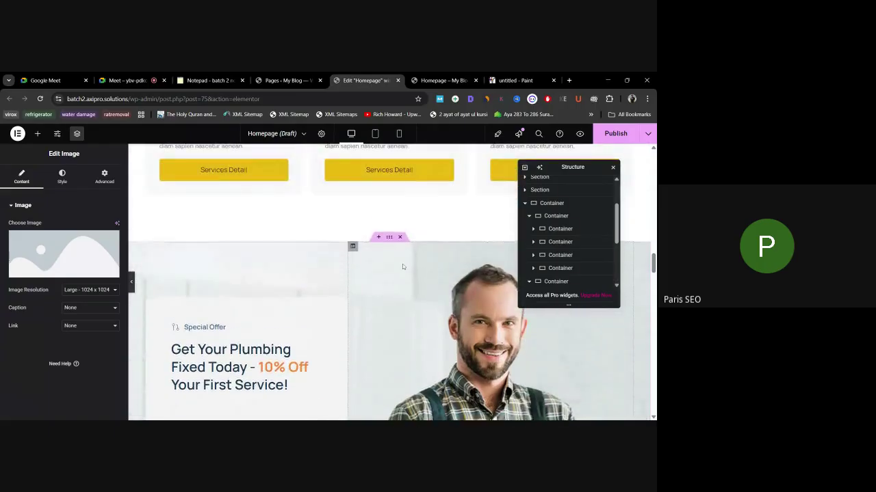
Step: Search Google for "envato elements" in a new browser tab
click(571, 80)
text(envato e)
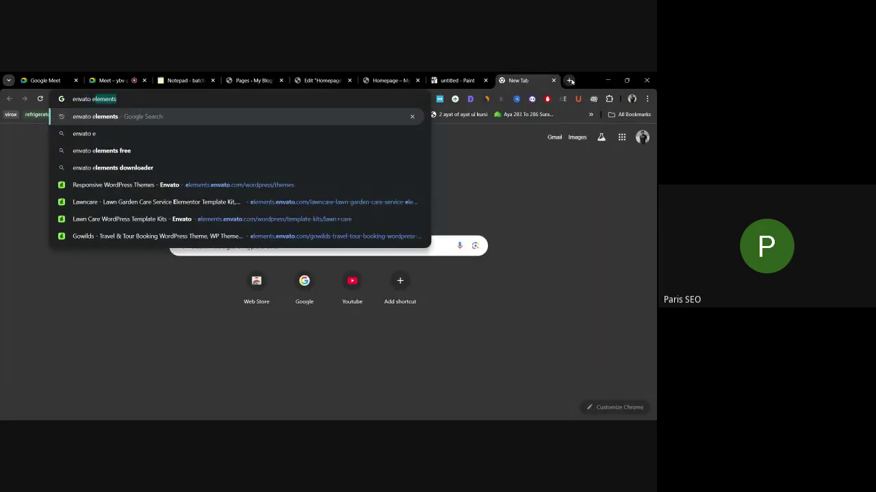
key(Return)
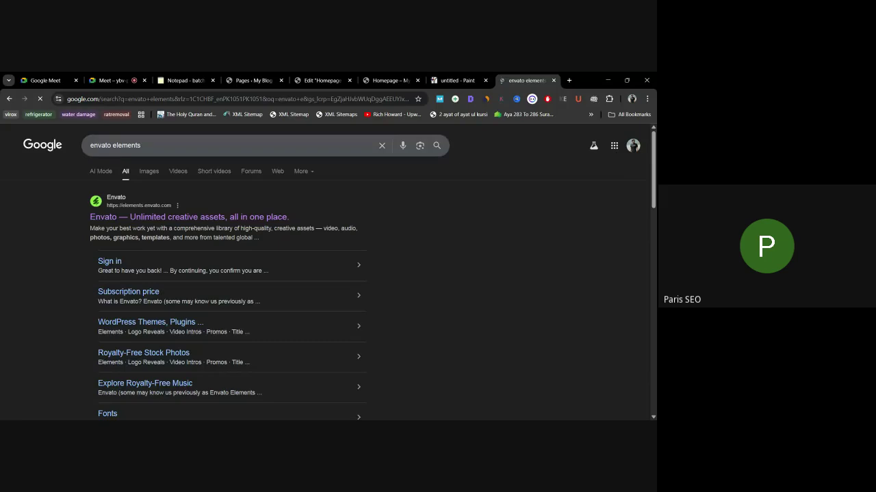
Step: Open the Envato site from the search results and search all its items for "lawn care"
click(202, 236)
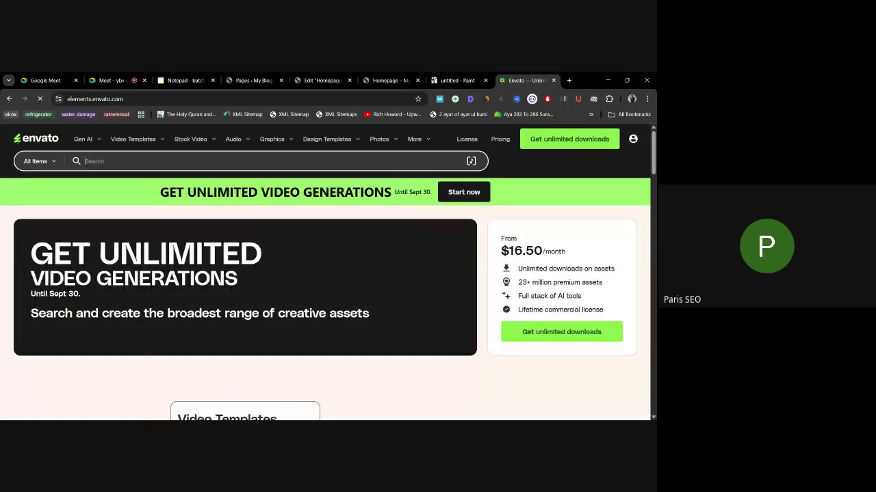
text(lawn care)
key(Return)
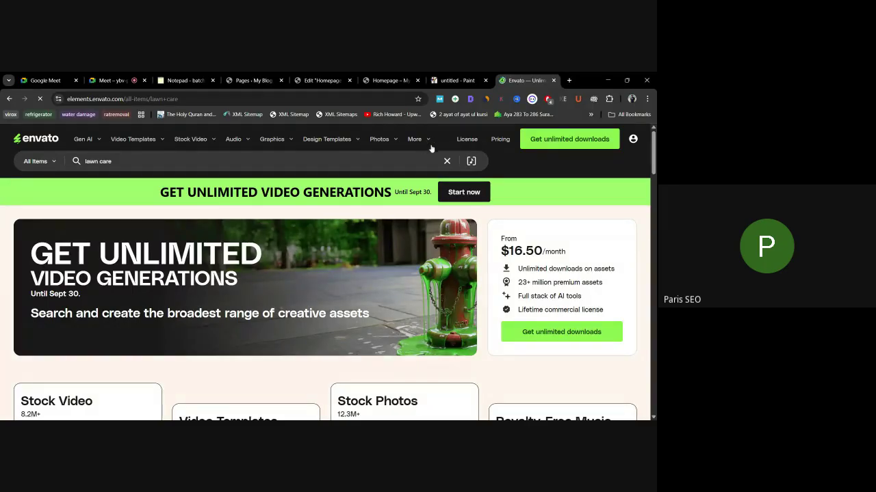
Step: Switch to the Google Meet call, review the in-call messages, and return to the Envato page
click(113, 80)
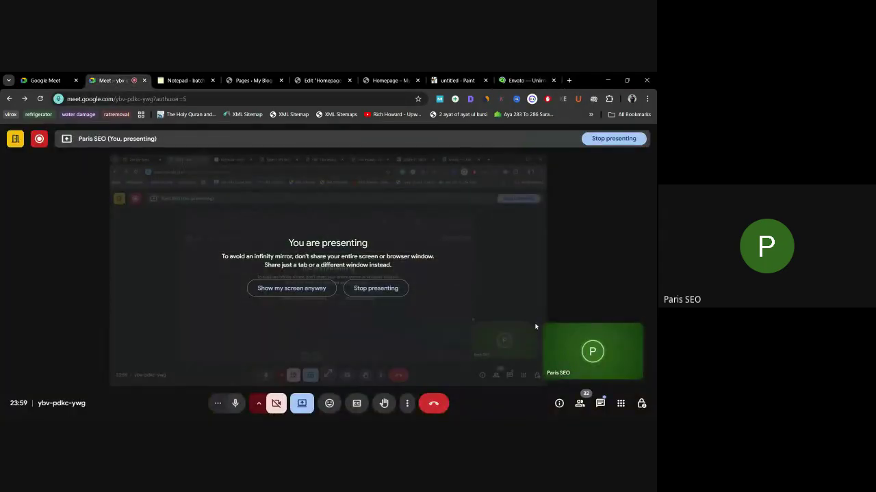
click(601, 405)
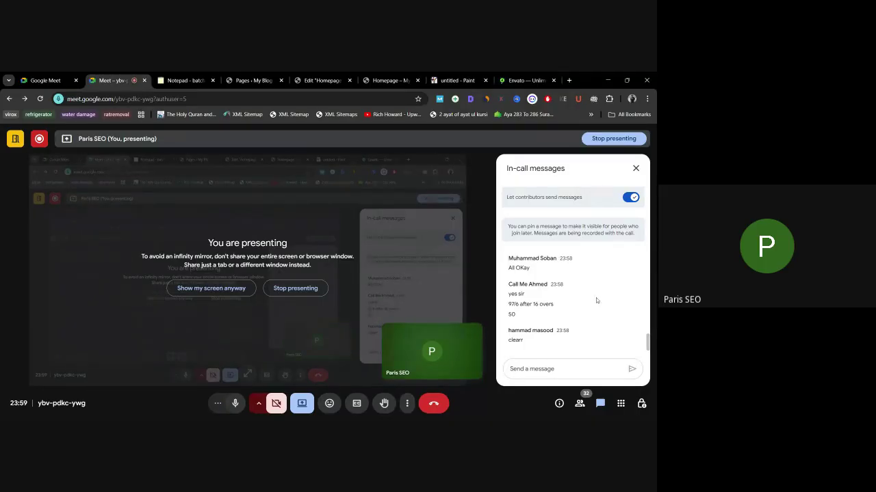
click(526, 80)
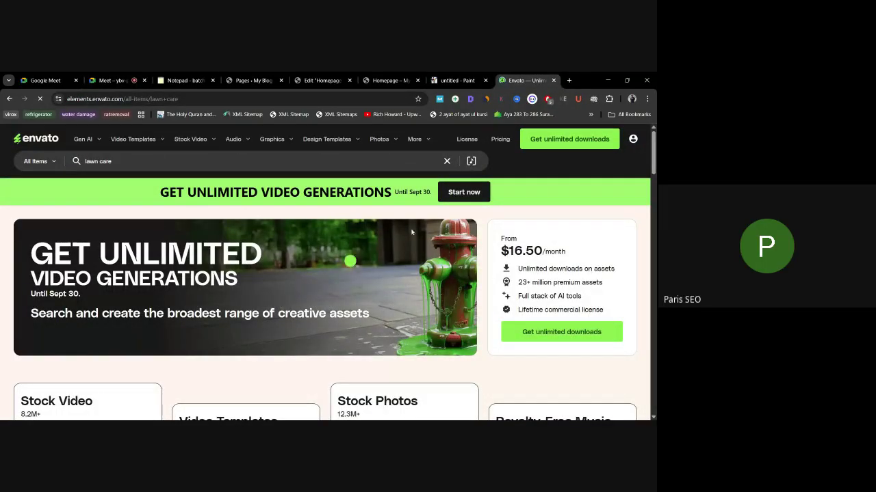
Step: Switch to Paint and draw a diagonal line outside the outer rectangle and a short stroke at the upper rectangle's corner
click(465, 81)
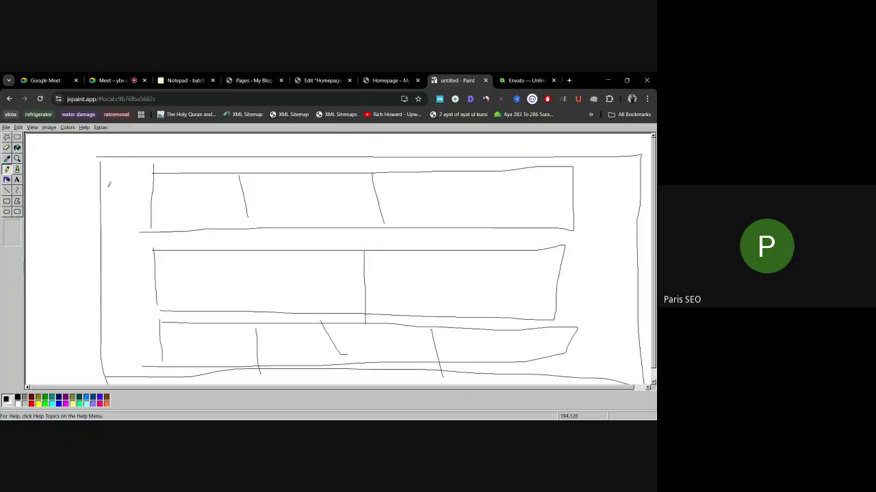
drag(104, 195, 59, 164)
drag(152, 173, 178, 169)
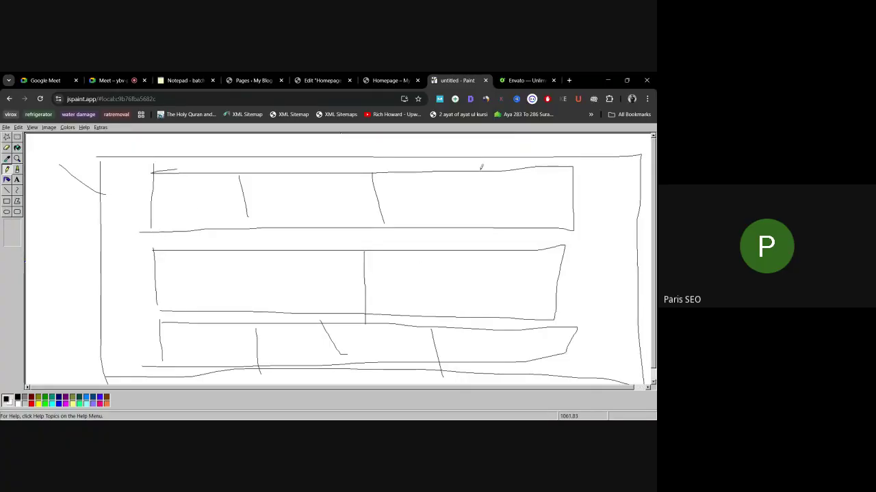
Step: Return to Envato, open the All WordPress category, and filter the items to Template Kits
click(527, 80)
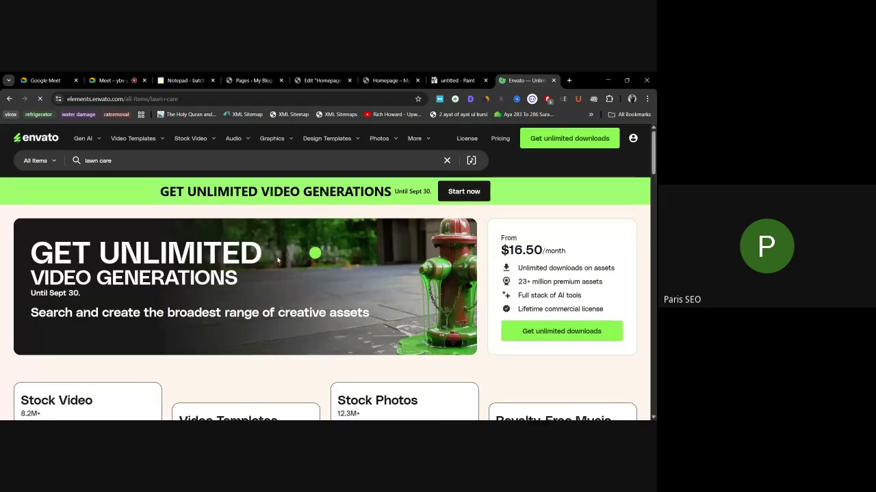
scroll(322, 253, down, 4)
scroll(269, 261, up, 4)
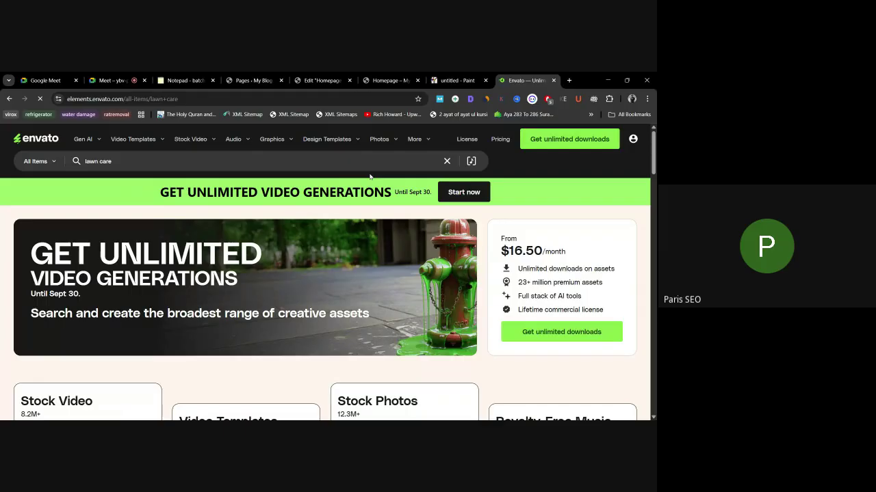
mouse_move(430, 143)
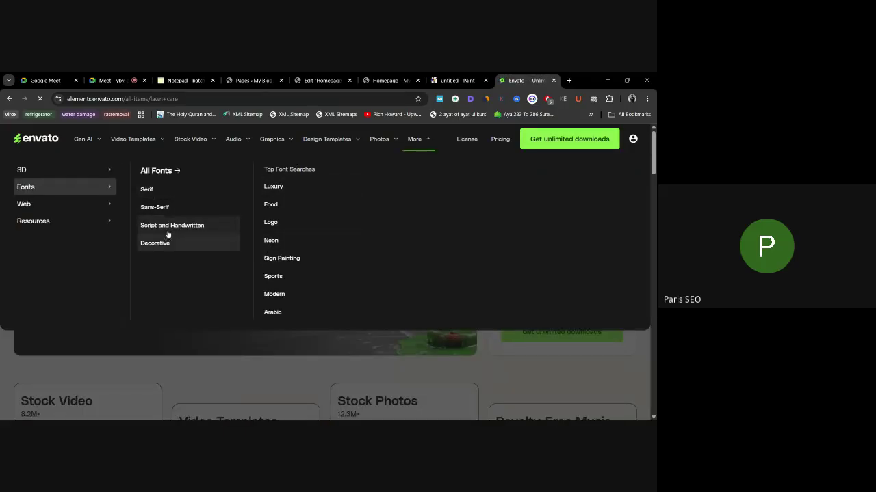
mouse_move(92, 206)
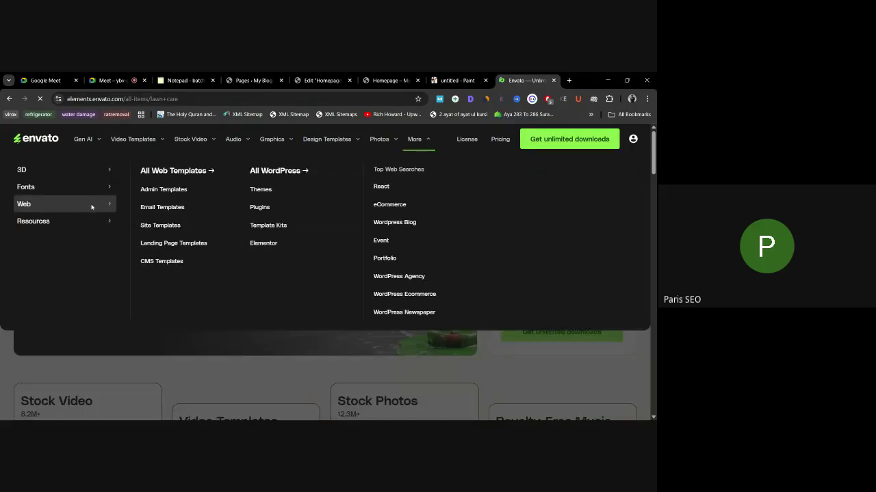
click(273, 172)
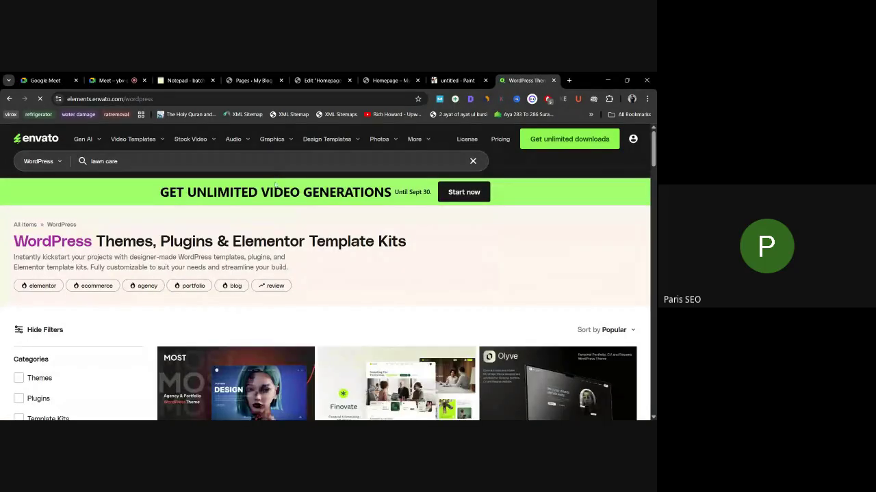
scroll(43, 298, down, 2)
click(42, 294)
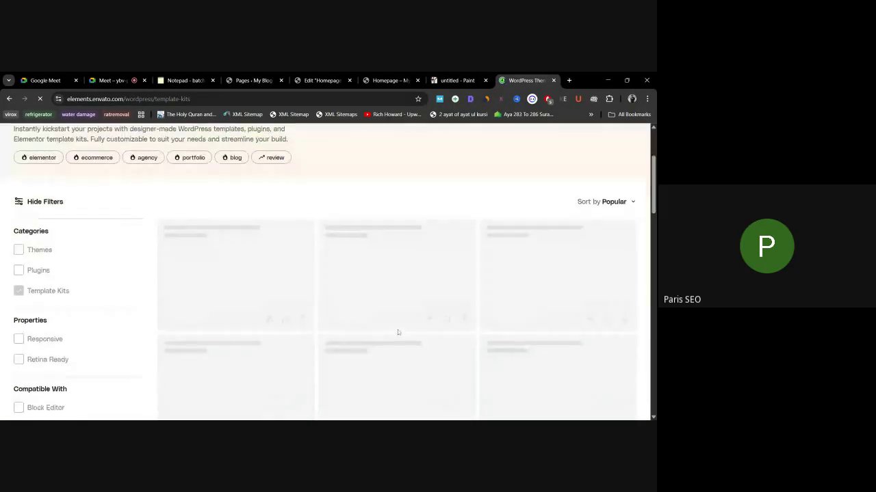
Step: Open the Consultry - Business Consulting Elementor Template Kit from the results and launch its live preview
scroll(391, 312, down, 1)
scroll(391, 312, down, 2)
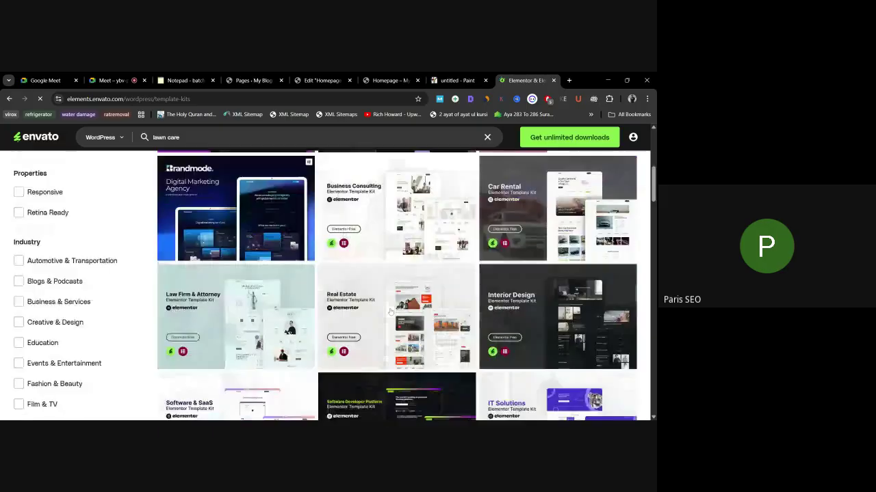
scroll(403, 301, up, 1)
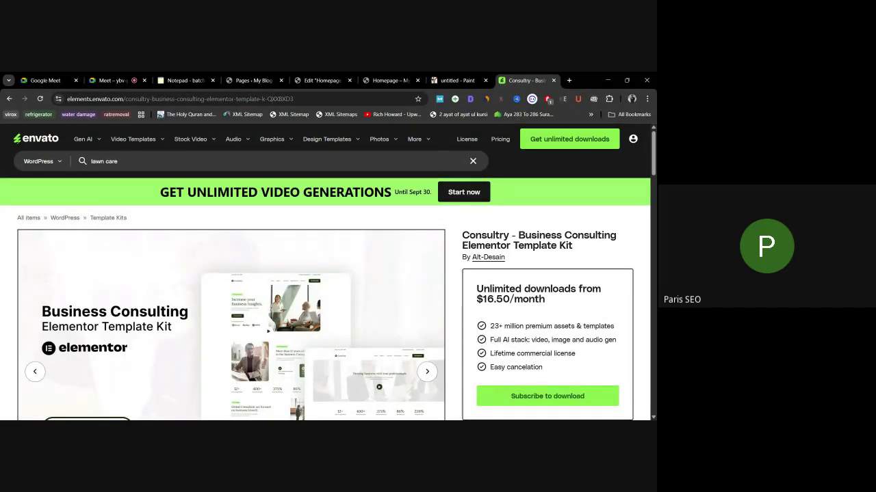
scroll(533, 308, down, 3)
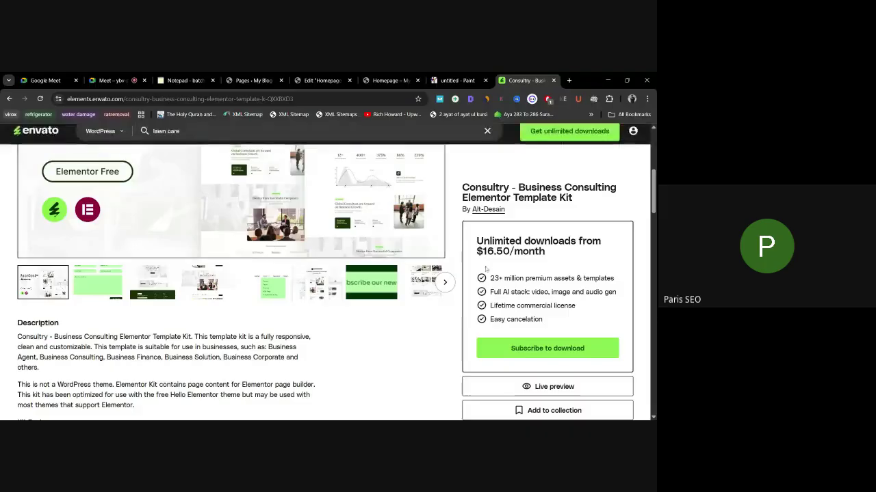
click(534, 385)
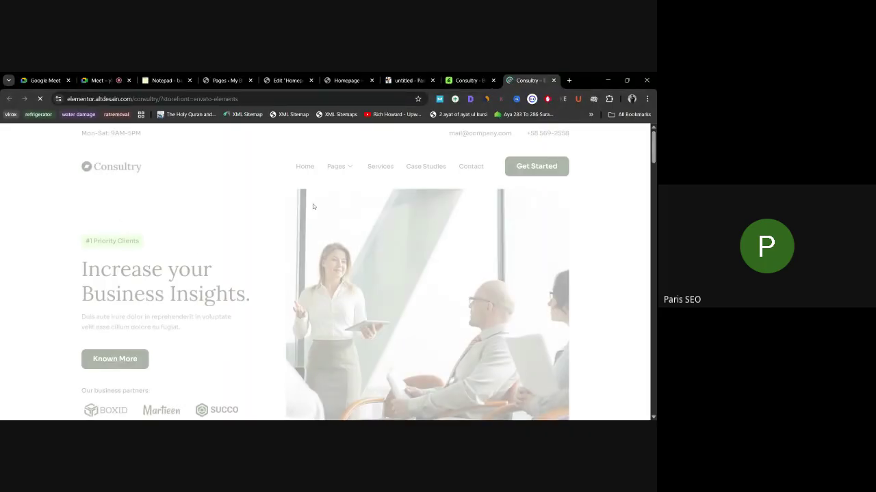
Step: Examine the layout of the hero and "Why Choosing Us?" sections in the Consultry preview
scroll(270, 252, down, 2)
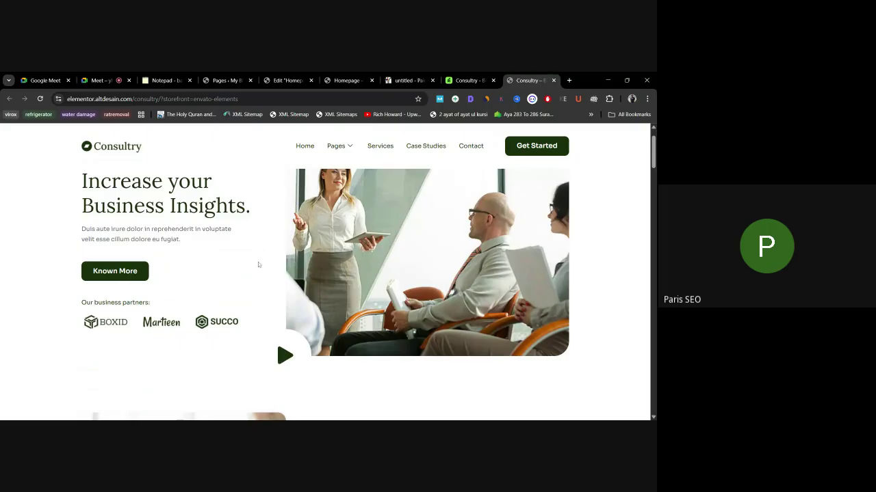
scroll(259, 263, up, 2)
scroll(239, 265, down, 5)
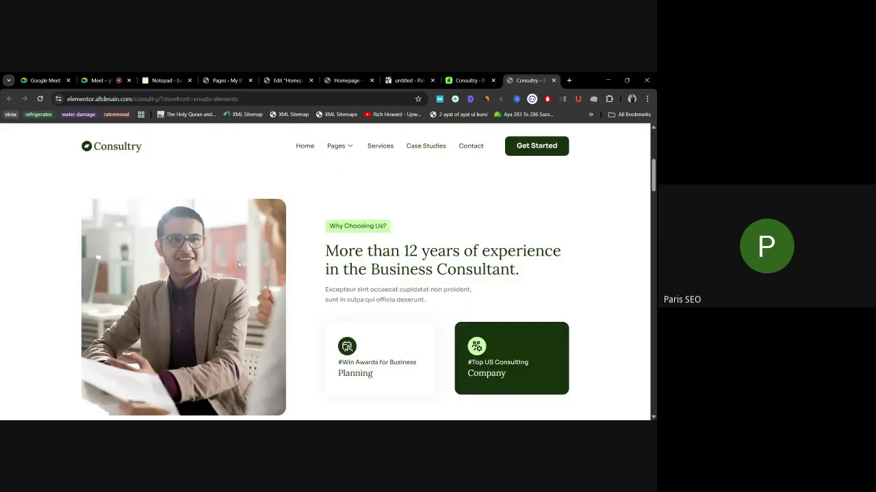
scroll(238, 262, down, 1)
scroll(238, 260, up, 1)
scroll(651, 178, down, 1)
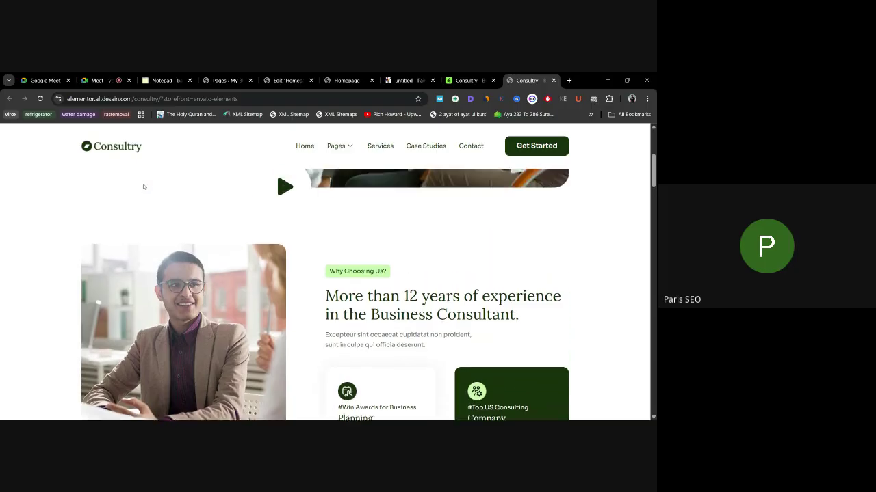
drag(47, 192, 576, 217)
click(620, 221)
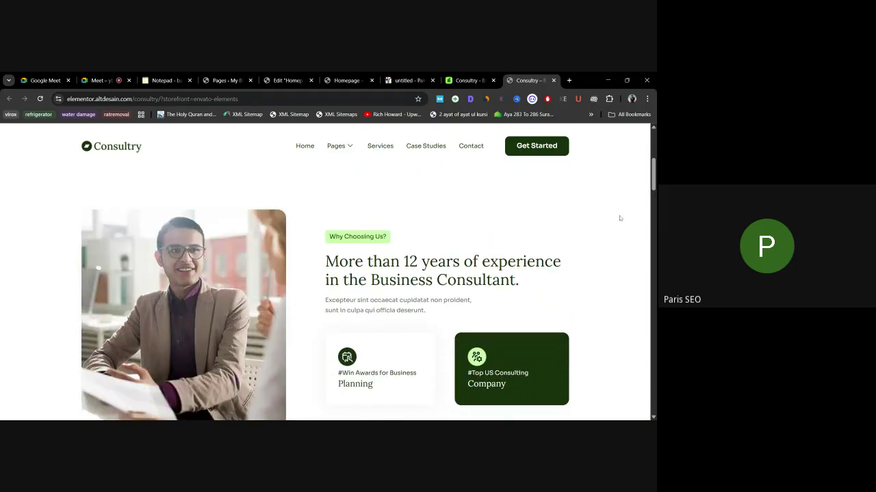
scroll(251, 369, down, 1)
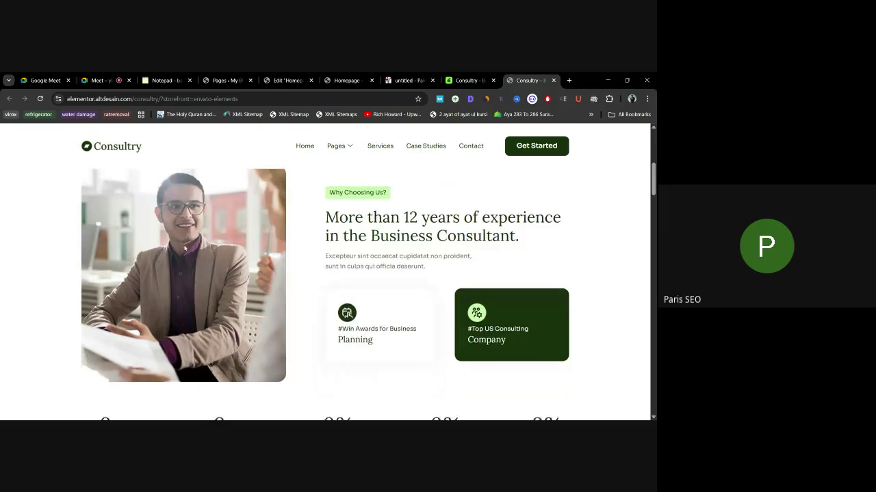
scroll(164, 236, down, 1)
scroll(184, 248, up, 2)
scroll(179, 274, down, 3)
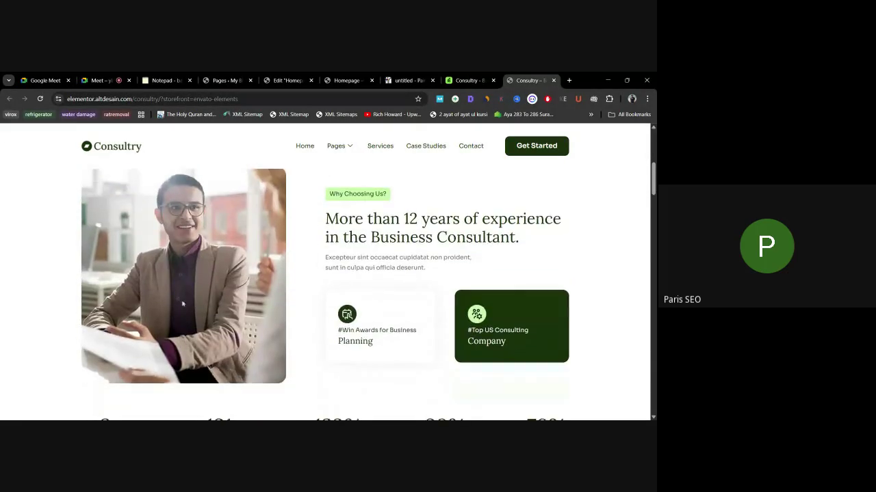
drag(179, 331, 354, 377)
scroll(355, 378, up, 1)
scroll(298, 404, up, 1)
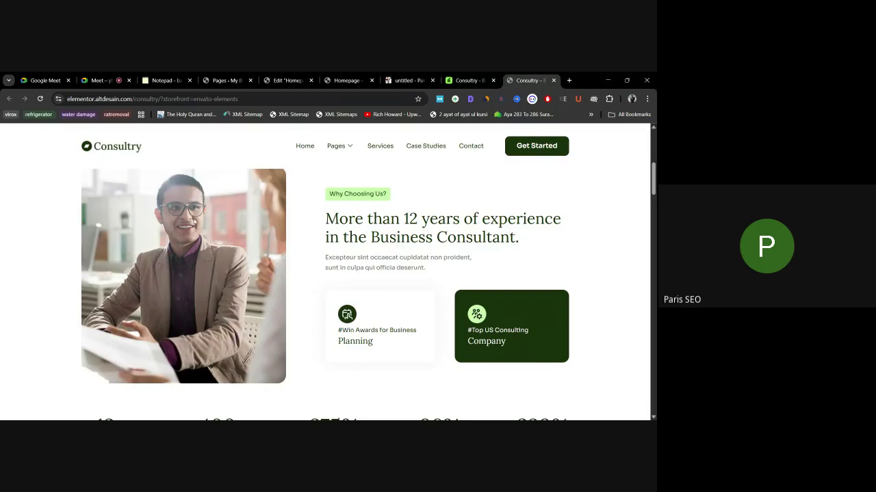
Step: Switch to Paint, erase the whole sketch, and draw a large outer rectangle across most of the canvas
click(408, 80)
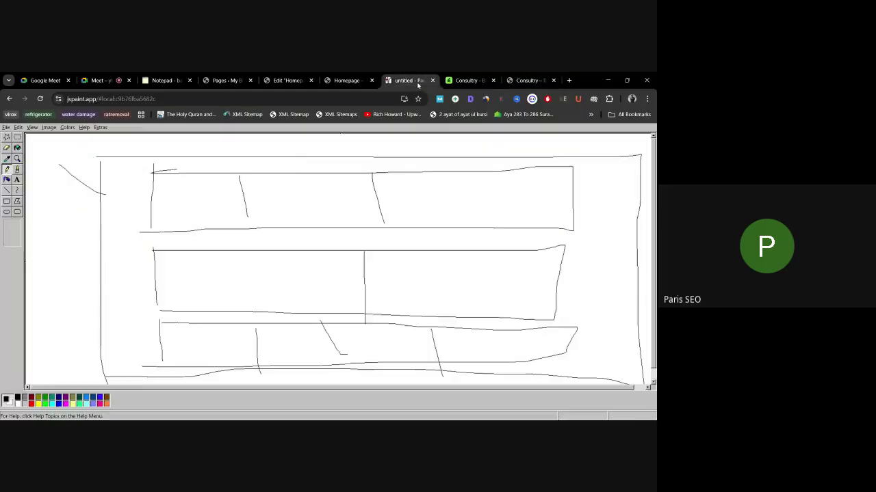
key(ctrl+a)
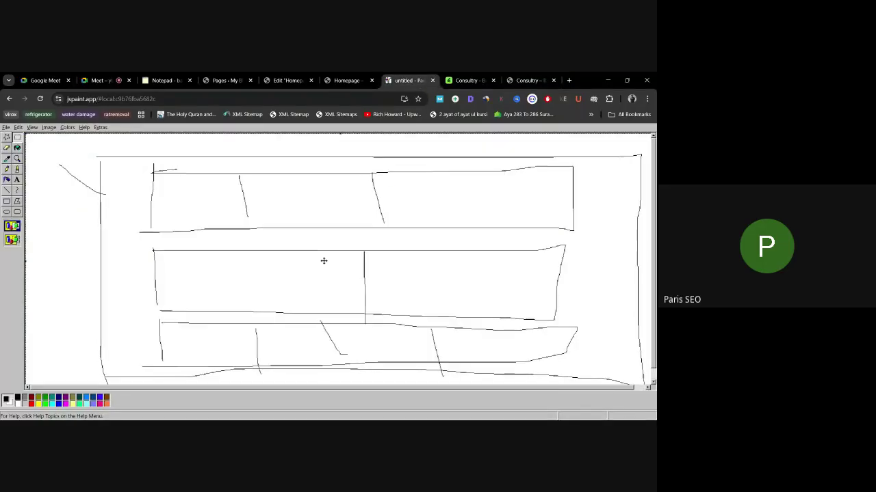
key(Delete)
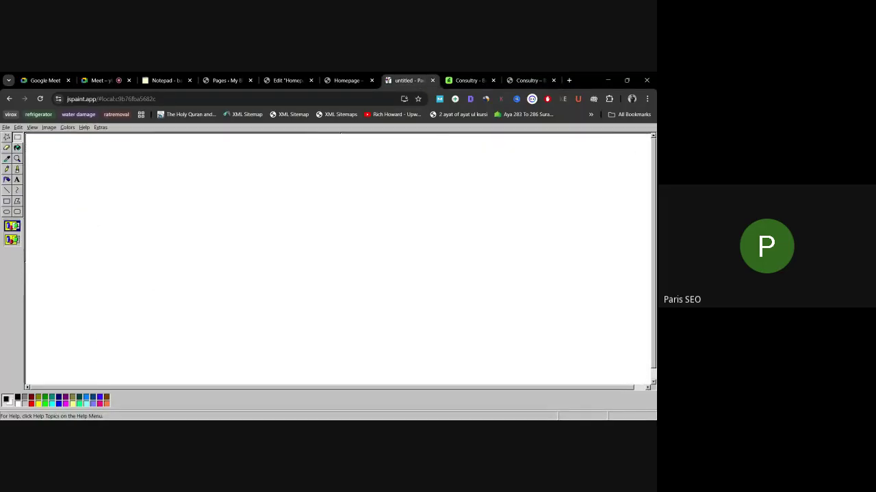
drag(56, 152, 43, 379)
mouse_move(56, 144)
mouse_down()
mouse_move(602, 141)
mouse_move(608, 354)
mouse_move(34, 366)
mouse_up()
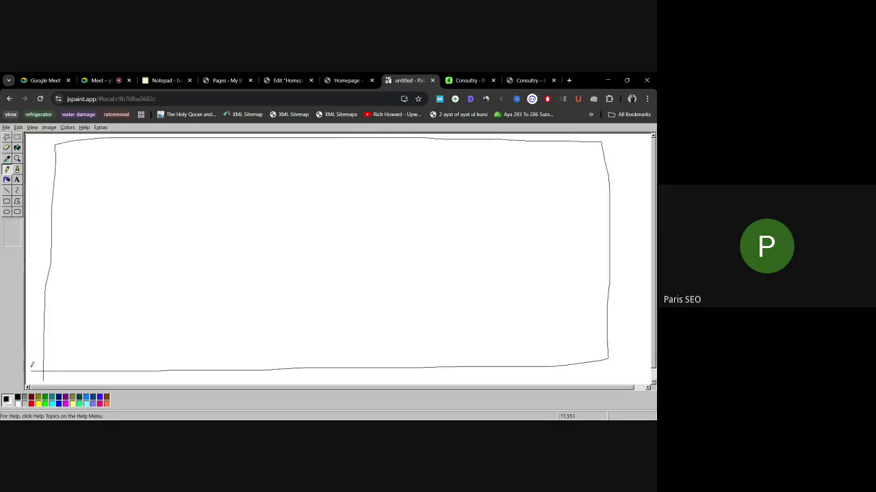
Step: Switch to the Consultry preview and review the layout of the "Why Choosing Us?" section
click(472, 80)
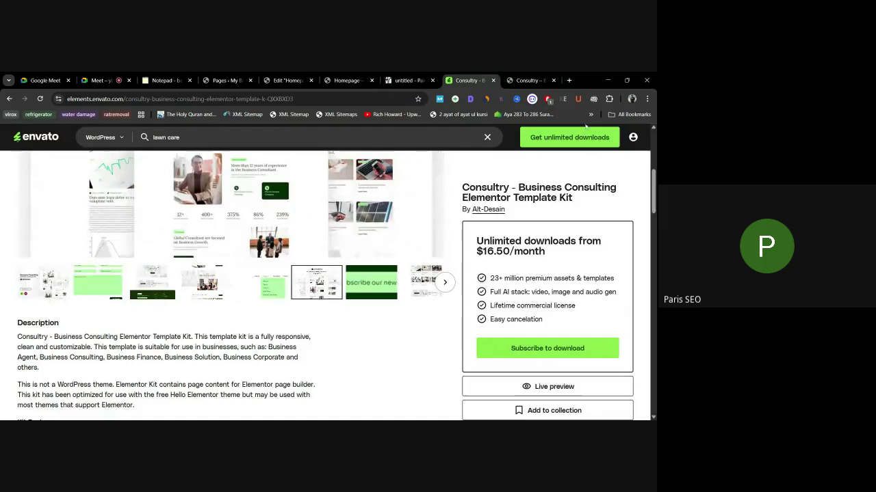
click(526, 80)
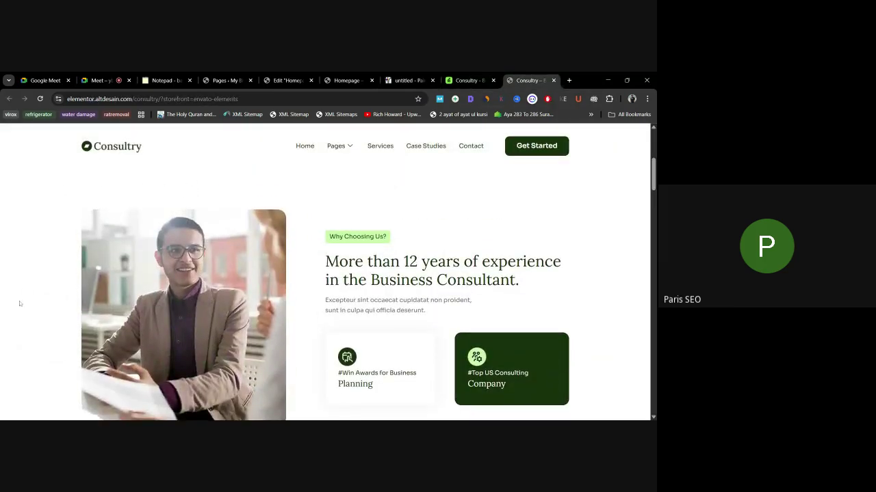
scroll(38, 373, down, 1)
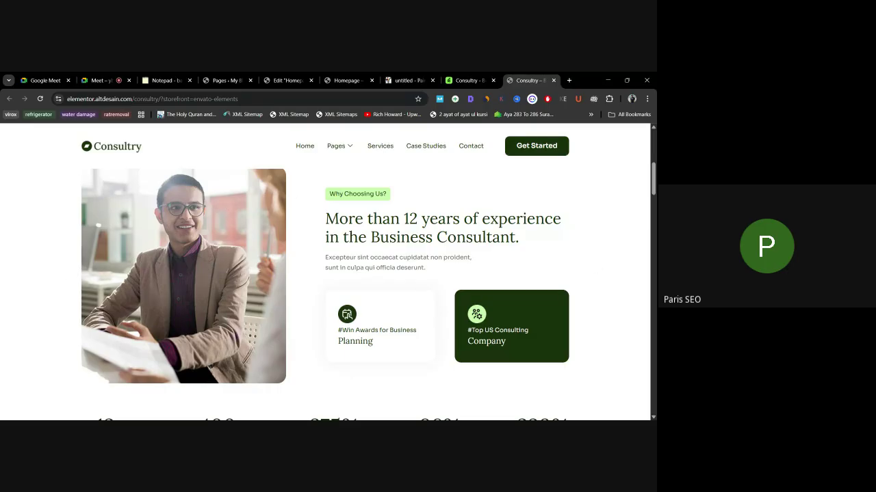
Step: In Paint, draw a second rectangle inside the outer one and a short downward arrow in the gap beside it
click(407, 81)
drag(93, 161, 86, 342)
mouse_move(93, 161)
mouse_down()
mouse_move(528, 166)
mouse_move(535, 330)
mouse_move(77, 344)
mouse_up()
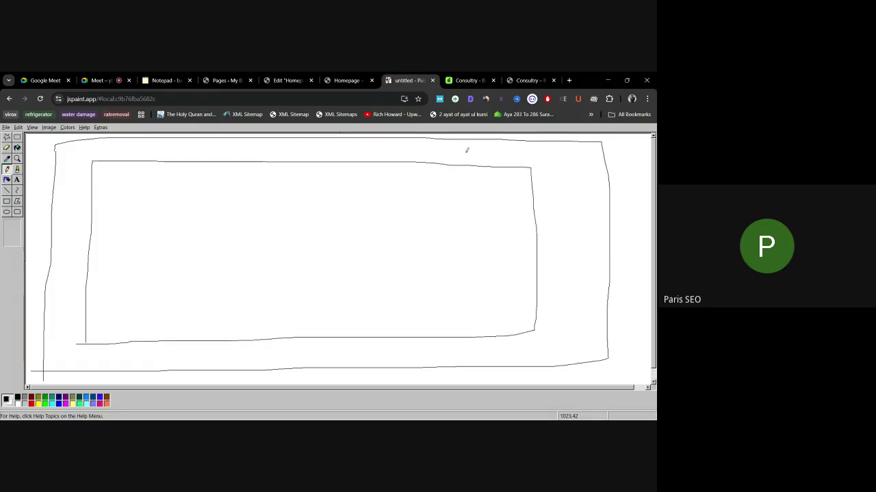
drag(574, 149, 579, 182)
Step: Check the Consultry preview, and in Paint draw two side-by-side boxes inside the inner rectangle
click(526, 80)
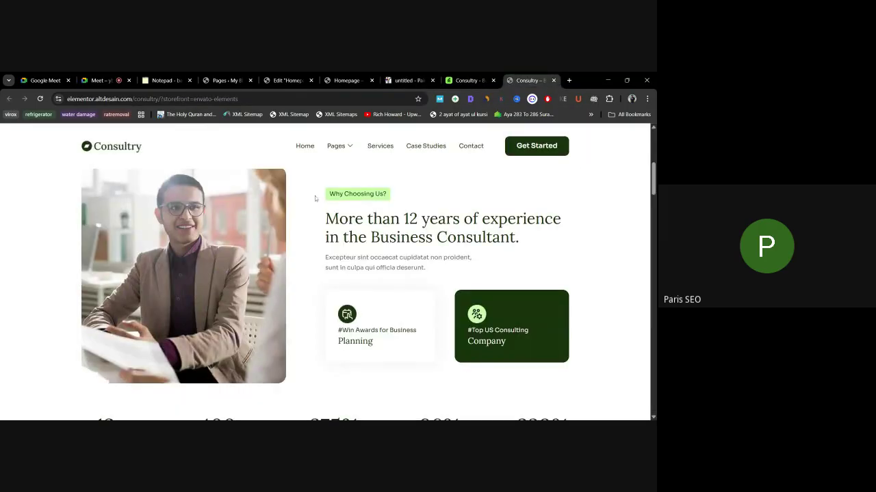
click(467, 80)
click(408, 80)
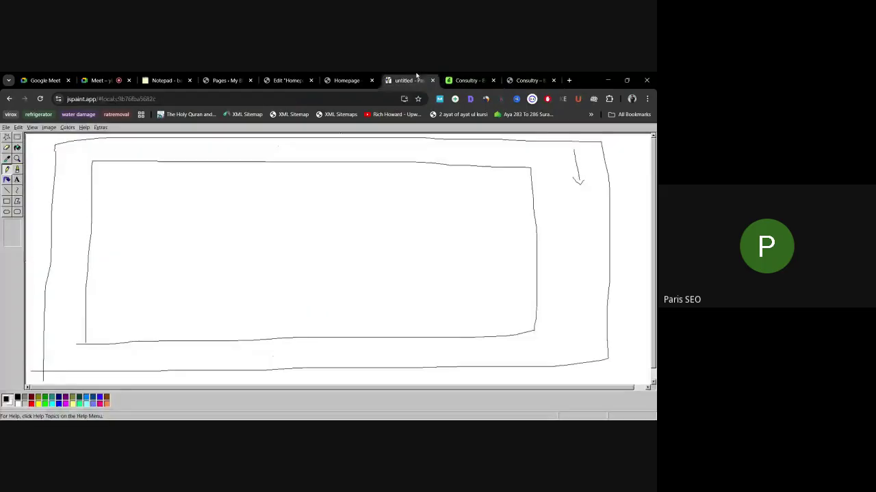
drag(133, 190, 118, 306)
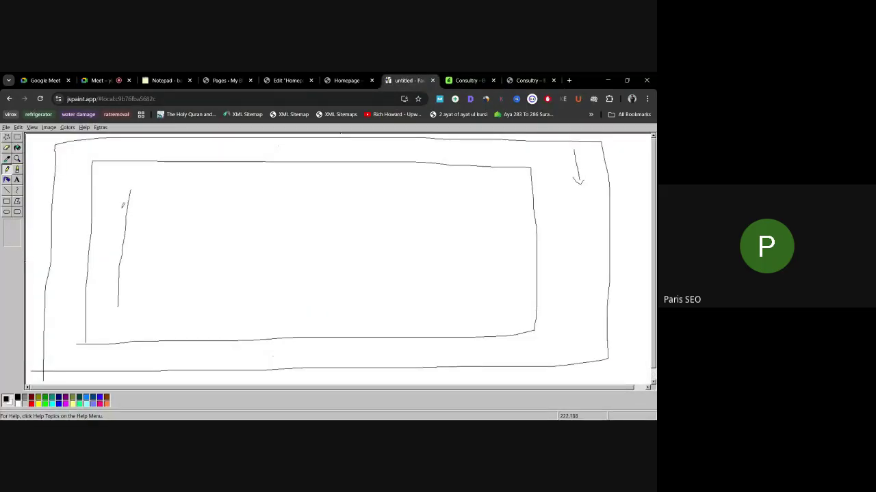
mouse_move(133, 186)
mouse_down()
mouse_move(141, 178)
mouse_move(267, 171)
mouse_move(267, 263)
mouse_move(121, 300)
mouse_up()
drag(340, 171, 326, 318)
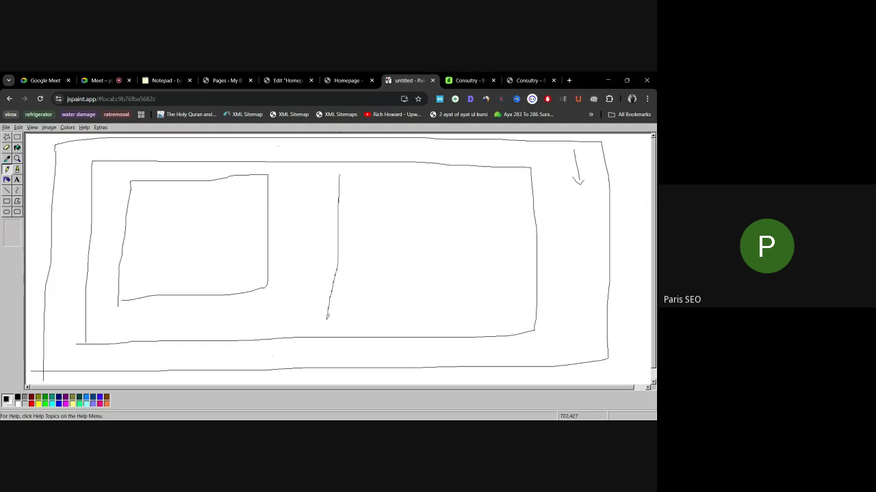
mouse_move(342, 173)
mouse_down()
mouse_move(448, 172)
mouse_move(503, 203)
mouse_move(498, 318)
mouse_move(319, 310)
mouse_up()
Step: Compare with the photo in the Consultry preview, and write "IMG" inside the first of the two boxes in Paint
click(530, 81)
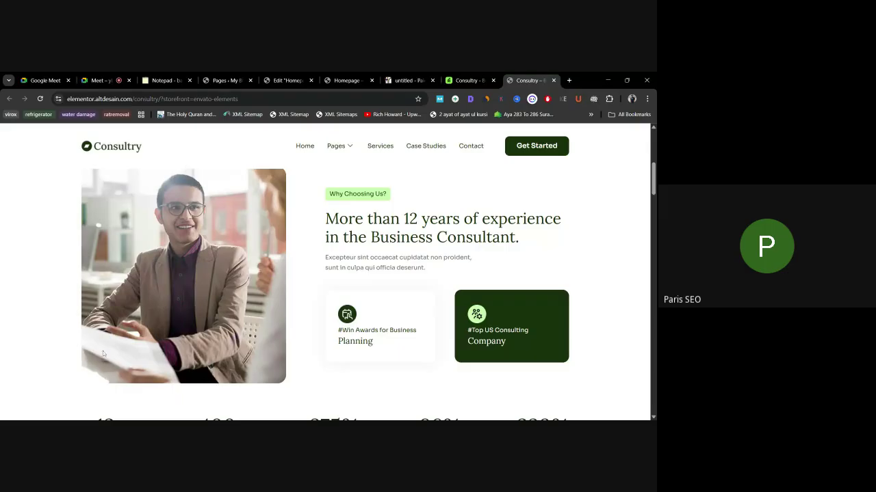
click(408, 81)
mouse_move(148, 216)
mouse_down()
mouse_move(147, 254)
mouse_move(159, 253)
mouse_move(151, 214)
mouse_move(175, 258)
mouse_move(183, 229)
mouse_up()
mouse_move(200, 220)
mouse_down()
mouse_move(190, 230)
mouse_move(205, 250)
mouse_up()
drag(228, 220, 237, 245)
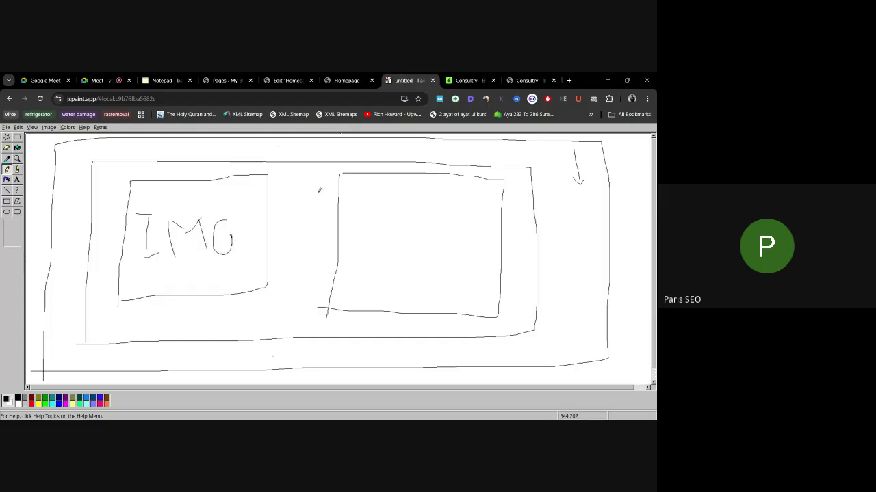
Step: In the Consultry preview, examine the label, heading, paragraph and two cards beside the photo in the "Why Choosing Us?" section
click(525, 80)
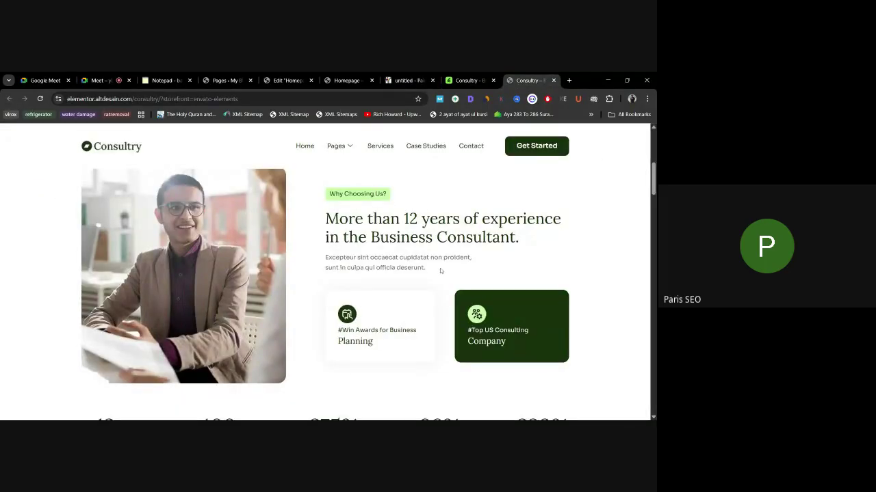
drag(417, 207, 323, 204)
drag(524, 238, 324, 200)
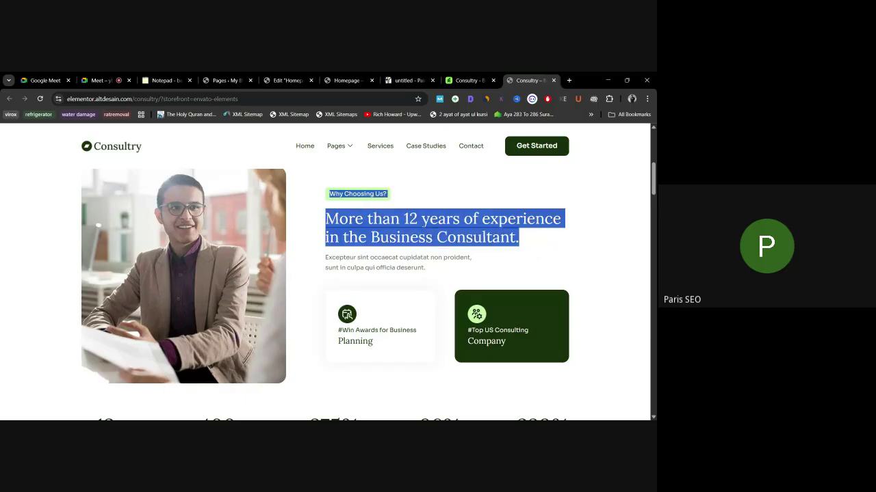
click(476, 268)
drag(476, 269, 333, 247)
click(394, 312)
drag(358, 286, 533, 347)
click(552, 346)
scroll(369, 286, up, 1)
scroll(369, 287, down, 1)
drag(322, 177, 545, 372)
click(545, 372)
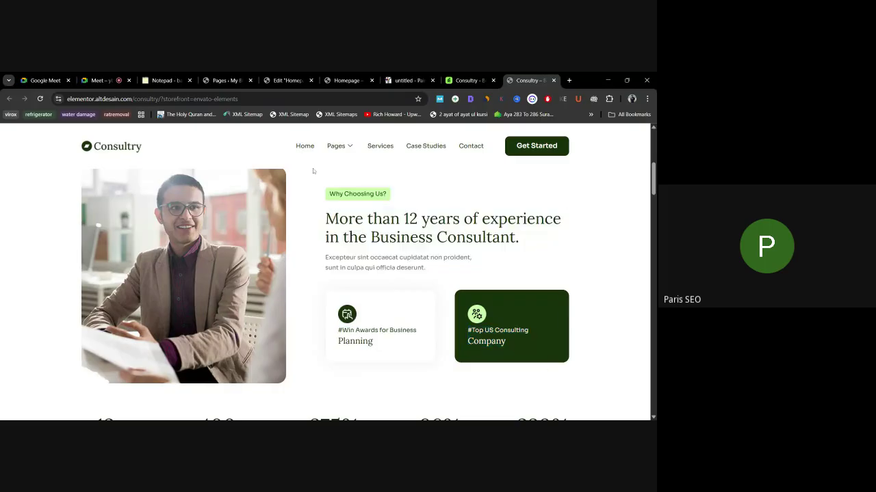
drag(313, 145, 238, 236)
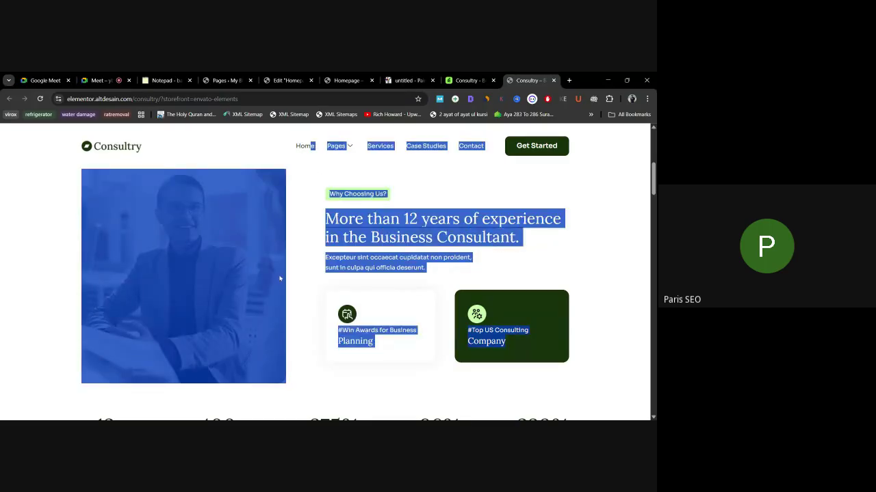
click(311, 272)
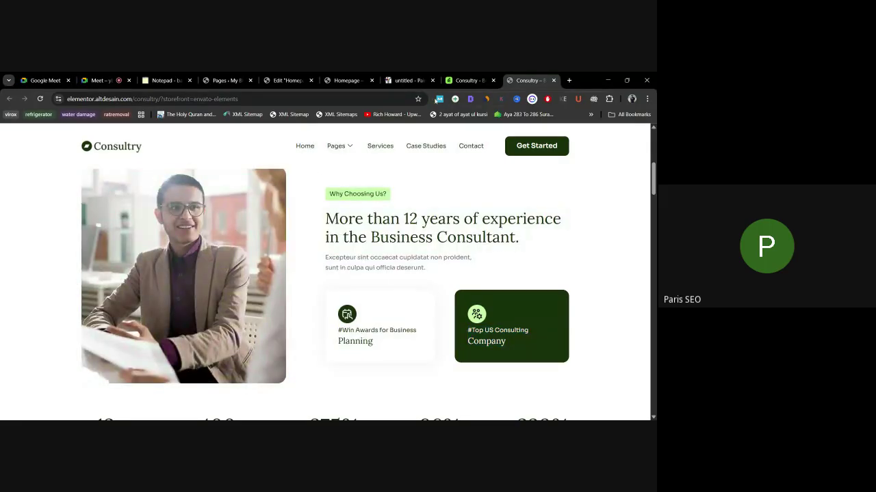
Step: Place the Paint tab beside the Consultry preview tab and draw four stacked boxes inside the empty box next to "IMG"
drag(409, 80, 479, 82)
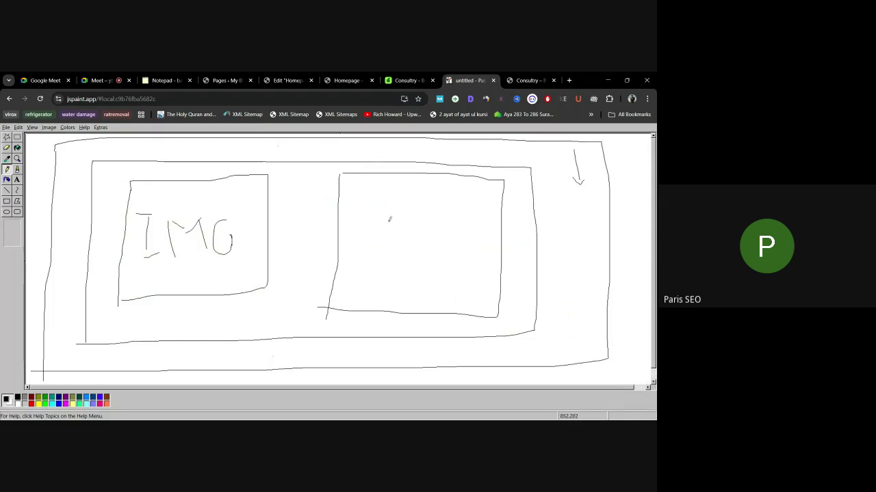
click(528, 80)
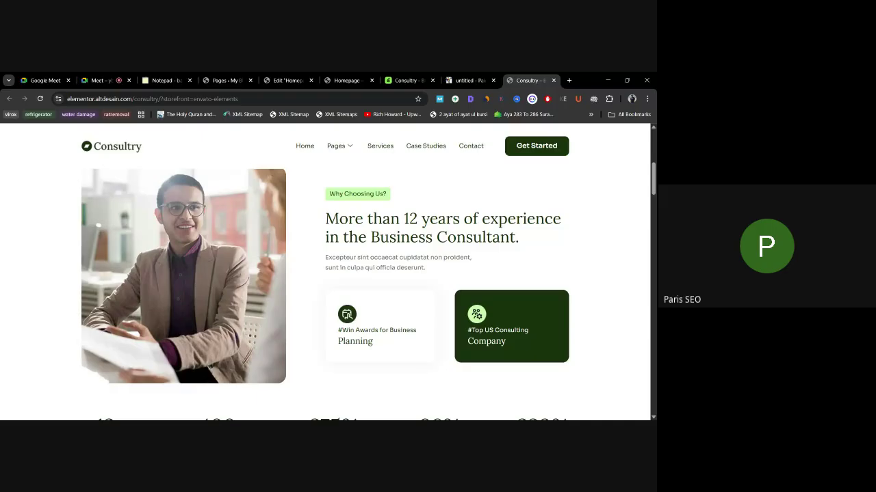
click(469, 80)
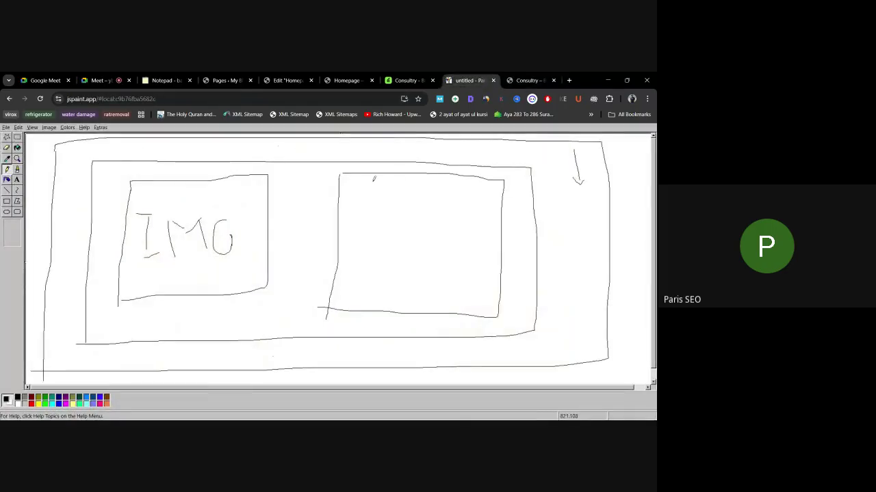
drag(357, 181, 354, 214)
mouse_move(357, 183)
mouse_down()
mouse_move(477, 185)
mouse_move(474, 217)
mouse_move(353, 219)
mouse_move(360, 256)
mouse_up()
mouse_move(354, 221)
mouse_down()
mouse_move(467, 230)
mouse_move(465, 247)
mouse_move(356, 256)
mouse_move(365, 283)
mouse_move(462, 260)
mouse_move(388, 282)
mouse_move(371, 277)
mouse_move(368, 309)
mouse_move(431, 289)
mouse_move(457, 292)
mouse_move(427, 312)
mouse_move(362, 309)
mouse_up()
Step: In Paint, draw two small side-by-side boxes in the lowest stacked box and add arrows marking each container's direction
click(527, 80)
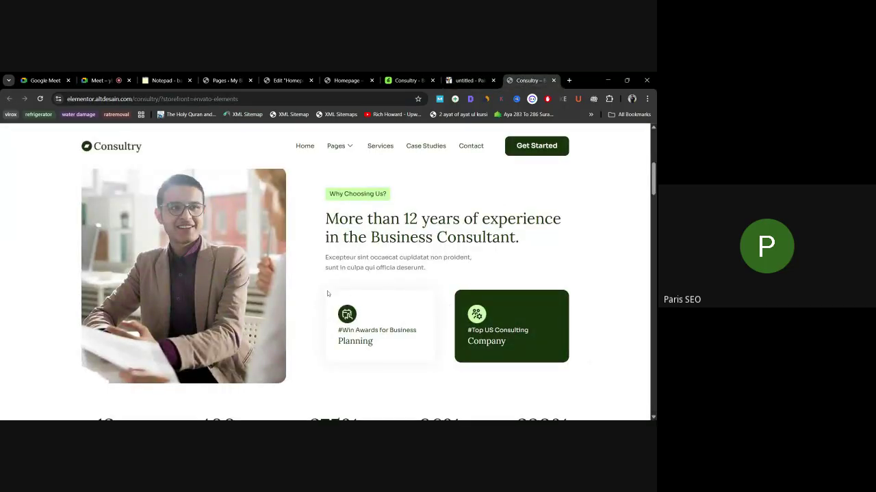
click(470, 80)
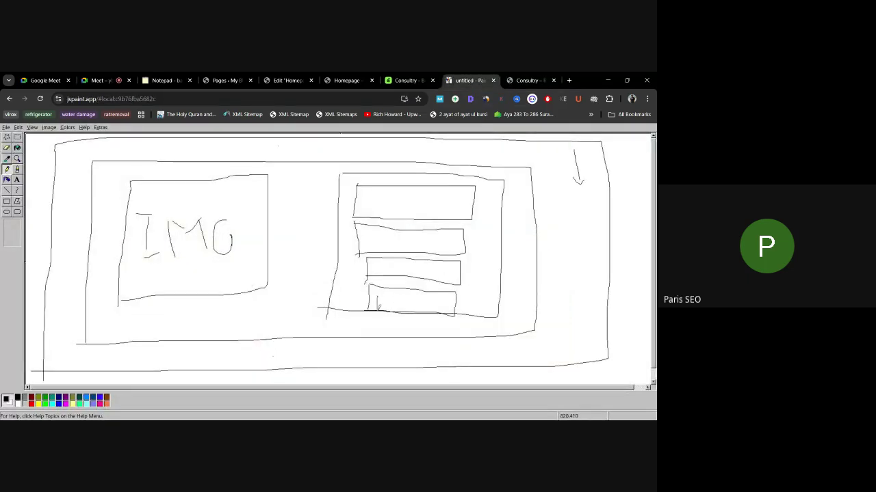
mouse_move(377, 296)
mouse_down()
mouse_move(400, 305)
mouse_move(382, 308)
mouse_move(377, 295)
mouse_move(446, 296)
mouse_move(436, 311)
mouse_move(421, 311)
mouse_up()
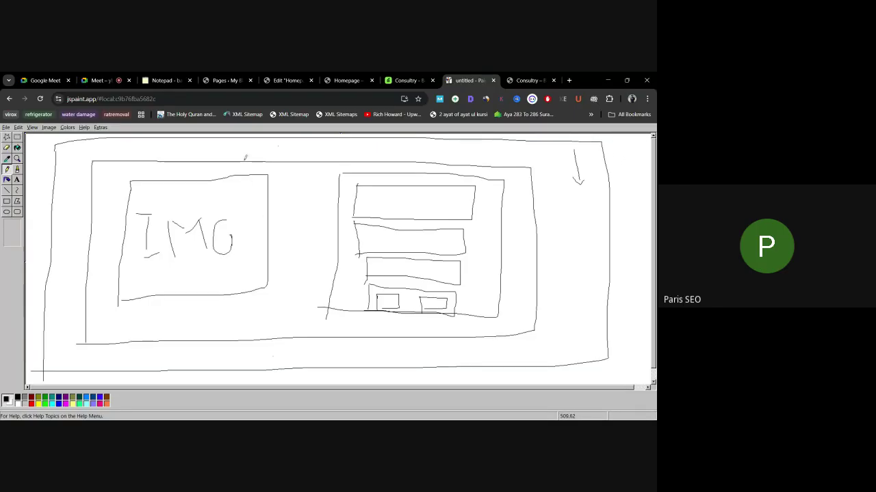
drag(114, 169, 161, 177)
mouse_move(493, 195)
mouse_down()
mouse_move(491, 222)
mouse_move(496, 216)
mouse_up()
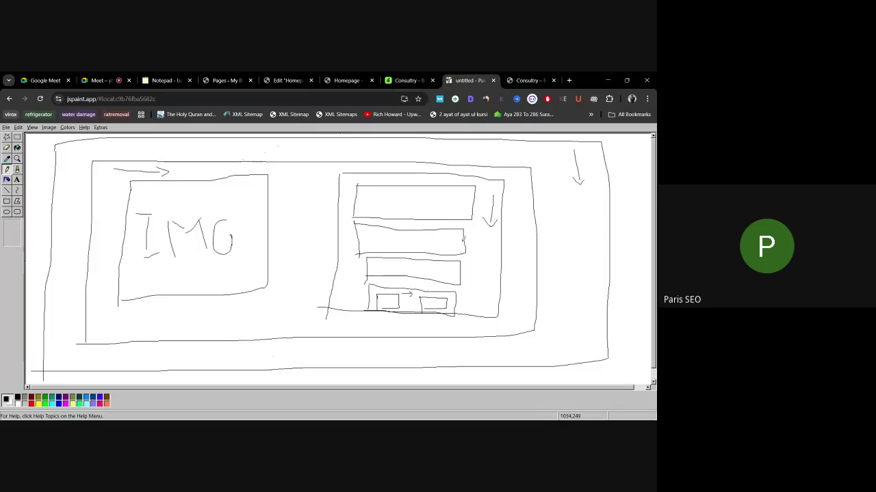
Step: Check the in-call messages in Google Meet, and examine the layout of the "Our Focused" section in the Consultry preview
click(104, 81)
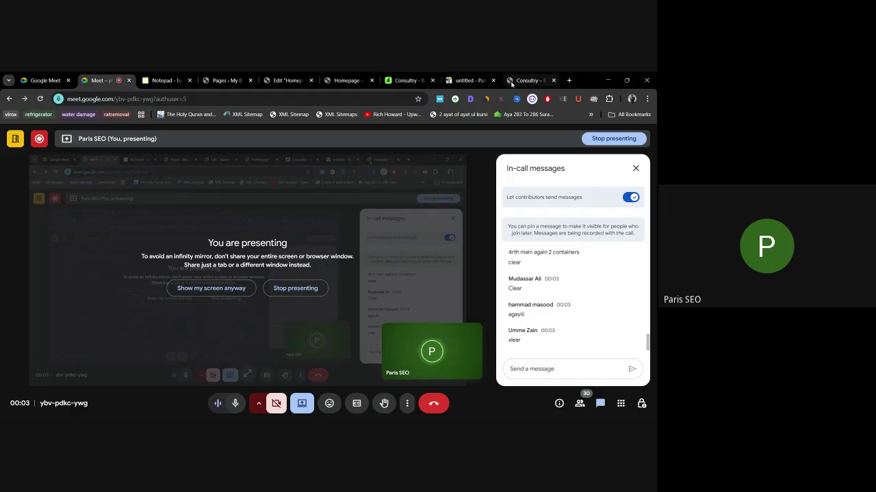
click(528, 80)
scroll(328, 273, down, 2)
scroll(375, 253, down, 1)
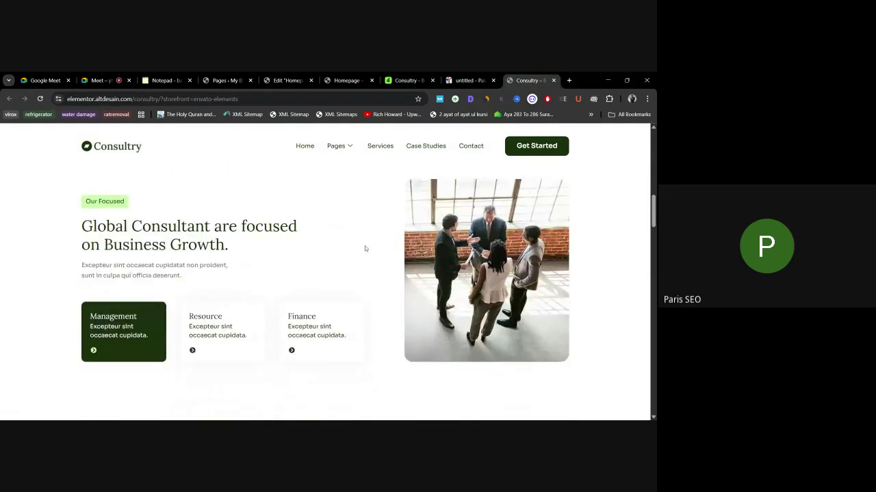
drag(101, 169, 450, 277)
click(390, 266)
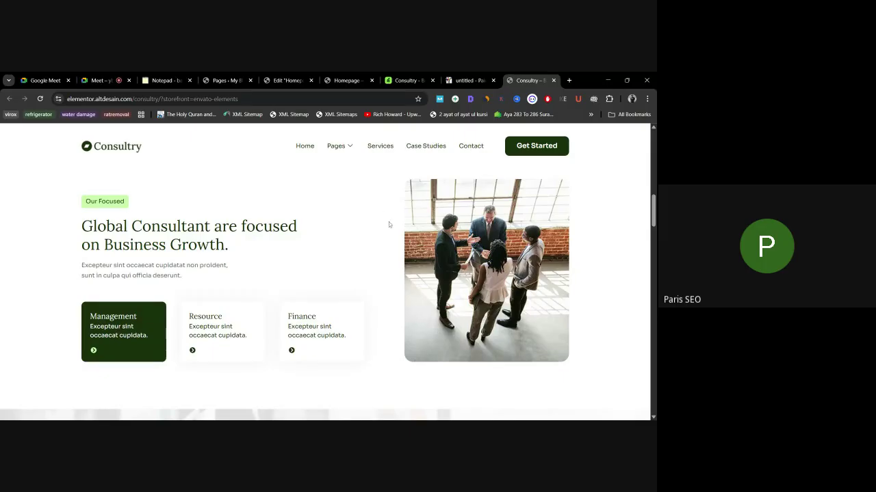
mouse_move(360, 145)
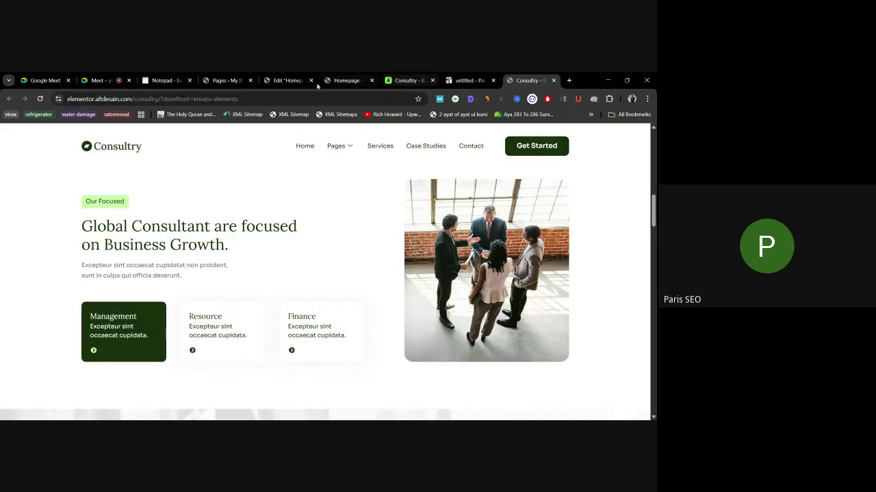
Step: Switch to the Pipowork homepage preview and look over it from the plumbing solutions section up to the hero
click(289, 83)
click(347, 86)
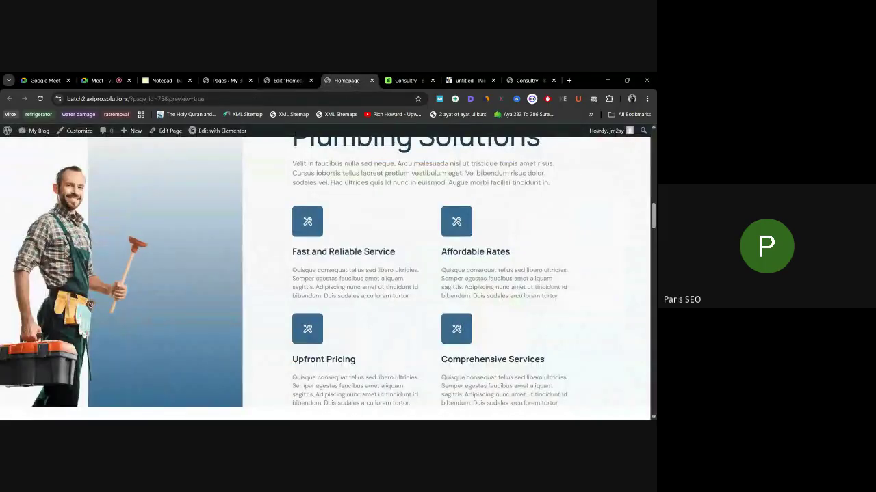
scroll(317, 278, up, 10)
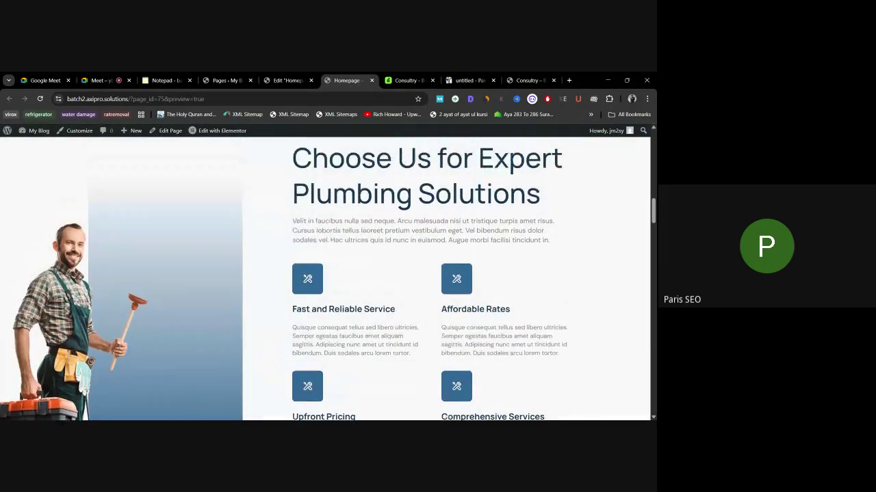
scroll(314, 279, up, 3)
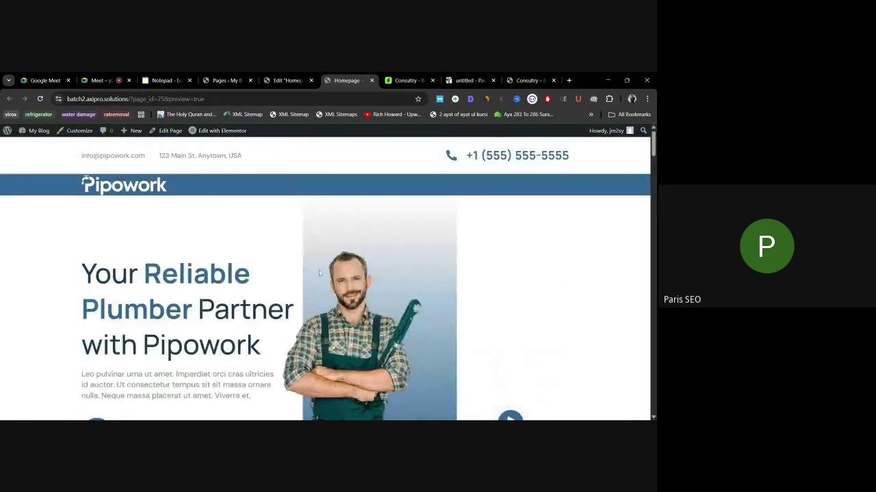
Step: From the WordPress Pages list, open the Homepage draft for editing with Elementor in a new tab
click(532, 81)
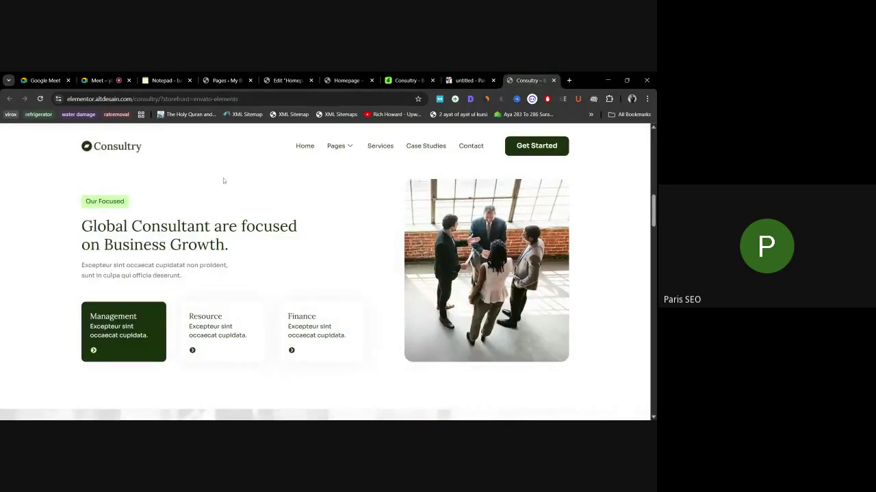
click(228, 80)
scroll(252, 235, up, 1)
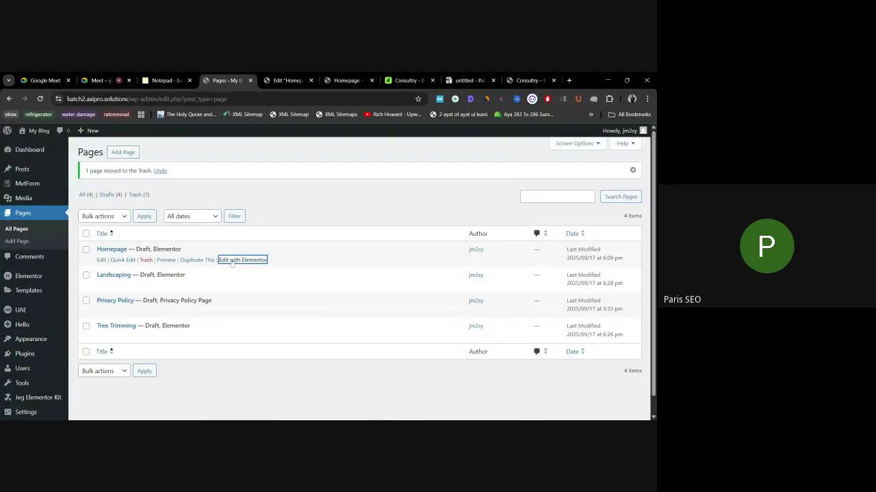
ctrl+click(232, 260)
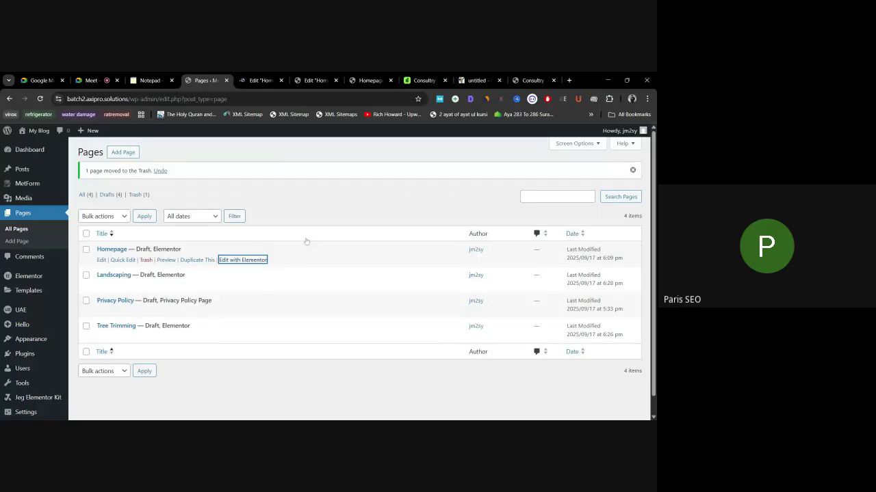
click(260, 81)
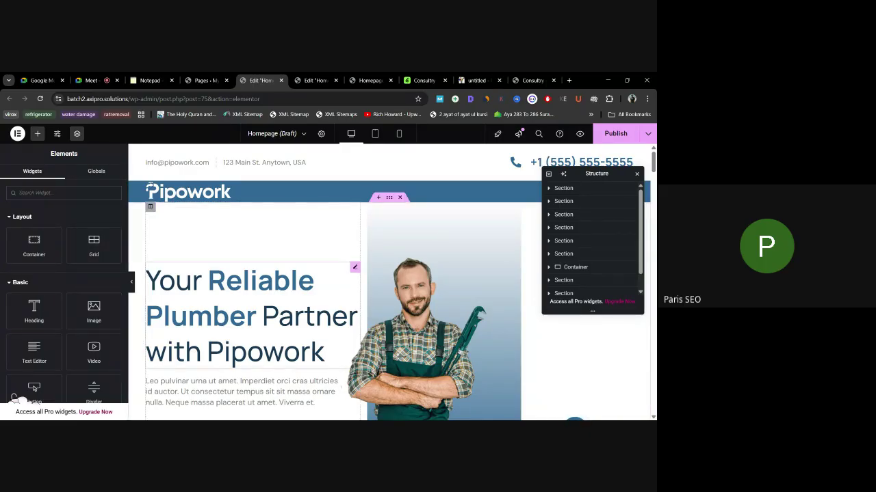
Step: Select the hero heading "Your Reliable Plumber Partner with Pipowork" and view its Content, Style and Advanced settings
click(590, 195)
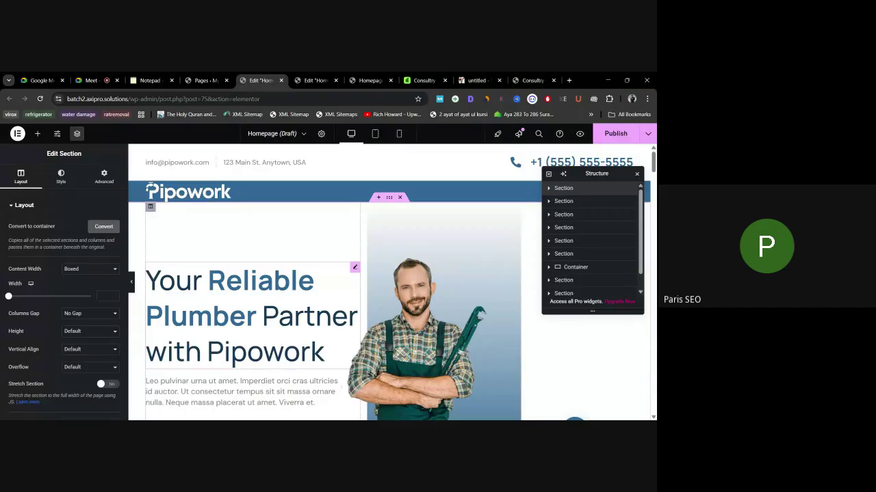
click(251, 316)
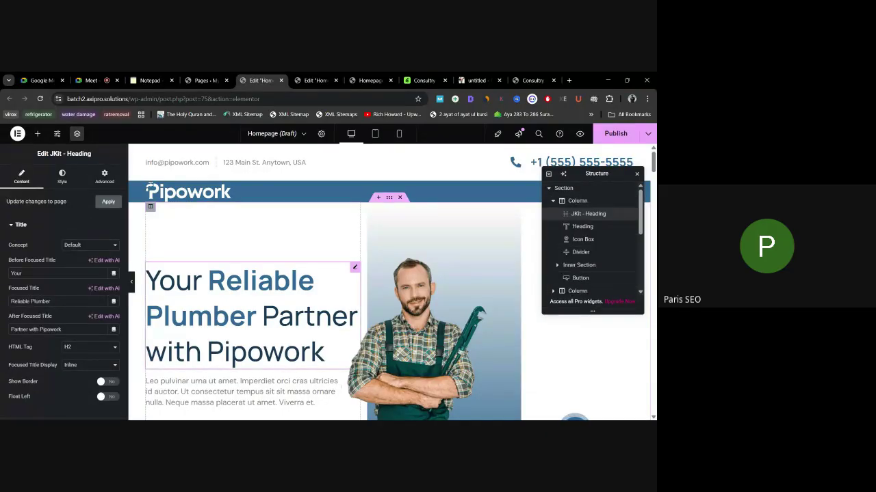
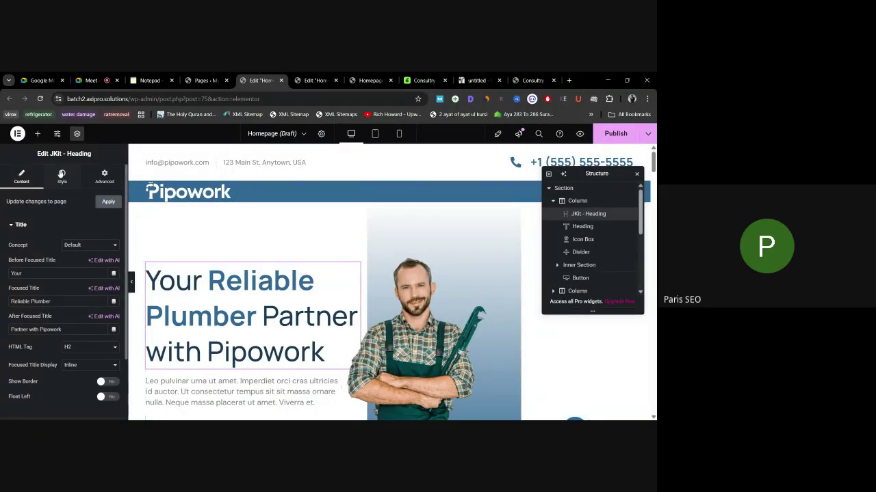
click(62, 176)
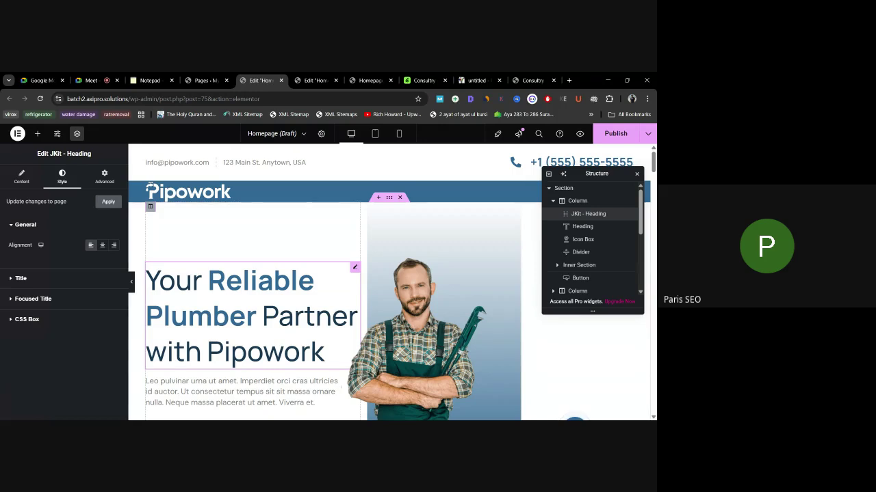
click(21, 177)
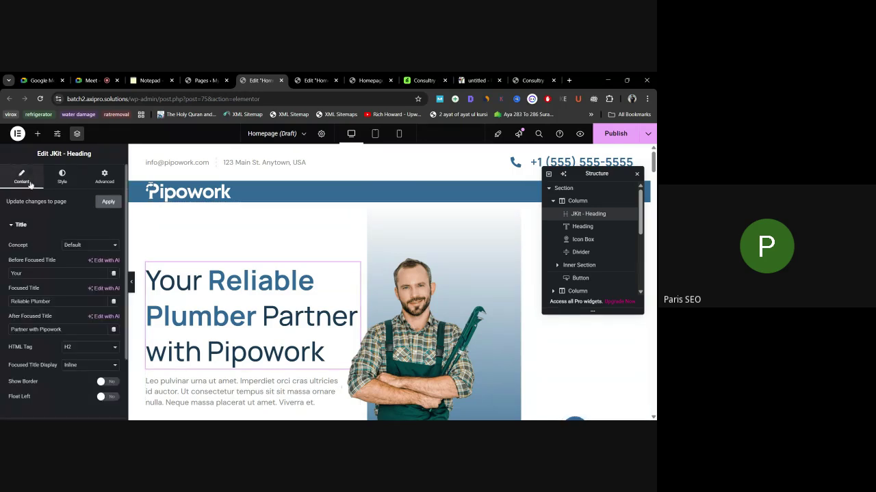
click(101, 177)
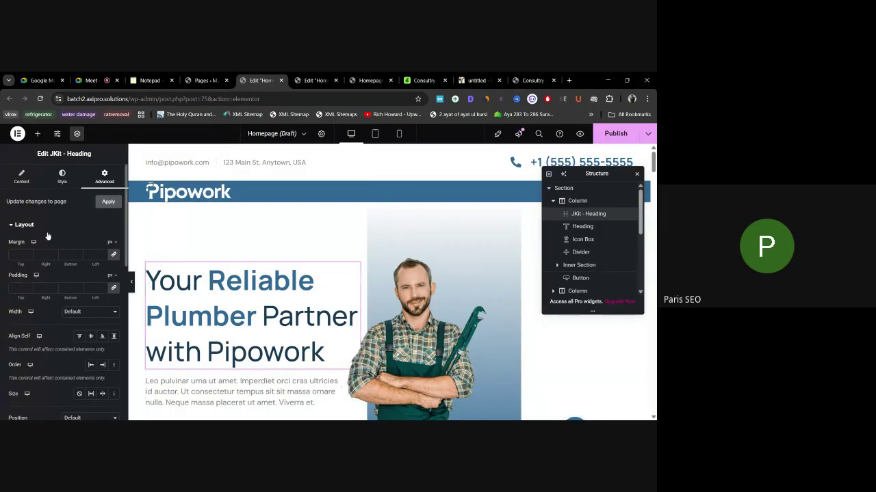
Step: Look through the hero heading's Advanced settings, from Layout down to Custom CSS, and check the heading in the page preview
scroll(26, 239, down, 8)
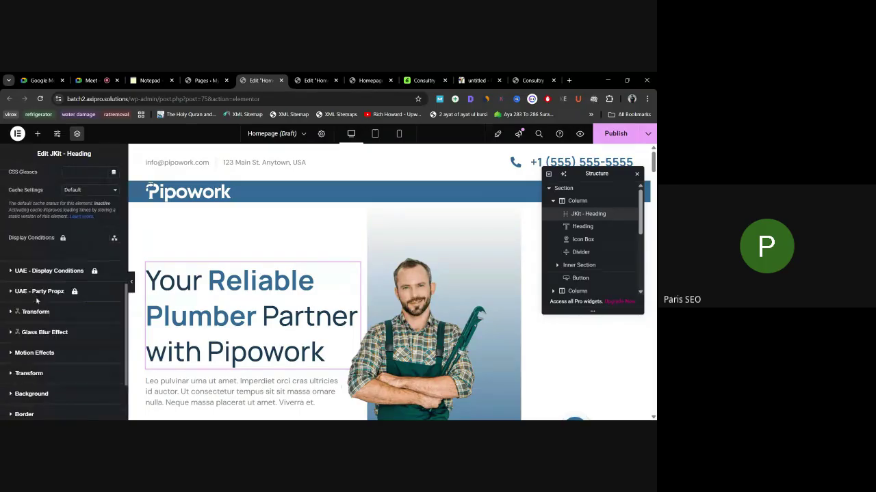
scroll(41, 301, down, 2)
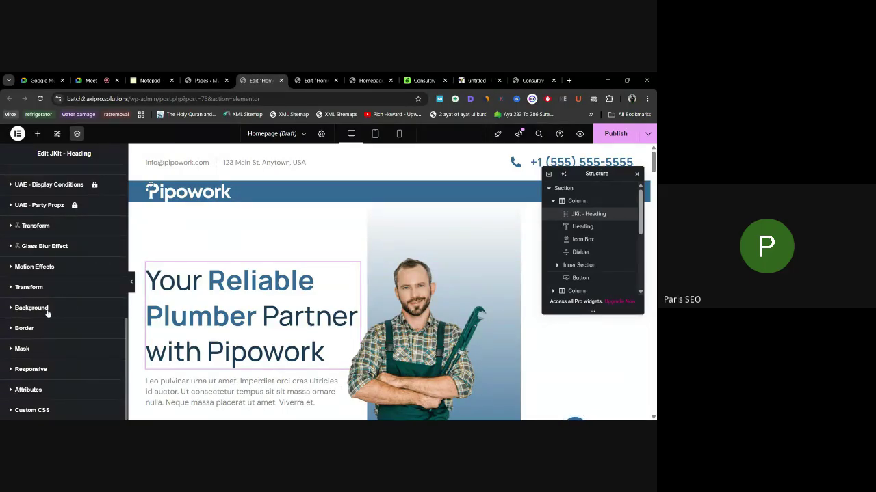
scroll(3, 242, up, 3)
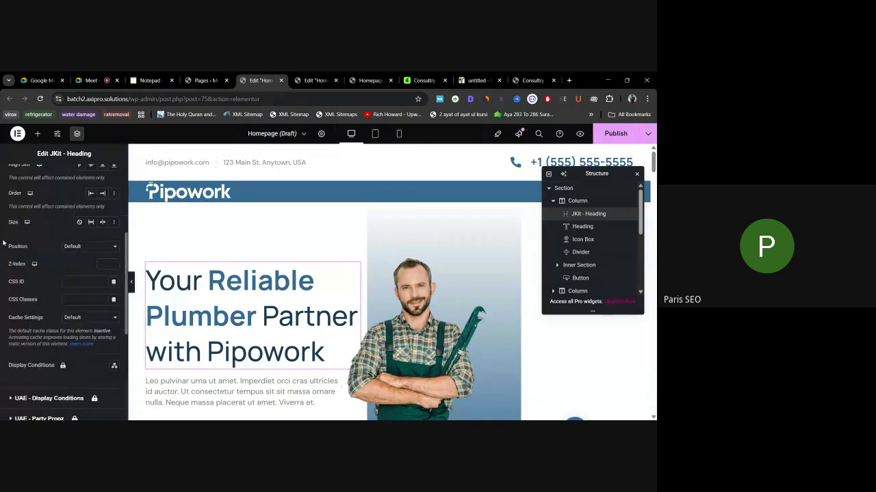
scroll(55, 223, up, 3)
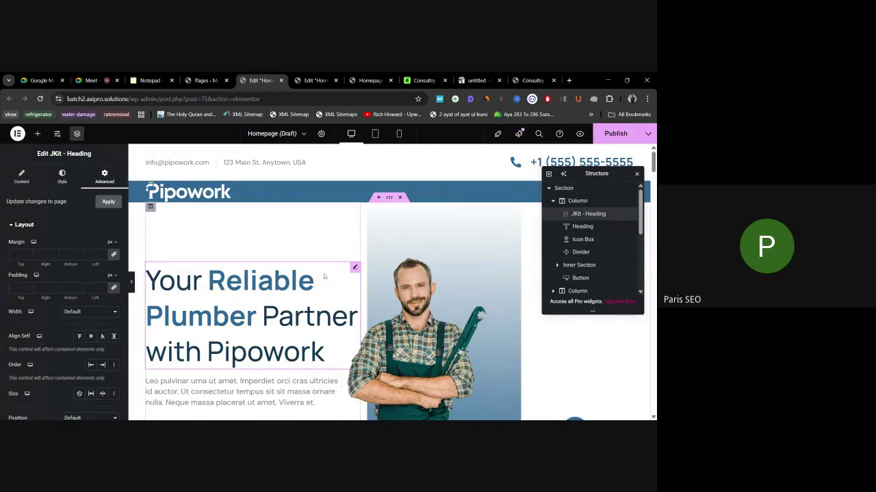
scroll(324, 276, down, 1)
scroll(313, 414, up, 1)
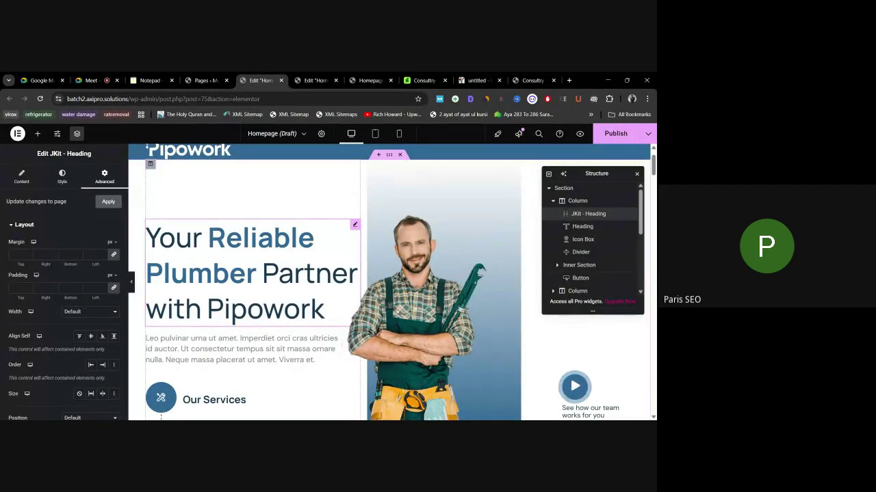
Step: Set the hero heading's Before Focused Title to "asd", Focused Title to "asdsadasd" and After Focused Title to "asdadsa a"
click(22, 177)
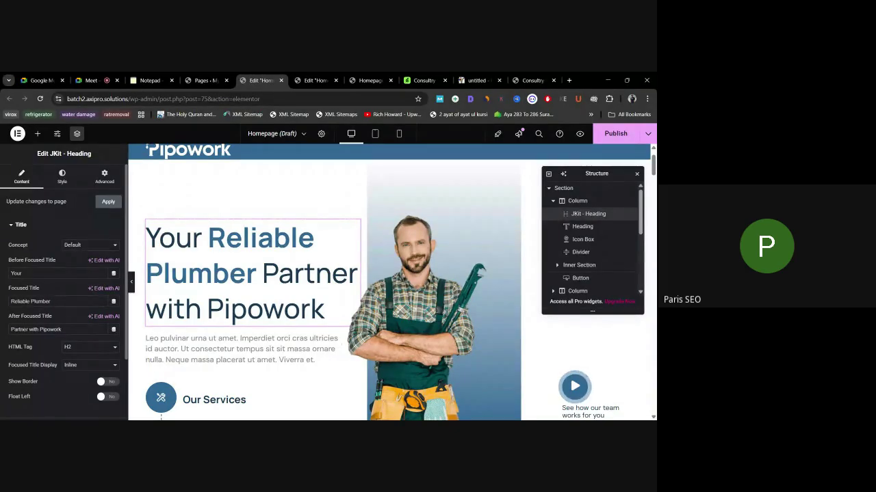
drag(30, 270, 2, 276)
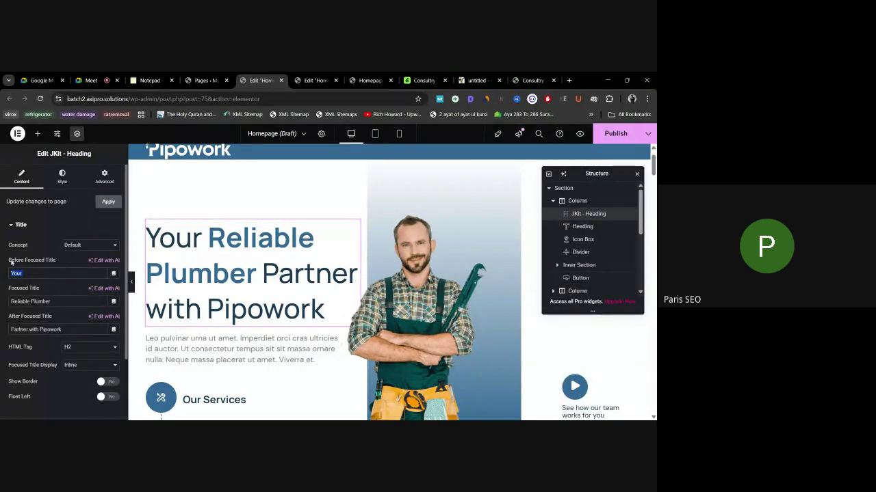
text(asd)
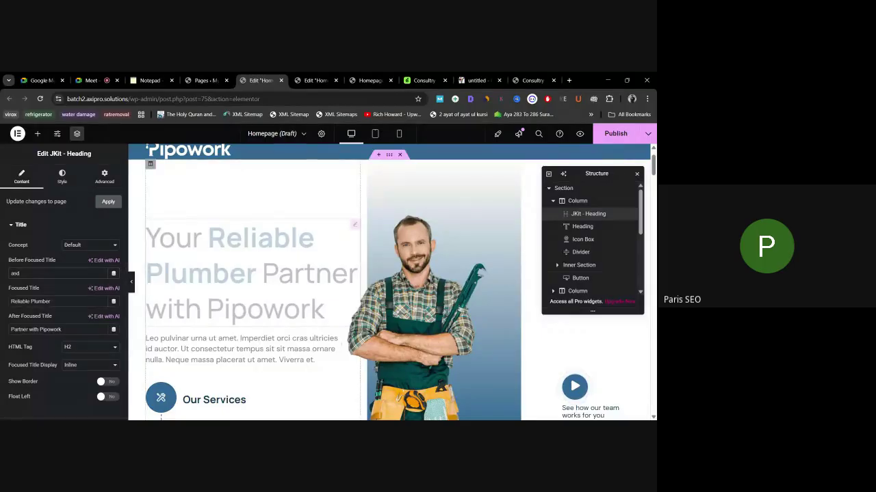
drag(49, 301, 4, 302)
text(asdsadasd)
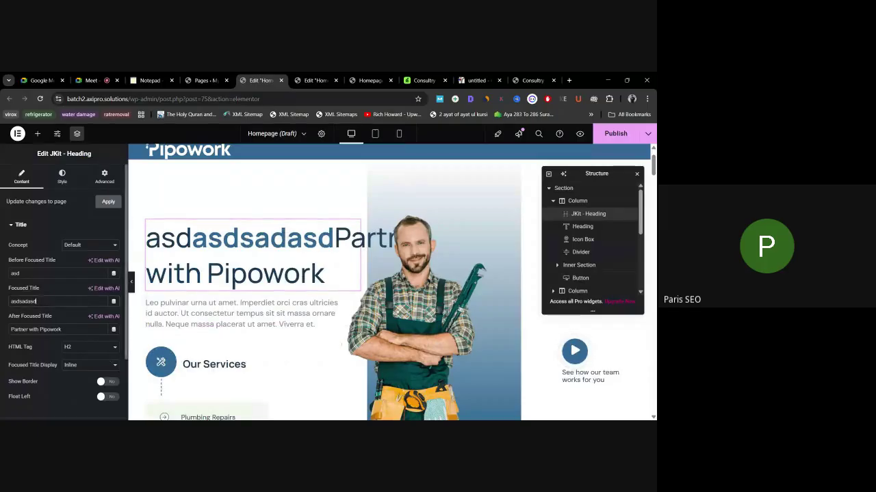
drag(63, 330, 6, 330)
text(asdadsa a)
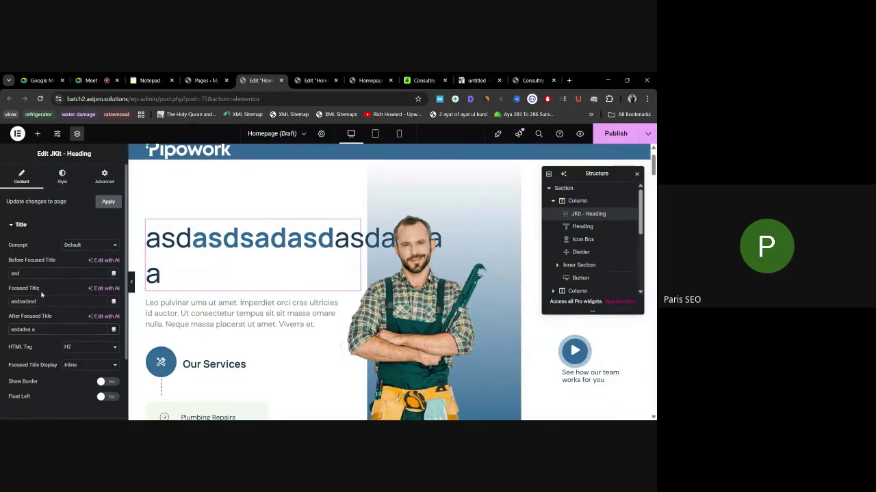
Step: Shorten the hero heading's Focused Title to "asds"
click(36, 301)
drag(36, 301, 24, 301)
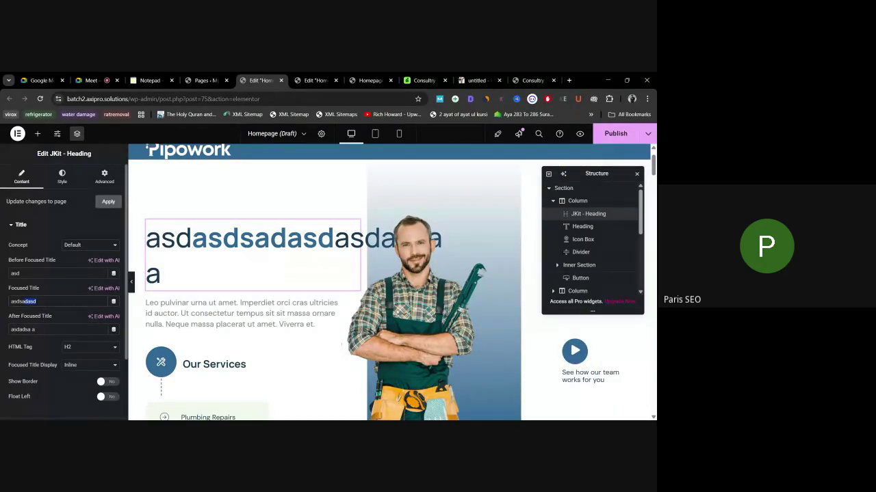
key(BackSpace)
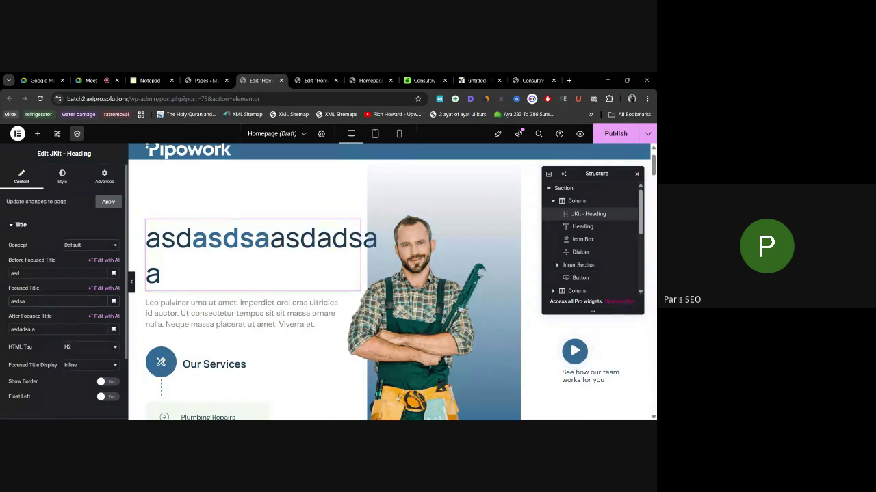
key(BackSpace)
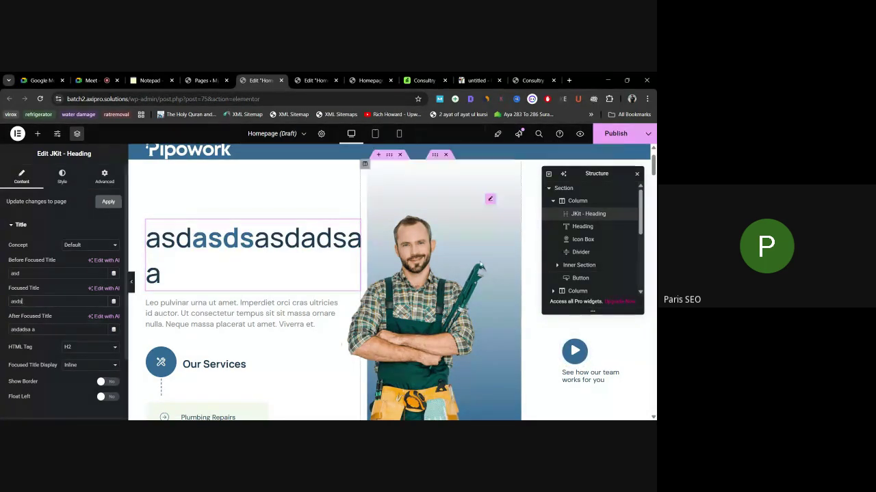
Step: Delete the JKit - Heading widget from the hero section's first column
click(583, 227)
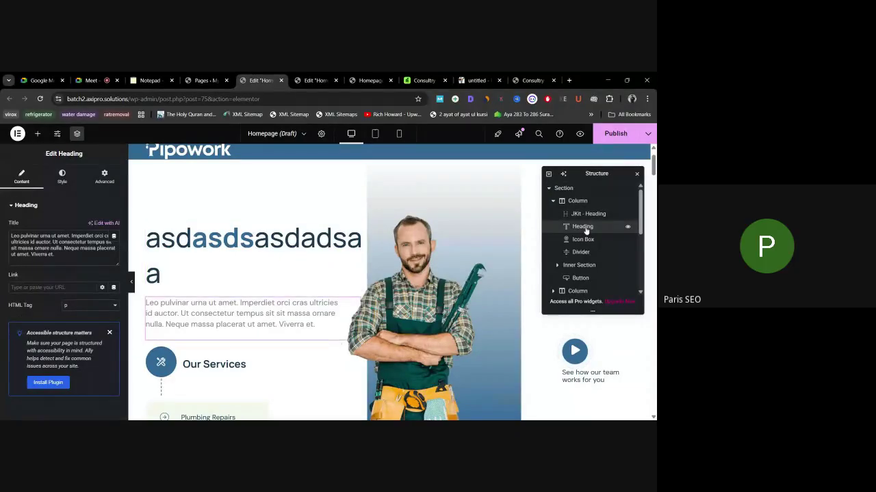
click(587, 214)
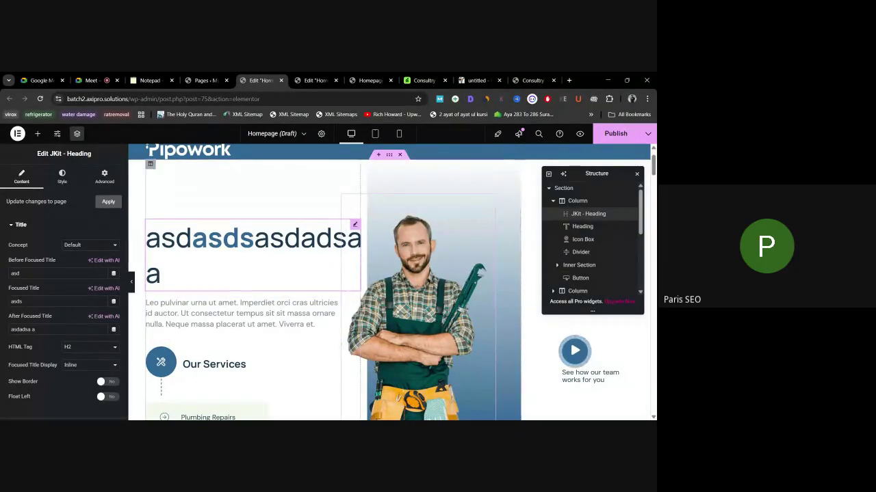
right_click(592, 214)
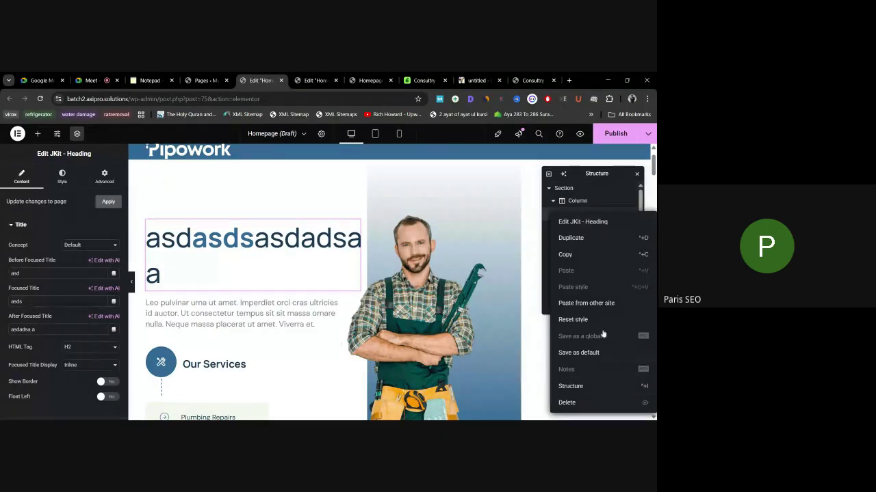
click(585, 403)
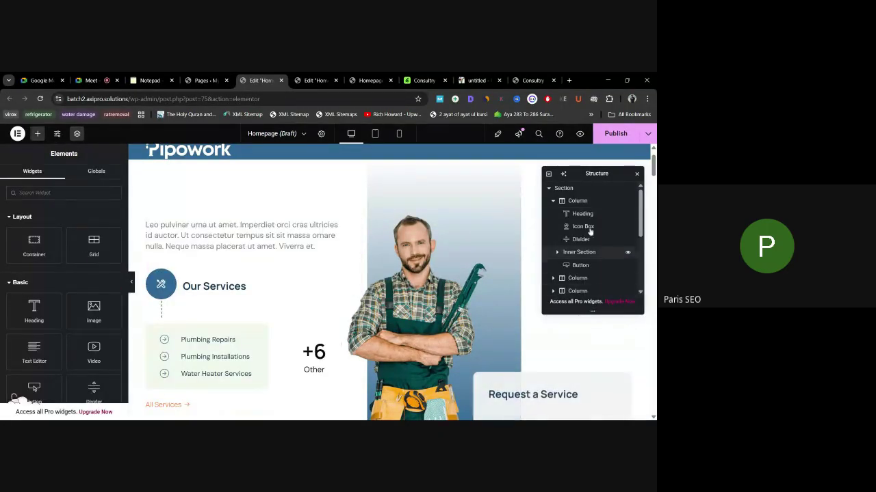
Step: Find the heading widgets with "head" and insert a JKit - Heading above the paragraph in the hero's first column
click(577, 202)
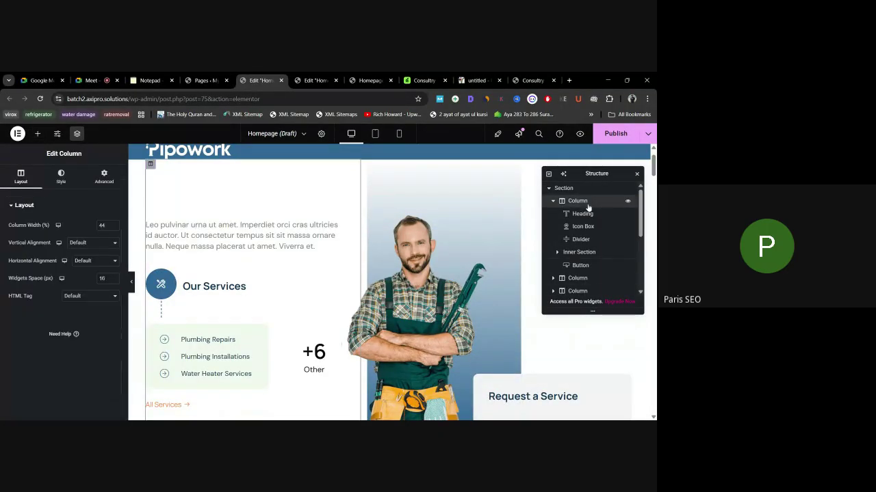
click(38, 133)
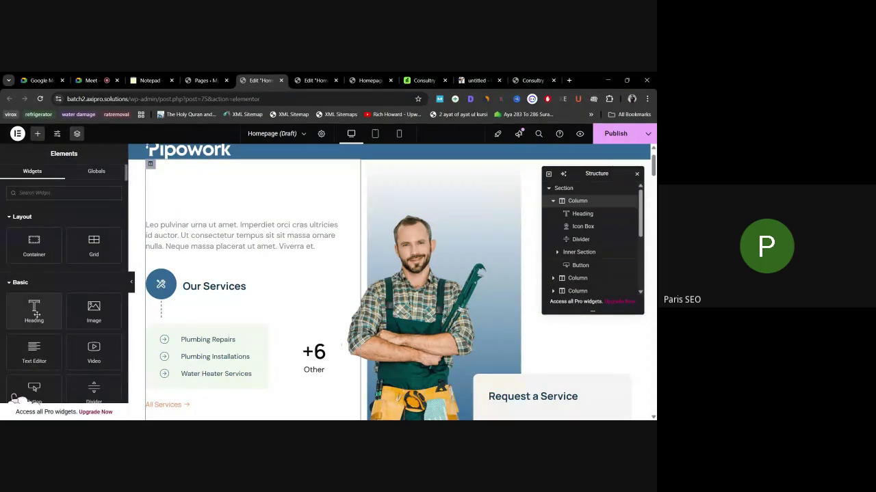
text(head)
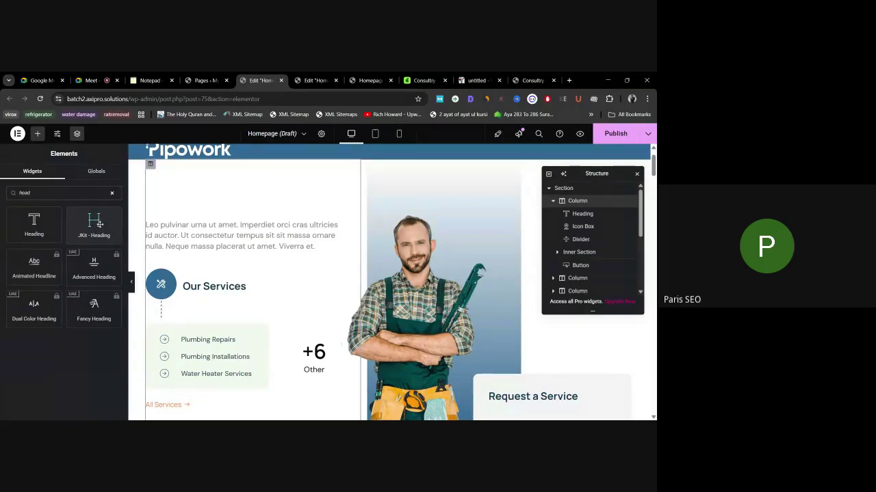
drag(100, 224, 264, 226)
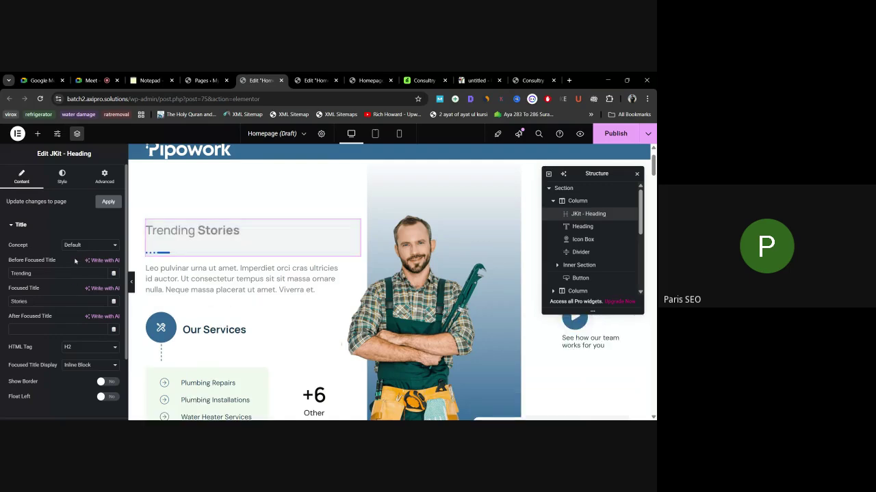
Step: Set the new JKit heading's Before Focused Title to "asd" and its Focused Title to "asdasdasdadasdadasda asdasdasdad"
text(asd)
click(54, 301)
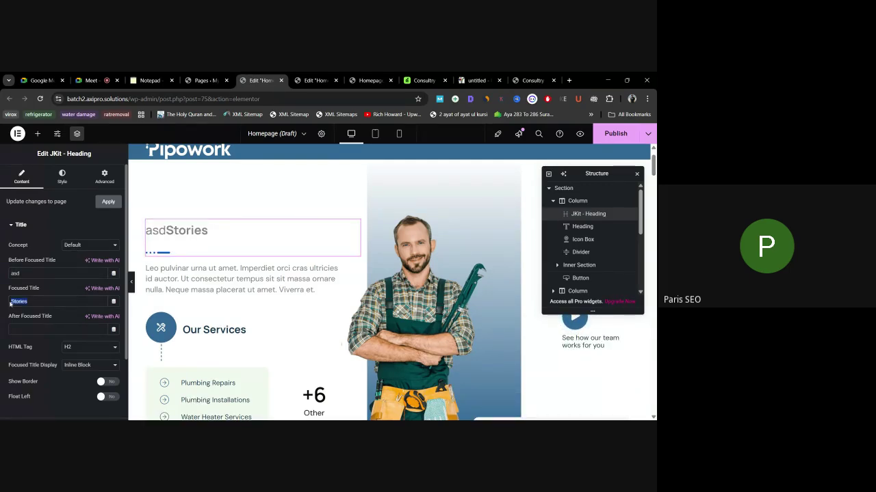
text(asdasdasdad)
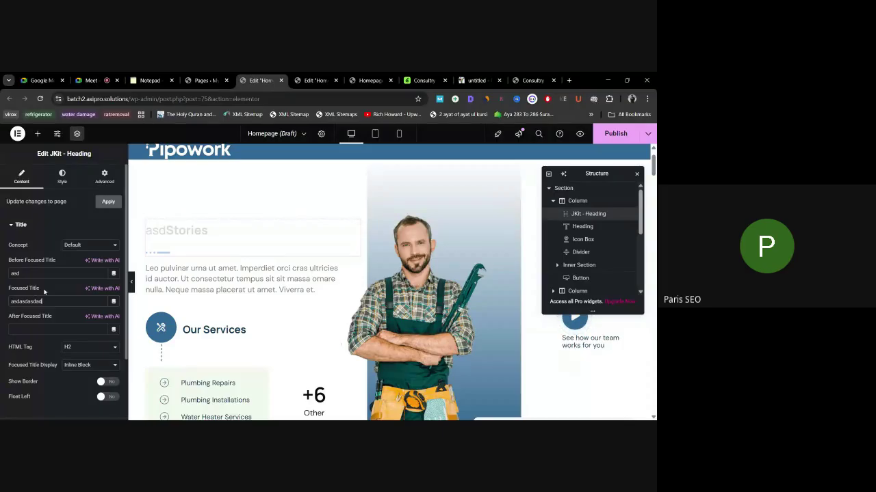
text(asdadasda asdasdasd)
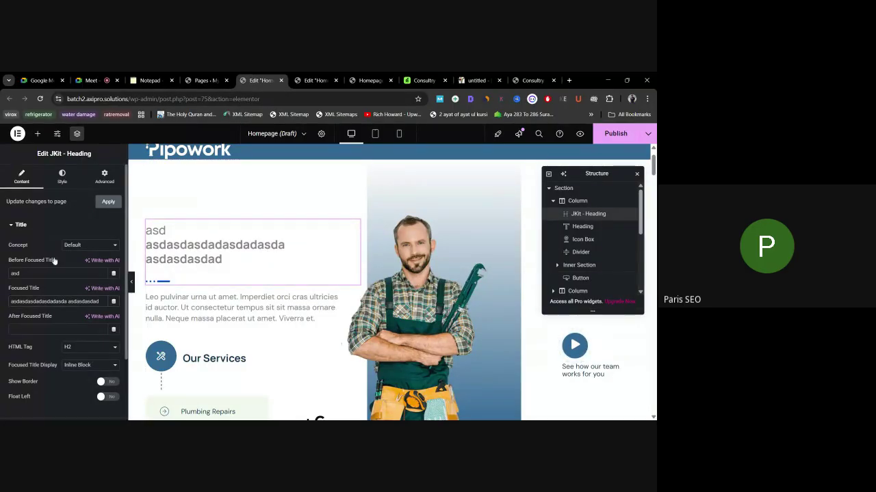
double_click(16, 273)
drag(65, 301, 11, 310)
click(11, 329)
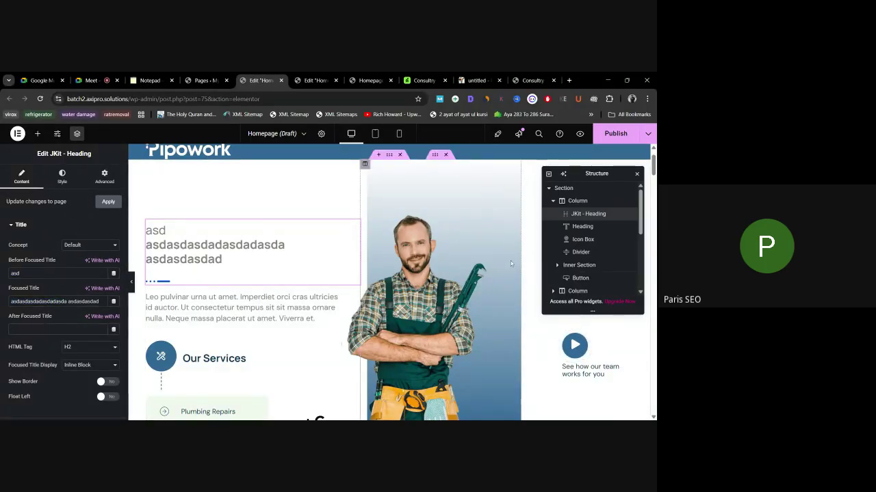
Step: Replace the JKit heading with a standard Heading widget at the top of the hero's first column
right_click(583, 217)
click(569, 407)
click(576, 206)
click(38, 134)
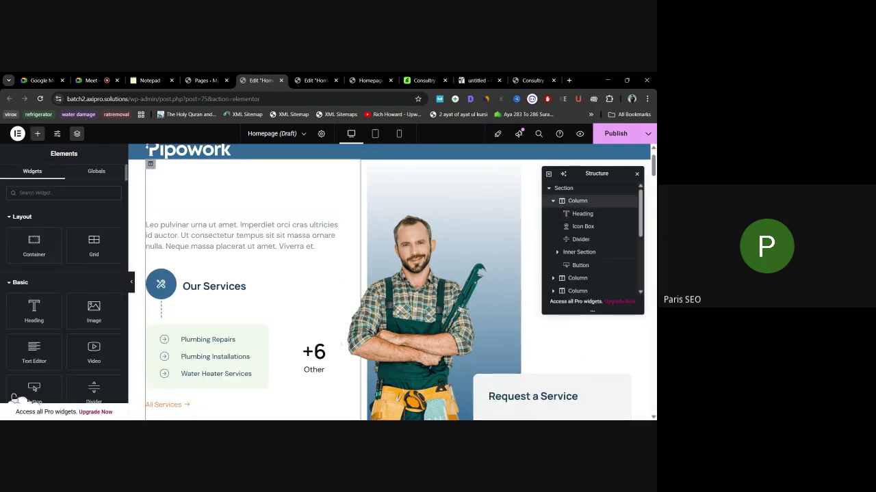
text(Head)
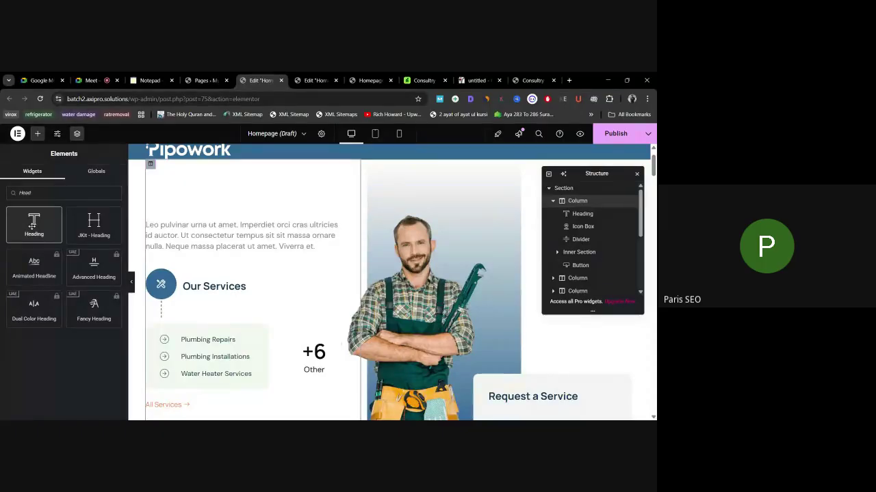
click(32, 226)
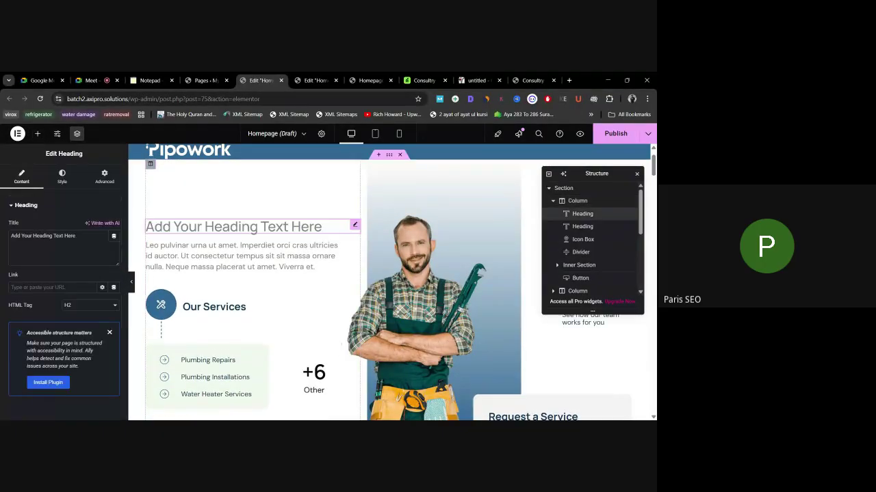
Step: Replace the new heading's placeholder title with "lawn care in florida"
drag(76, 236, 4, 239)
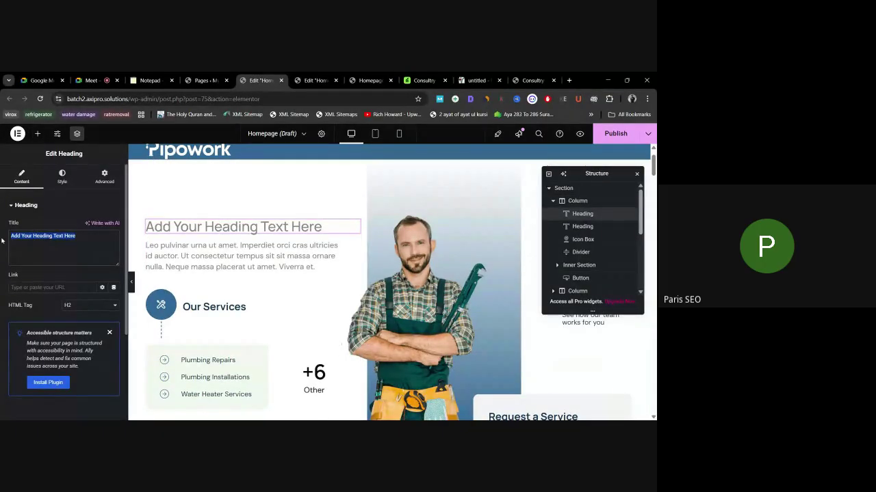
text(Thsi)
key(BackSpace)
key(BackSpace)
key(BackSpace)
key(BackSpace)
text(lawn care in florida)
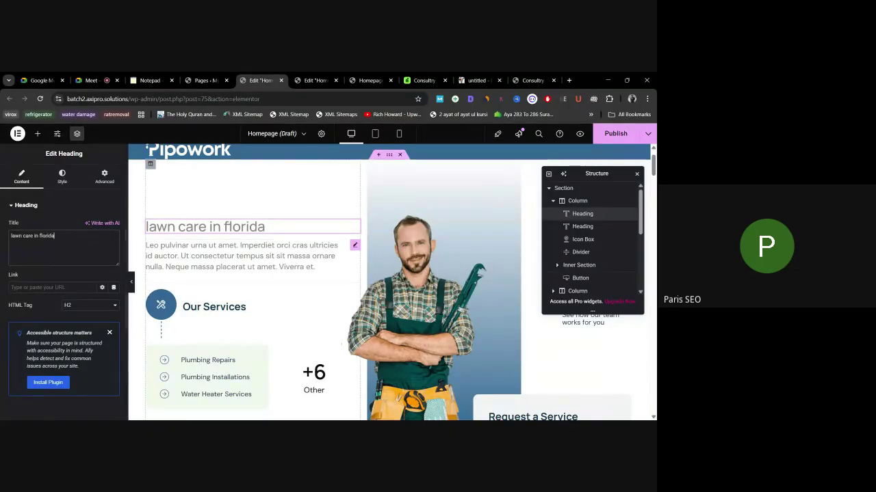
Step: Delete the "Leo pulvinar urna ut amet" paragraph heading beneath the "lawn care in florida" heading
click(314, 267)
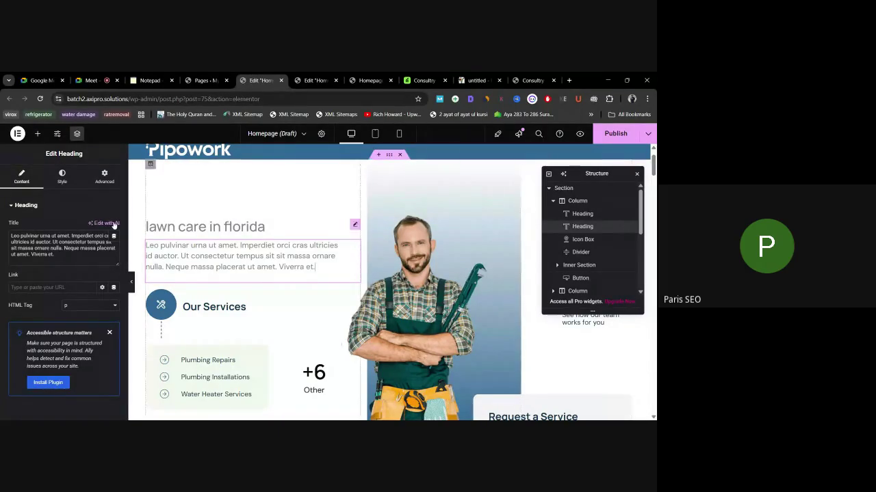
click(37, 135)
right_click(563, 227)
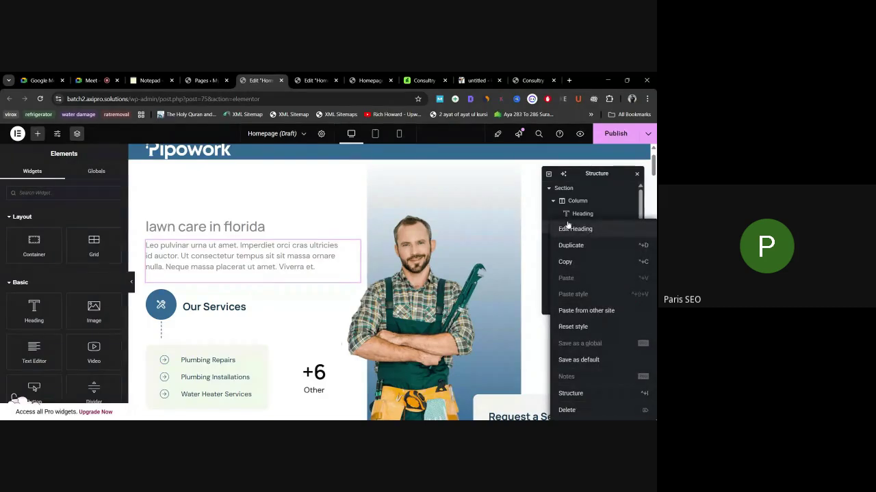
click(578, 228)
right_click(587, 228)
click(567, 409)
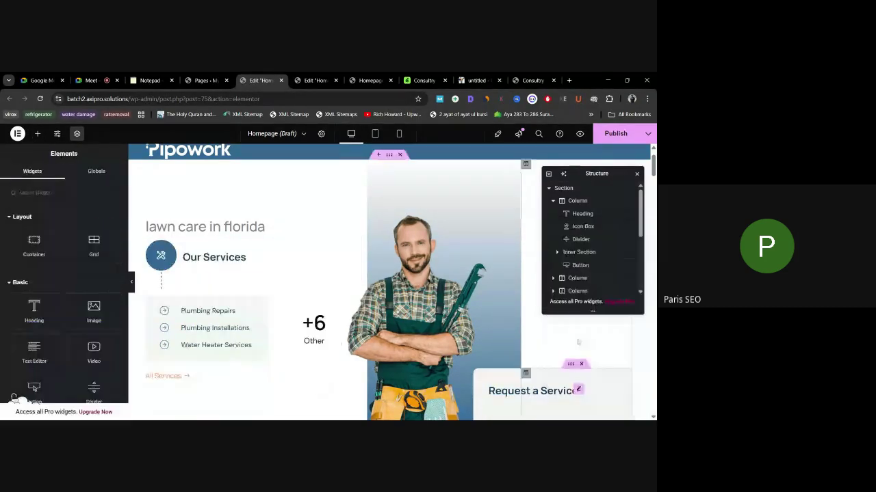
Step: Add a Text Editor widget beneath the "lawn care in florida" heading with the text "laksjdhakdjhalkdjhaslkdh alsjdhlaksjdhsalkdjhalksdhl asdjahsdjahs;ldahd"
click(582, 214)
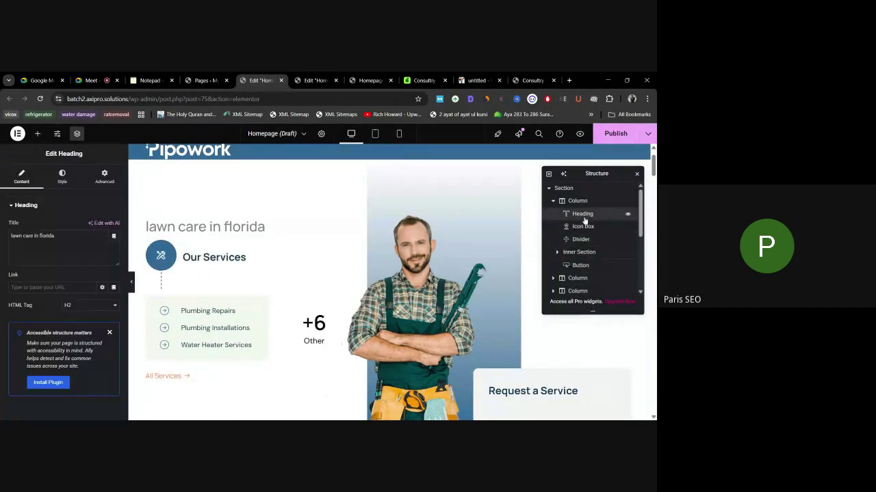
click(37, 134)
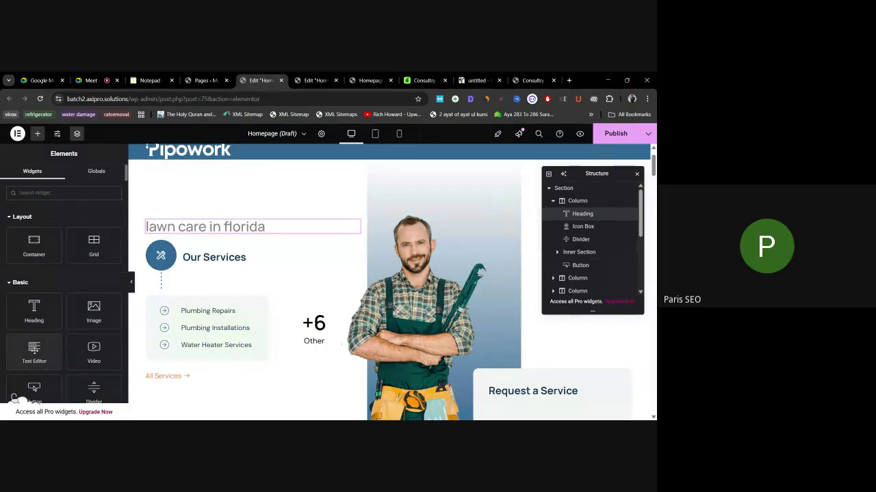
drag(38, 349, 234, 235)
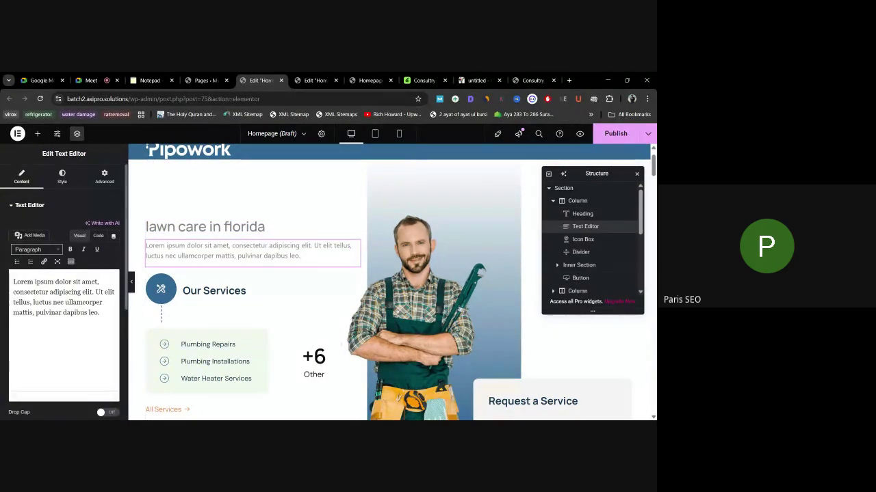
key(ctrl+a)
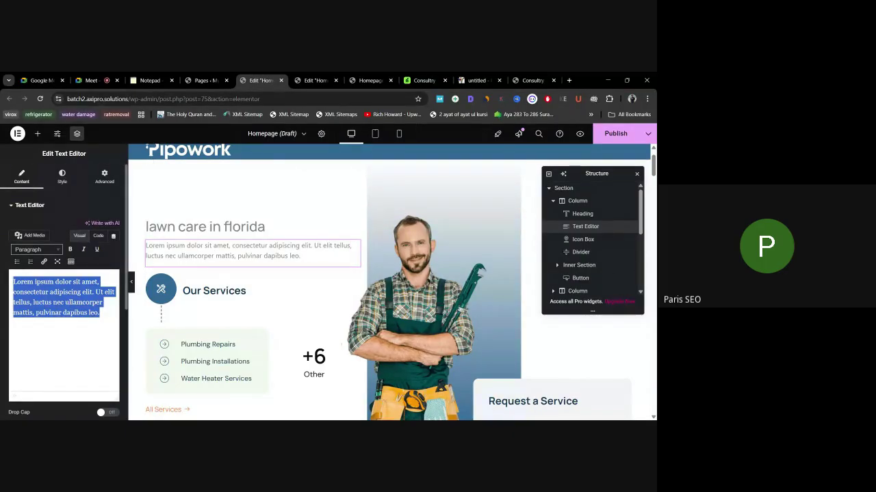
text(laksjdhakdjhalkdjhaslkdh alsjdhlaksjdhsalkdjhalksdhl asdjahsdjahs;ldahd)
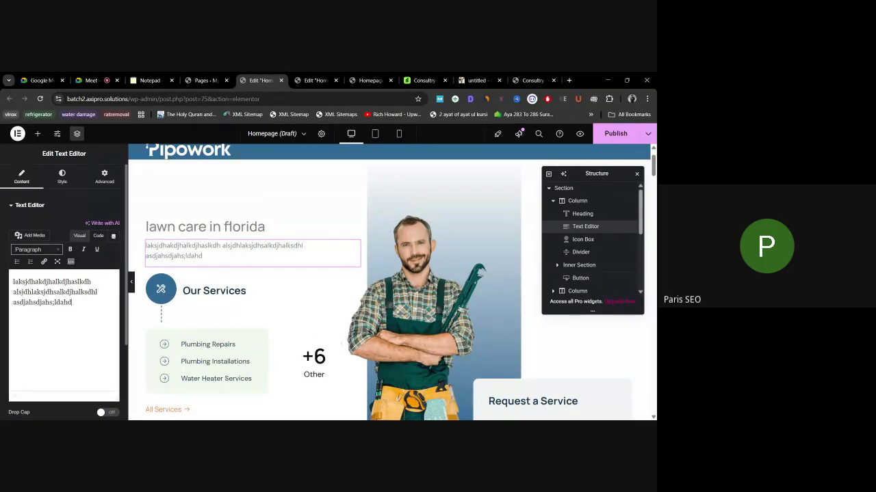
Step: Try the toilet repair photo from the media library as the hero image, and undo the replacement
click(427, 291)
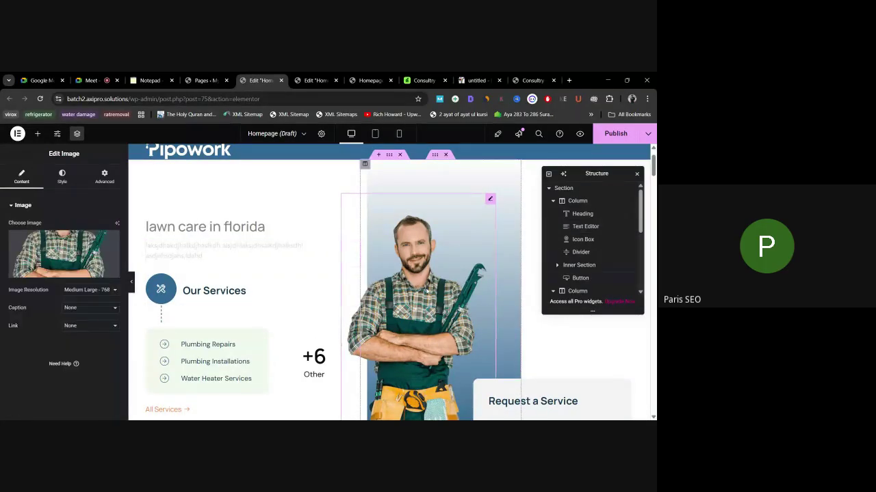
click(80, 249)
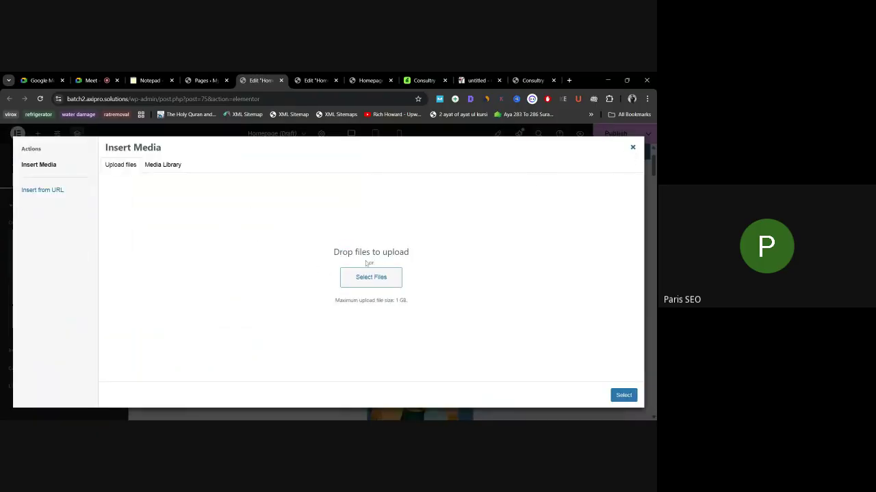
click(164, 166)
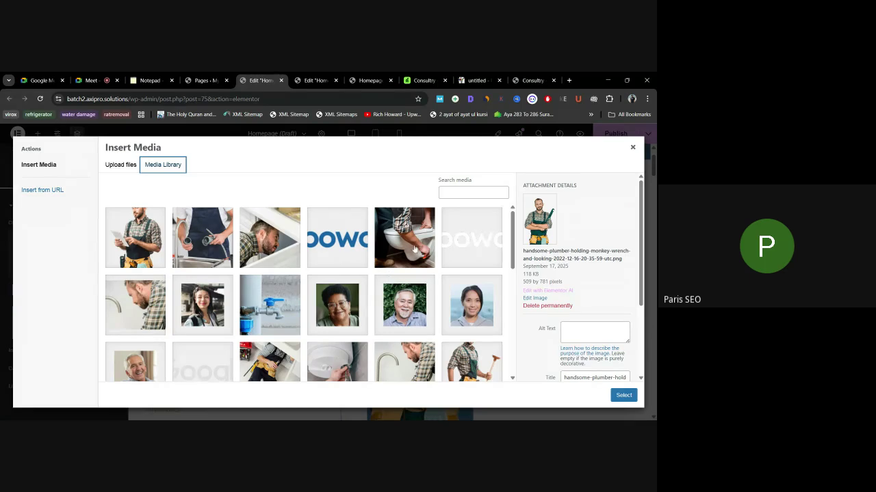
click(414, 250)
click(623, 394)
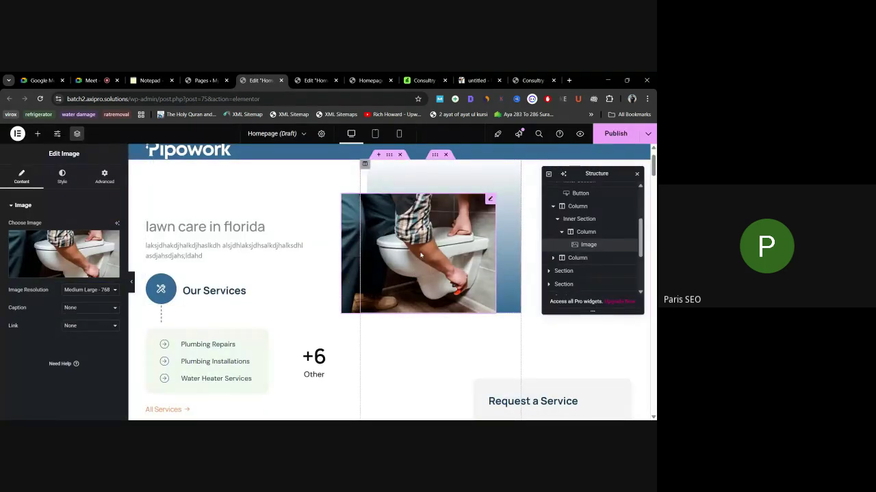
key(ctrl+z)
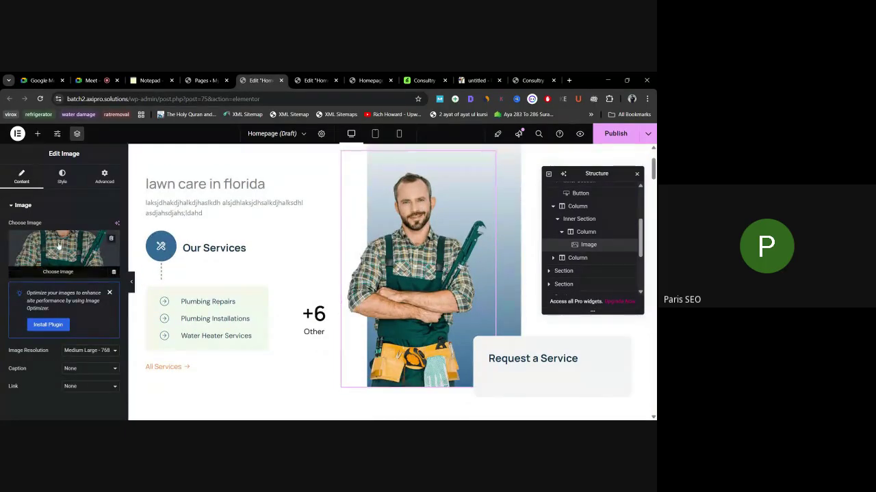
Step: Replace the hero image with the media library photo of the plumber with a tool belt using a tablet
click(58, 246)
click(630, 148)
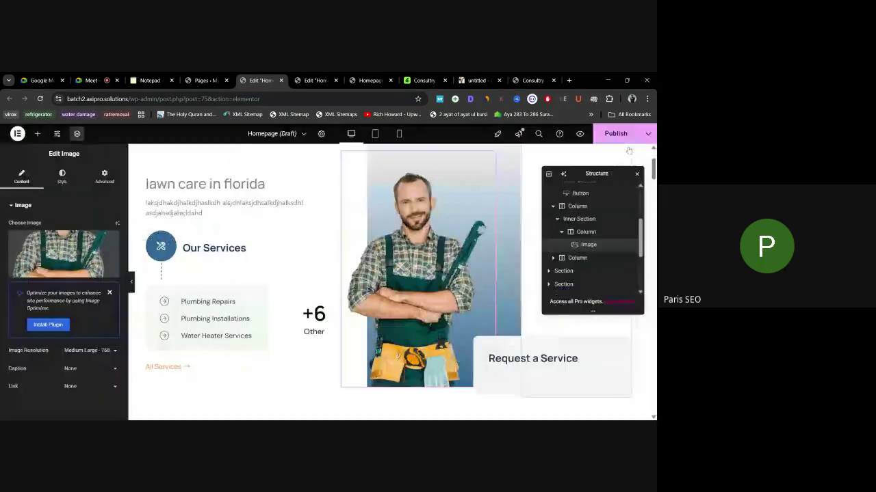
click(60, 264)
drag(579, 286, 524, 287)
click(586, 277)
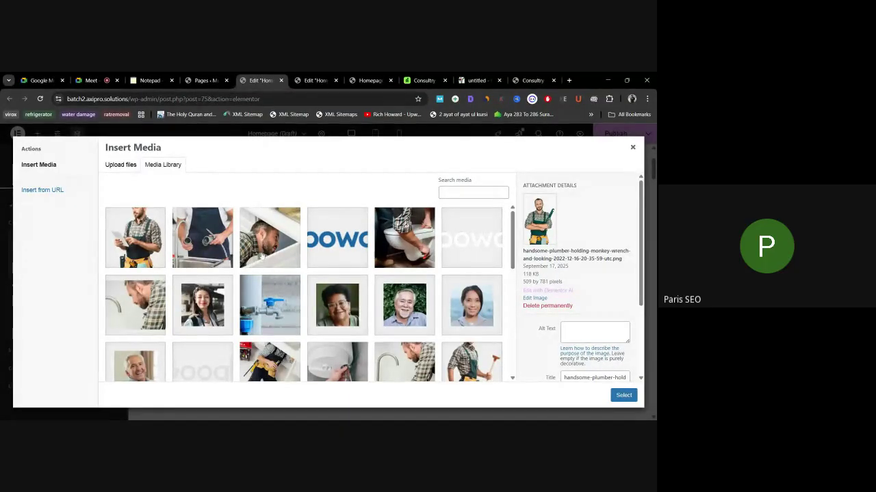
click(201, 238)
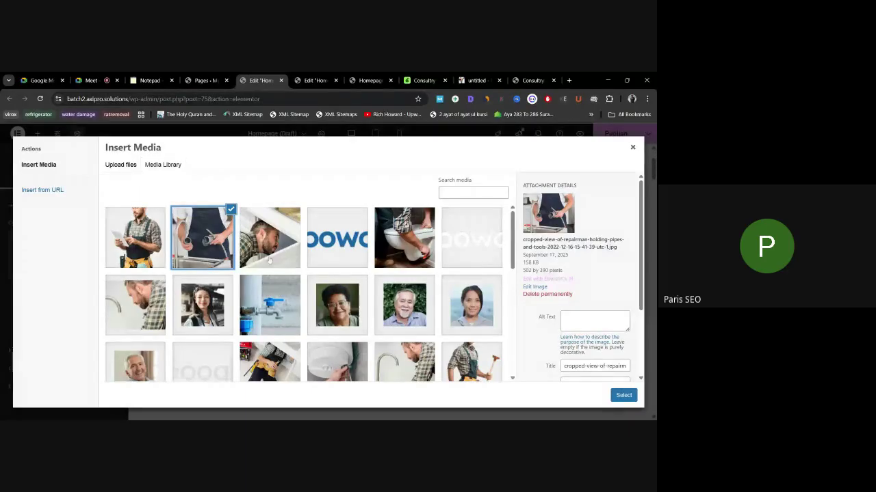
click(143, 232)
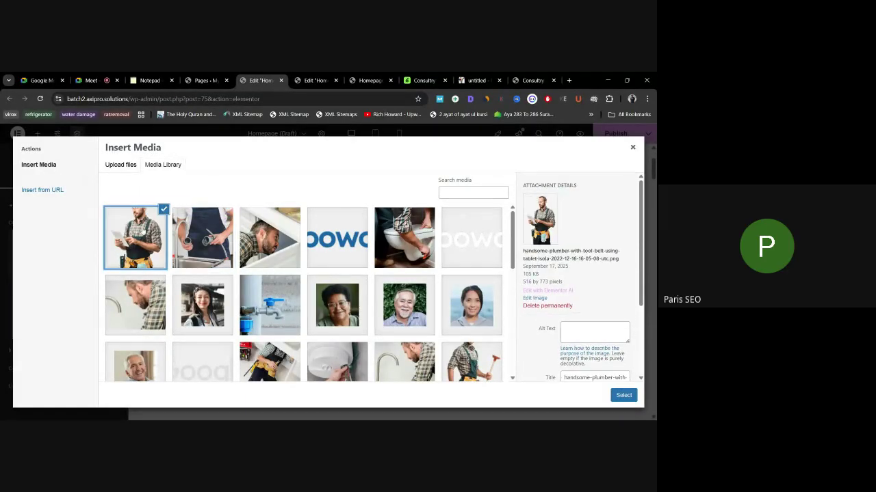
click(623, 395)
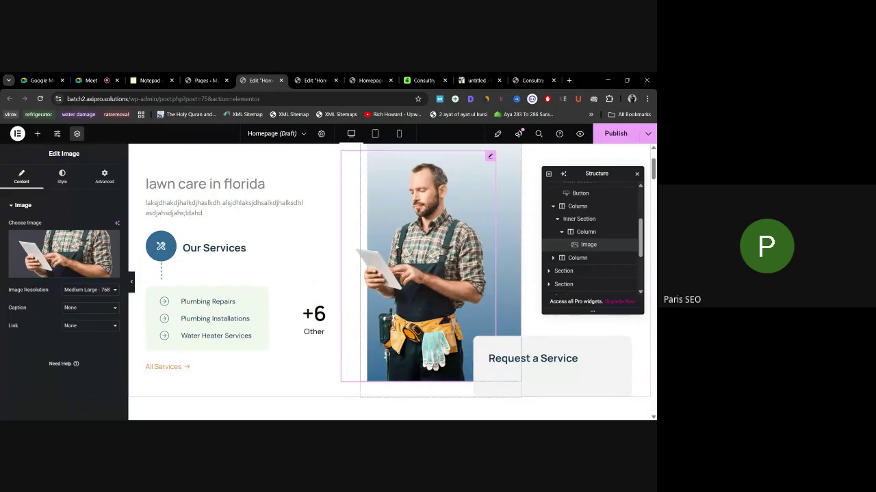
Step: Set the text of the "All Services" button beneath the hero's service list to "Call now"
scroll(440, 243, up, 2)
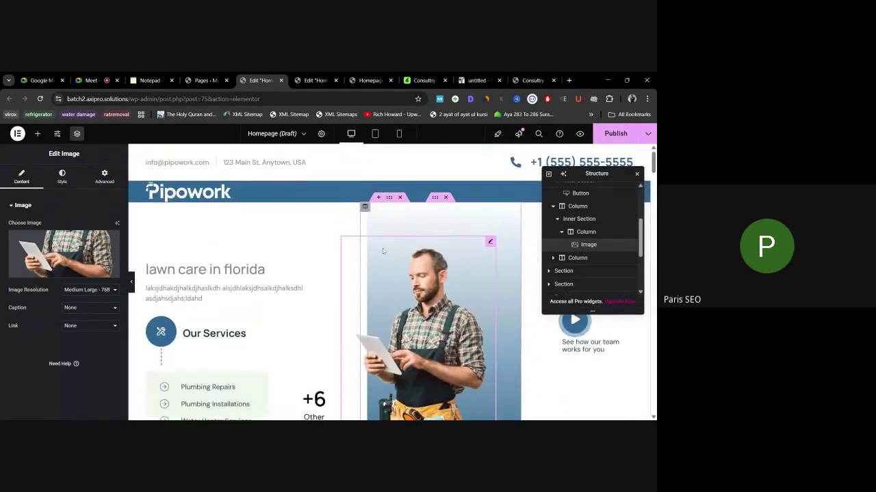
scroll(440, 243, down, 1)
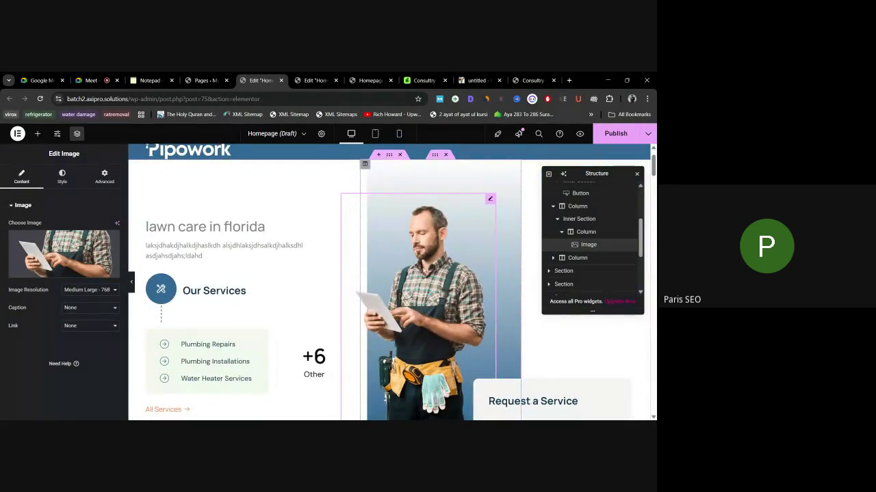
scroll(368, 314, down, 2)
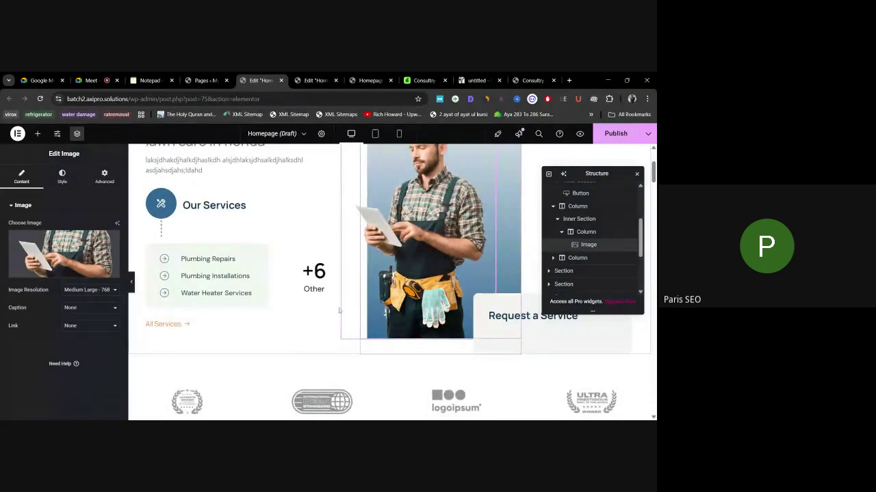
scroll(368, 314, up, 1)
scroll(185, 331, down, 1)
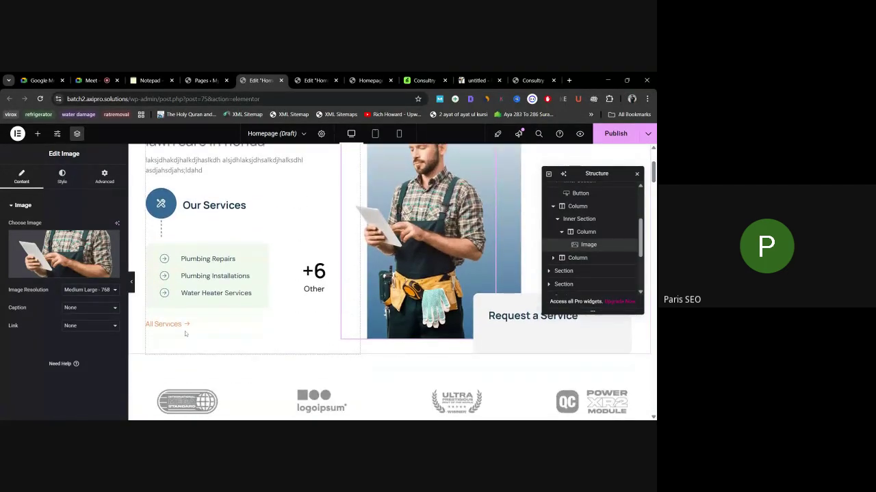
click(182, 326)
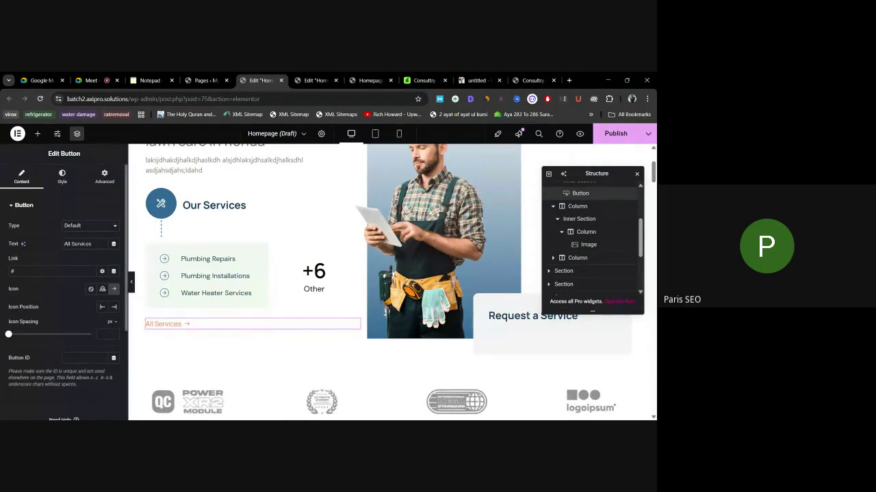
key(ctrl+a)
text(Call now)
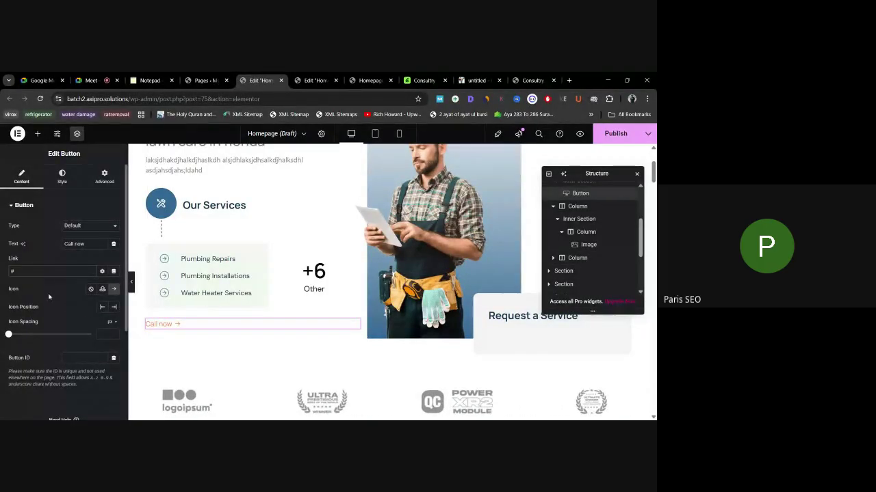
Step: Change the "Request a Service" heading's title to "Request a kuch aur"
scroll(578, 356, up, 1)
click(578, 357)
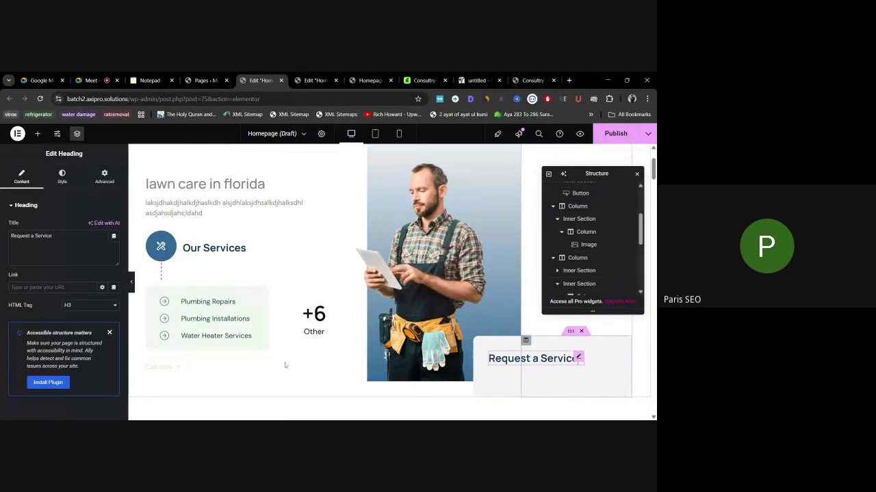
drag(52, 236, 34, 236)
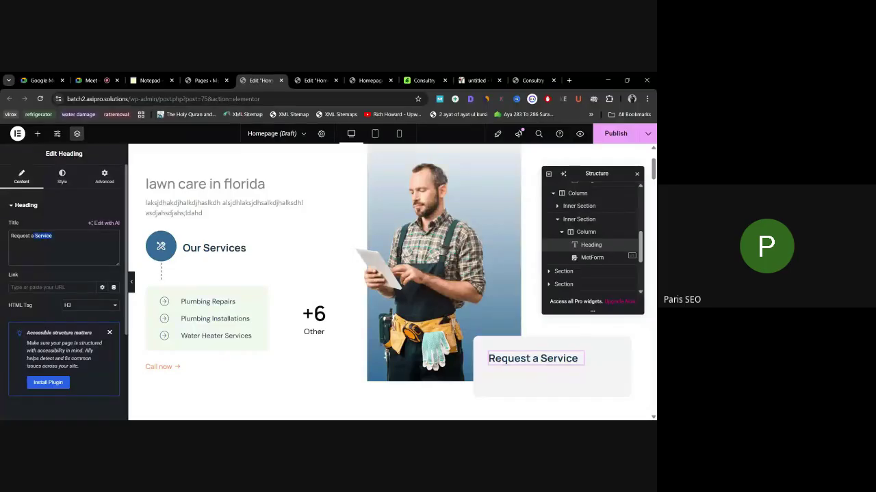
key(BackSpace)
text(kuch)
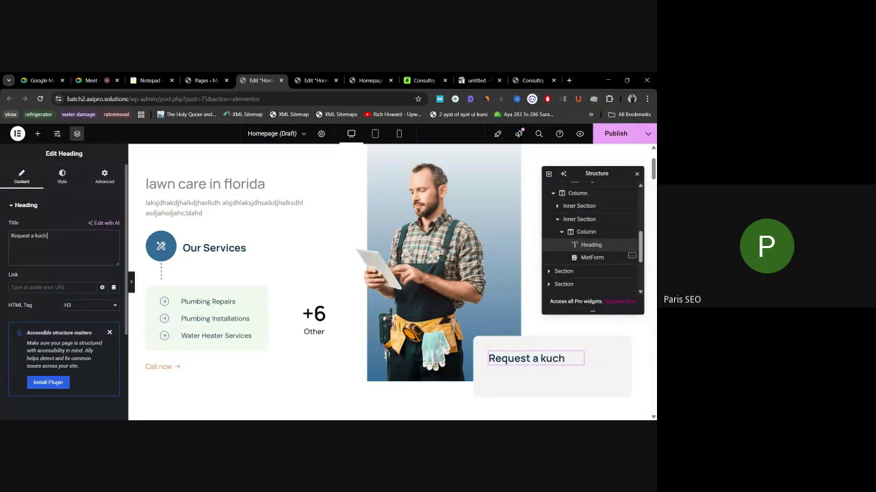
text( aur)
Step: Switch to the Google Meet call, mute and unmute the microphone, and return to the Elementor homepage editor
click(95, 80)
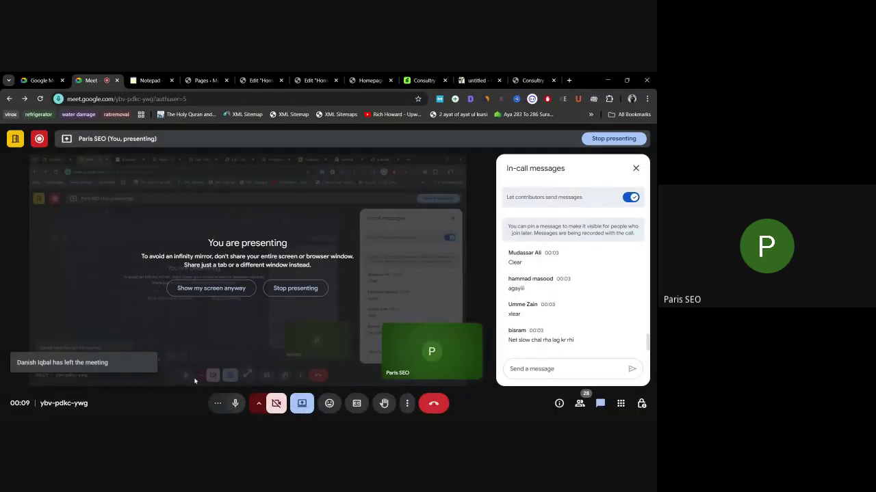
click(234, 403)
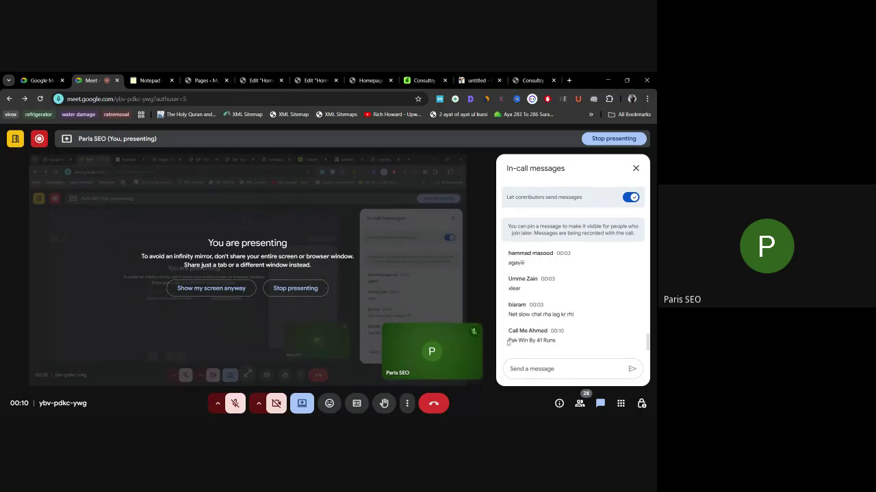
key(ctrl+d)
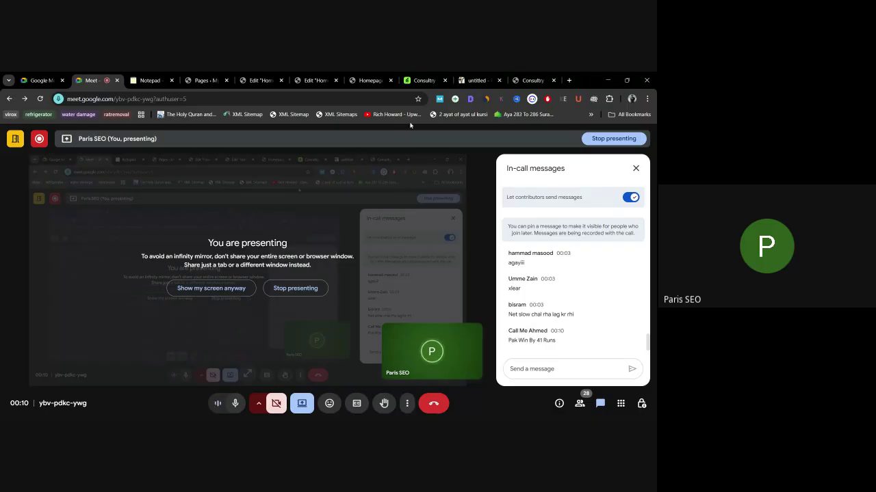
click(258, 82)
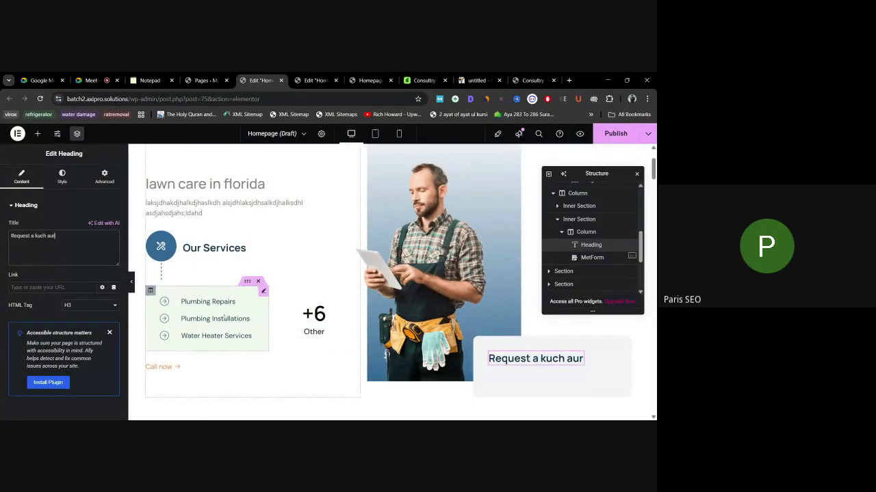
Step: Replace the image of Item #1 in the JKit Client Logo carousel with the portrait of the person wearing glasses
scroll(310, 280, down, 5)
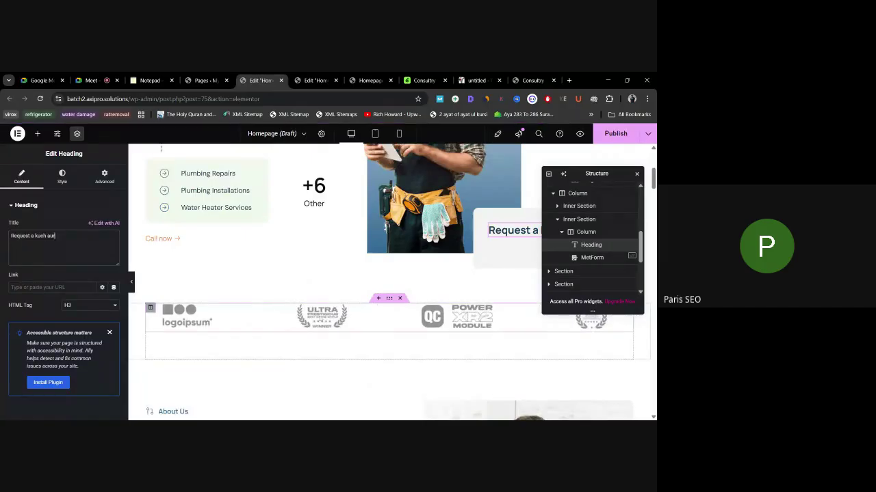
click(351, 342)
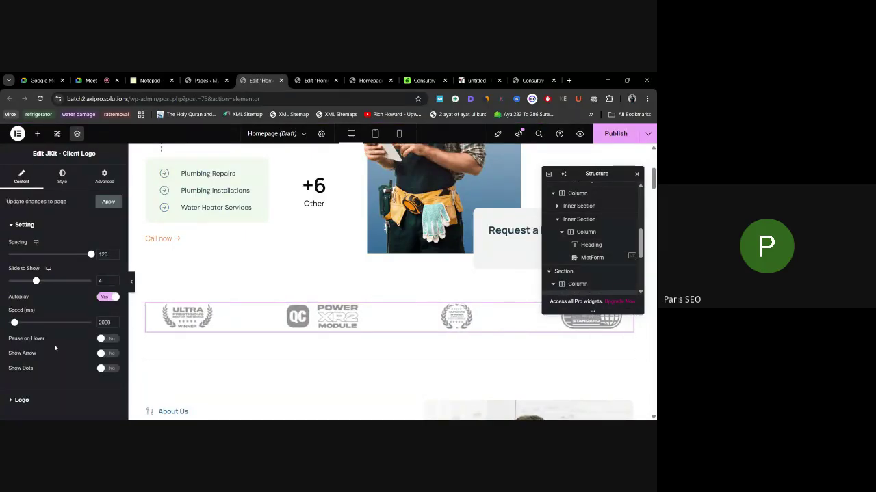
click(60, 179)
click(26, 181)
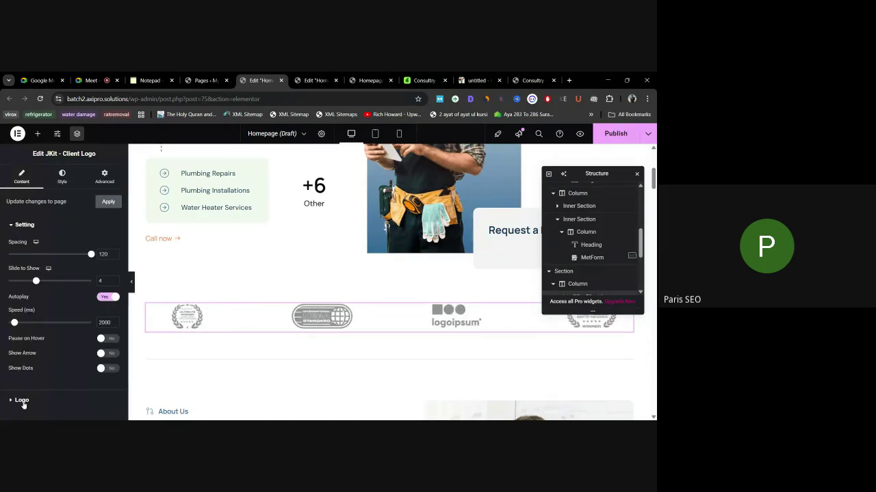
click(23, 402)
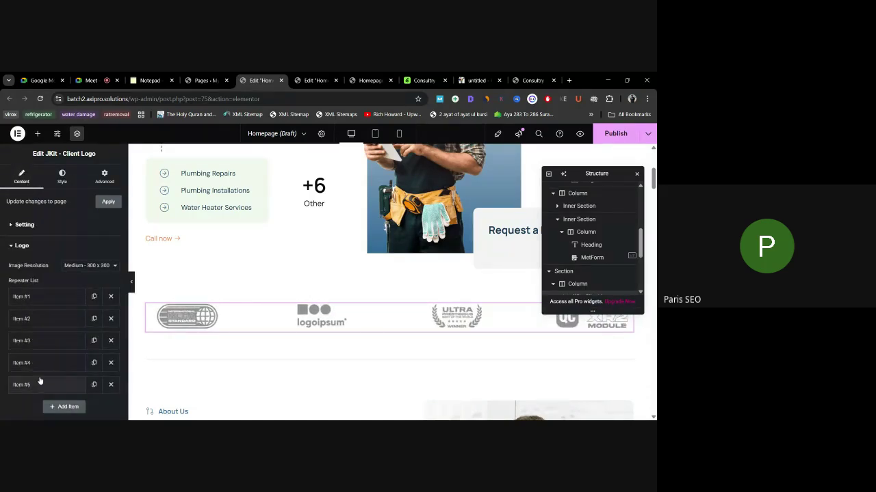
click(31, 297)
scroll(57, 278, down, 2)
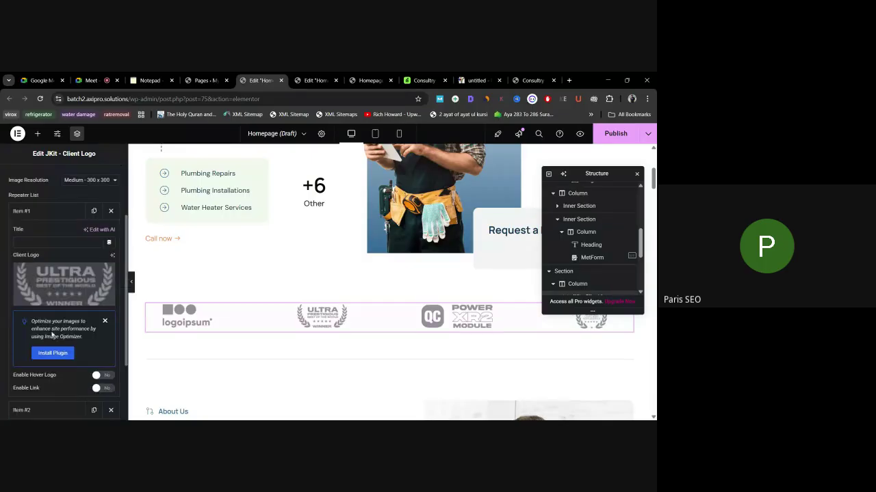
click(58, 279)
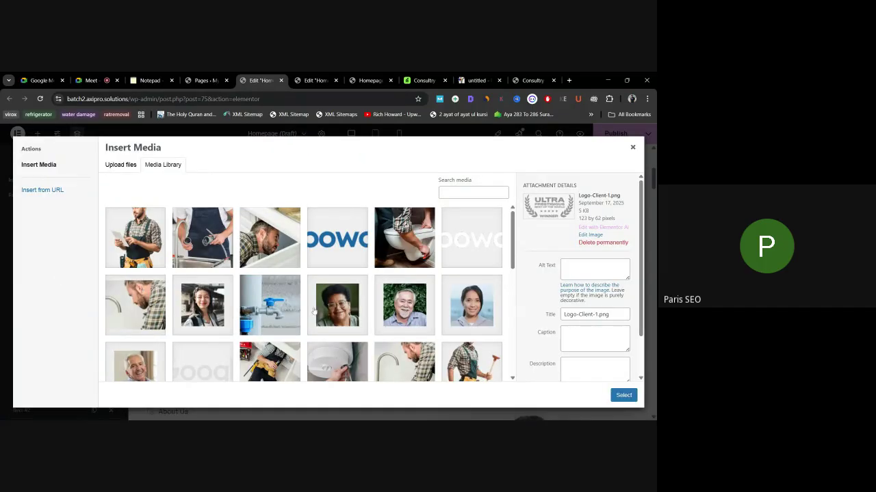
click(326, 305)
click(623, 395)
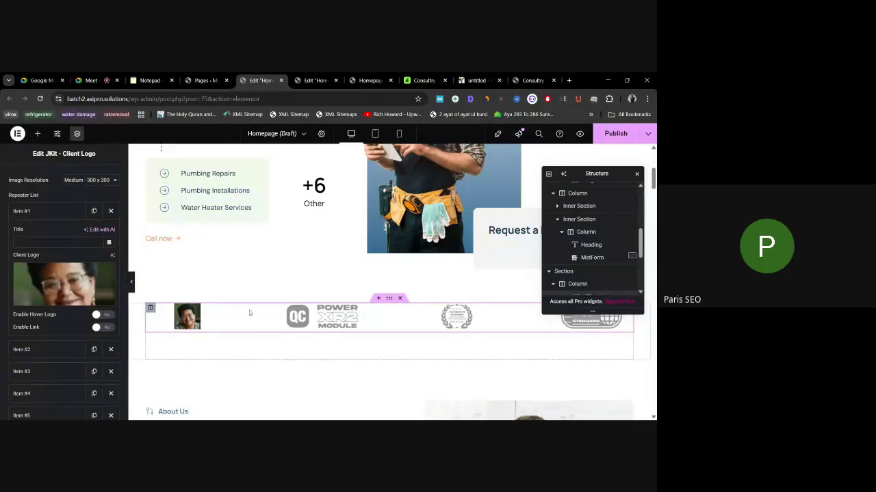
Step: Check the settings of Item #2 in the JKit Client Logo carousel and collapse the item again
click(51, 215)
click(50, 236)
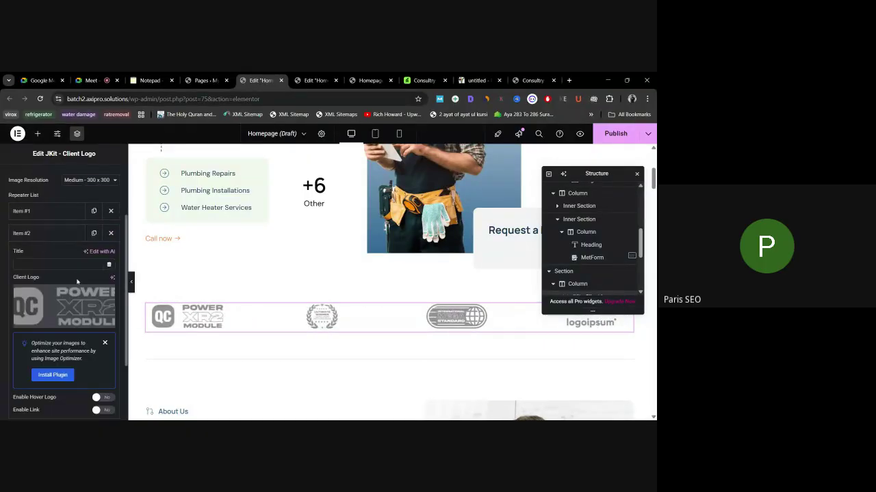
click(51, 233)
Step: Set the text of the "Learn More" button in the About Us section to "asdasdad"
scroll(365, 279, down, 2)
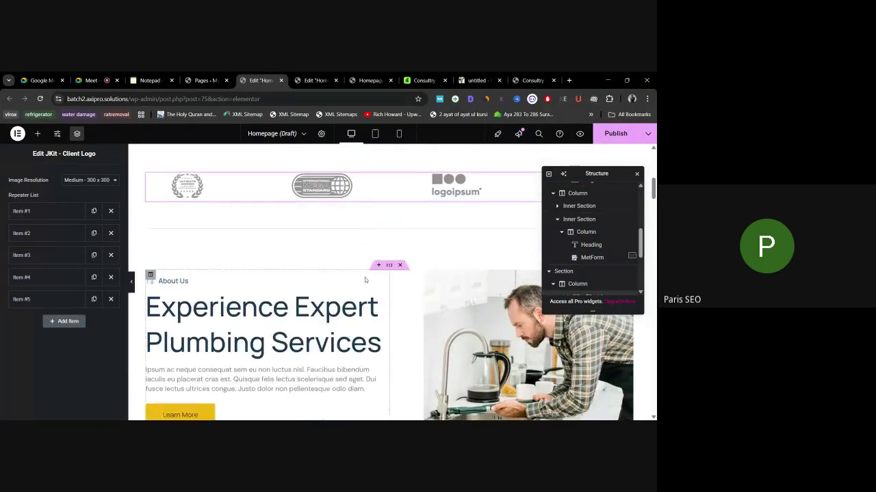
scroll(365, 279, down, 1)
click(365, 280)
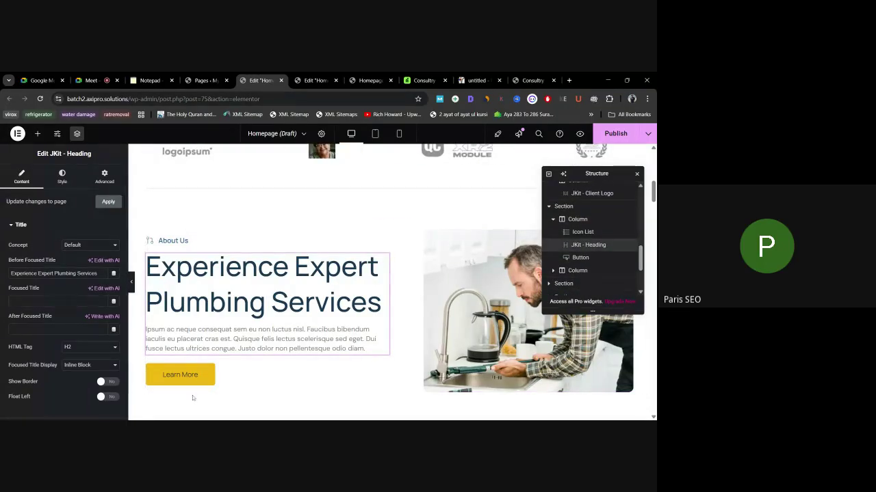
click(184, 376)
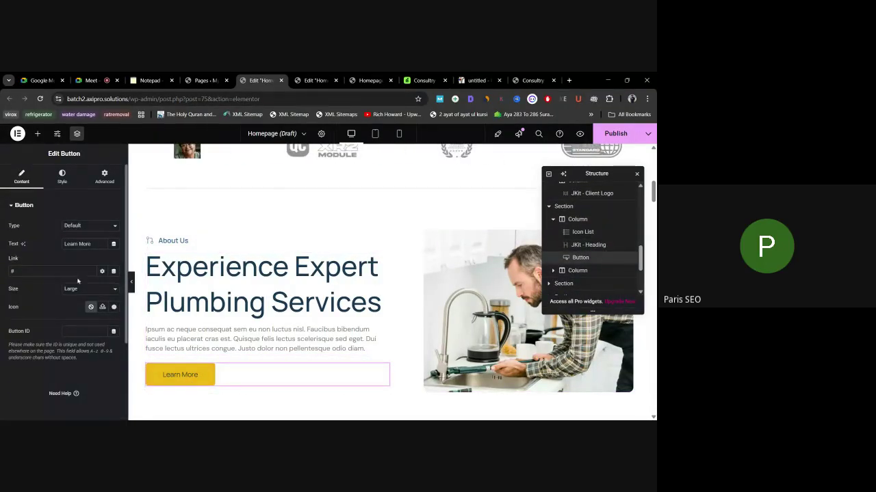
double_click(84, 243)
text(asdasdad)
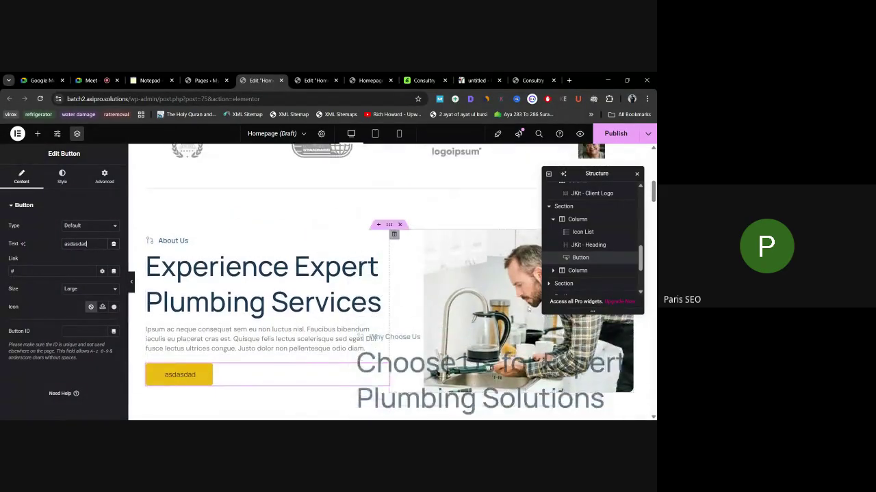
Step: Inspect the editable heading, the "Fast and Reliable Service" and "Affordable Rates" icon boxes, and the worker image in the "Why Choose Us" section
scroll(430, 305, down, 3)
scroll(430, 304, up, 3)
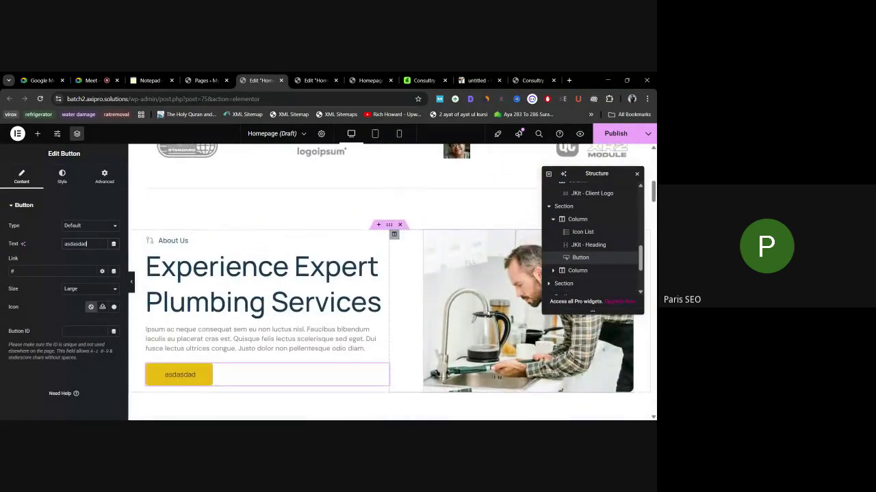
scroll(496, 318, down, 2)
scroll(394, 256, up, 3)
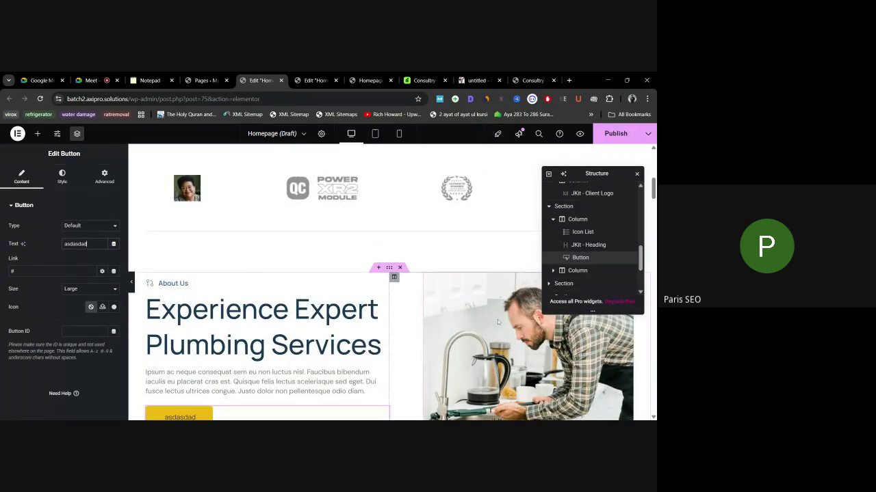
scroll(497, 320, down, 1)
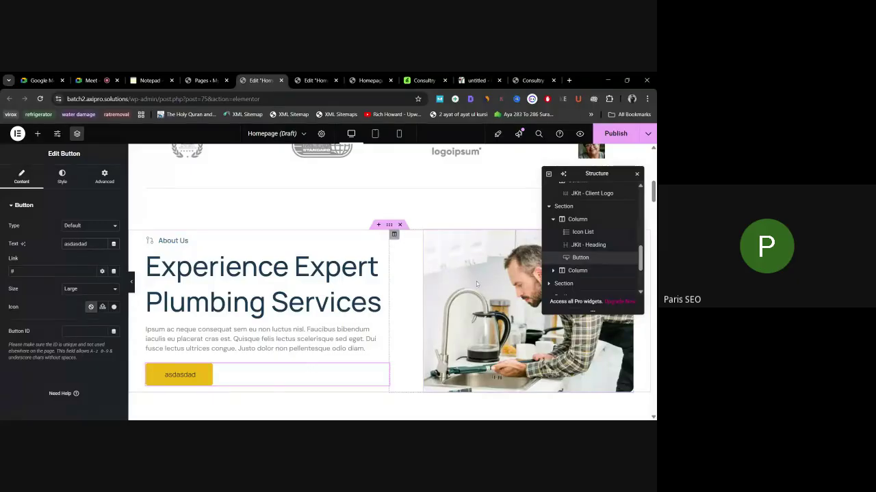
scroll(468, 283, down, 5)
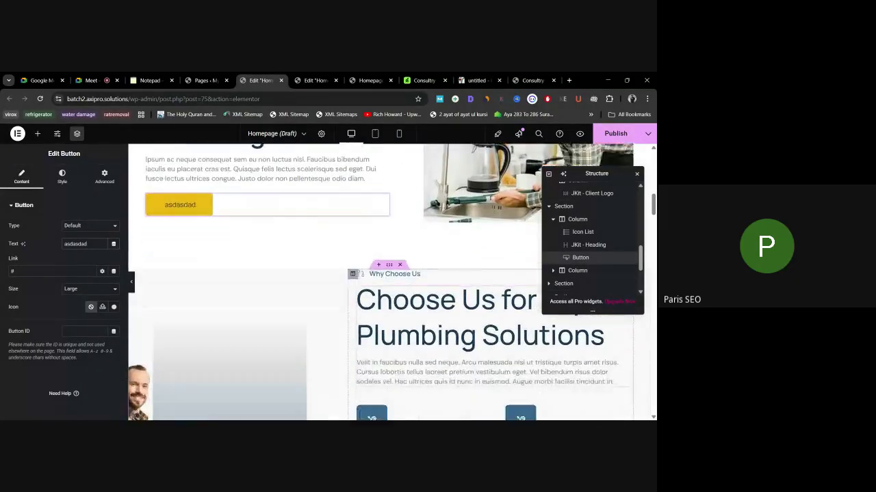
click(360, 232)
scroll(376, 308, down, 2)
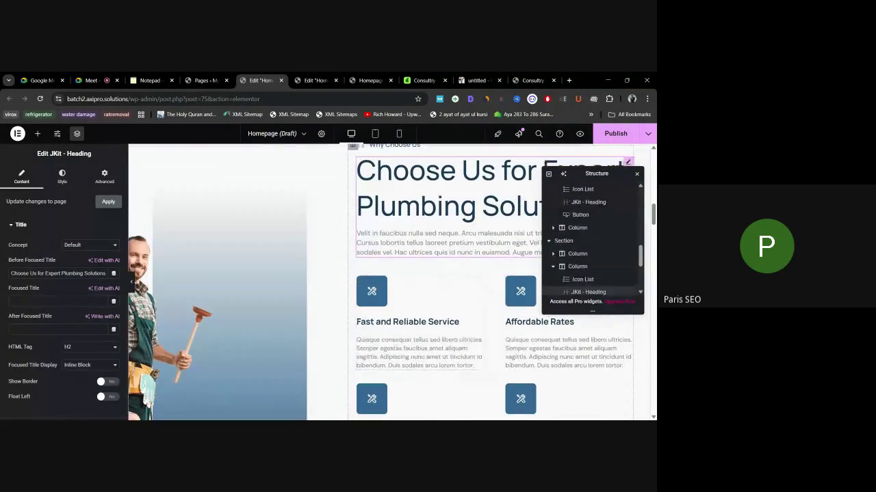
click(399, 309)
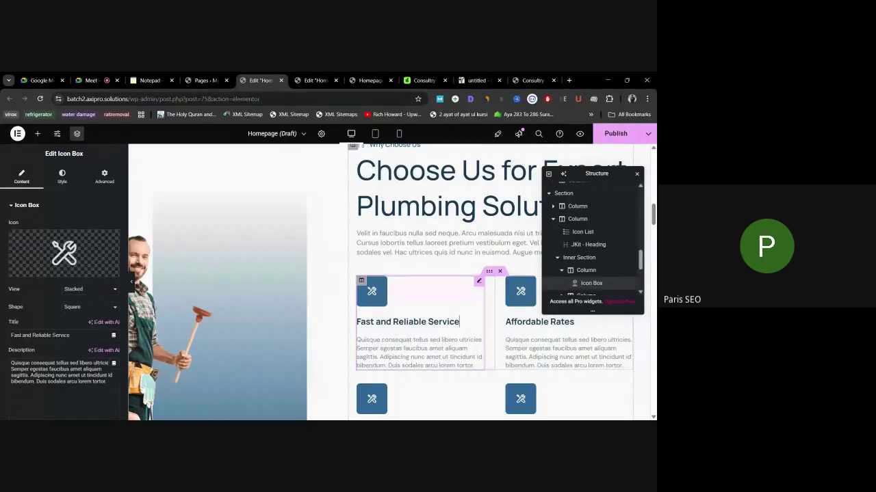
click(516, 334)
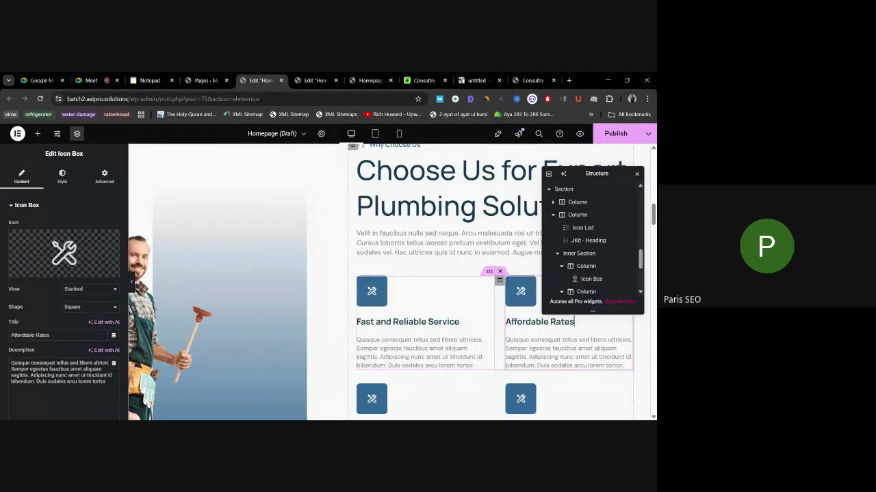
scroll(376, 280, down, 3)
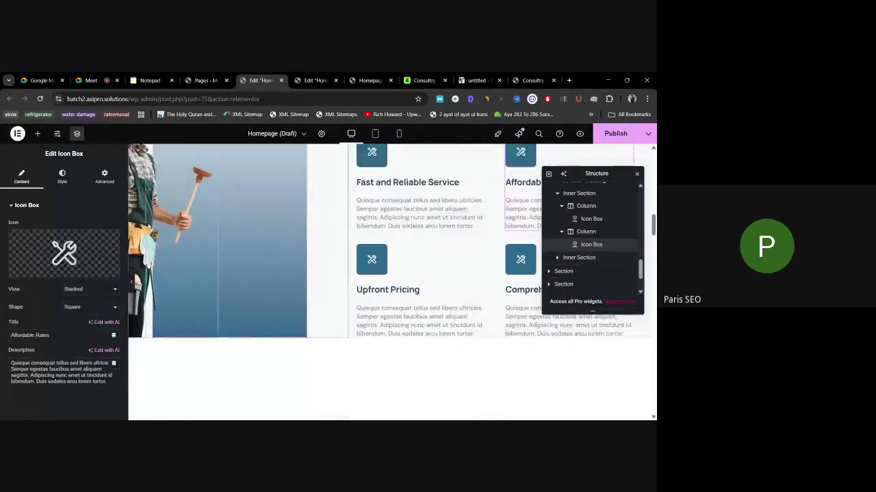
click(287, 273)
Step: Look through the homepage's service cards, special offer, placeholder image row and testimonial section, and return to the header
scroll(378, 295, down, 2)
scroll(379, 296, down, 3)
scroll(338, 276, up, 1)
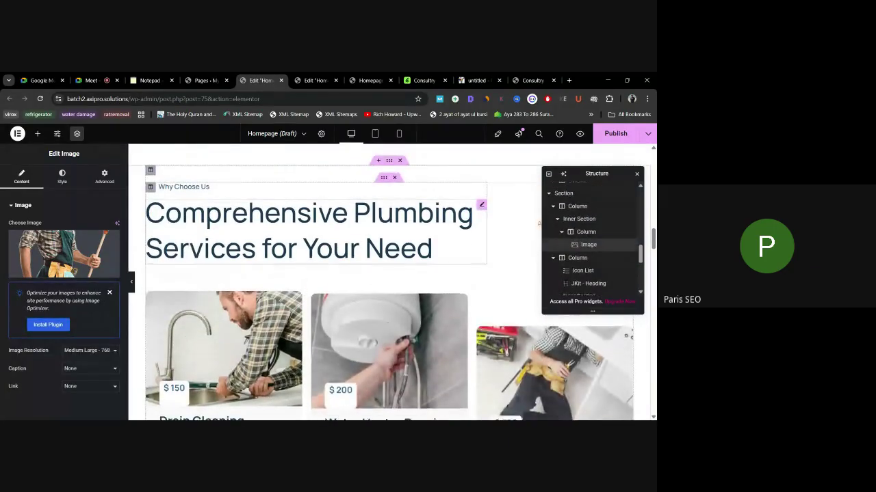
scroll(358, 220, down, 2)
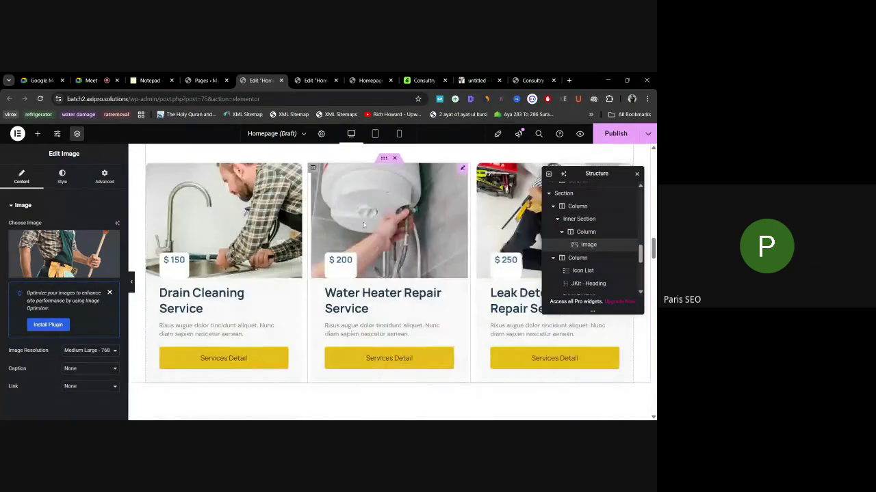
scroll(379, 228, down, 7)
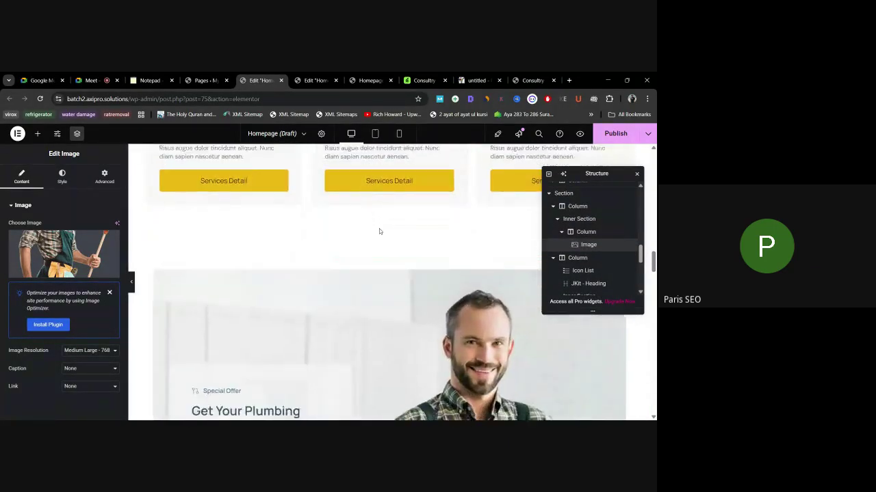
scroll(379, 229, down, 3)
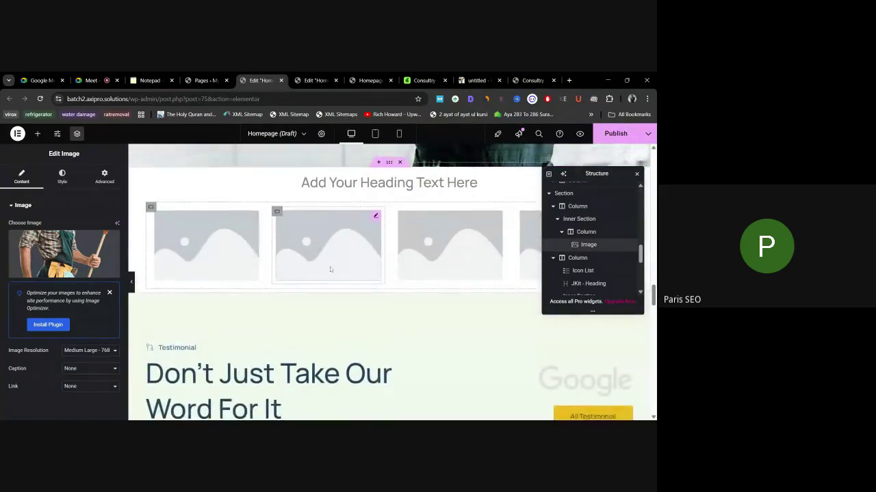
scroll(267, 228, up, 1)
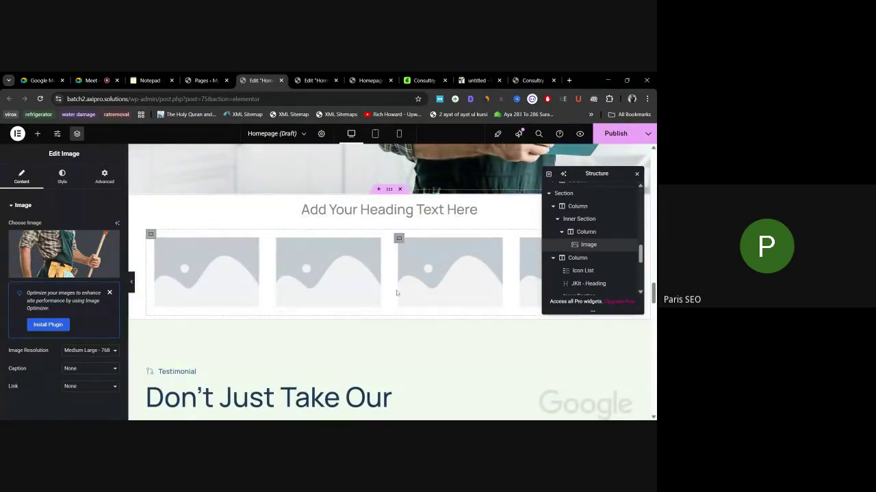
scroll(346, 283, down, 5)
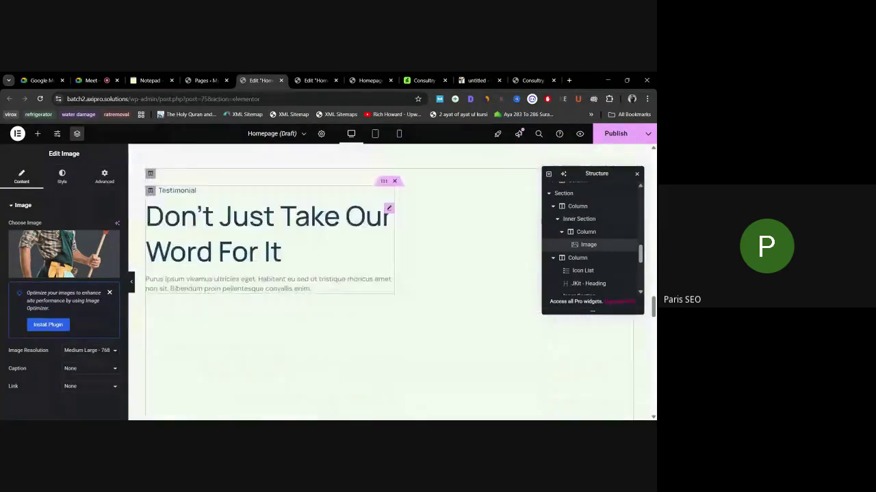
scroll(346, 281, up, 9)
scroll(346, 281, up, 10)
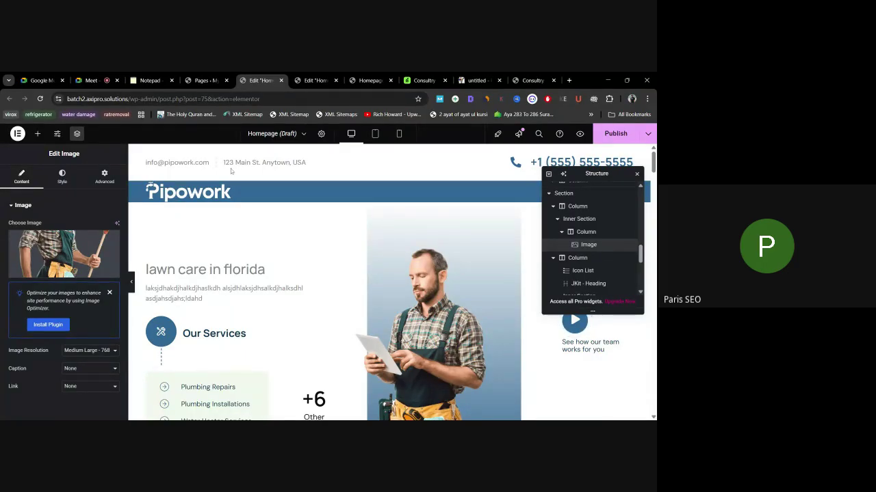
Step: View the Consultry template preview and the second Elementor homepage editor, and return to the first editor
click(526, 81)
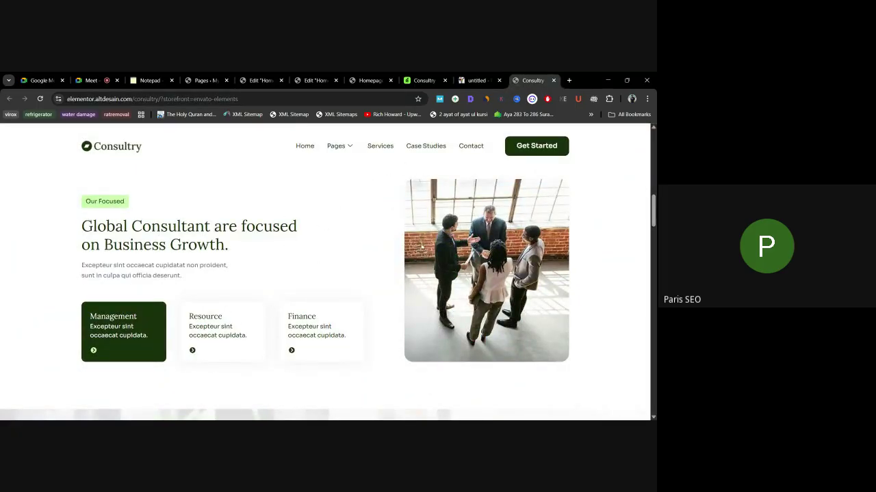
click(315, 81)
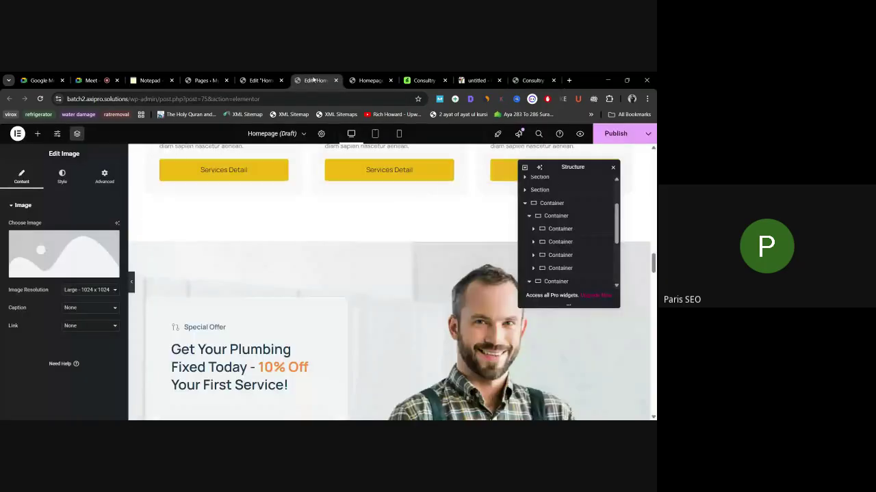
click(261, 80)
Step: Switch to the Google Meet call and open the recording management options
click(91, 81)
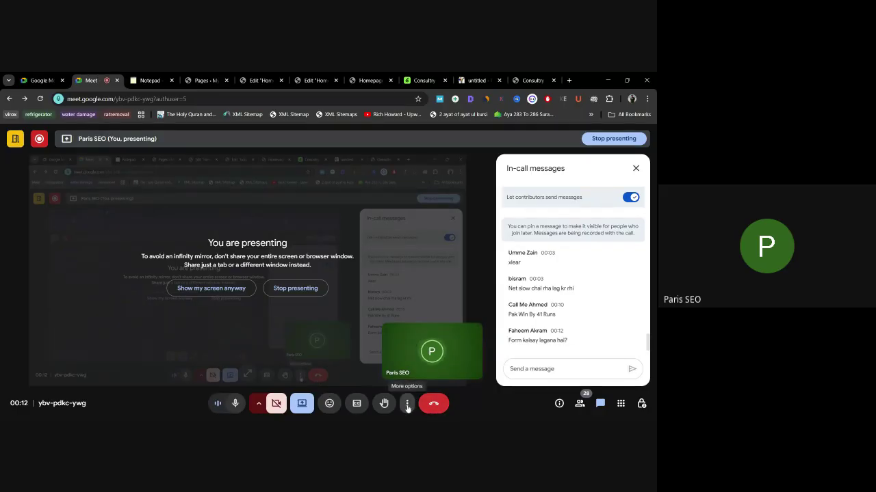
click(408, 405)
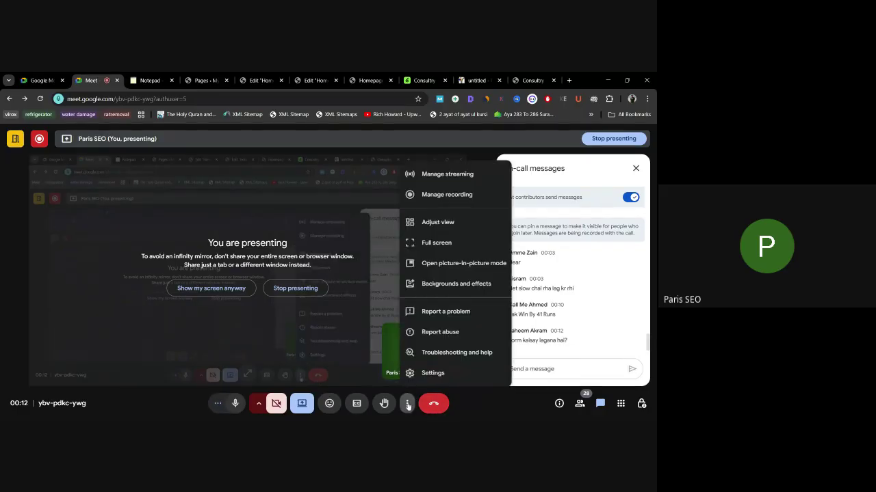
click(459, 195)
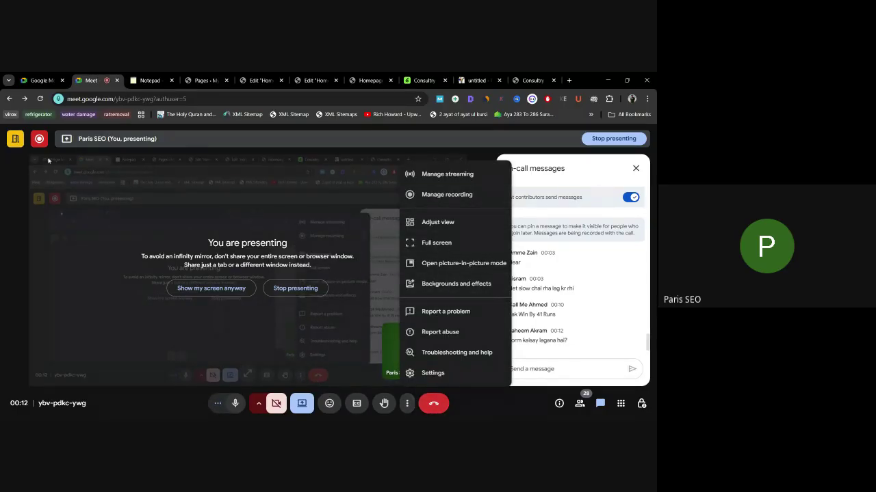